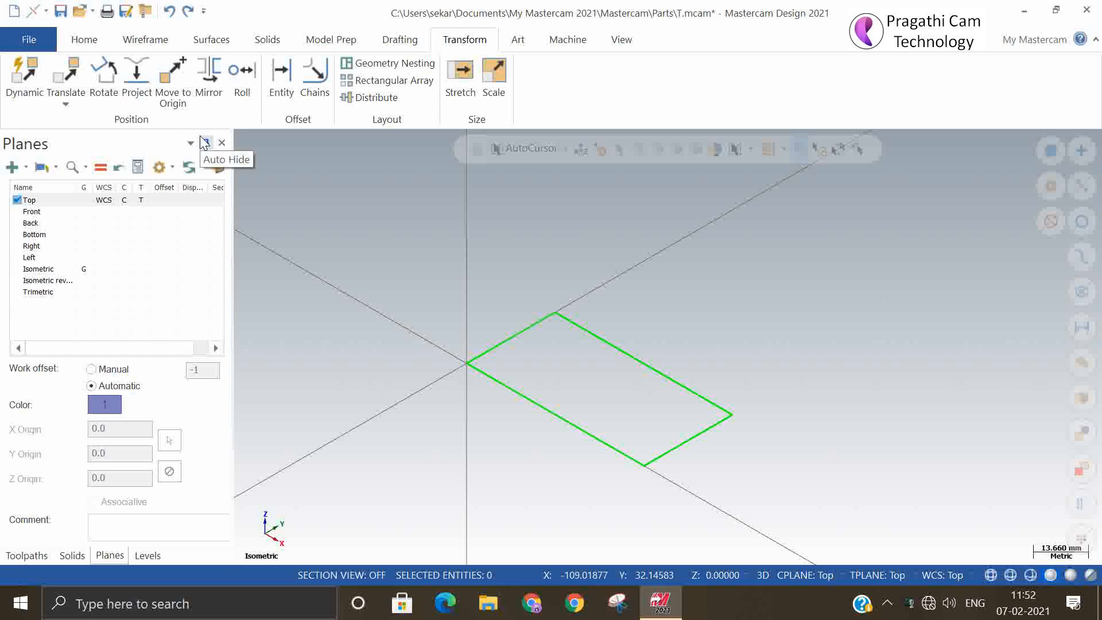
- Start a Translate copy of the whole rectangle with an X offset of 50 mm
left_click(70, 106)
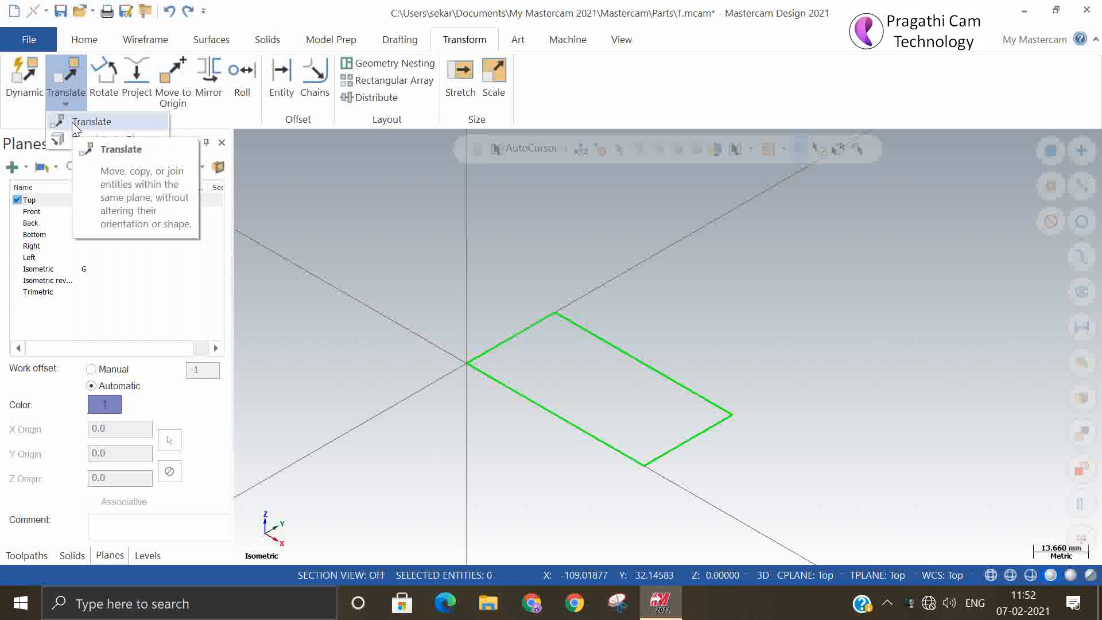
left_click(71, 121)
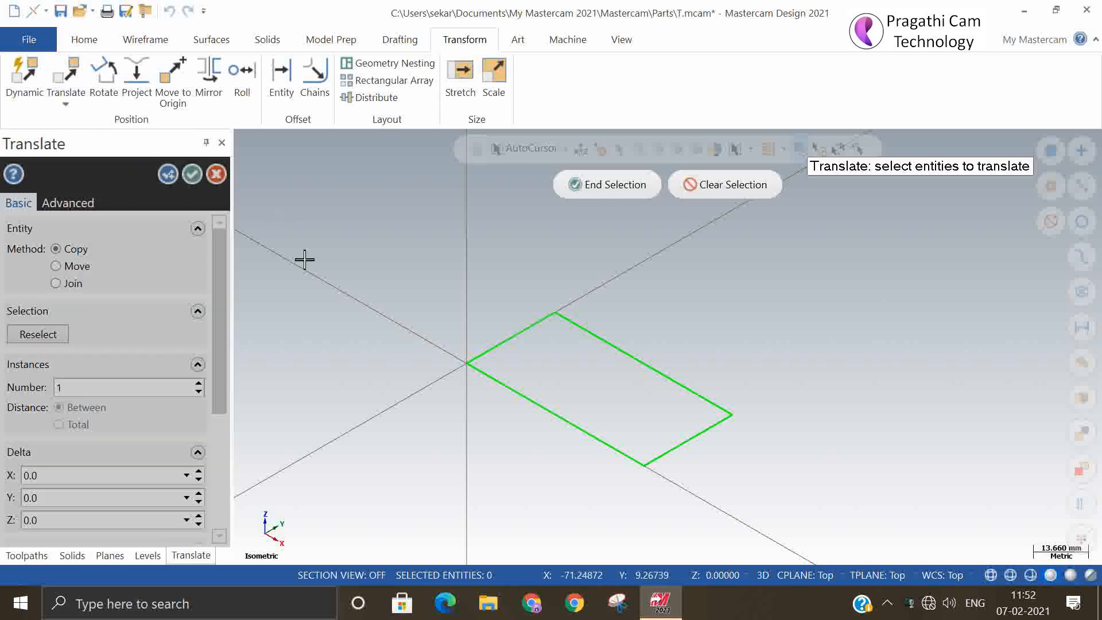
left_click_drag(413, 265, 794, 504)
left_click(625, 183)
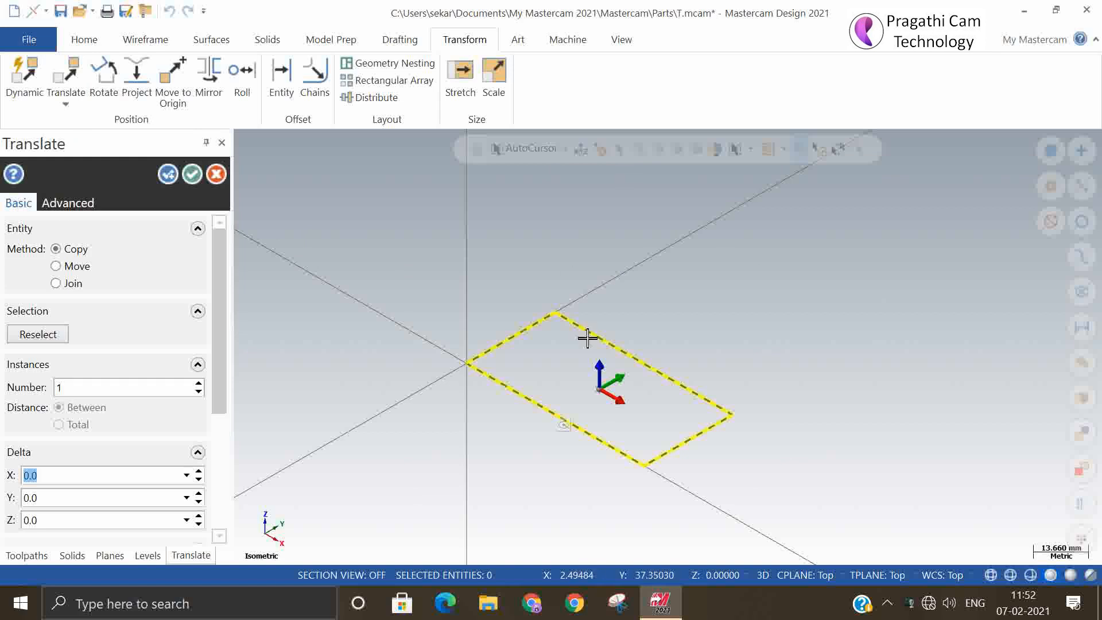
left_click(615, 380)
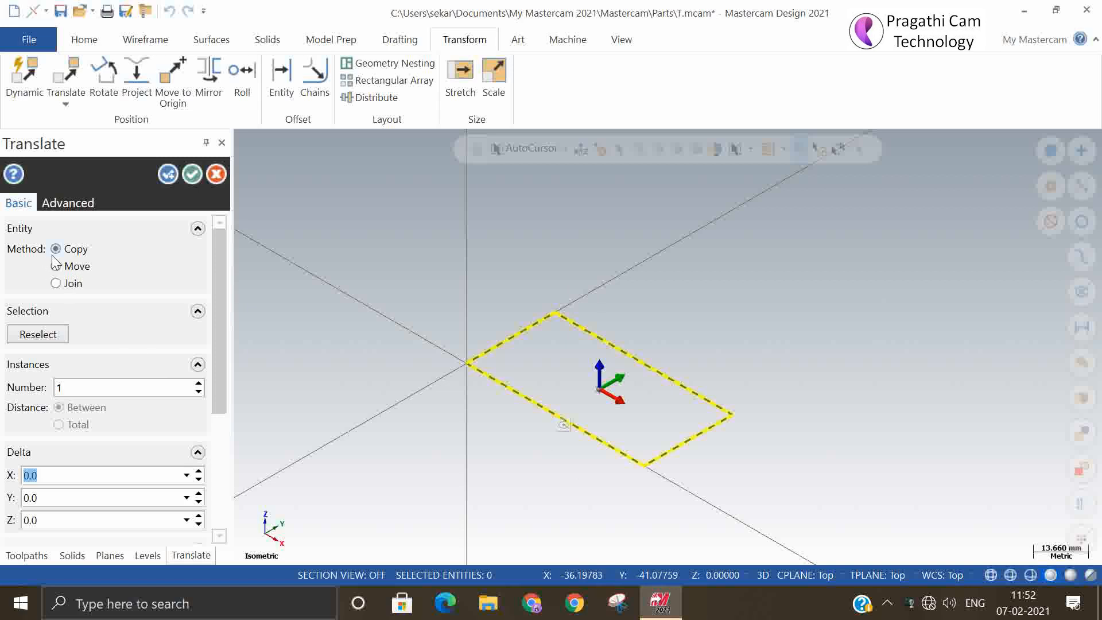
left_click_drag(220, 264, 222, 342)
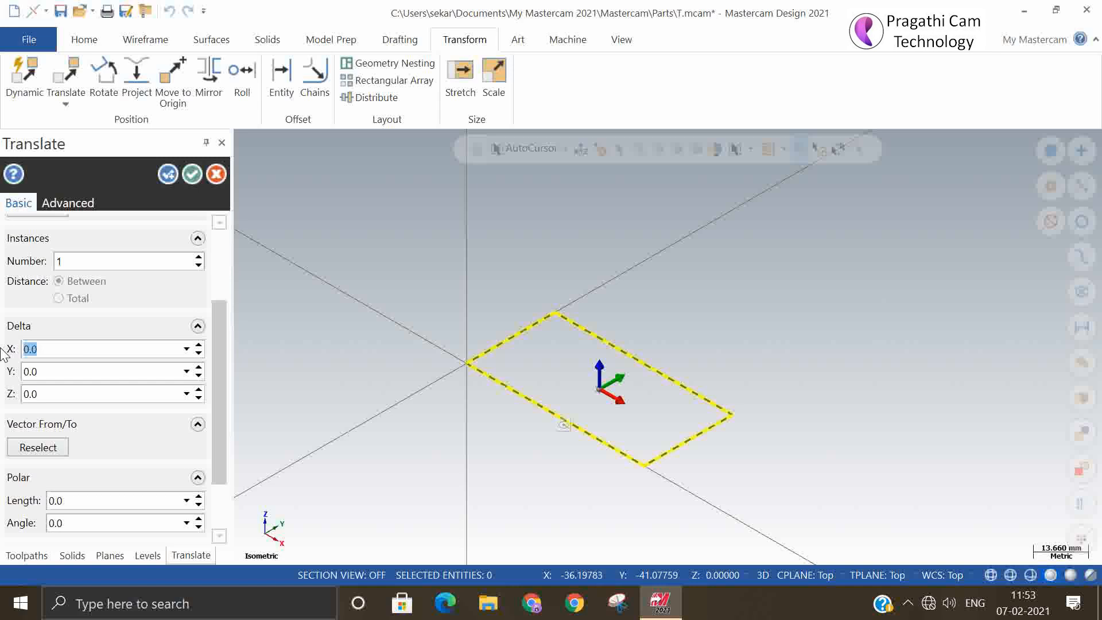
type("50")
key("Return")
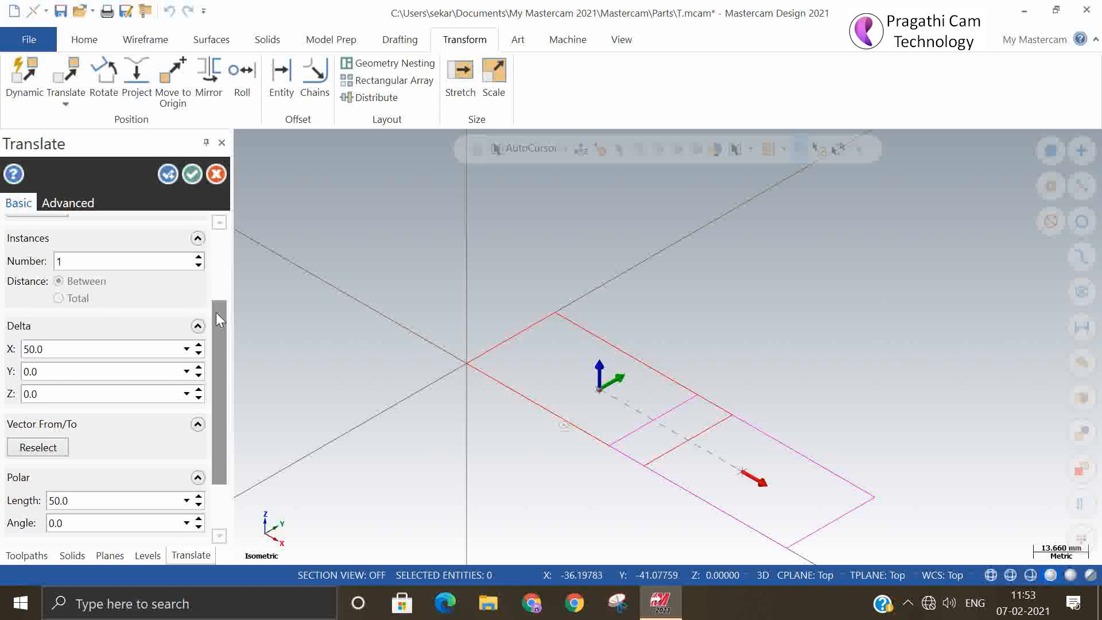
- Try the Move method, return to Copy, and set the X offset to 100 mm
left_click_drag(216, 312, 217, 225)
left_click(58, 267)
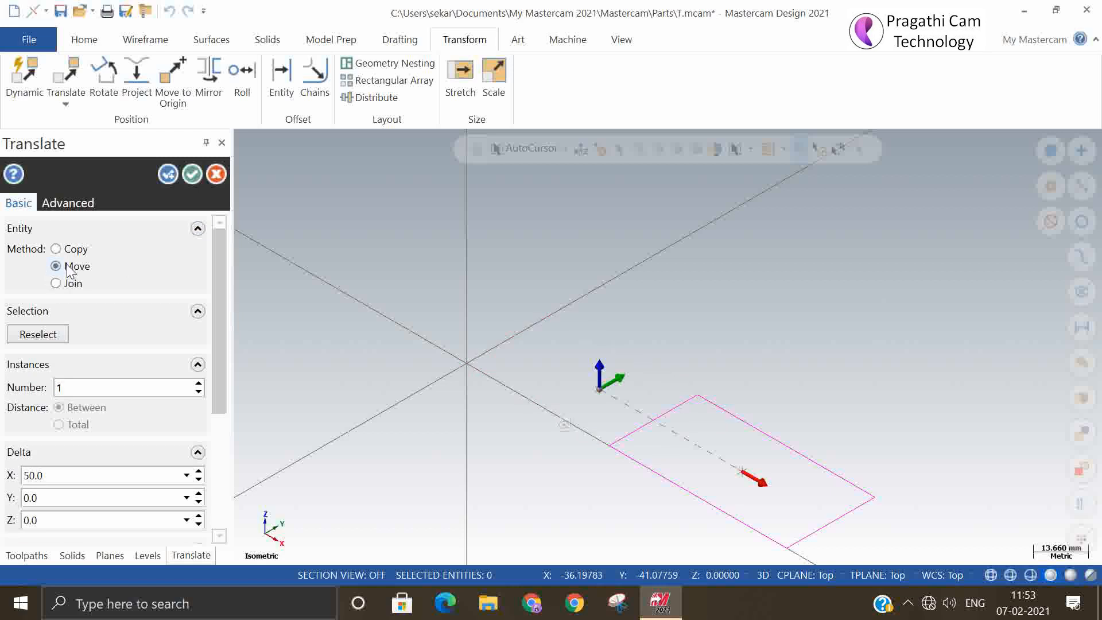
left_click(56, 248)
left_click(46, 477)
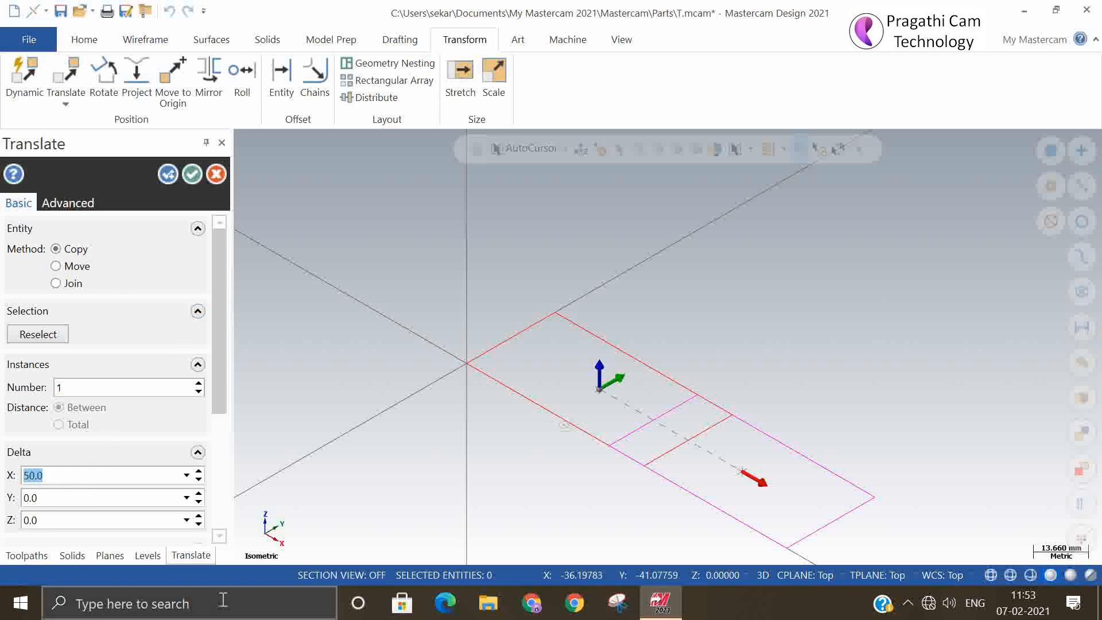
type("100")
key("Return")
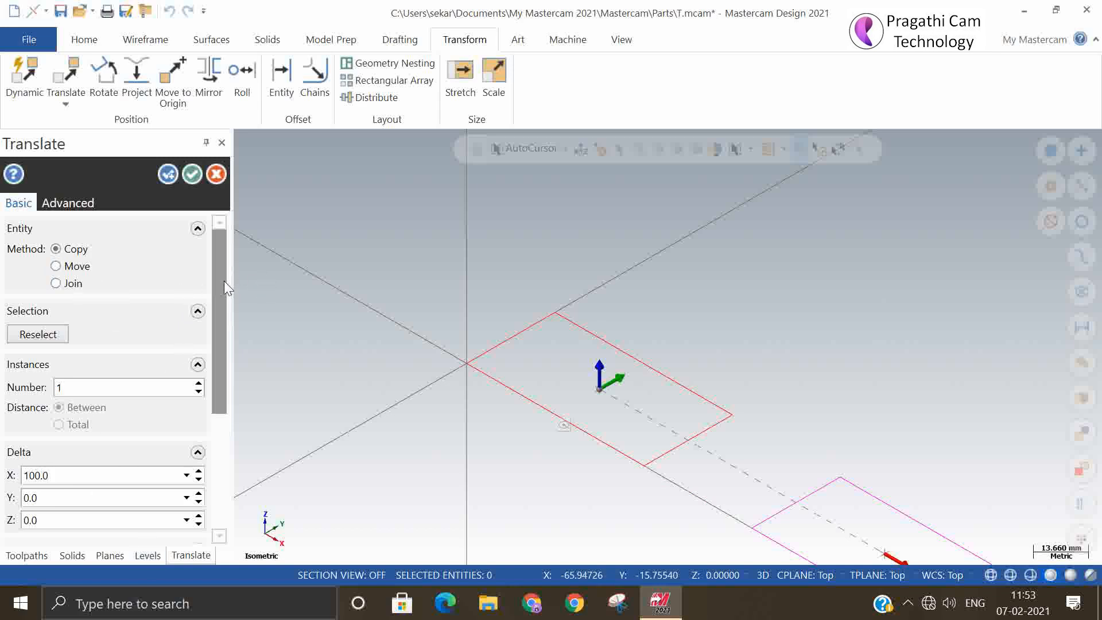
- Set the number of translated instances to 2
left_click_drag(217, 287, 219, 350)
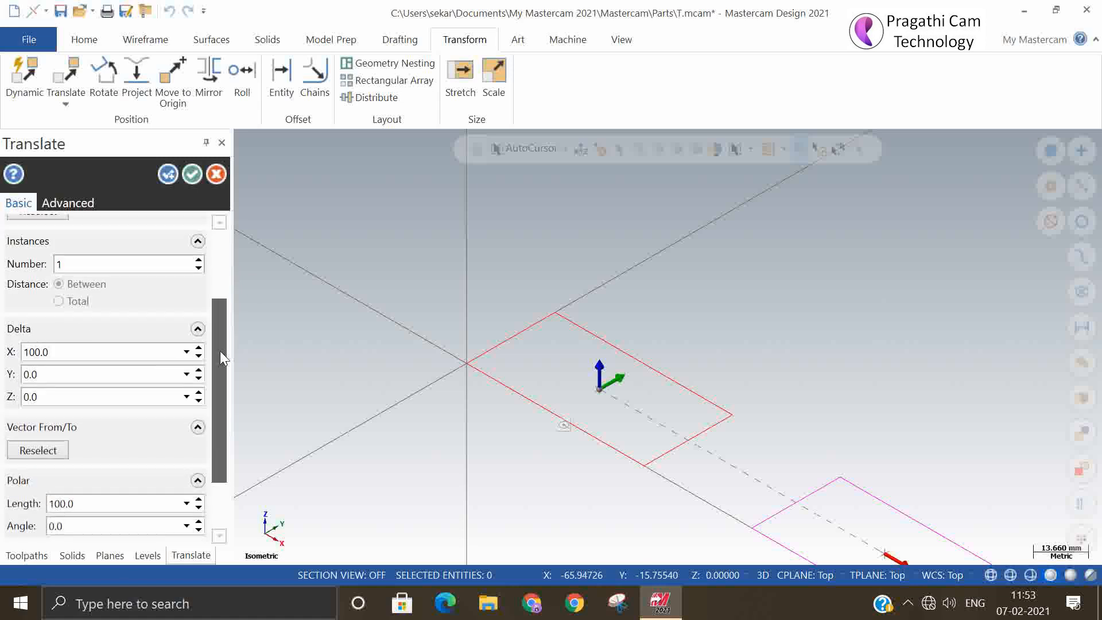
left_click(57, 374)
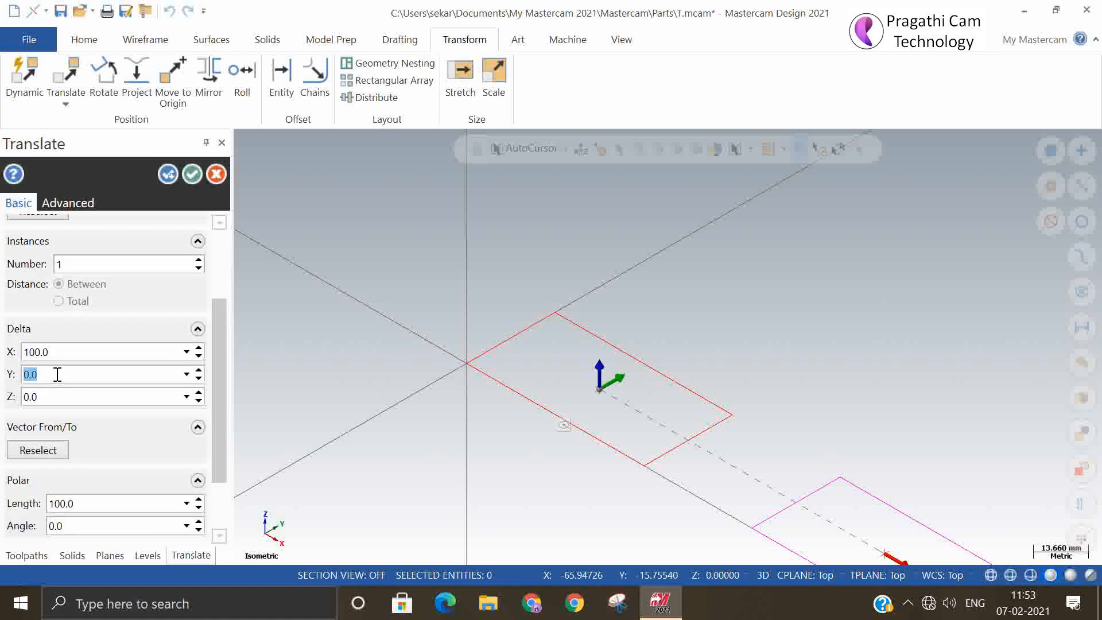
left_click(82, 263)
type("2")
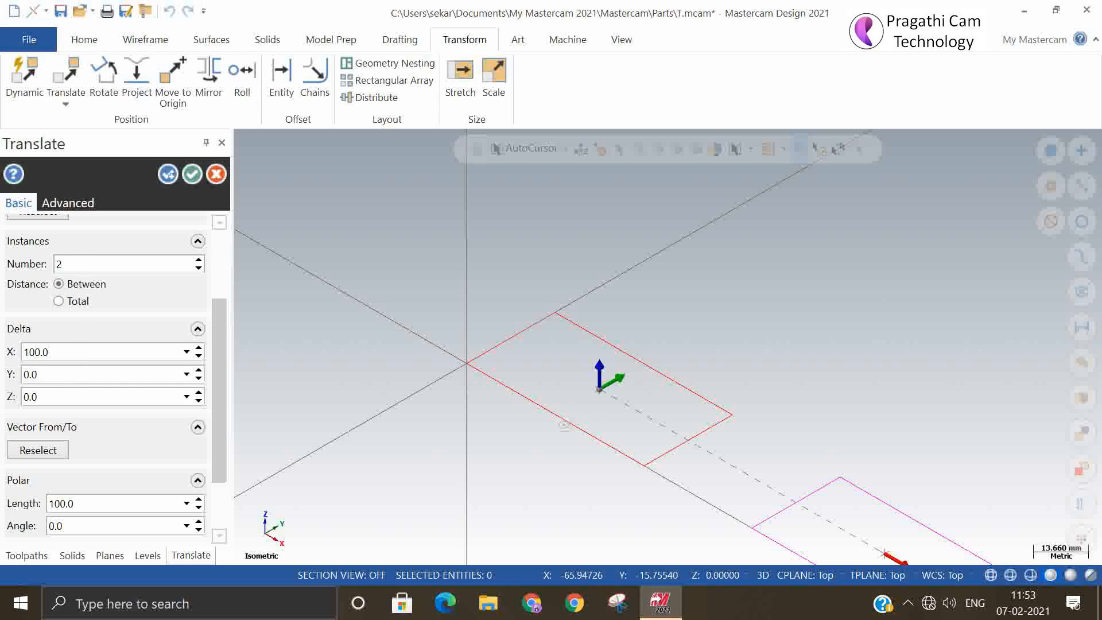
scroll(418, 312, "down", 5)
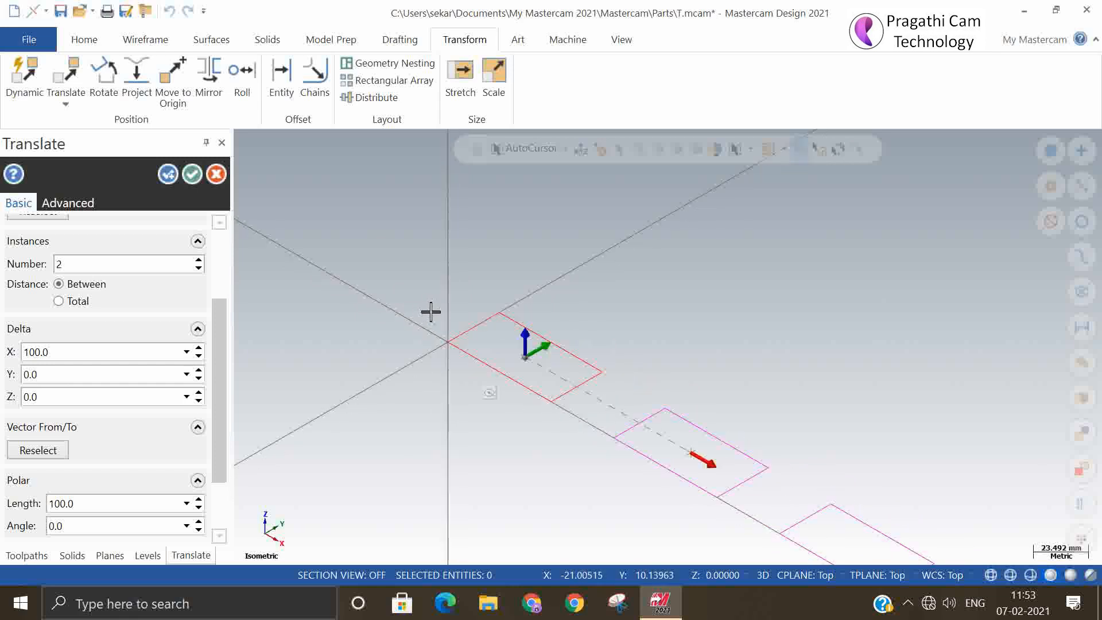
scroll(433, 313, "down", 2)
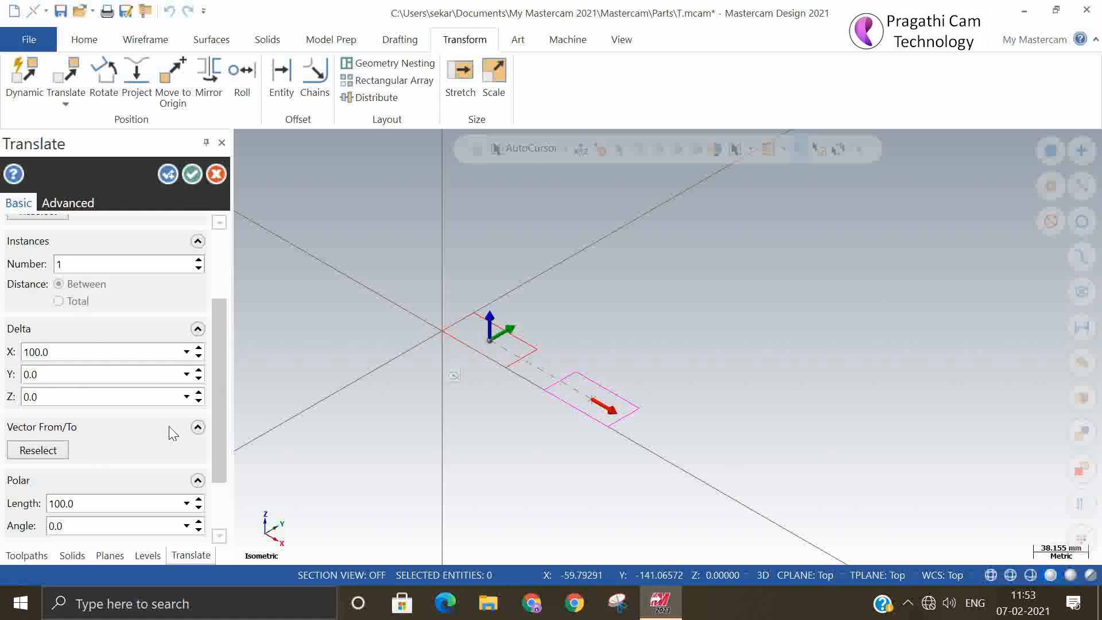
- Try a Y offset of 50 mm for the single copy, and reset it to 0
left_click(67, 377)
type("50")
key("Return")
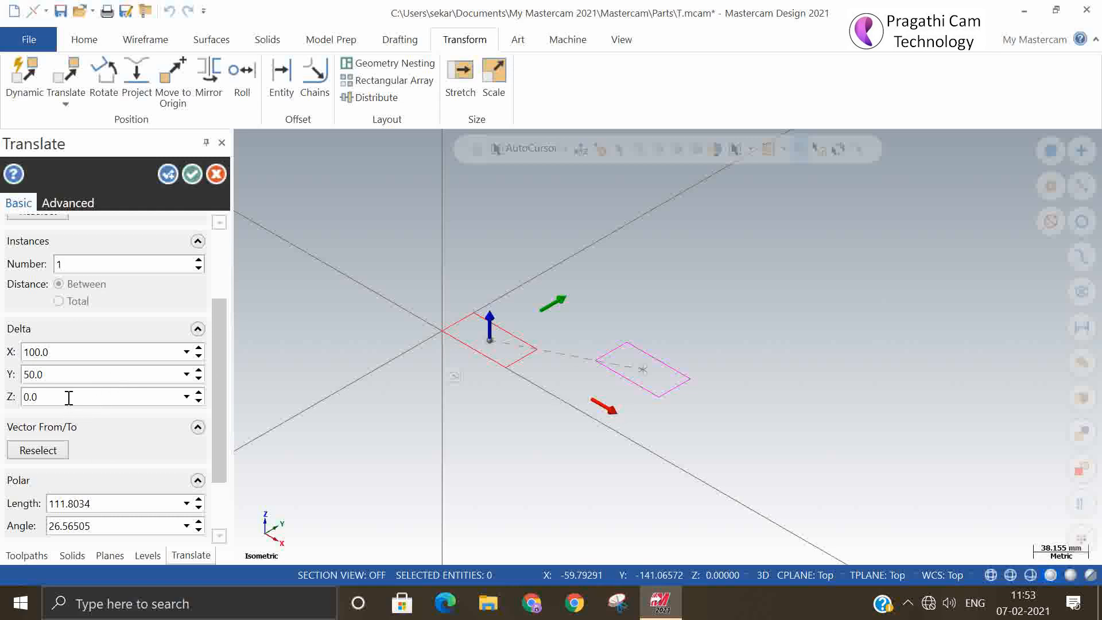
left_click(69, 369)
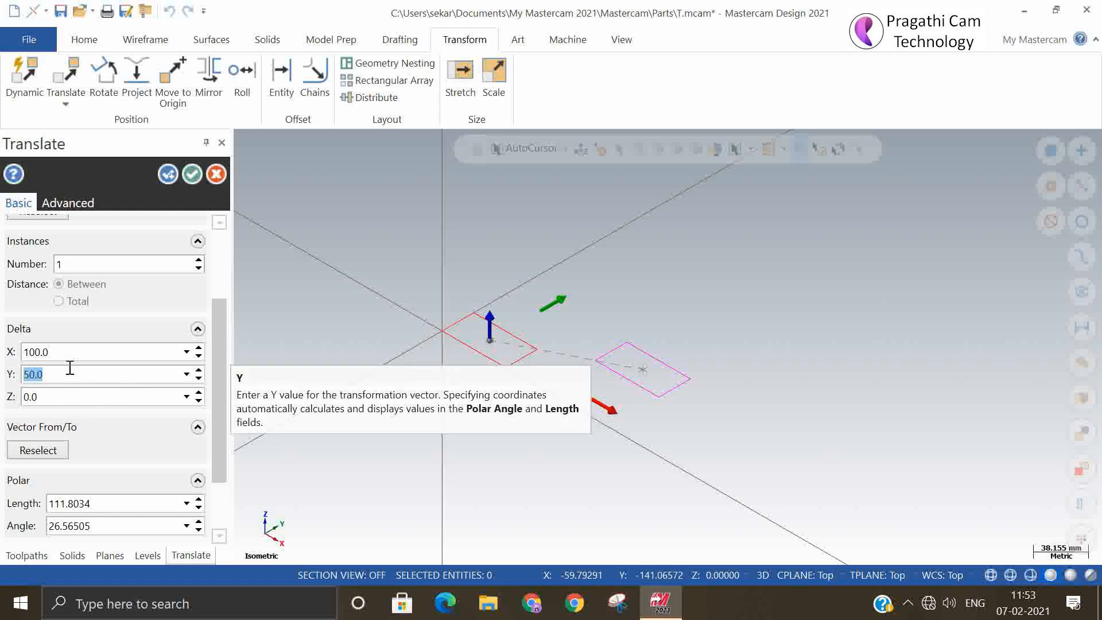
type("0")
key("Return")
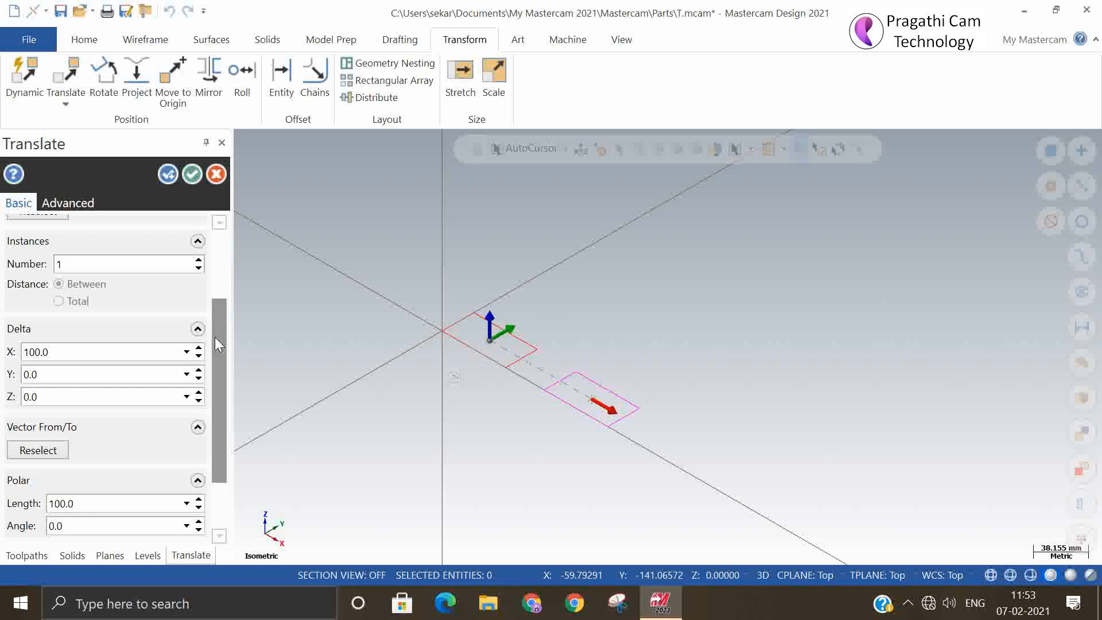
- Redefine the translation vector from the rectangle's corner opposite the origin to a free point about 201 mm away at about 64 degrees
left_click_drag(215, 337, 216, 401)
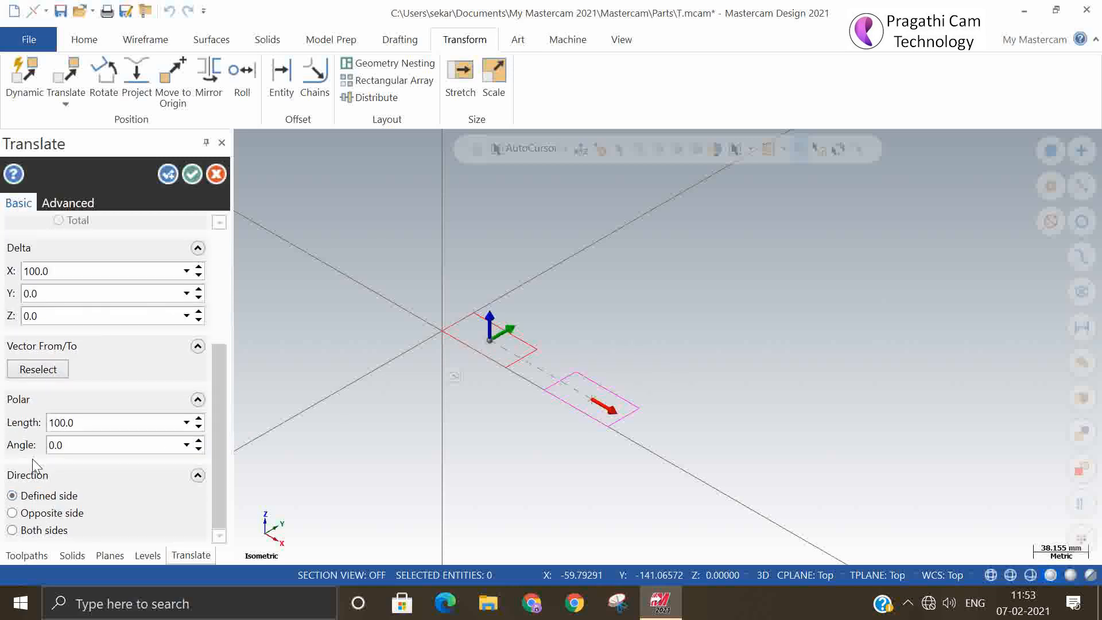
left_click(26, 374)
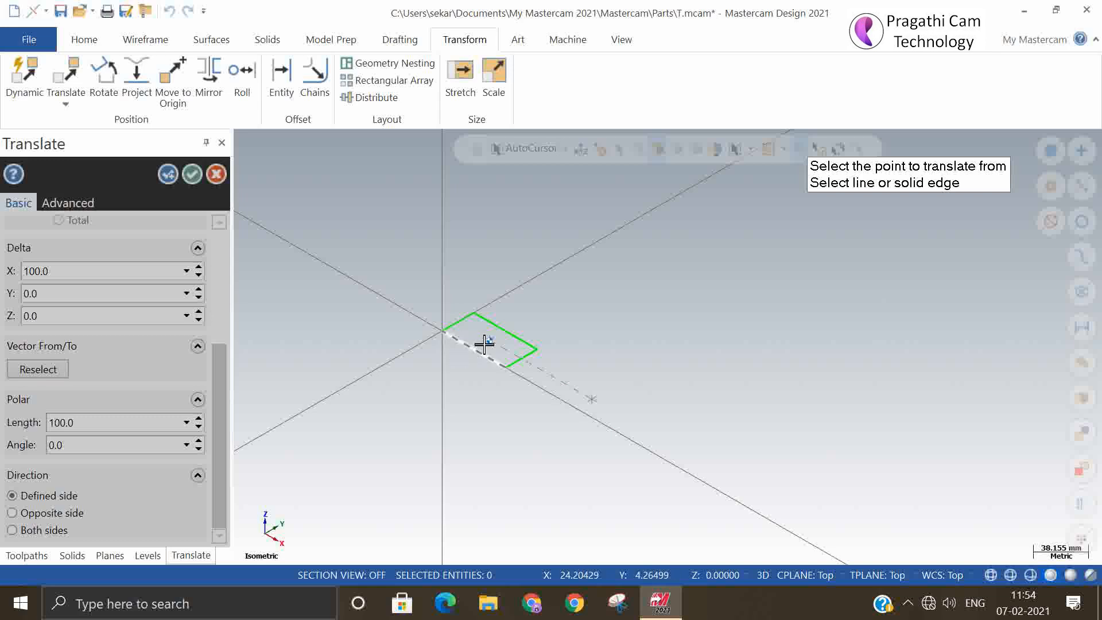
left_click(542, 357)
left_click(812, 295)
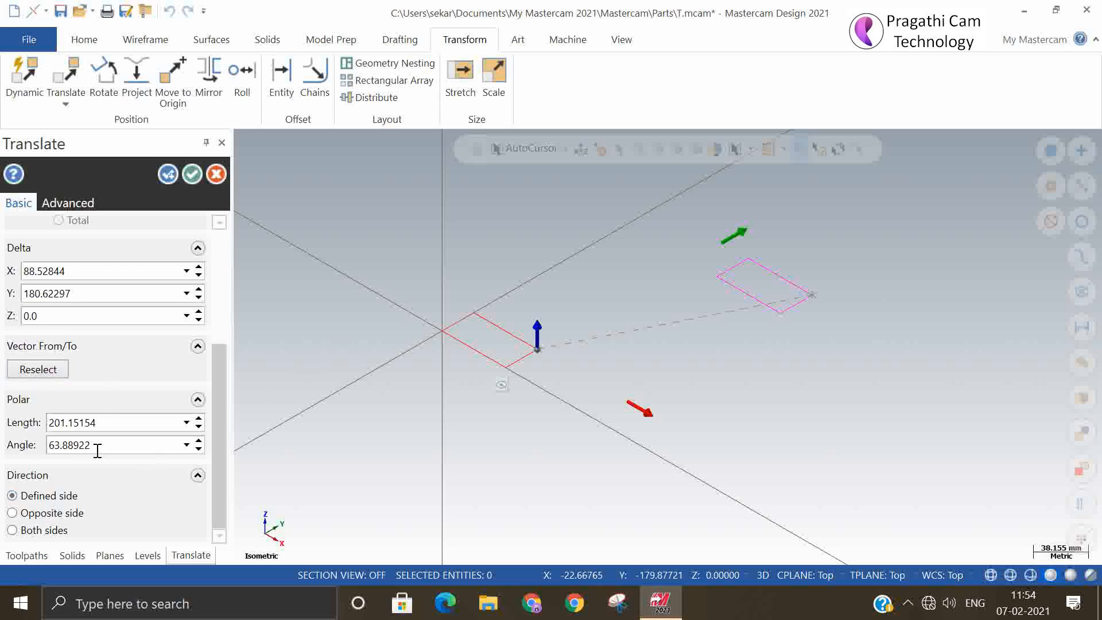
- Set the polar translation length to 200 mm and its angle to 45 degrees
double_click(87, 424)
type("200")
key("Return")
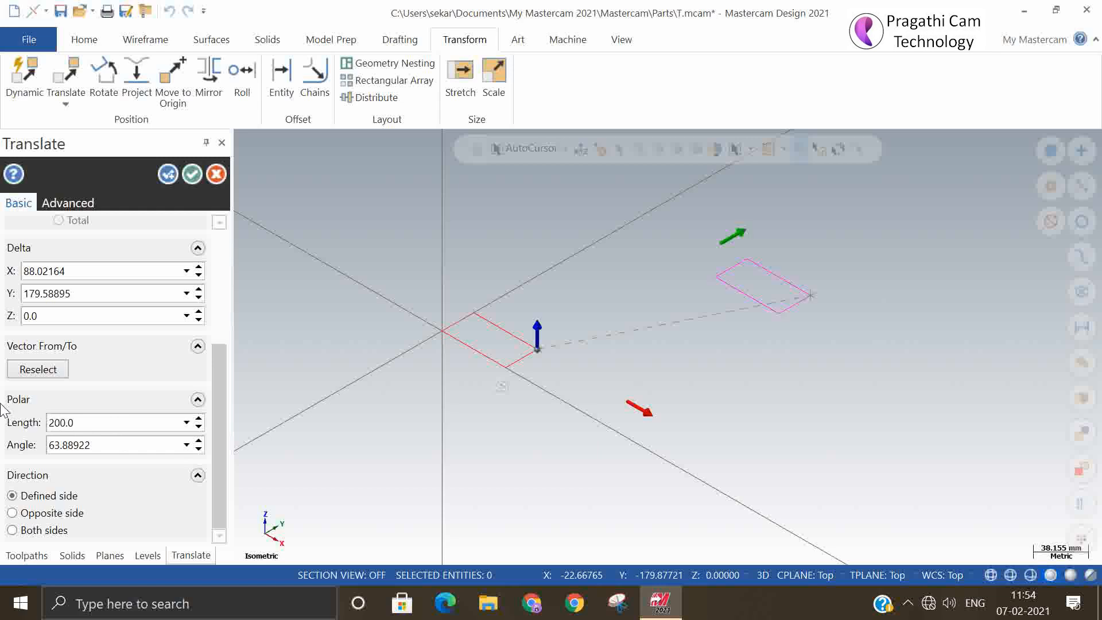
double_click(107, 447)
type("45")
key("Return")
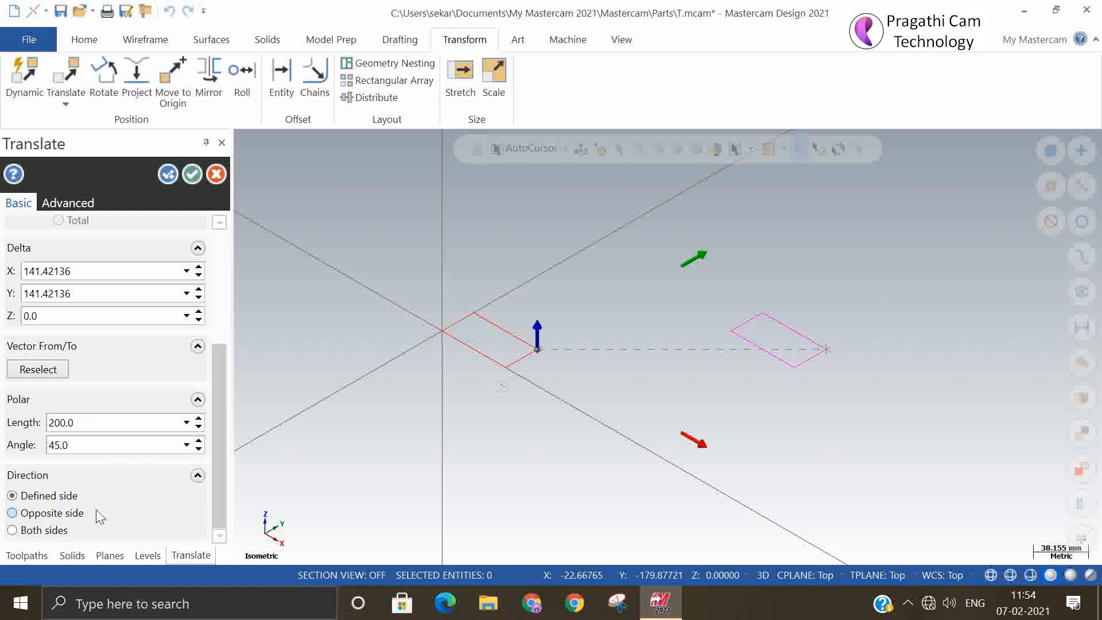
- Try the Opposite side and Both sides directions, restore Defined side, and cancel the translation
left_click(12, 513)
scroll(639, 482, "down", 3)
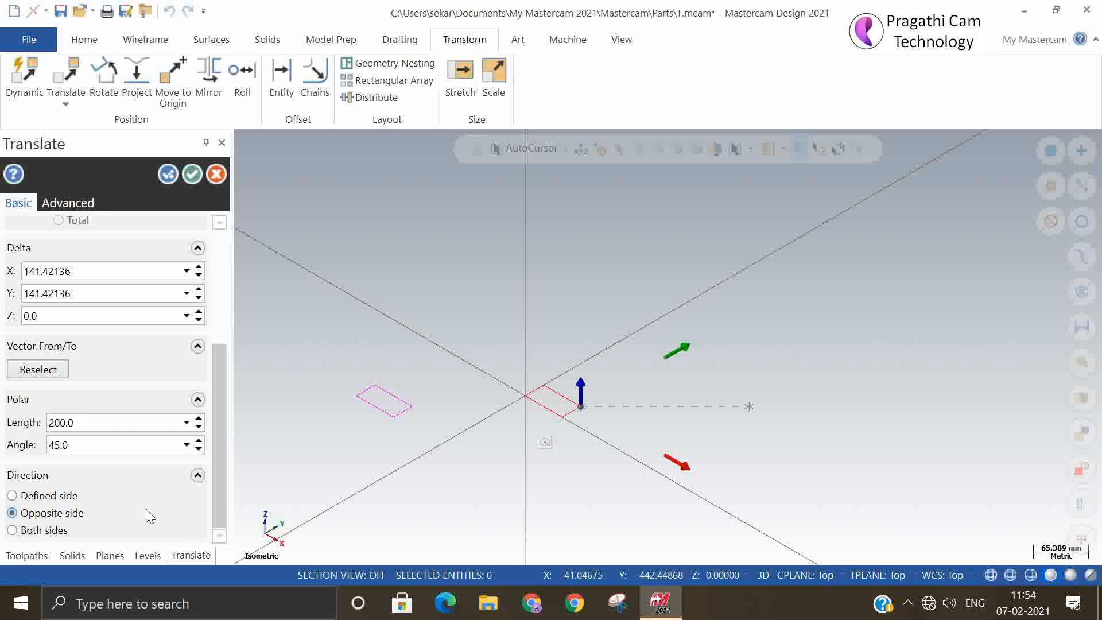
left_click(51, 530)
left_click(47, 497)
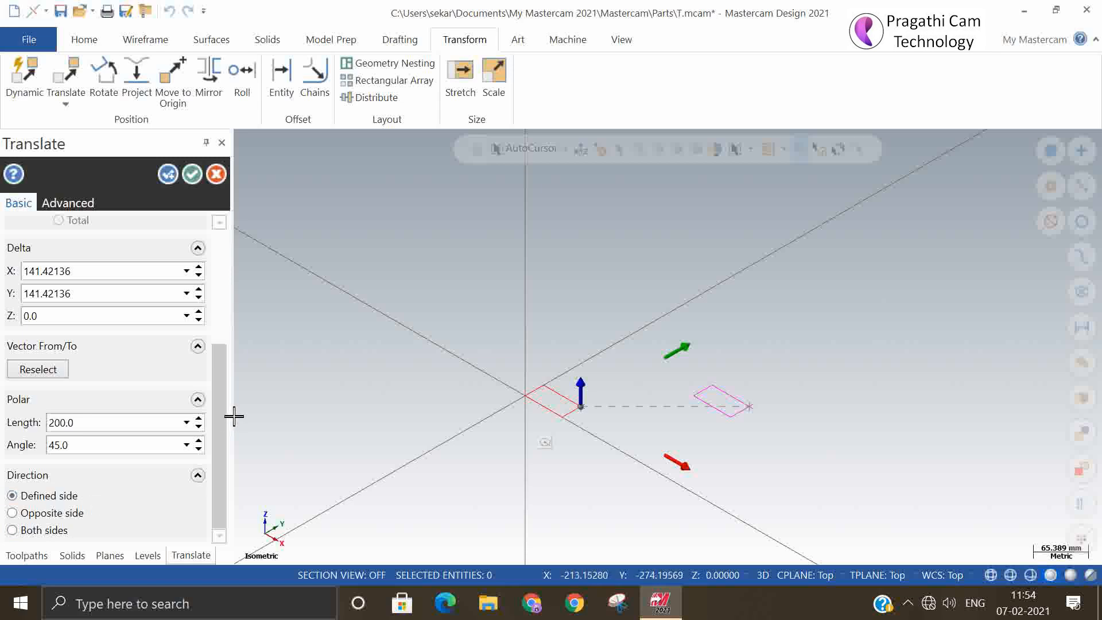
left_click_drag(225, 405, 235, 277)
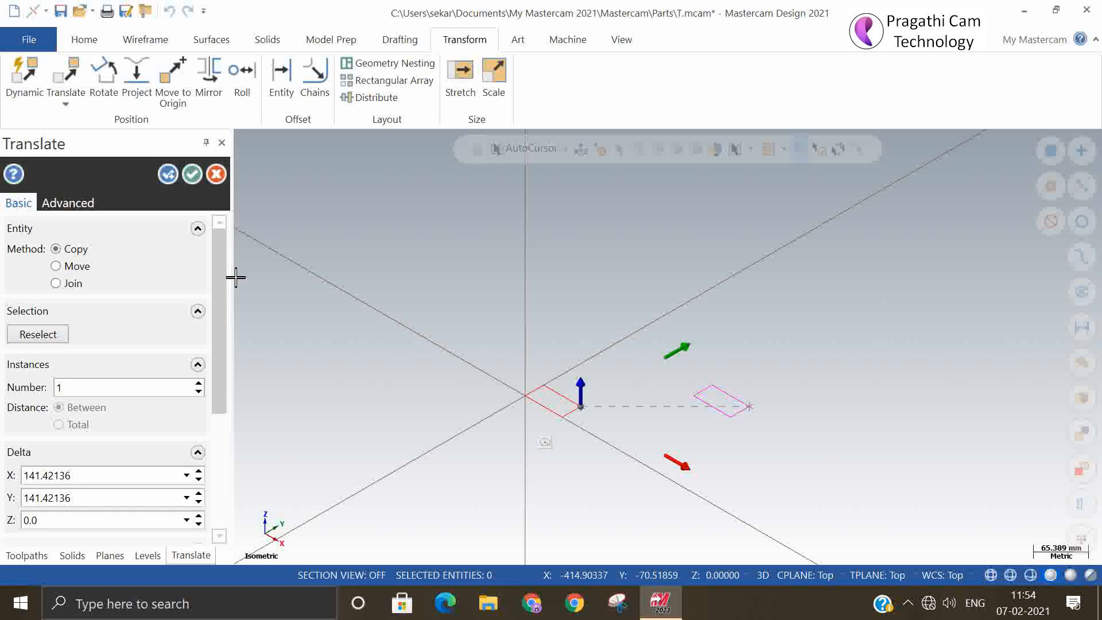
left_click(216, 174)
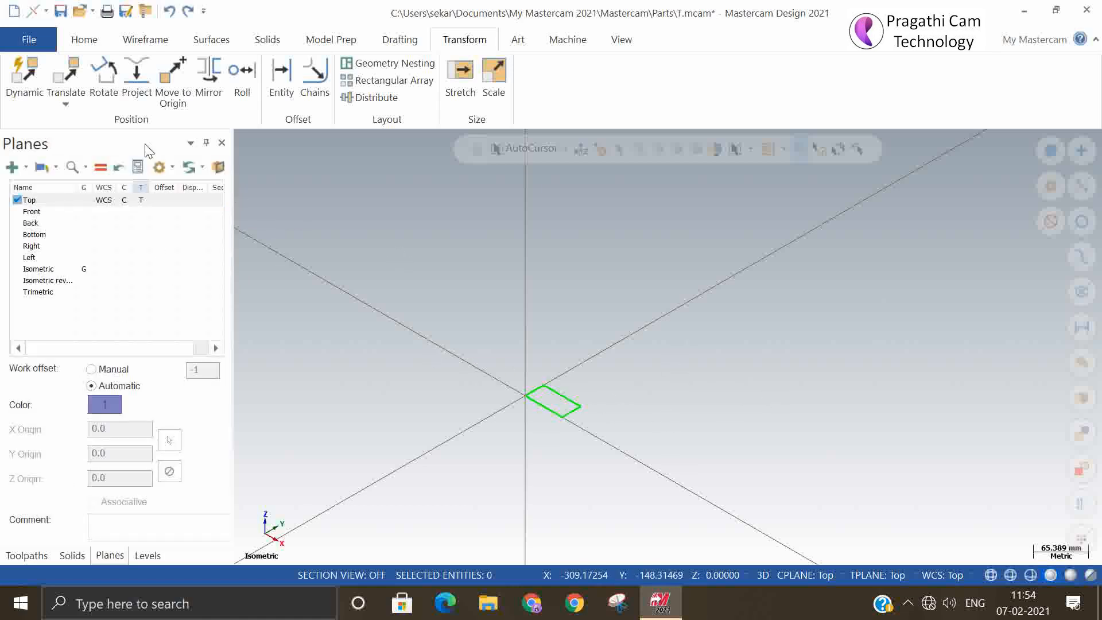
- Translate all edges of the rectangle again using Copy, with a Z offset of 50 mm
left_click(65, 100)
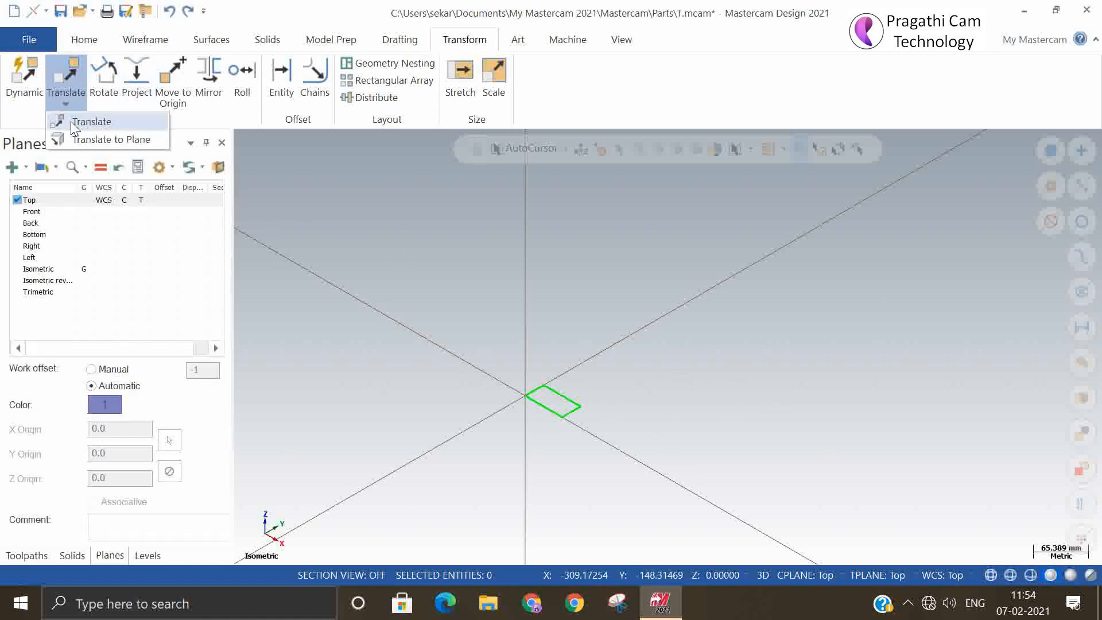
left_click(71, 121)
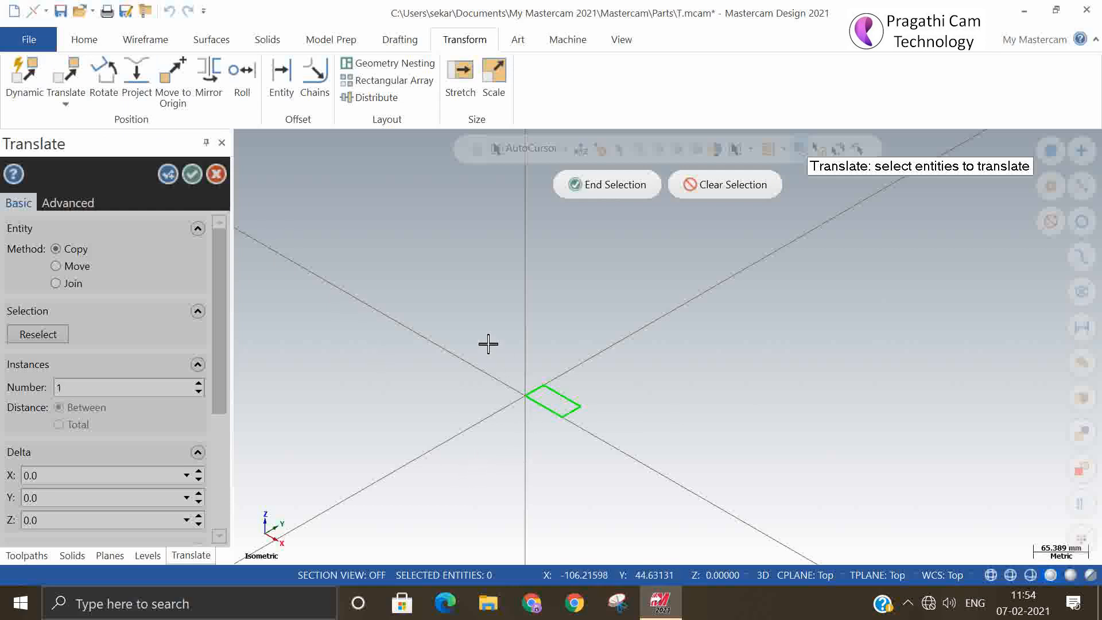
scroll(534, 423, "up", 4)
left_click_drag(486, 309, 678, 451)
left_click(584, 179)
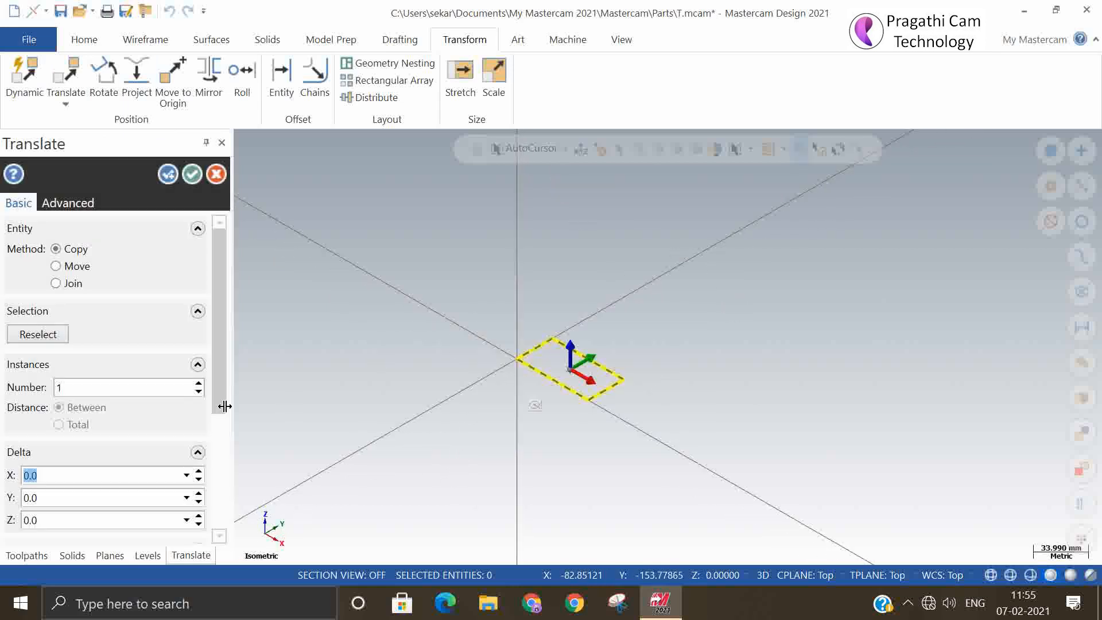
left_click_drag(218, 353, 218, 402)
left_click(56, 430)
type("5")
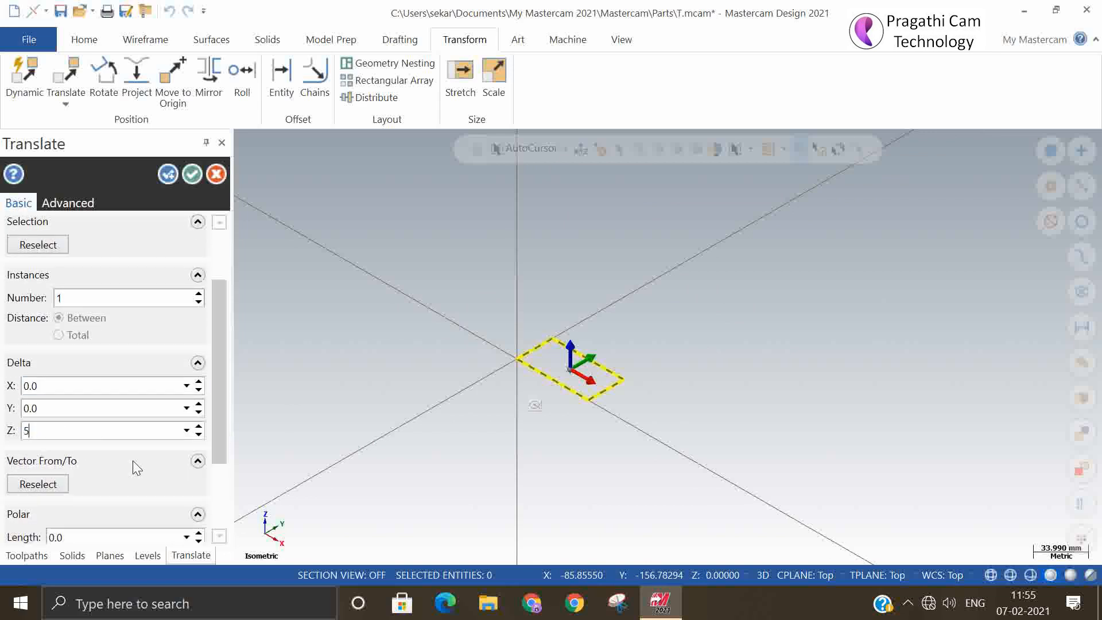
type("0")
key("Return")
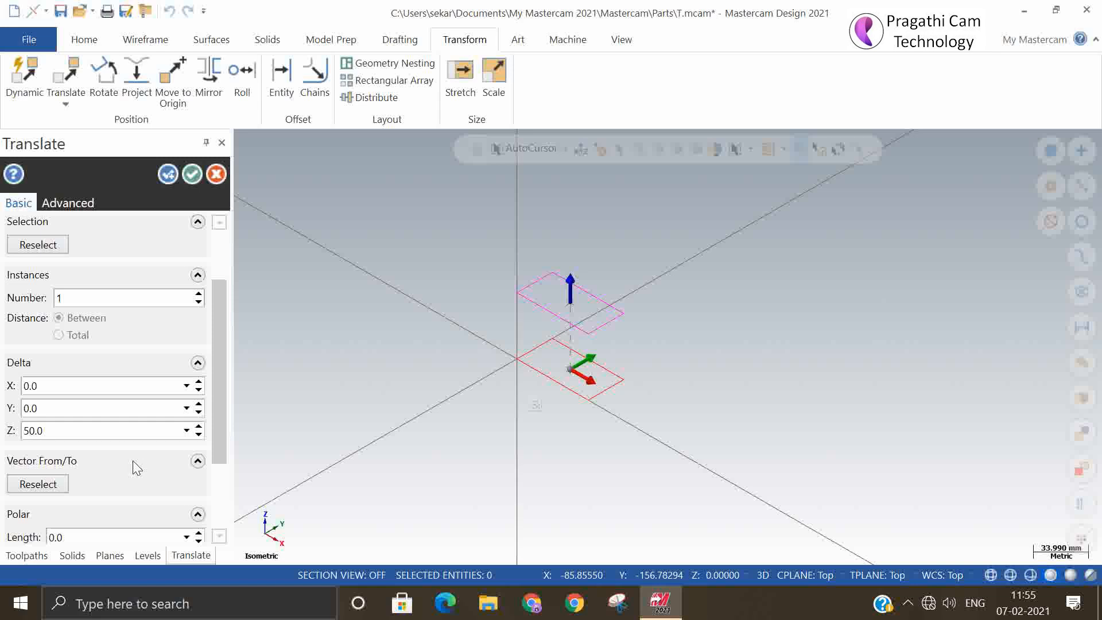
- Change the translation method to Join so the original and offset rectangles are connected, and inspect the box preview in 3D
left_click_drag(222, 379, 219, 289)
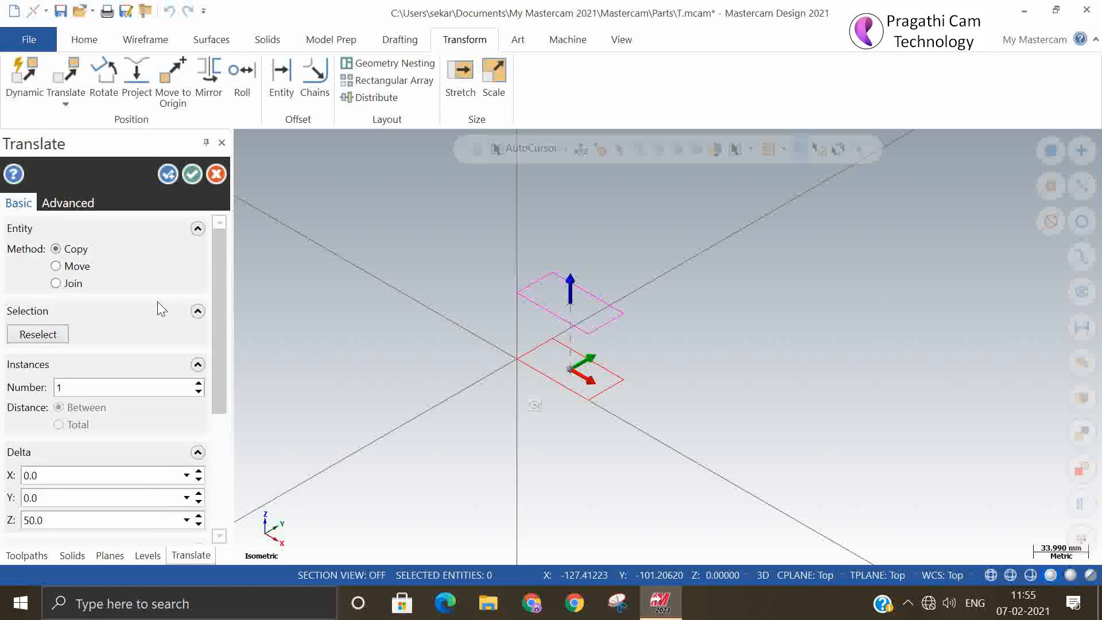
left_click(72, 283)
scroll(640, 344, "up", 3)
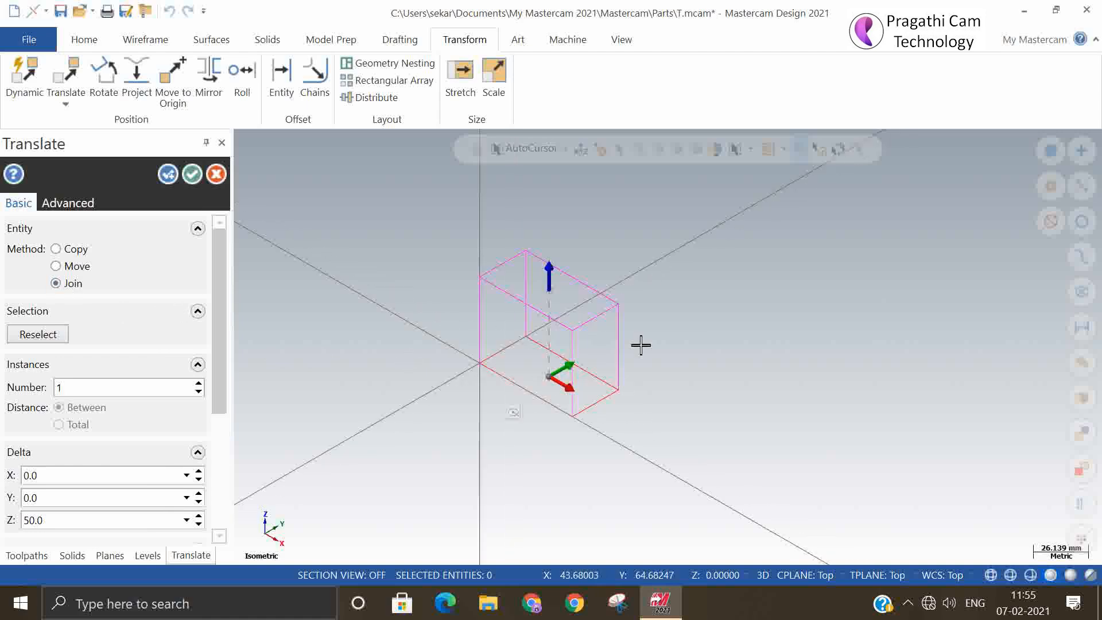
middle_click_drag(728, 401, 761, 412)
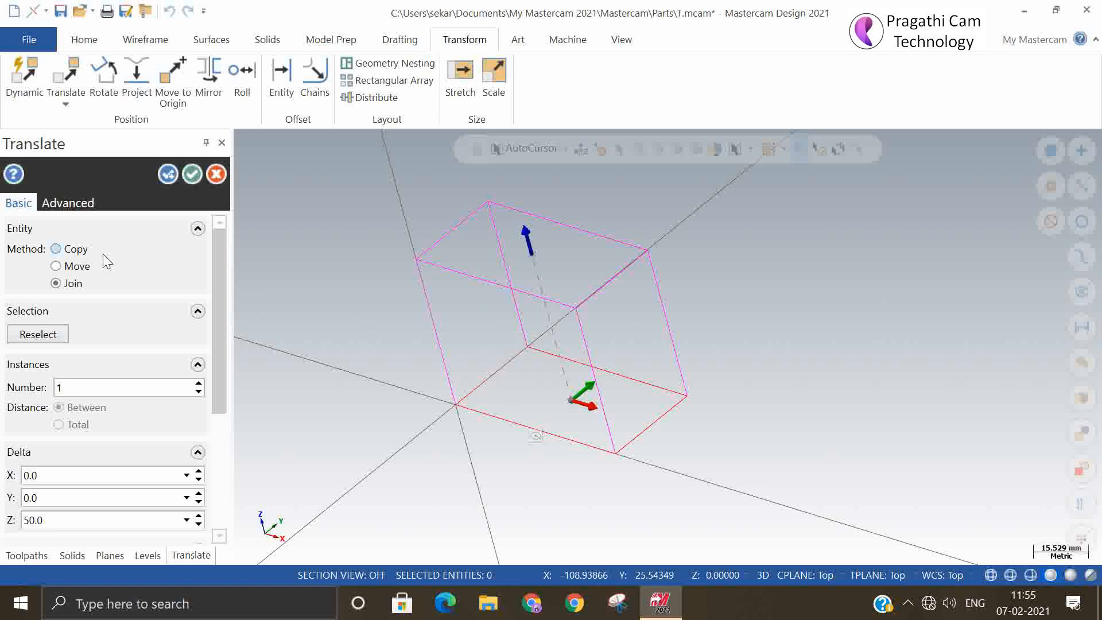
left_click_drag(228, 282, 221, 415)
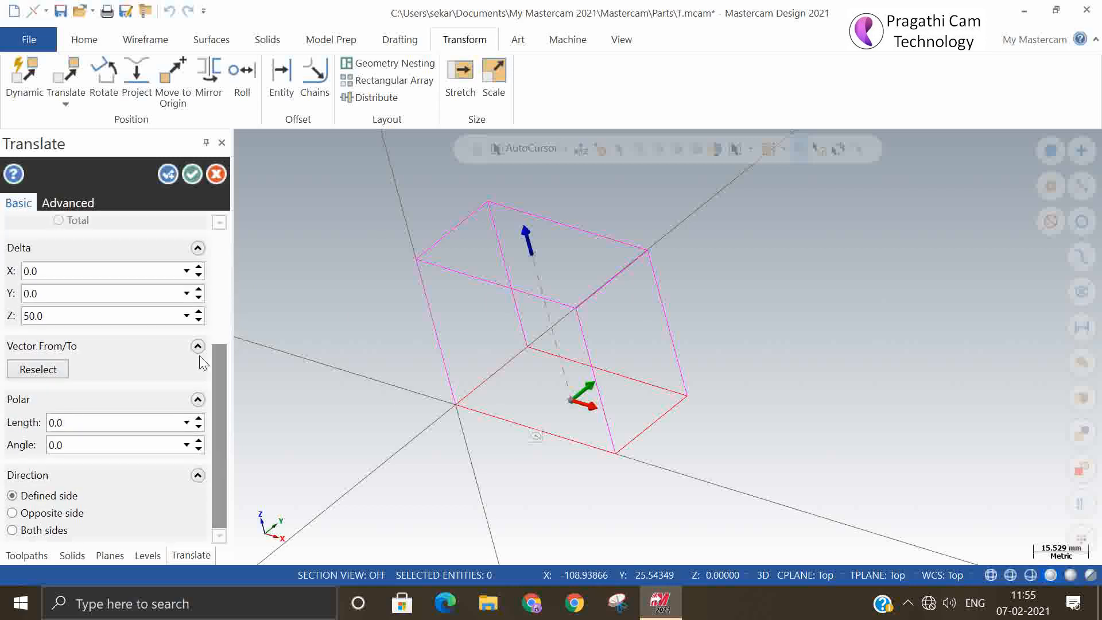
- Cancel the Join translation of the rectangle and switch the graphics view to Isometric
left_click(221, 175)
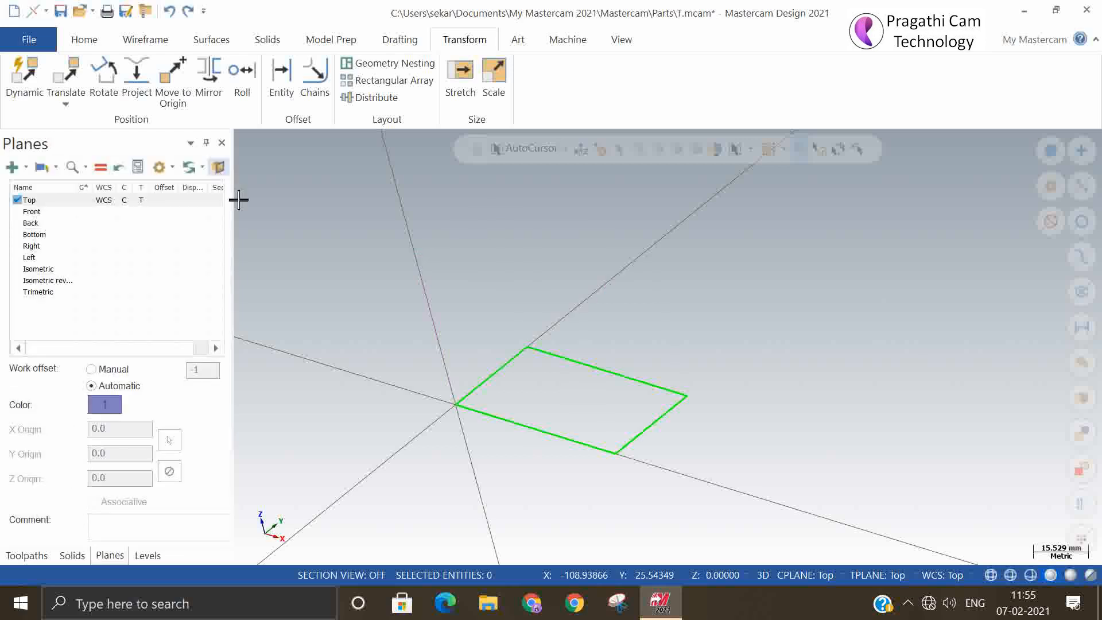
right_click(368, 264)
key("Escape")
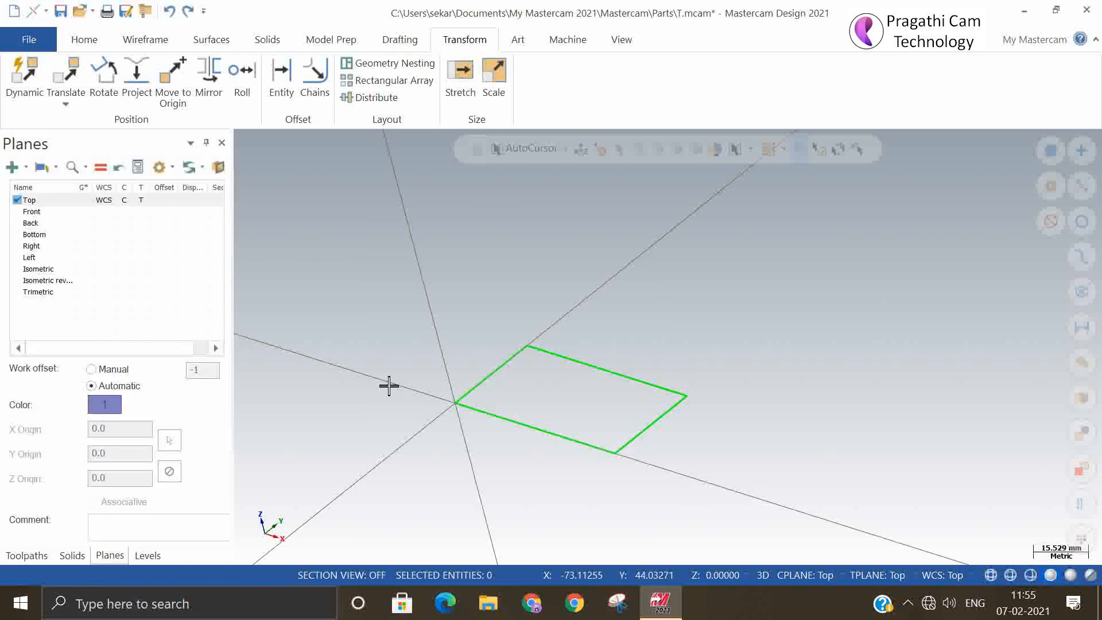
left_click(65, 104)
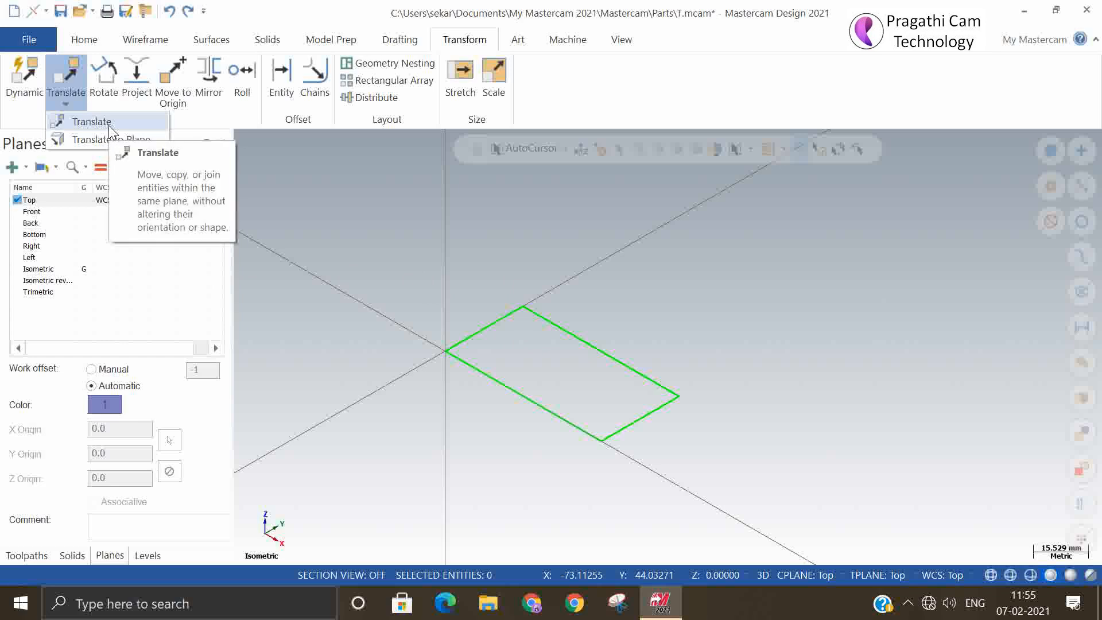
left_click(510, 262)
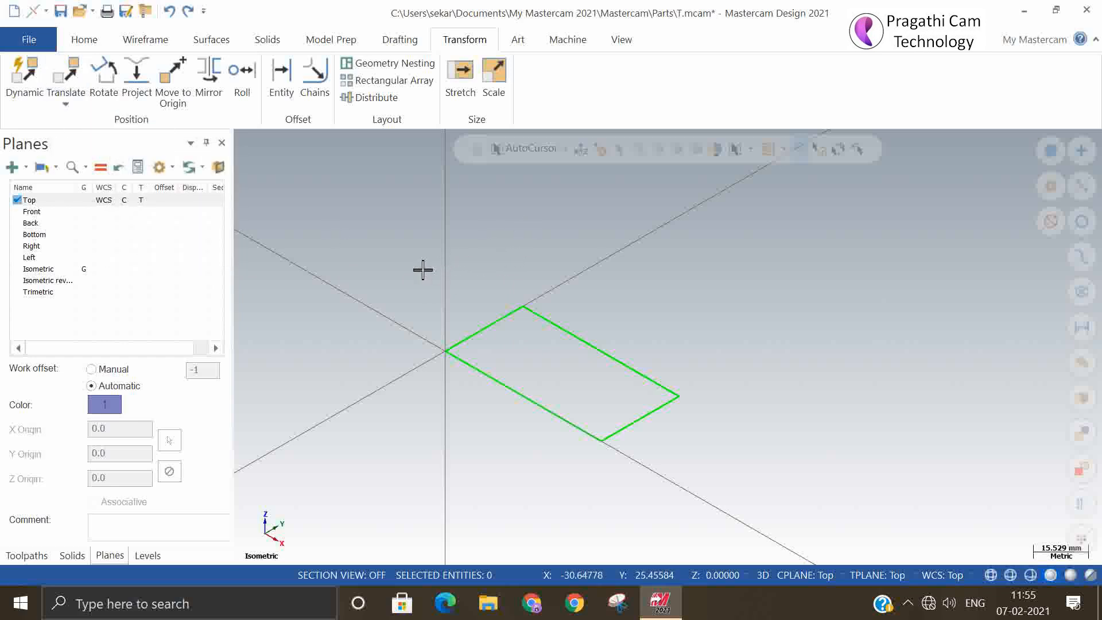
- Extrude the rectangle chain into a new solid body with a distance of 50 mm
left_click(265, 40)
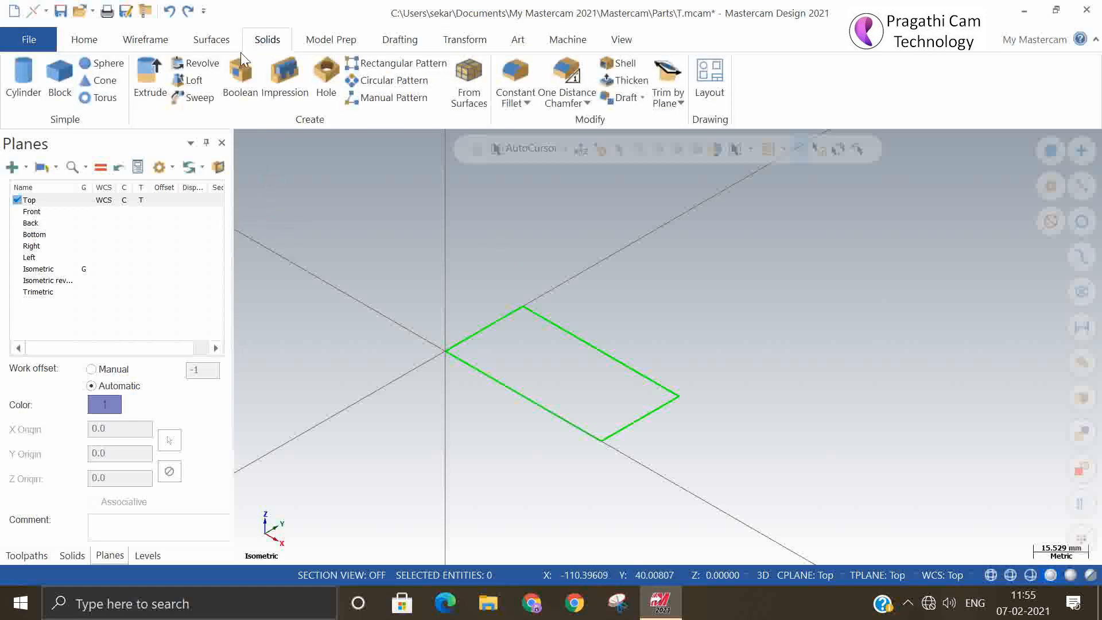
left_click(146, 81)
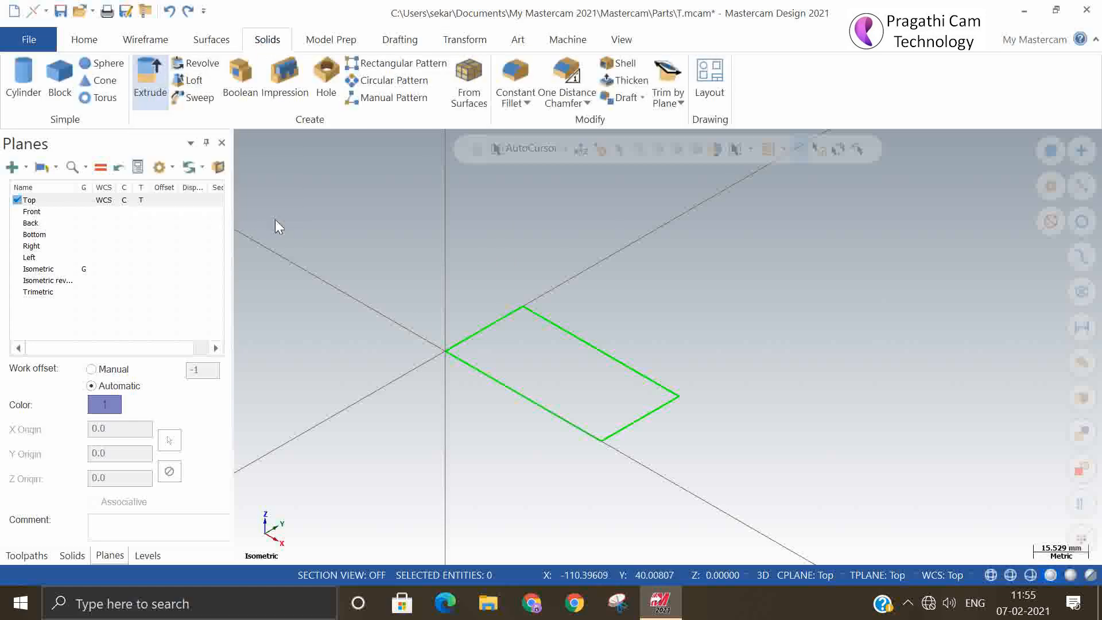
left_click(487, 374)
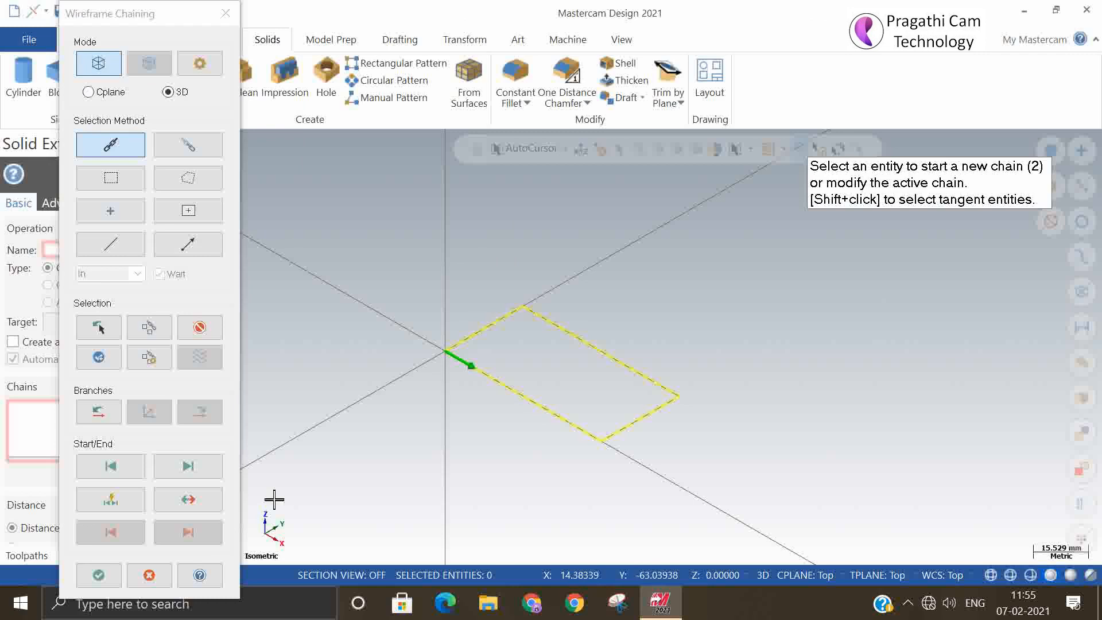
left_click(96, 574)
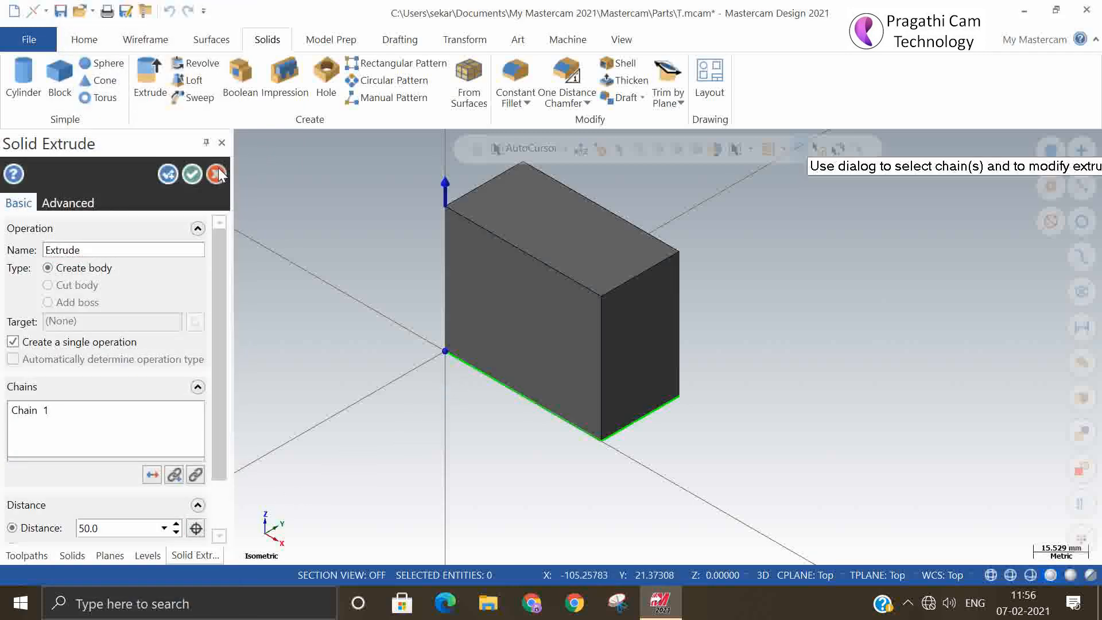
left_click(192, 174)
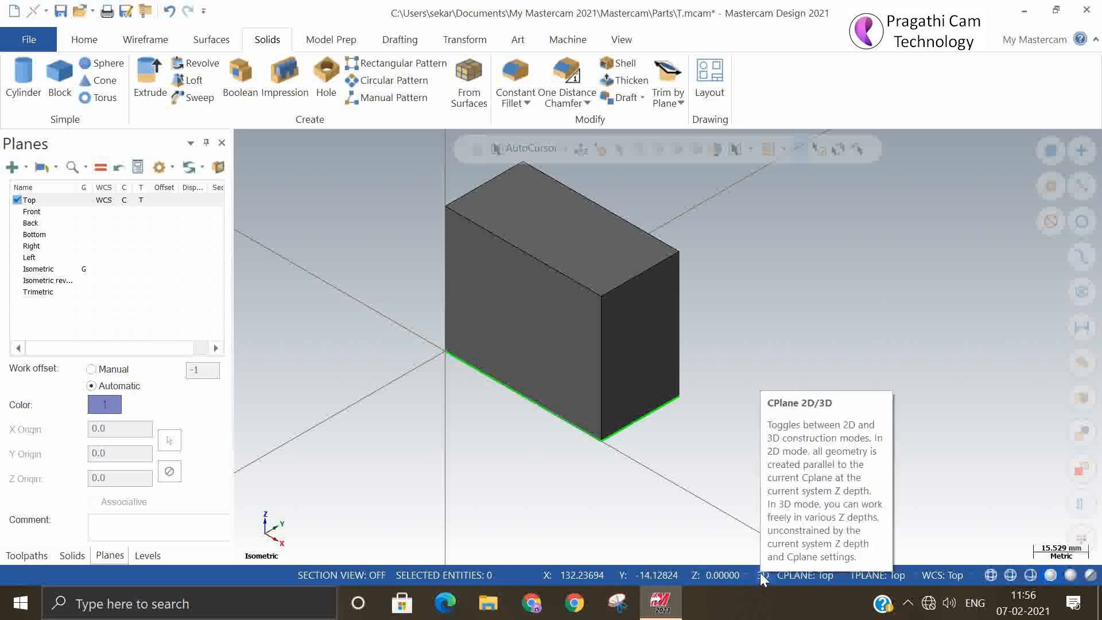
- Set the construction plane to Front and pick its construction depth on the block's front face
left_click(780, 574)
left_click(814, 430)
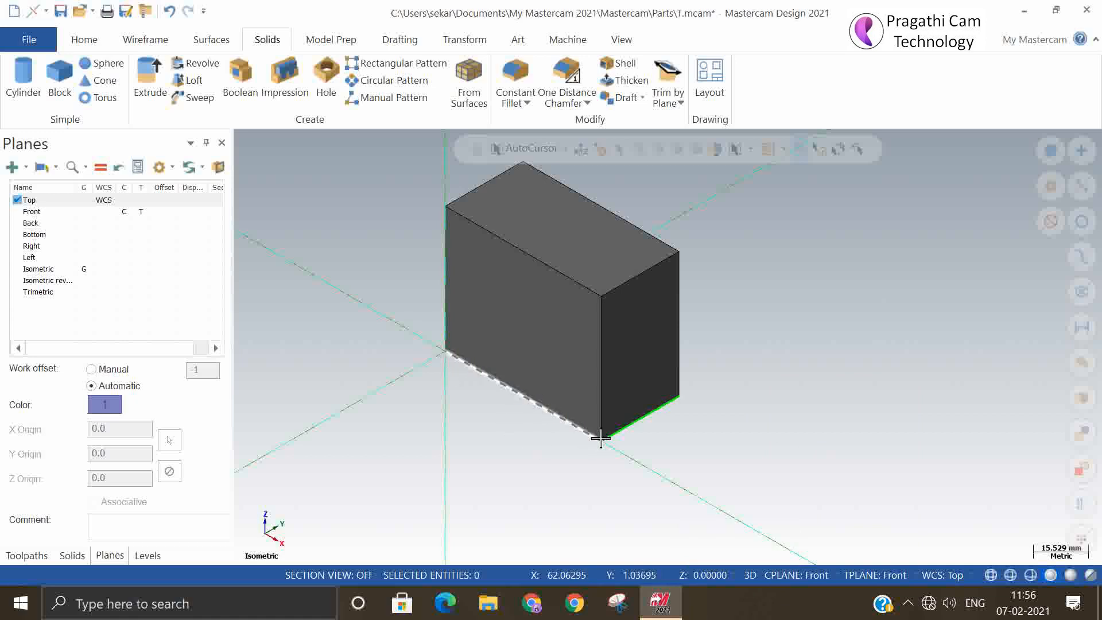
left_click(683, 572)
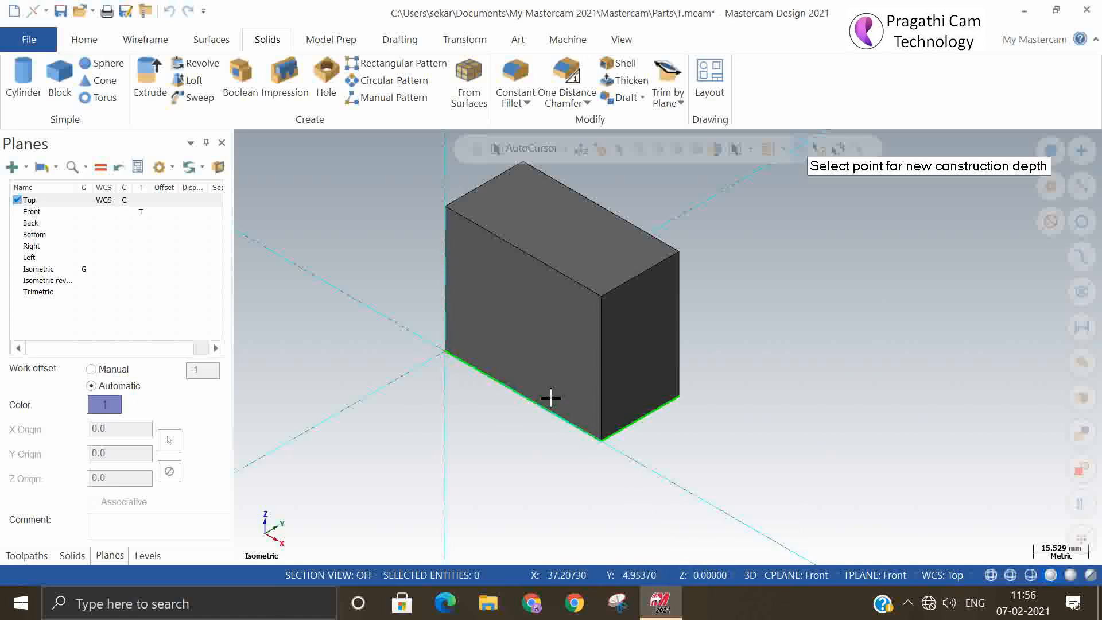
left_click(522, 398)
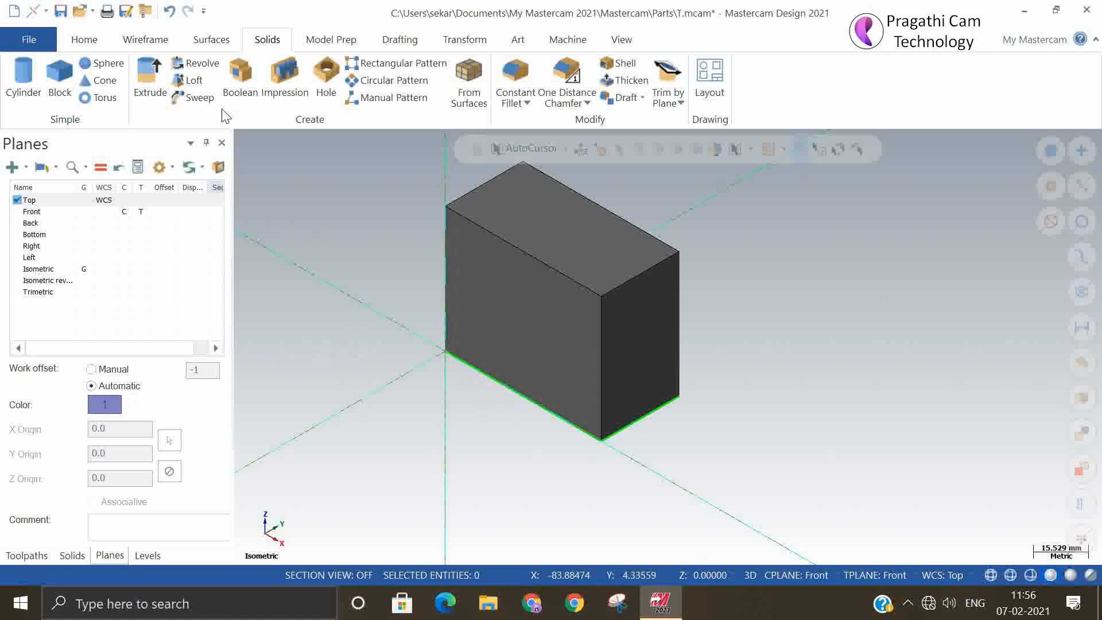
- Draw a two-endpoint line across the front face between the midpoints of its two vertical edges
left_click(138, 42)
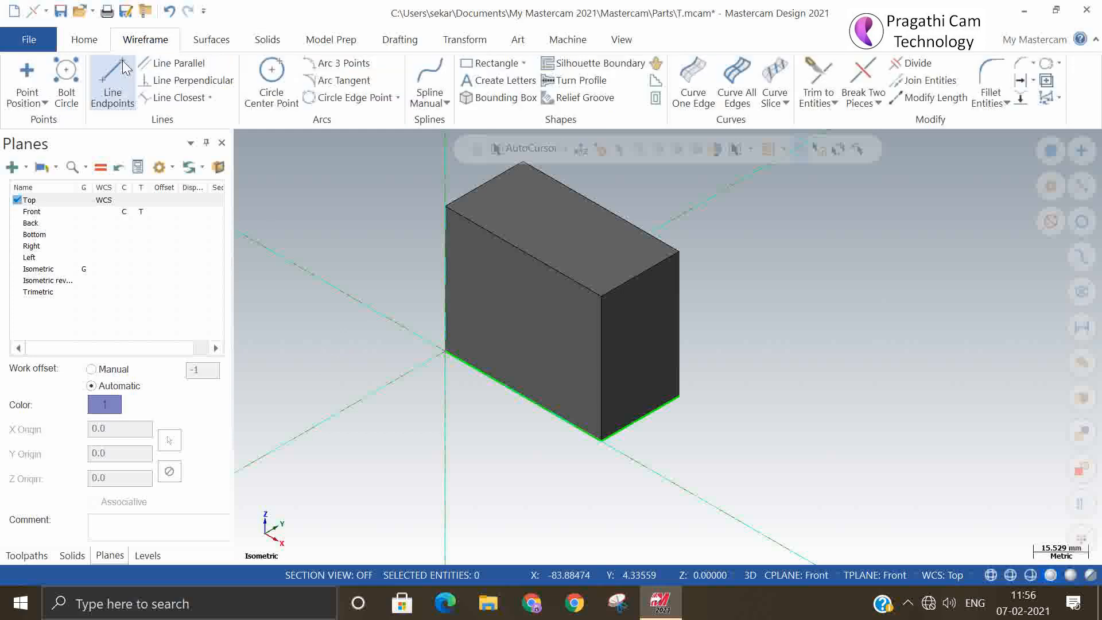
left_click(112, 80)
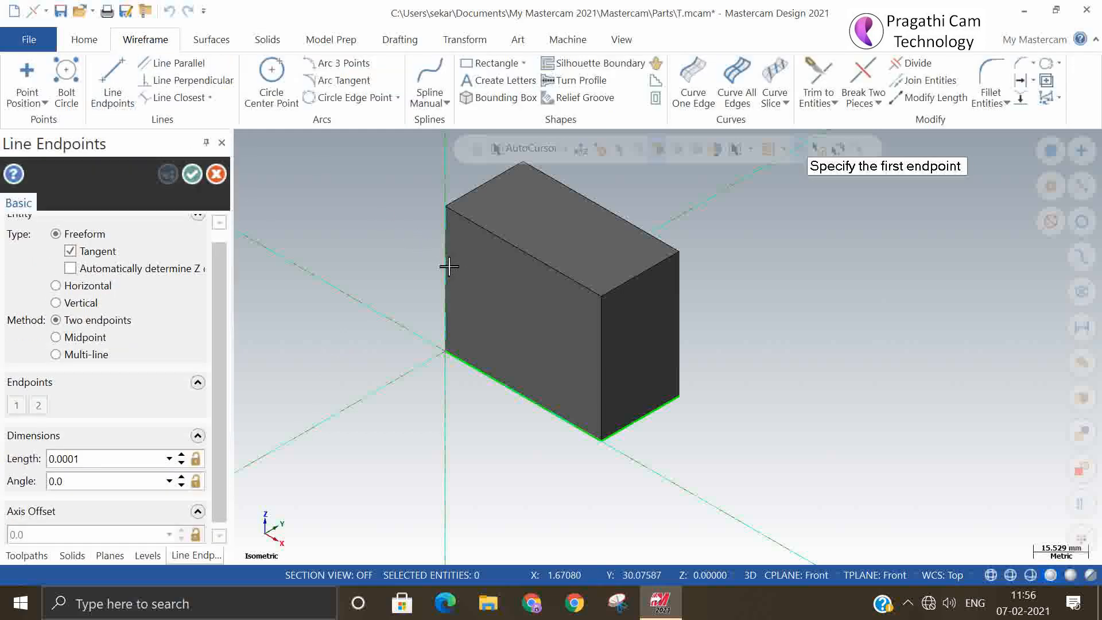
left_click(445, 280)
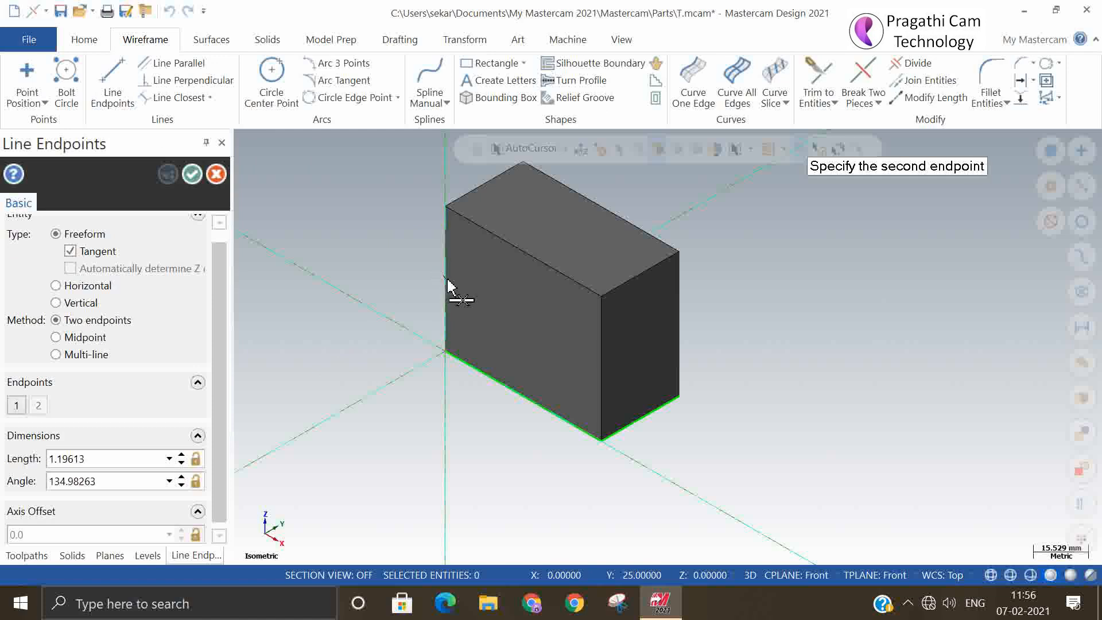
left_click(601, 369)
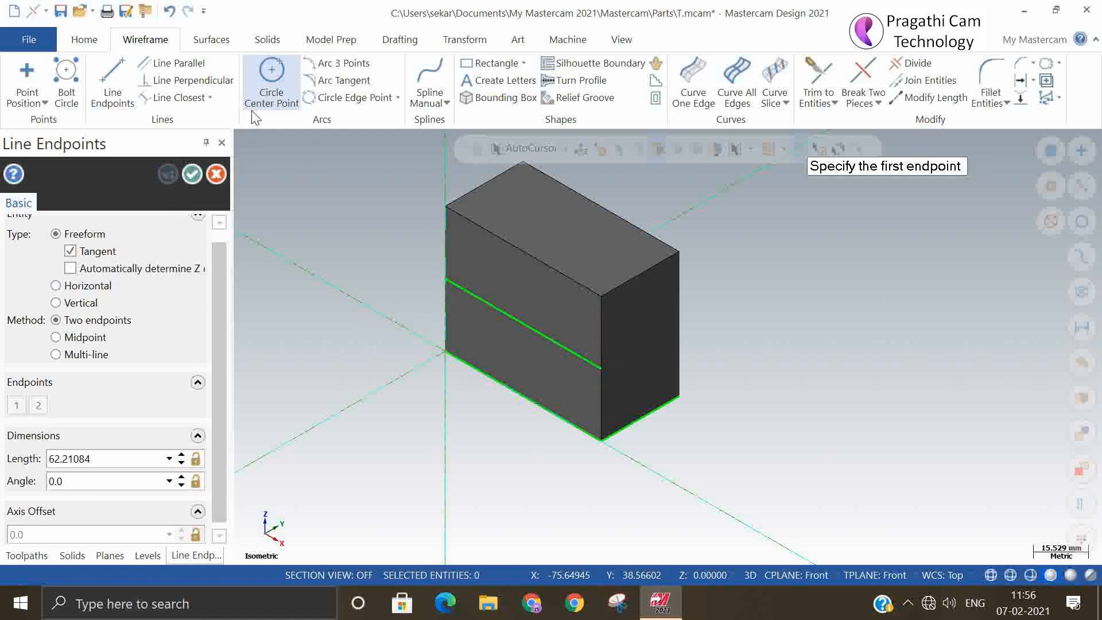
left_click(193, 173)
- Create a circle of radius 6 mm centred on the midpoint of the front face's line
left_click(267, 72)
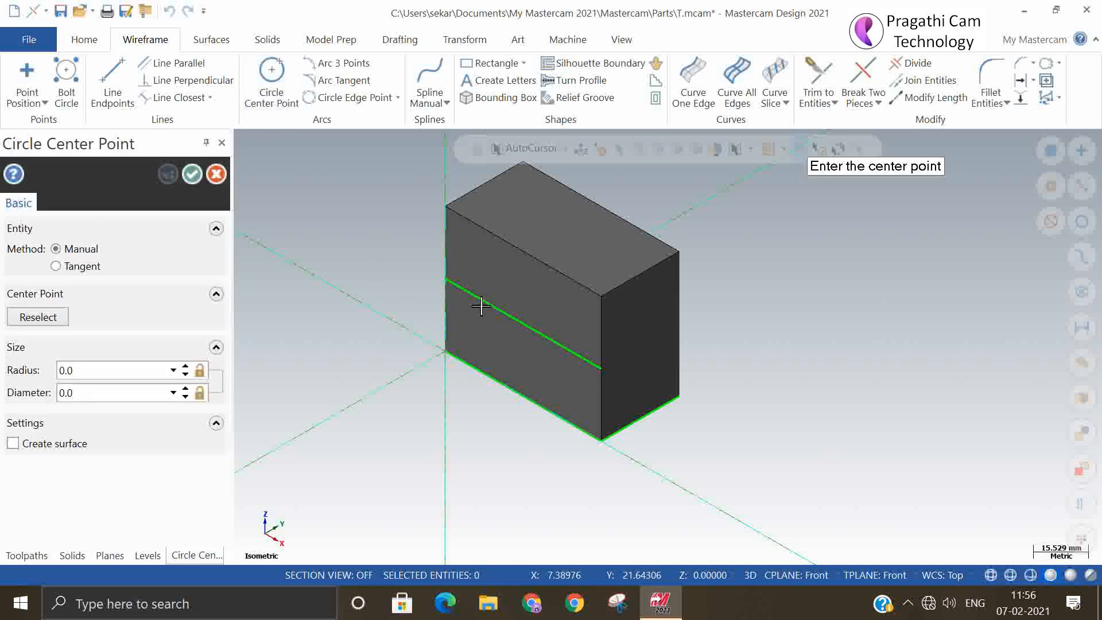
left_click(523, 324)
left_click(536, 340)
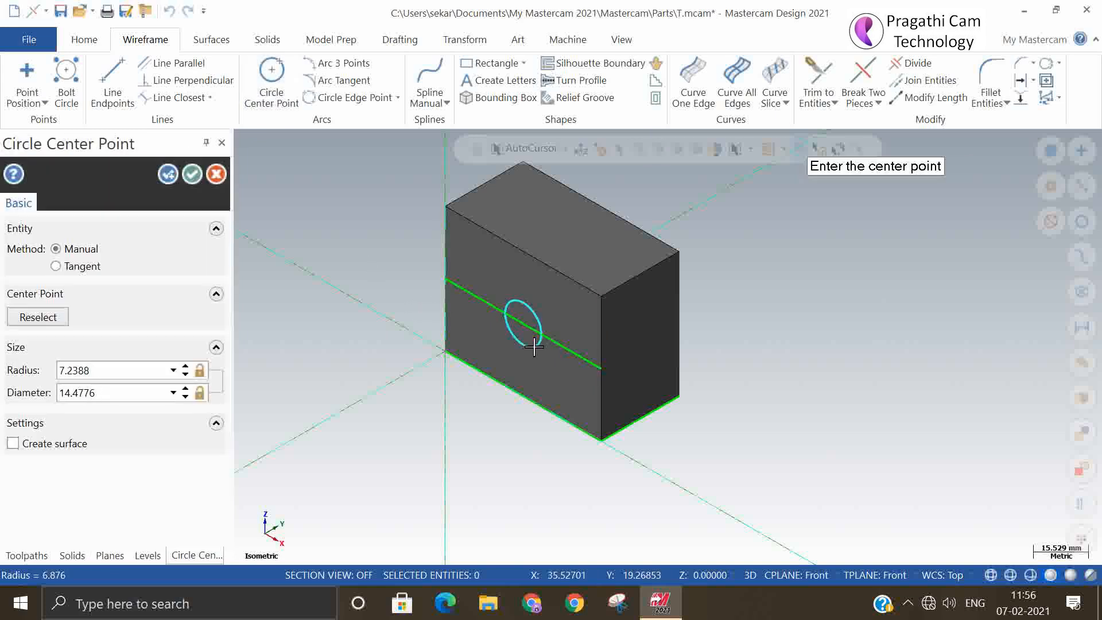
left_click(108, 371)
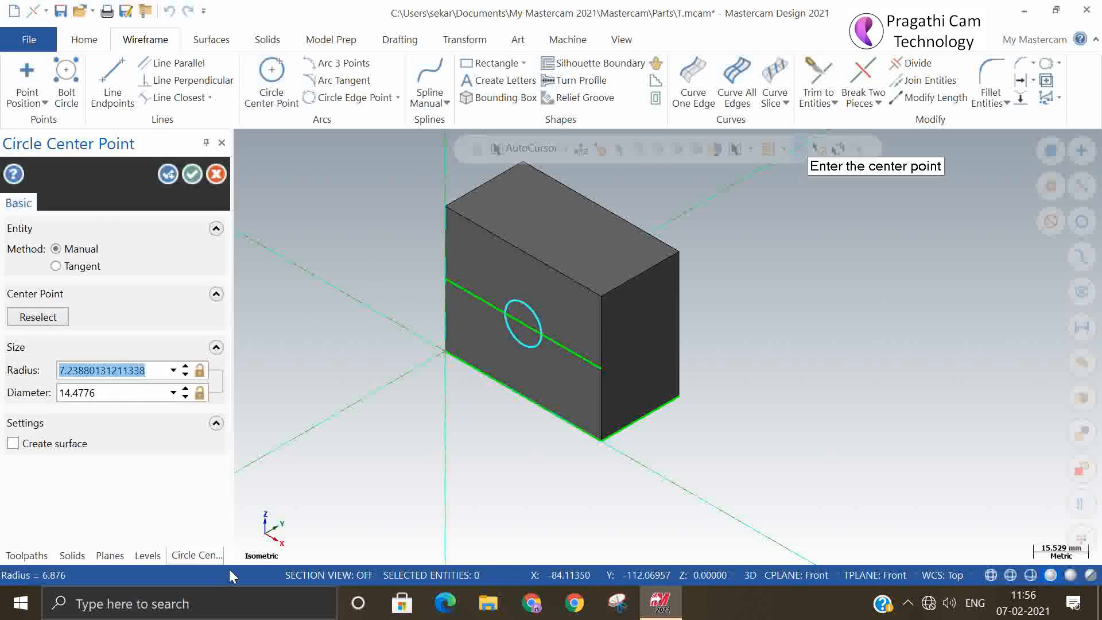
type("6")
key("Return")
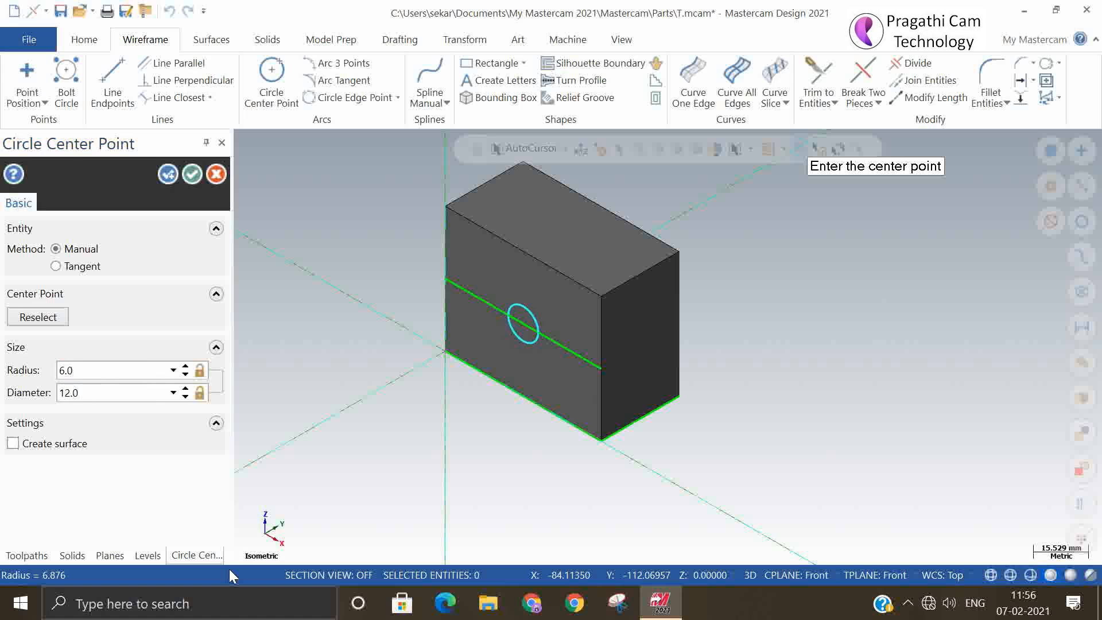
left_click(193, 175)
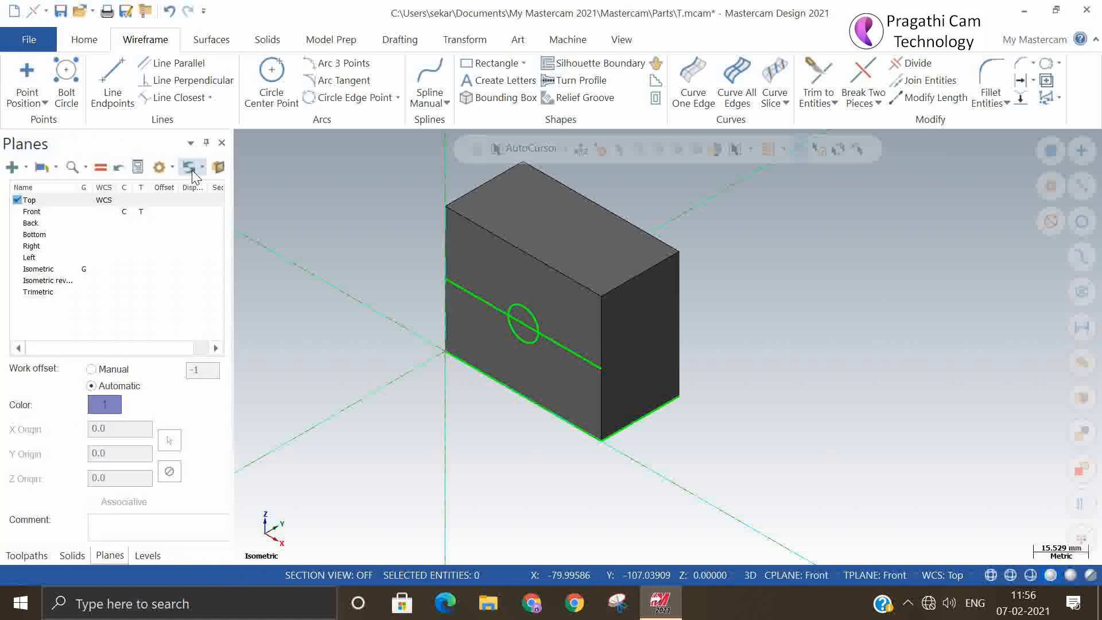
- With the construction plane at Top and a depth of 50 mm, draw a line between the midpoints of the top face's short edges
left_click(130, 84)
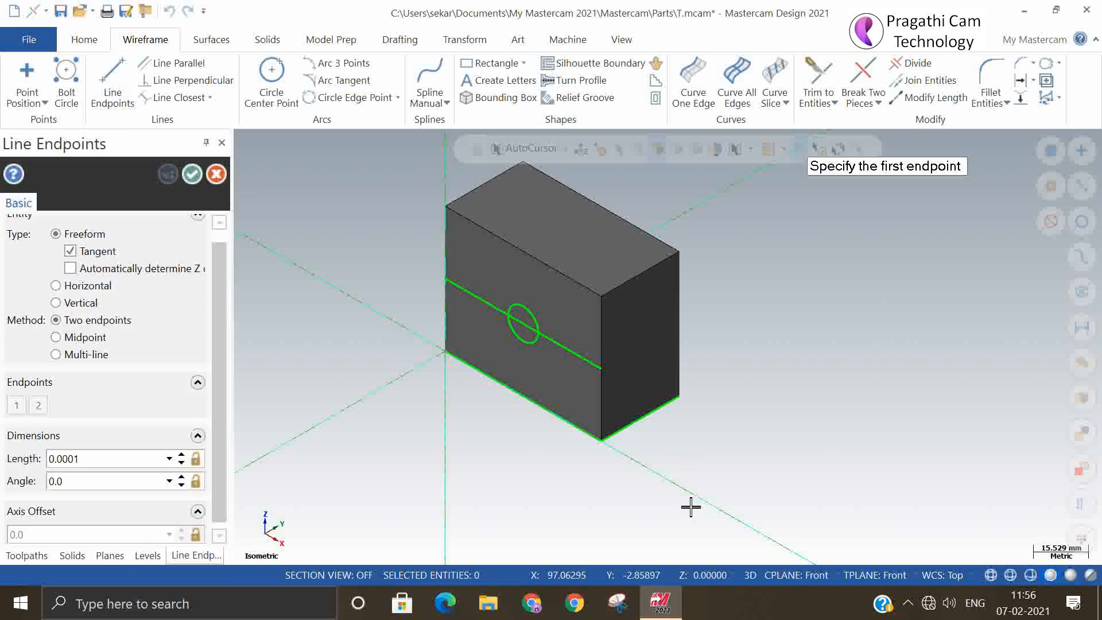
left_click(780, 576)
left_click(825, 412)
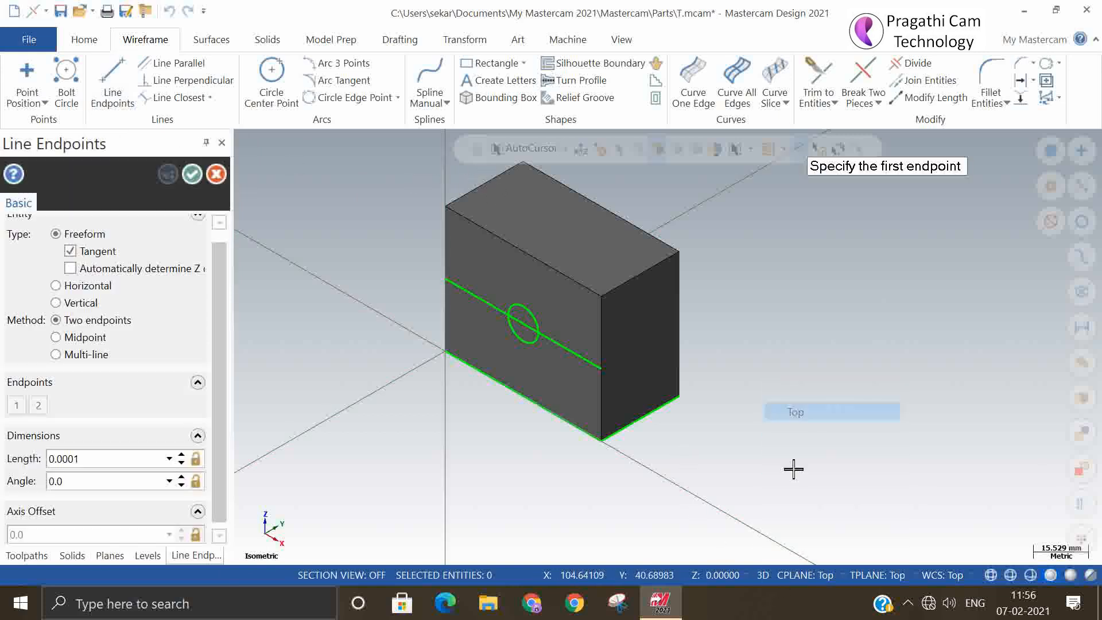
left_click(605, 298)
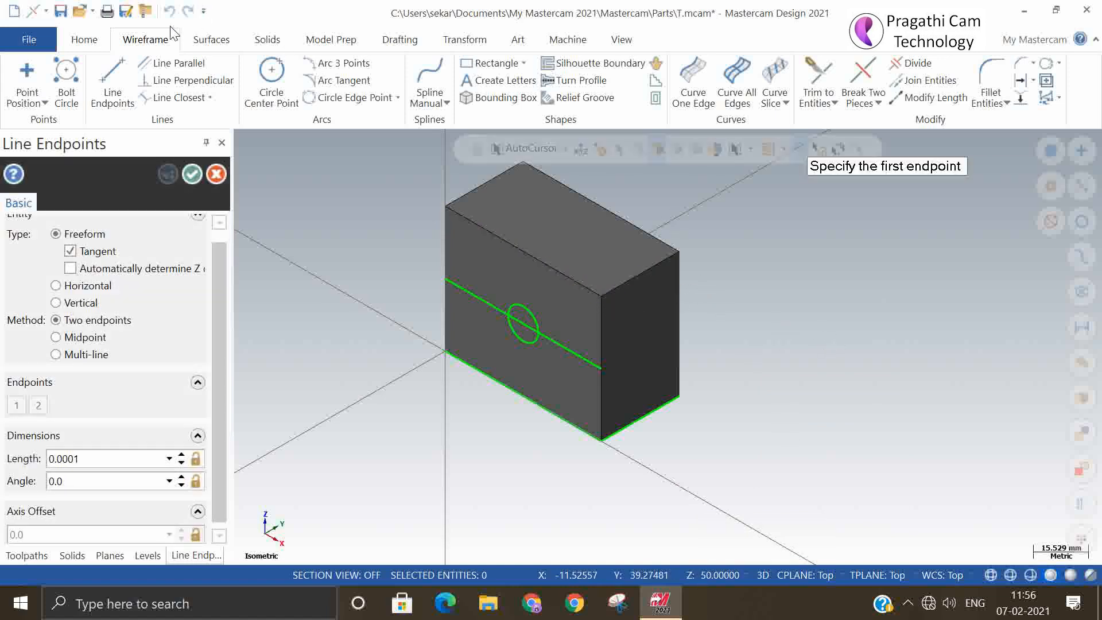
left_click(481, 185)
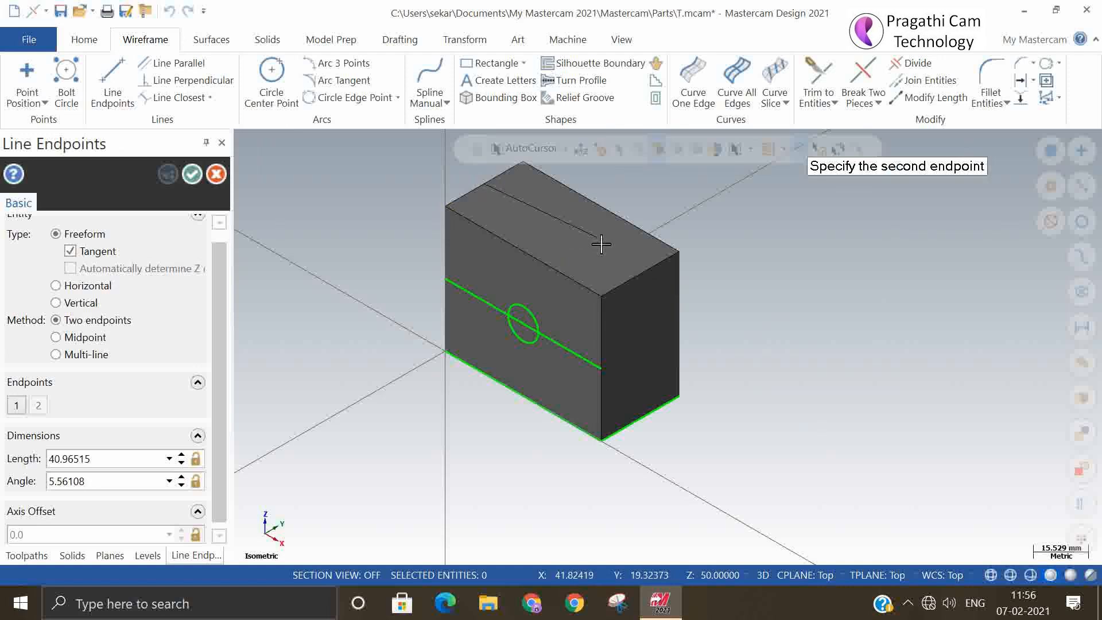
left_click(638, 273)
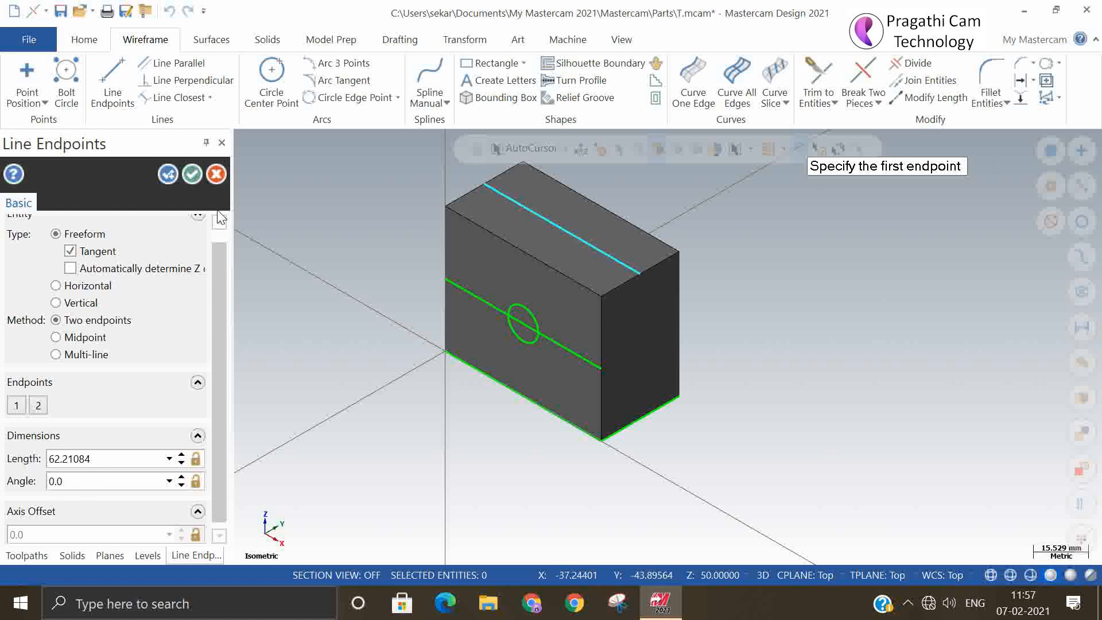
left_click(192, 174)
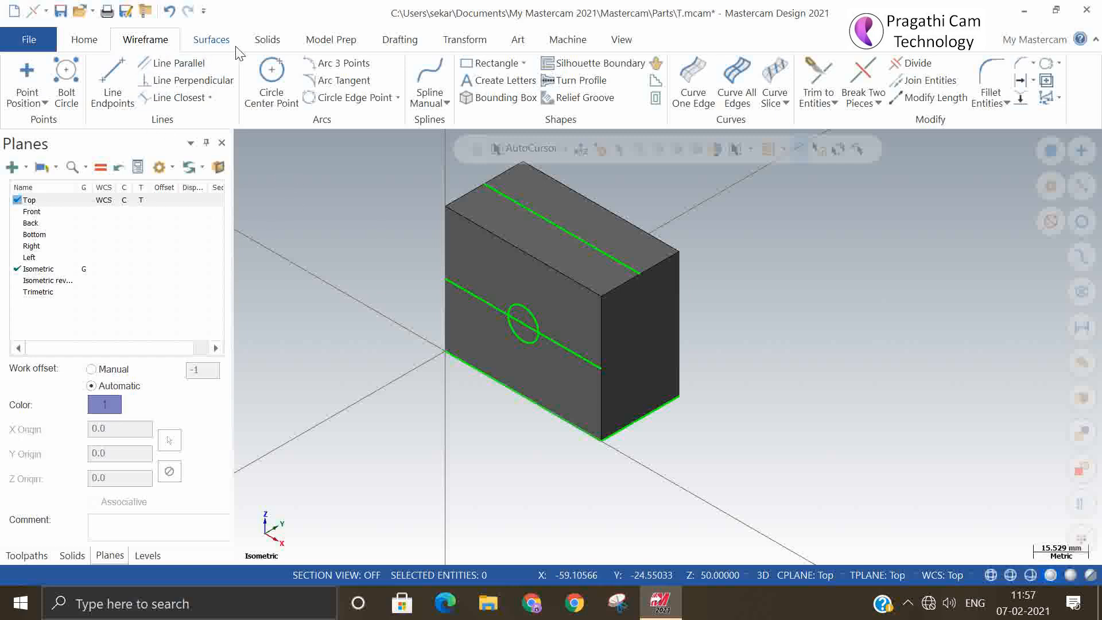
- Start Translate to Plane and select the circle on the front face as the entity to translate
left_click(466, 40)
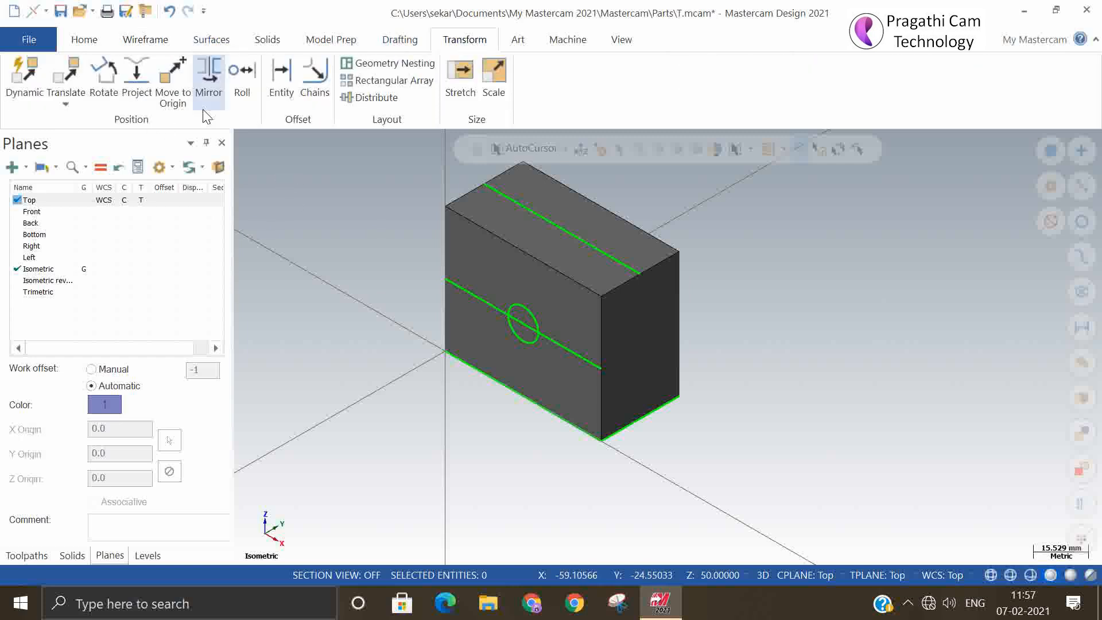
left_click(66, 104)
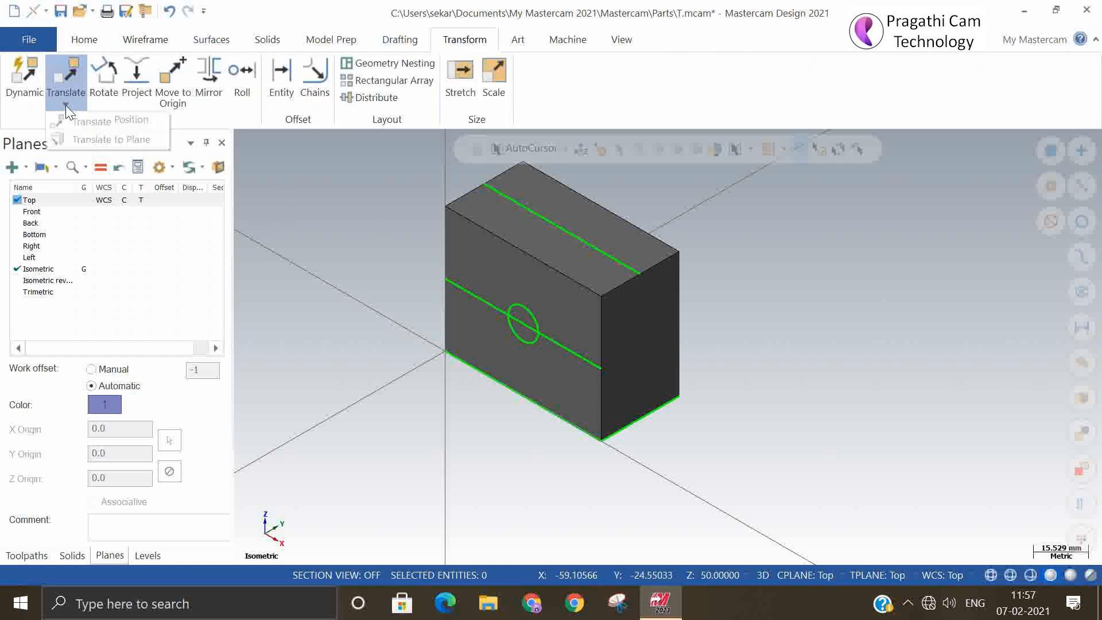
left_click(85, 140)
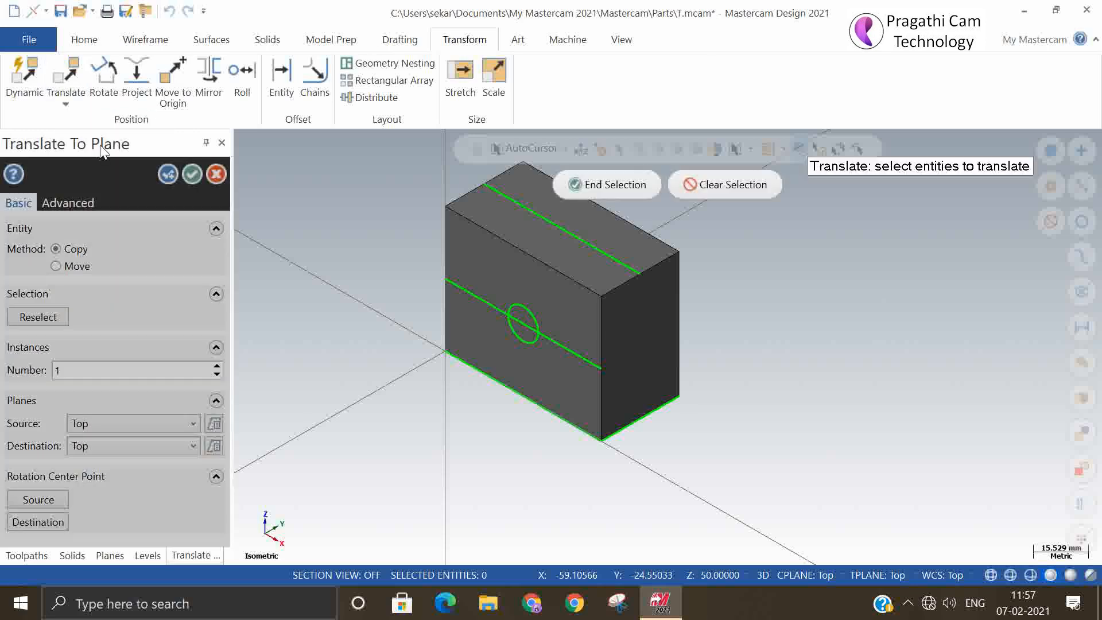
left_click(531, 315)
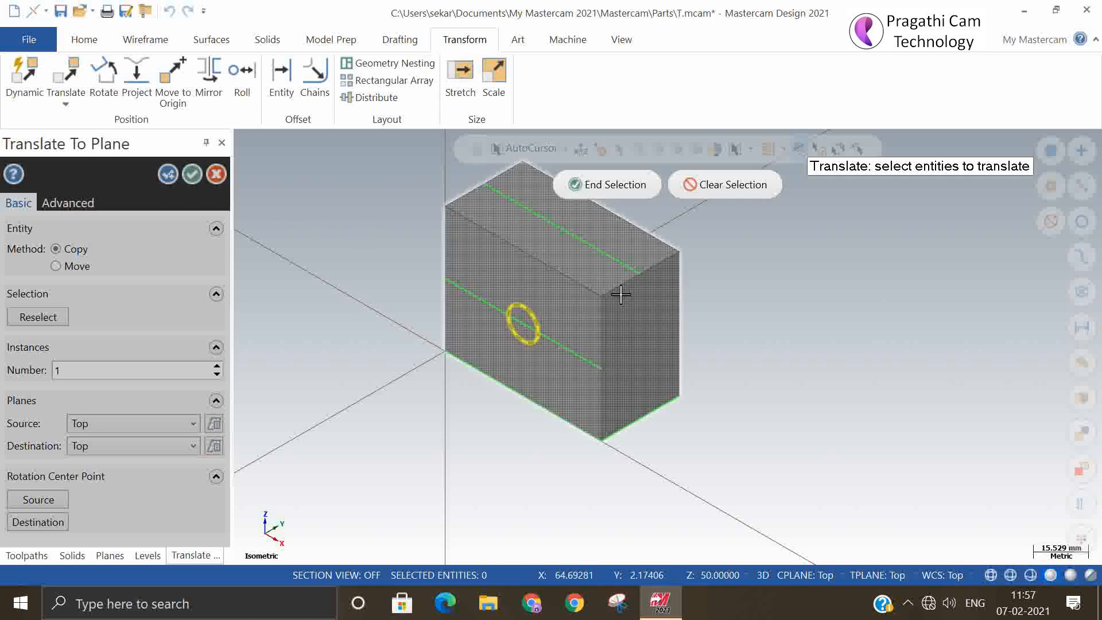
left_click(604, 184)
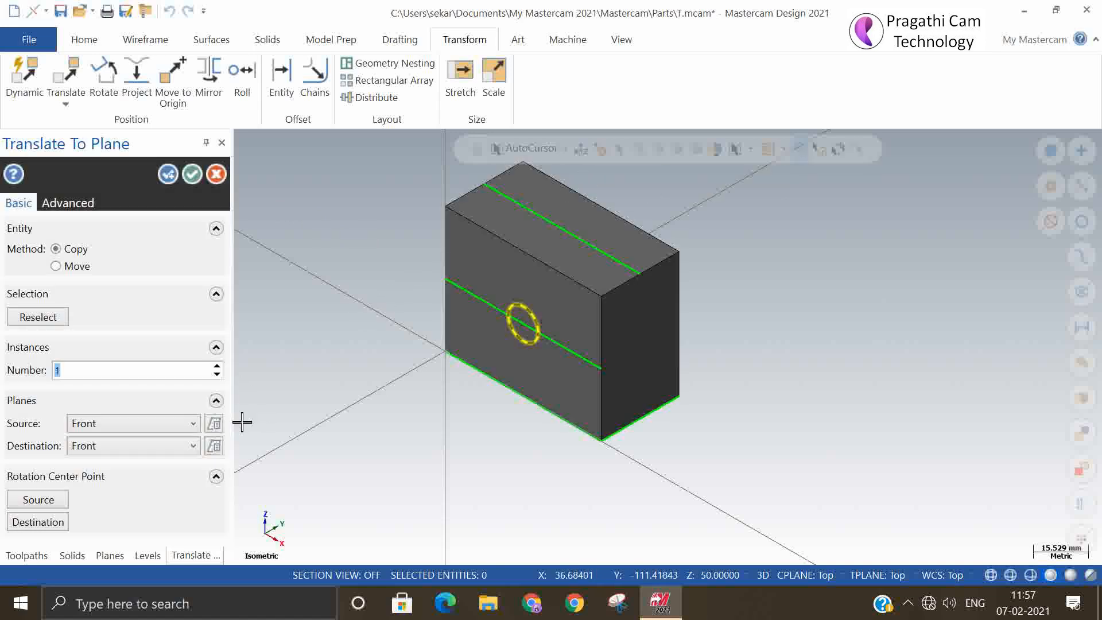
- Set the destination plane to Top and pick the circle's centre as the source rotation center point
left_click(97, 448)
left_click(97, 467)
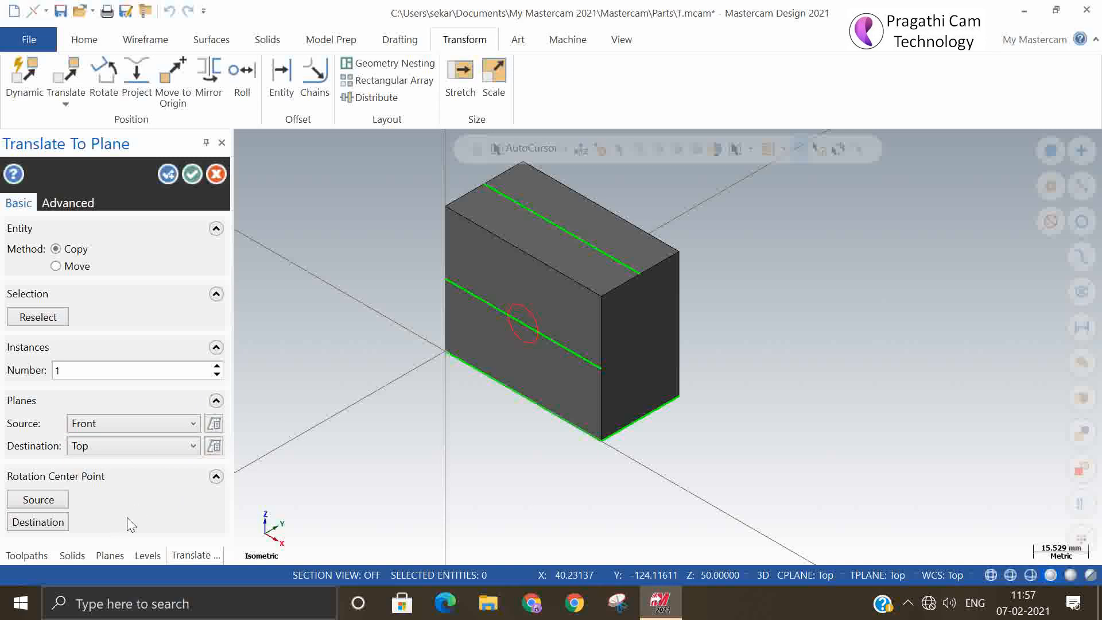
left_click(58, 500)
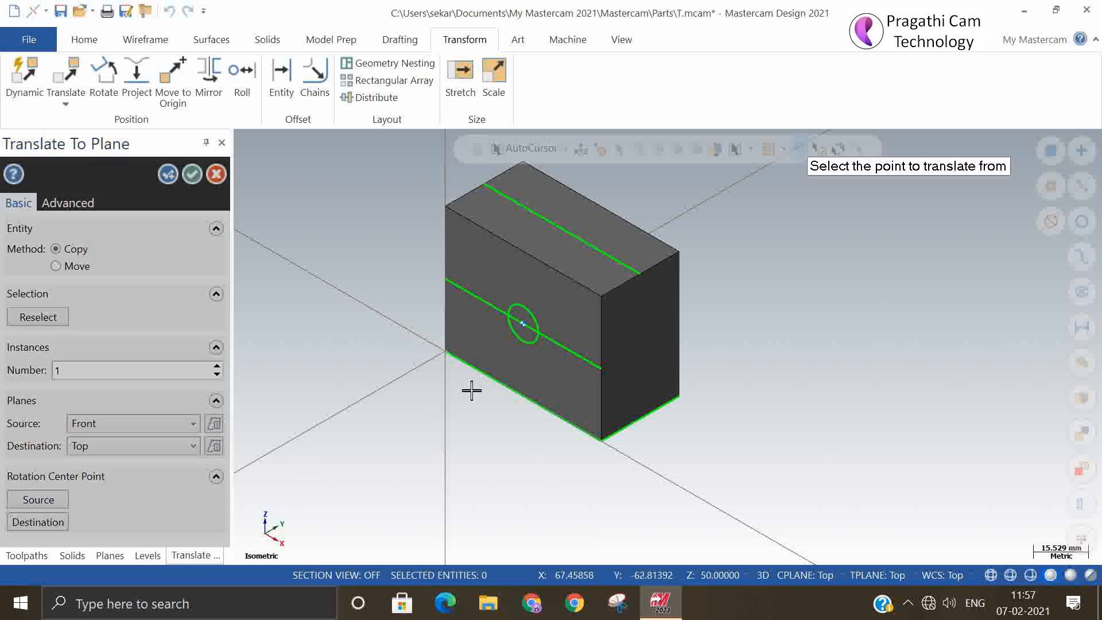
left_click(526, 333)
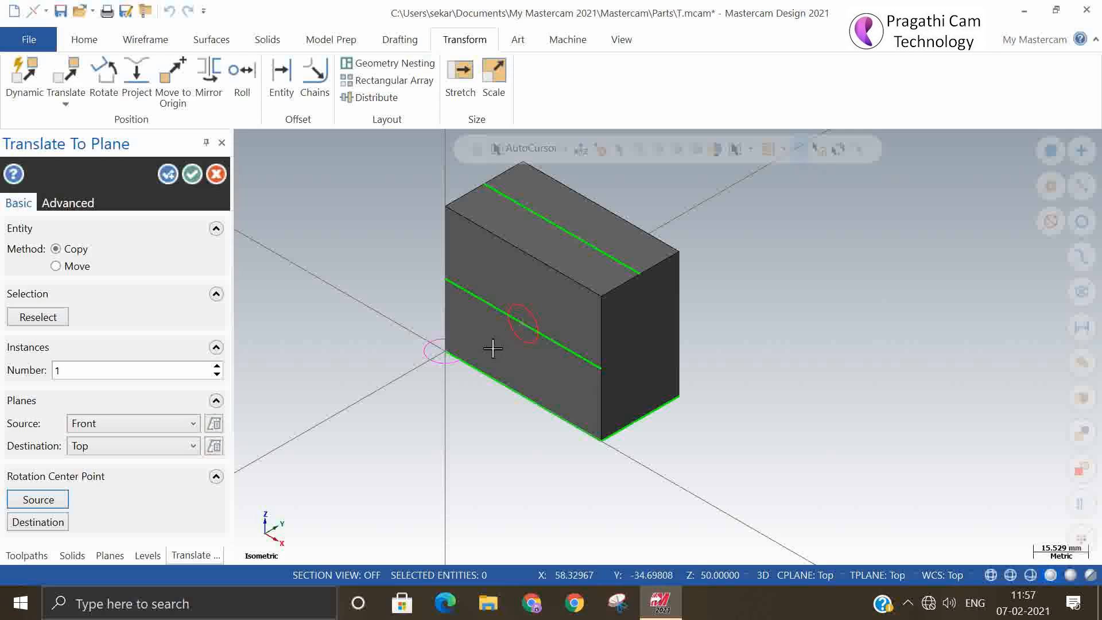
- Set the destination rotation center point to the midpoint of the top face's line and copy the circle there
left_click(33, 522)
left_click(550, 232)
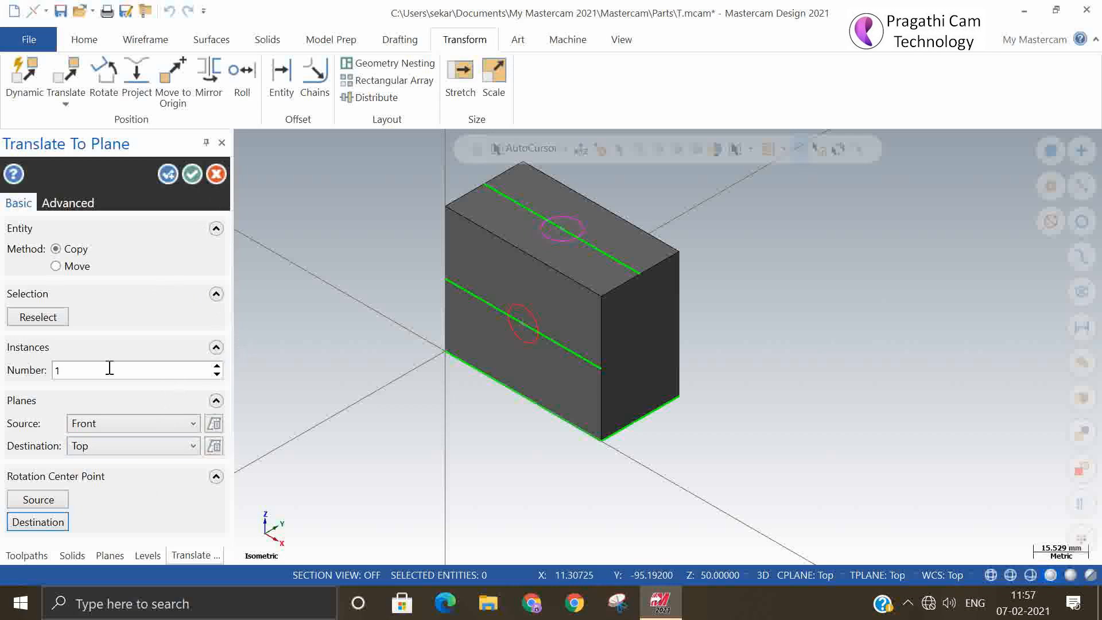
left_click(81, 269)
left_click(69, 253)
left_click(191, 174)
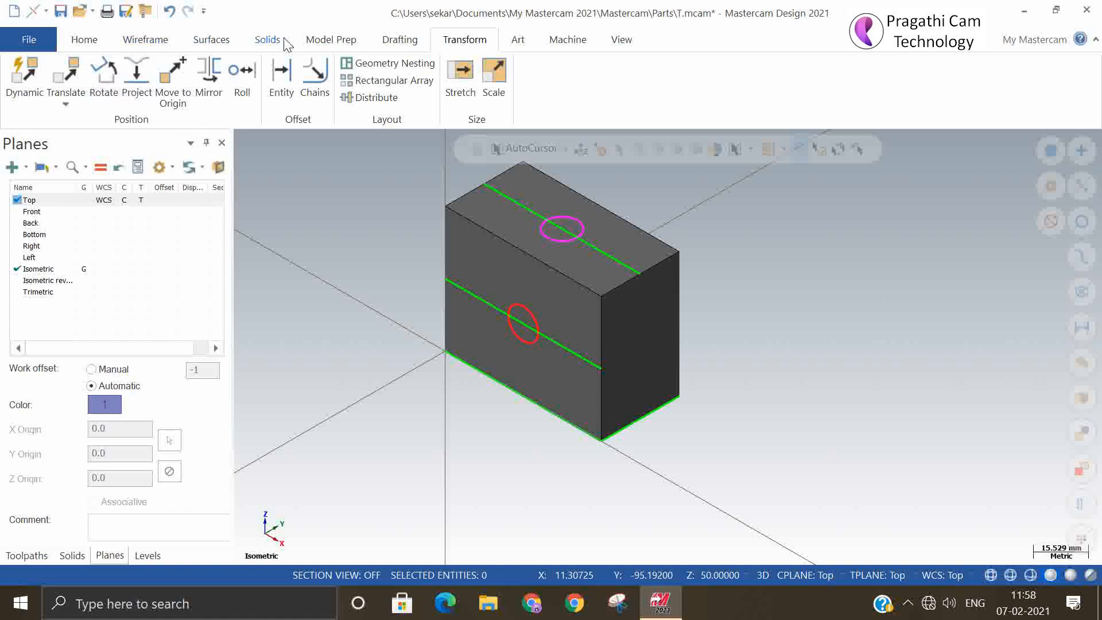
left_click(65, 105)
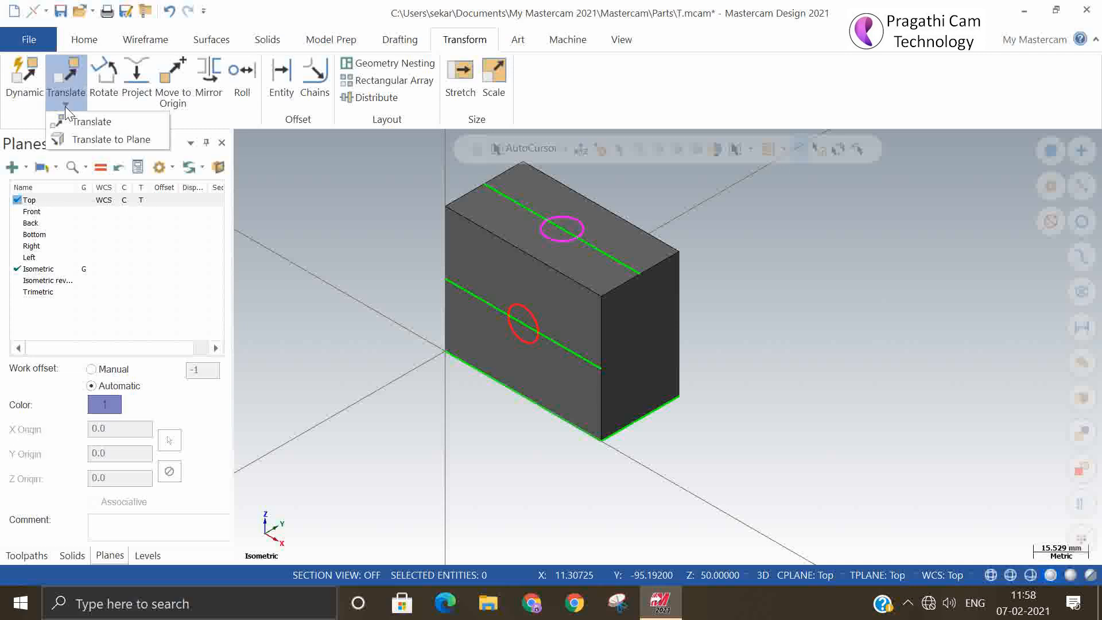
left_click(65, 105)
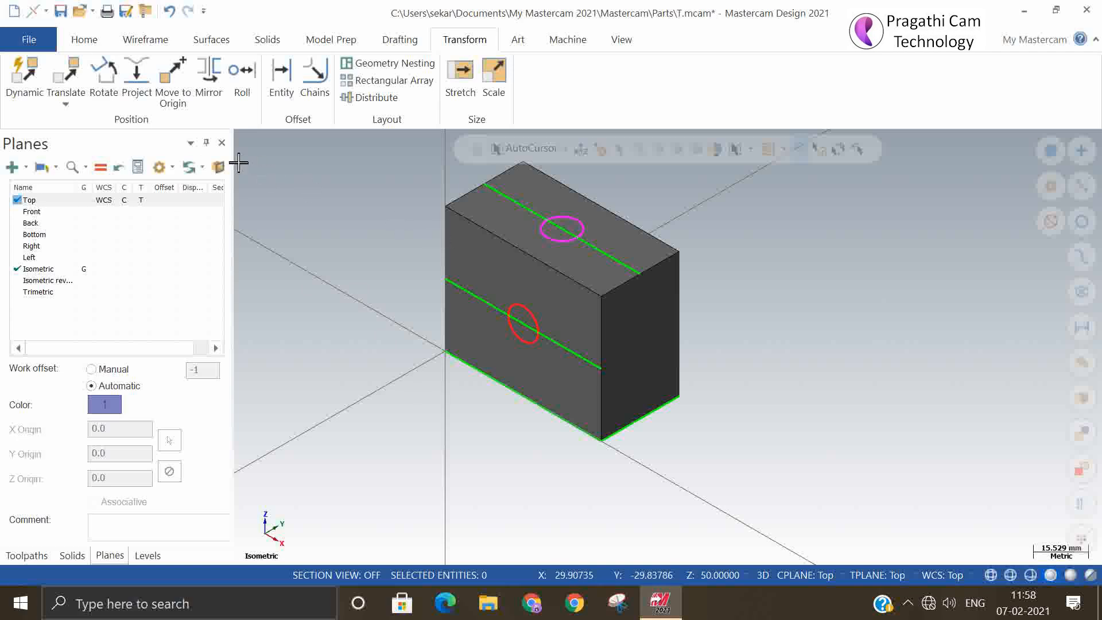
left_click(14, 11)
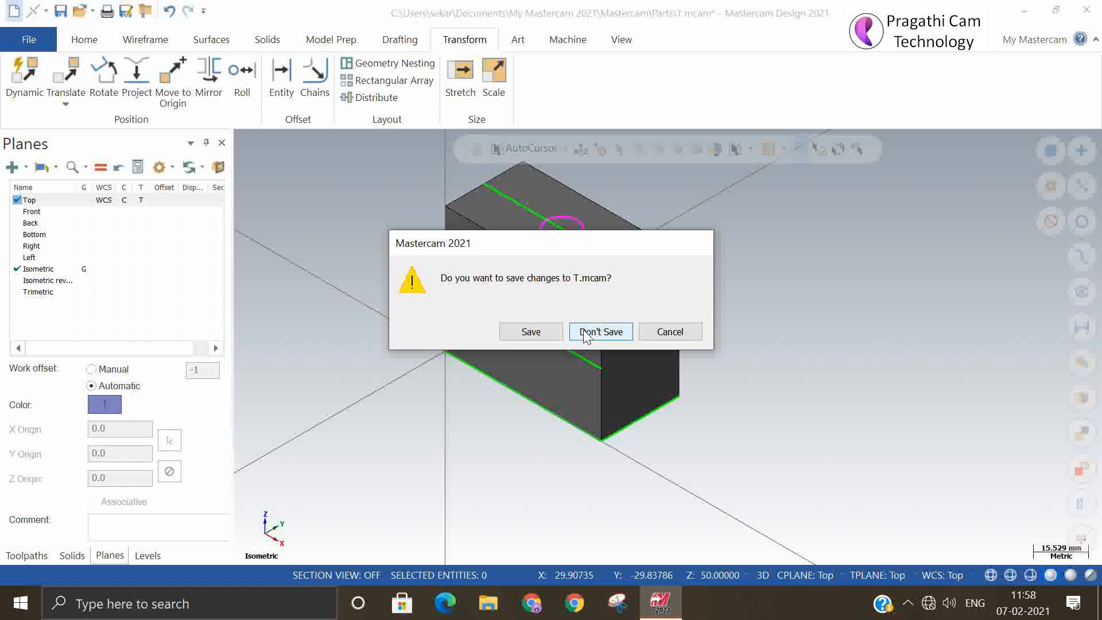
left_click(669, 331)
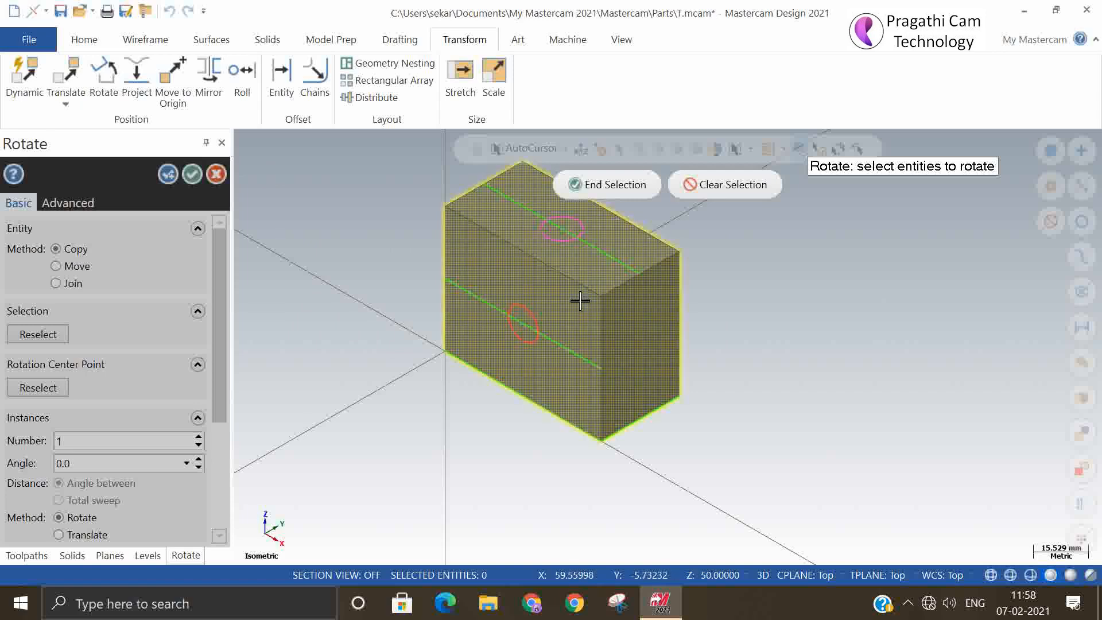
- Select the solid block for Rotate with the construction plane at Top, and rotate the copy freely by about 22° around the origin
scroll(826, 385, "down", 2)
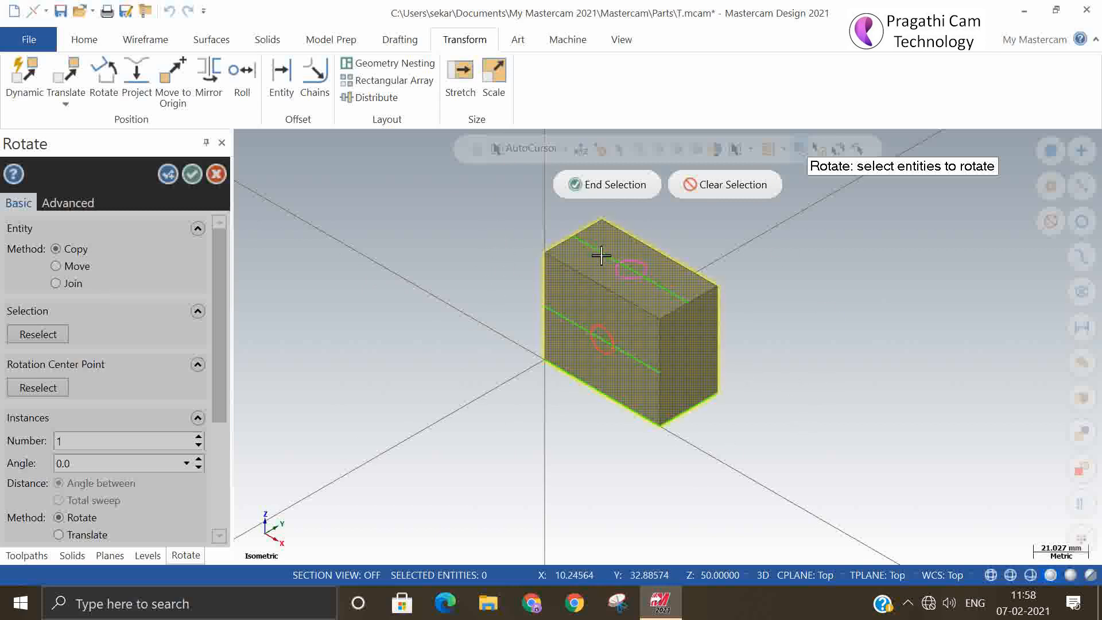
left_click(792, 575)
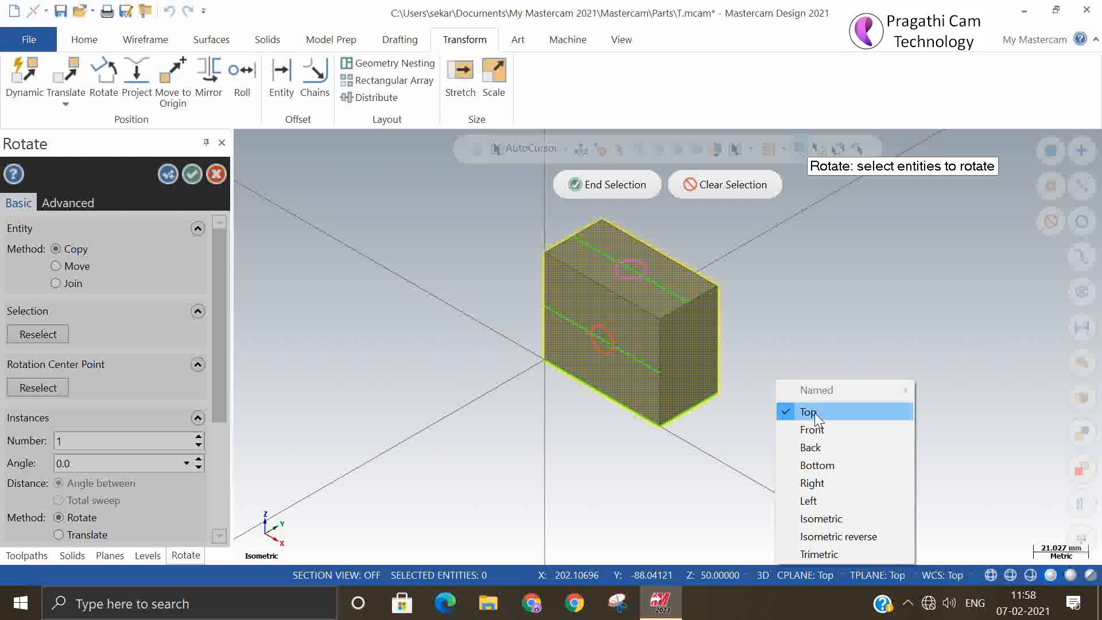
left_click(811, 412)
left_click(602, 184)
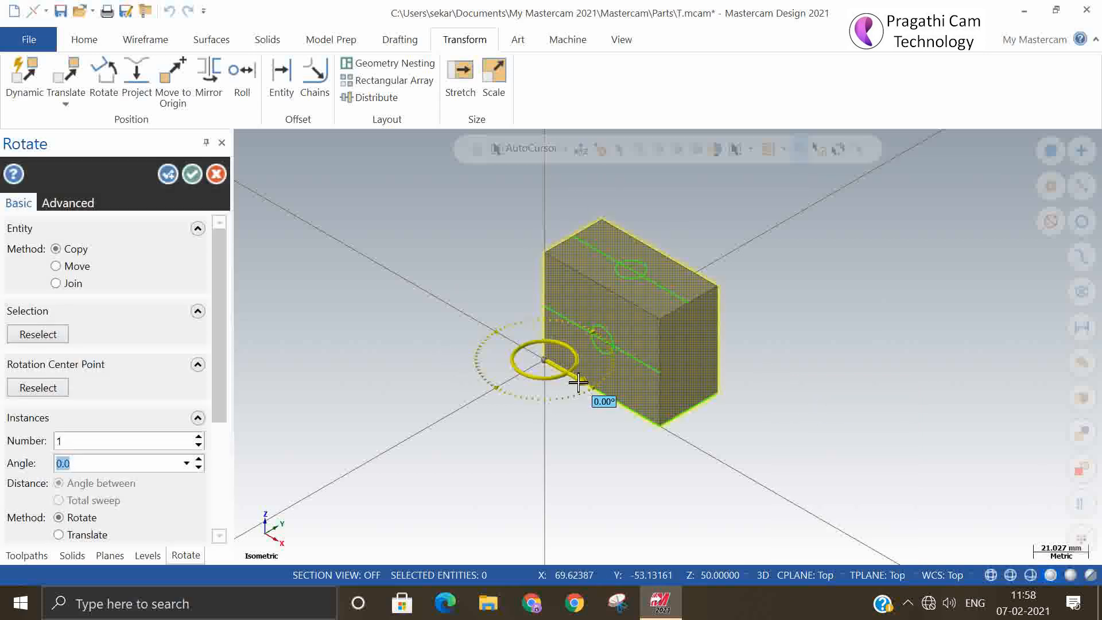
left_click_drag(597, 396, 789, 418)
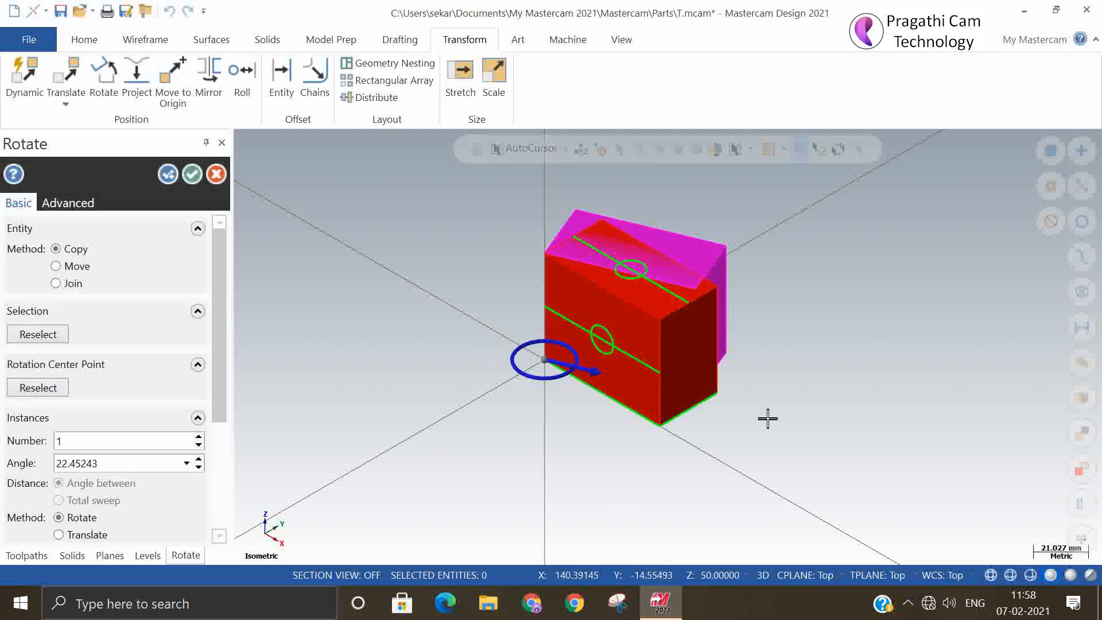
- Set the block's rotation angle to 45°, switch the method from Copy to Move, and cancel Rotate
left_click(165, 472)
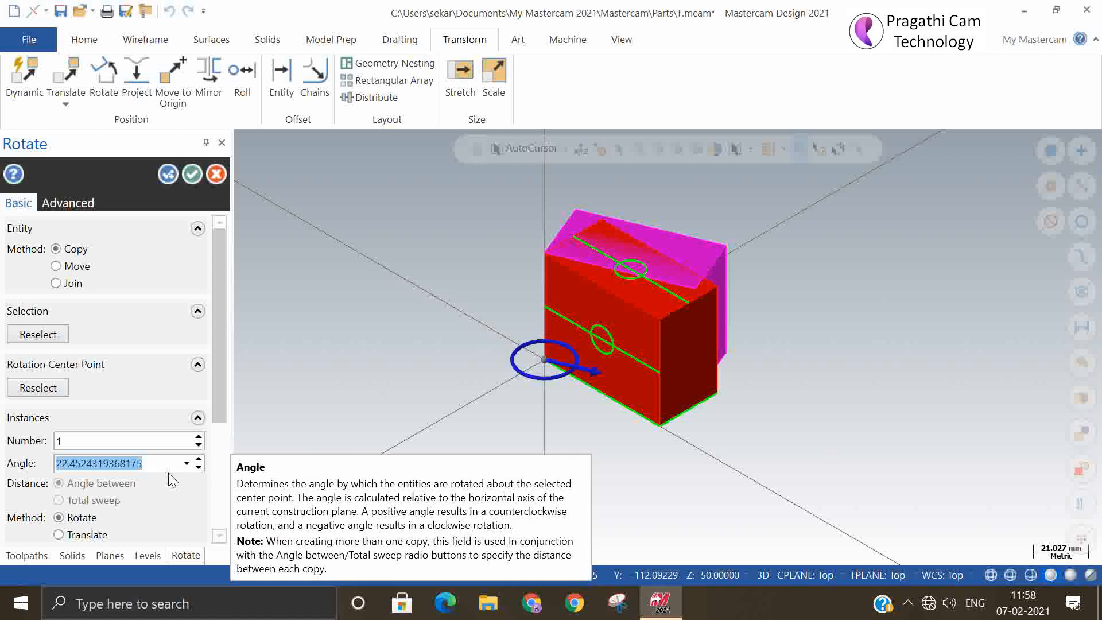
type("45")
key("Return")
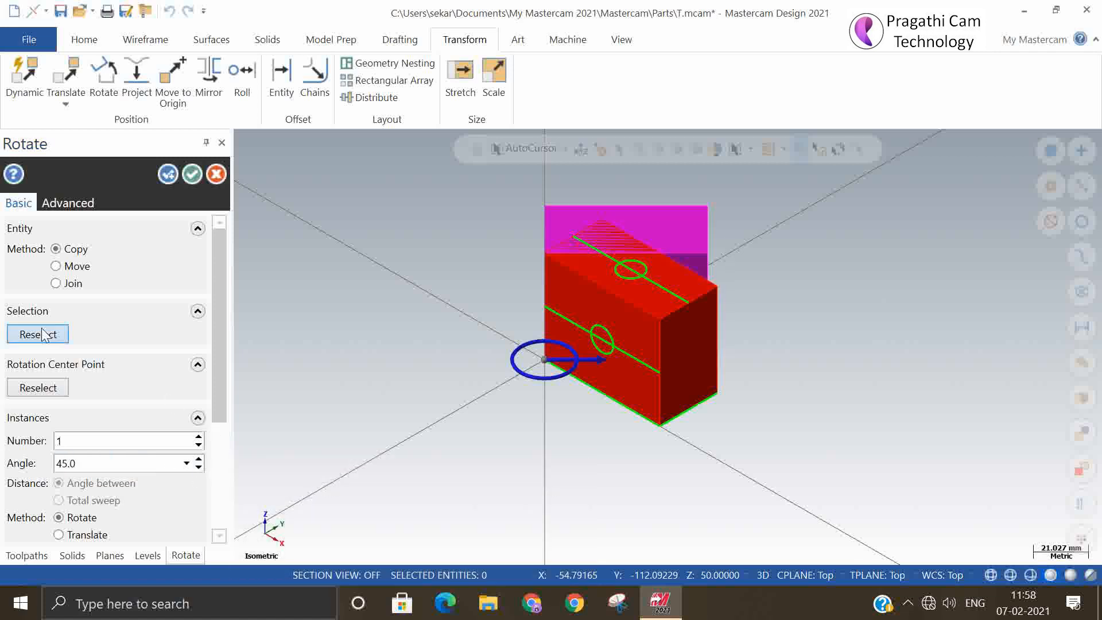
left_click(71, 267)
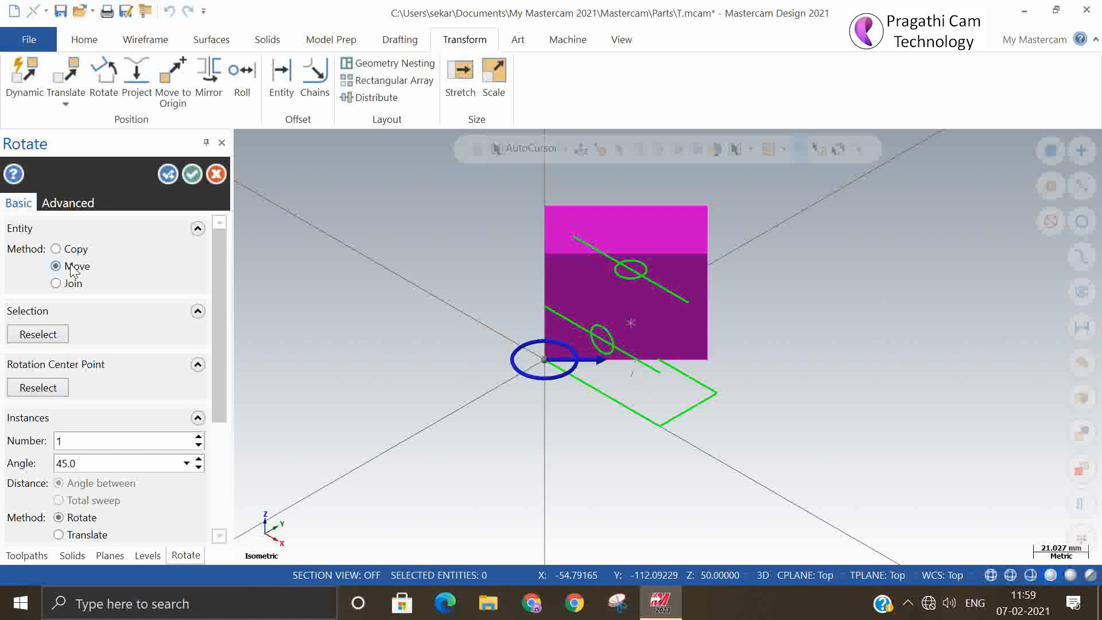
left_click(216, 175)
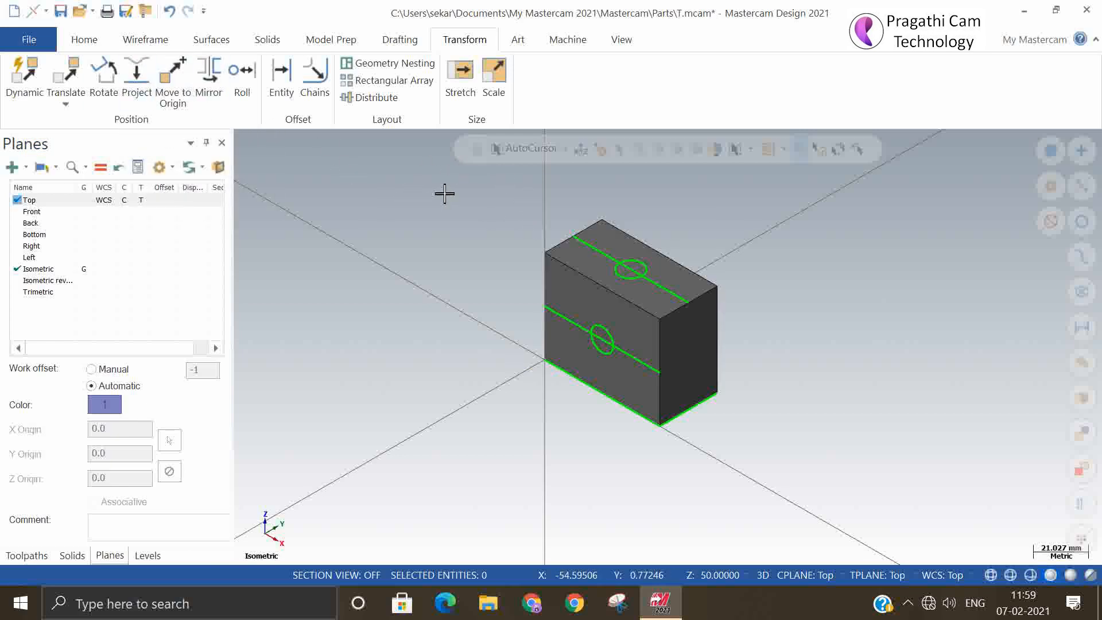
- Try to rotate the block together with all its wireframe freely by about 53° around the origin, using the Move method
left_click_drag(444, 192, 822, 480)
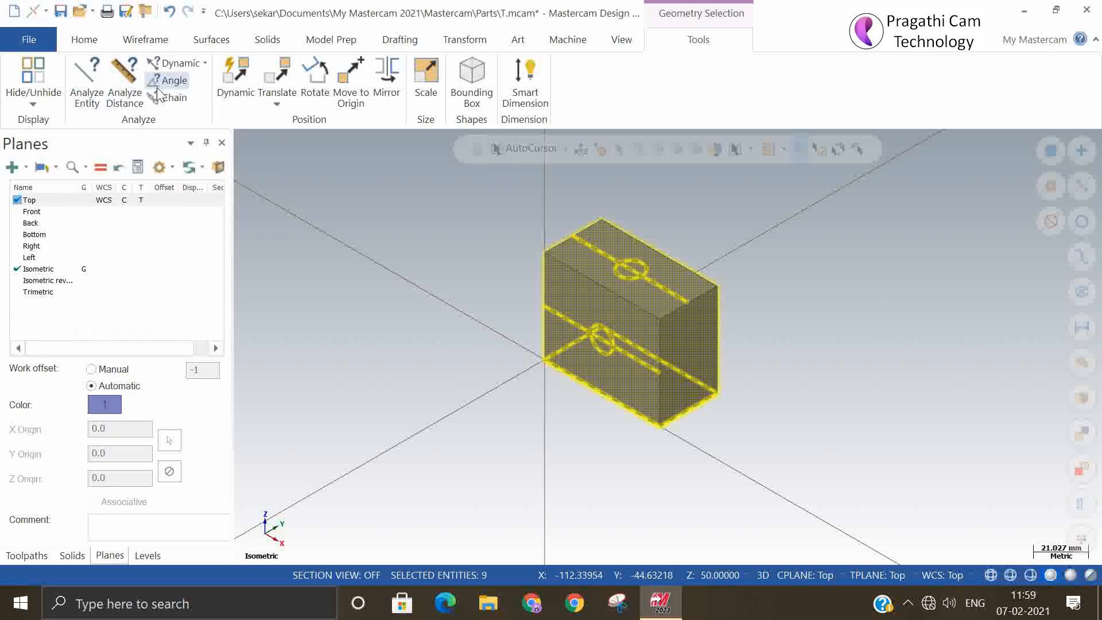
left_click(295, 77)
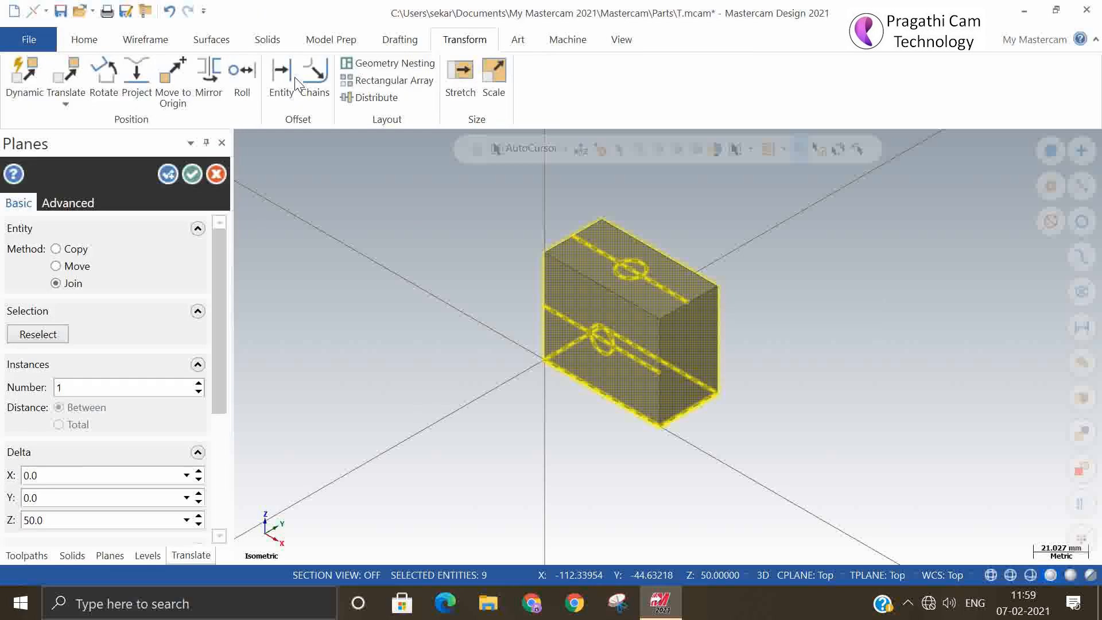
left_click(106, 73)
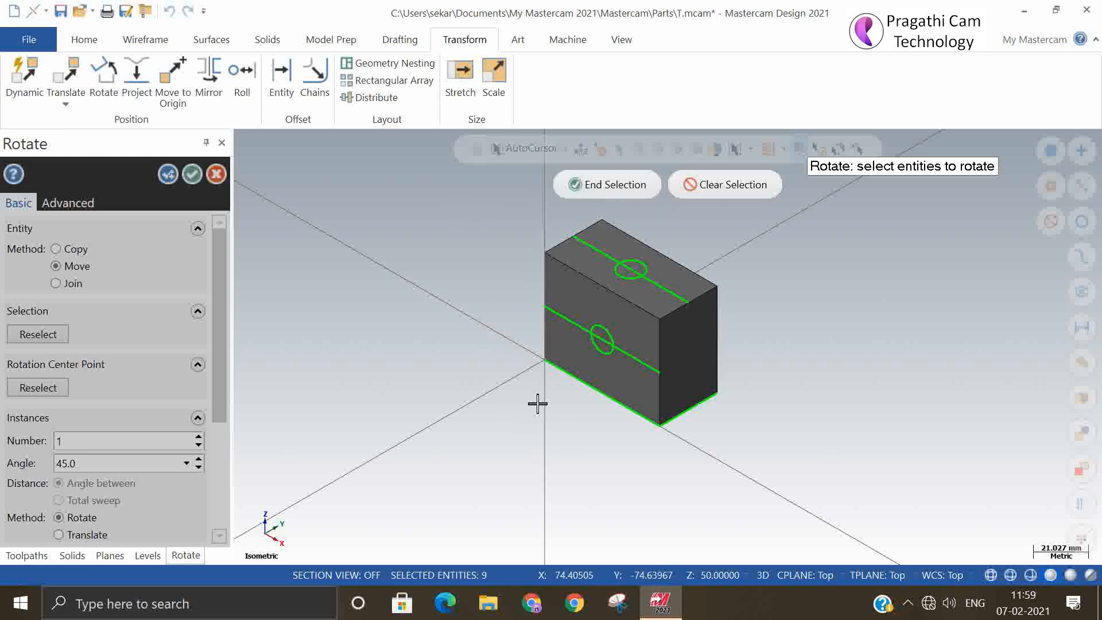
left_click(543, 360)
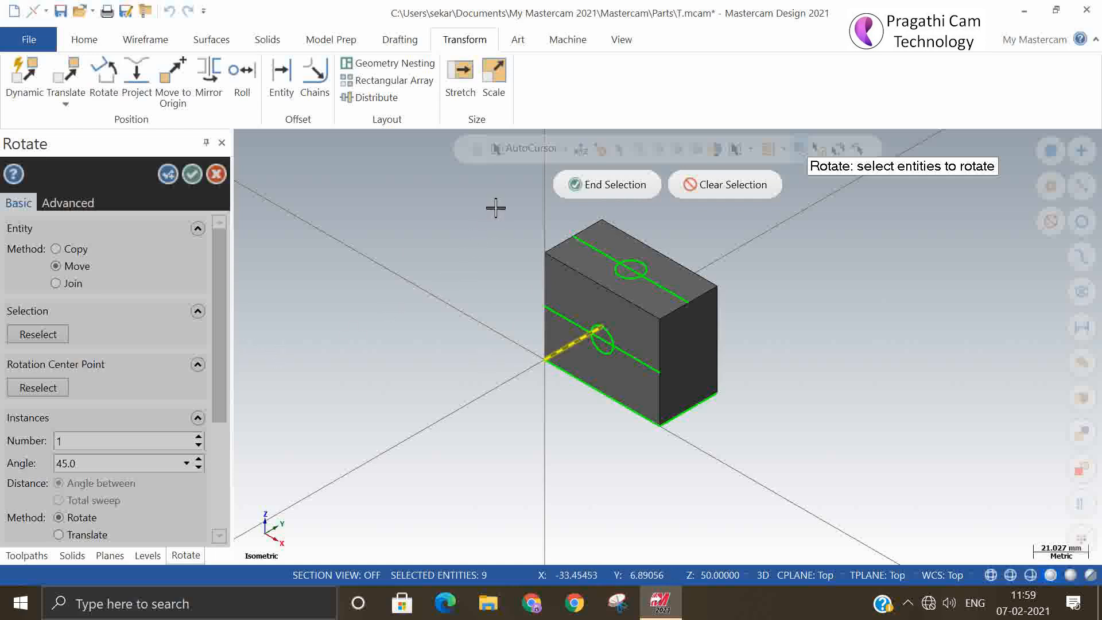
left_click_drag(494, 206, 782, 458)
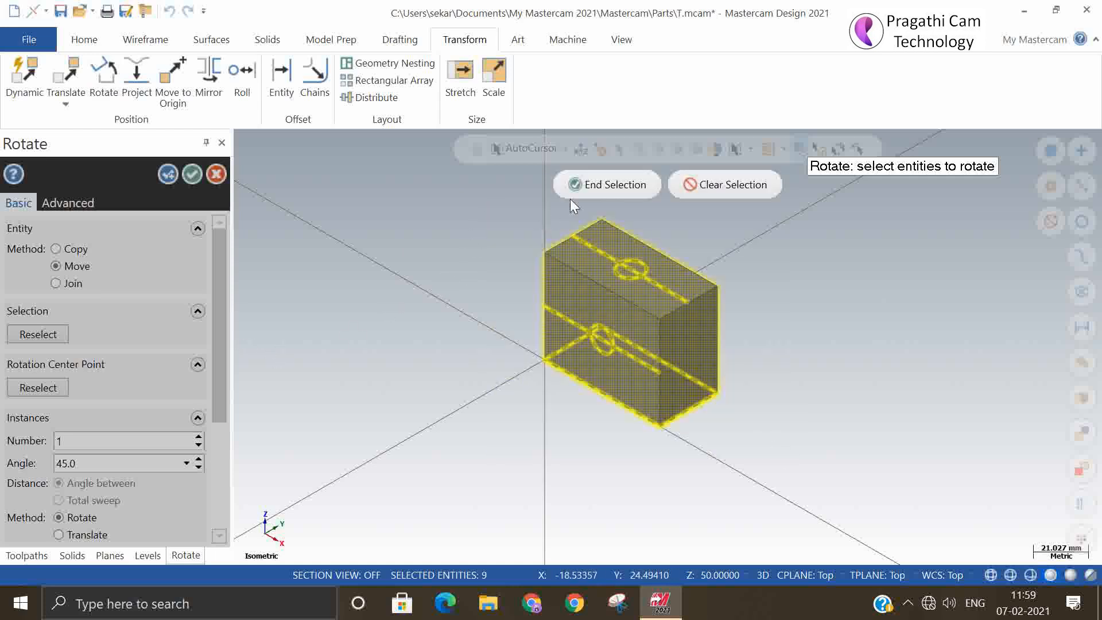
left_click(609, 186)
left_click(602, 360)
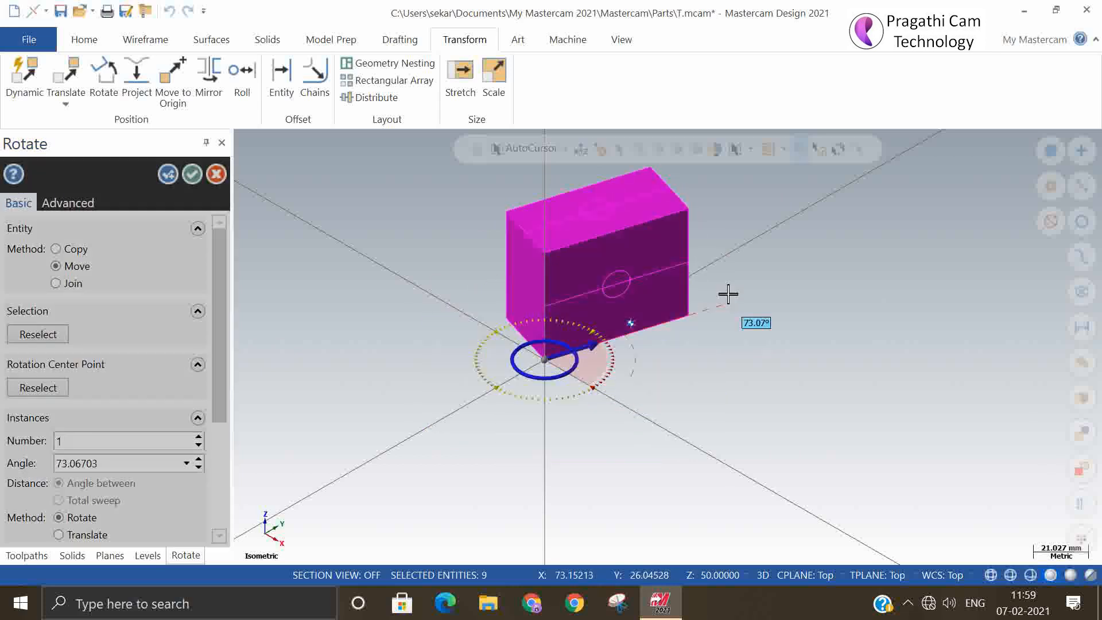
left_click(713, 345)
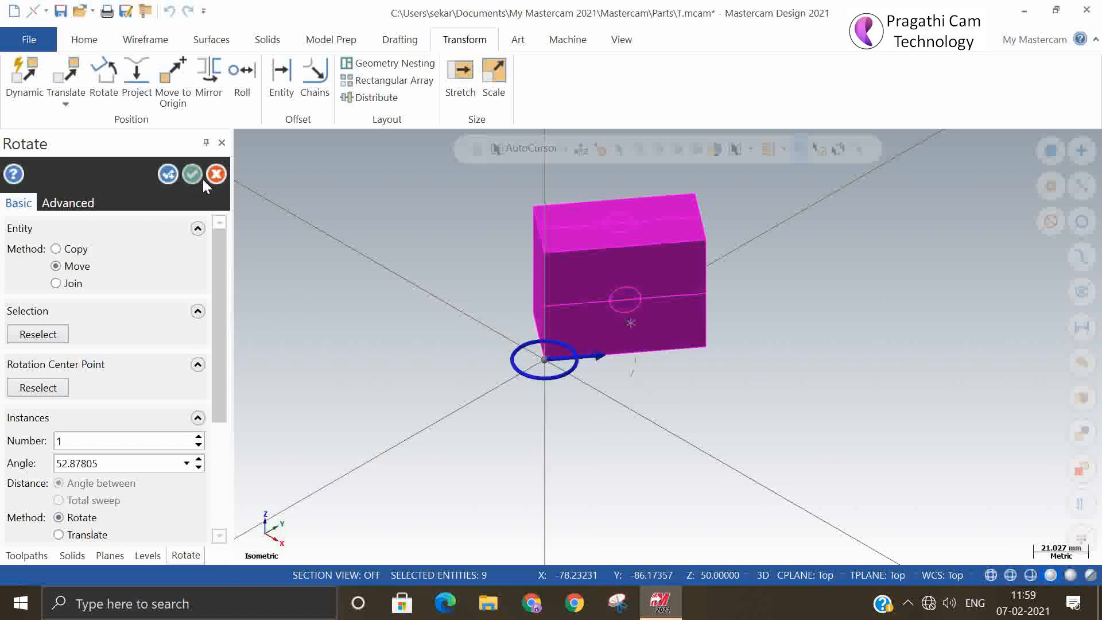
left_click(200, 176)
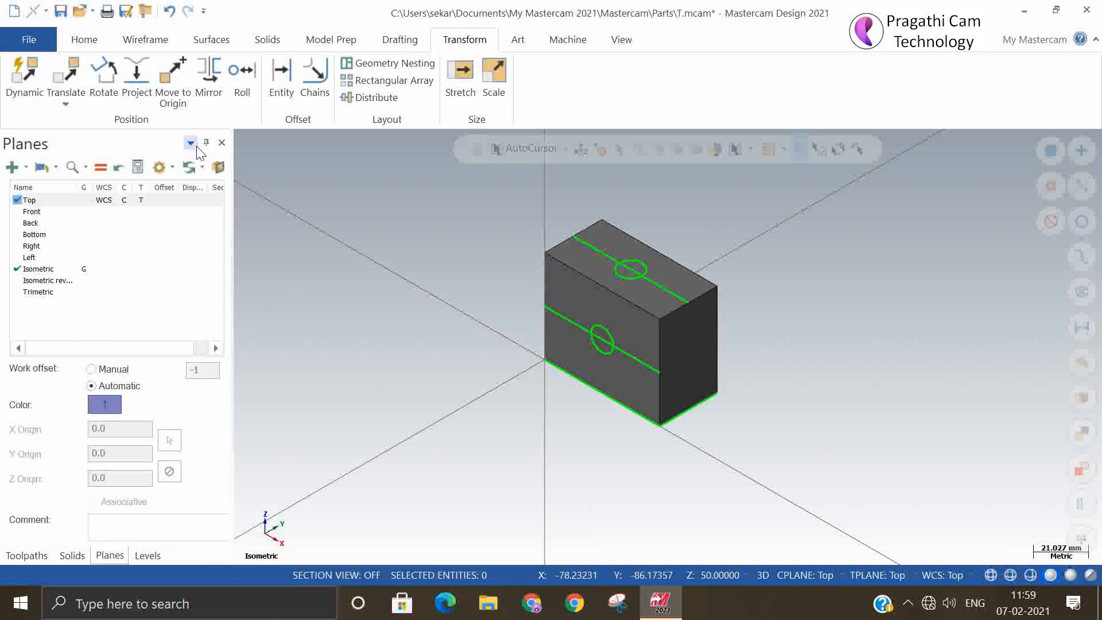
- Restart Rotate on the block and all its wireframe, and set the rotation angle to 45°
left_click(105, 74)
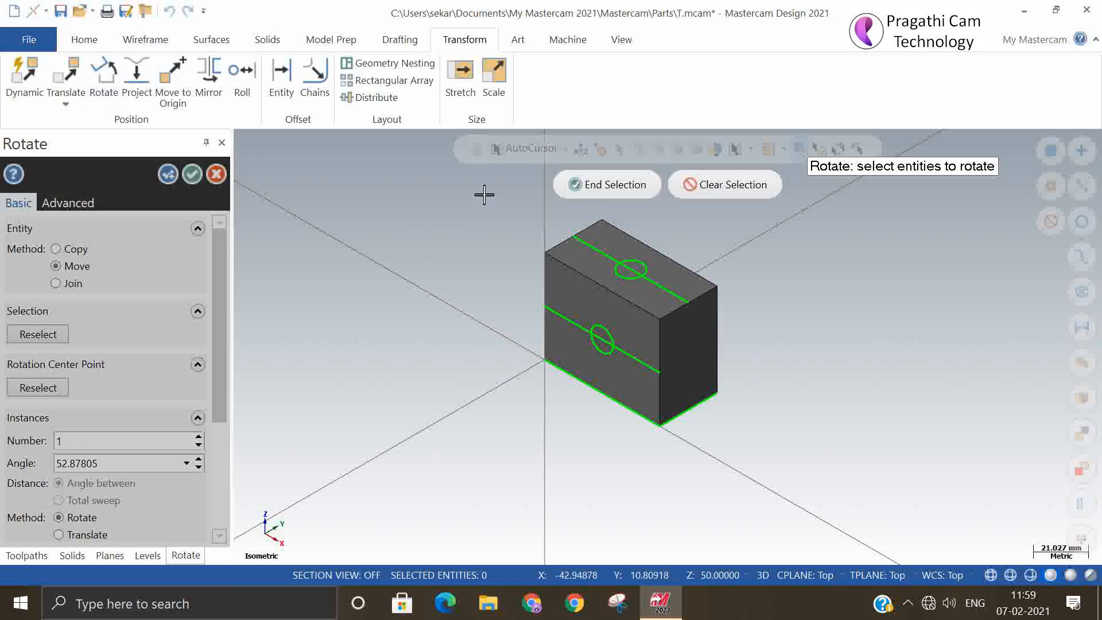
left_click_drag(483, 194, 769, 450)
left_click(654, 186)
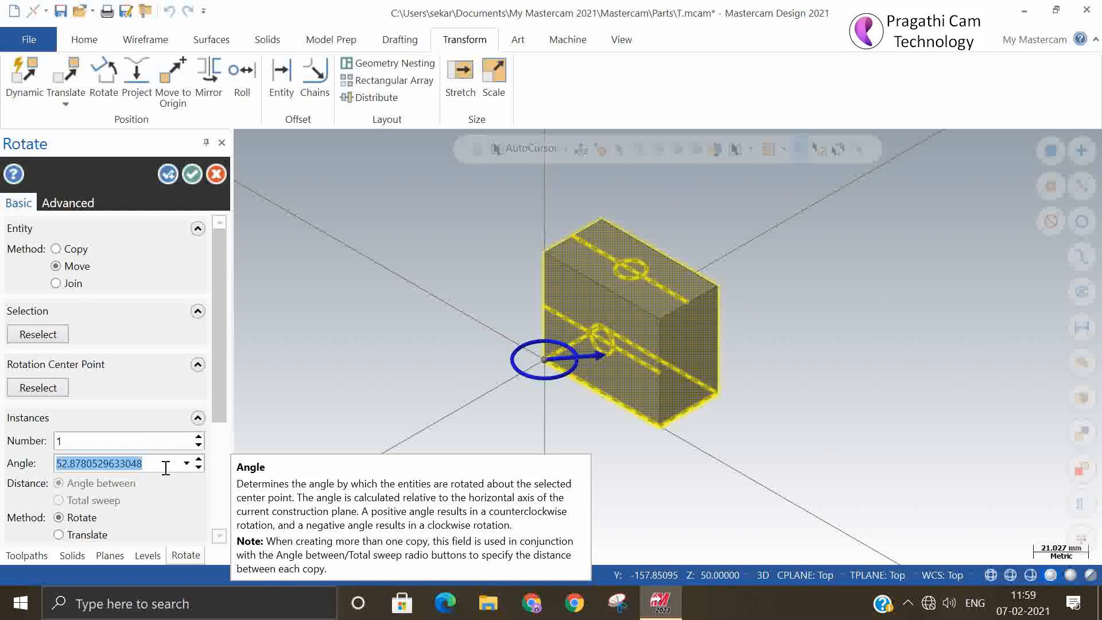
type("45")
key("Return")
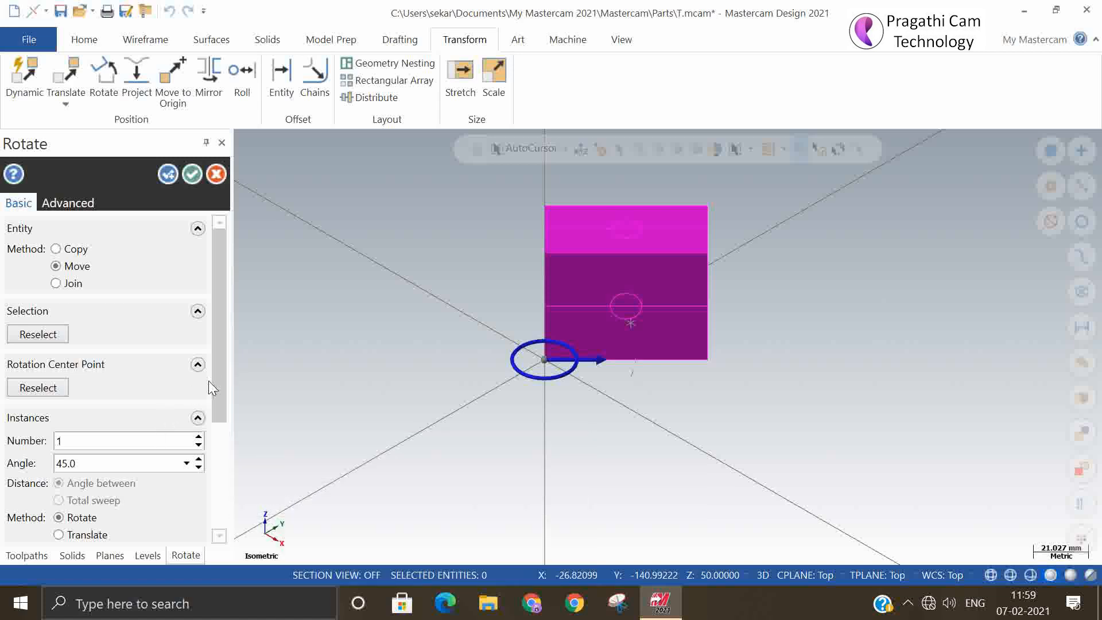
- Preview the rotation with the Opposite and Both directions, return to Defined, and cancel Rotate
left_click_drag(217, 412, 216, 537)
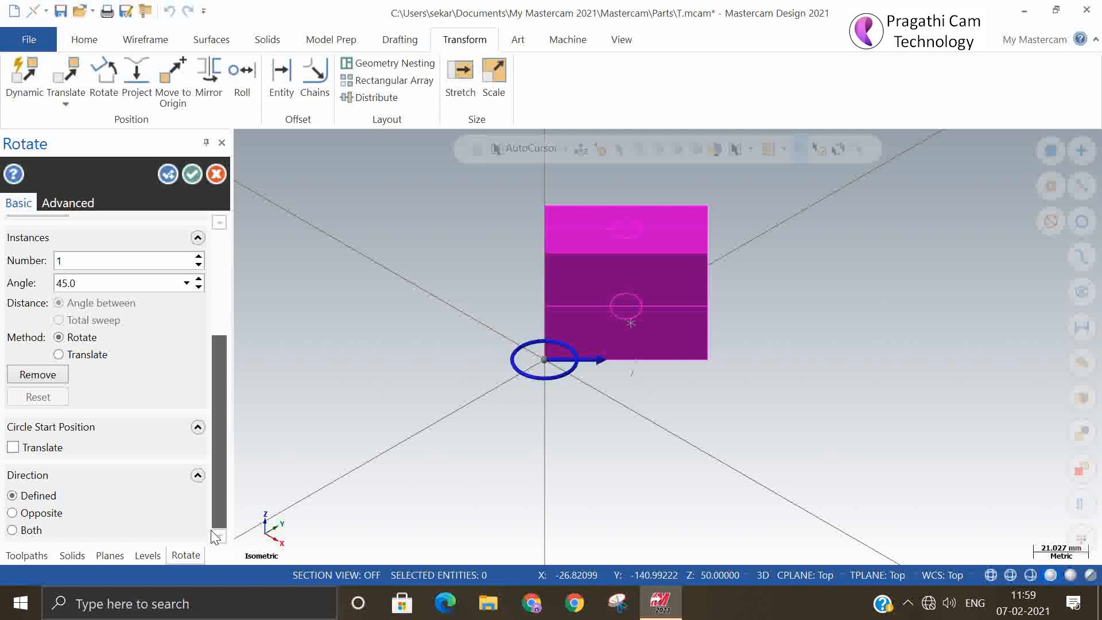
left_click(40, 515)
left_click(39, 529)
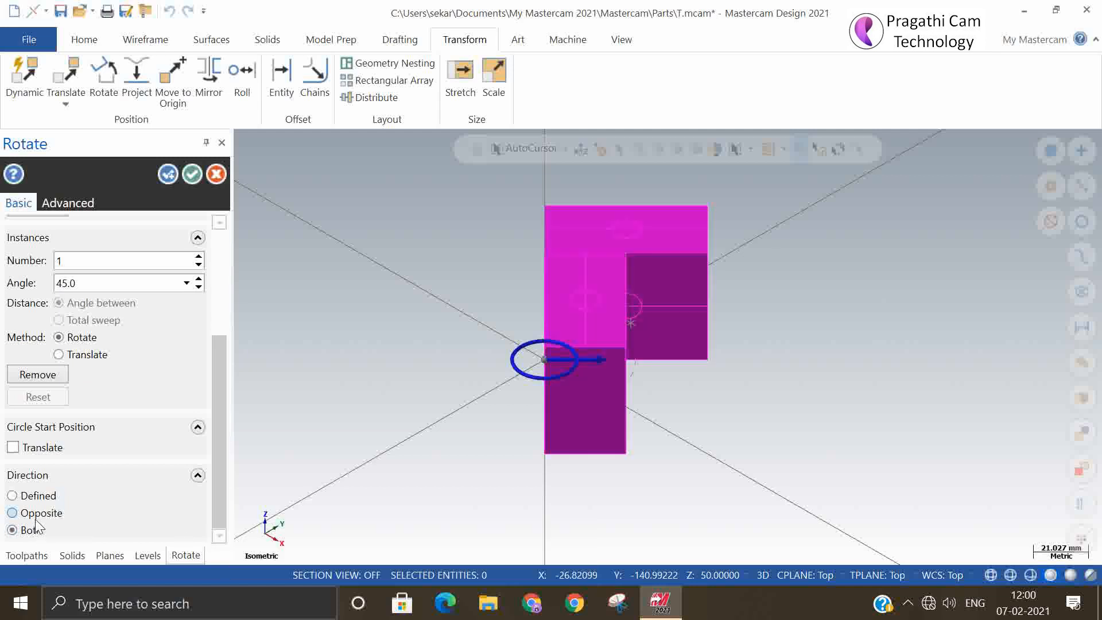
left_click(39, 498)
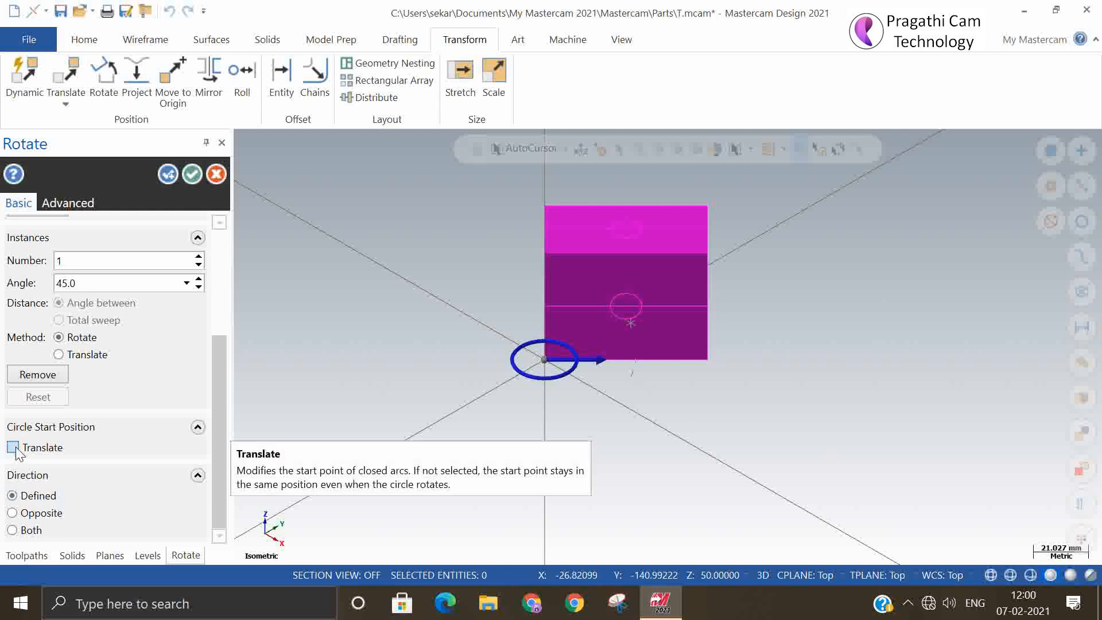
left_click_drag(212, 450, 214, 319)
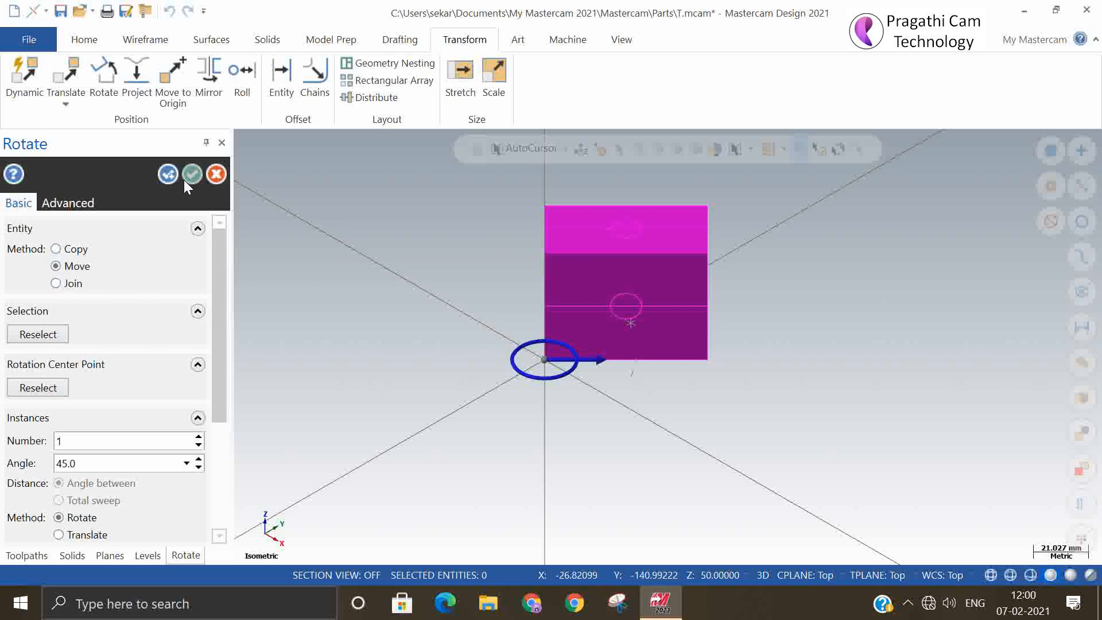
left_click(216, 173)
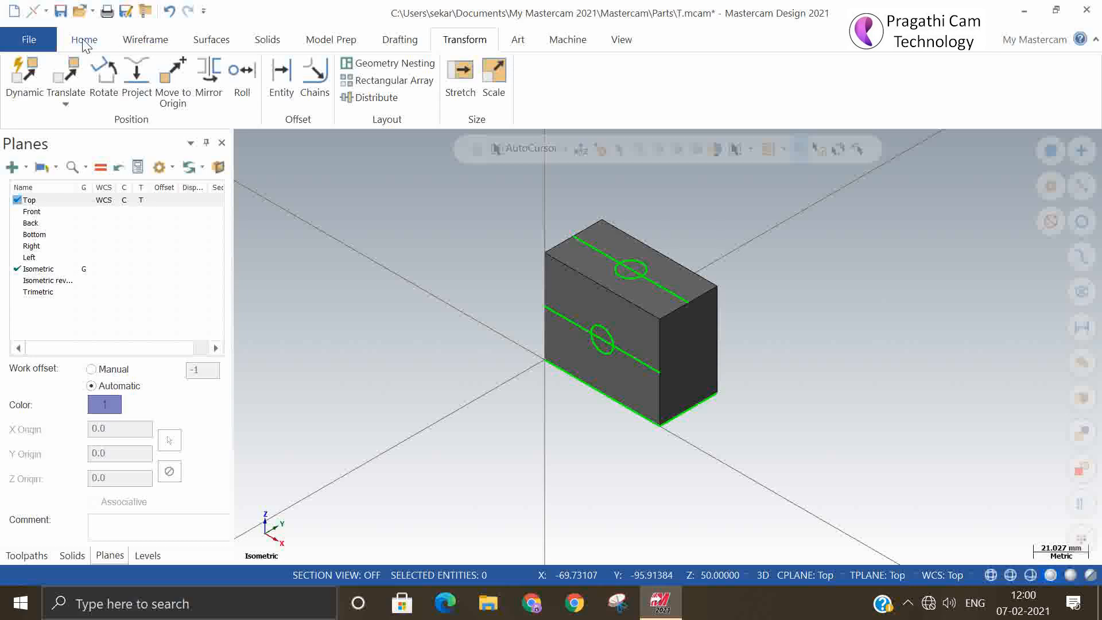
- Start a new part file without saving the changes to T.mcam
left_click(13, 10)
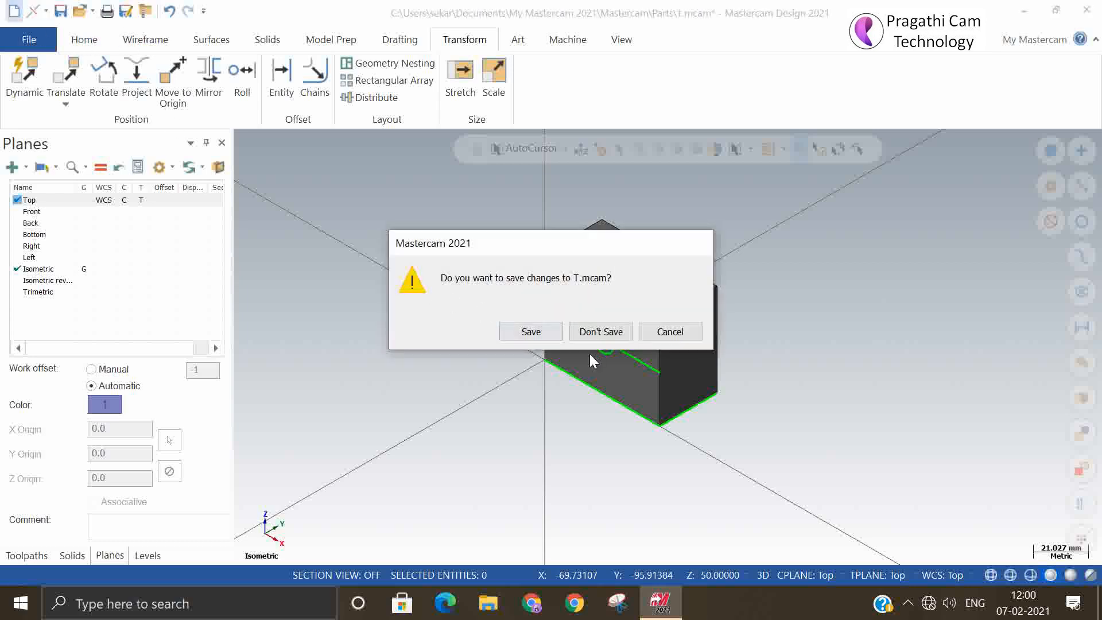
left_click(600, 331)
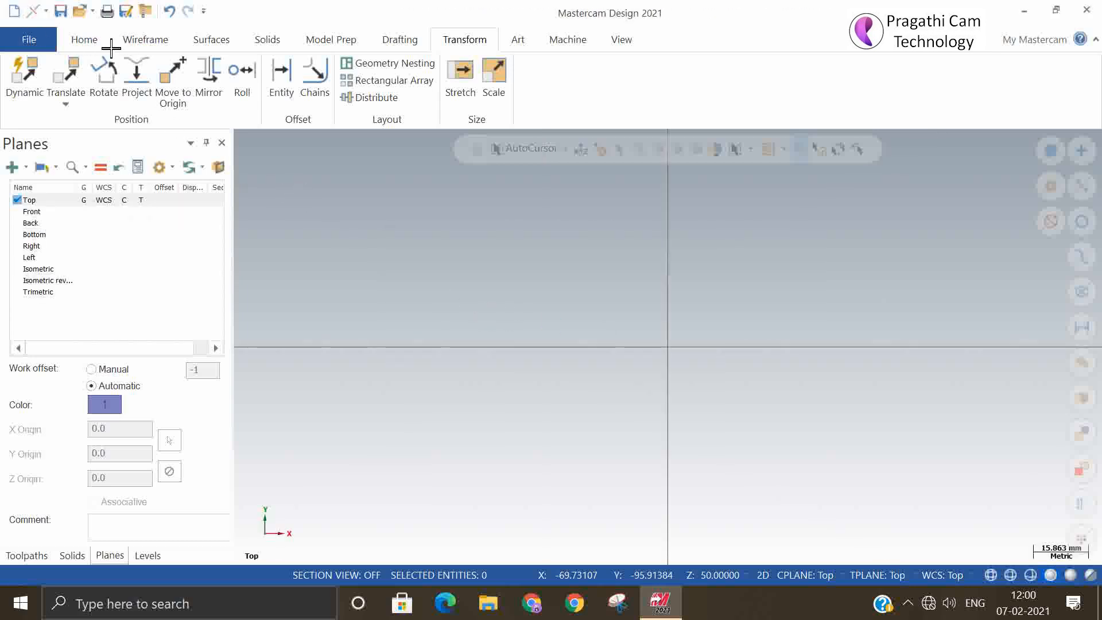
- Draw a circle centered on the origin with a radius of 100 mm
left_click(140, 41)
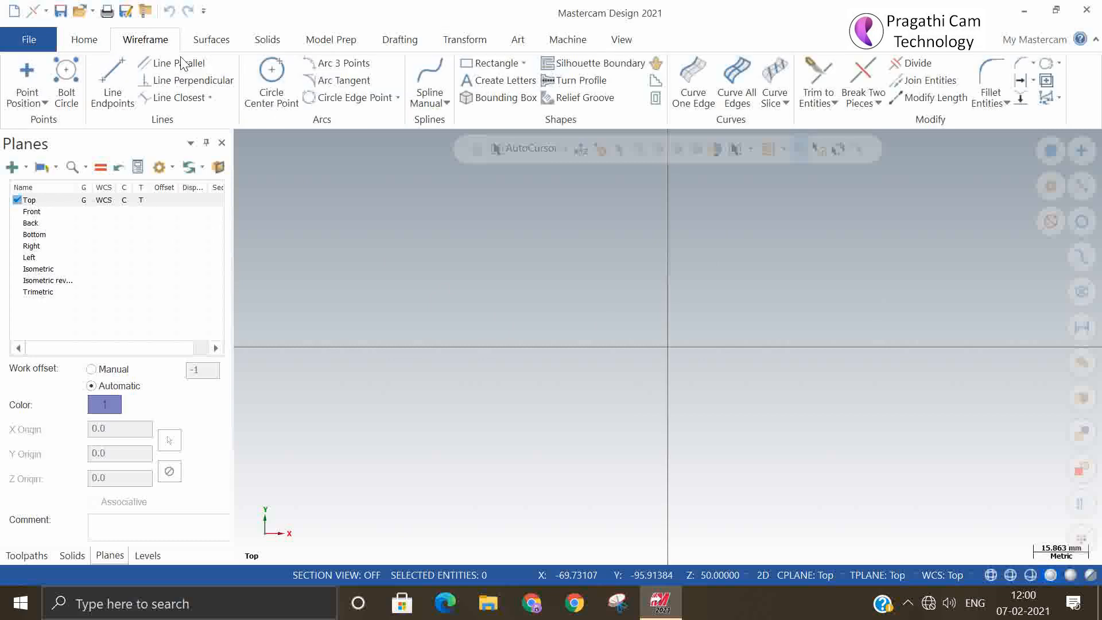
left_click(270, 81)
left_click(669, 348)
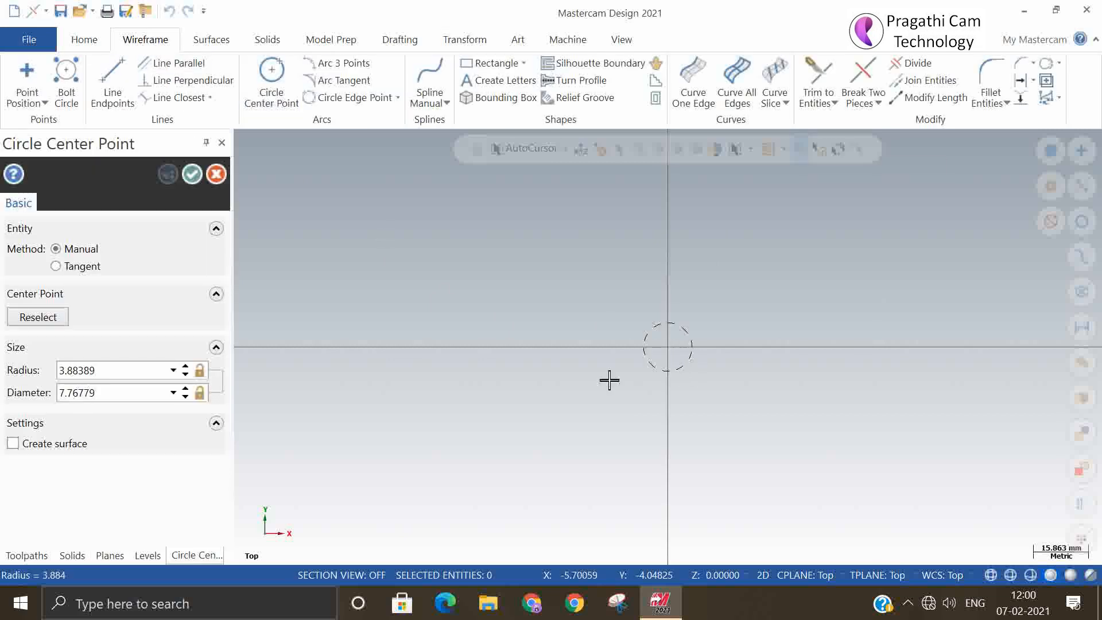
scroll(531, 462, "down", 1)
left_click(453, 452)
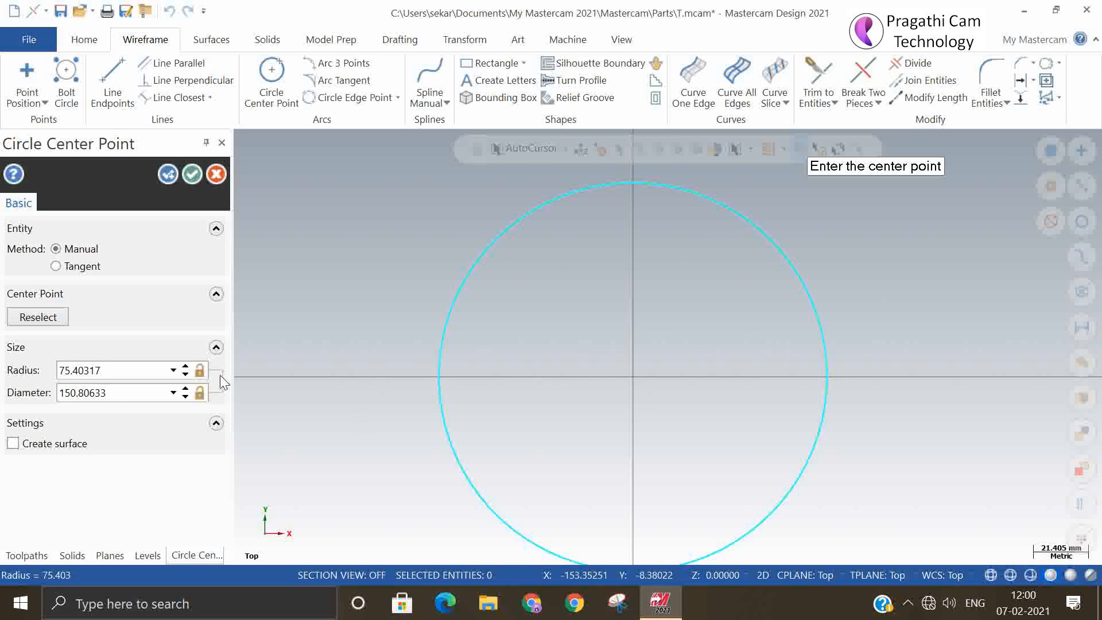
left_click(113, 370)
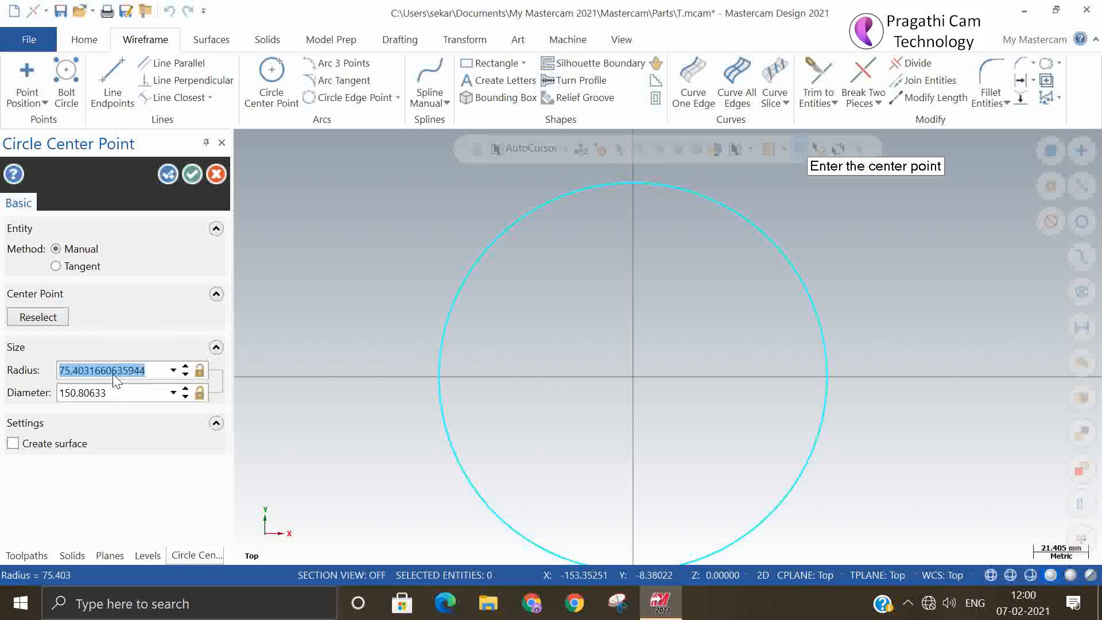
type("100")
key("Return")
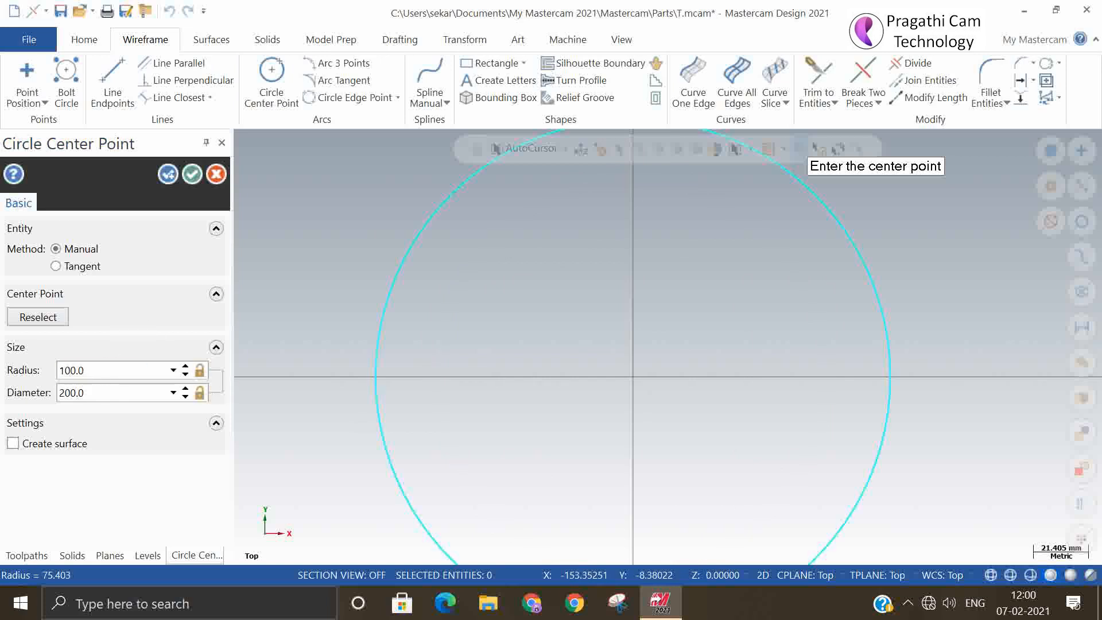
left_click(184, 173)
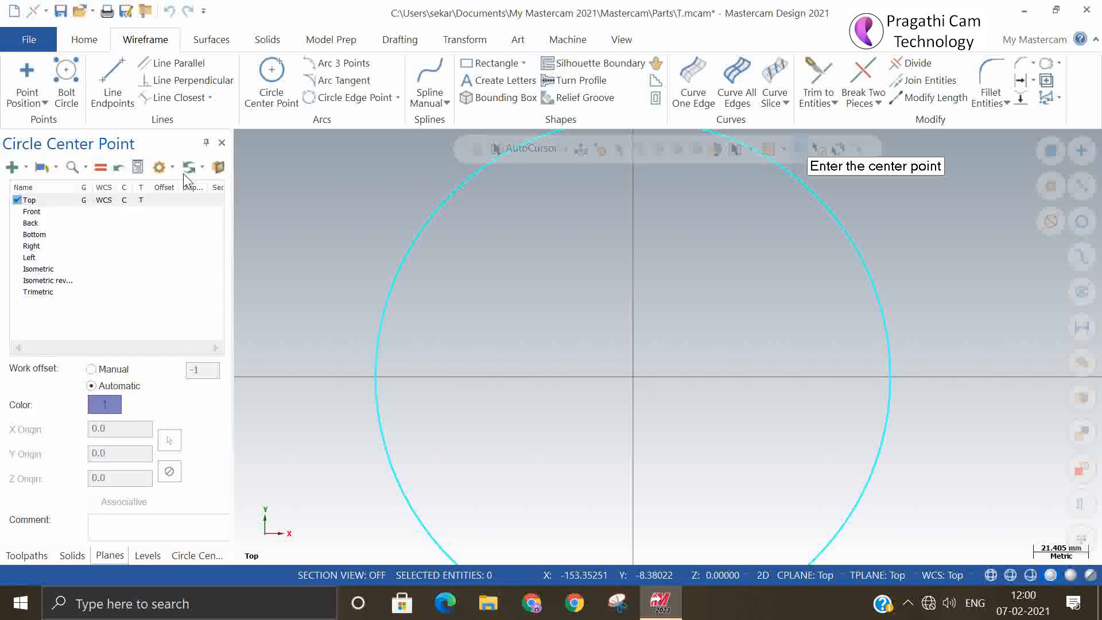
- Draw a circle of 6 mm radius centered on the large circle's quadrant point at X100, Y0
left_click(274, 81)
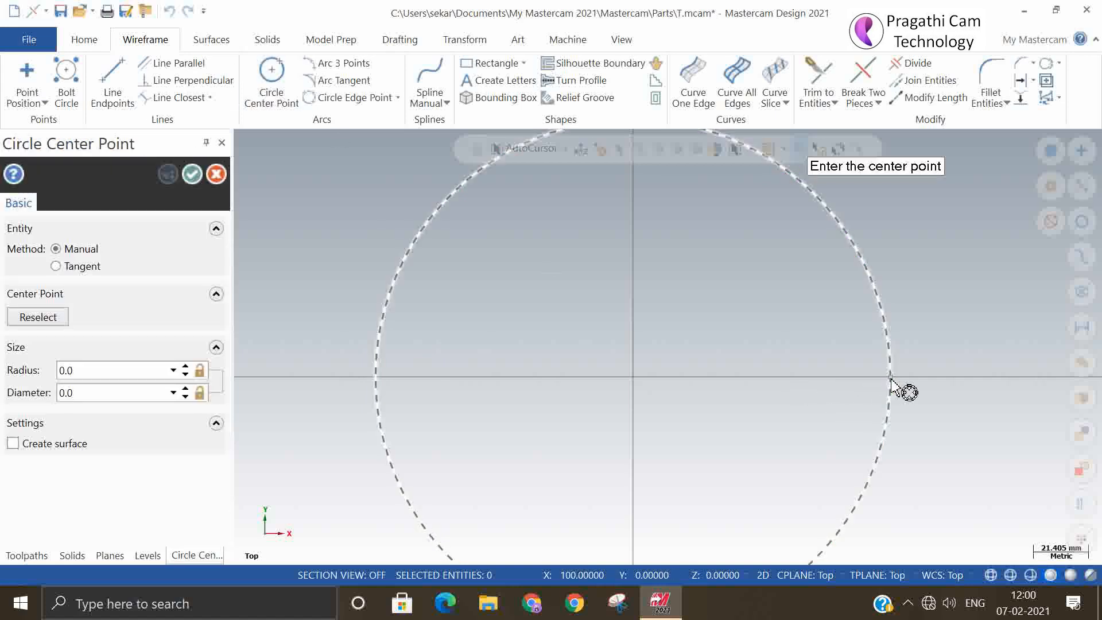
left_click(893, 379)
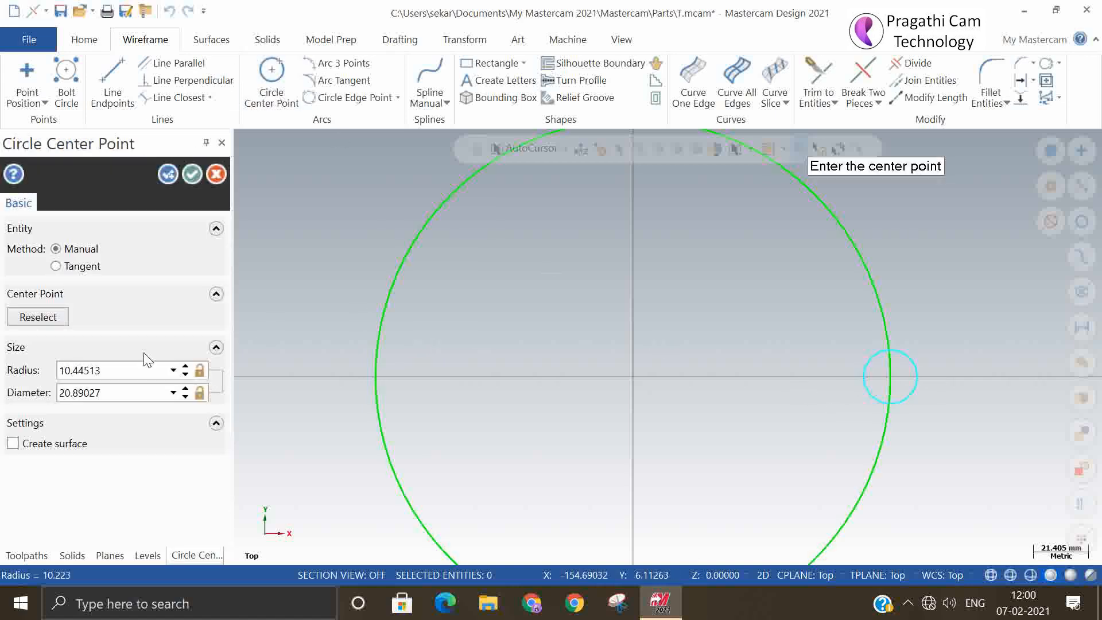
double_click(129, 378)
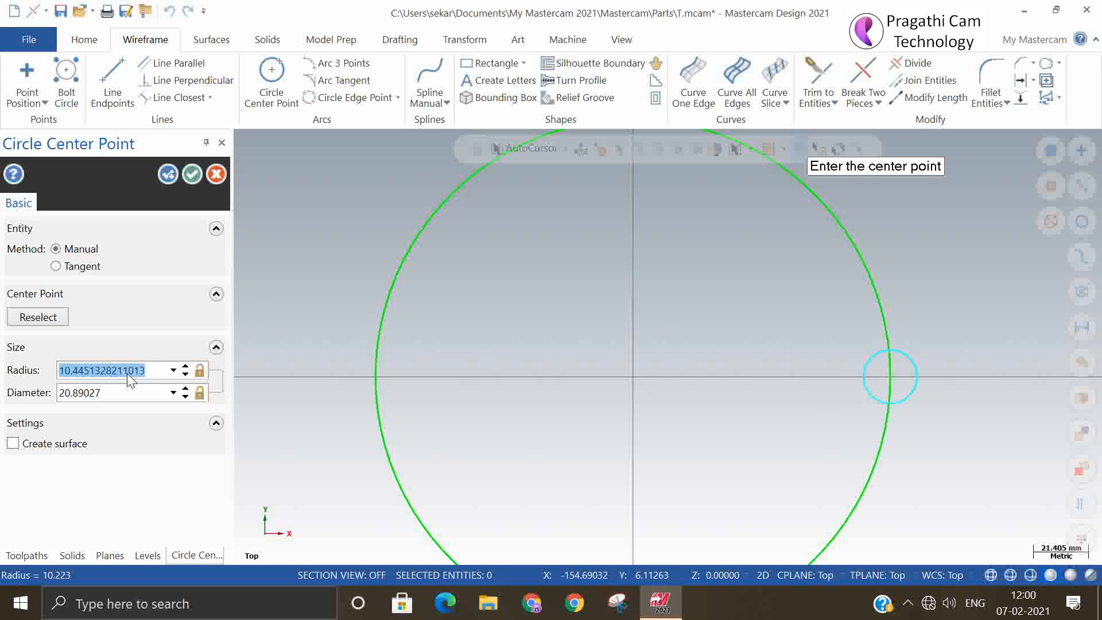
type("6")
key("Return")
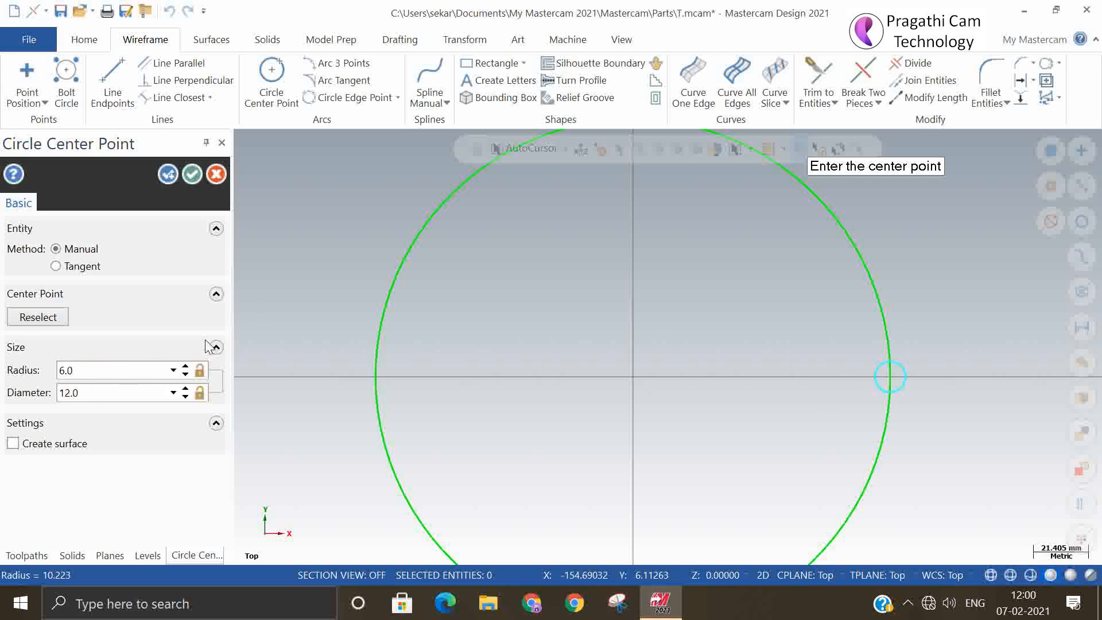
left_click(192, 175)
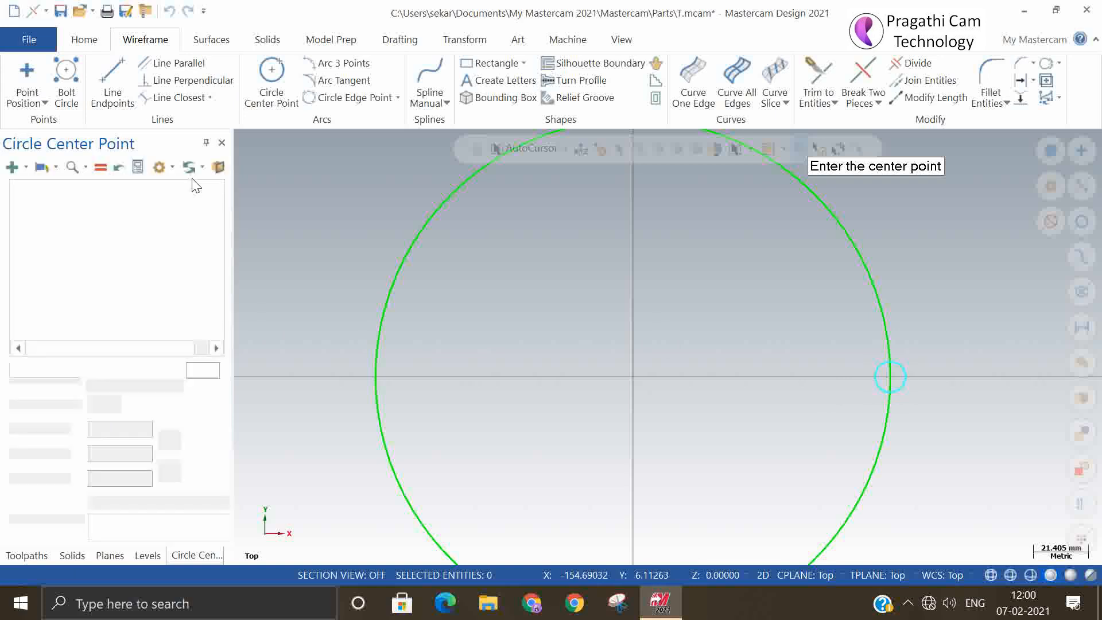
- Start Rotate on the small circle about the origin and set 8 instances
left_click(456, 41)
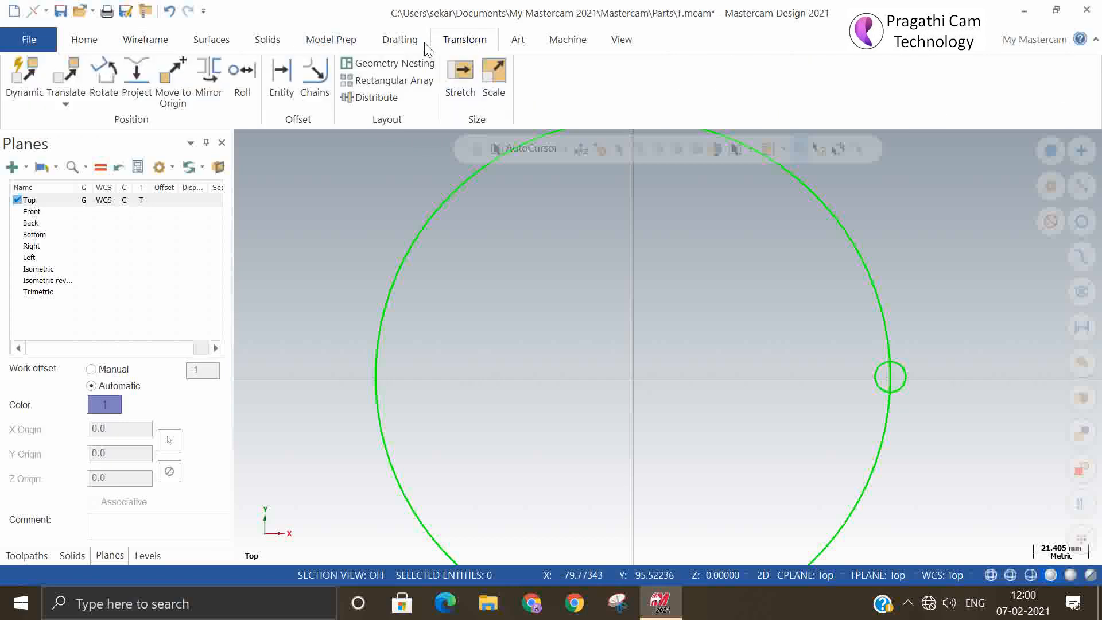
left_click(101, 81)
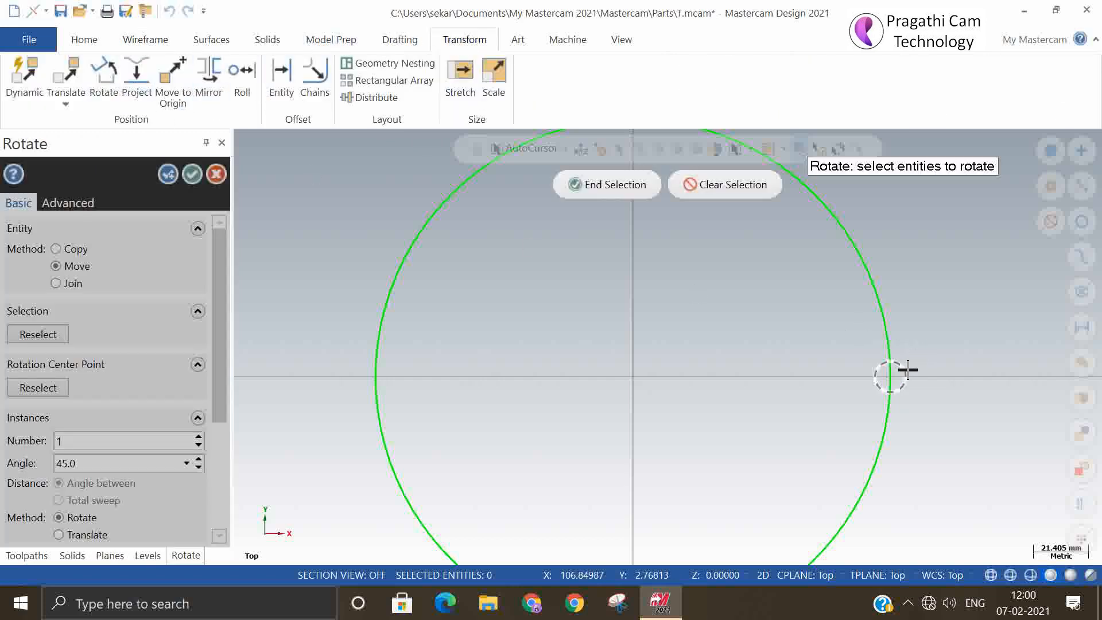
left_click(634, 188)
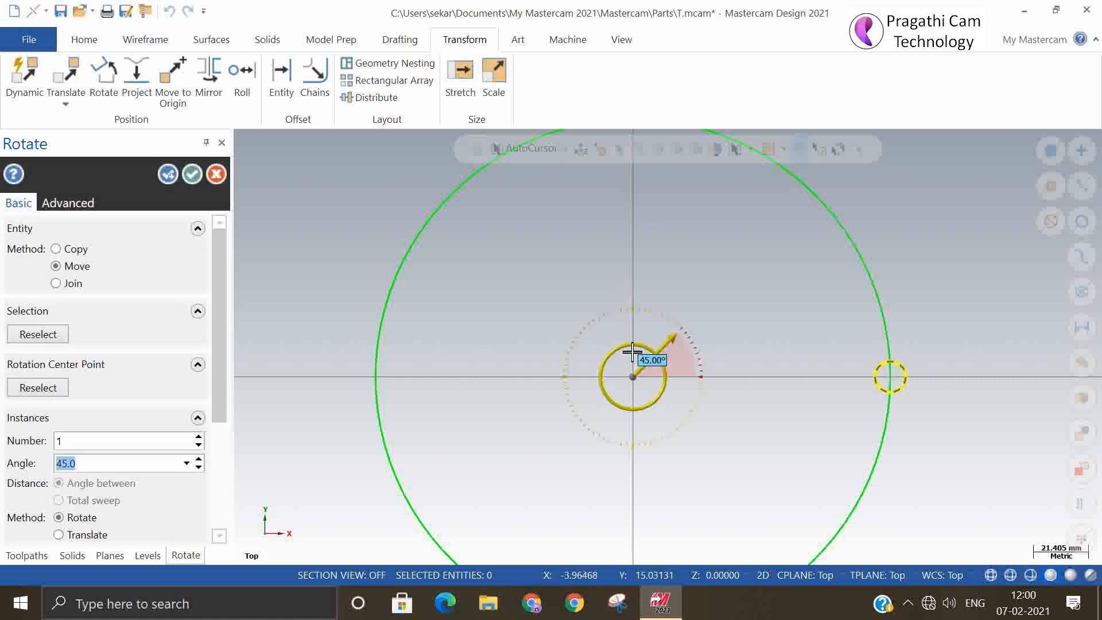
left_click(632, 373)
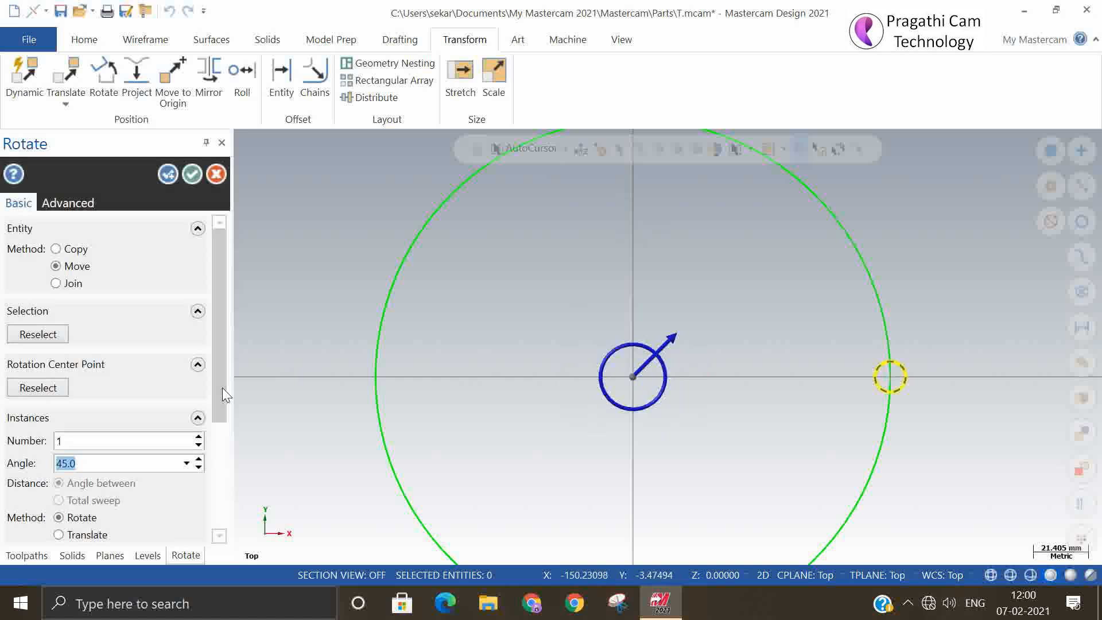
left_click(102, 439)
key("Return")
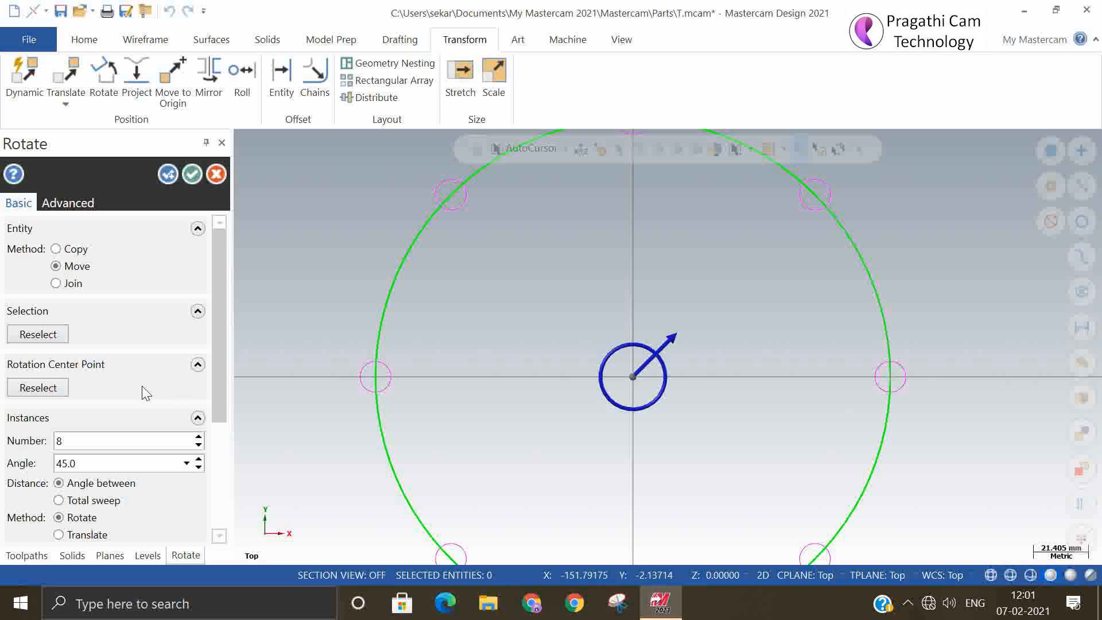
- Set the number of rotated instances to 7, switch the method to Copy, and apply the rotation
double_click(78, 441)
type("7")
left_click(56, 249)
left_click(192, 174)
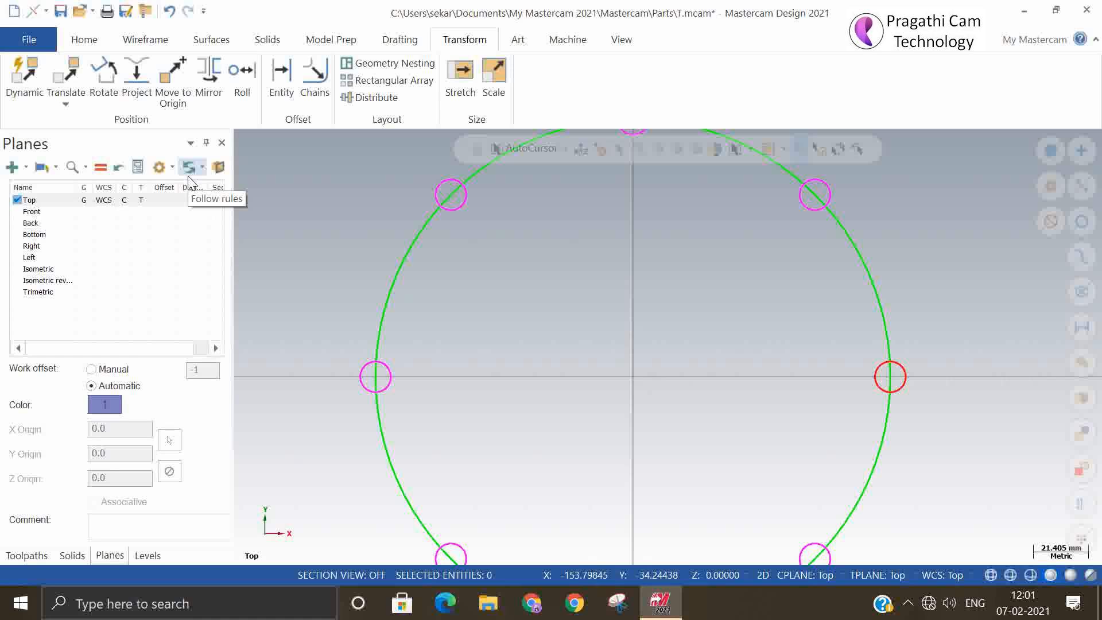
scroll(503, 294, "down", 2)
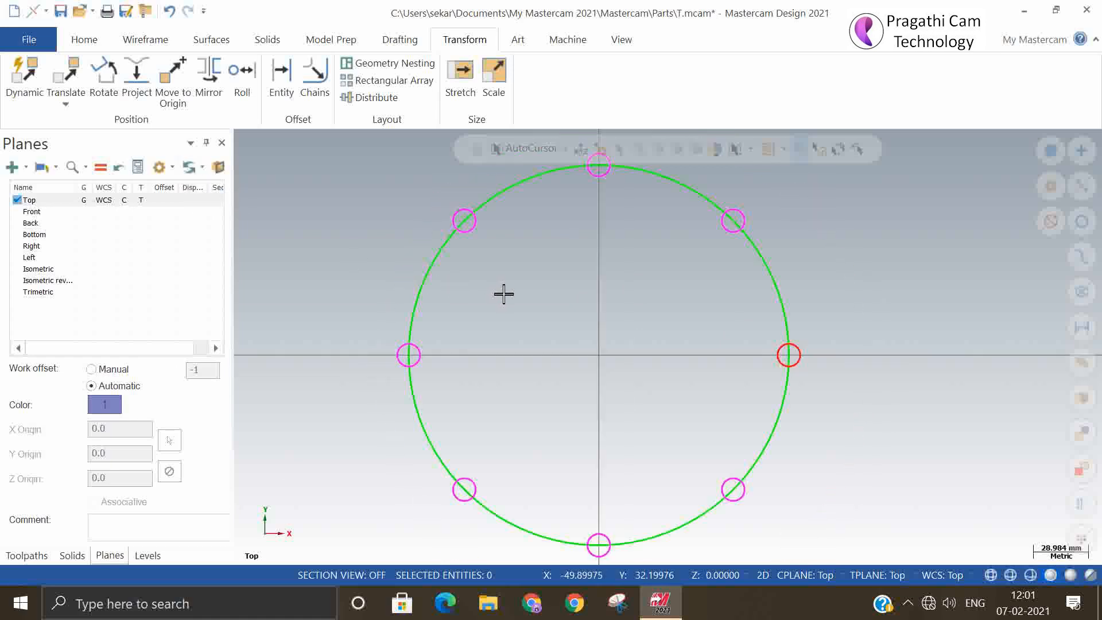
scroll(503, 294, "down", 2)
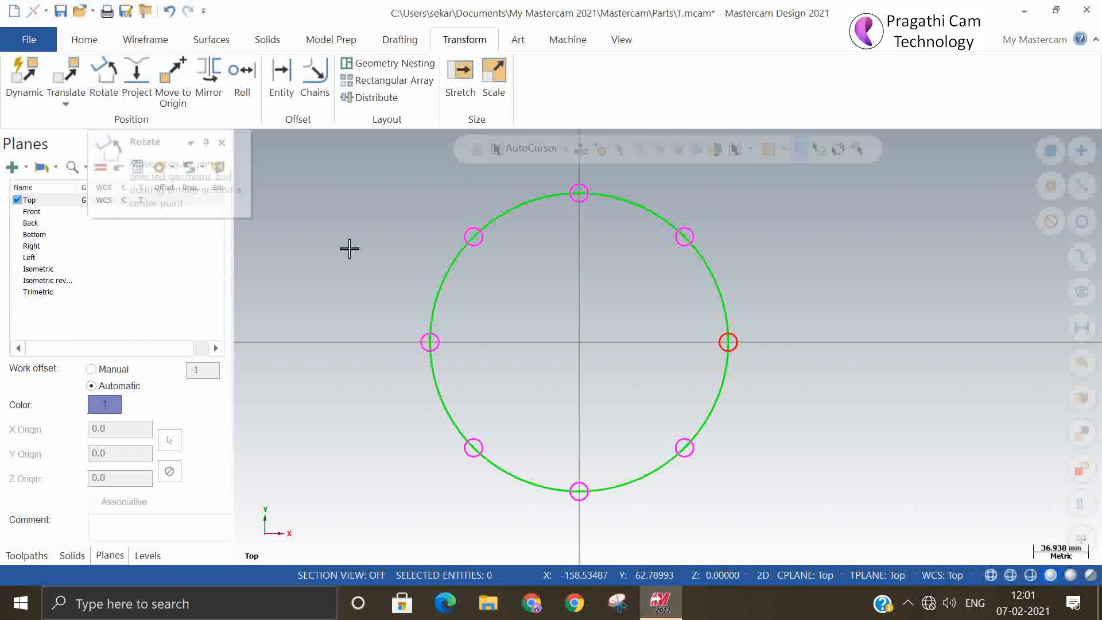
- Undo the rotated copies and both drawn circles to leave the part empty
left_click(169, 11)
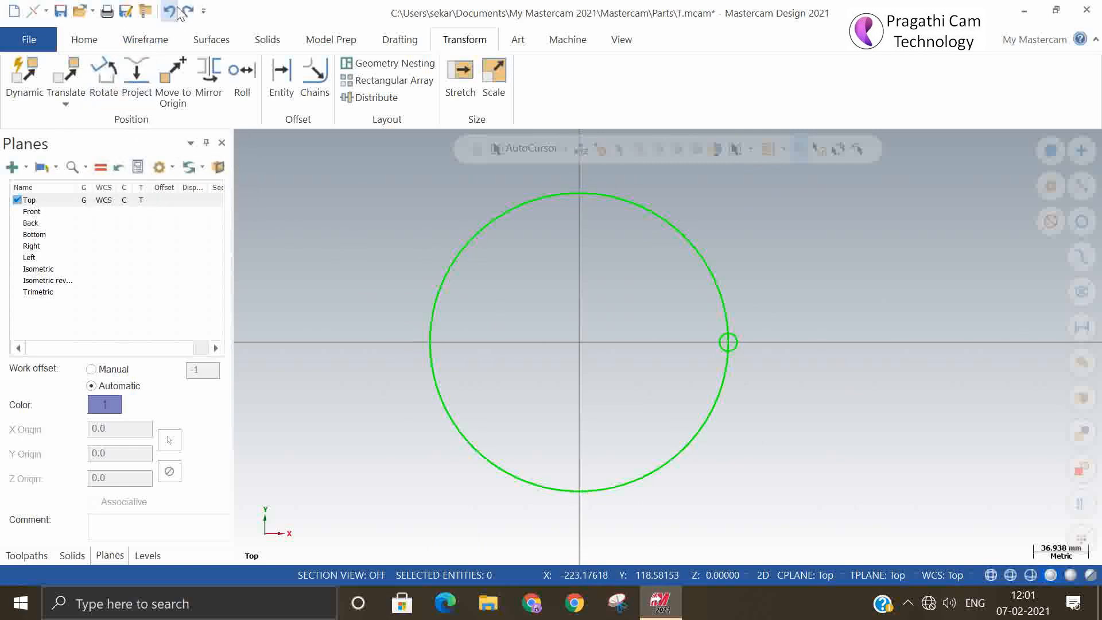
left_click(176, 10)
left_click(177, 10)
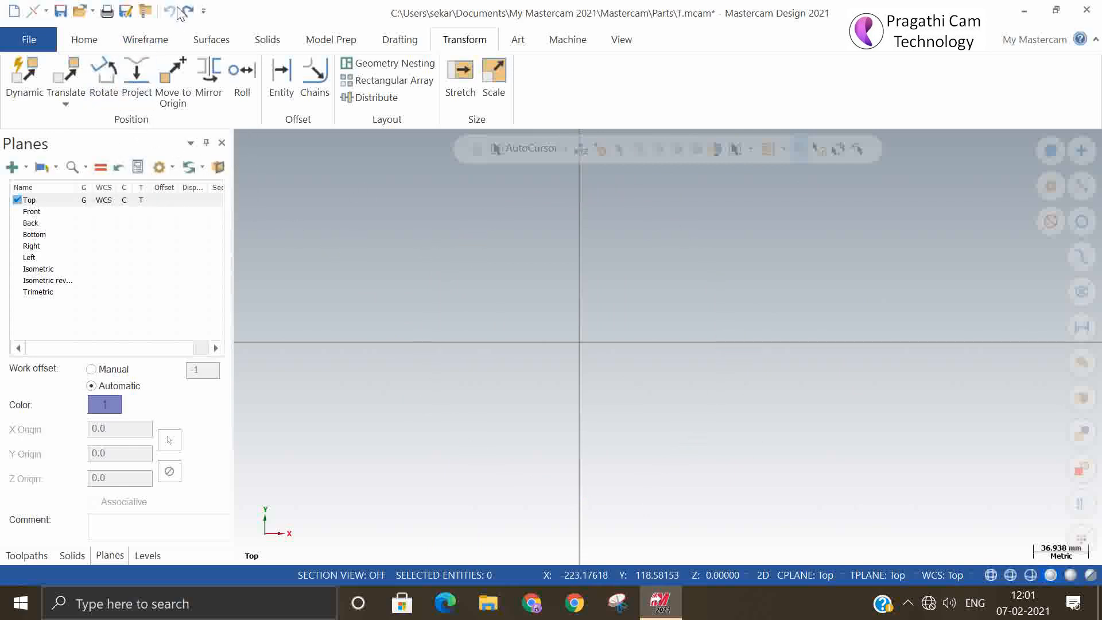
- Draw a rectangle about 179 mm wide and 50 mm high, with its lower-left corner at the origin
left_click(145, 42)
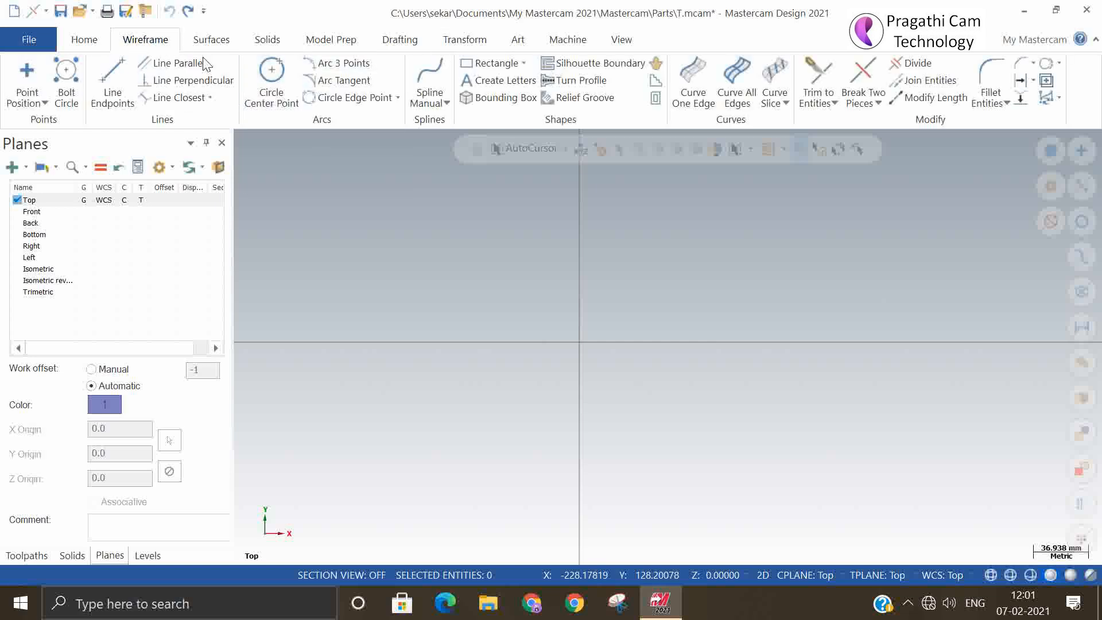
left_click(466, 63)
left_click(579, 344)
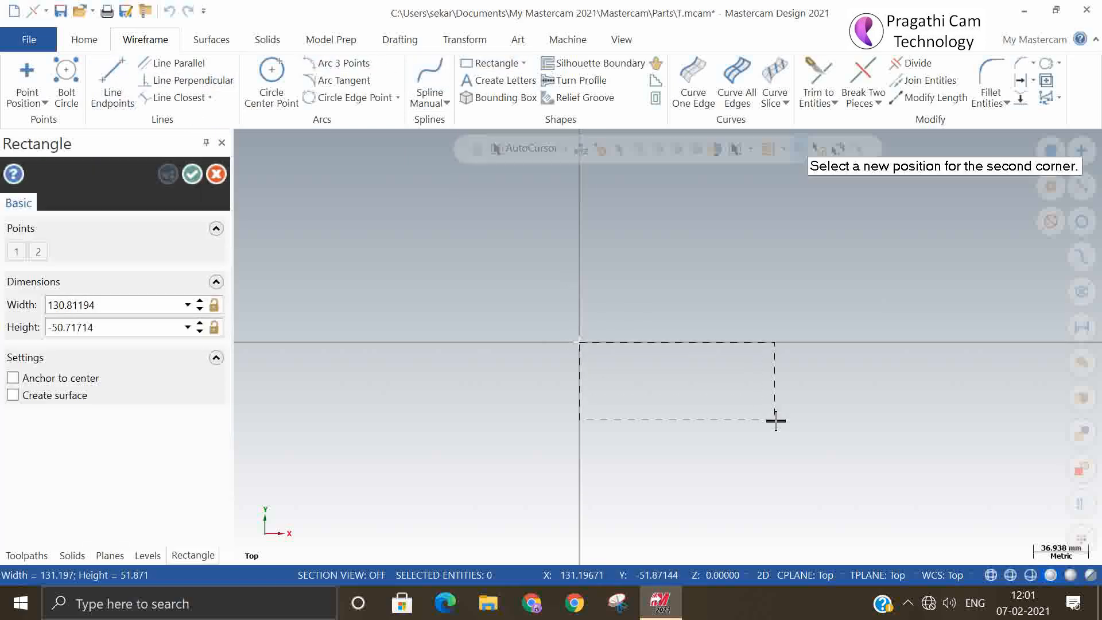
left_click(846, 267)
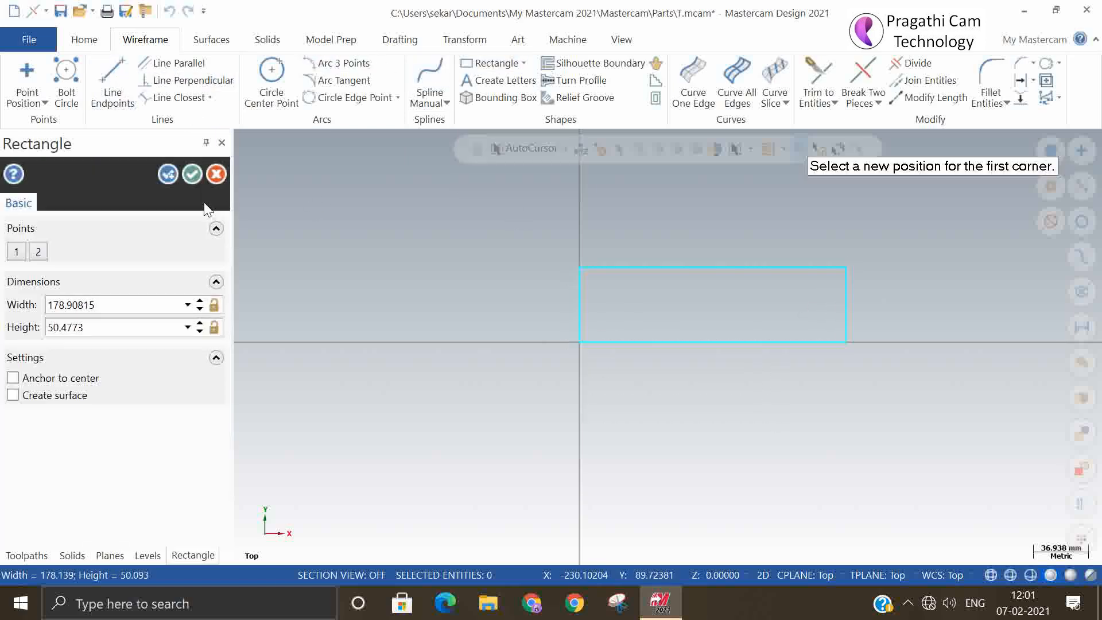
left_click(191, 174)
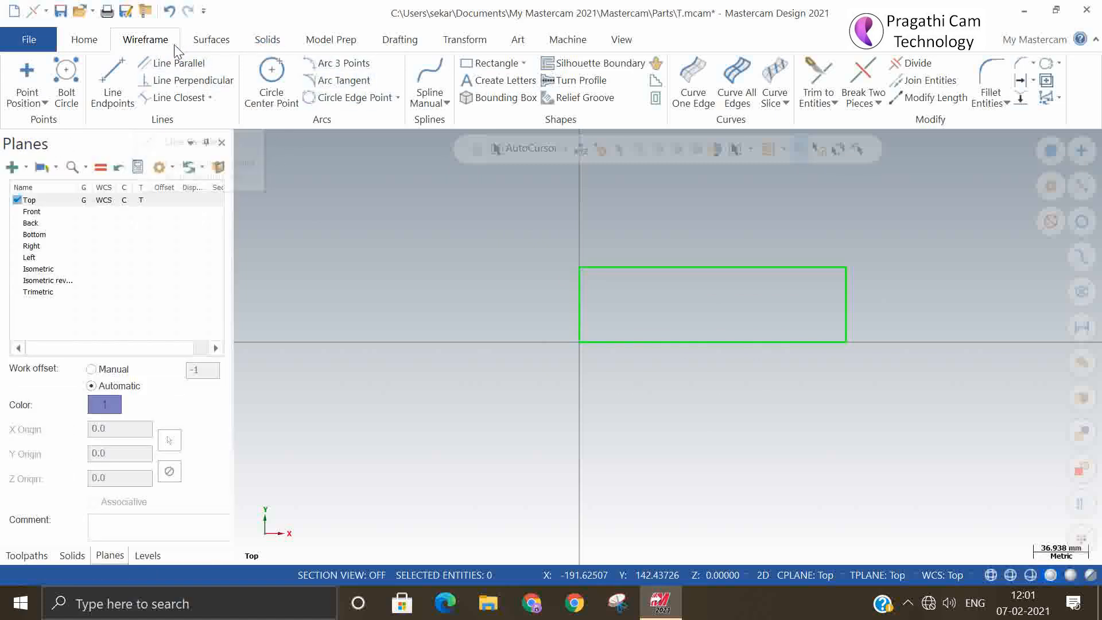
- Start a Copy rotation of the whole rectangle about its own center point and set the number of instances to 1
left_click(458, 41)
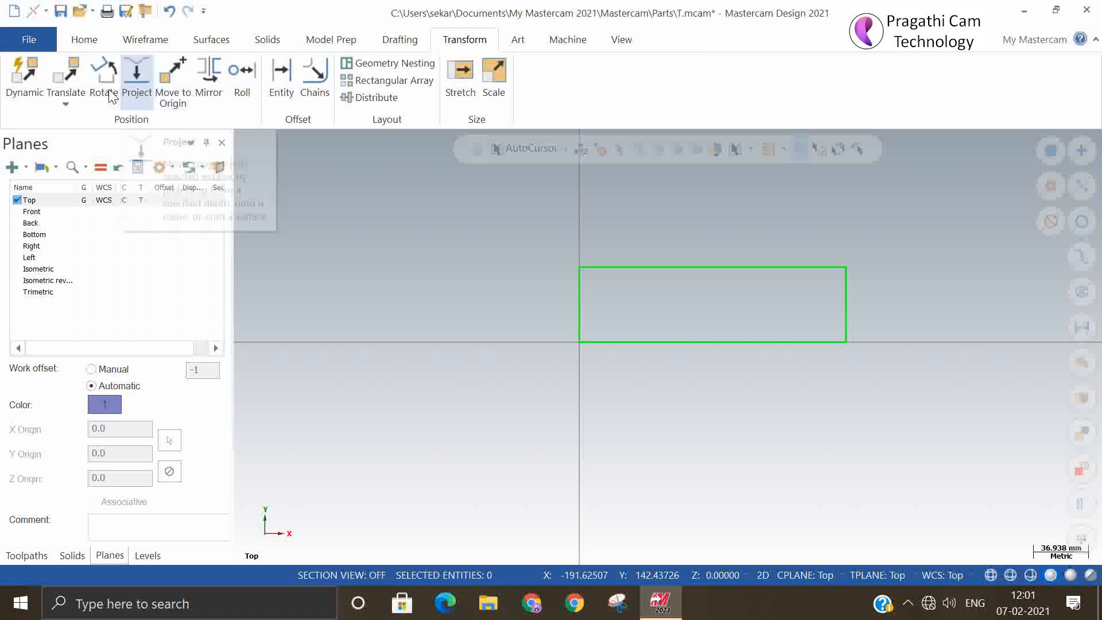
left_click(105, 70)
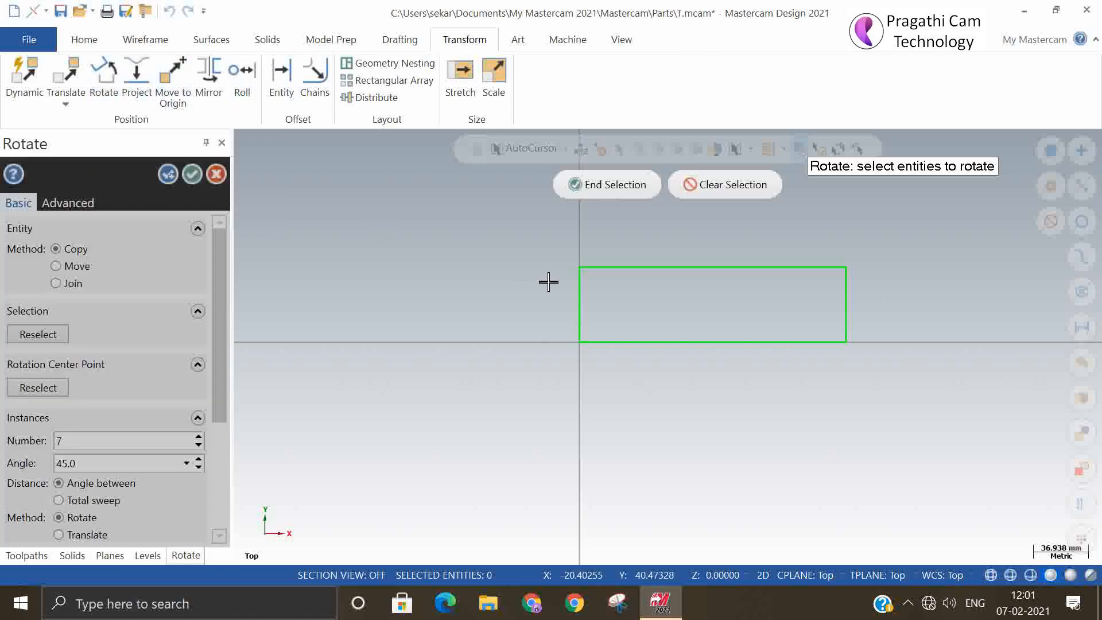
left_click_drag(531, 238, 981, 454)
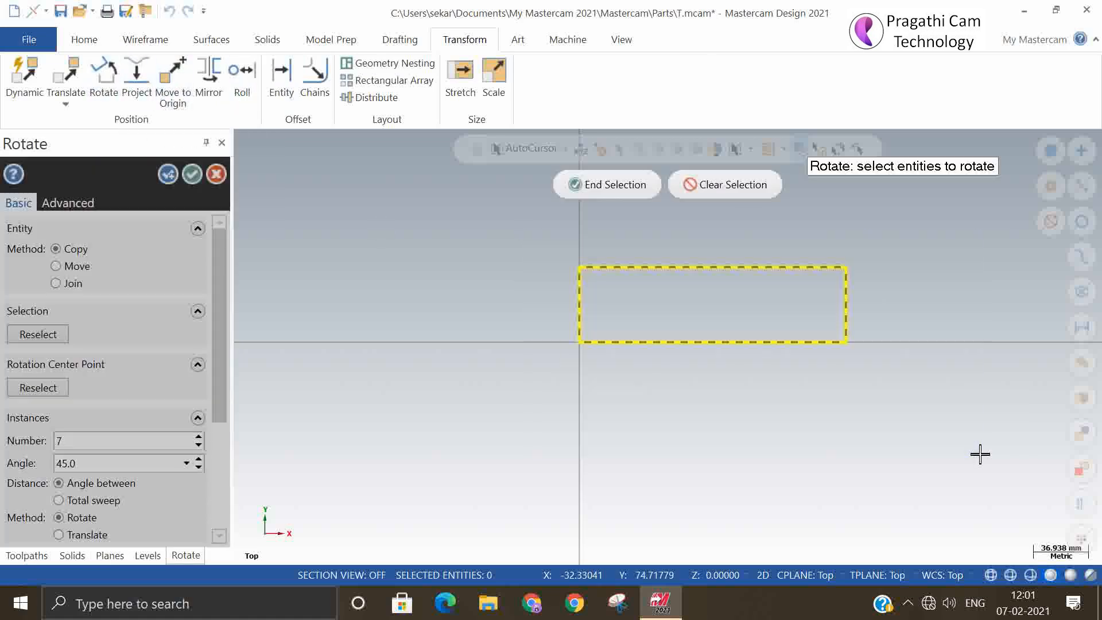
left_click(619, 189)
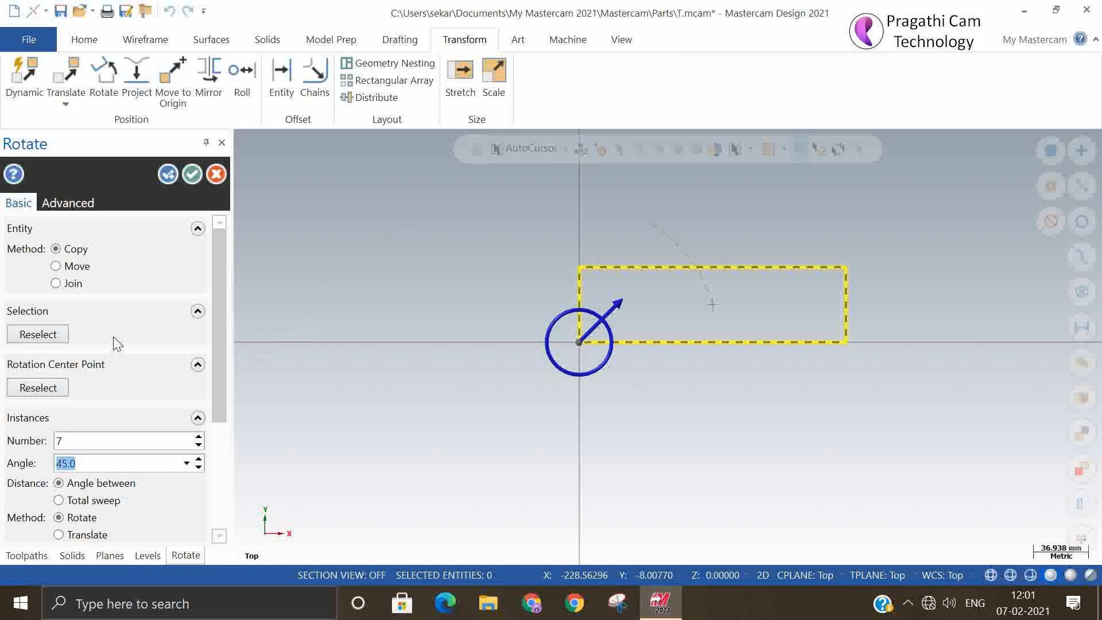
left_click(57, 386)
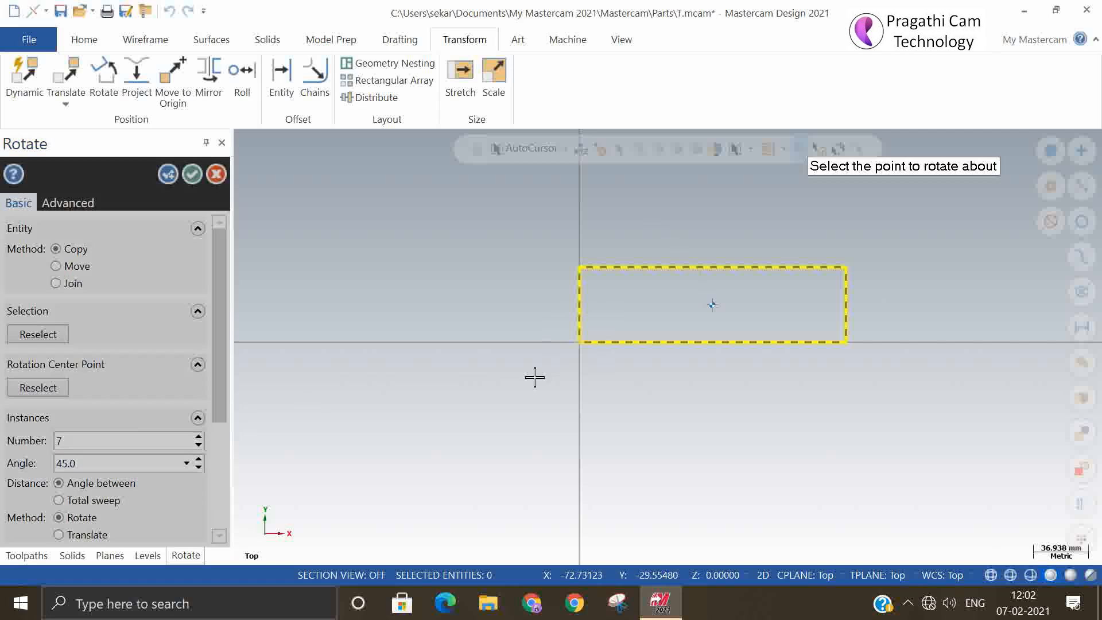
left_click(728, 318)
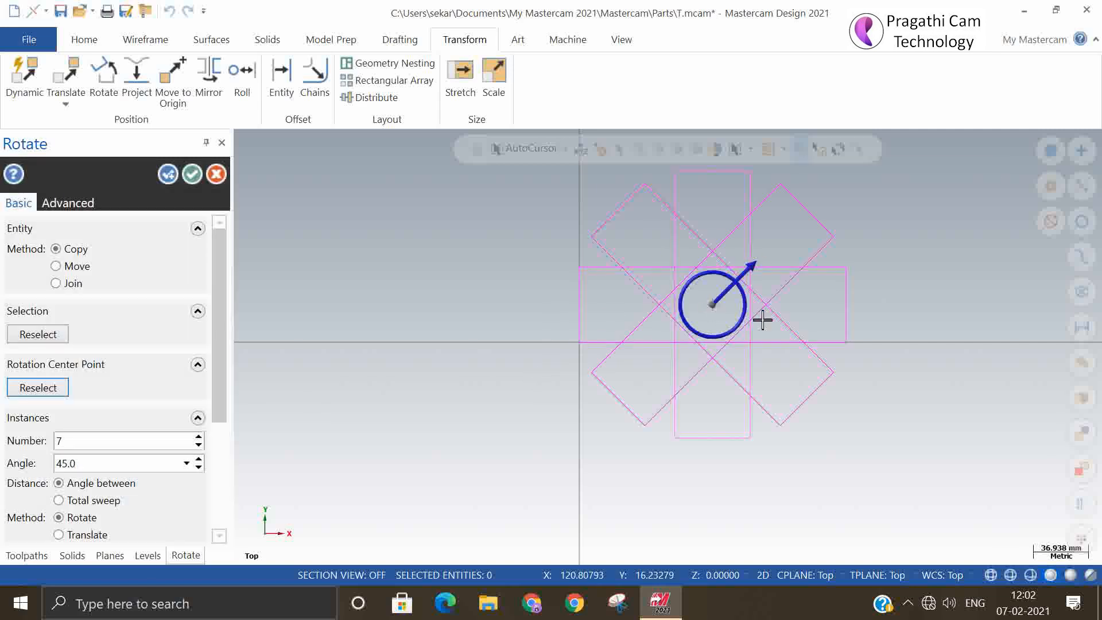
double_click(94, 441)
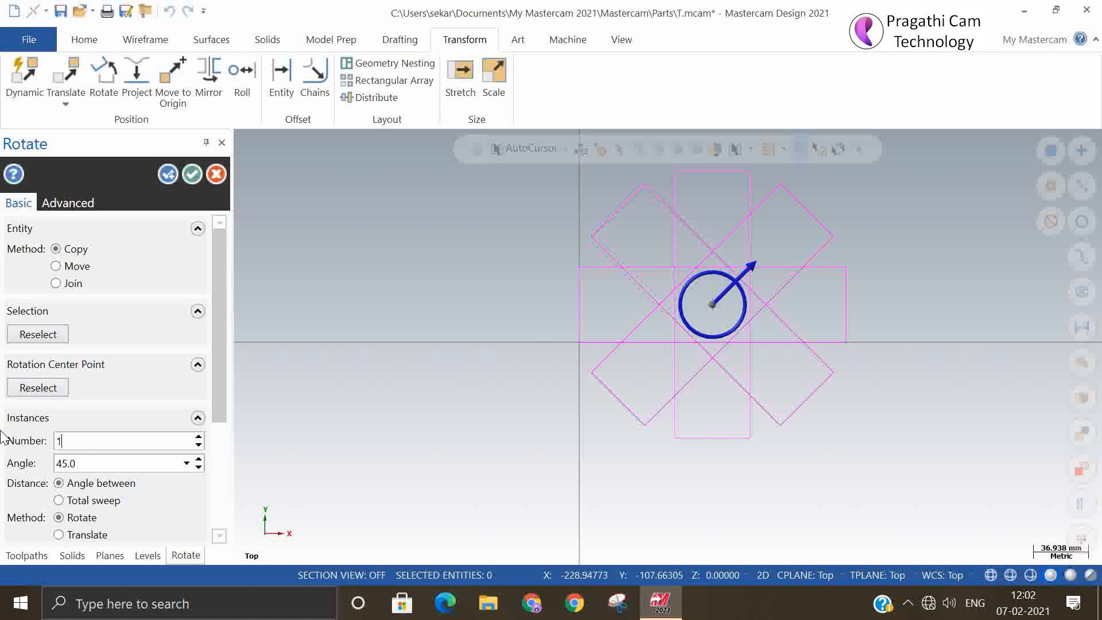
key("Return")
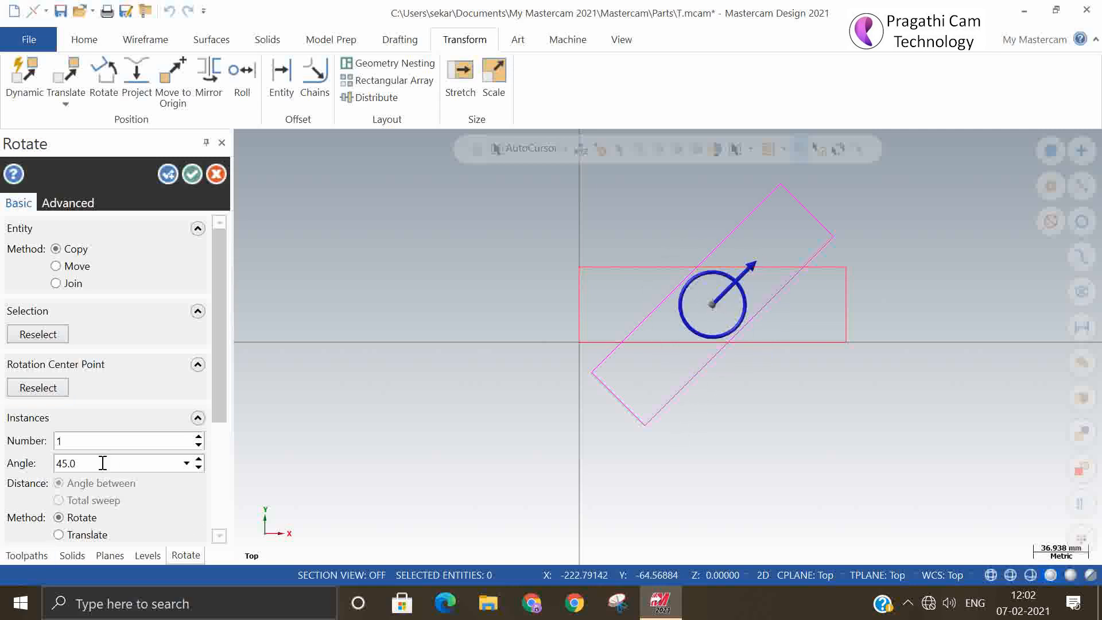
- Set the rectangle's rotation angle about its center to 30°
left_click(750, 268)
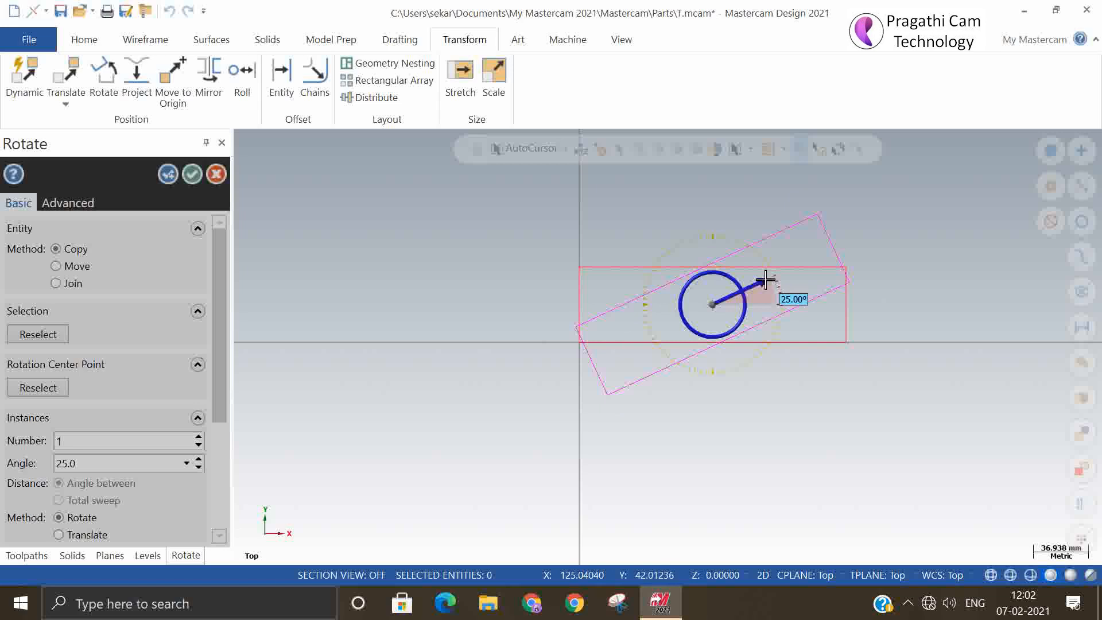
type("30")
key("Return")
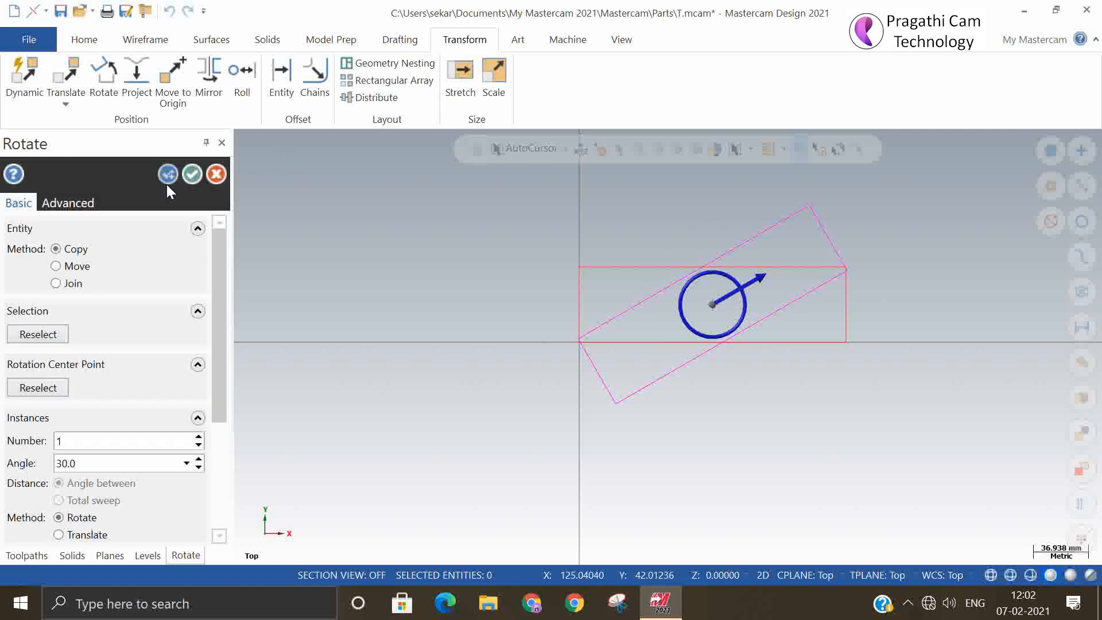
- Compare the Copy and Move methods on the rectangle's rotation preview and cancel the rotation
left_click(82, 267)
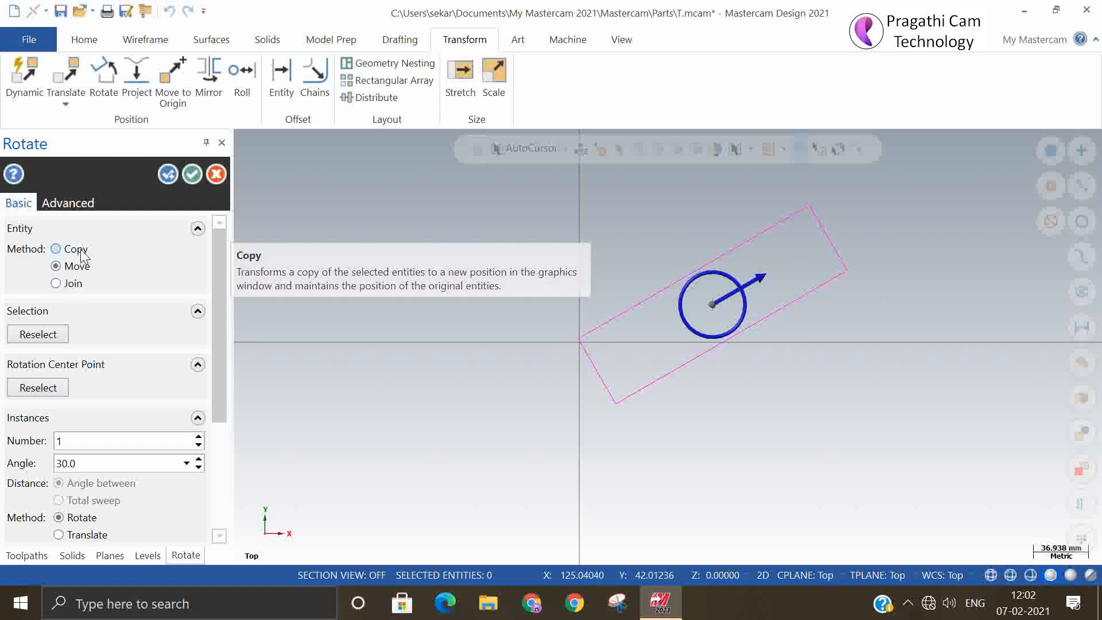
left_click(81, 250)
left_click(74, 268)
left_click(73, 285)
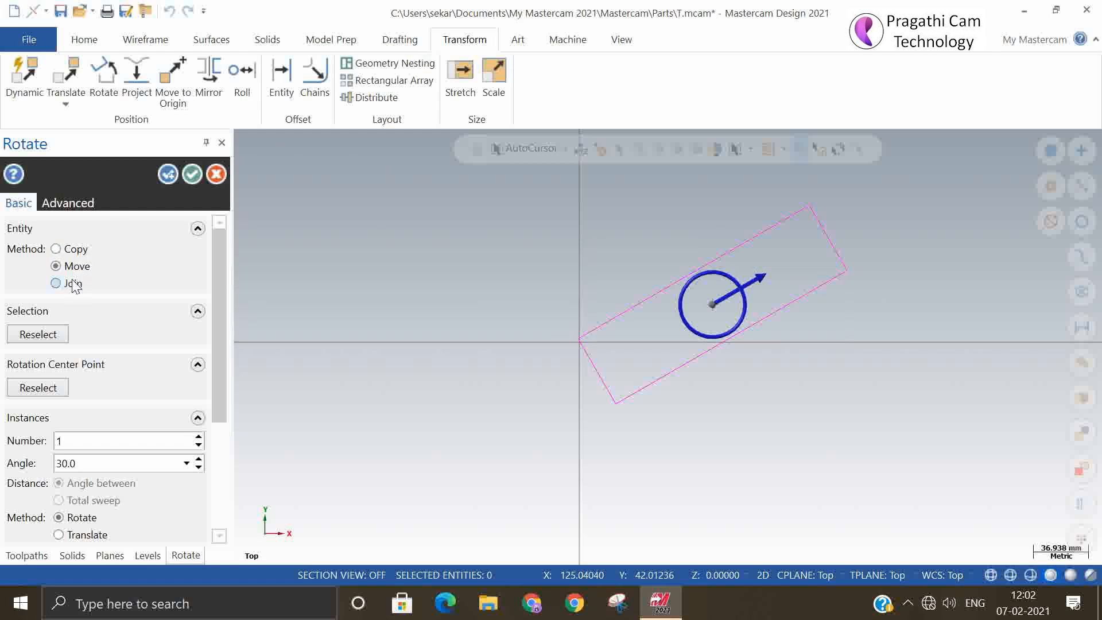
left_click(66, 267)
left_click(220, 174)
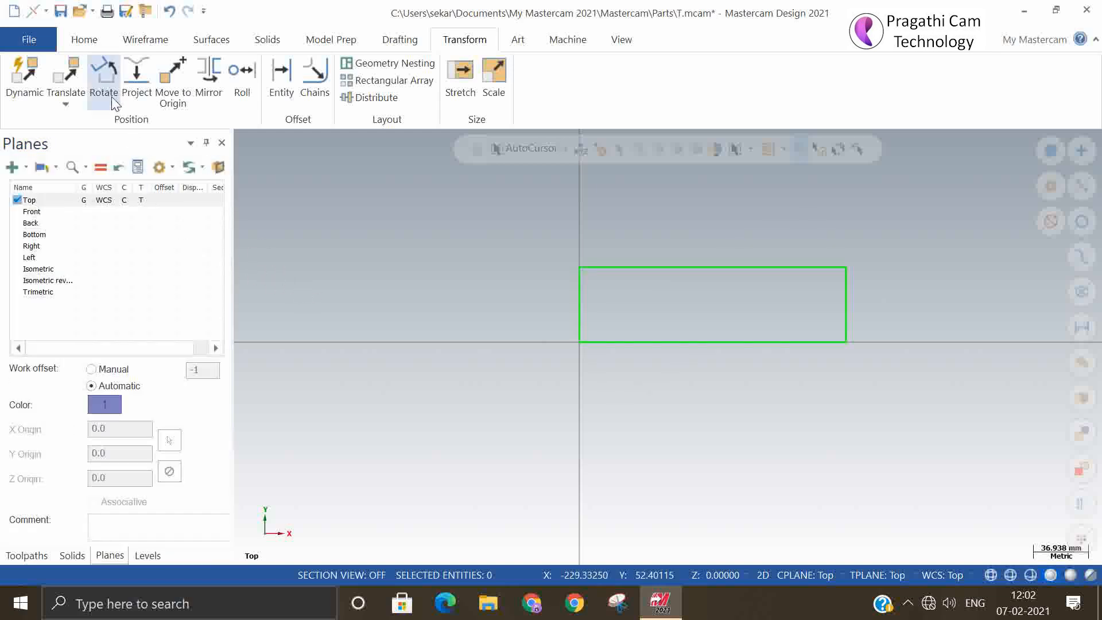
left_click(67, 103)
left_click(110, 98)
left_click(109, 98)
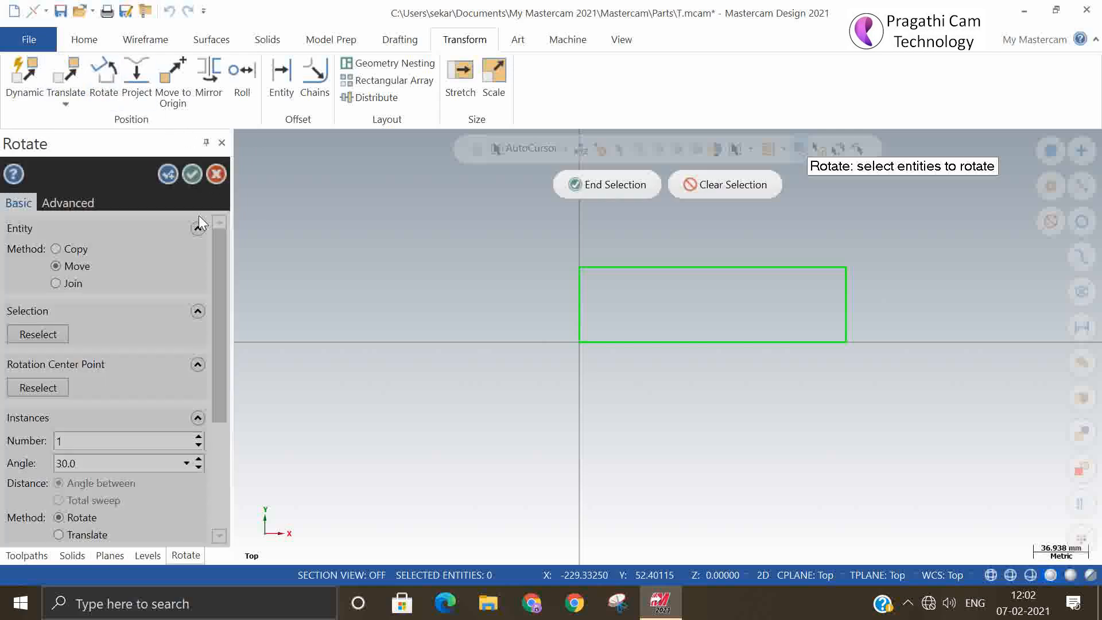
key("Escape")
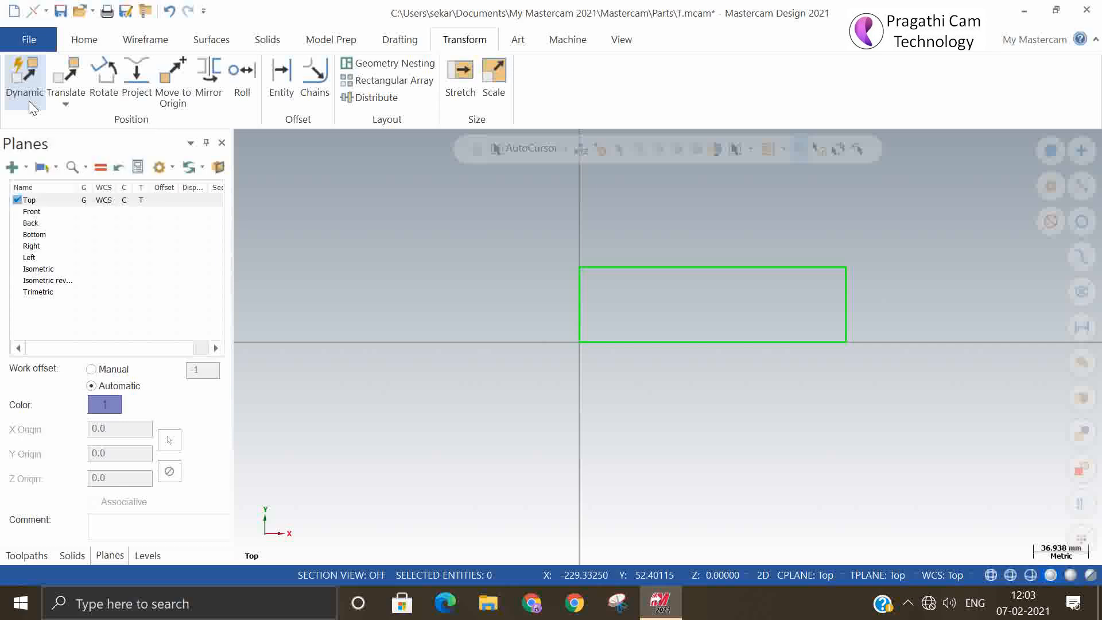
- Start a Dynamic transform of the whole rectangle with the Move method, place the gnomon at its center, and switch to 3D mode
left_click_drag(529, 226, 905, 452)
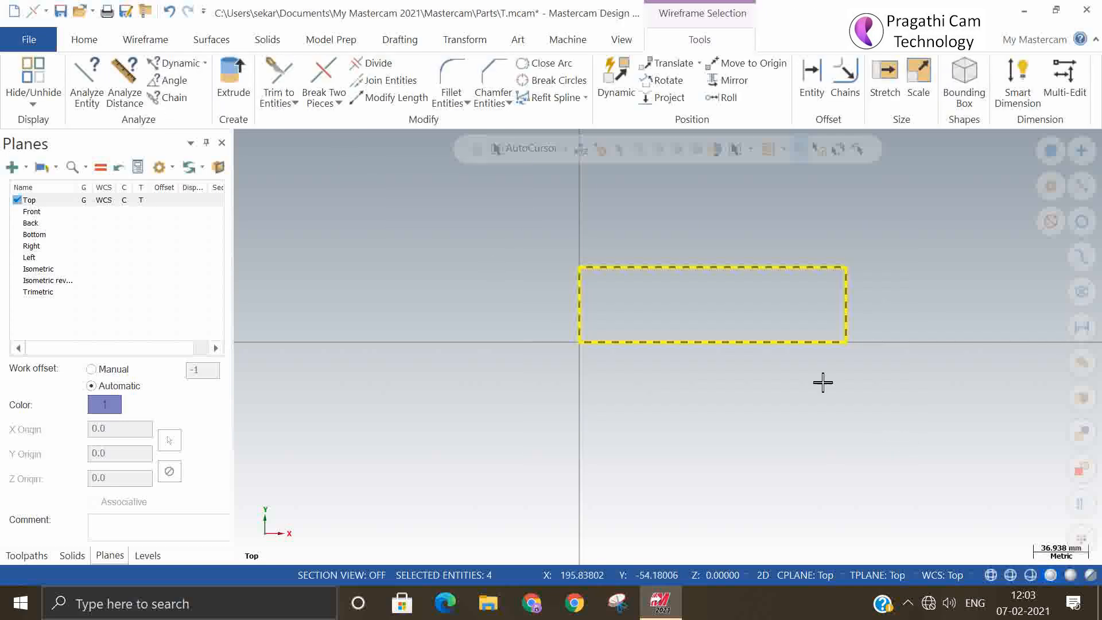
left_click(463, 40)
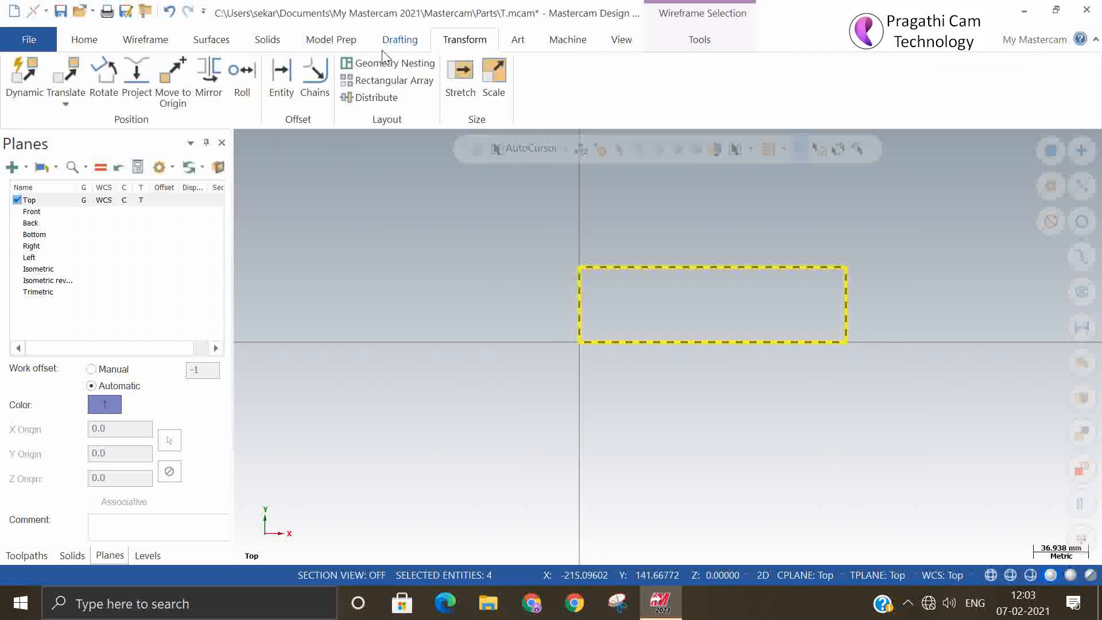
left_click(26, 79)
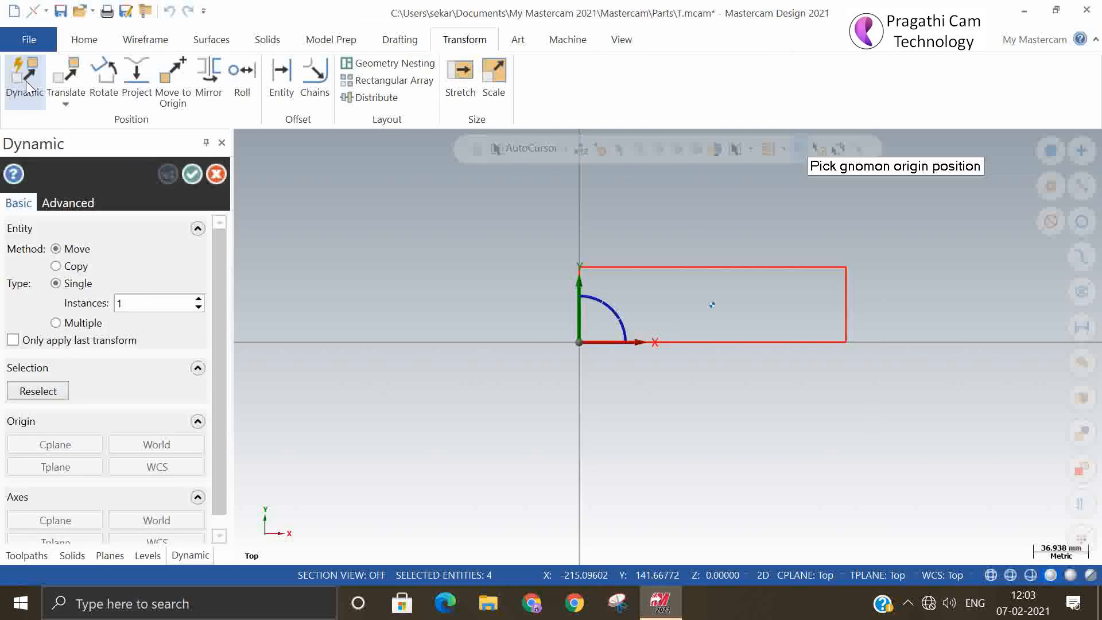
left_click(713, 304)
middle_click_drag(841, 419, 862, 534)
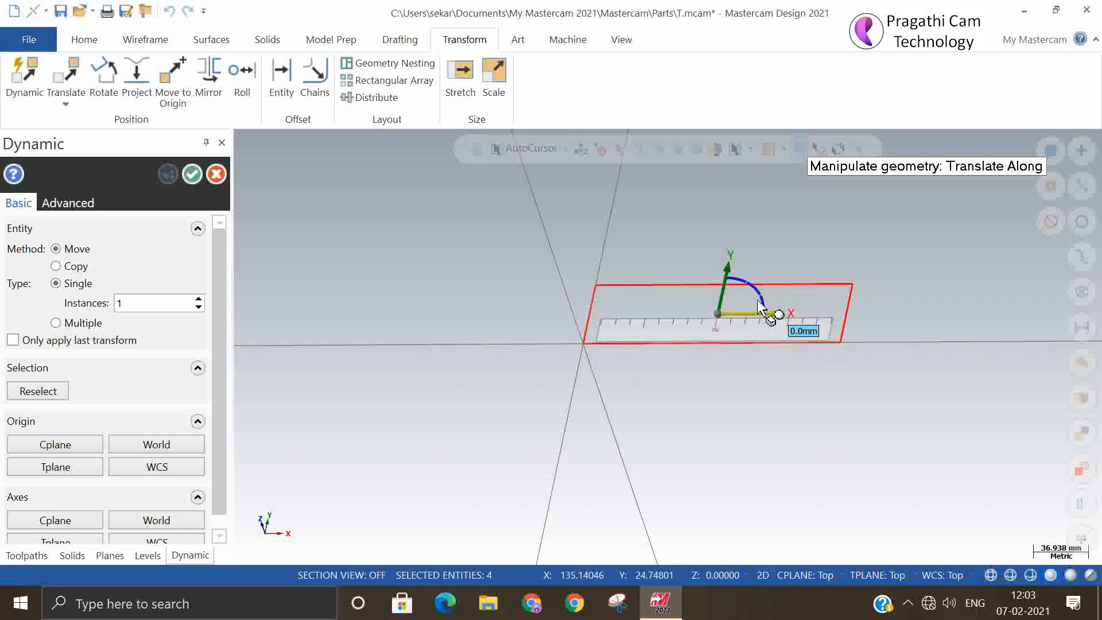
left_click(762, 575)
mouse_move(811, 436)
middle_mouse_down()
mouse_move(743, 442)
mouse_move(829, 435)
mouse_move(817, 426)
middle_mouse_up()
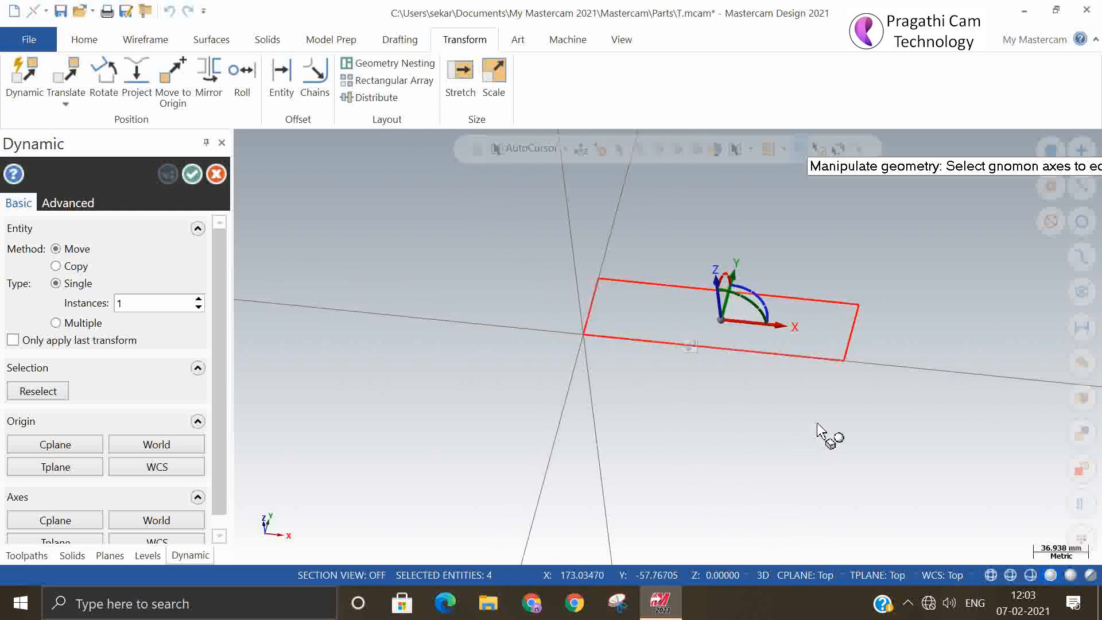
- Translate the rectangle along the gnomon's X, Z and Y axes, using 25 mm for the Z distance
left_click(759, 327)
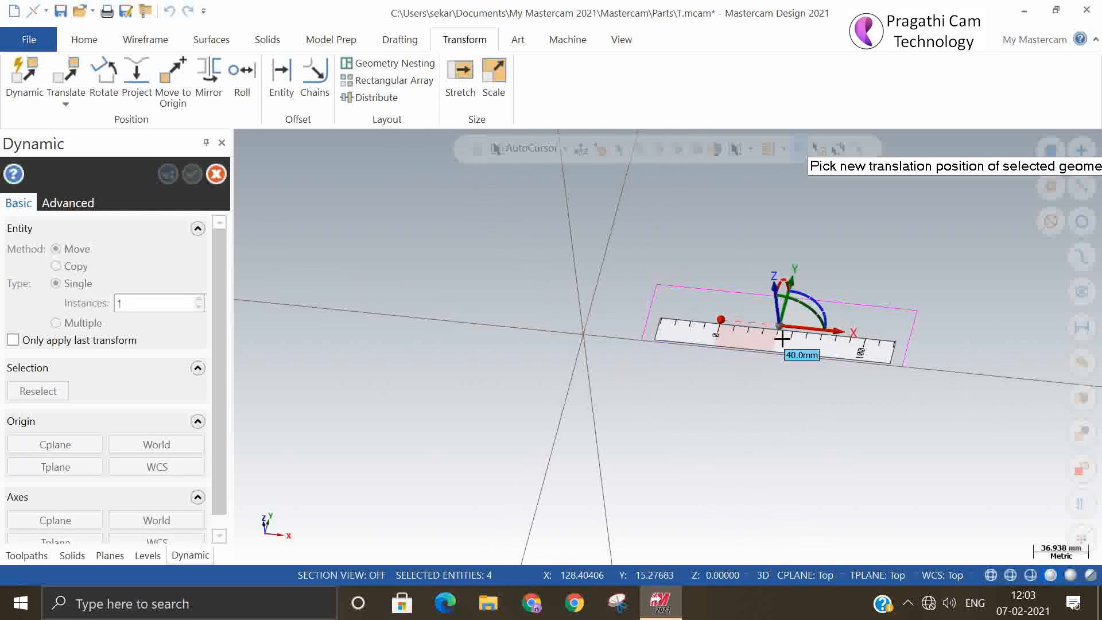
left_click(810, 350)
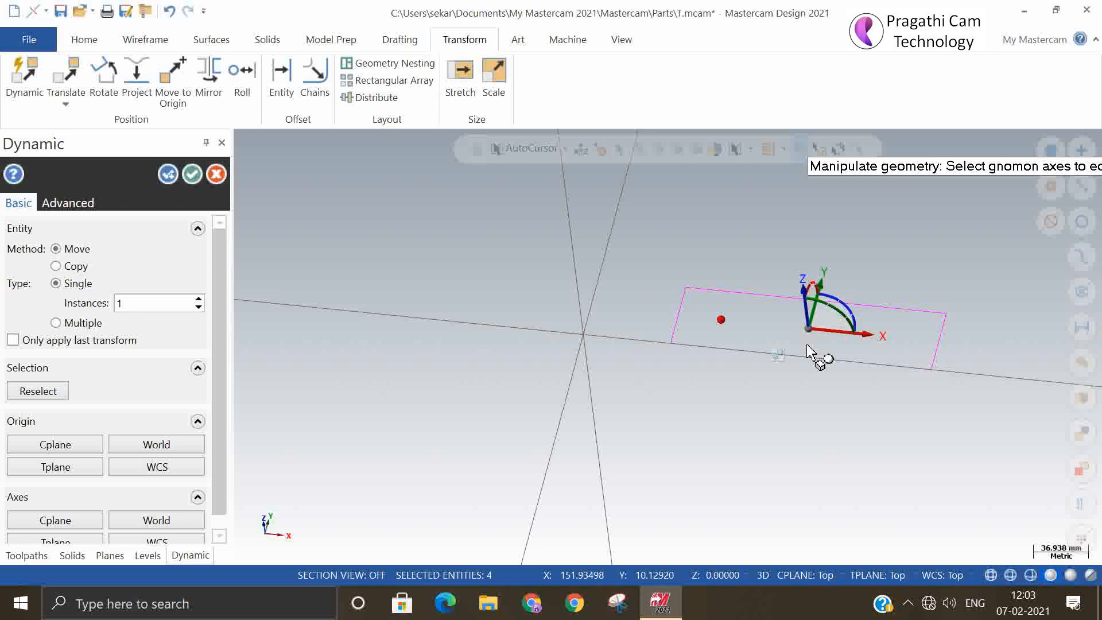
left_click(817, 288)
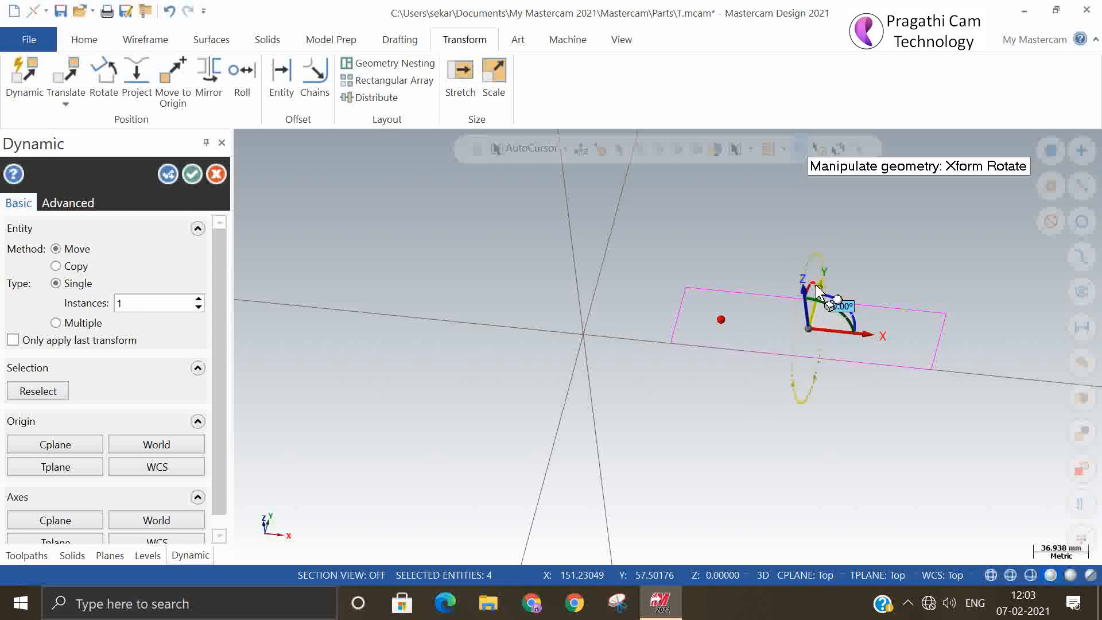
left_click(809, 328)
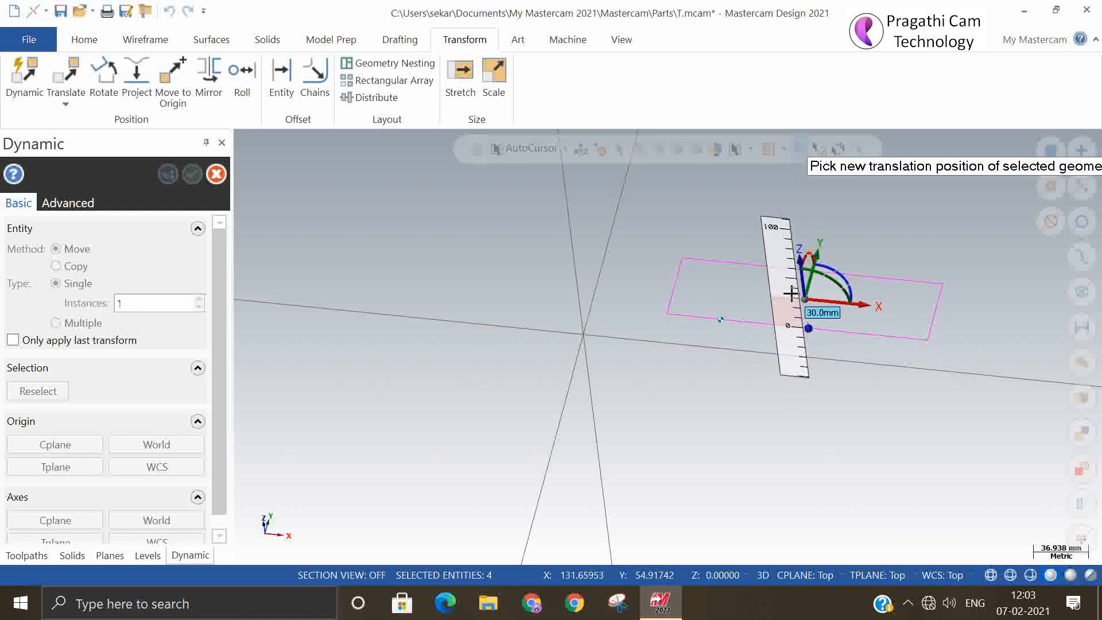
type("25")
key("Return")
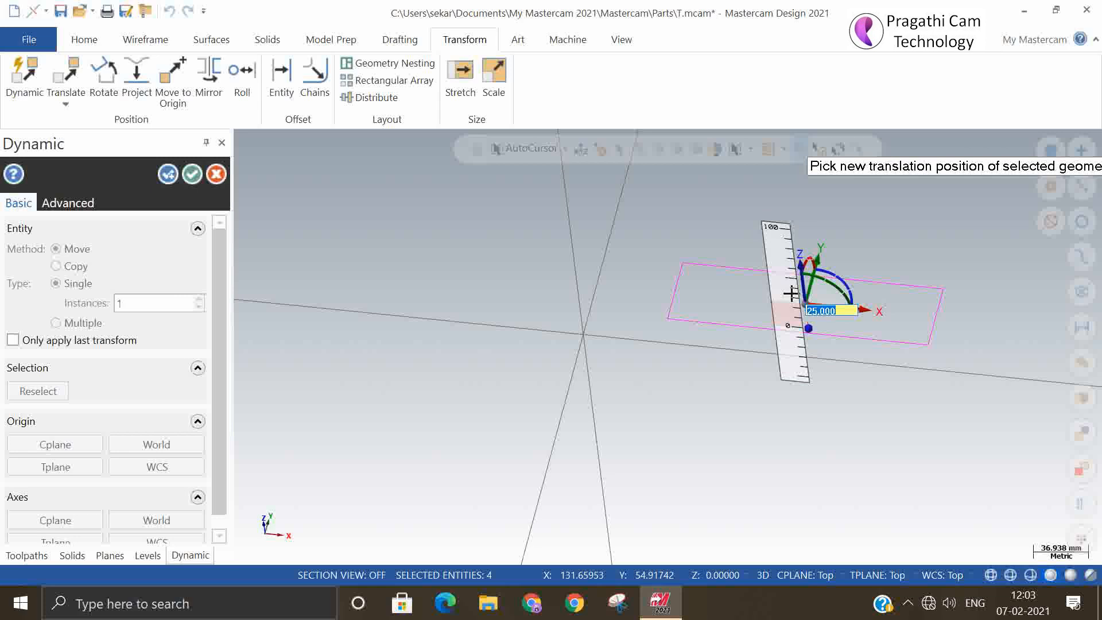
left_click(802, 343)
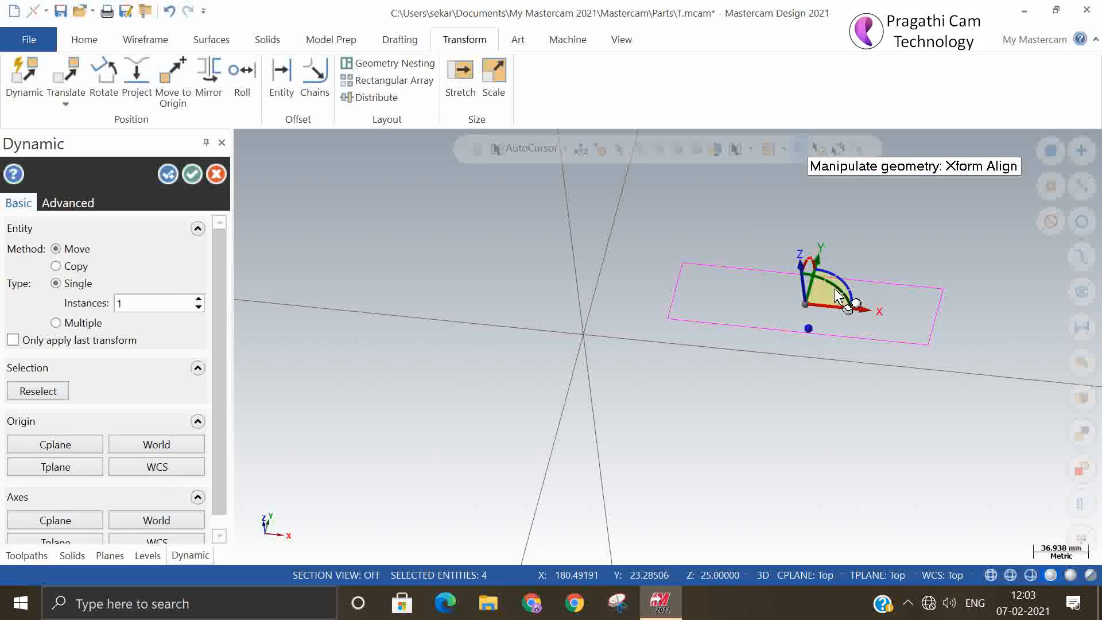
left_click(810, 285)
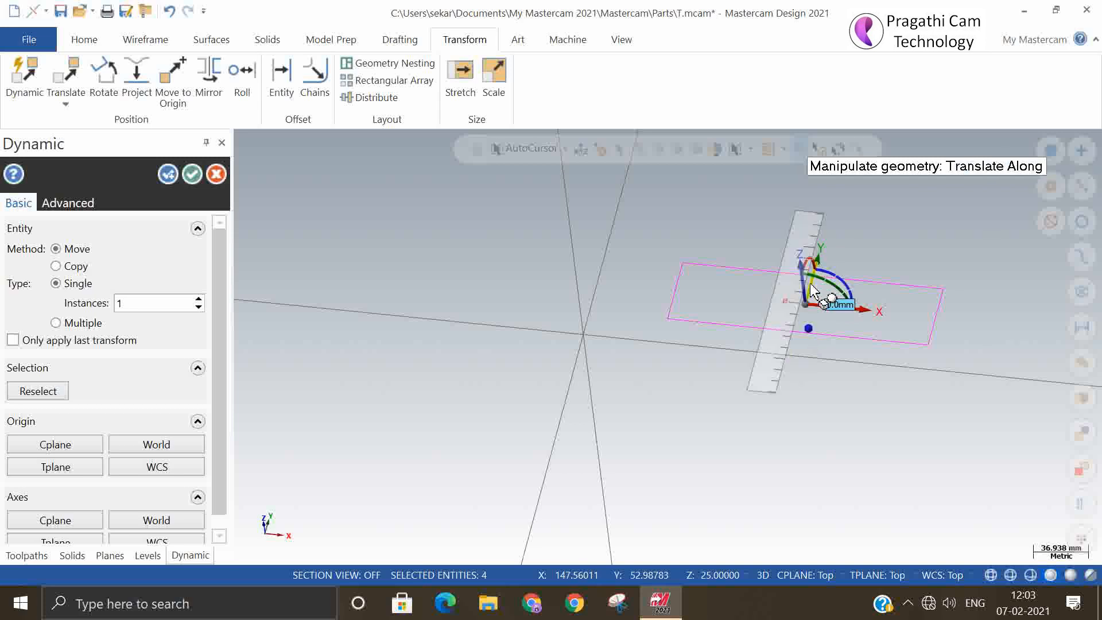
left_click(718, 317)
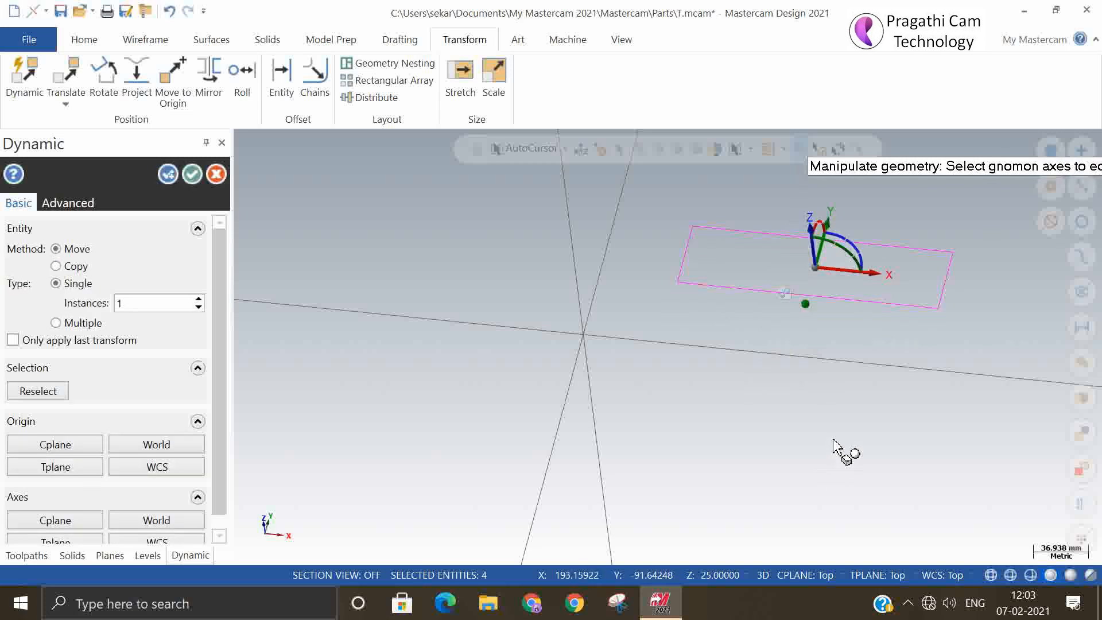
- Rotate the rectangle about the gnomon's X axis
scroll(810, 336, "down", 1)
middle_click_drag(850, 339, 818, 301)
scroll(819, 300, "up", 2)
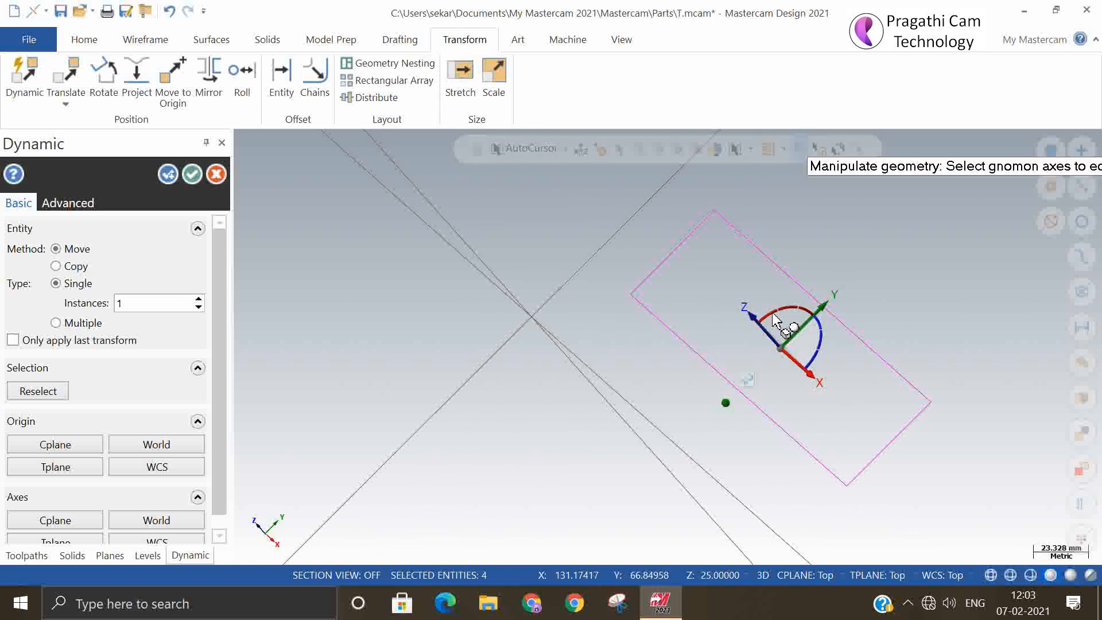
left_click(778, 305)
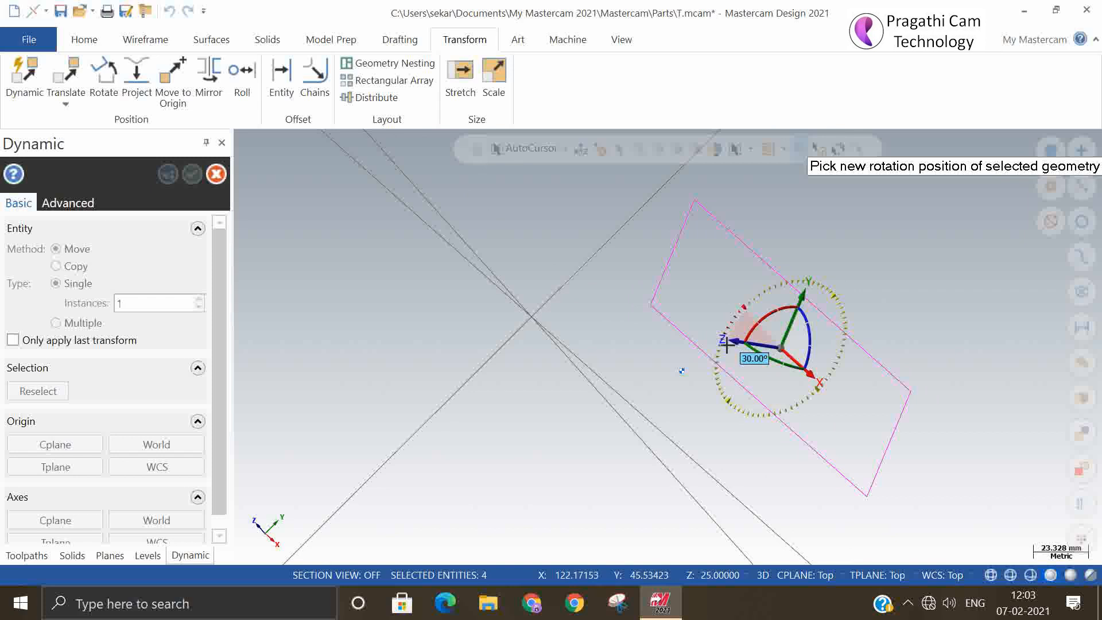
left_click(728, 343)
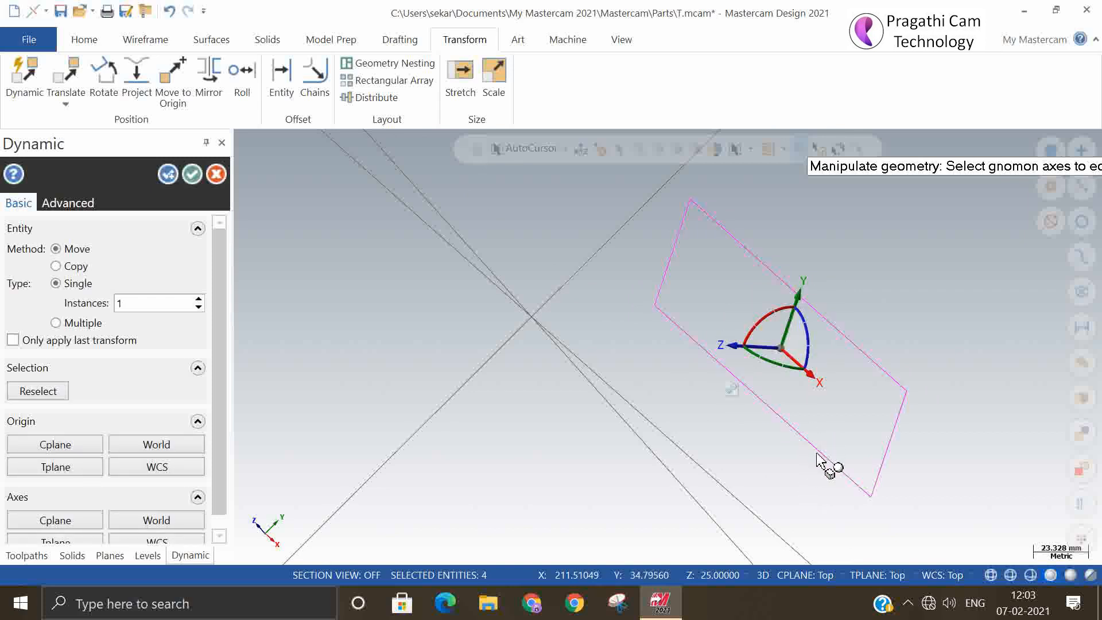
- Rotate the rectangle about the gnomon's Y axis and apply the Dynamic transform
middle_click_drag(816, 457, 850, 428)
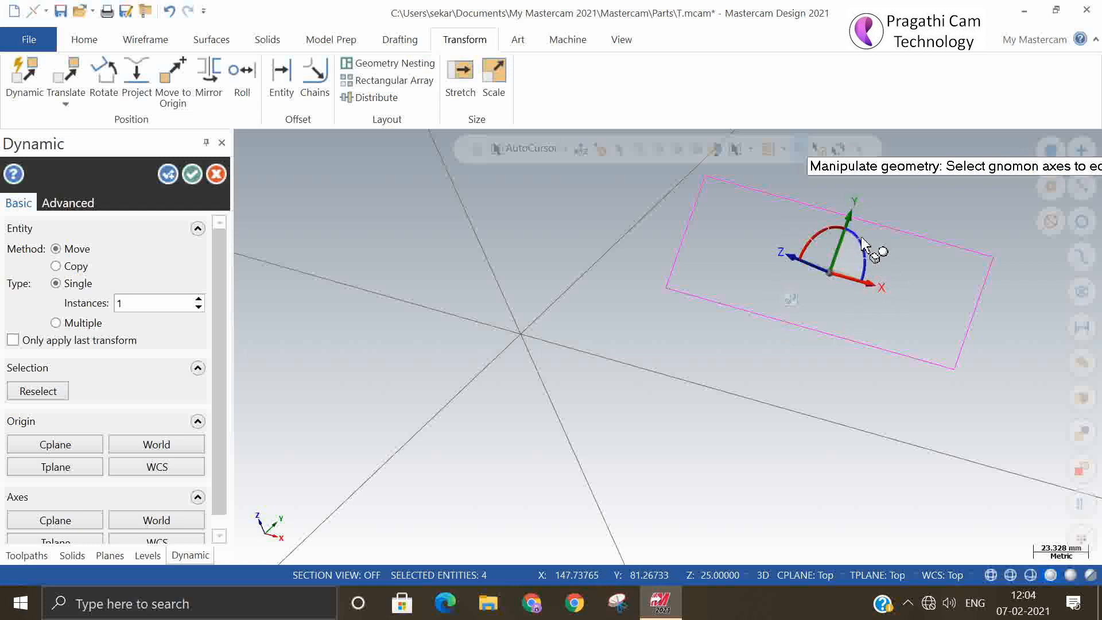
middle_click_drag(866, 374, 911, 364)
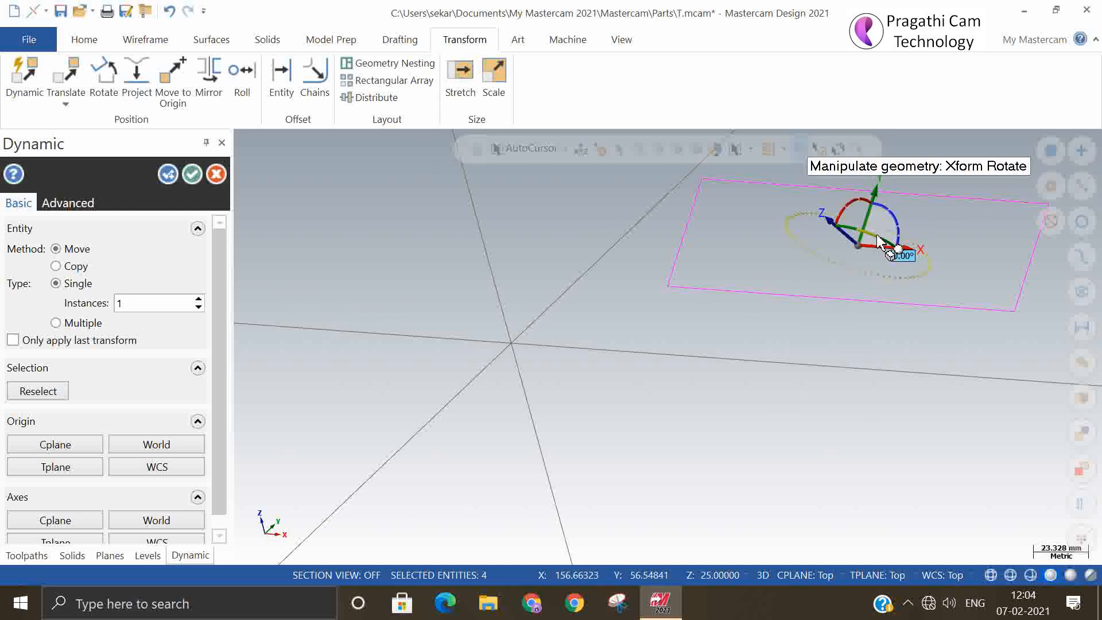
left_click(890, 250)
left_click(919, 271)
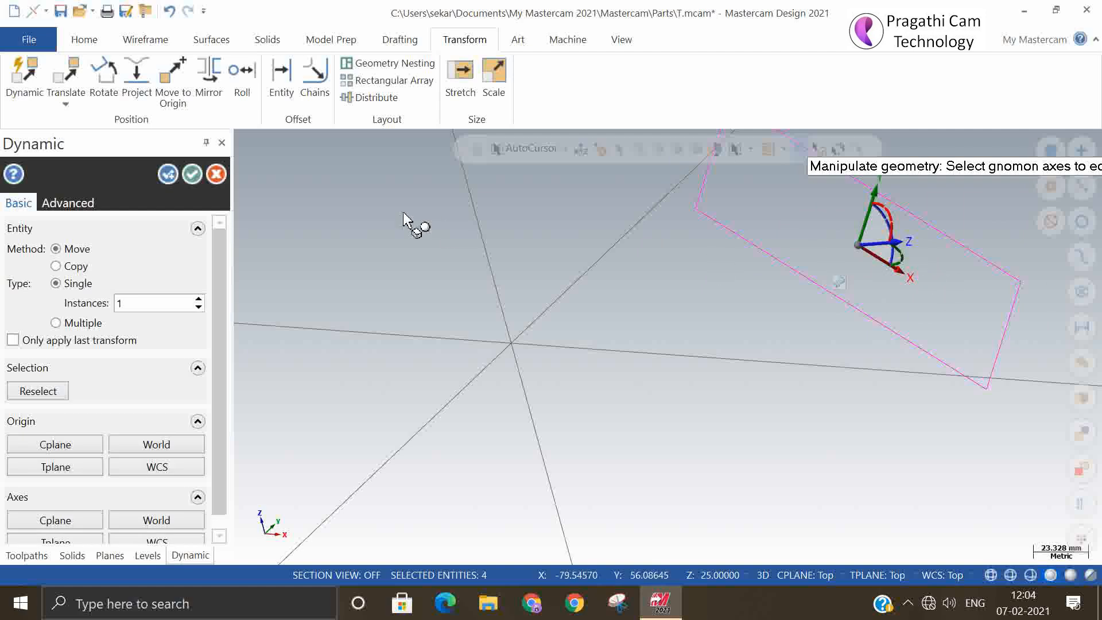
left_click(192, 174)
mouse_move(686, 442)
middle_mouse_down()
mouse_move(669, 423)
mouse_move(669, 384)
mouse_move(768, 453)
mouse_move(711, 430)
mouse_move(677, 457)
middle_mouse_up()
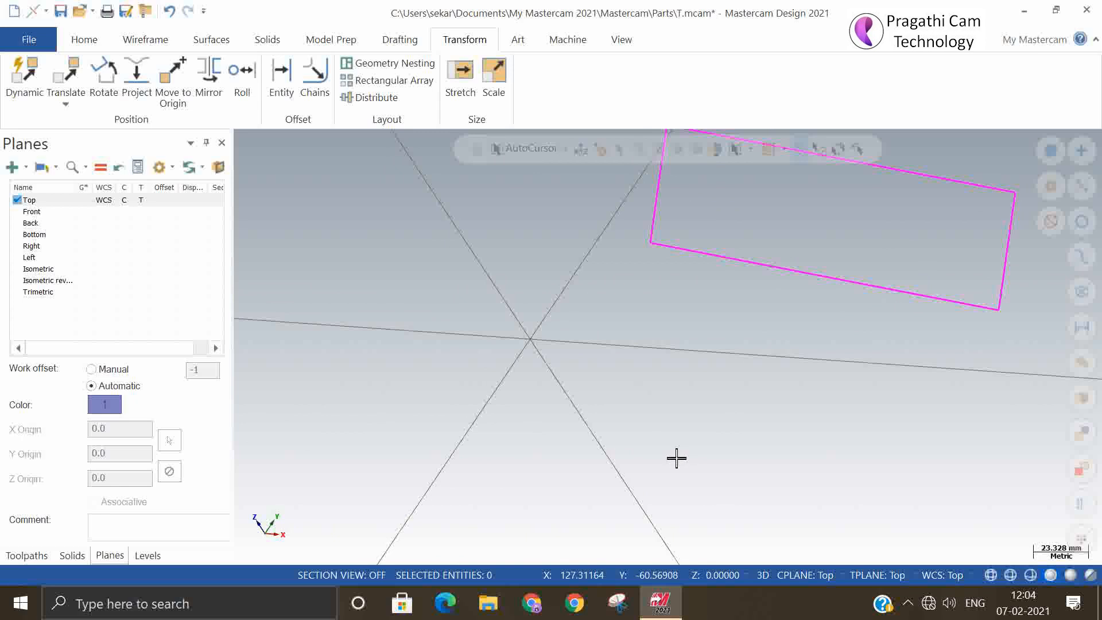
- Undo the Dynamic transform of the rectangle
right_click(448, 288)
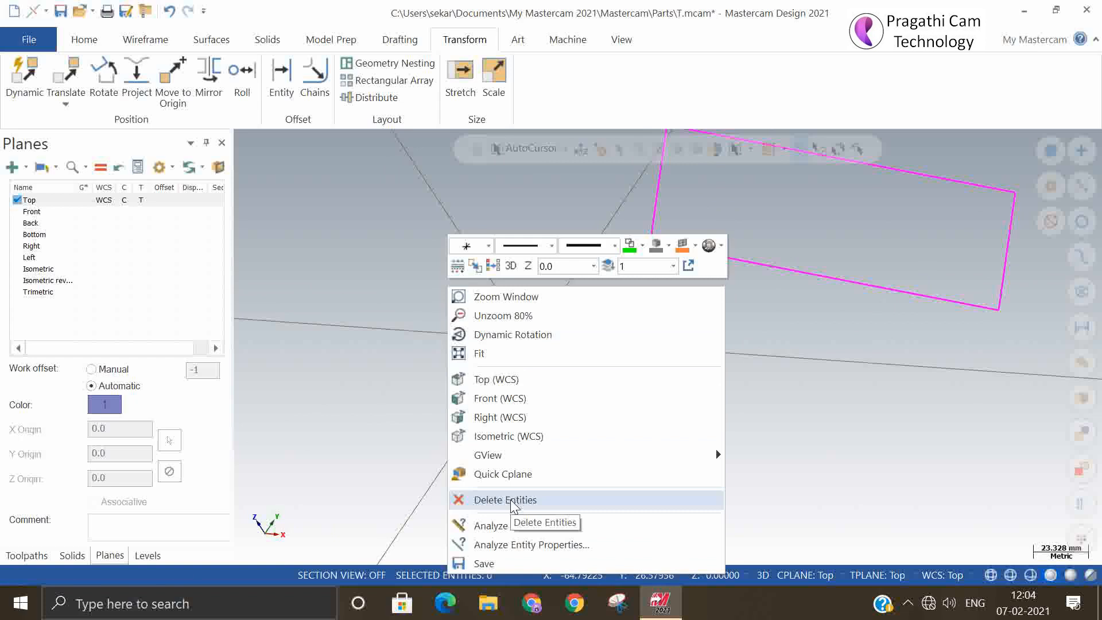
left_click(169, 11)
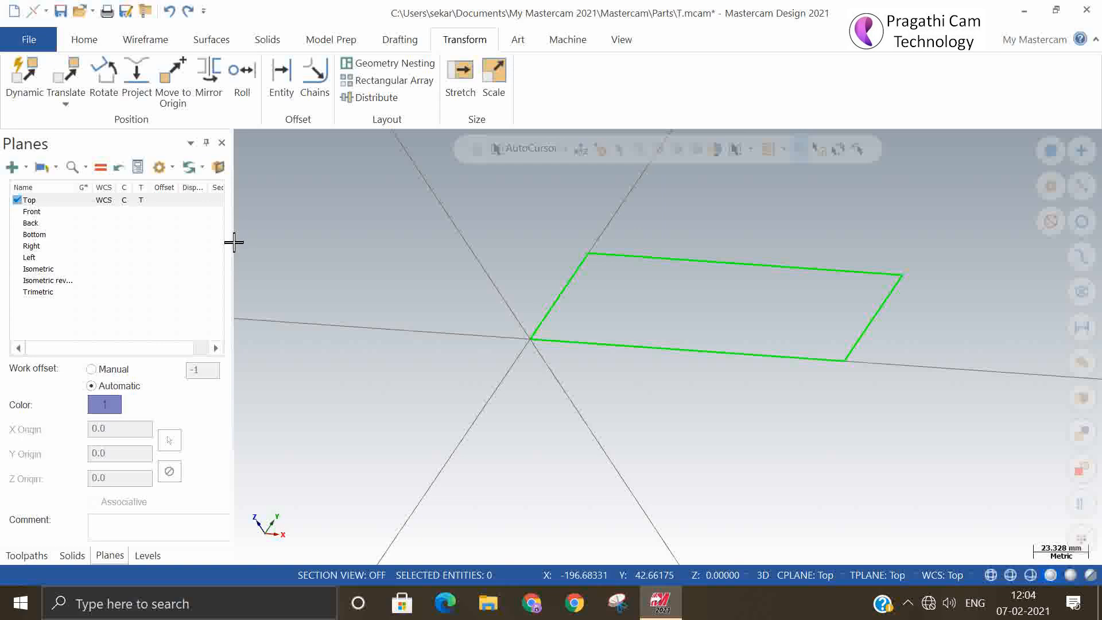
- Select the rectangle's four edges, return to the Top (WCS) view, and clear the selection
left_click(554, 342)
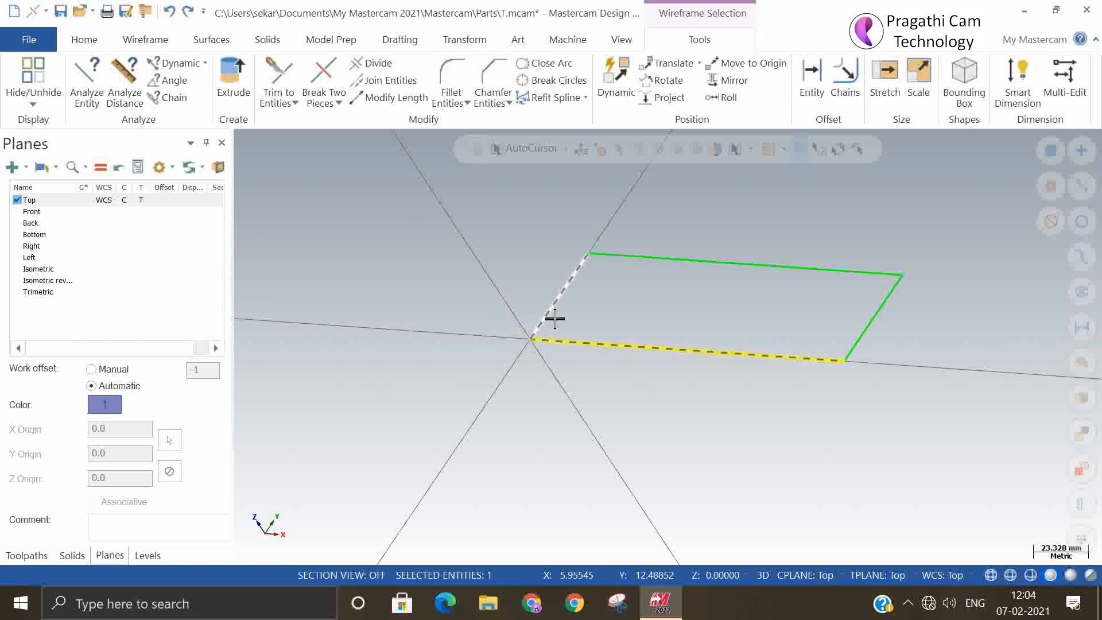
left_click(554, 315)
left_click(644, 259)
left_click(867, 324)
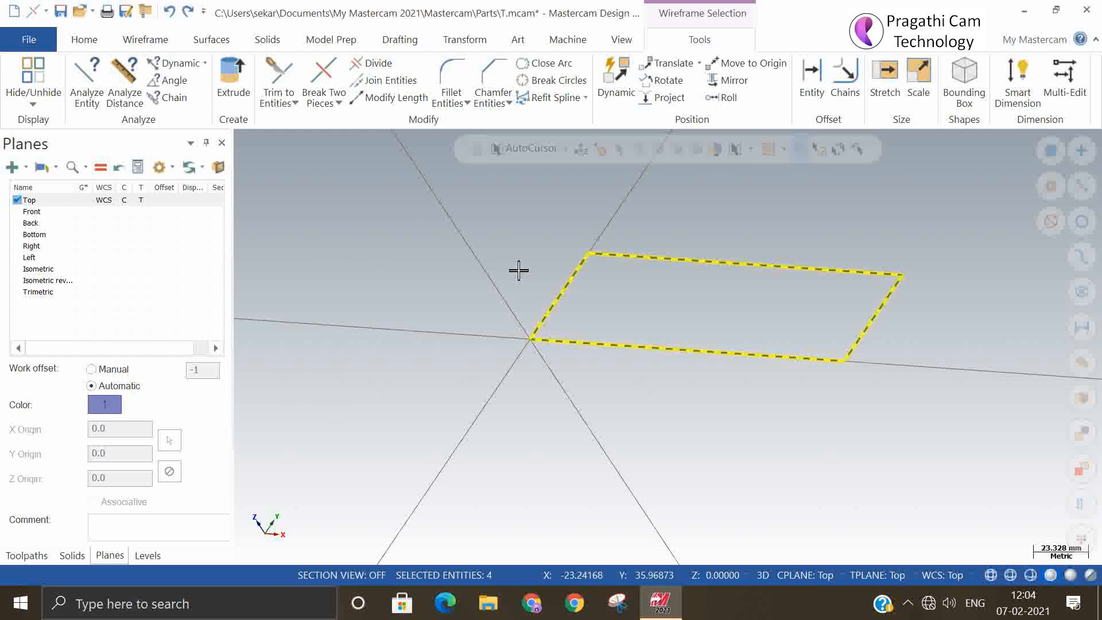
right_click(446, 190)
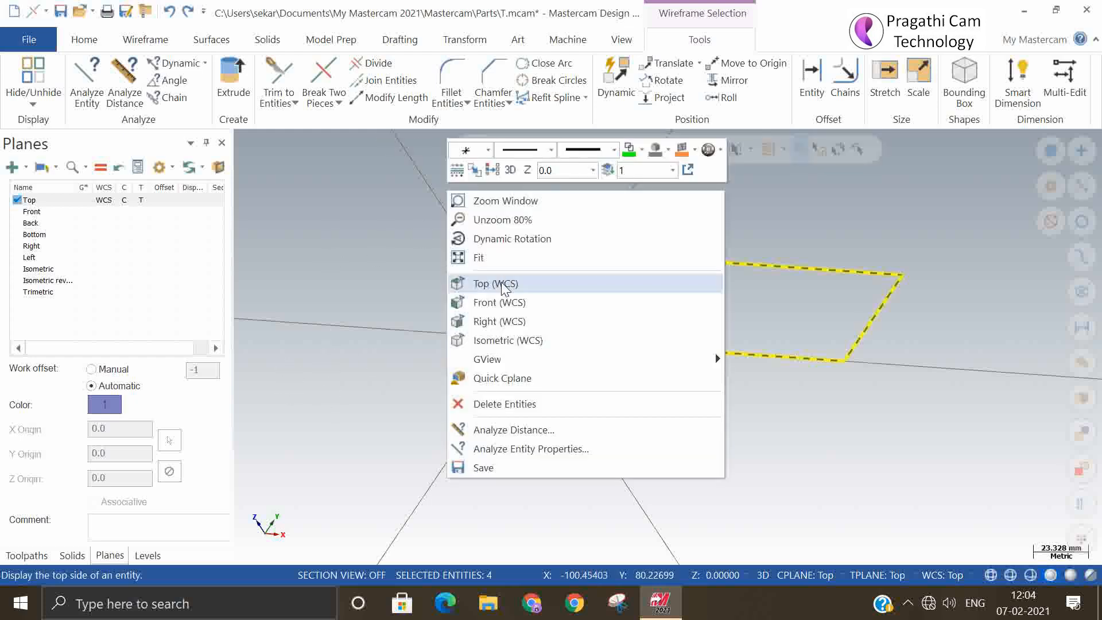
left_click(497, 283)
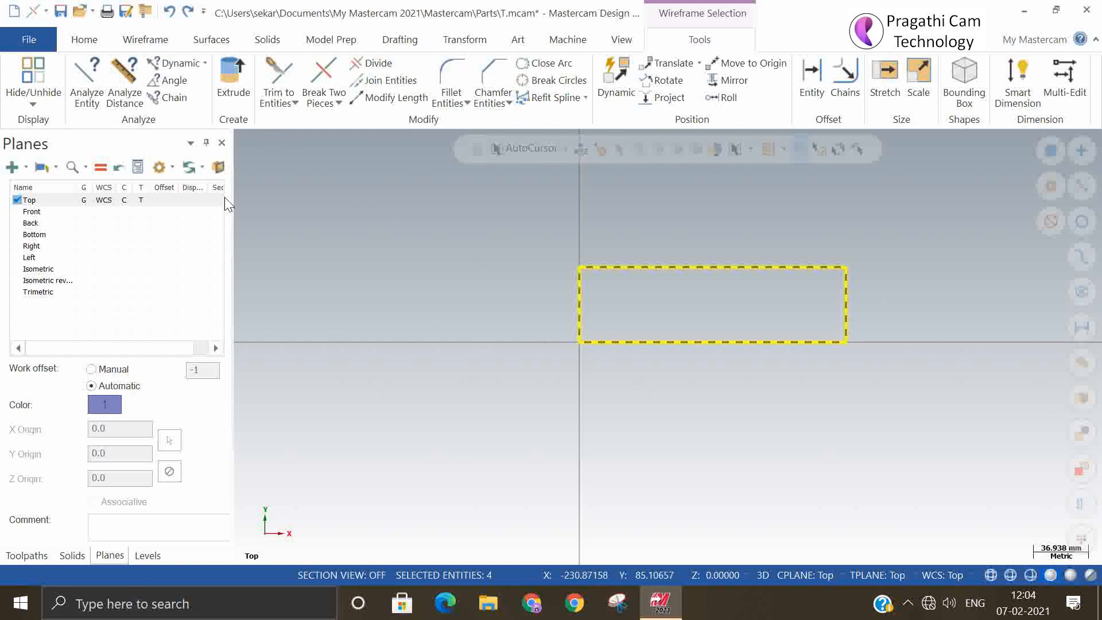
key("Escape")
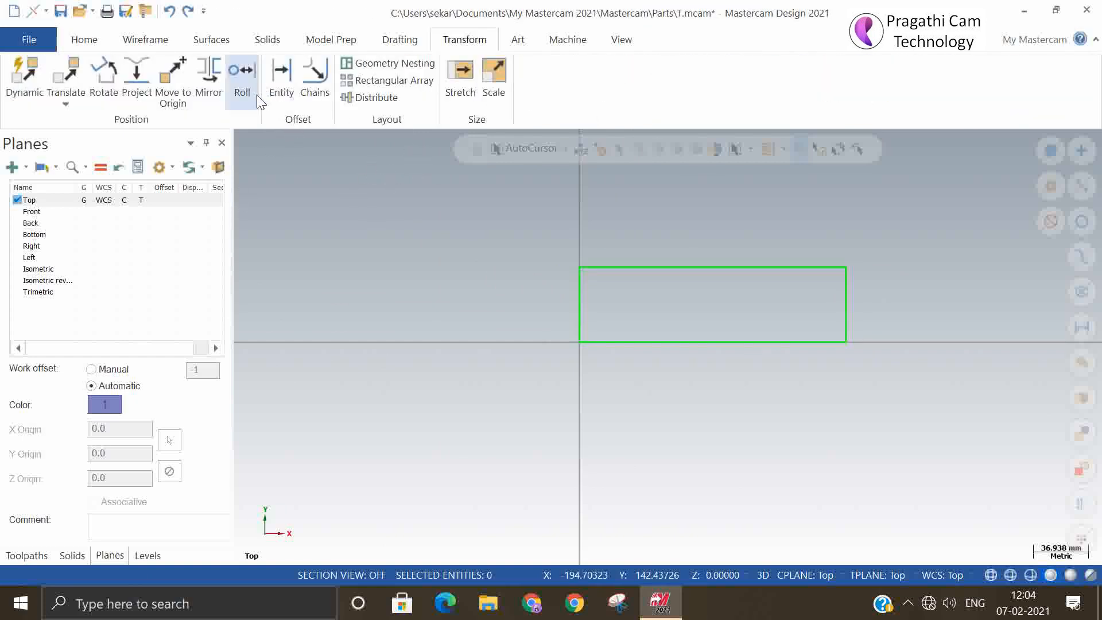
- Start new wireframe lettering with the text "Mastercam" and a letter height of 5
left_click(147, 40)
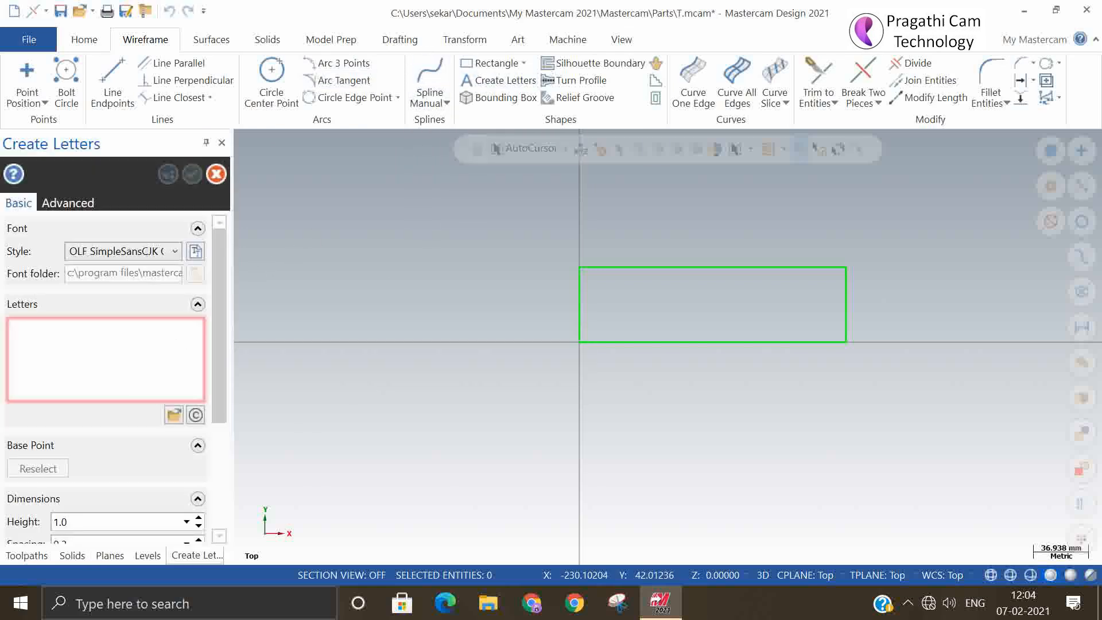
type("Mastercam")
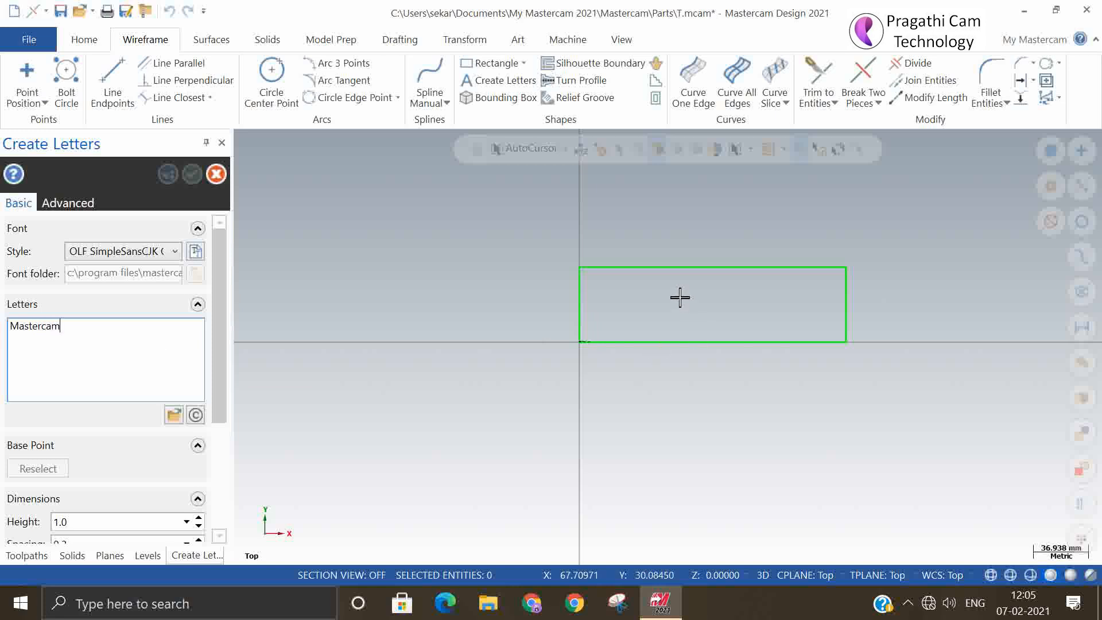
left_click(107, 515)
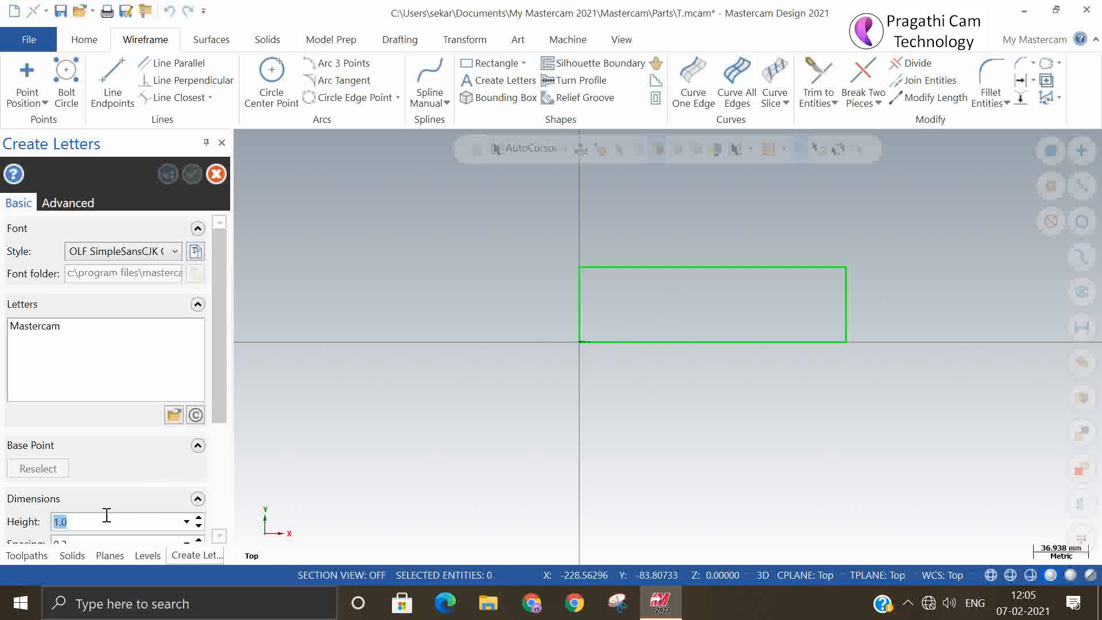
key("Tab")
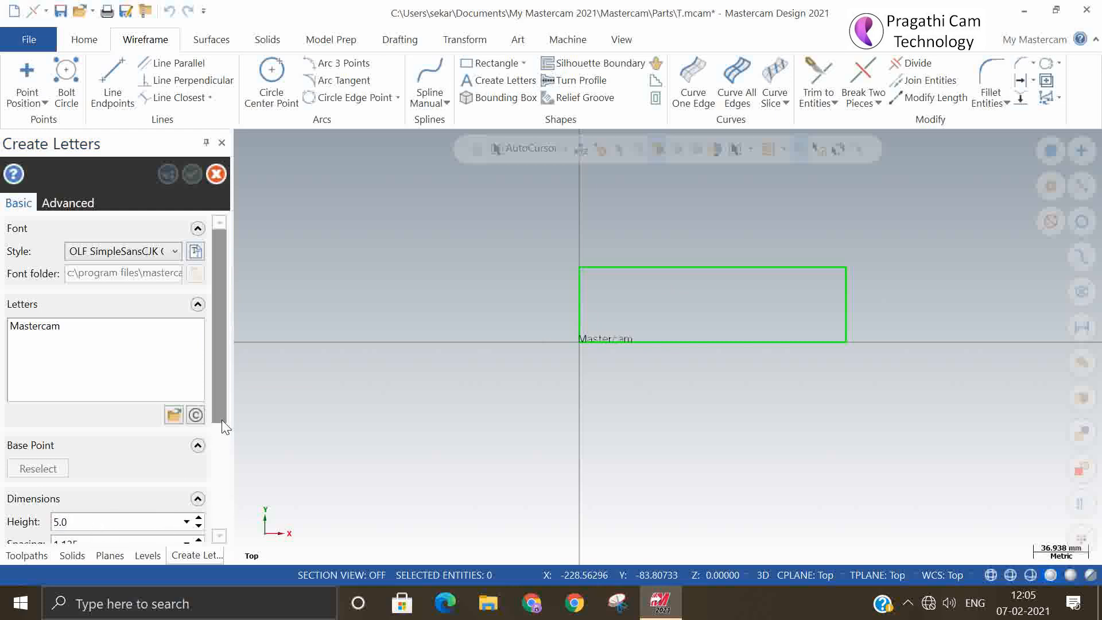
- Set the lettering's height to 10 with spacing 2.25 and place it horizontally inside the rectangle
scroll(221, 429, "down", 3)
left_click(92, 475)
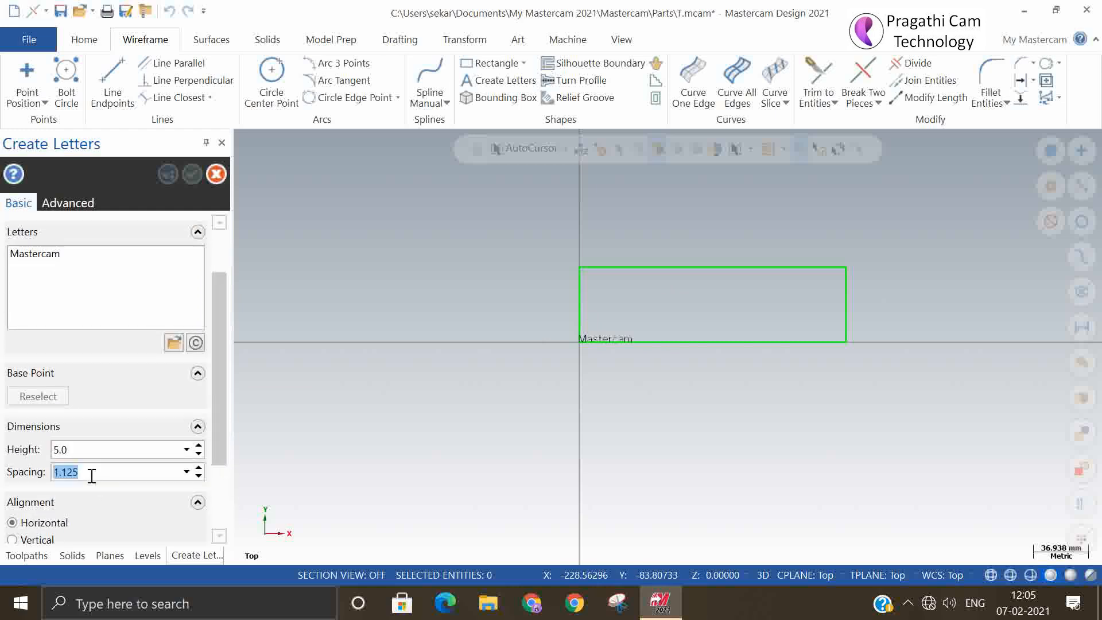
type("2")
key("Tab")
type("10")
key("Tab")
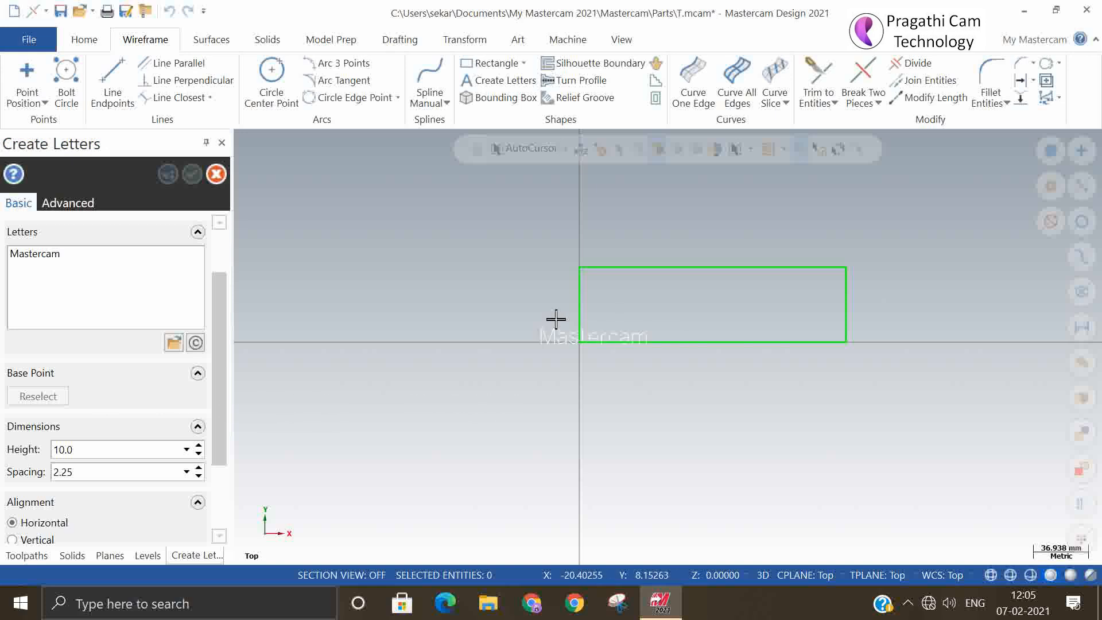
left_click(648, 311)
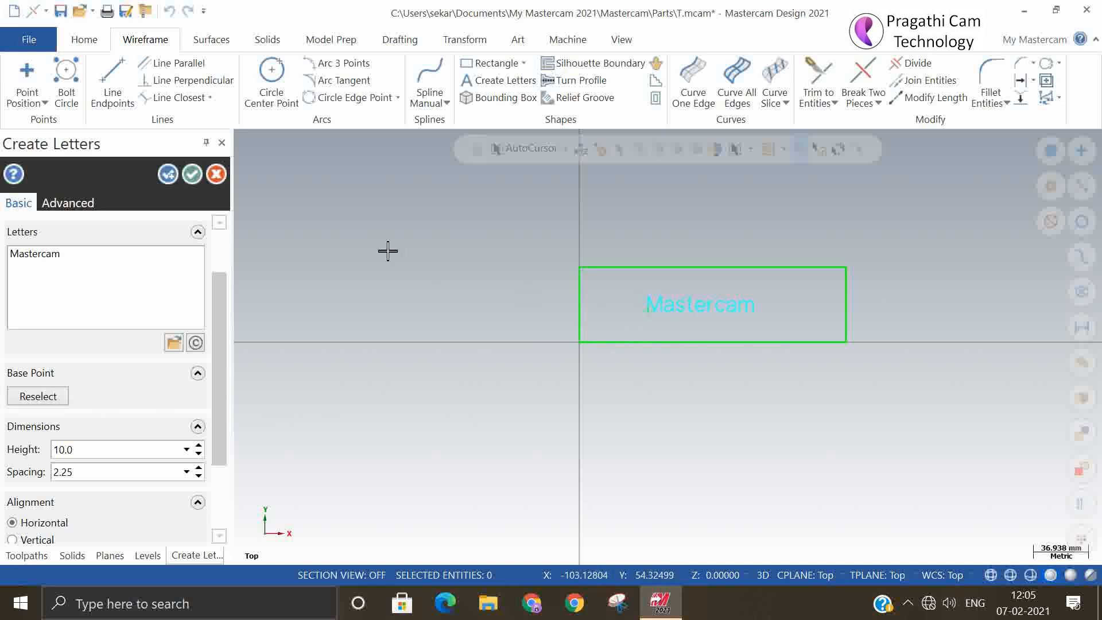
left_click(189, 176)
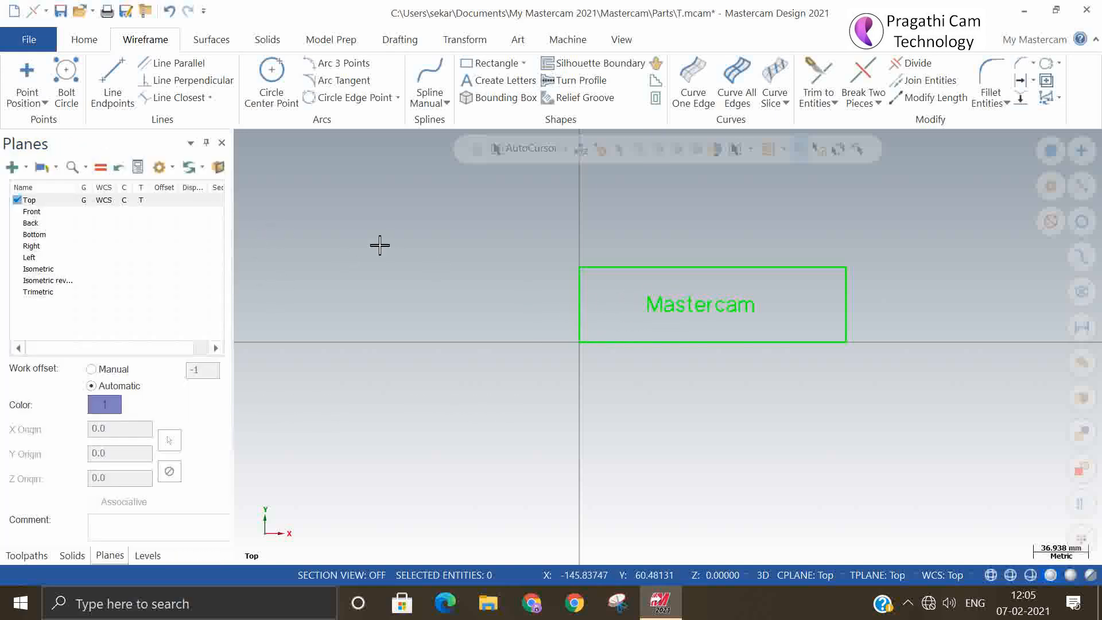
- In the Isometric (WCS) view, select the rectangle and lettering for a Project copy and set the projection depth to 50
right_click(409, 230)
left_click(483, 380)
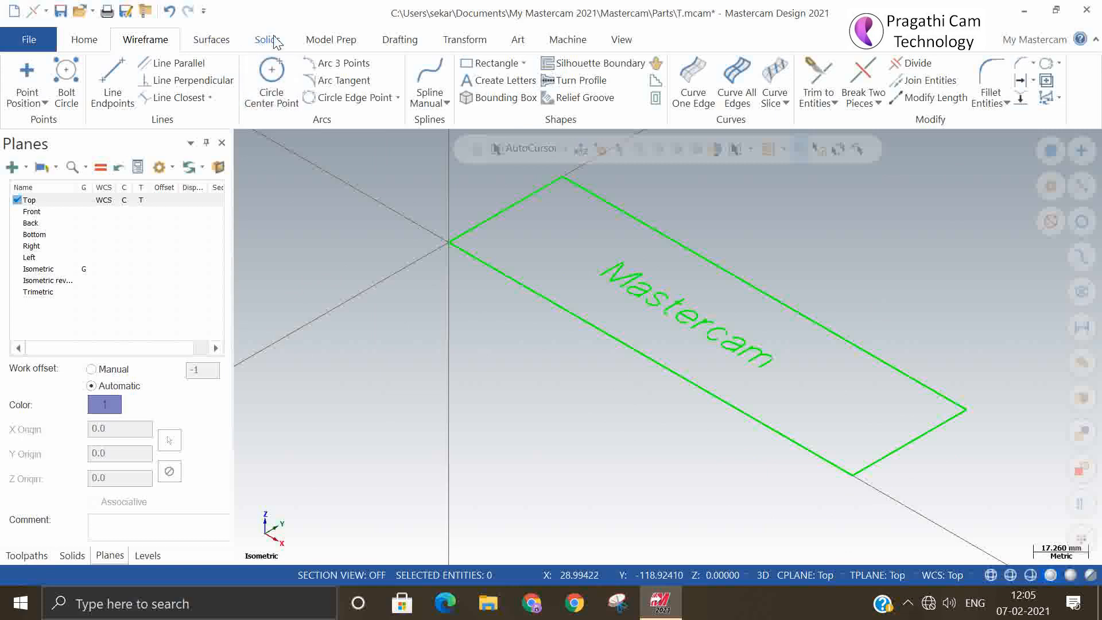
left_click(484, 44)
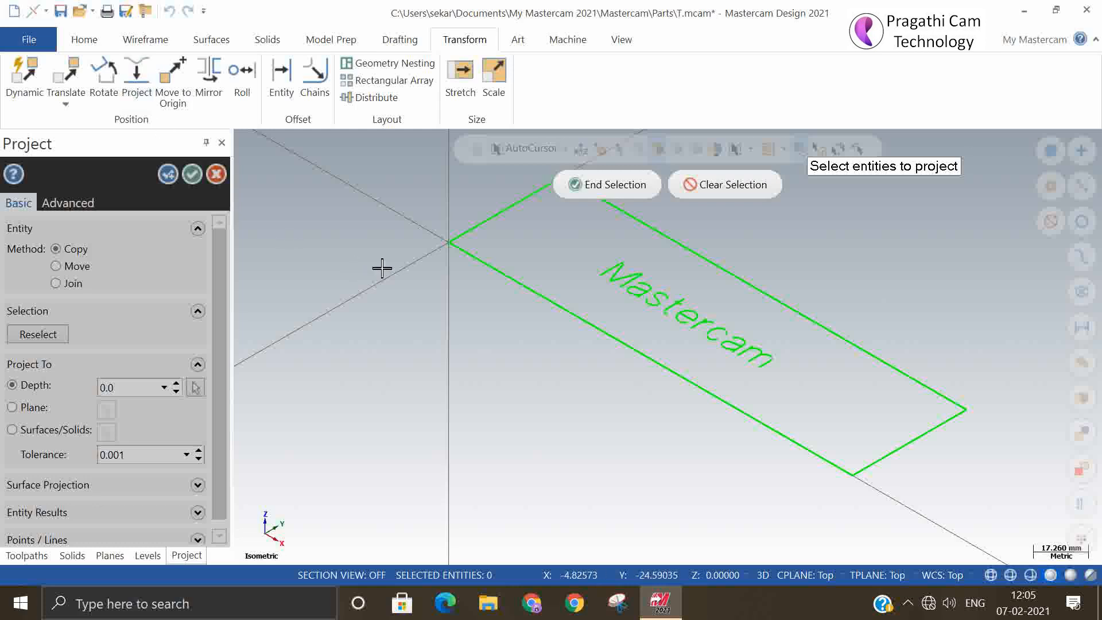
scroll(421, 295, "down", 3)
left_click_drag(457, 202, 742, 450)
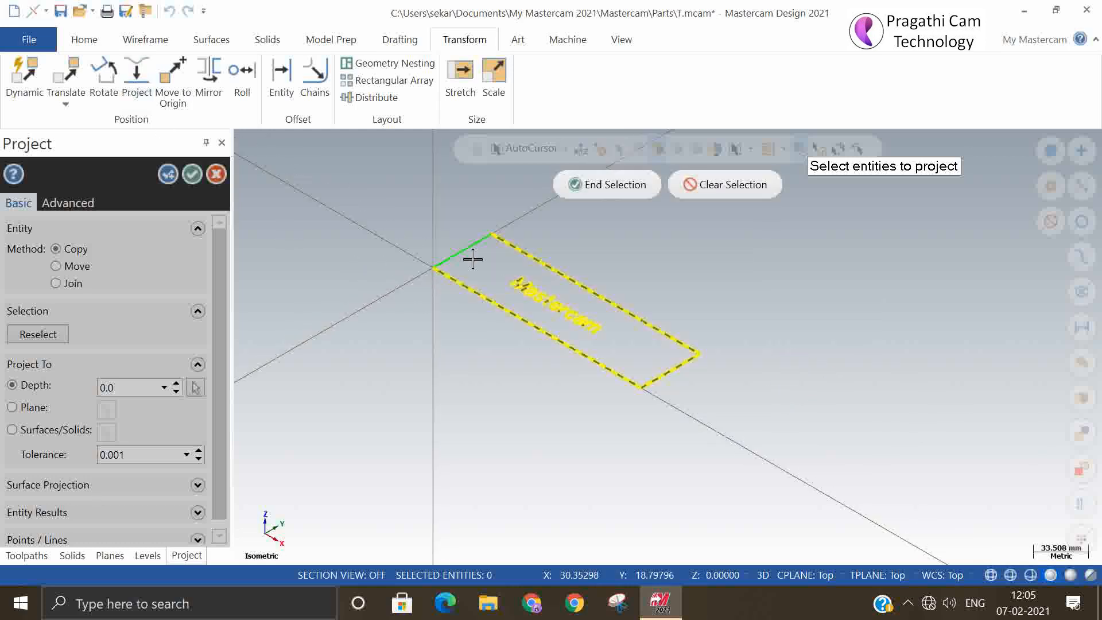
left_click(601, 184)
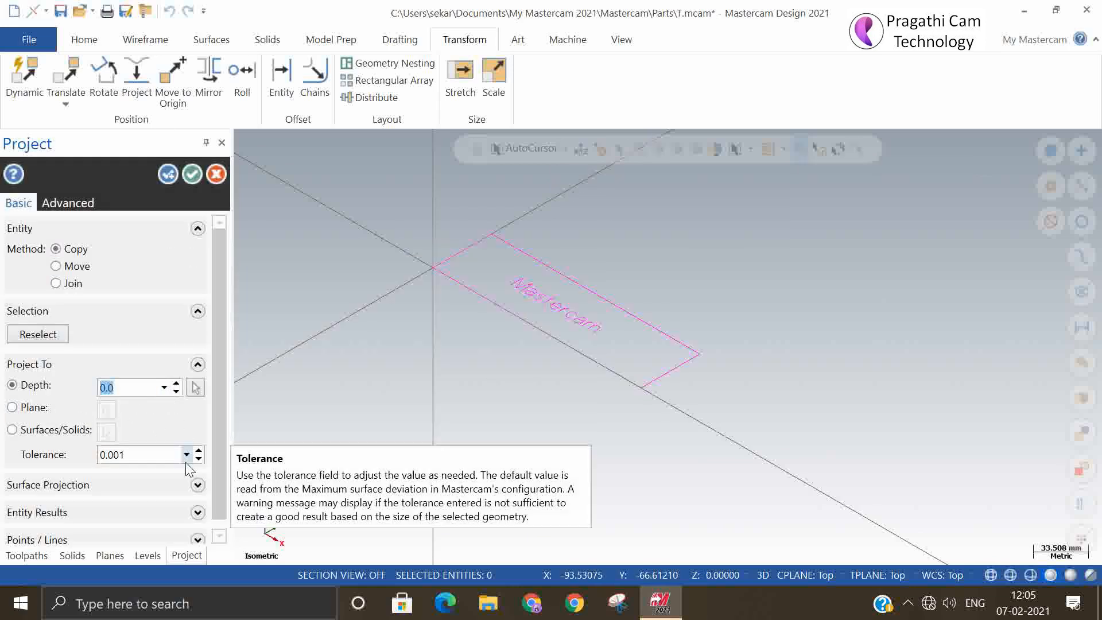
type("50")
key("Return")
- Change the projection target to a plane at Y 50 and apply the Project copy of the rectangle and lettering
left_click(12, 408)
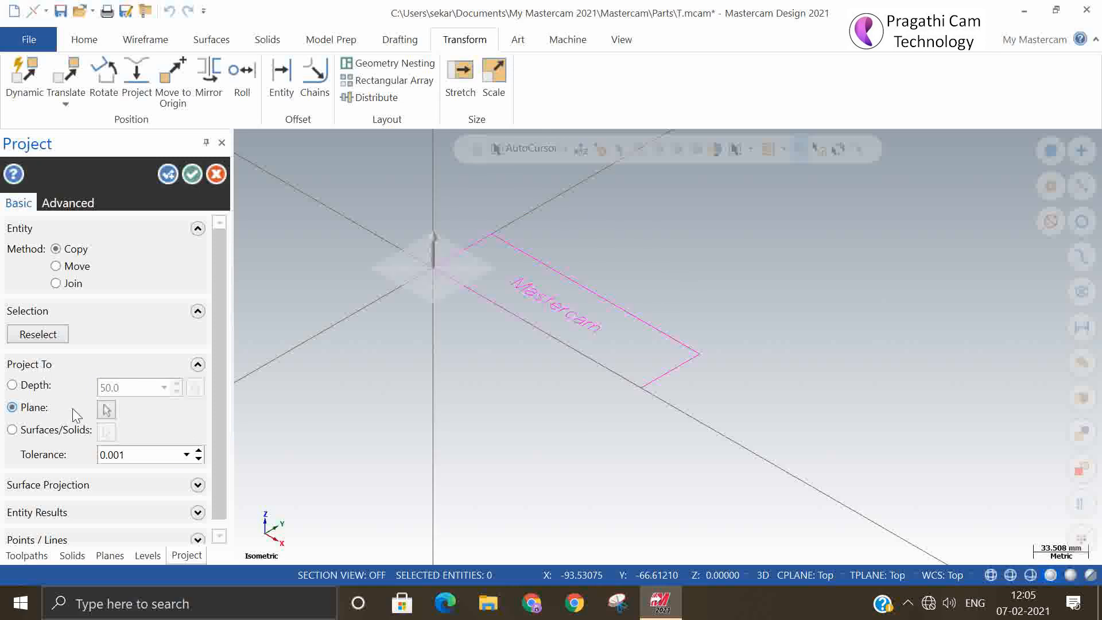
left_click(106, 410)
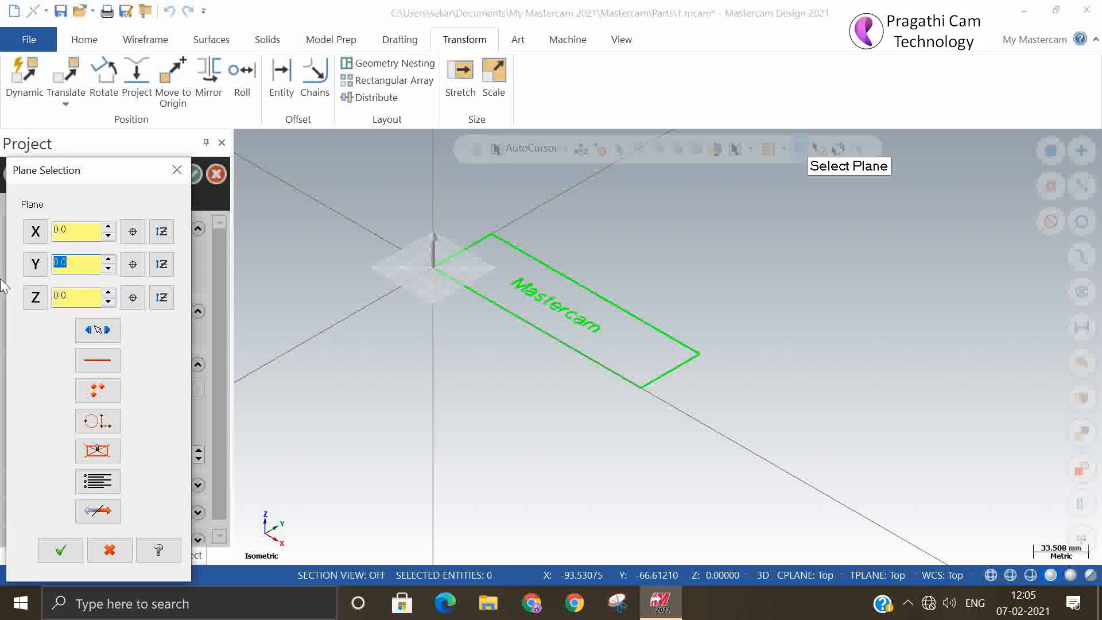
key("Return")
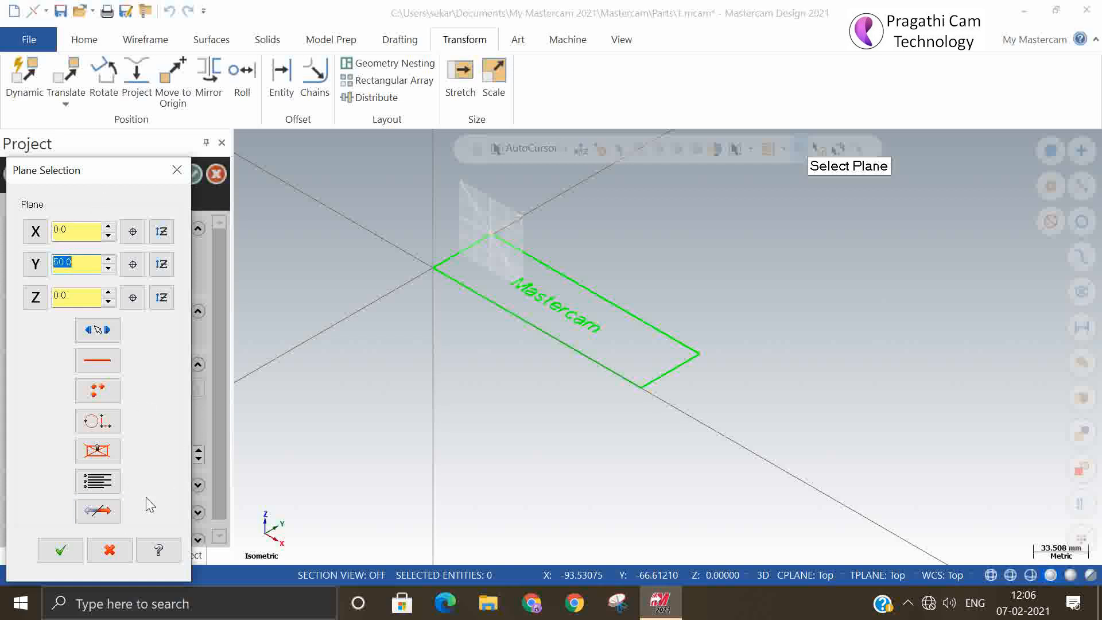
left_click(61, 550)
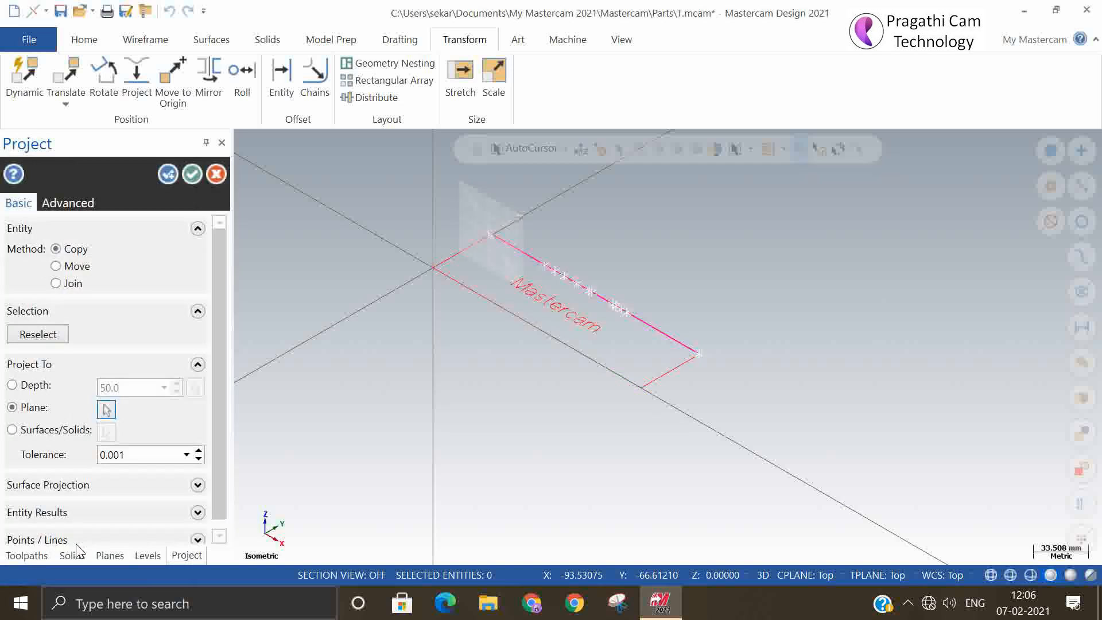
scroll(677, 384, "up", 1)
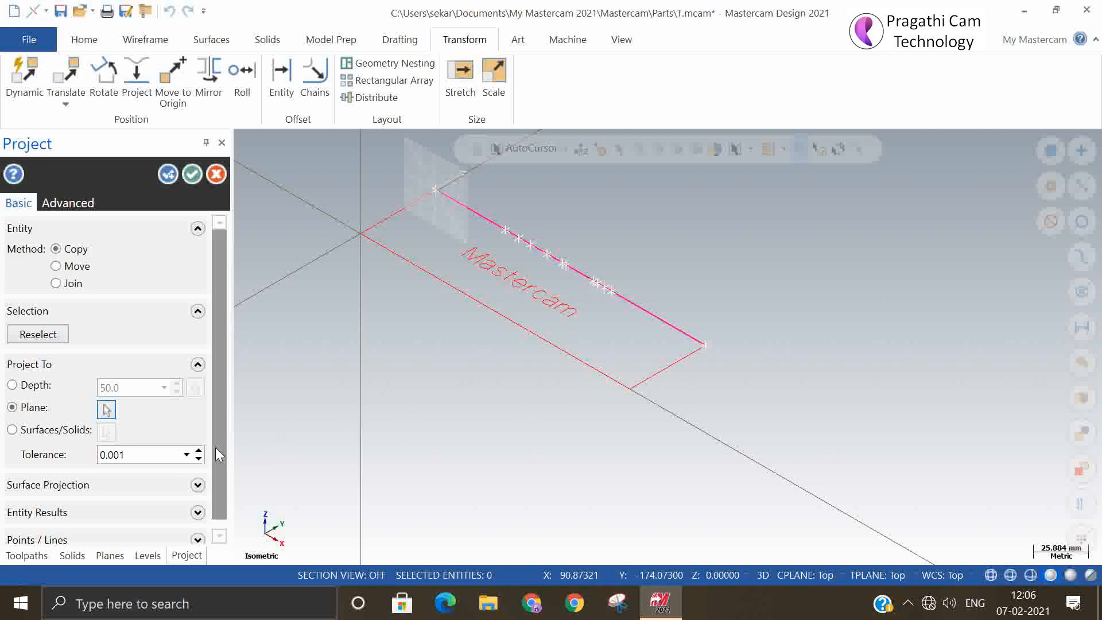
scroll(222, 453, "down", 1)
left_click(168, 174)
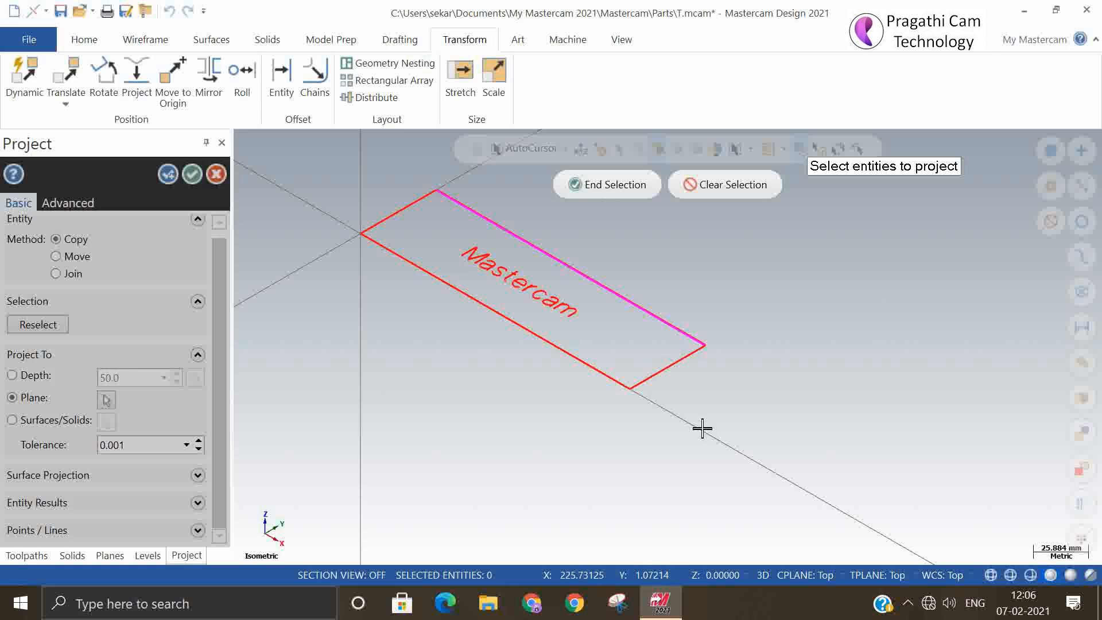
- End the Project command, undo the projection, and delete the rectangle and lettering
middle_click_drag(701, 429, 695, 400)
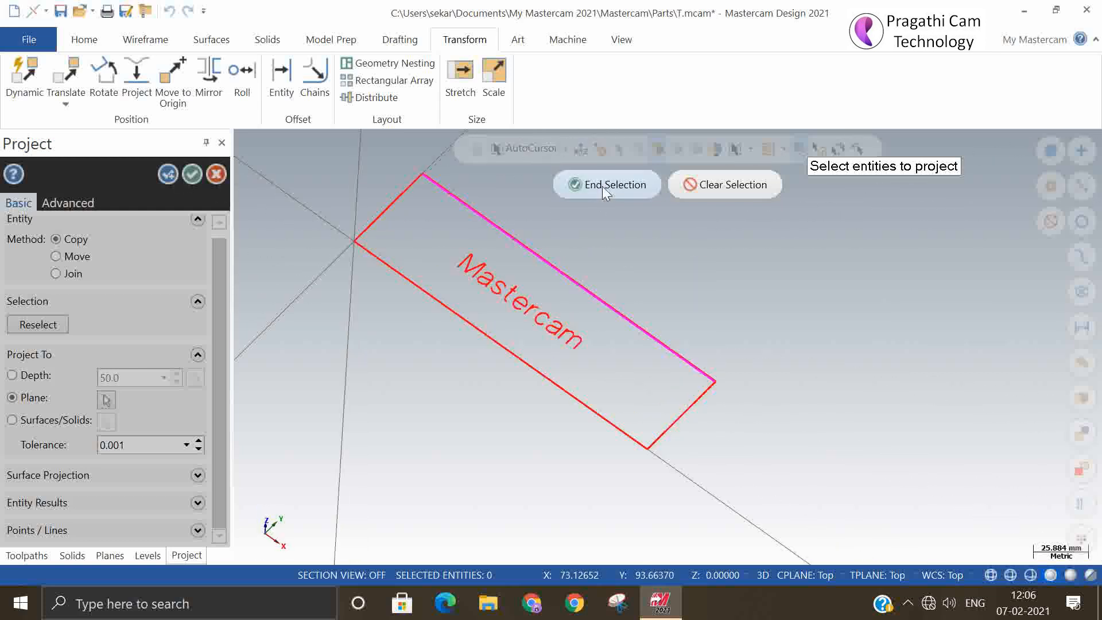
middle_click_drag(769, 383, 772, 351)
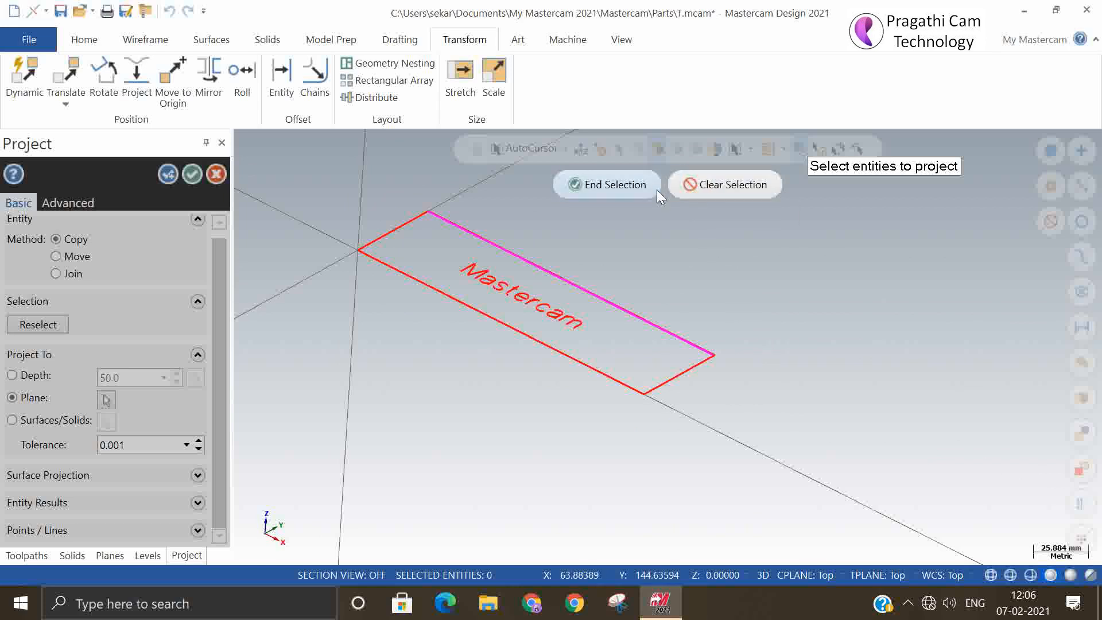
left_click(636, 185)
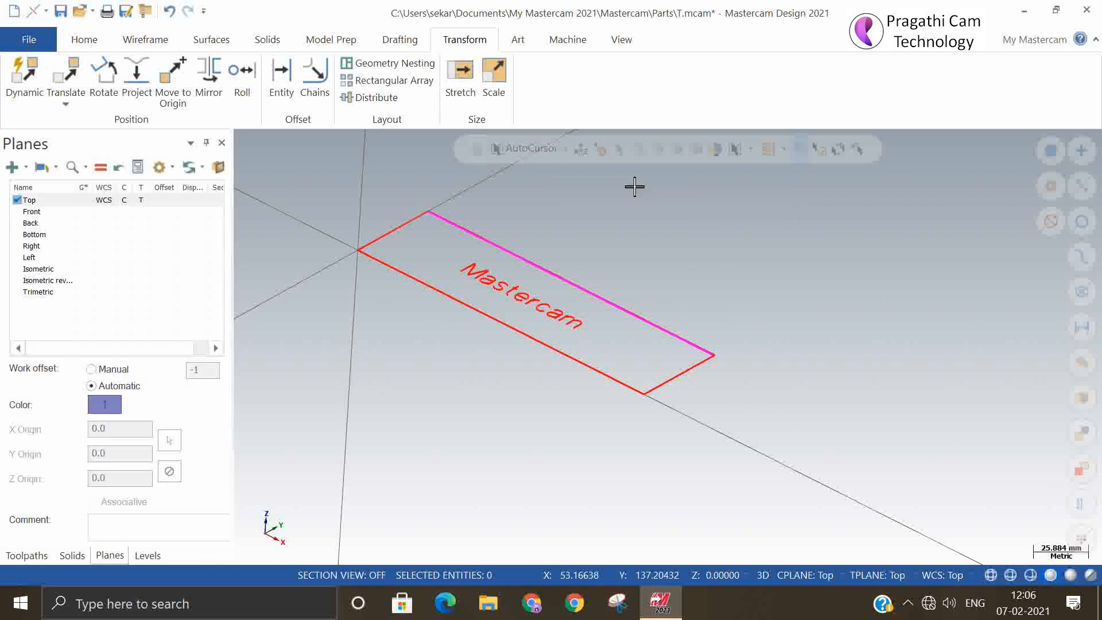
left_click(169, 11)
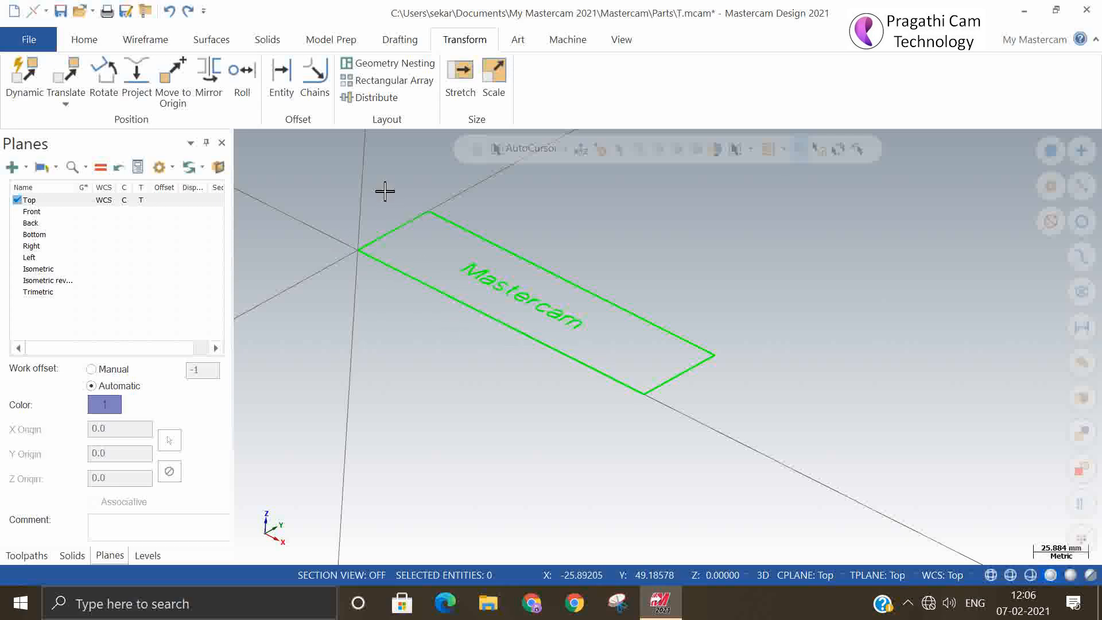
left_click_drag(334, 169, 810, 492)
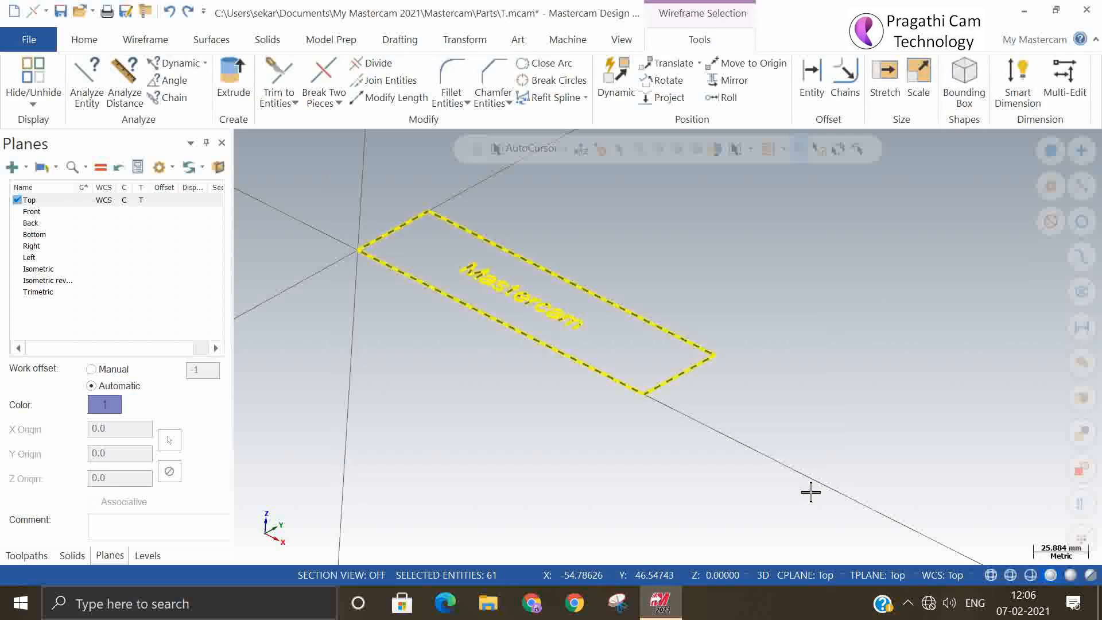
key("Delete")
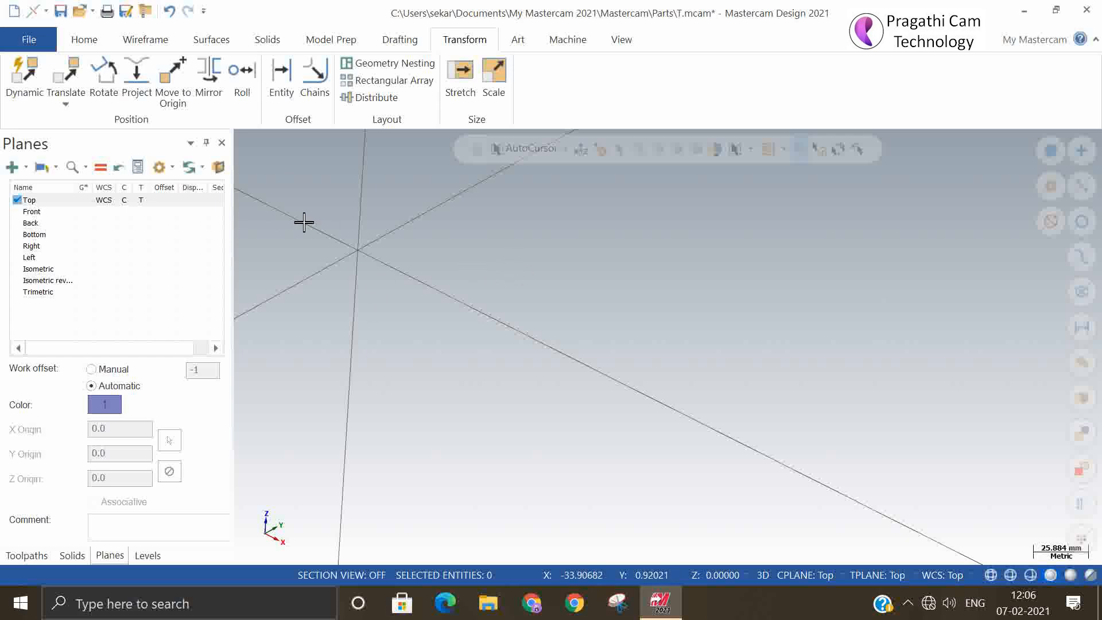
- Switch to the Front (WCS) view and set the construction plane to Front
right_click(502, 250)
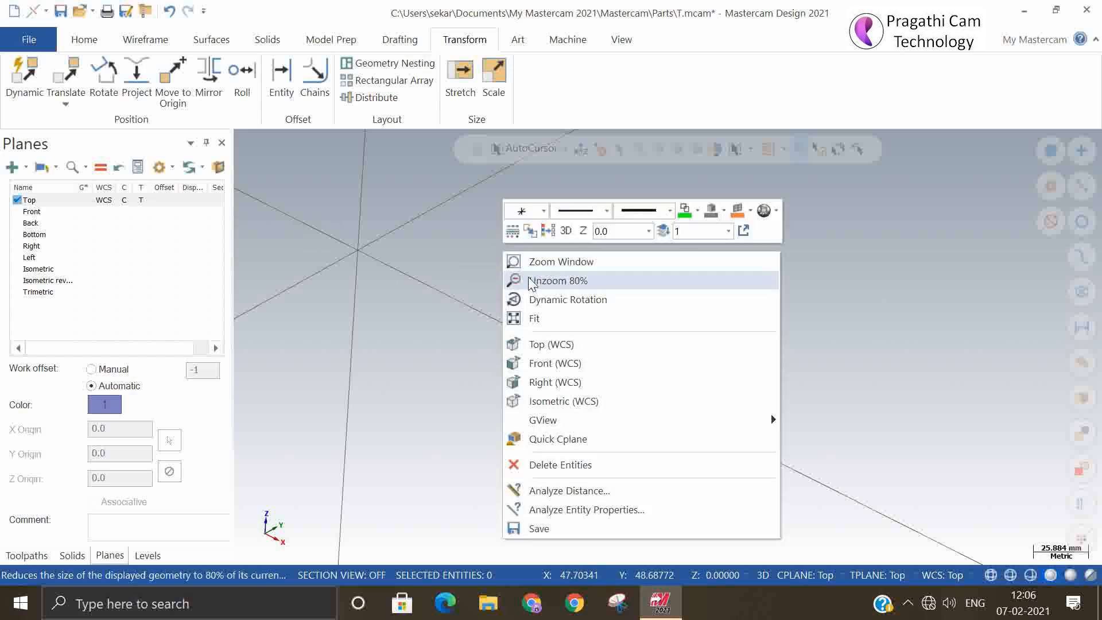
left_click(564, 364)
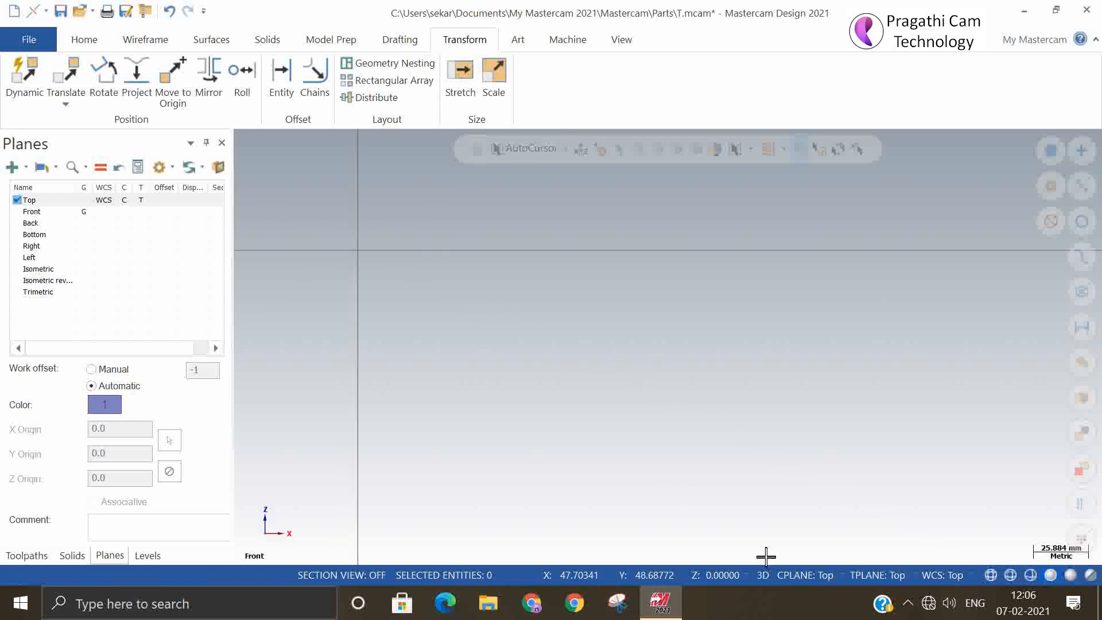
left_click(790, 575)
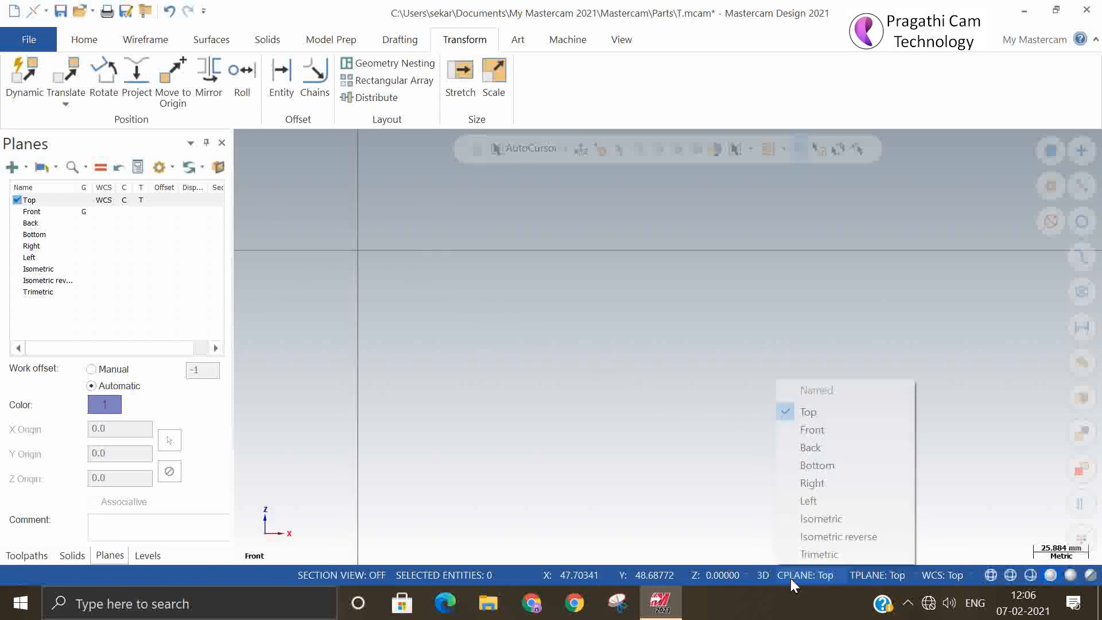
left_click(810, 430)
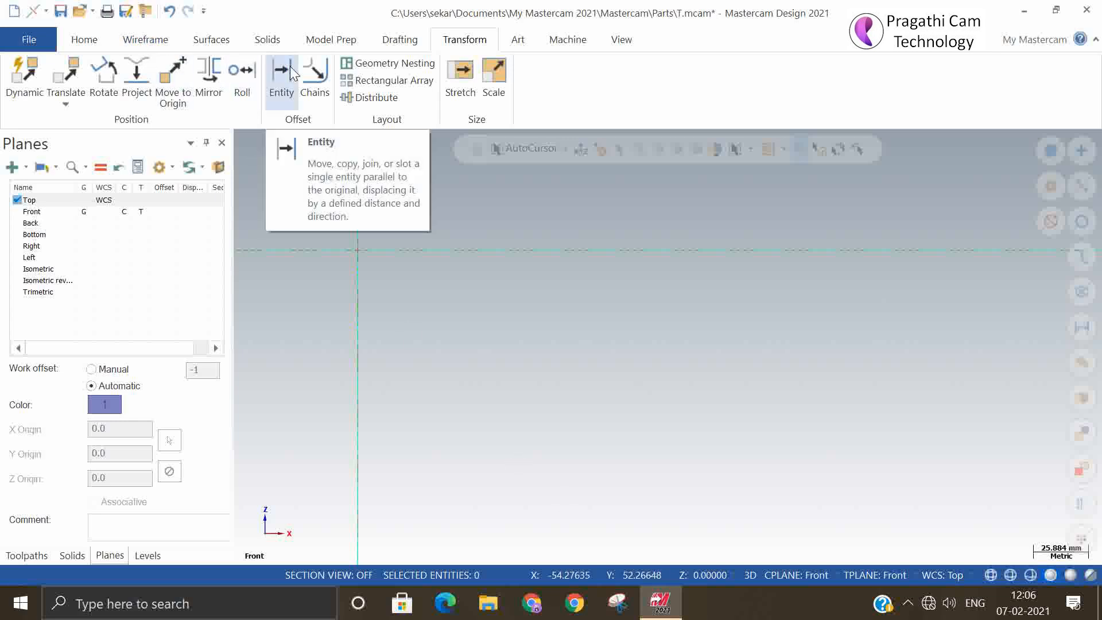
- Draw a wavy manual spline through four points, starting at the origin, on the Front plane
left_click(143, 40)
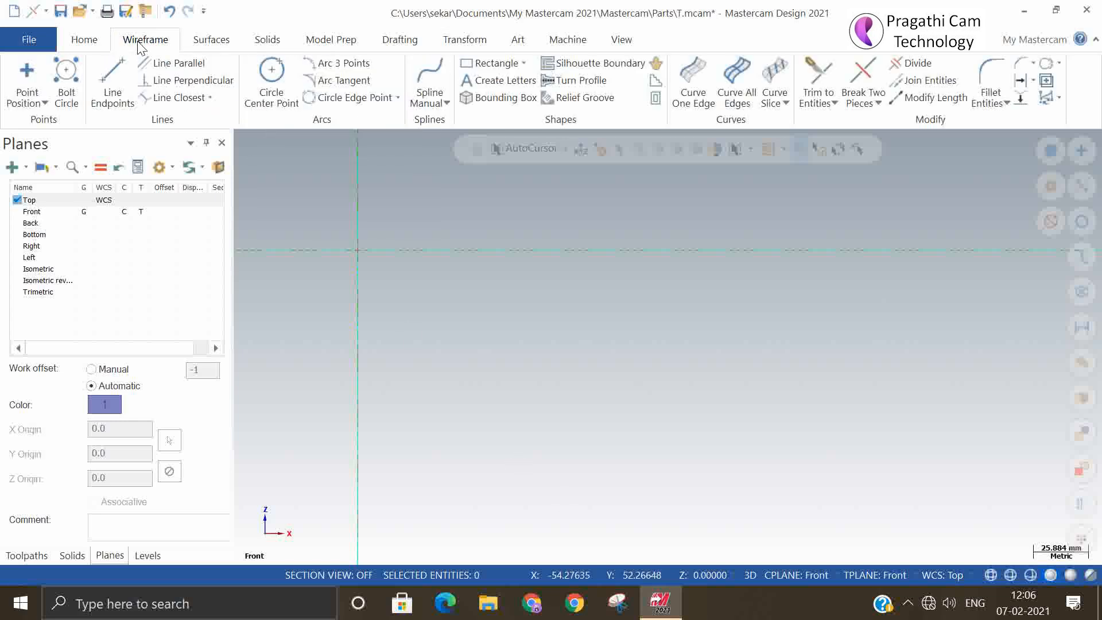
left_click(418, 71)
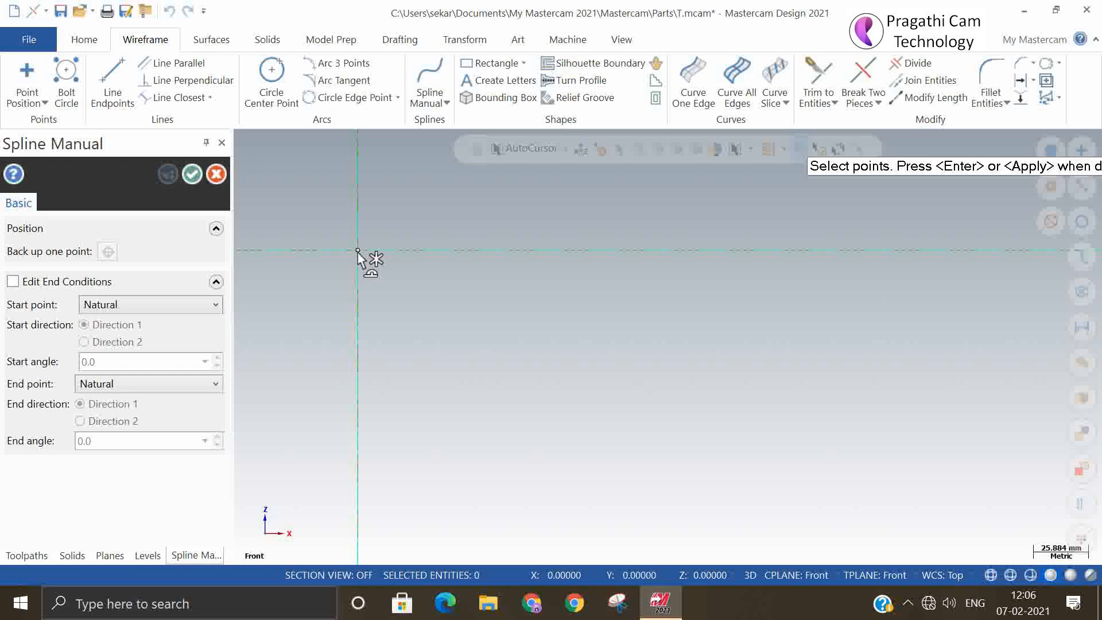
left_click(357, 251)
left_click(464, 191)
left_click(659, 278)
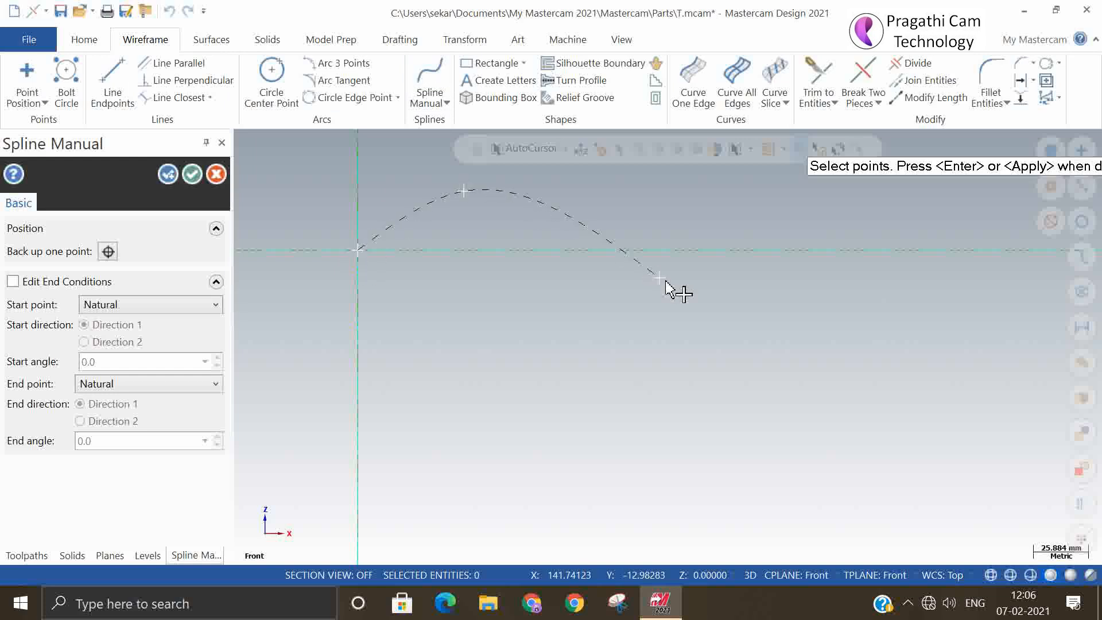
left_click(849, 231)
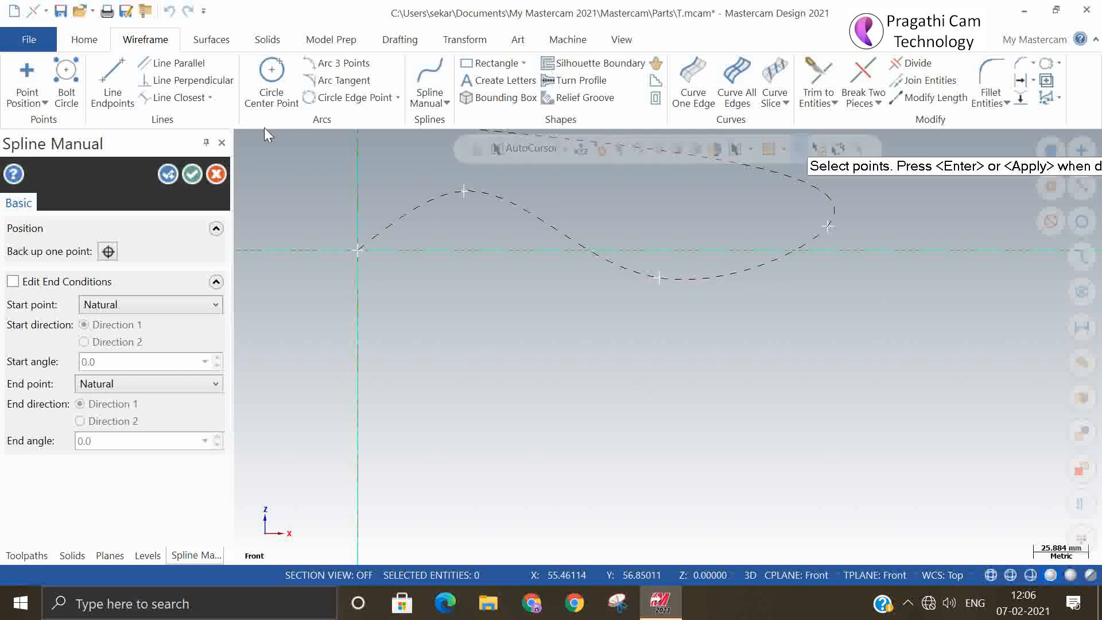
key("alt+l")
key("Return")
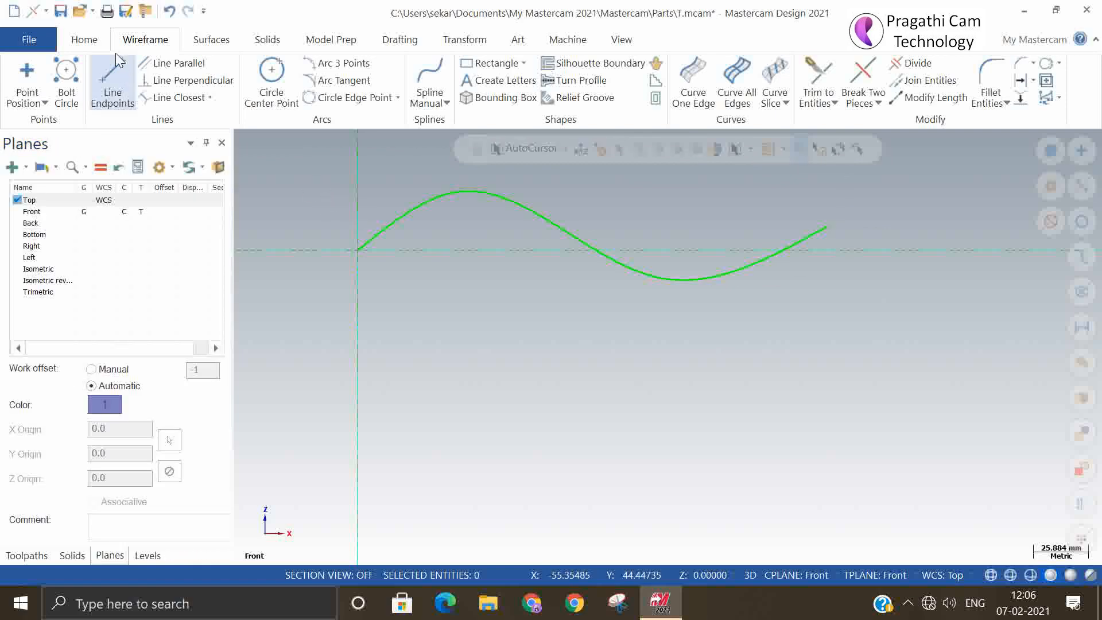
- Create a draft surface from the wavy spline with a length of 100 mm on the defined side
left_click(212, 40)
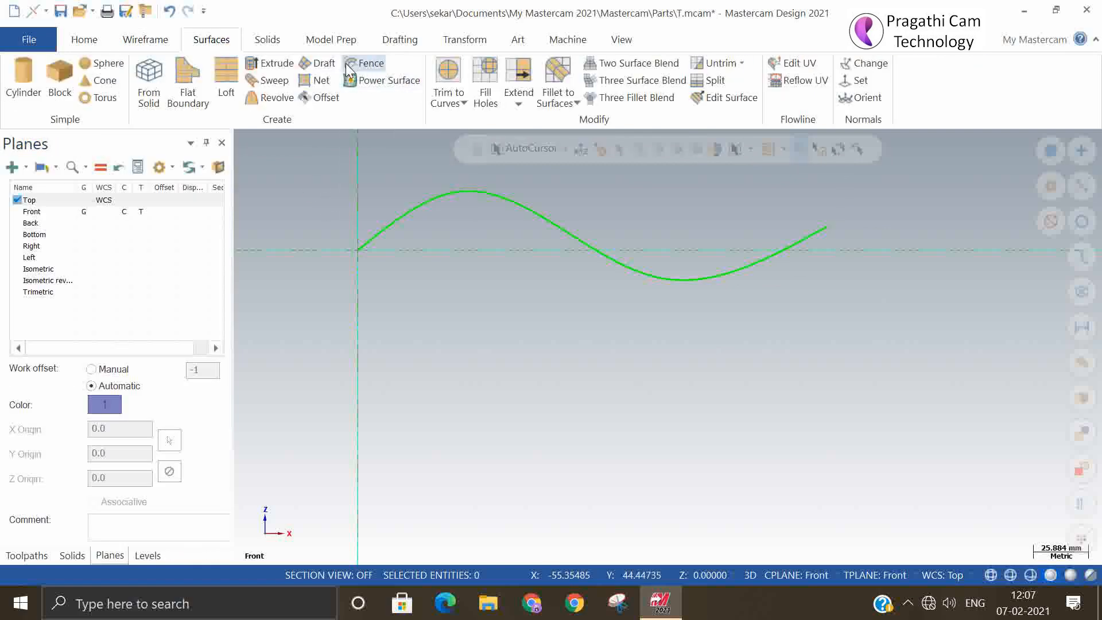
left_click(315, 63)
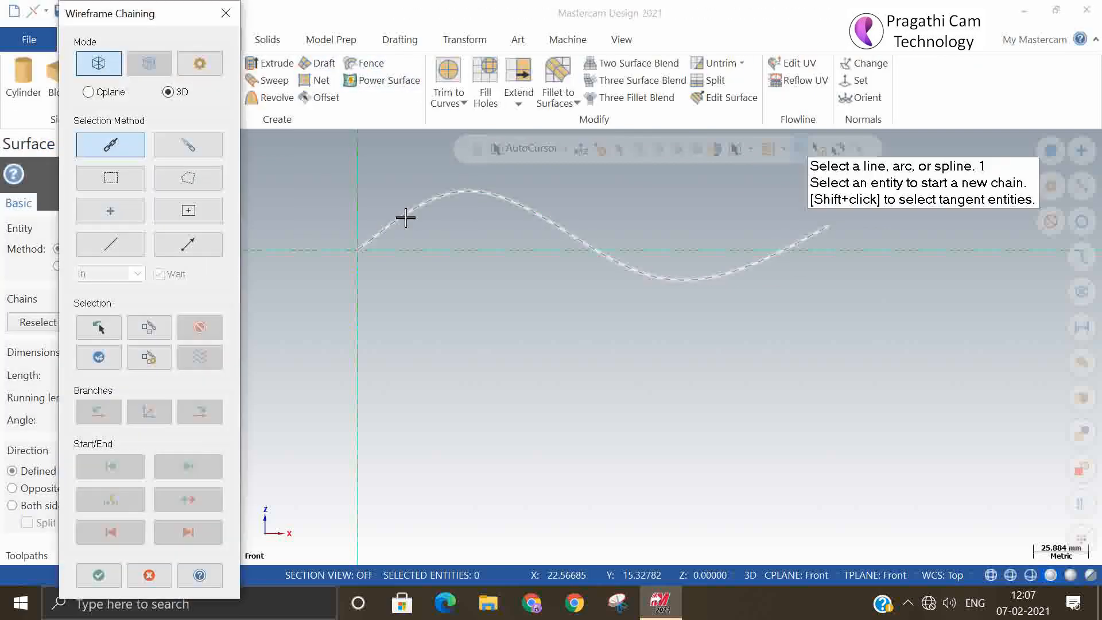
left_click(407, 211)
left_click(99, 574)
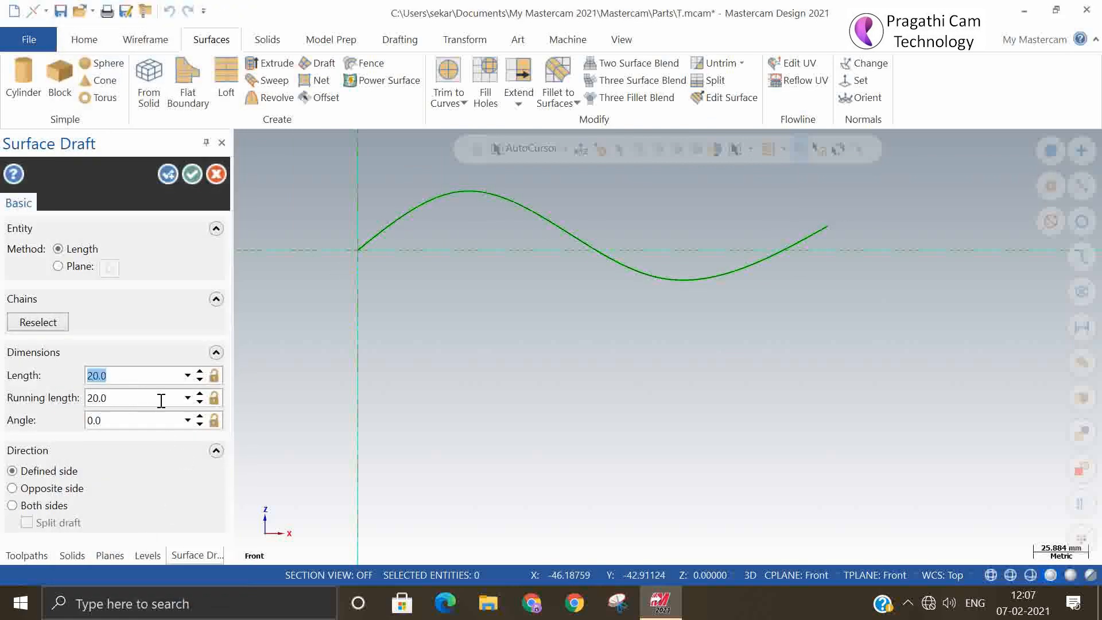
type("100")
key("Return")
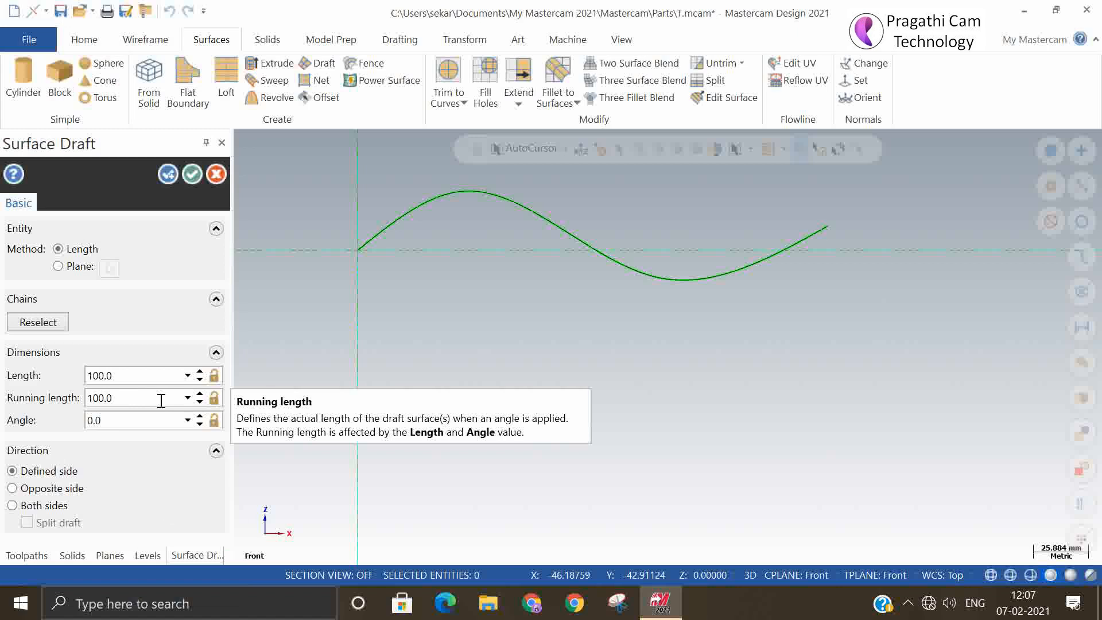
left_click(192, 174)
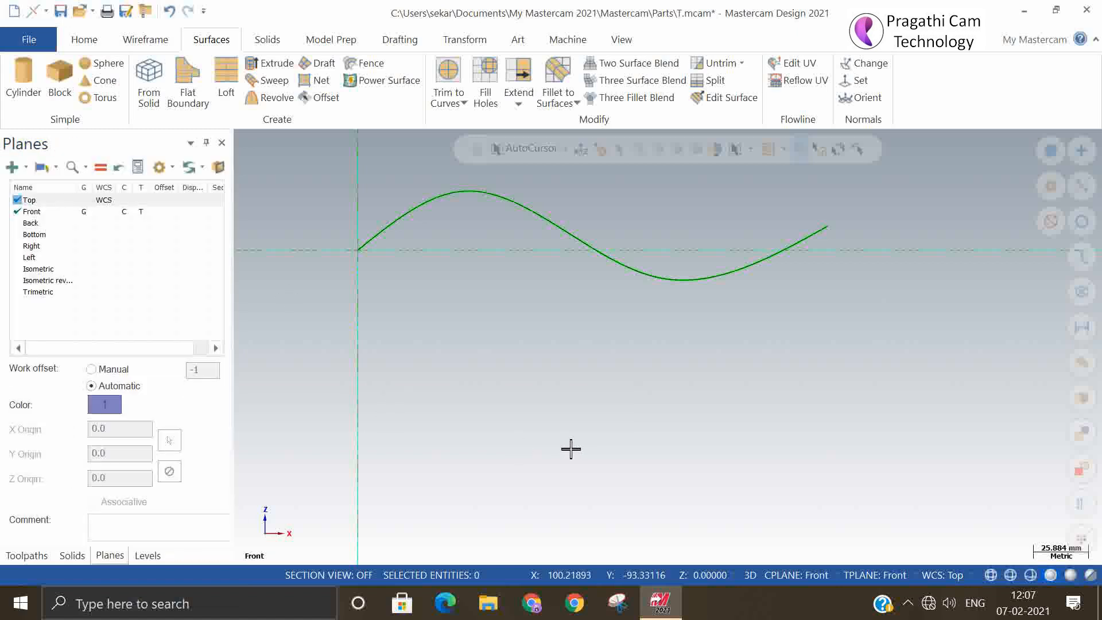
middle_click_drag(571, 451, 531, 499)
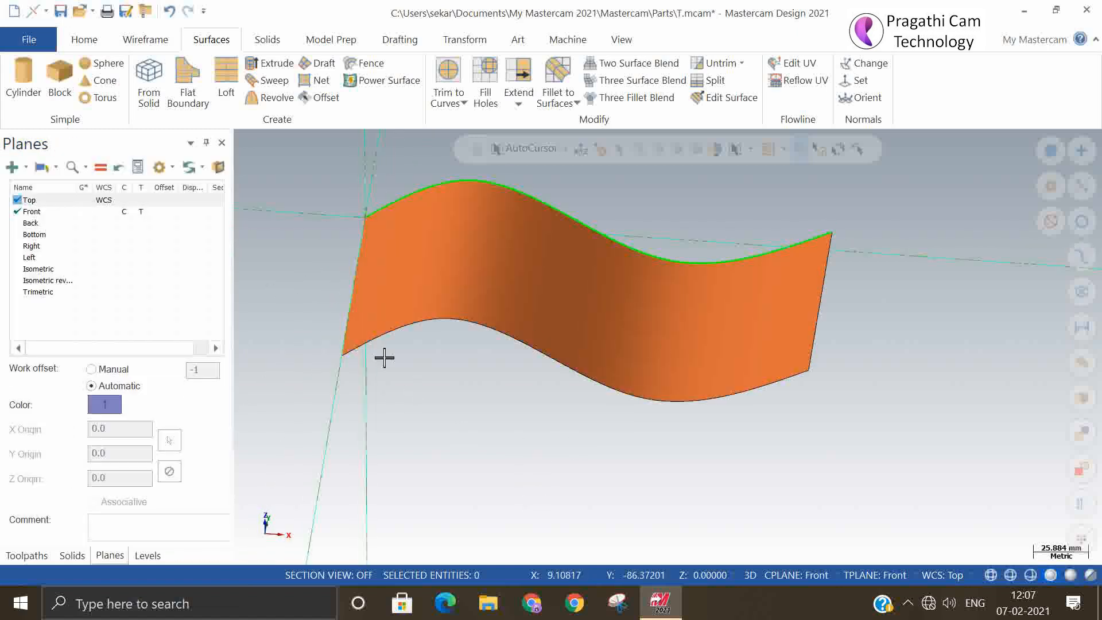
- Set the construction plane and view to Top, with the Z depth at 100
right_click(945, 334)
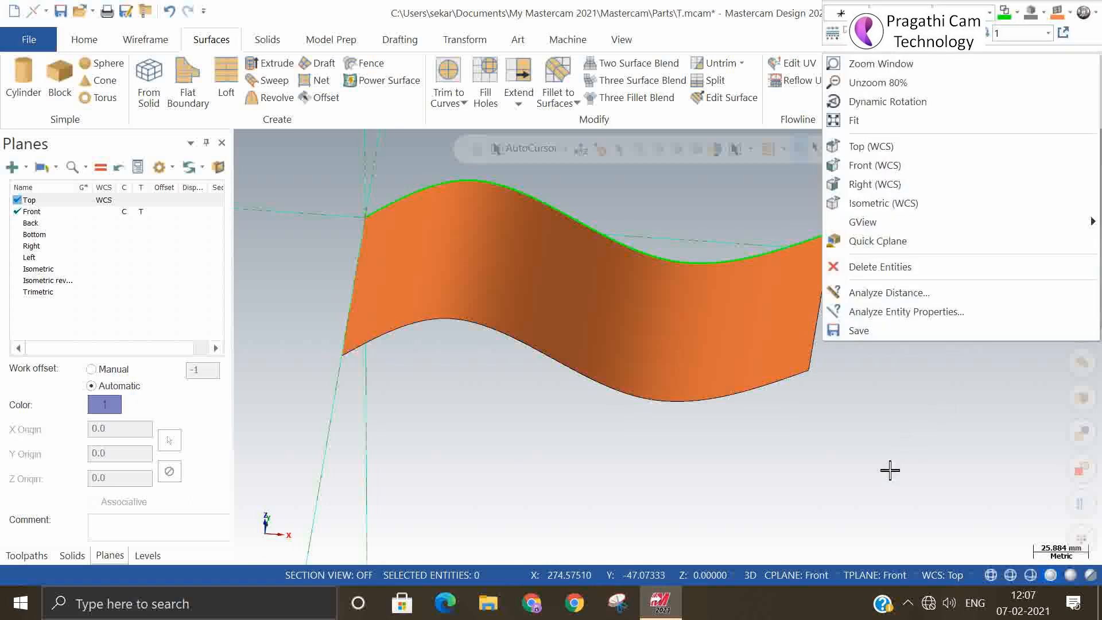
left_click(782, 575)
left_click(781, 575)
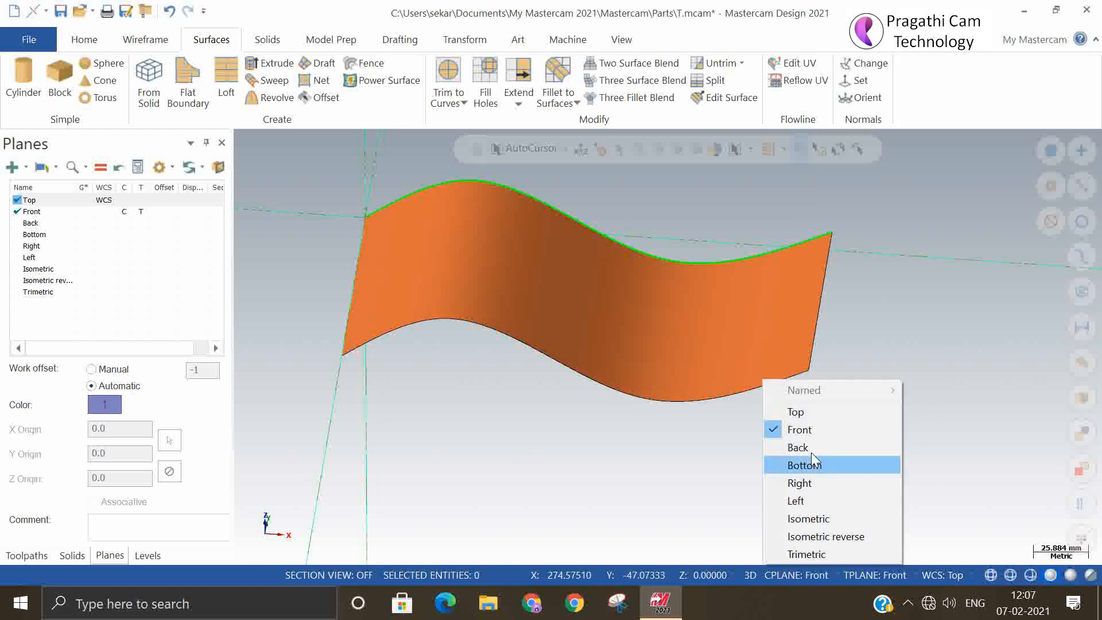
left_click(807, 410)
right_click(891, 392)
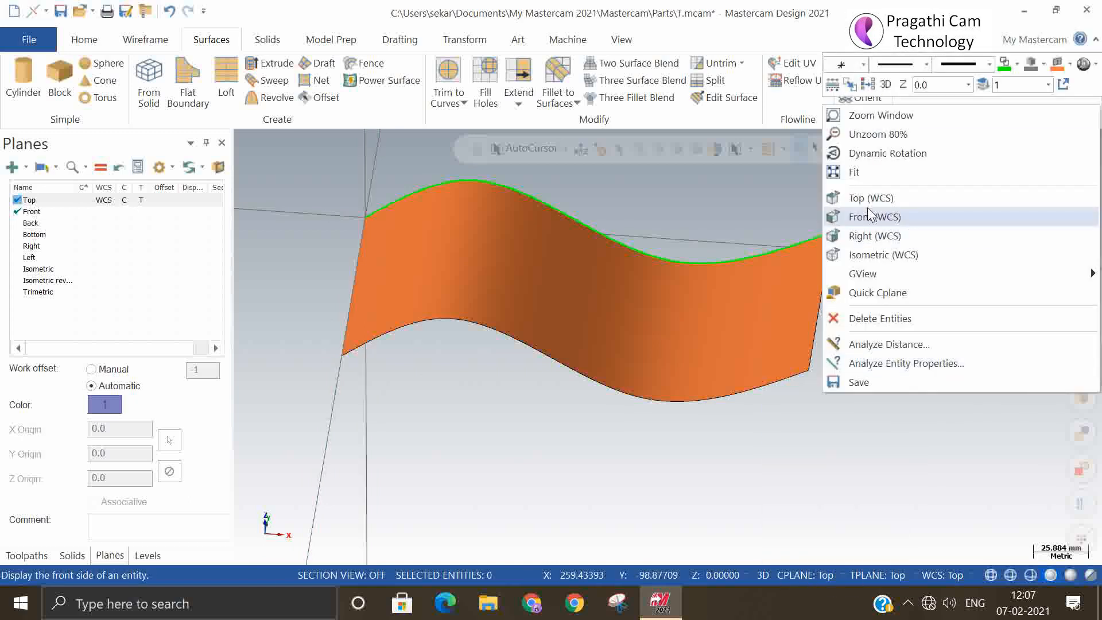
left_click(851, 205)
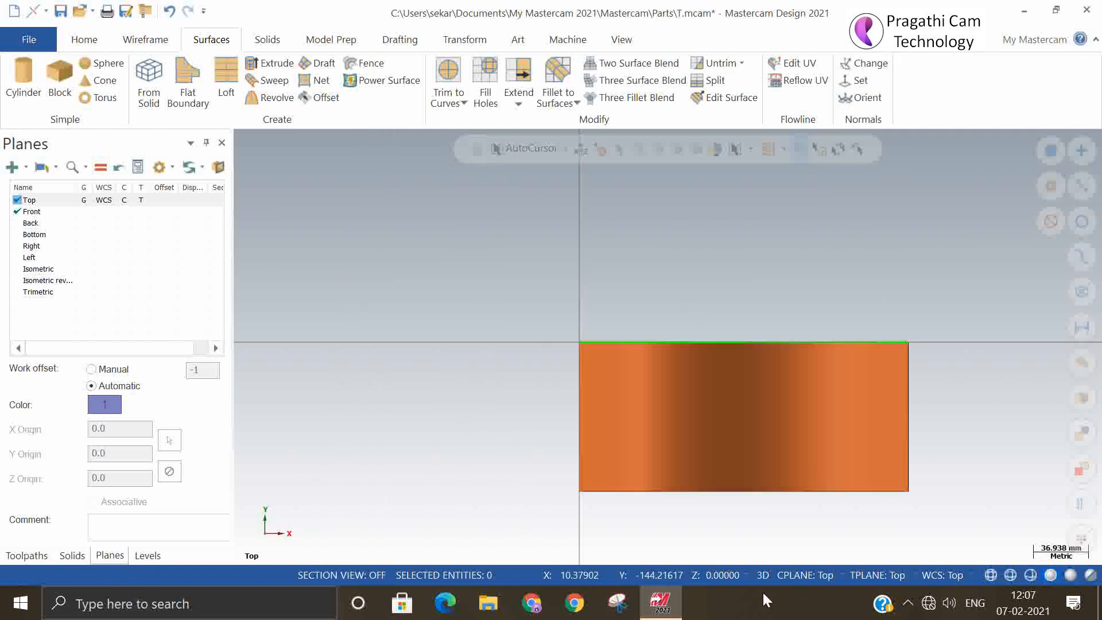
left_click(722, 575)
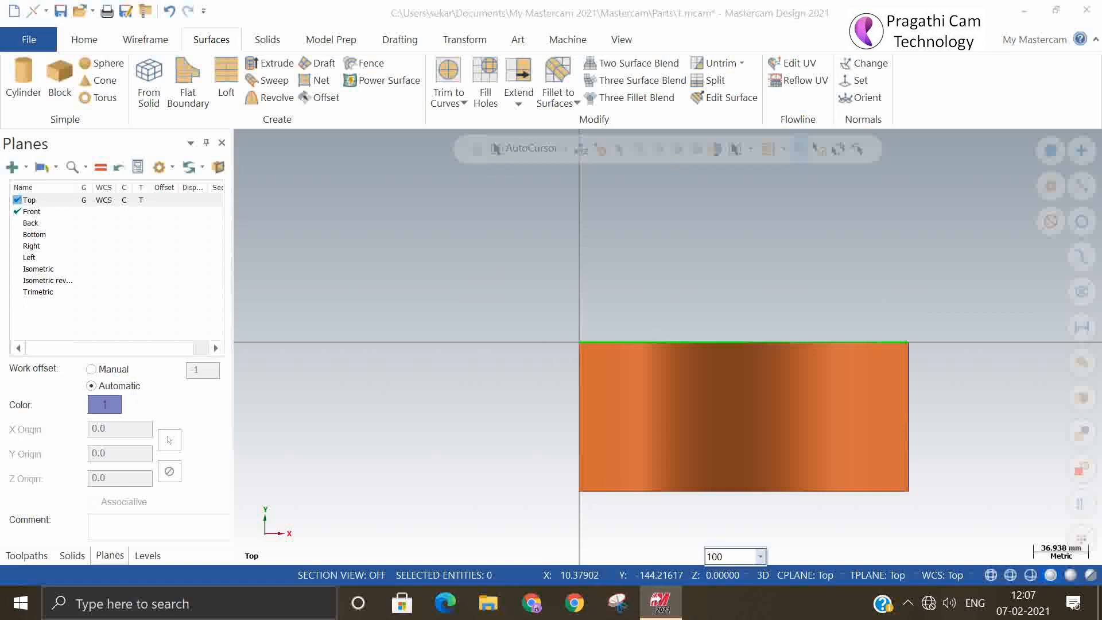
key("Return")
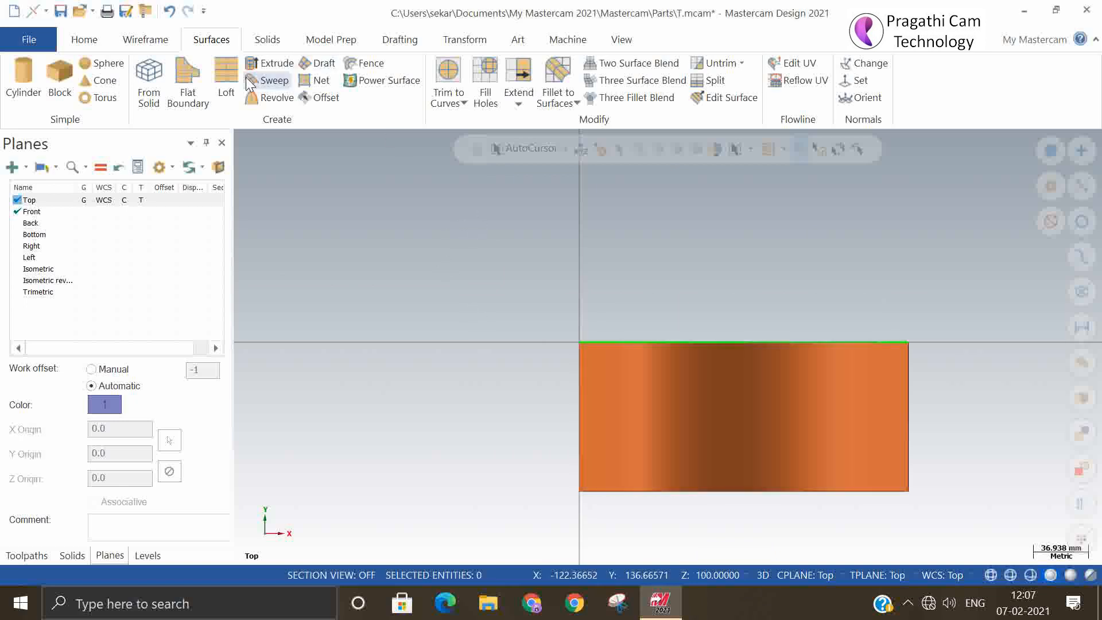
- Create the letters "Mastercam" twice, side by side above the wavy surface, with a height of 10
left_click(135, 41)
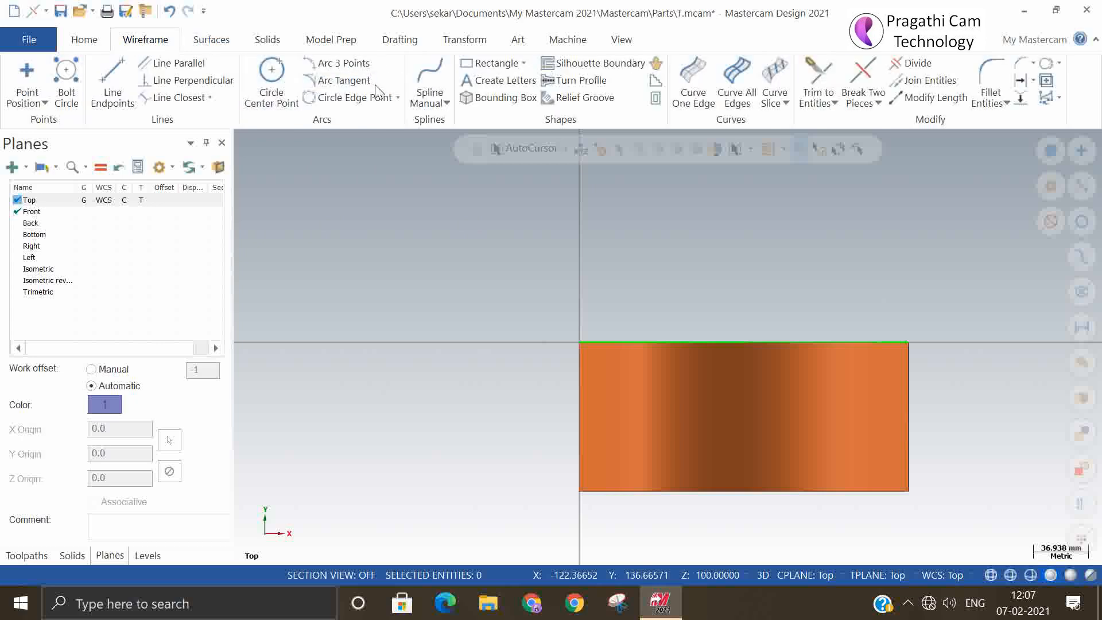
left_click(466, 83)
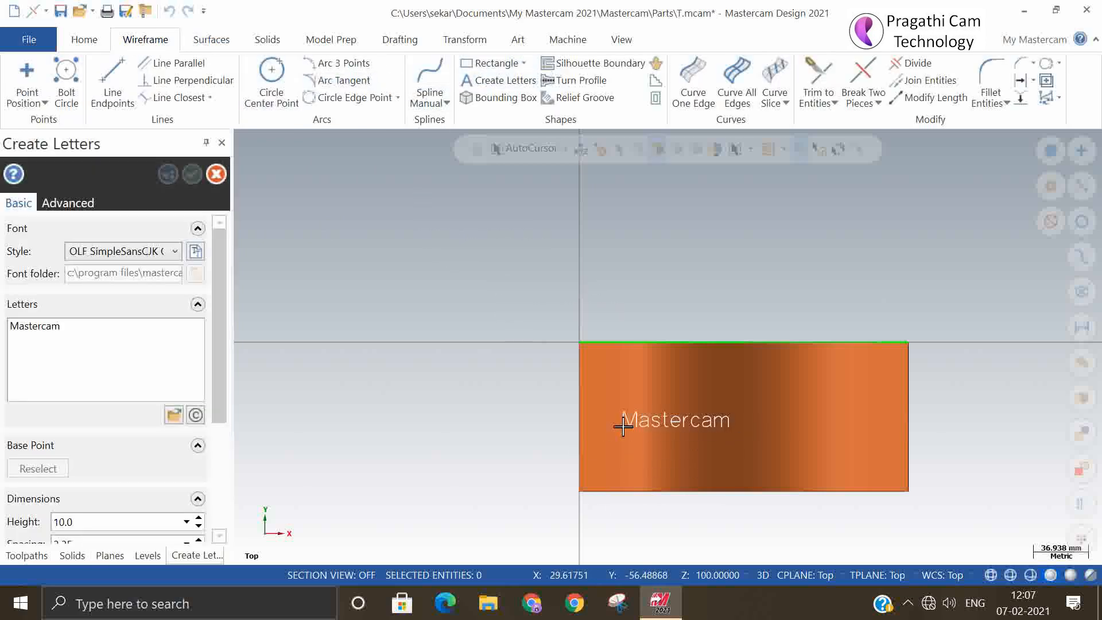
left_click(610, 425)
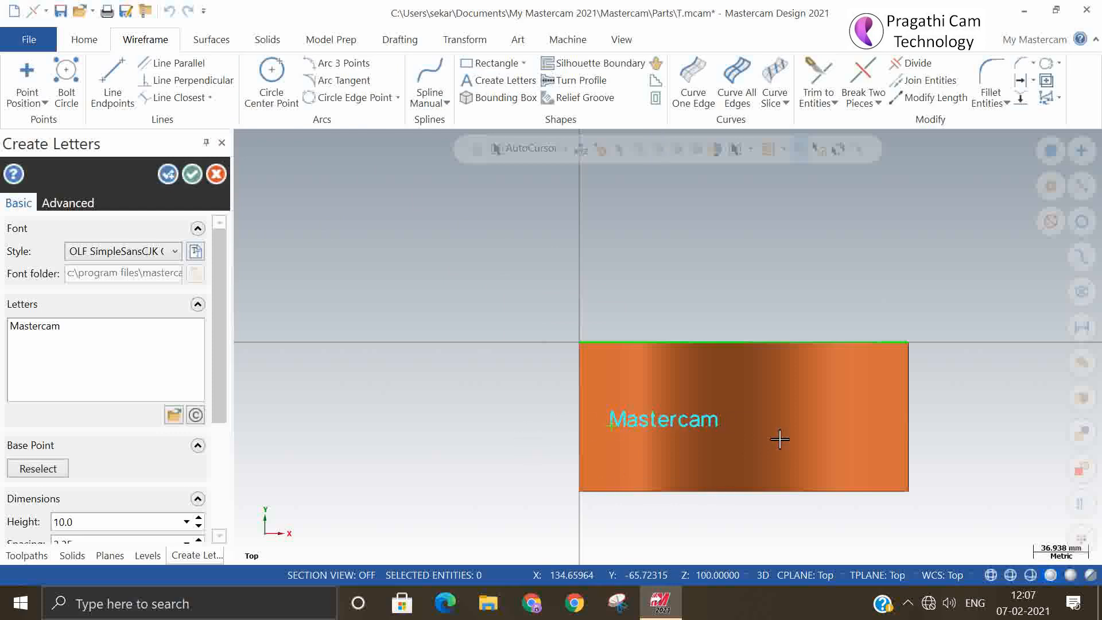
left_click(170, 174)
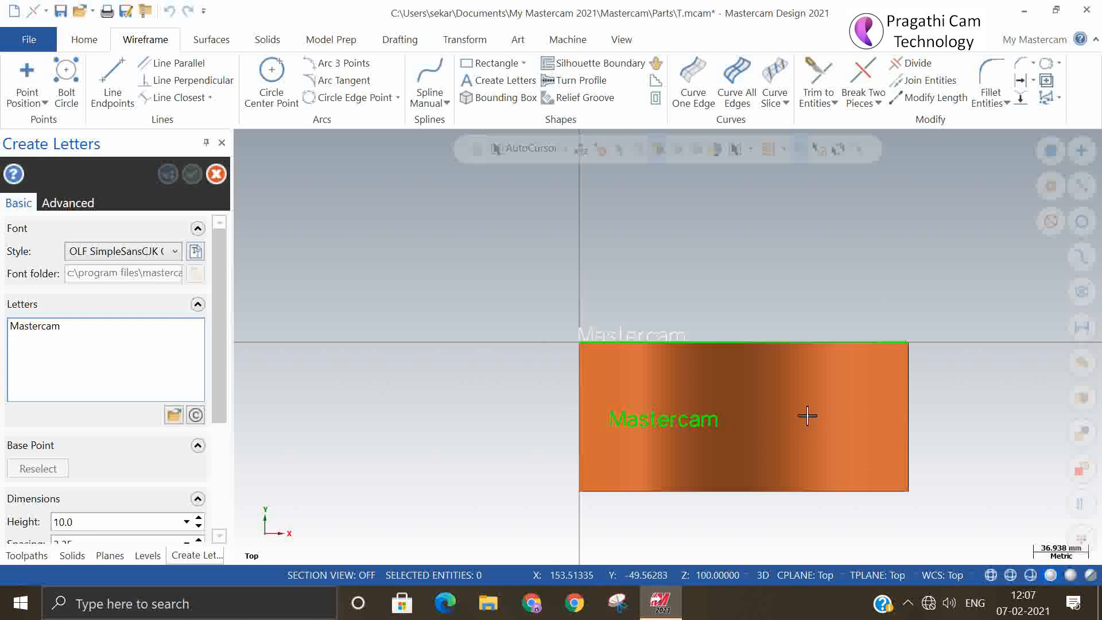
left_click(770, 421)
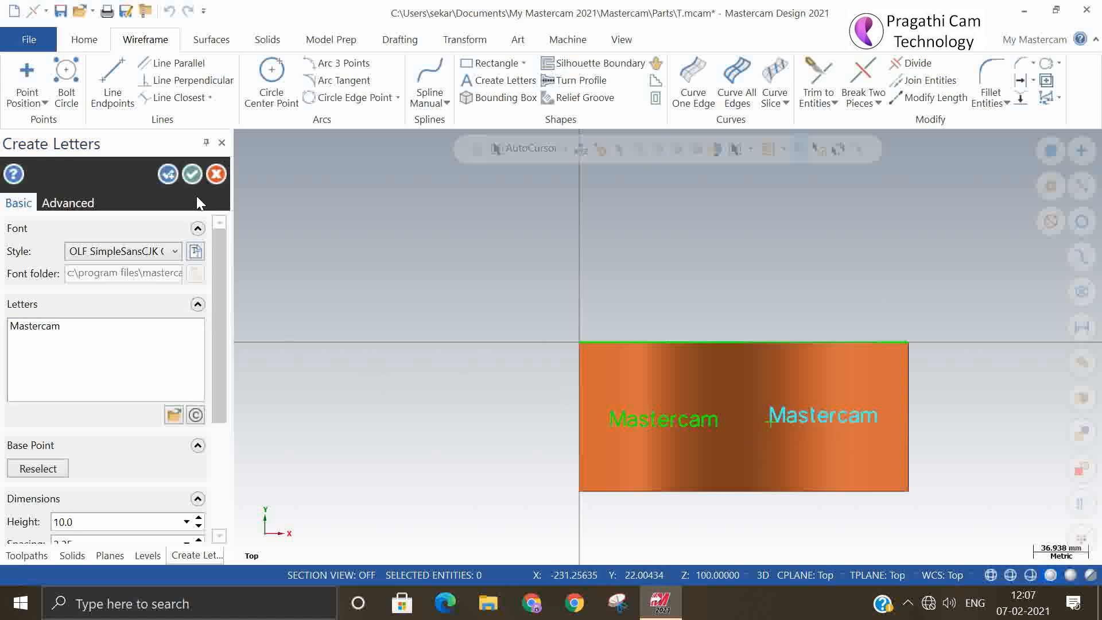
left_click(192, 174)
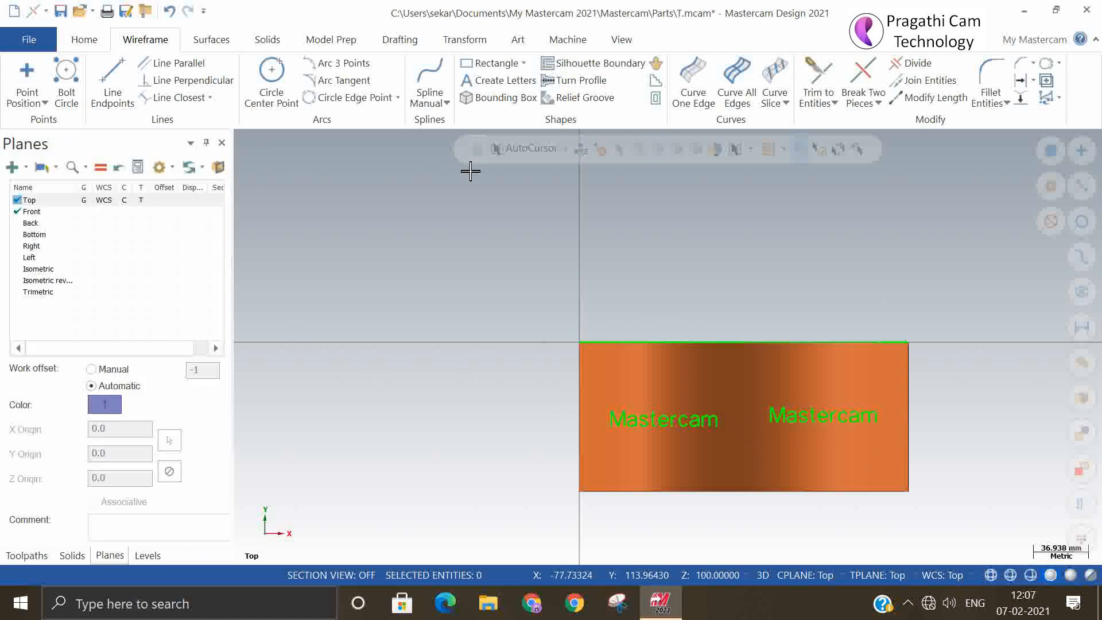
- In the Isometric view, set up a Project copy of both Mastercam texts onto the wavy surface using Surfaces/Solids
key("alt+2")
mouse_move(472, 277)
middle_mouse_down()
mouse_move(396, 259)
mouse_move(396, 287)
mouse_move(455, 251)
mouse_move(539, 270)
mouse_move(529, 315)
middle_mouse_up()
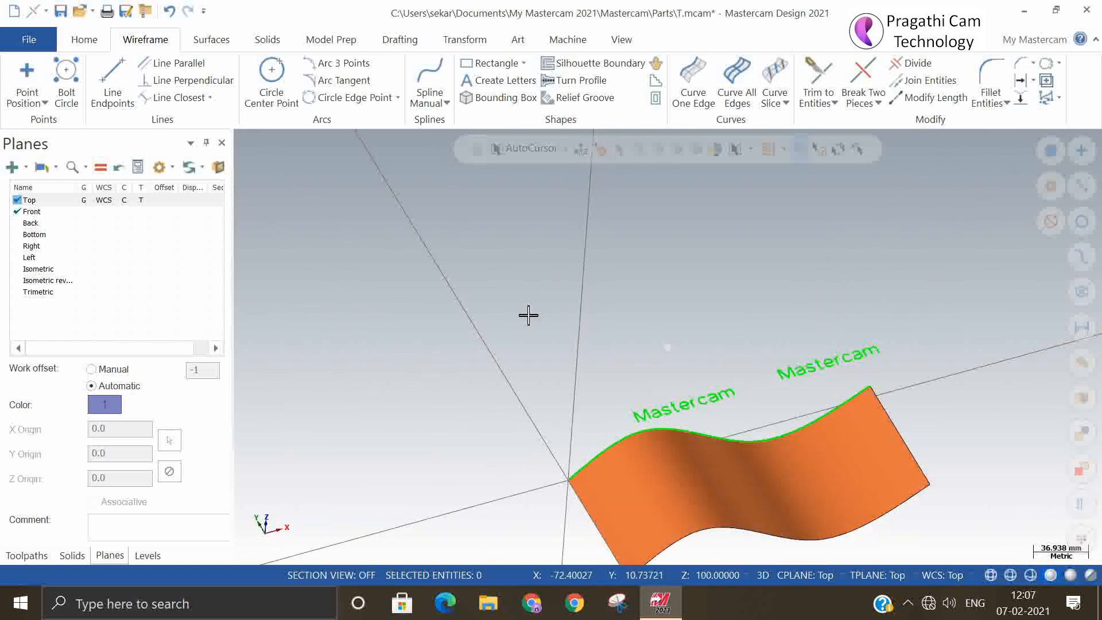
right_click(462, 263)
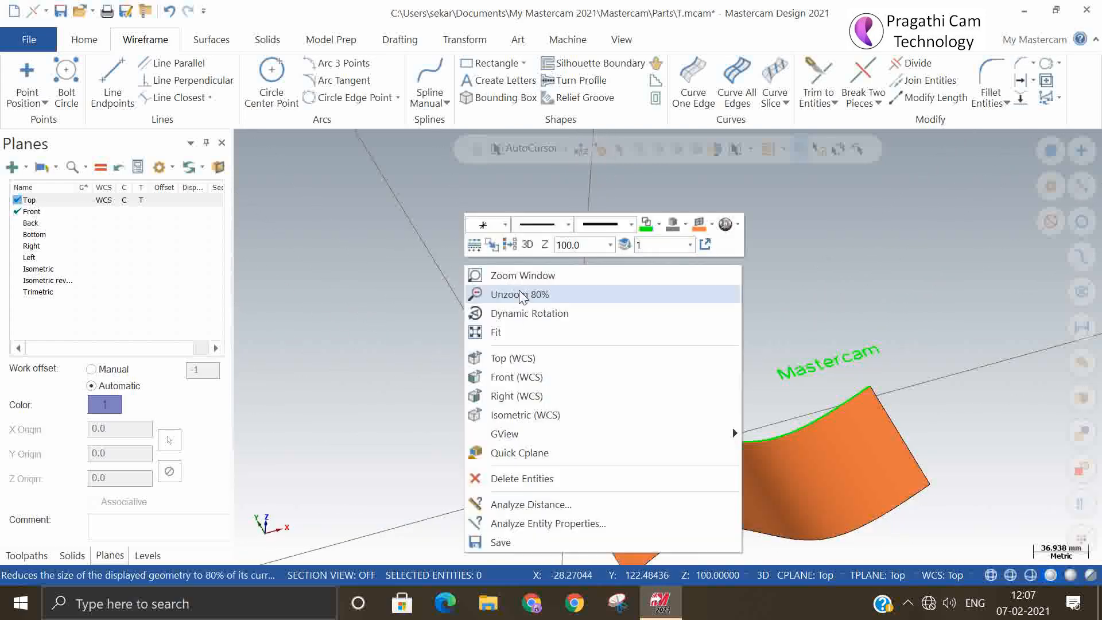
left_click(539, 415)
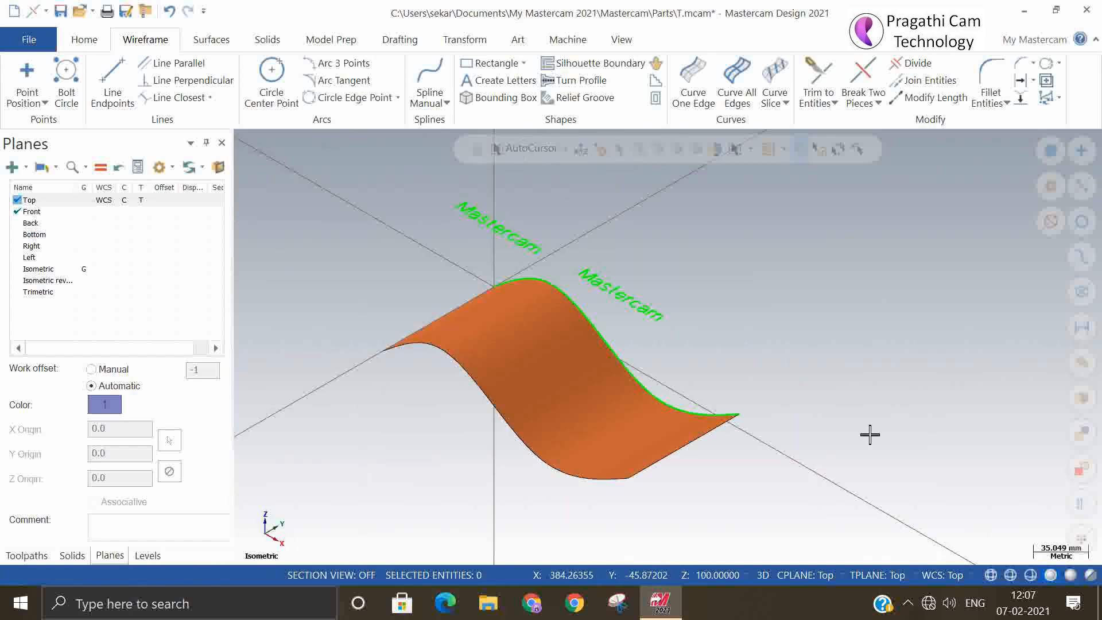
left_click(484, 44)
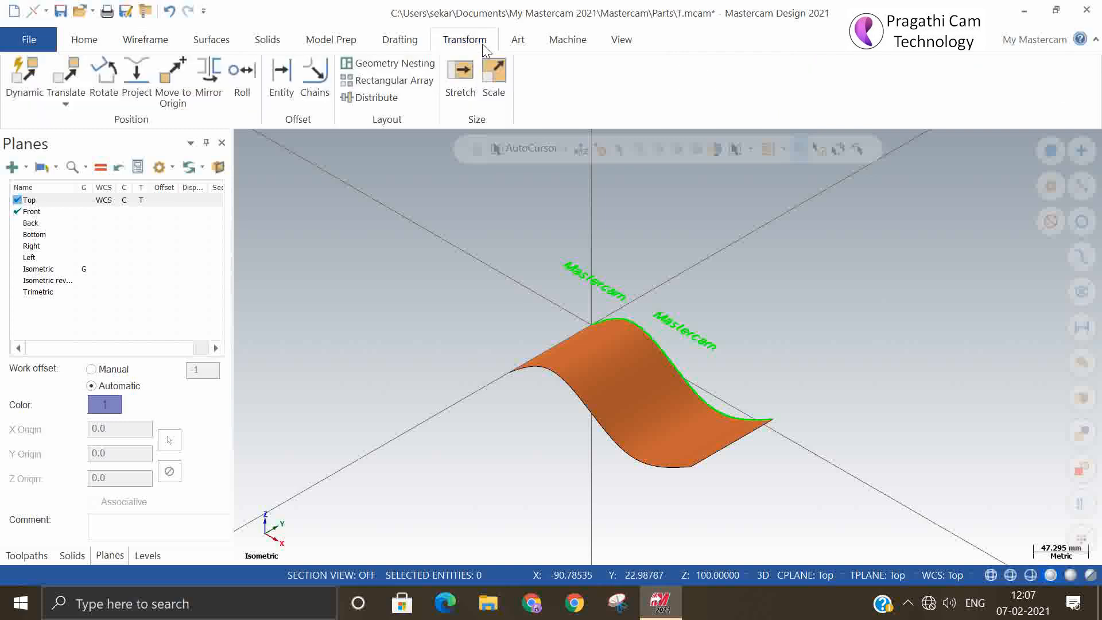
left_click(137, 77)
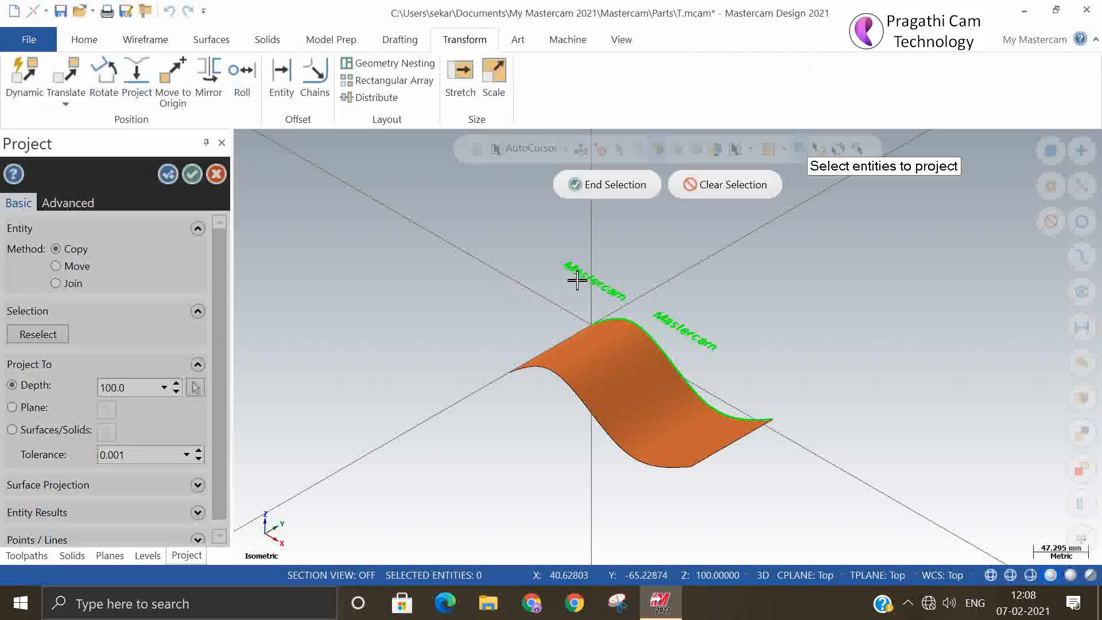
left_click_drag(517, 217, 756, 366)
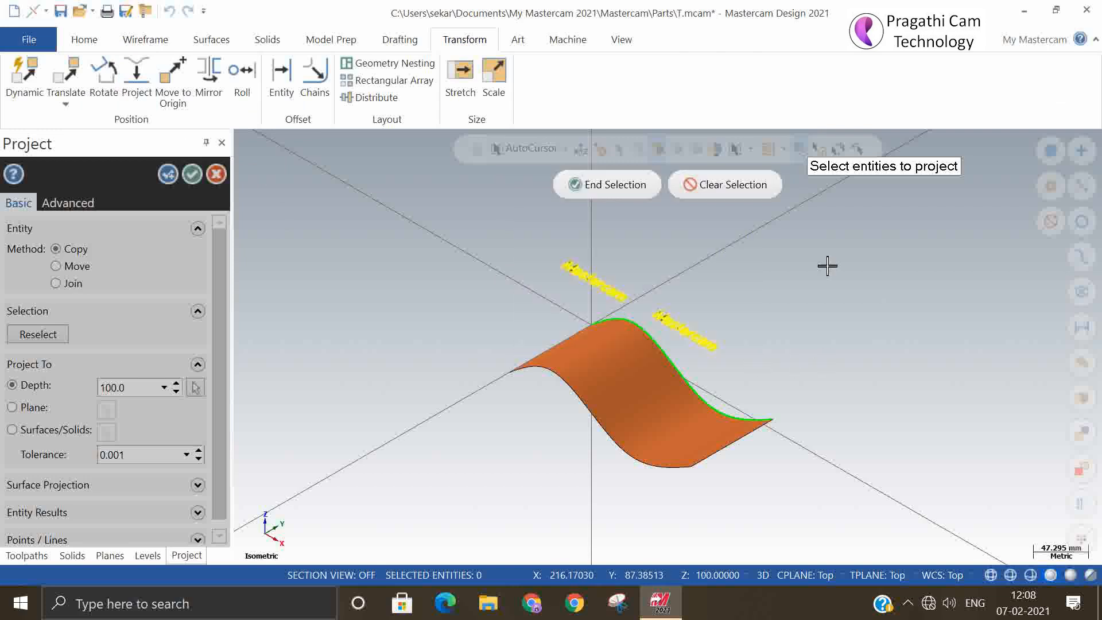
left_click(635, 187)
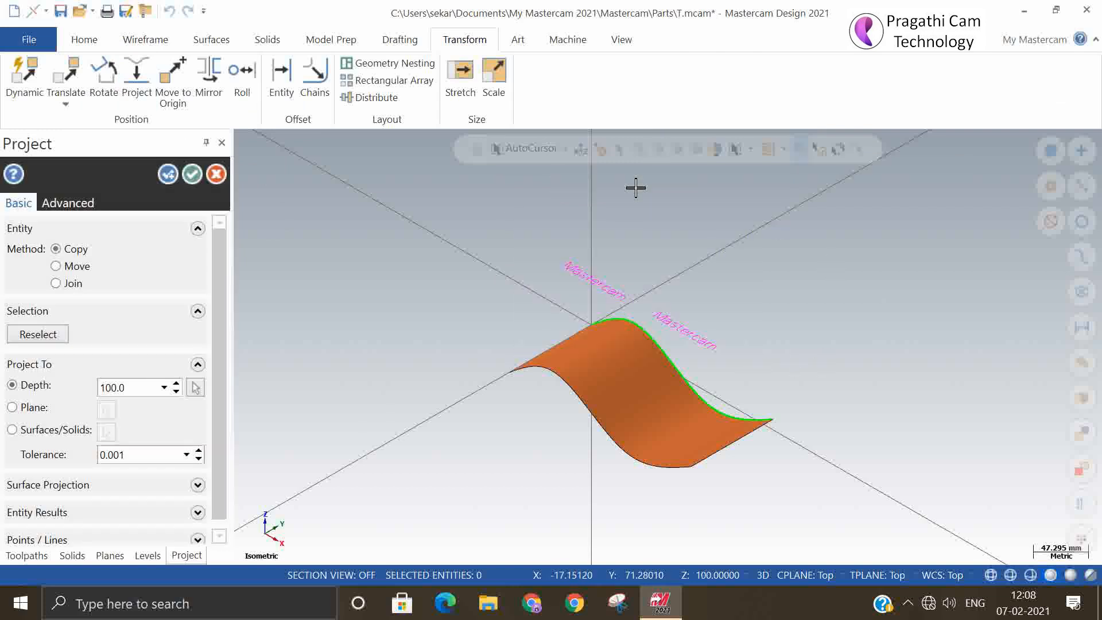
left_click(31, 431)
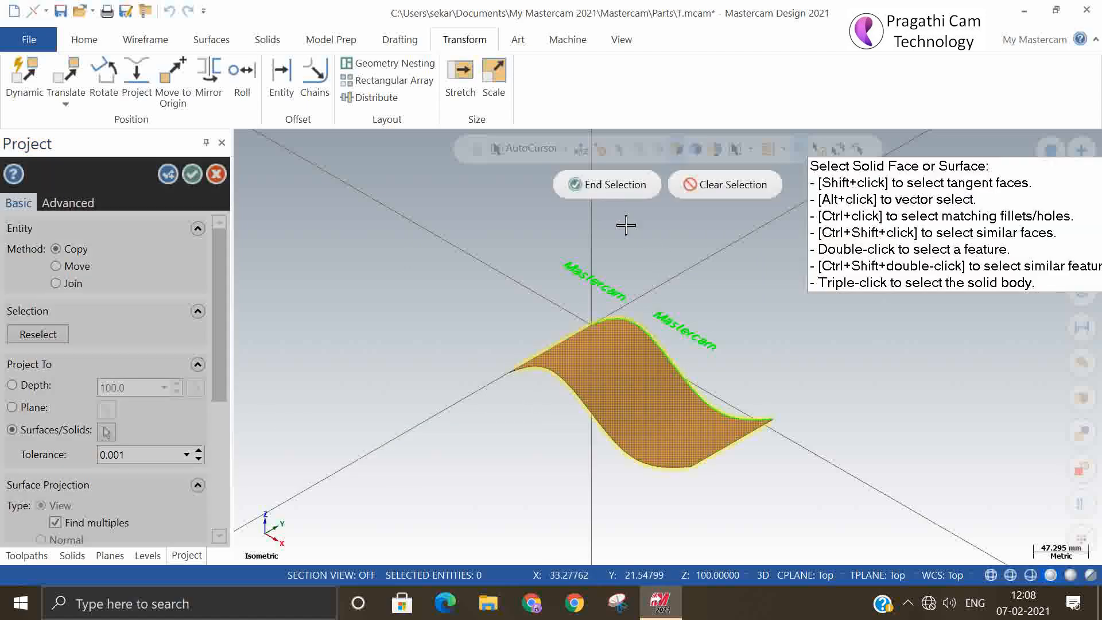
left_click(593, 184)
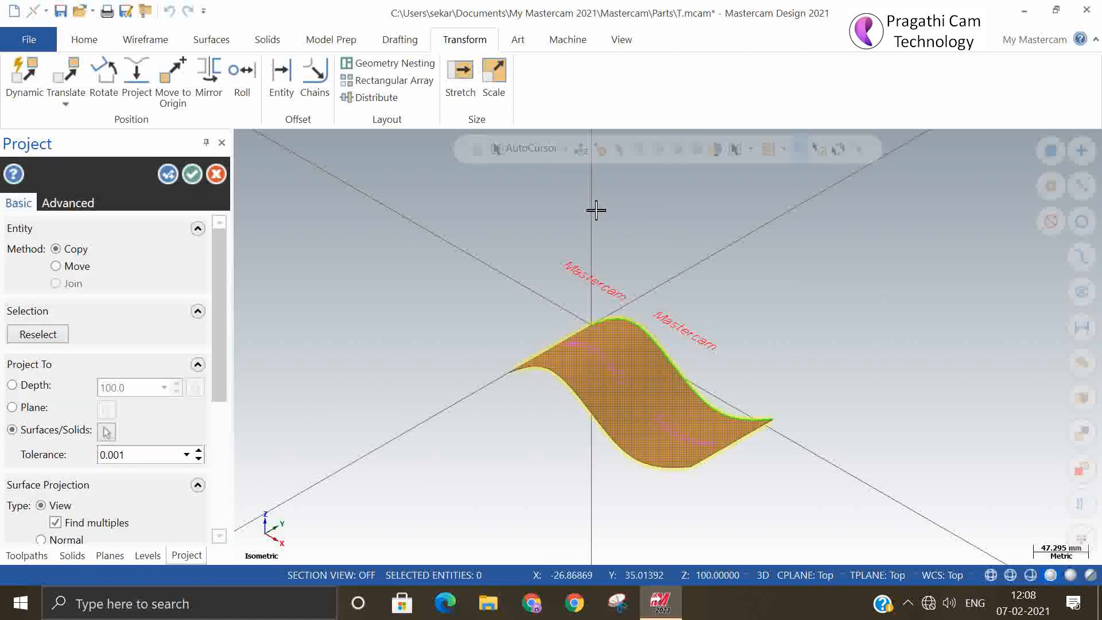
- Change the projection method to Move, inspect the previewed lettering on the surface, and cancel the Project command
mouse_move(559, 438)
middle_mouse_down()
mouse_move(573, 425)
mouse_move(586, 475)
mouse_move(515, 468)
mouse_move(575, 425)
middle_mouse_up()
left_click(86, 268)
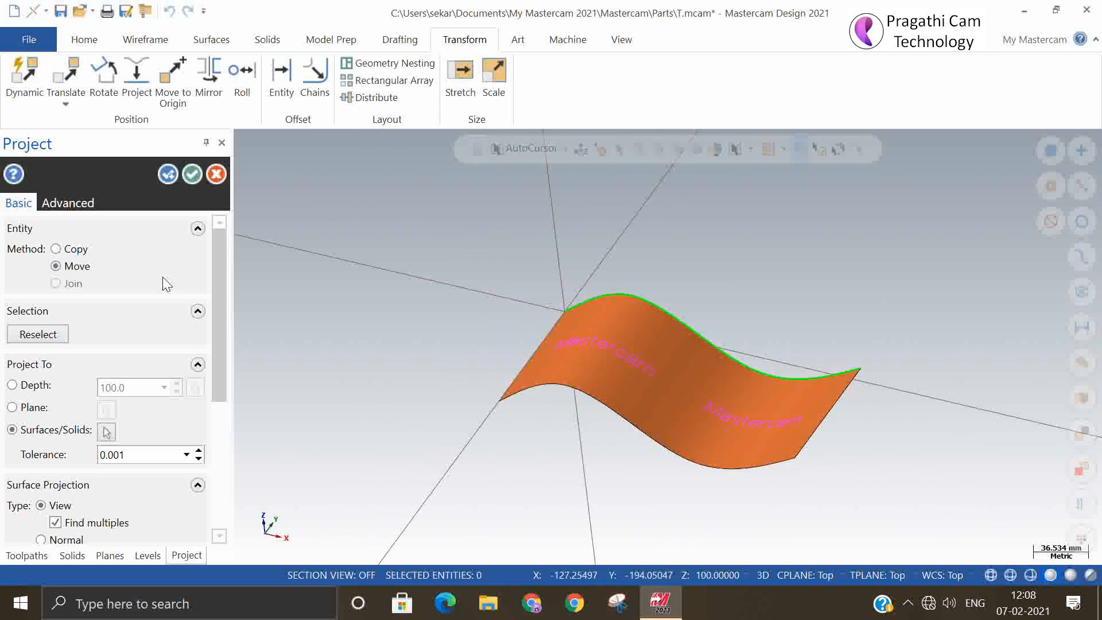
mouse_move(413, 367)
middle_mouse_down()
mouse_move(450, 473)
mouse_move(441, 528)
mouse_move(398, 352)
mouse_move(394, 366)
middle_mouse_up()
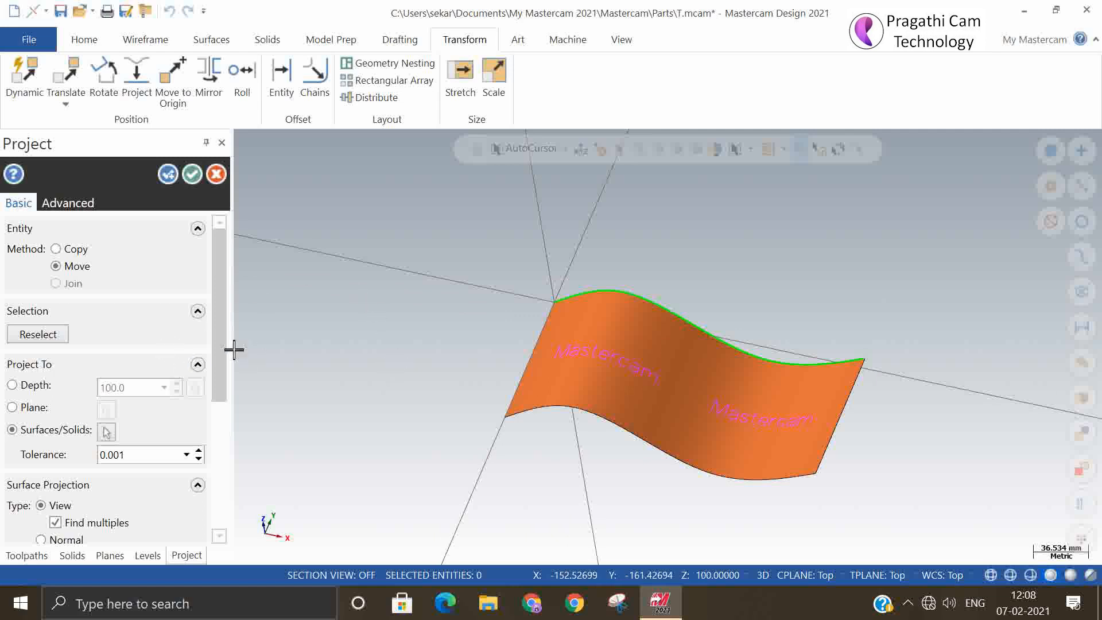
left_click_drag(218, 364, 251, 201)
left_click(215, 174)
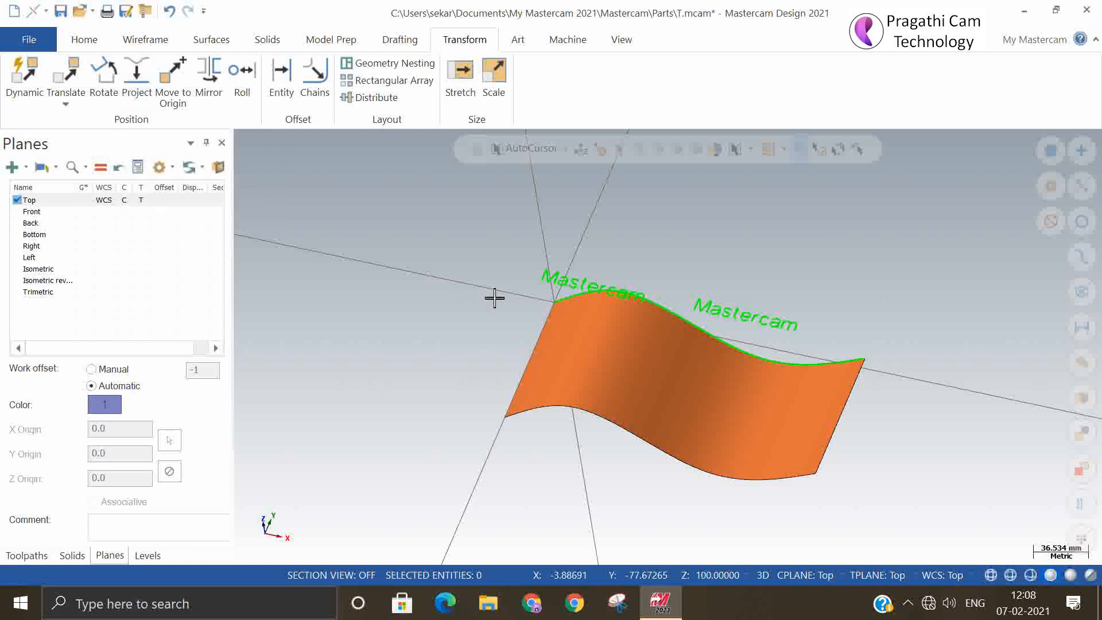
- Undo the lettering, the draft surface and the spline, and switch to the Isometric (WCS) view
scroll(525, 318, "down", 1)
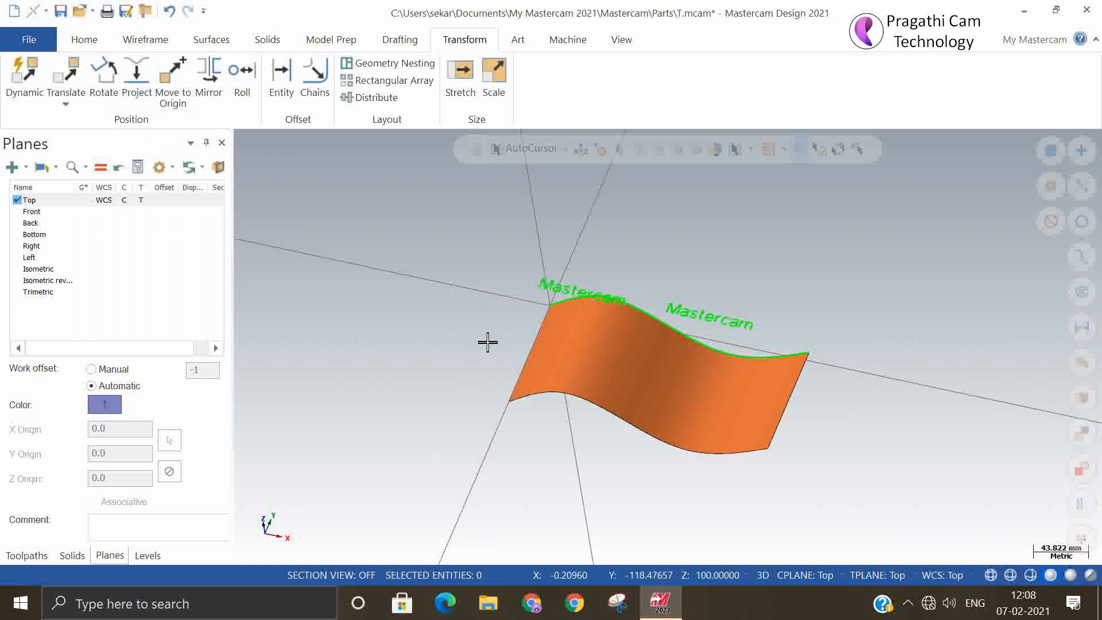
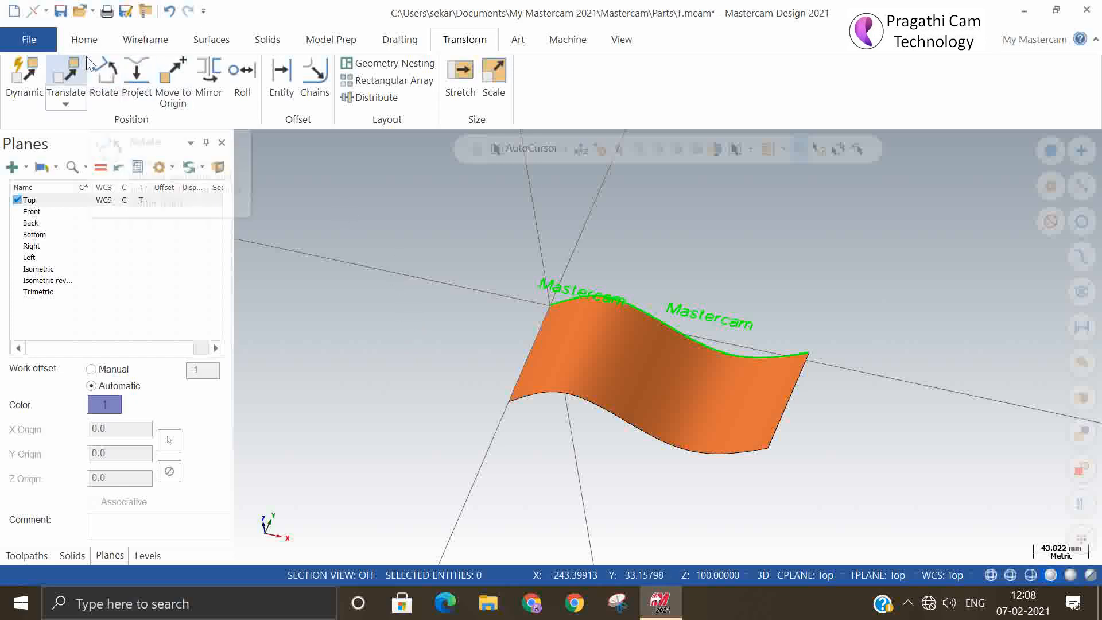
left_click(171, 12)
left_click(171, 12)
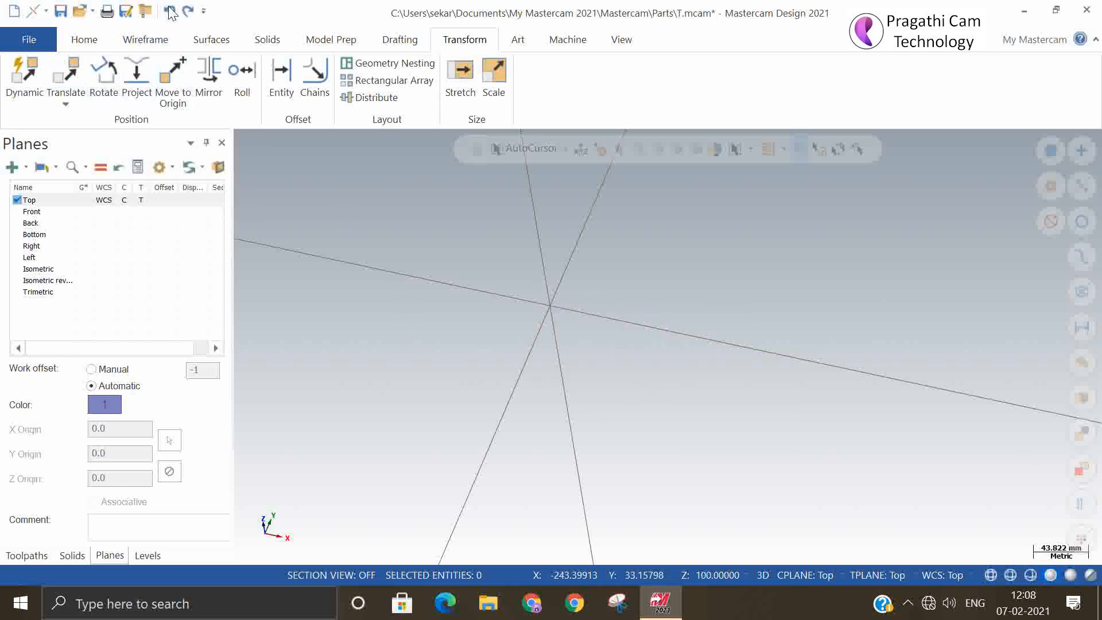
right_click(493, 284)
left_click(566, 432)
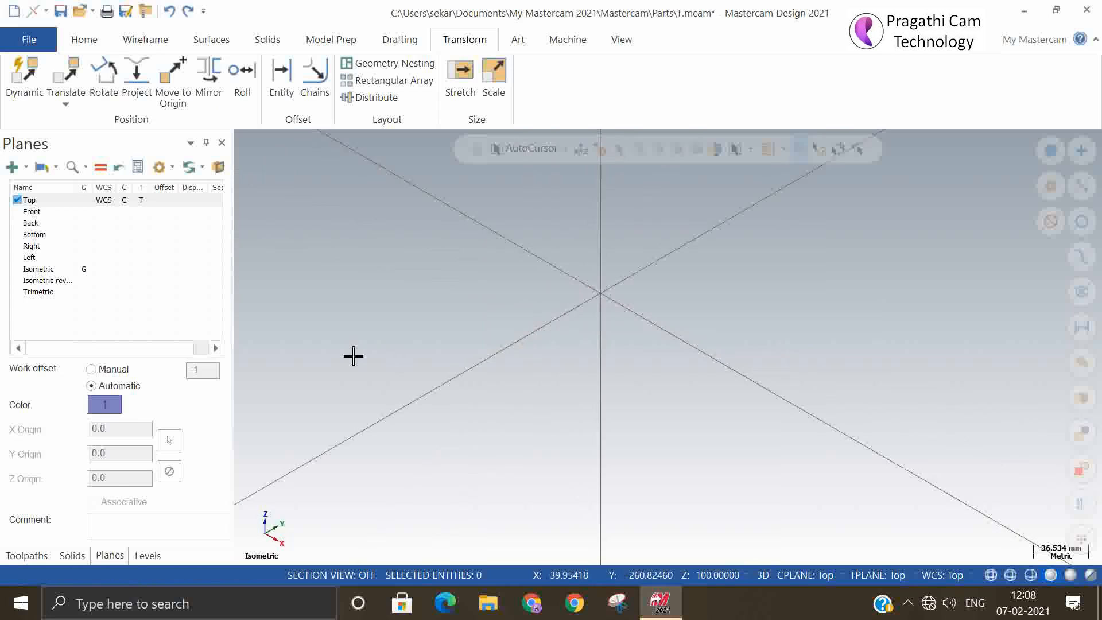
scroll(336, 351, "down", 1)
scroll(555, 306, "up", 4)
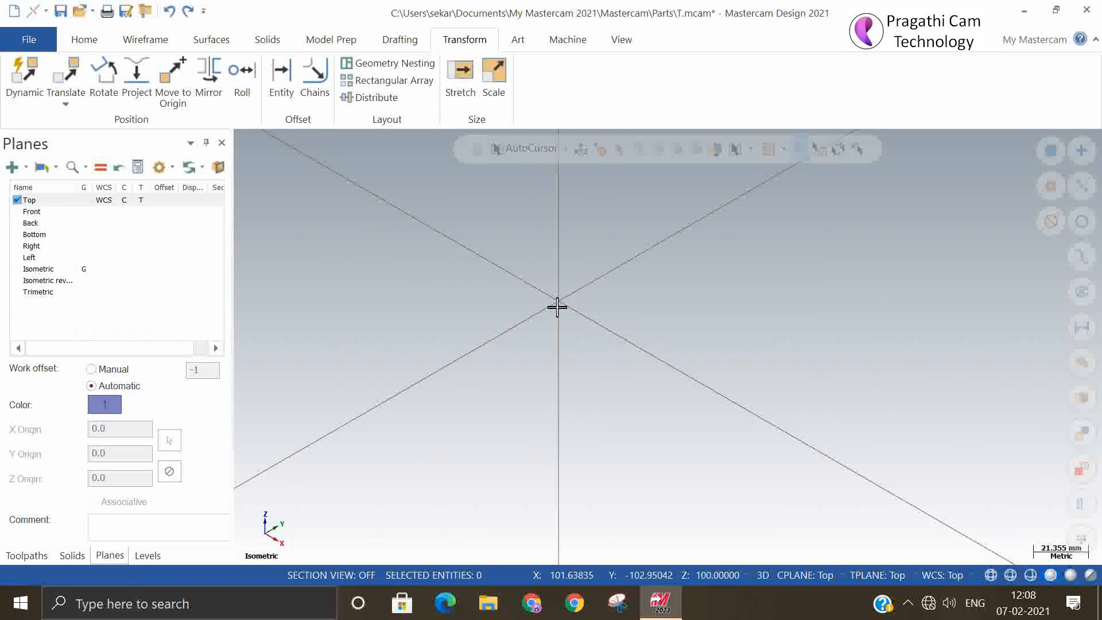
scroll(556, 308, "up", 2)
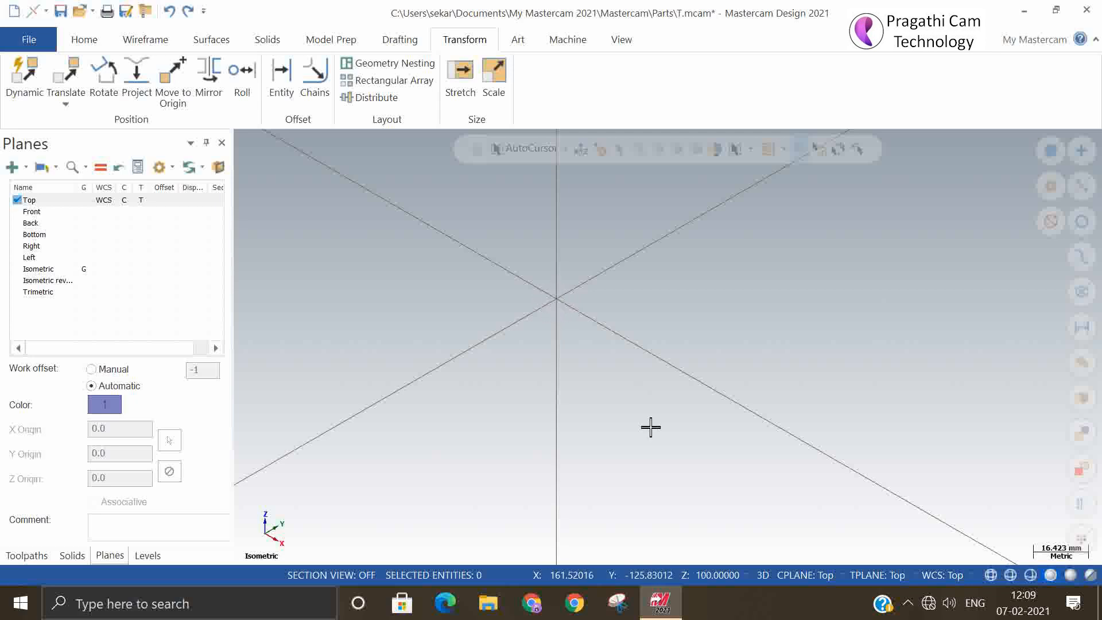
scroll(369, 283, "down", 4)
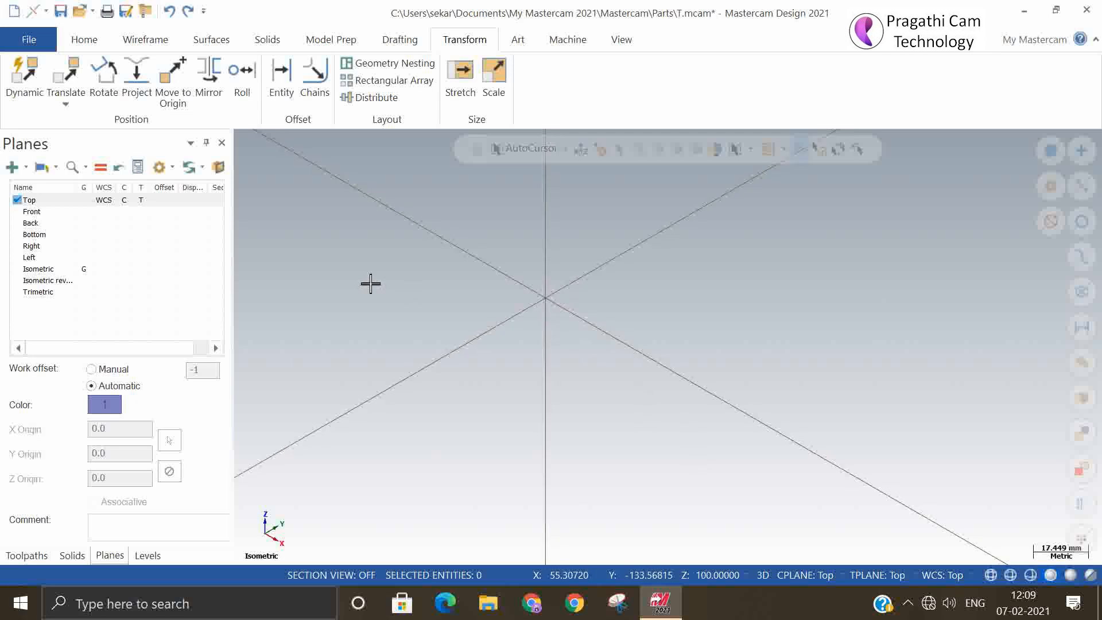
left_click(140, 40)
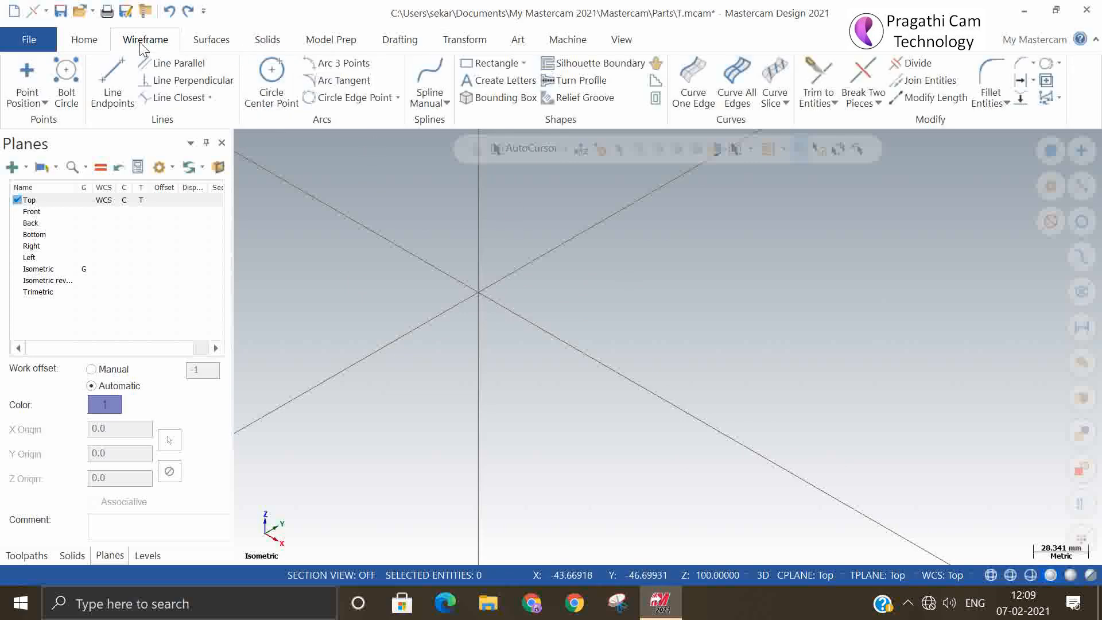
left_click(482, 64)
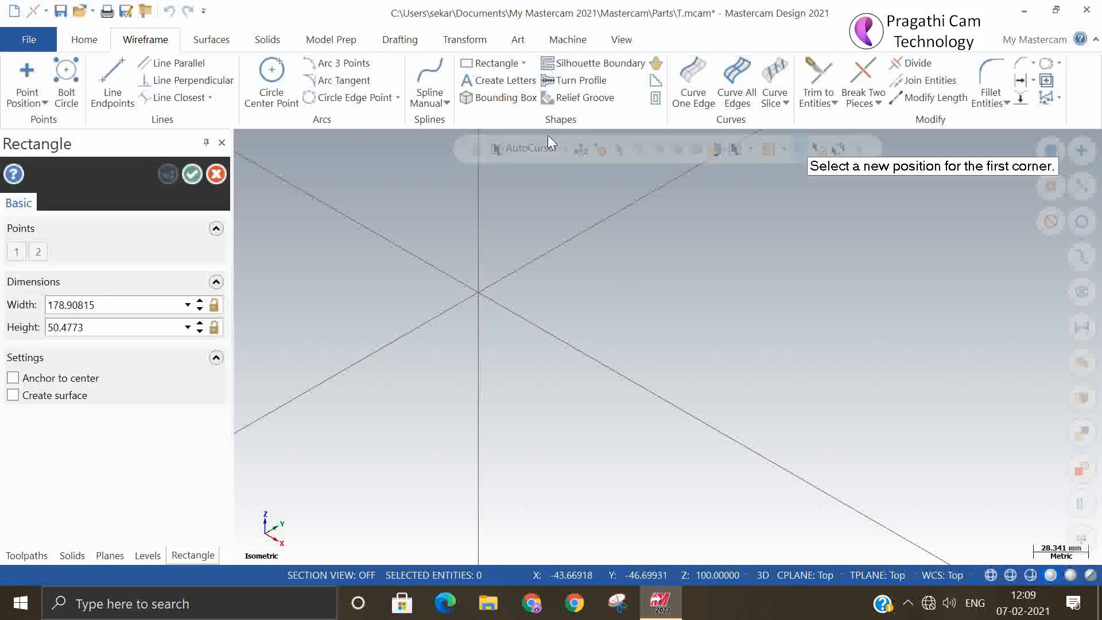
left_click(219, 172)
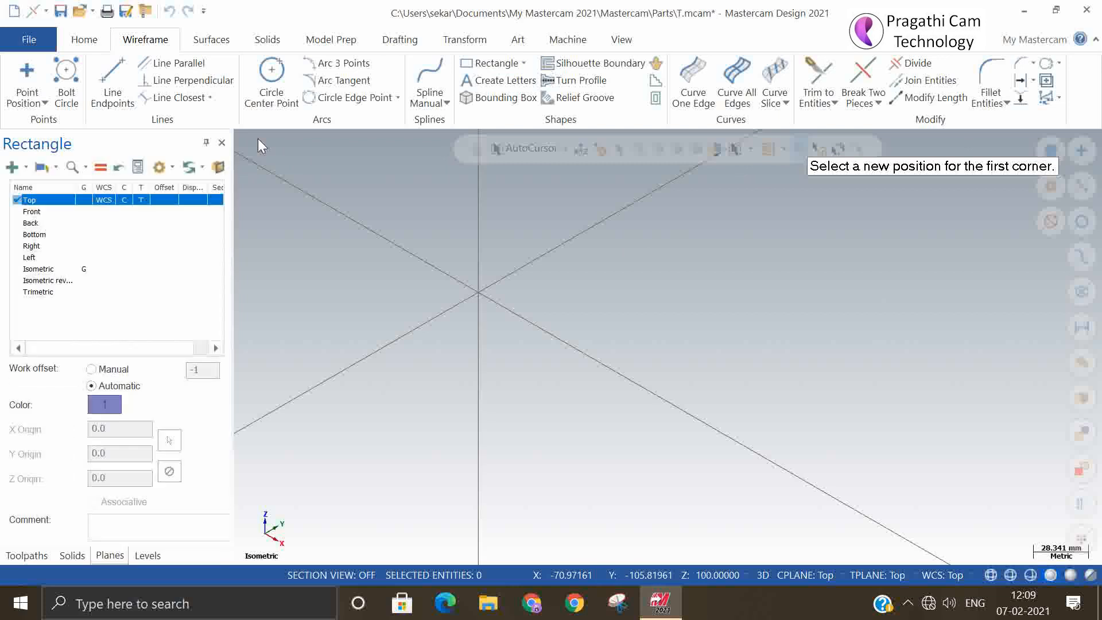
- Create a primitive solid block about 117 mm long, 43 mm wide and 59 mm high beside the origin
left_click(266, 40)
left_click(55, 81)
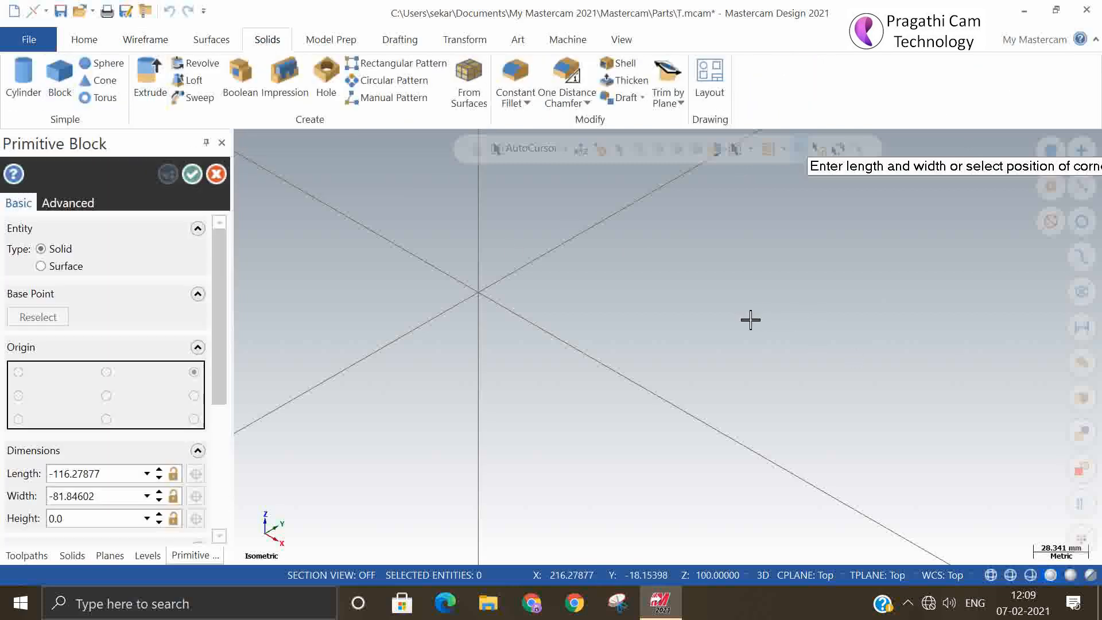
left_click(853, 446)
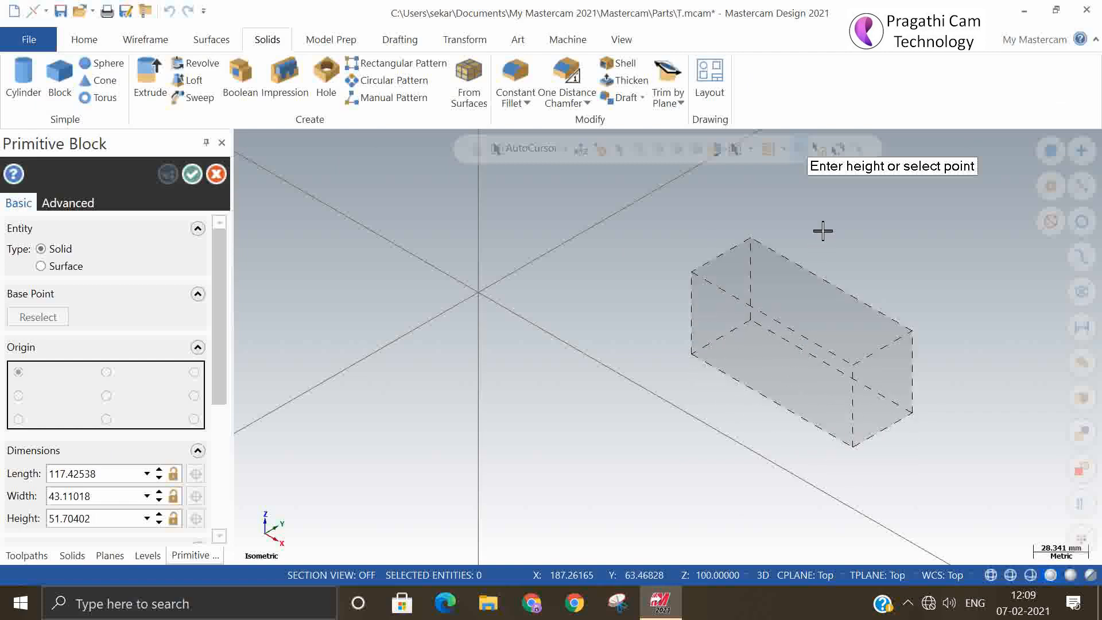
left_click(745, 224)
left_click(193, 175)
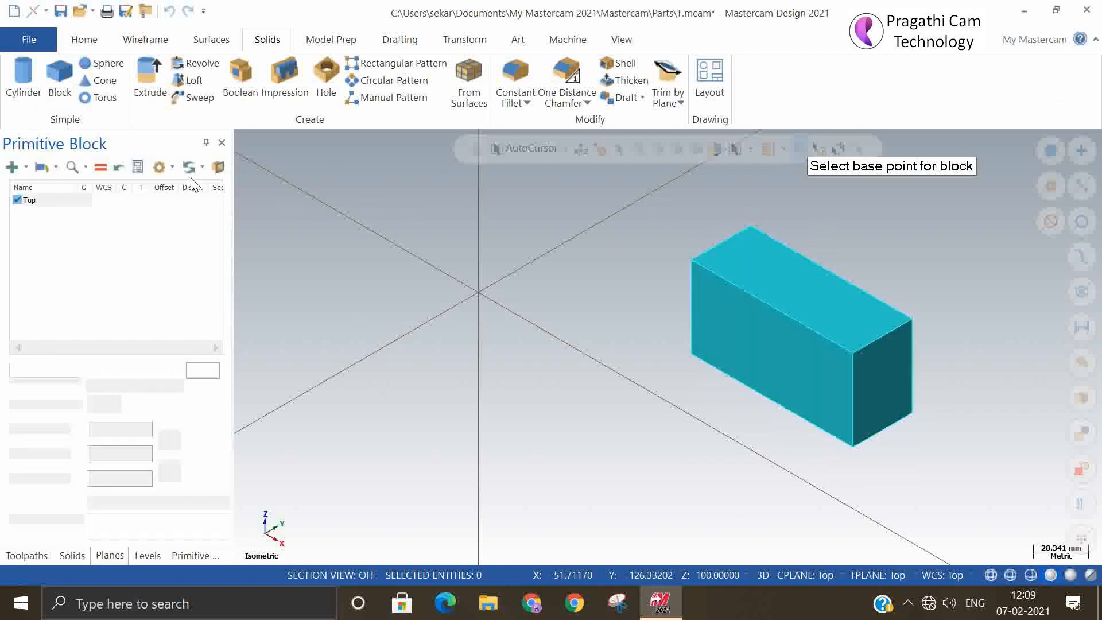
- Try to draw a center-point circle with a radius of about 7.8 mm on the block's top face, and undo it
left_click(142, 43)
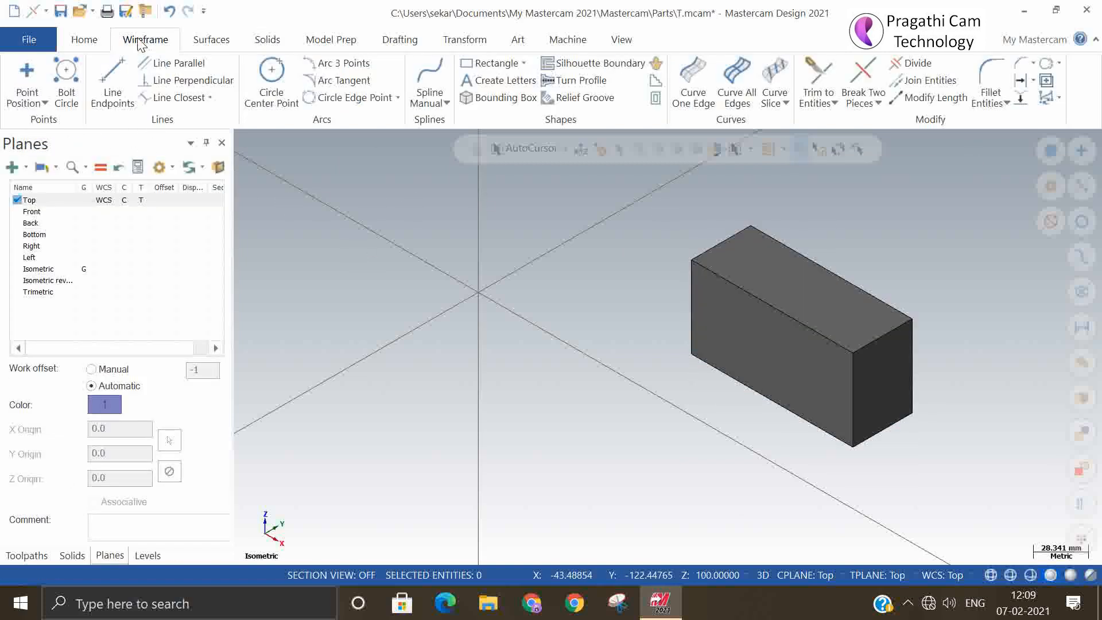
left_click(270, 70)
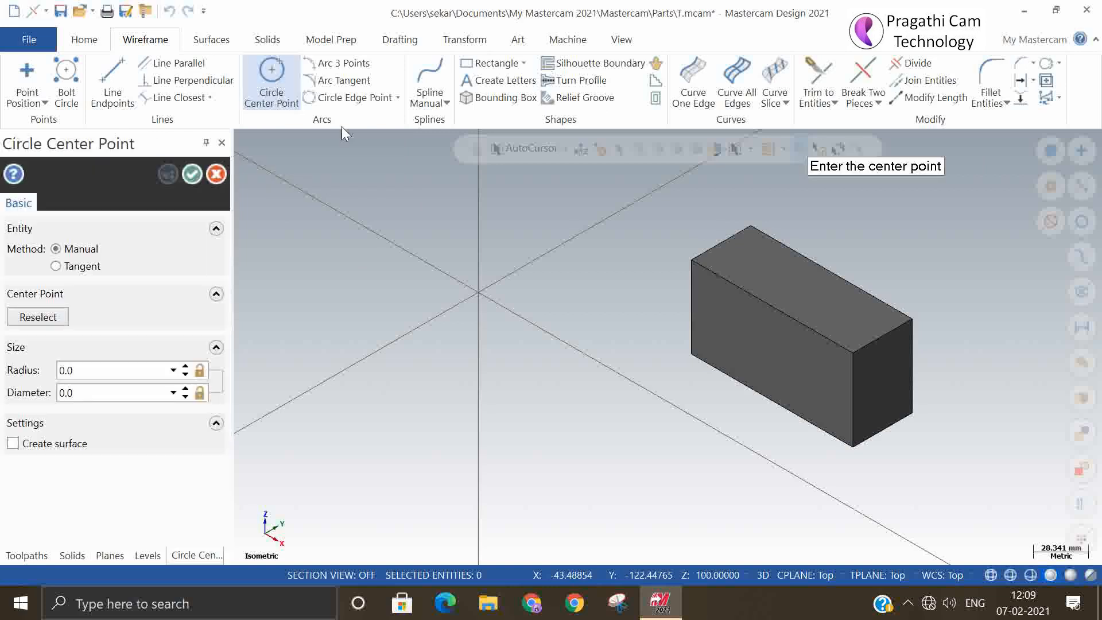
left_click(796, 285)
left_click(804, 292)
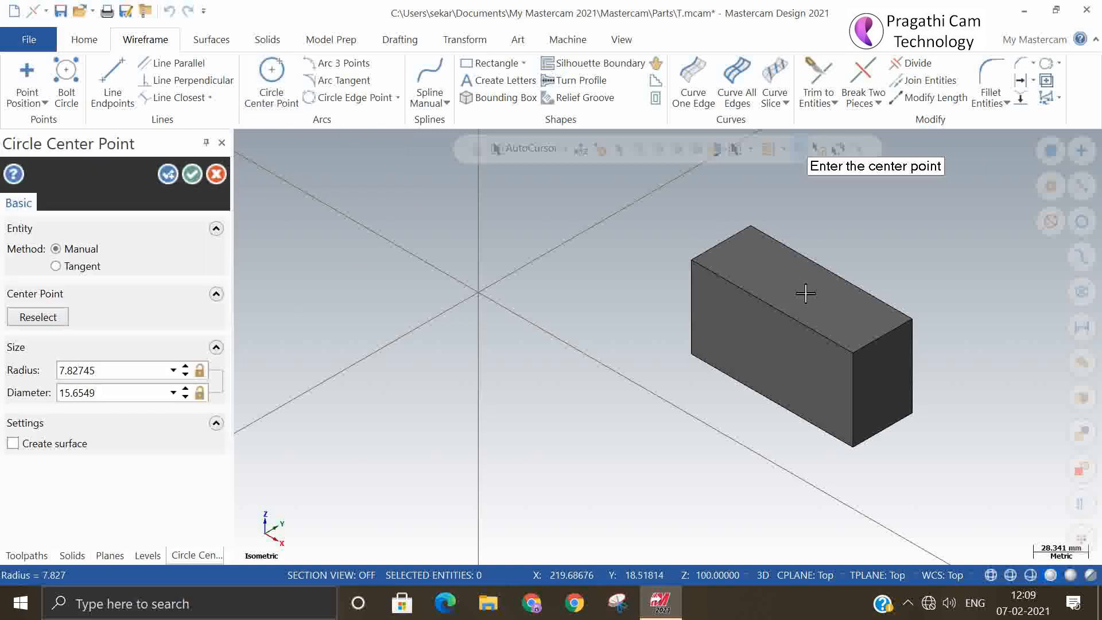
left_click(201, 176)
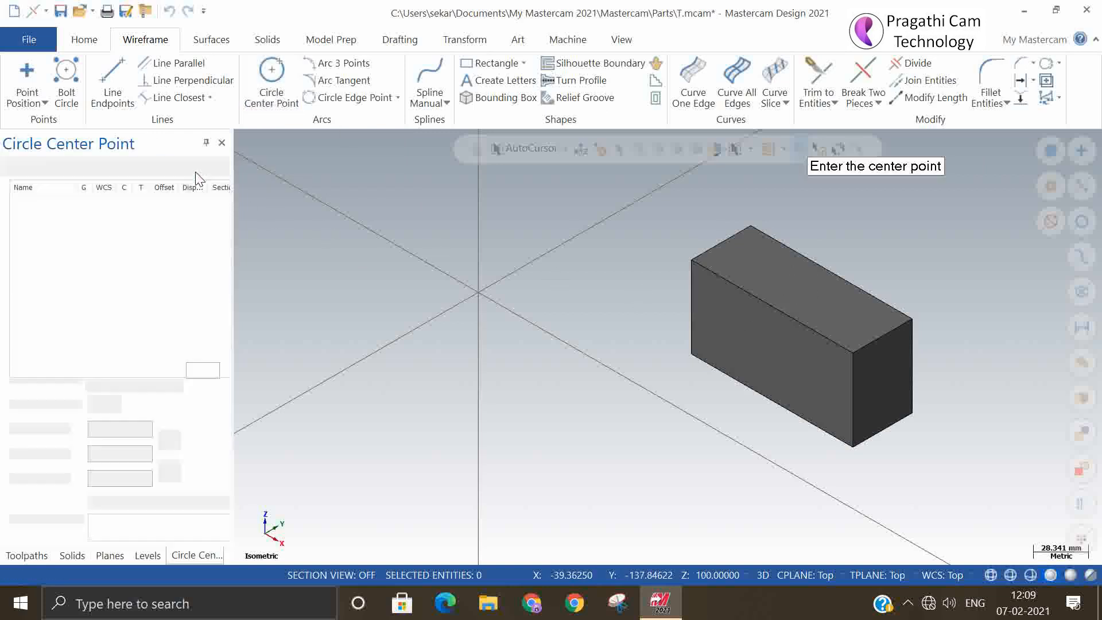
scroll(914, 282, "up", 3)
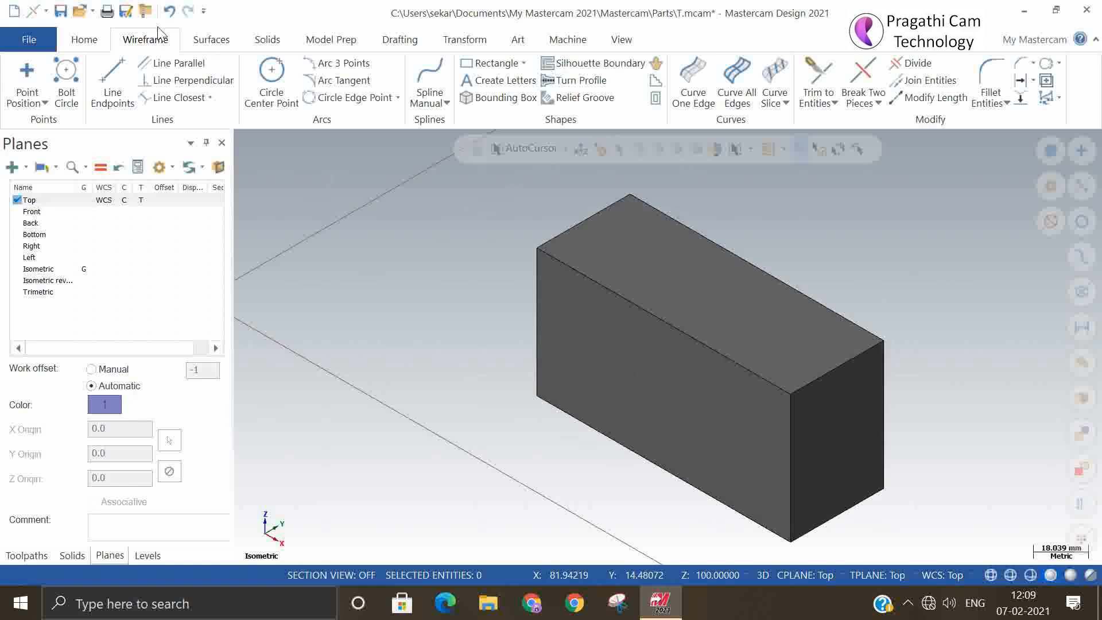
left_click(168, 12)
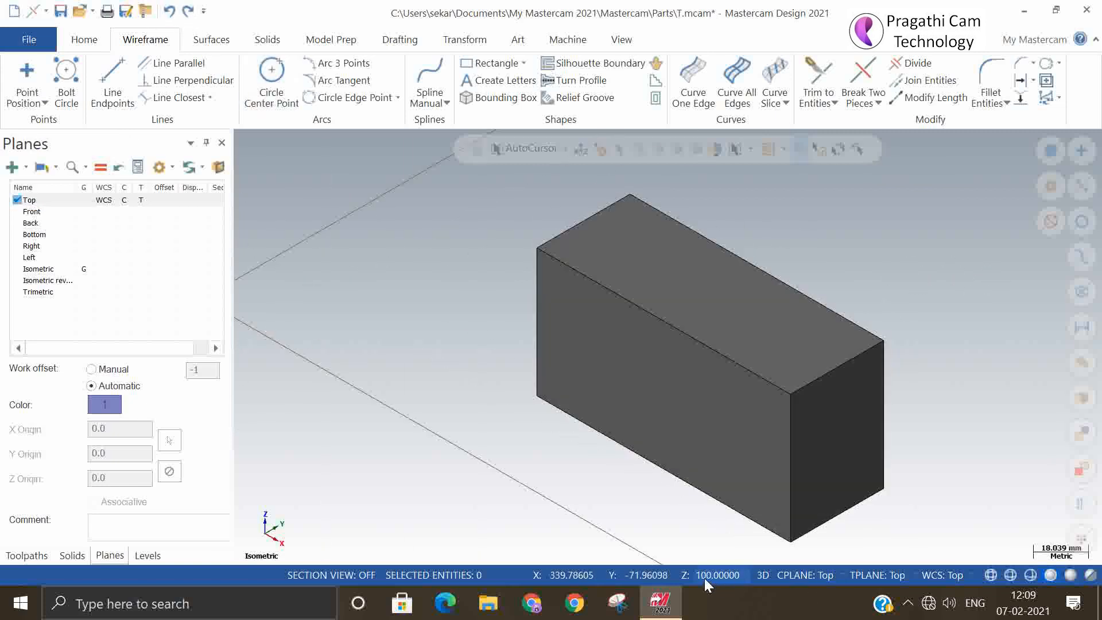
- Set the construction depth from a top corner of the block and draw a circle of about 14.8 mm radius on the top face
left_click(691, 575)
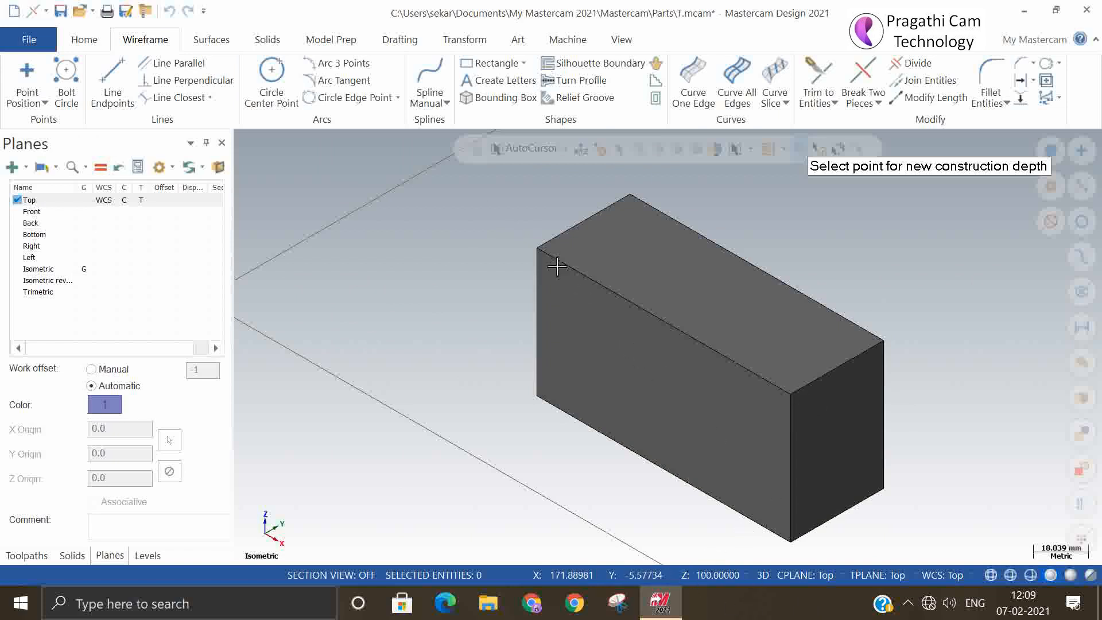
left_click(542, 247)
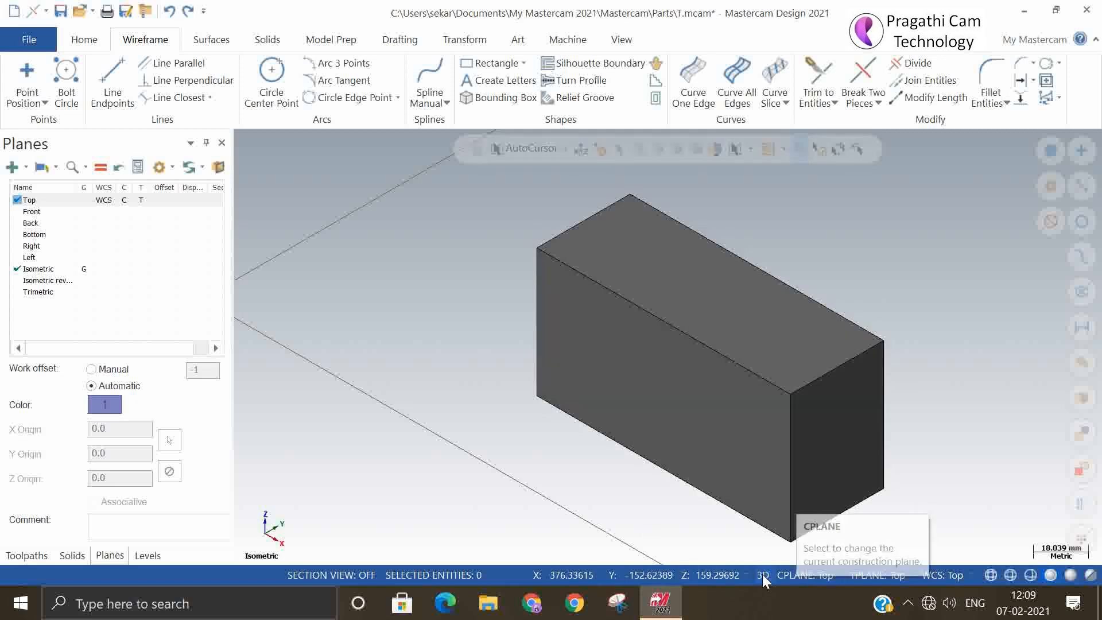
left_click(274, 80)
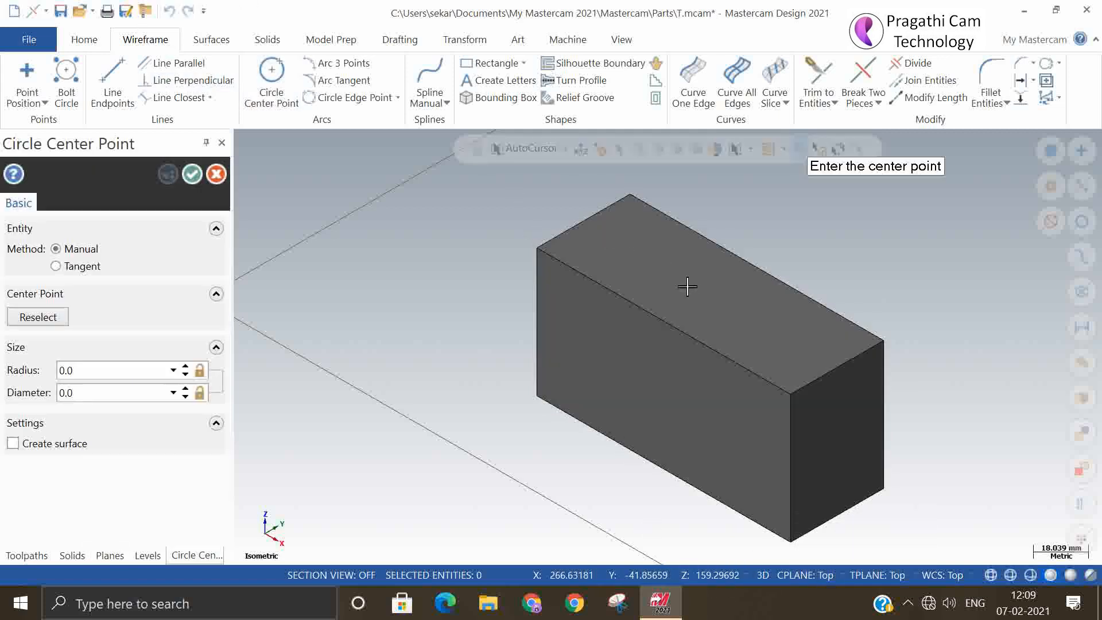
left_click(692, 282)
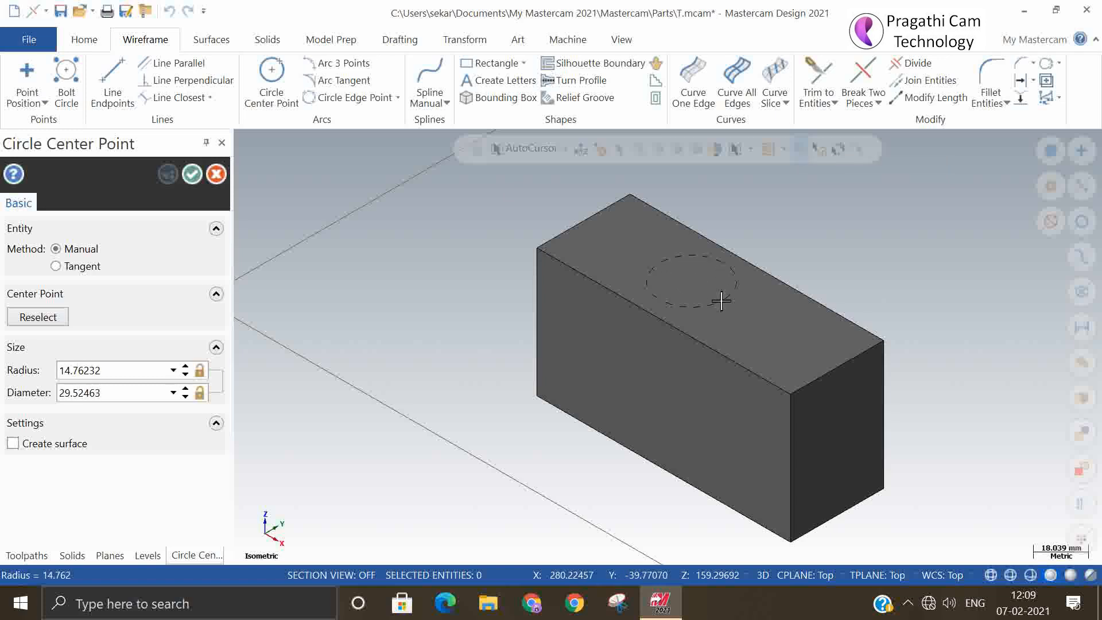
left_click(721, 300)
left_click(191, 173)
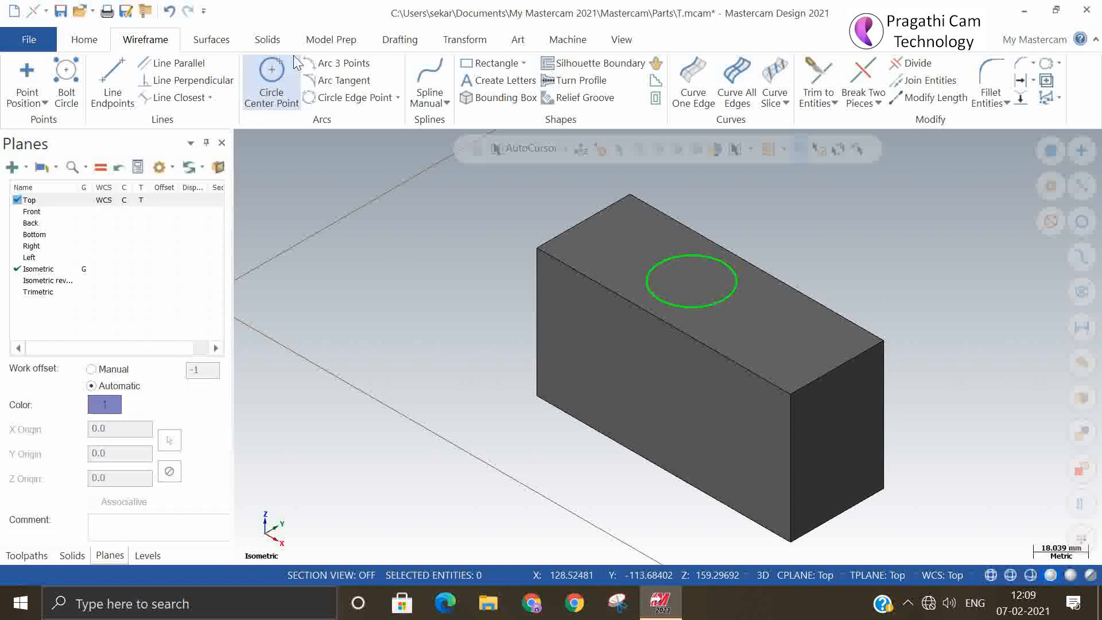
- Extrude the circle as a Cut body operation into the block with a distance of 25 mm
left_click(268, 40)
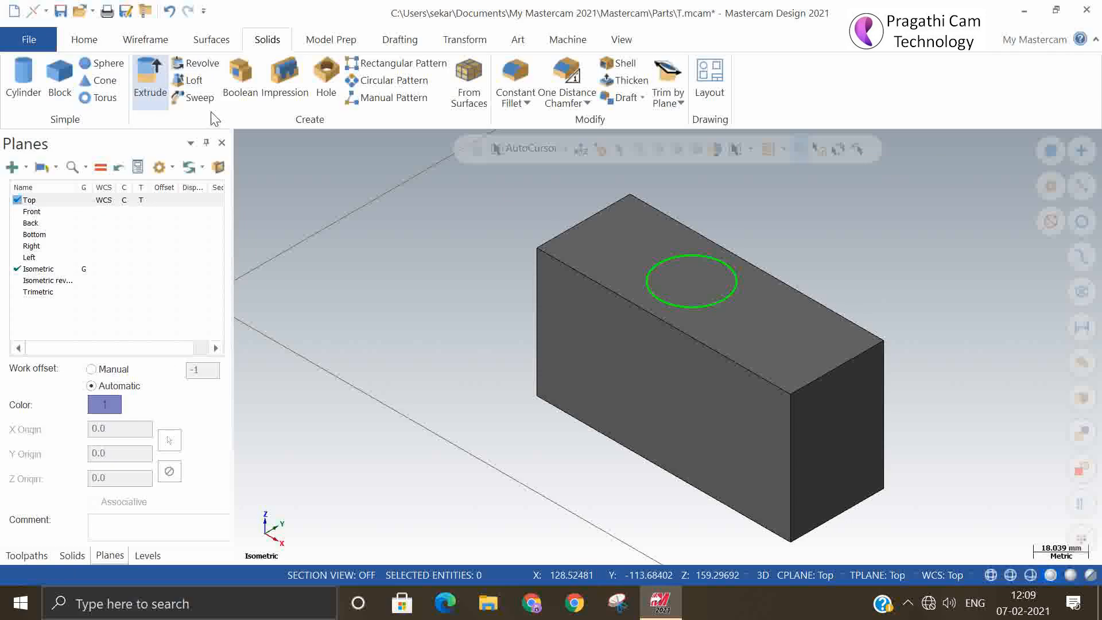
left_click(647, 286)
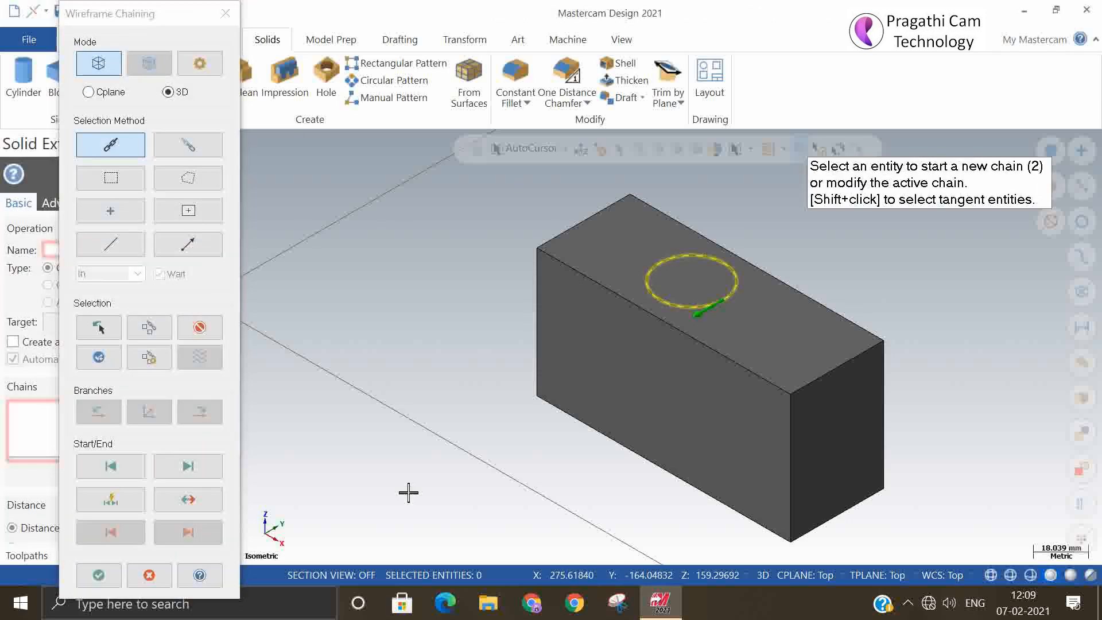
left_click(98, 576)
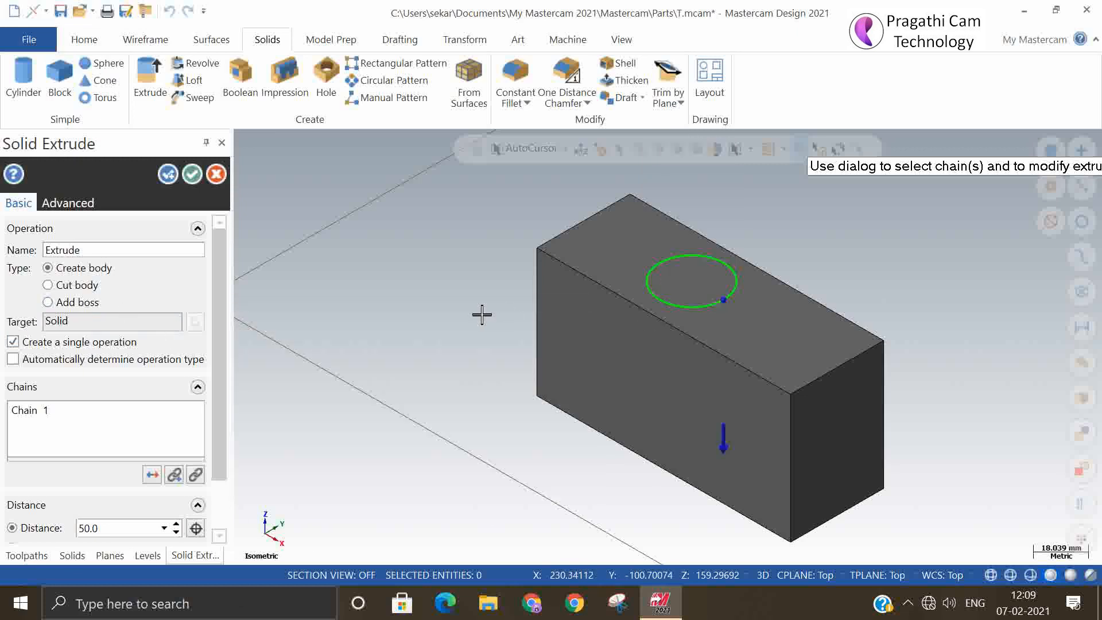
left_click(66, 285)
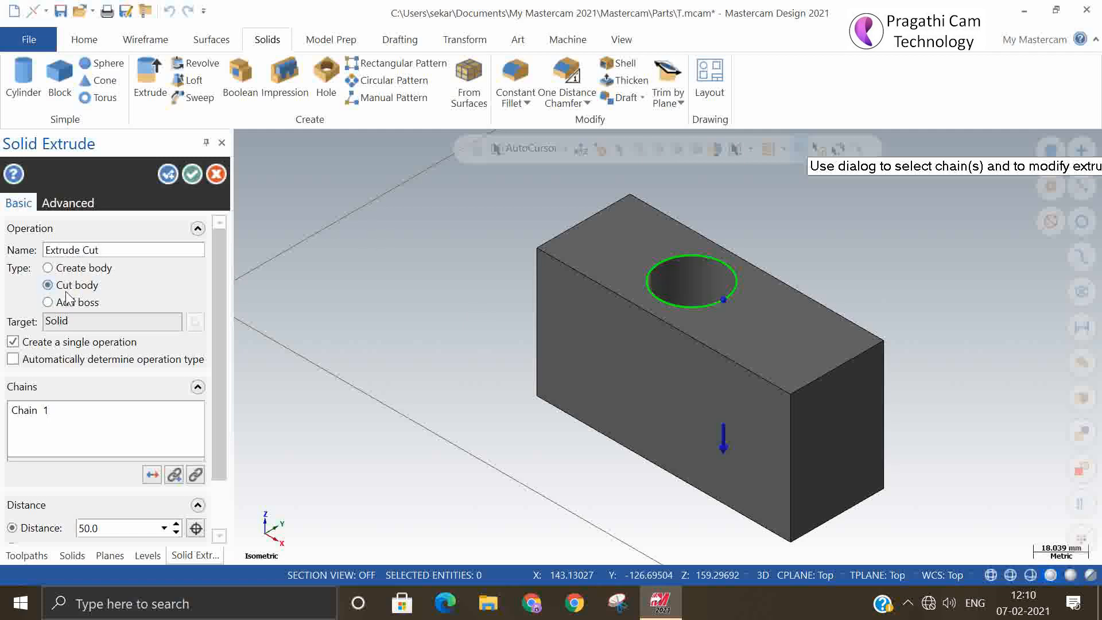
double_click(111, 531)
type("25")
key("Return")
left_click(198, 171)
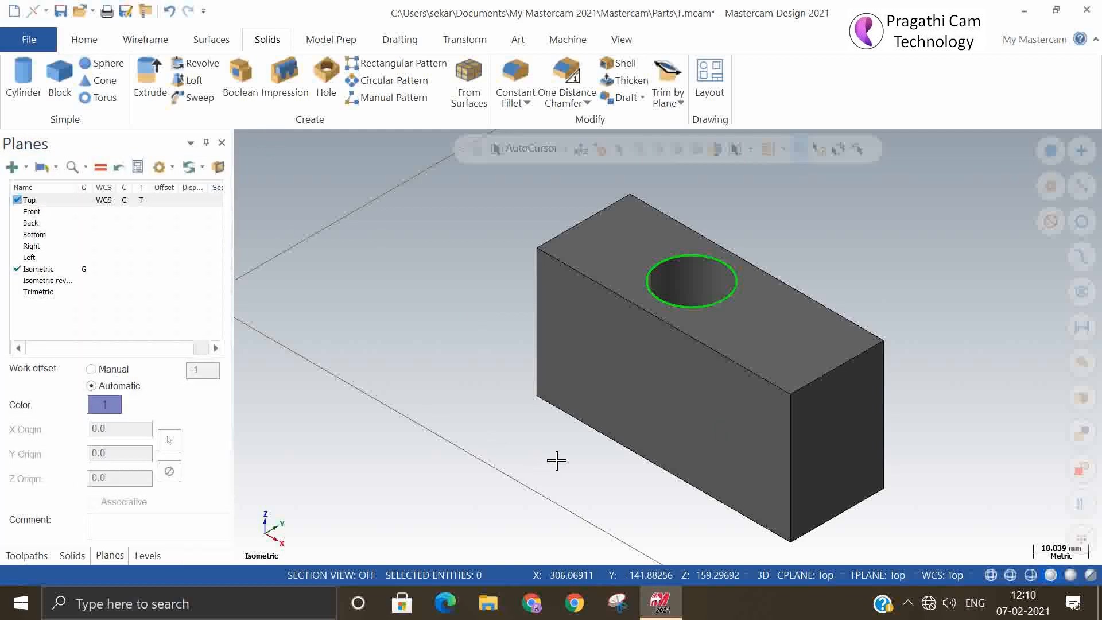
- Move all geometry to the origin with Move to Origin, using the block's leftmost top corner as the point to translate from
scroll(559, 459, "down", 2)
middle_click_drag(937, 458, 927, 478)
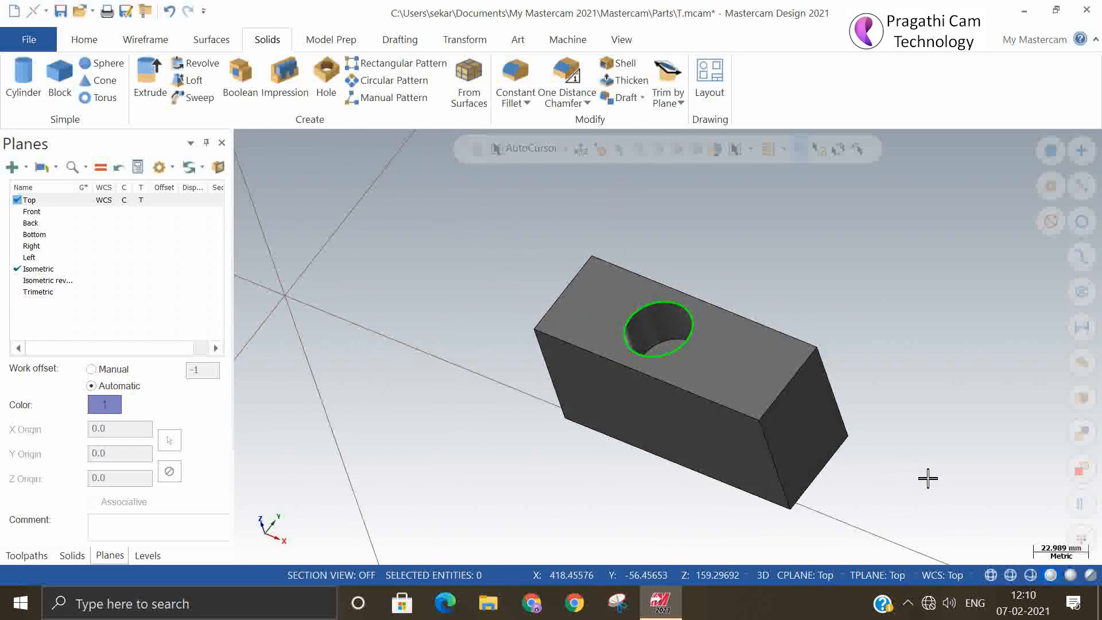
right_click(850, 308)
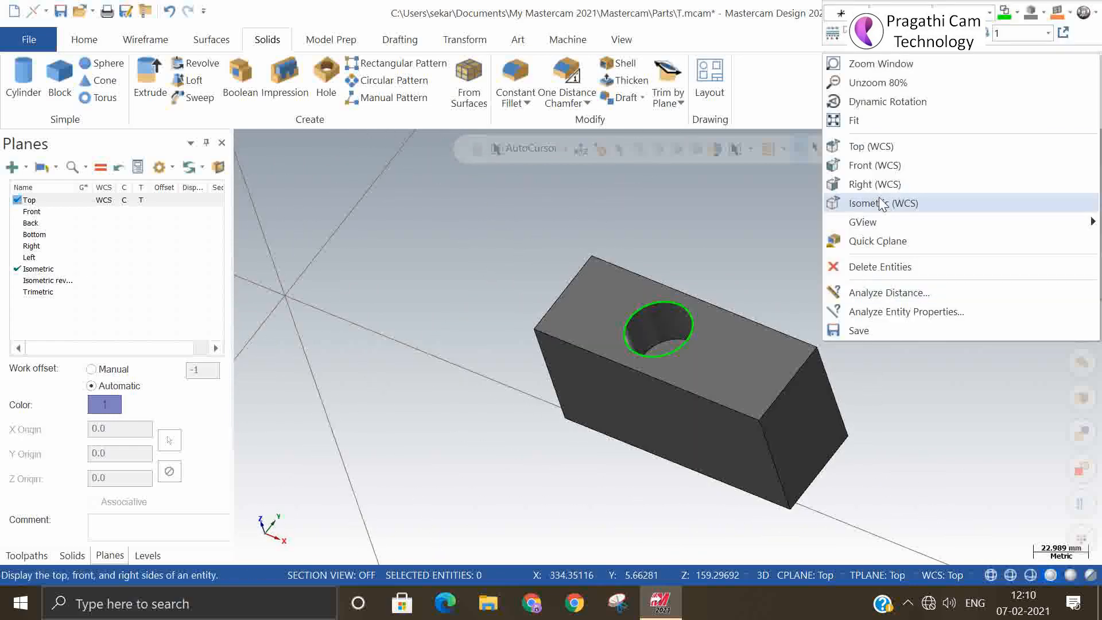
left_click(880, 201)
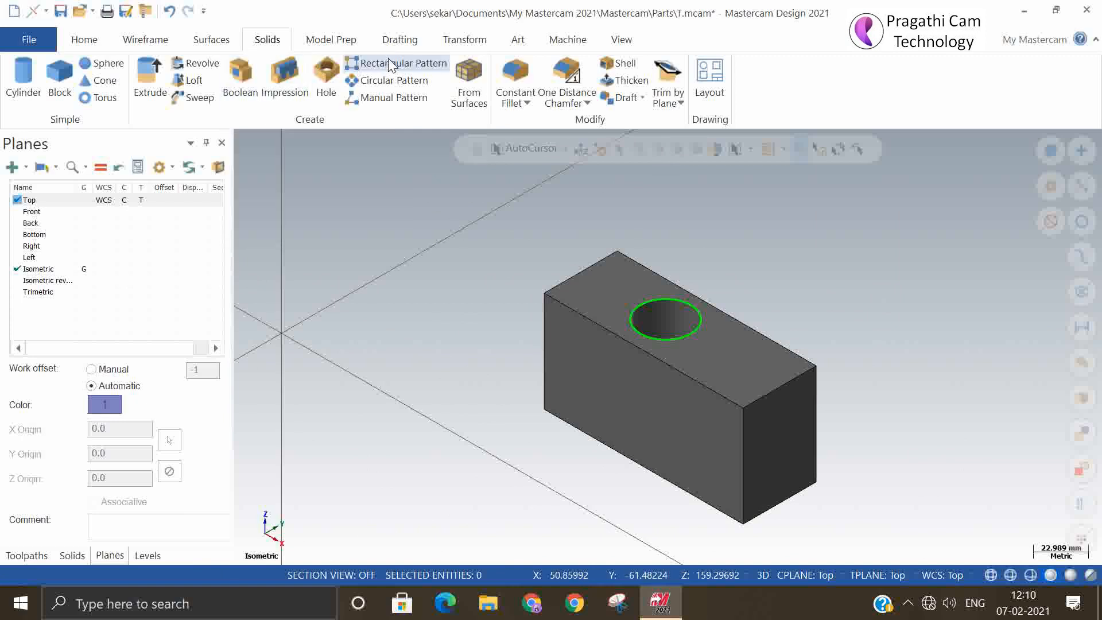
left_click(465, 39)
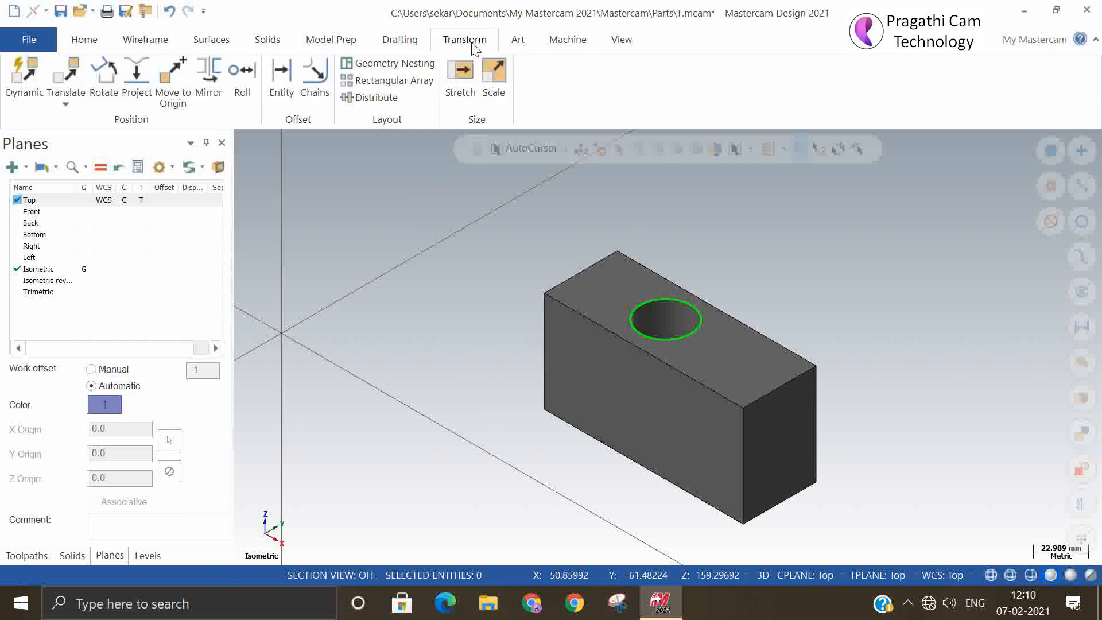
left_click(171, 95)
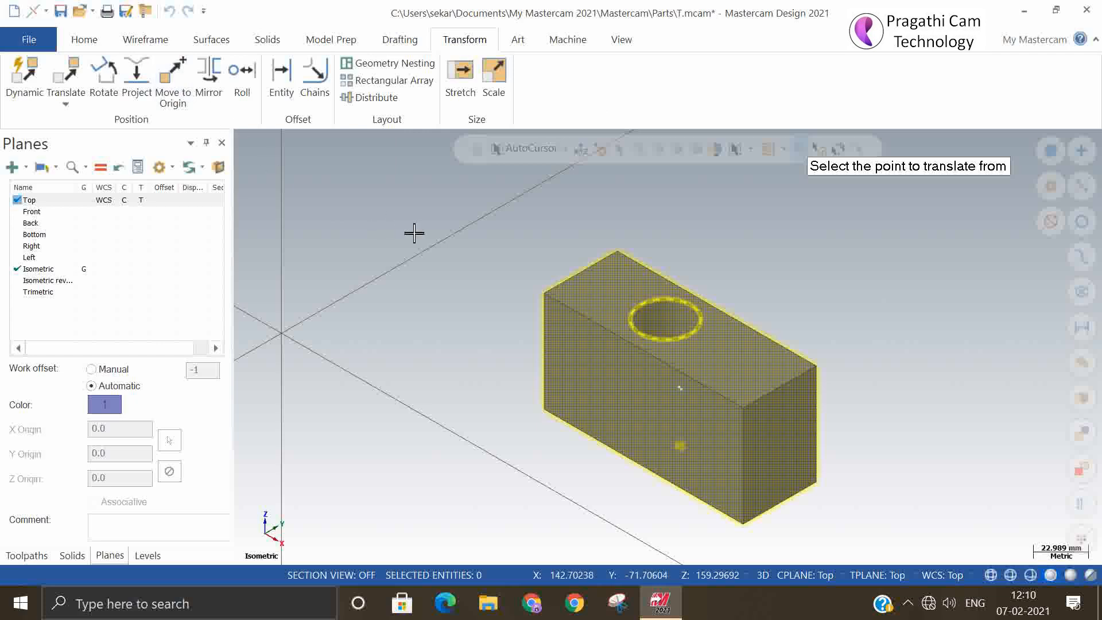
left_click(544, 293)
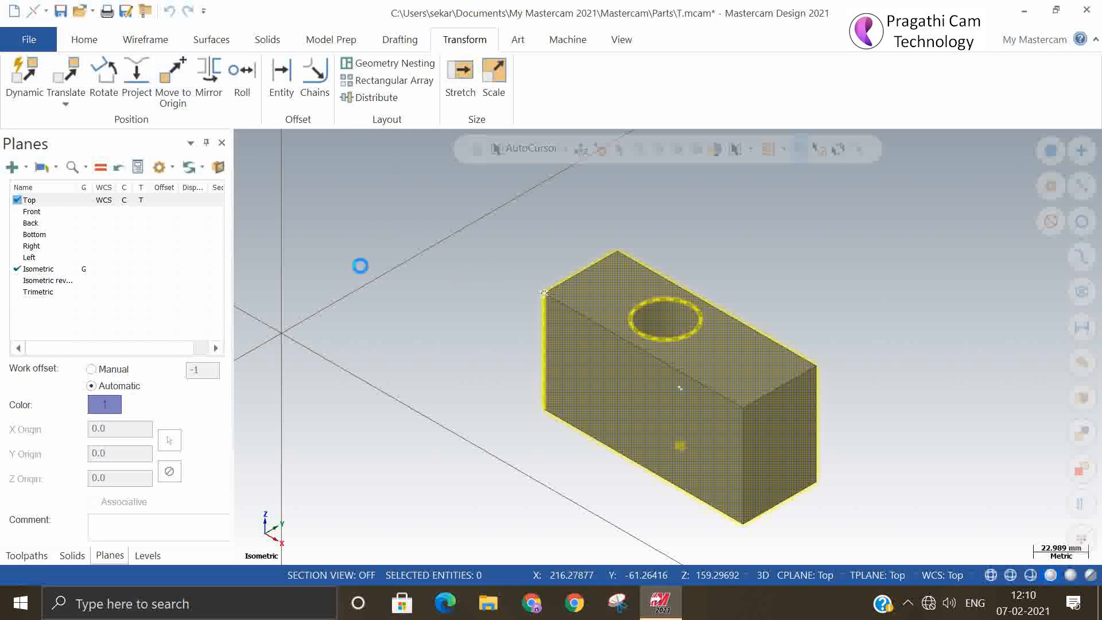
- Check the block corner's position at the origin and clear the transform result colors
scroll(761, 304, "down", 2)
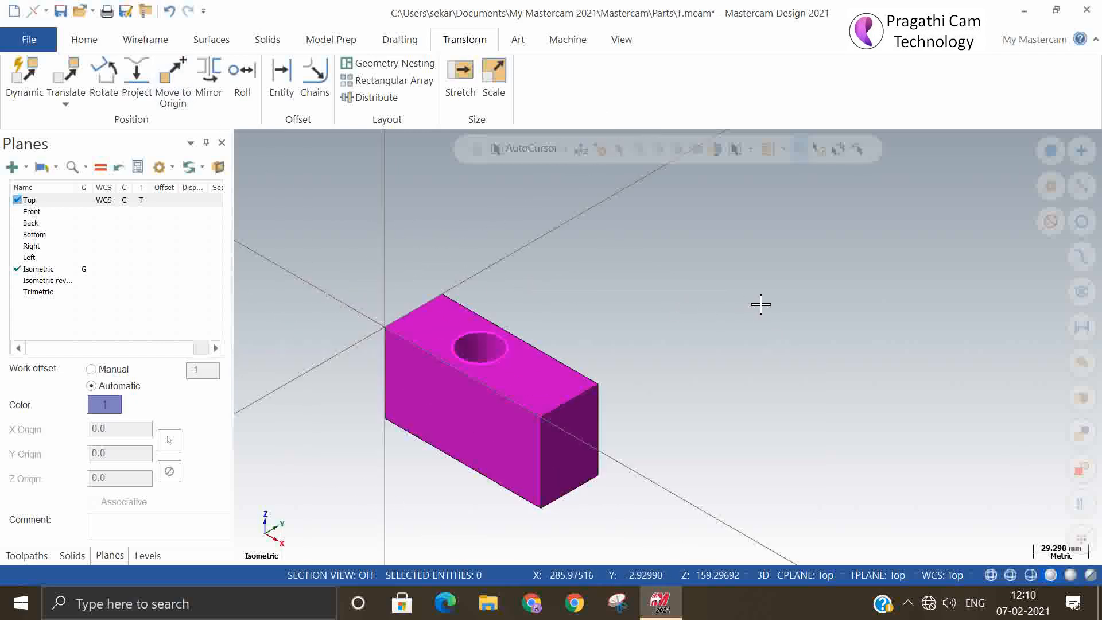
scroll(378, 326, "up", 5)
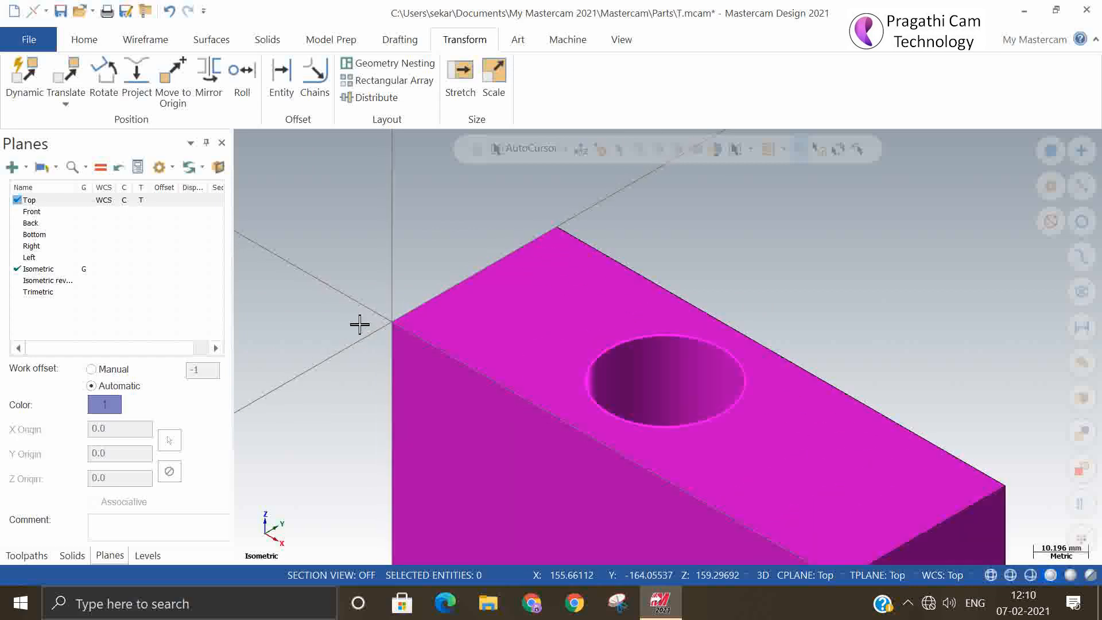
scroll(359, 324, "down", 4)
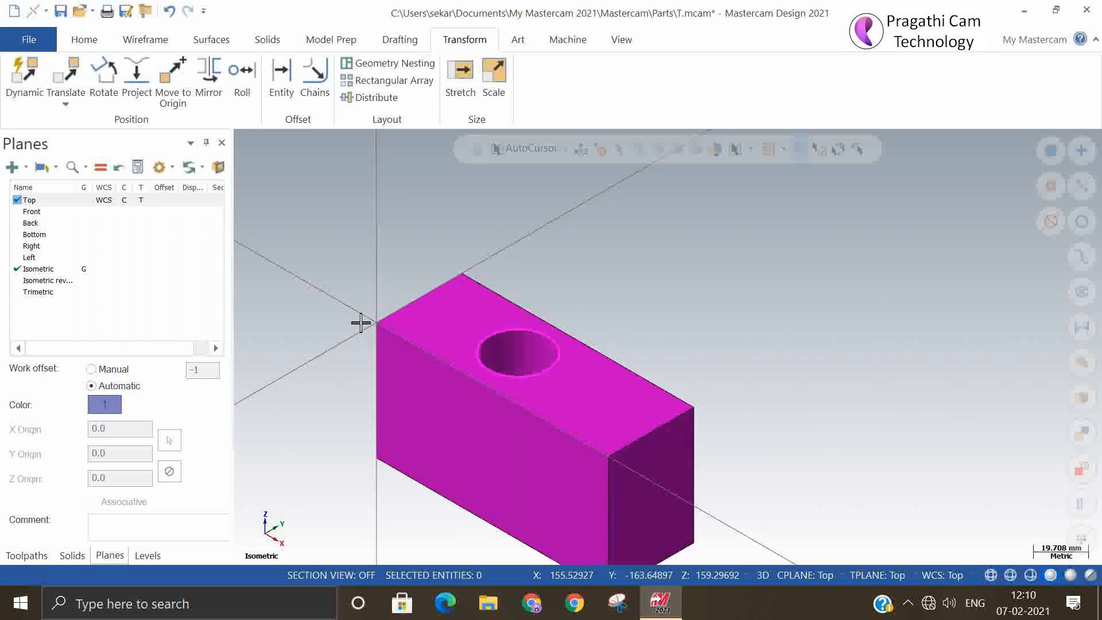
right_click(824, 265)
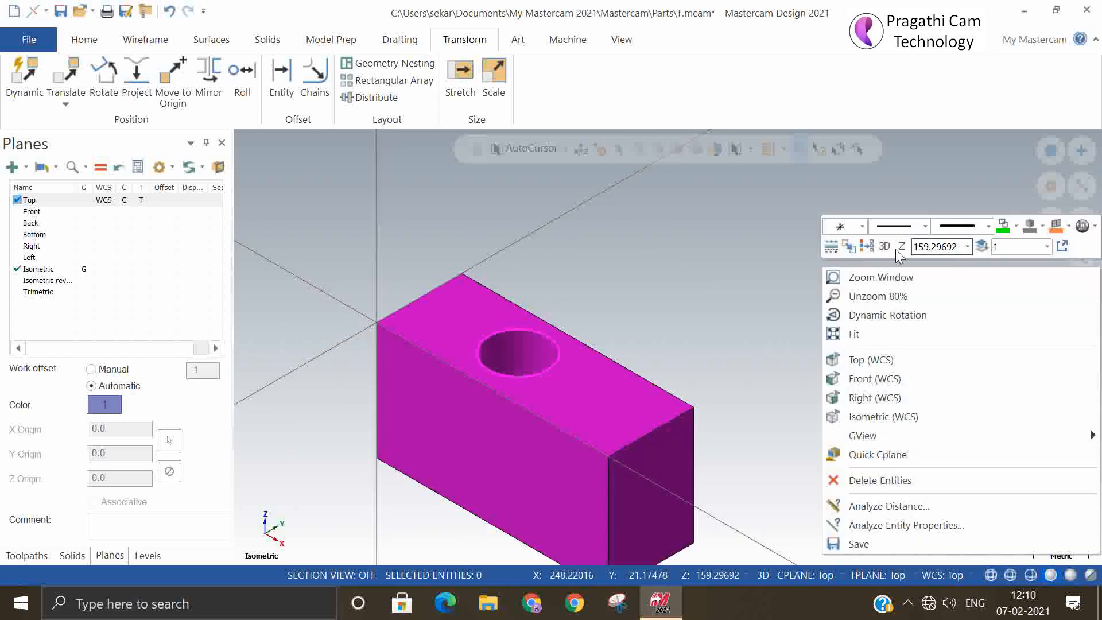
left_click(873, 251)
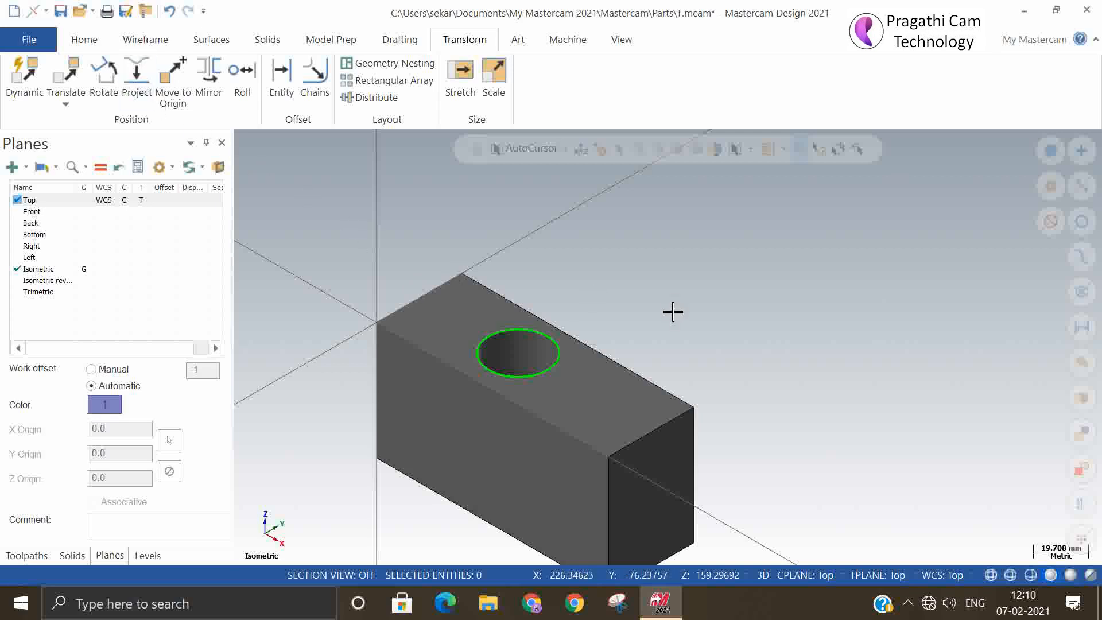
- Delete the solid block and switch to the Top view of the remaining circle
scroll(674, 319, "down", 2)
scroll(674, 320, "down", 1)
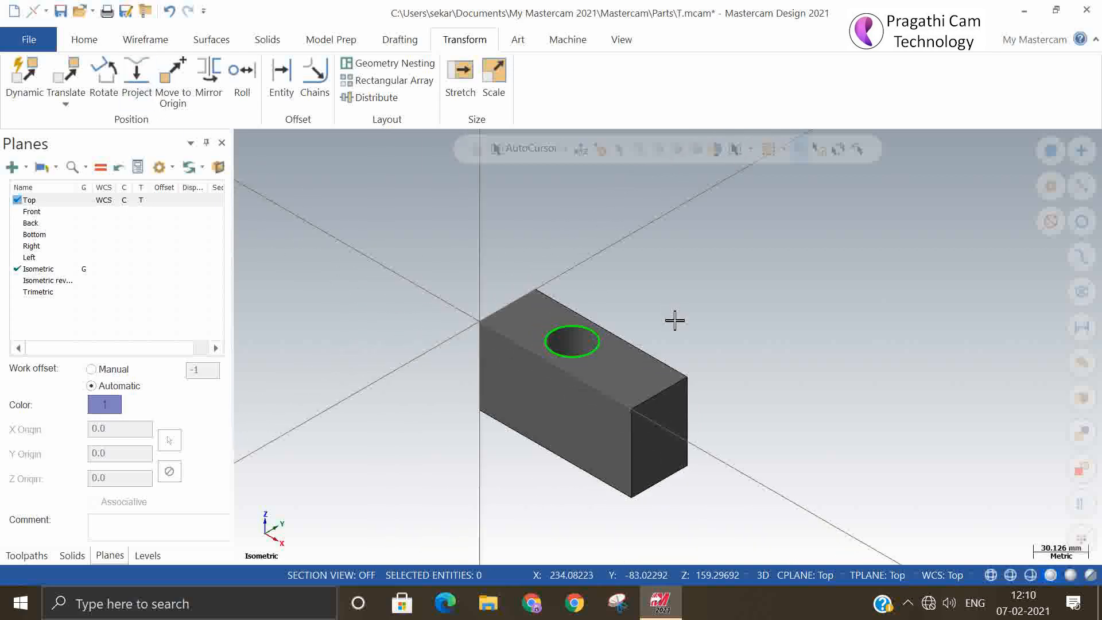
left_click(524, 369)
key("Delete")
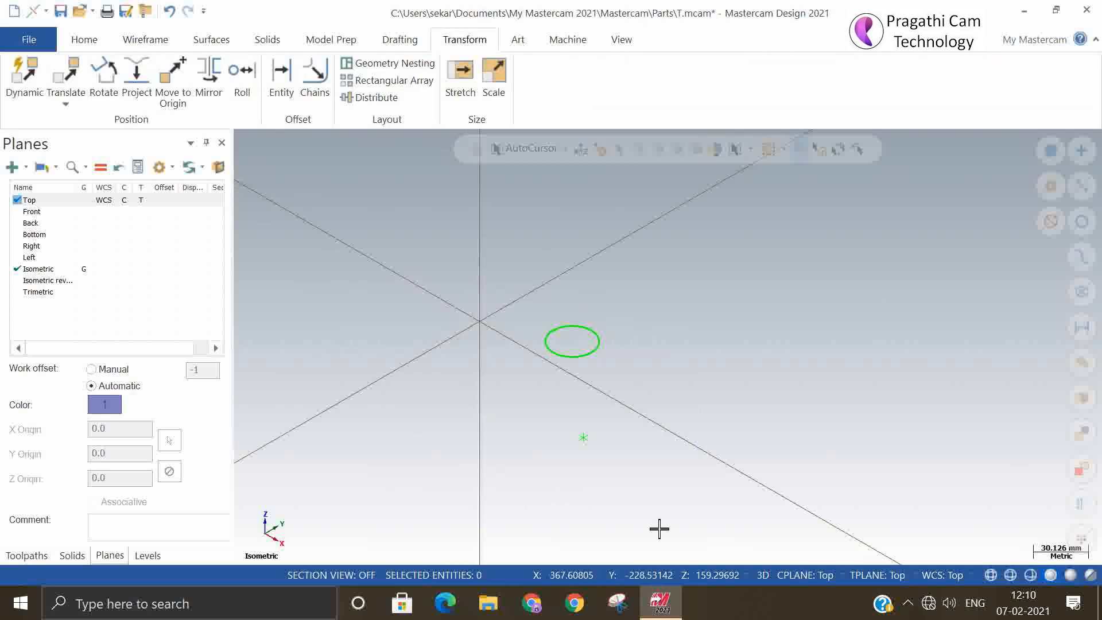
right_click(765, 340)
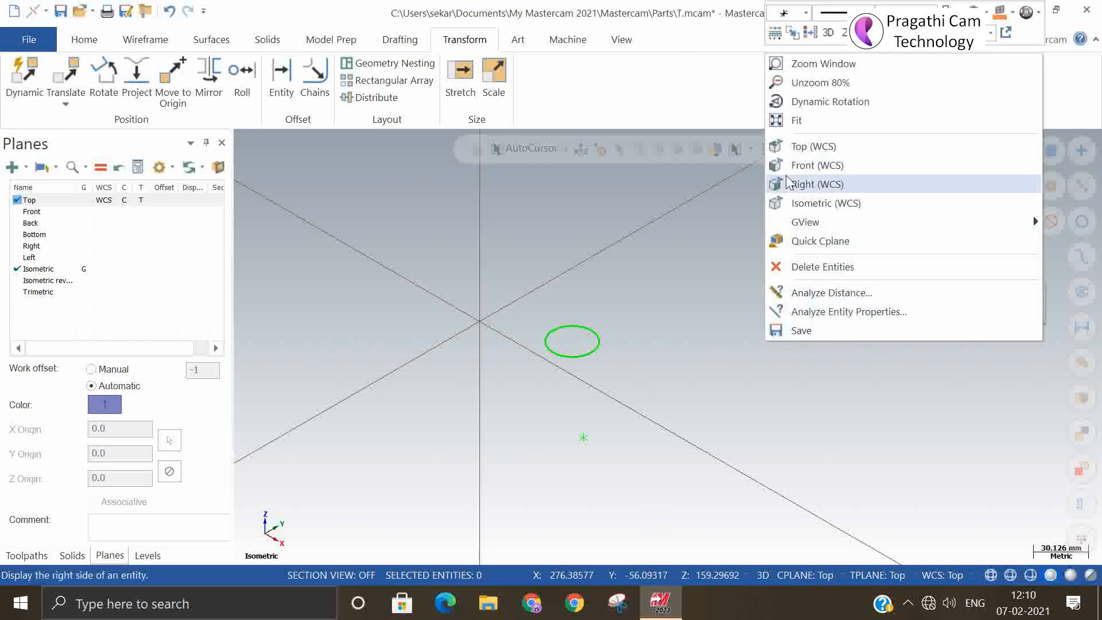
left_click(800, 146)
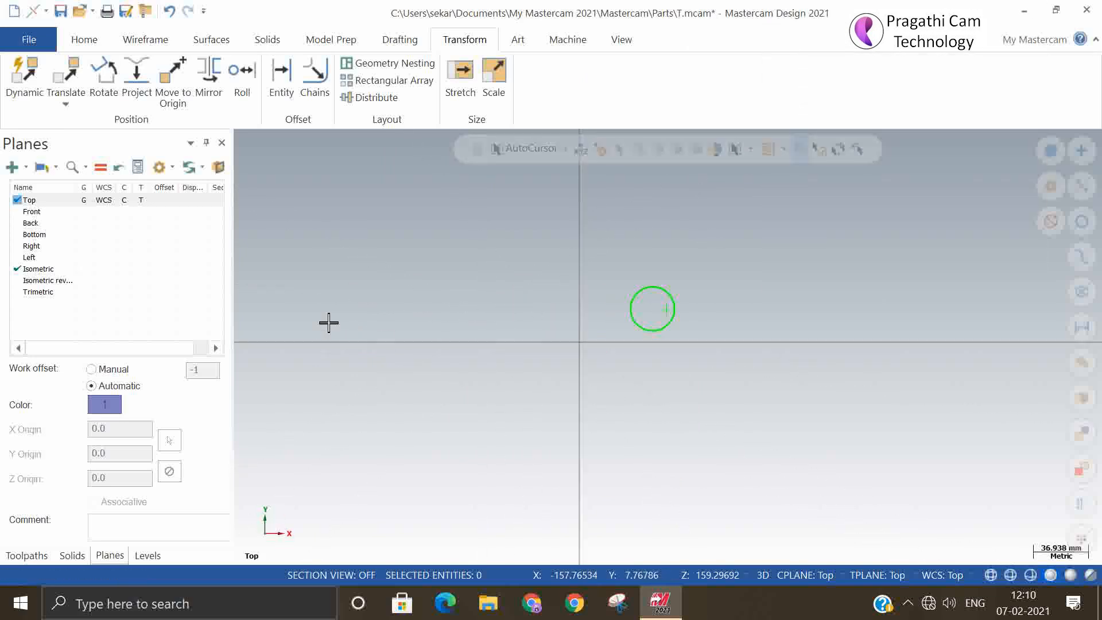
- Try mirroring a copy of the circle about the X axis, the Y axis and a 45-degree angle
left_click(207, 73)
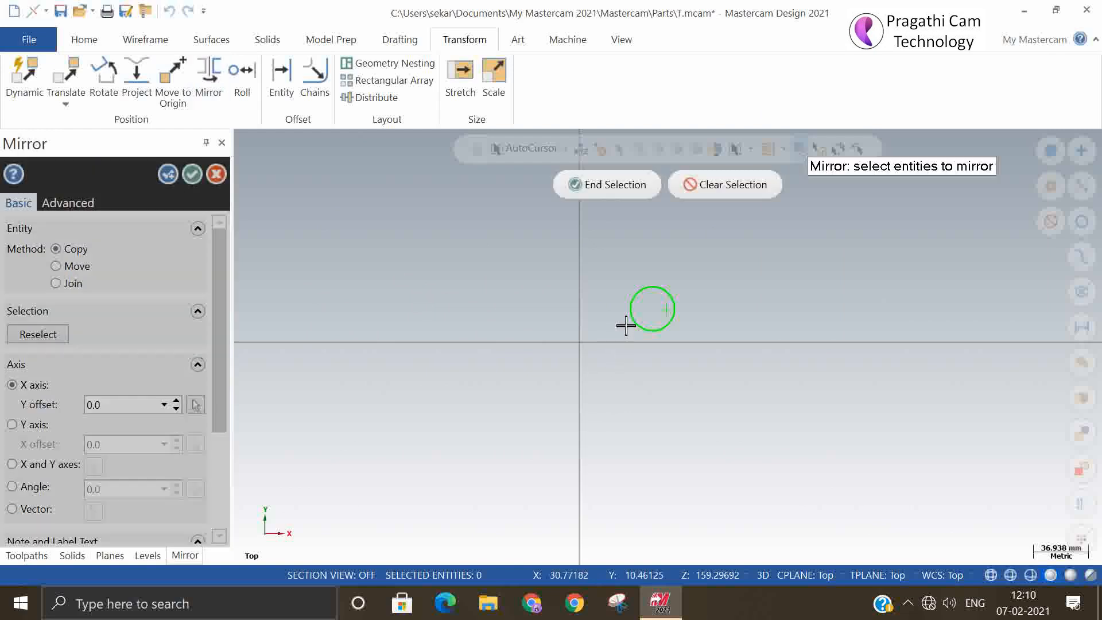
left_click(603, 184)
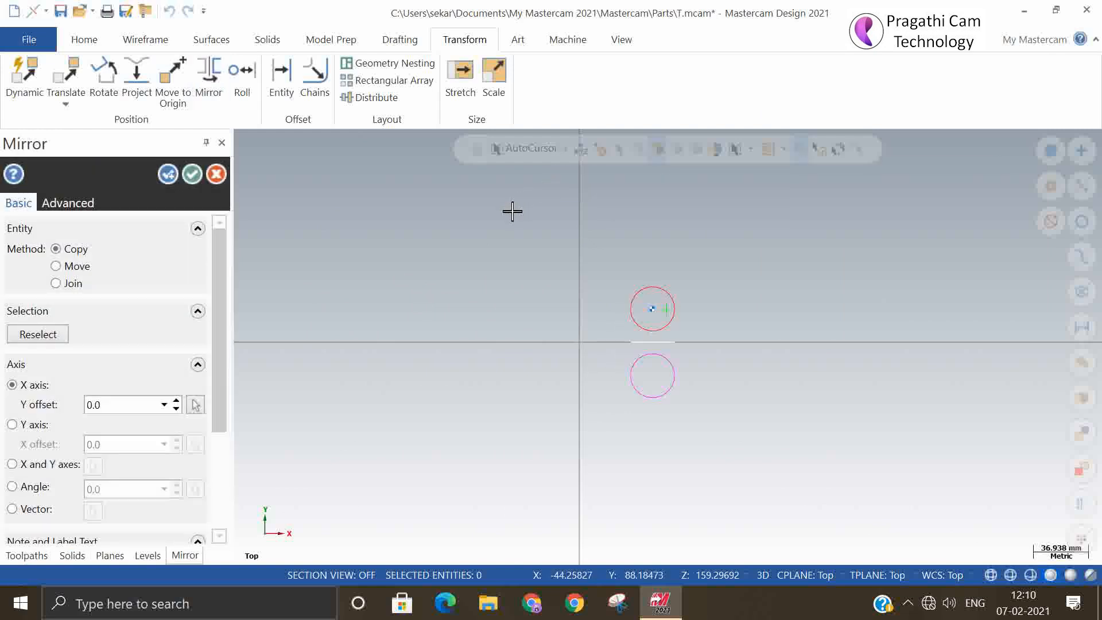
left_click(12, 425)
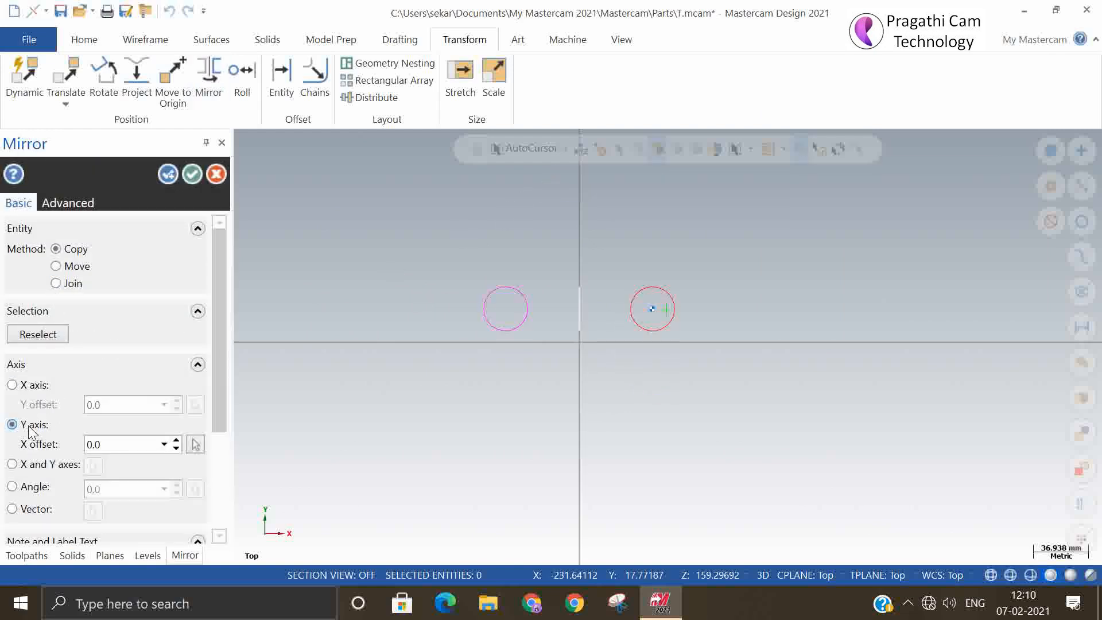
left_click(26, 388)
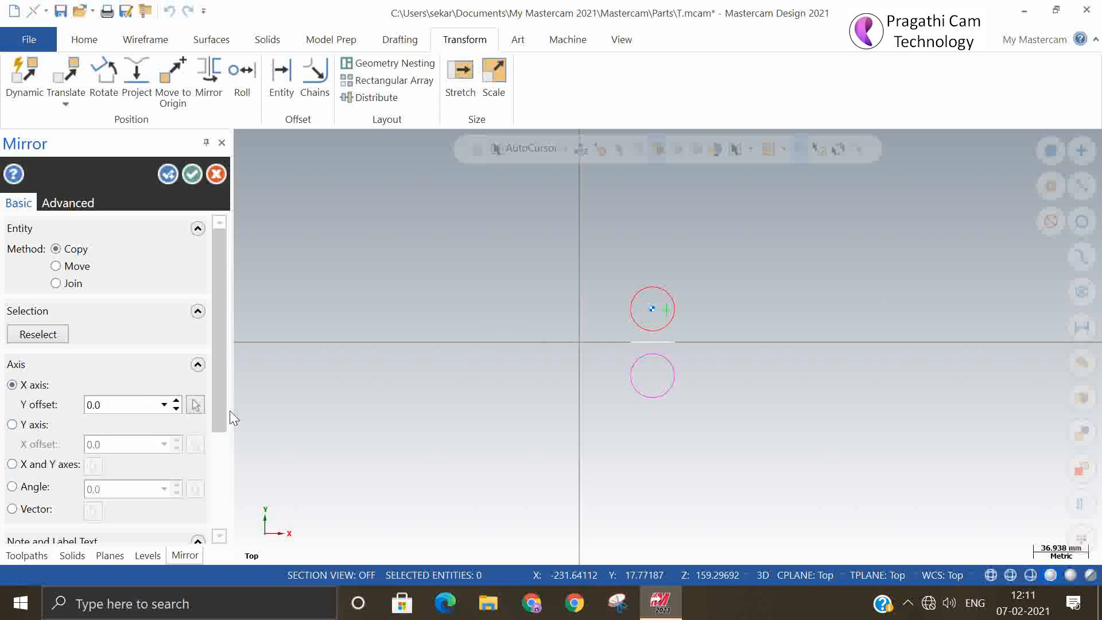
scroll(88, 439, "down", 1)
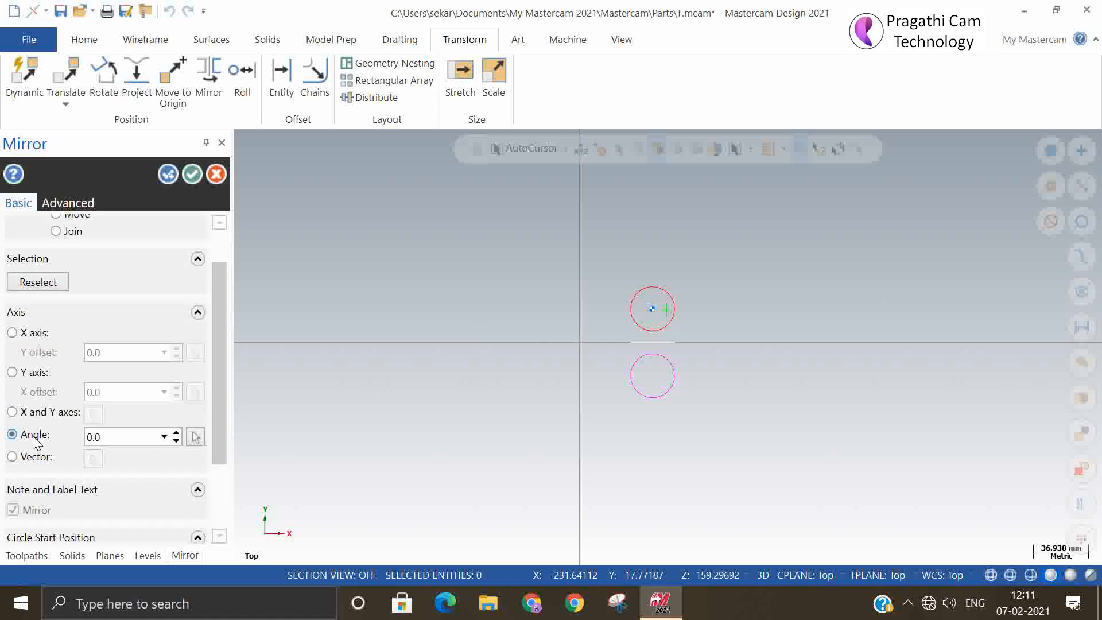
left_click(125, 437)
type("45")
key("Tab")
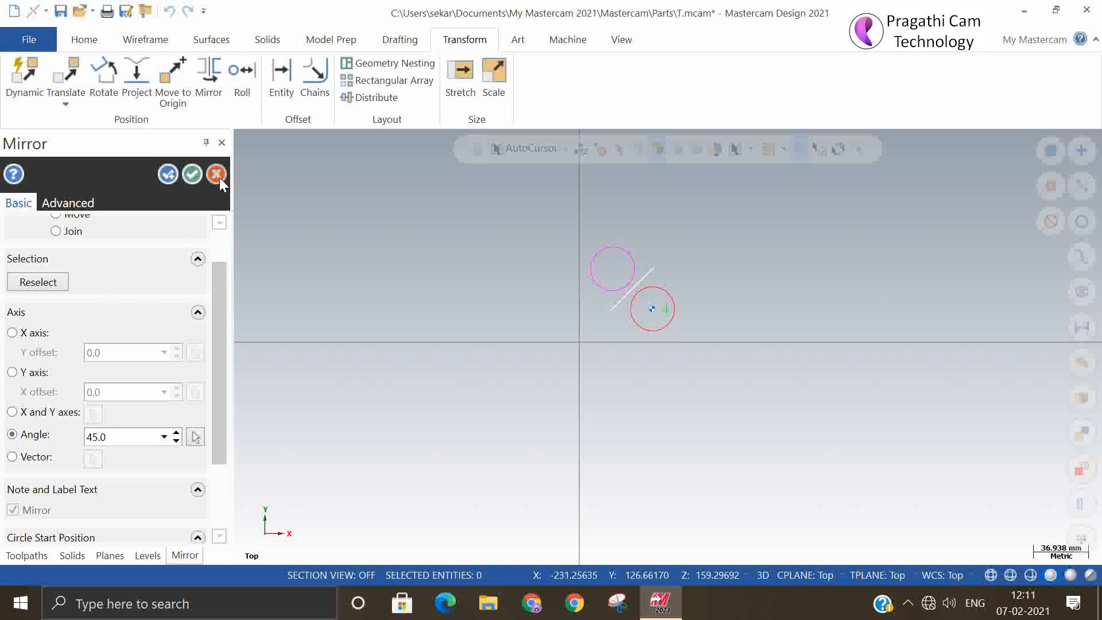
left_click(12, 457)
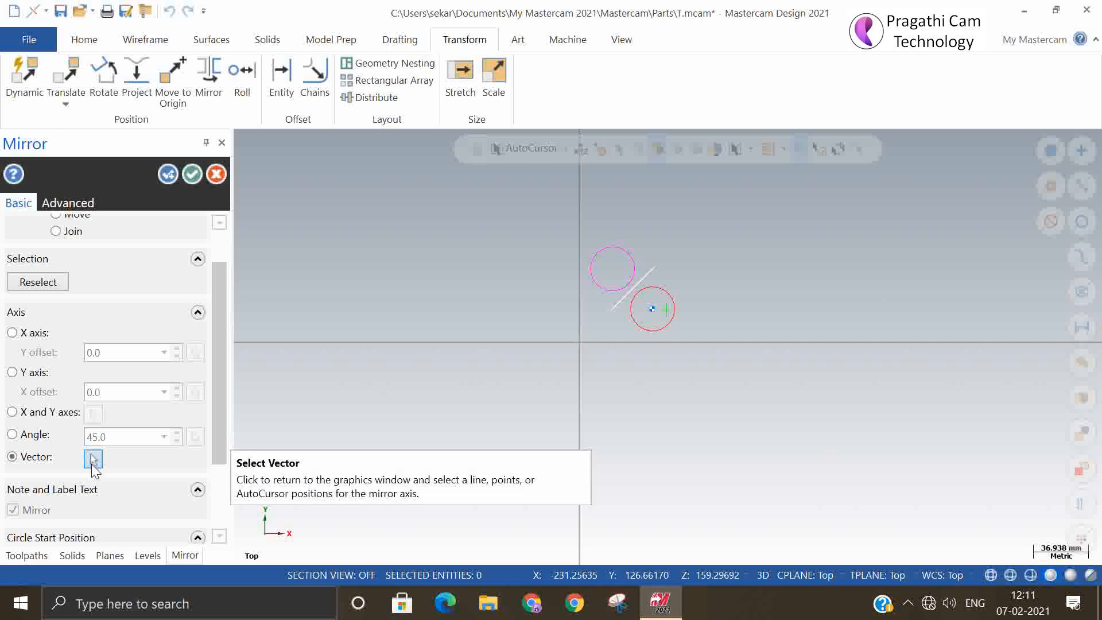
left_click(222, 174)
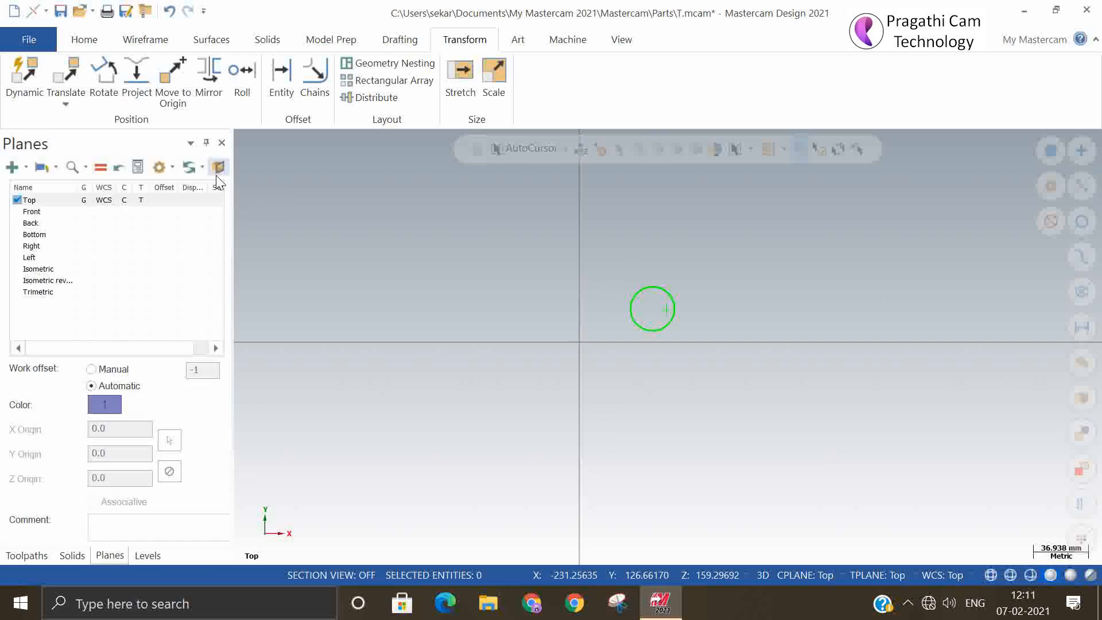
- Sketch a freeform diagonal line below the circle, rising at about 31.6 degrees
left_click(144, 40)
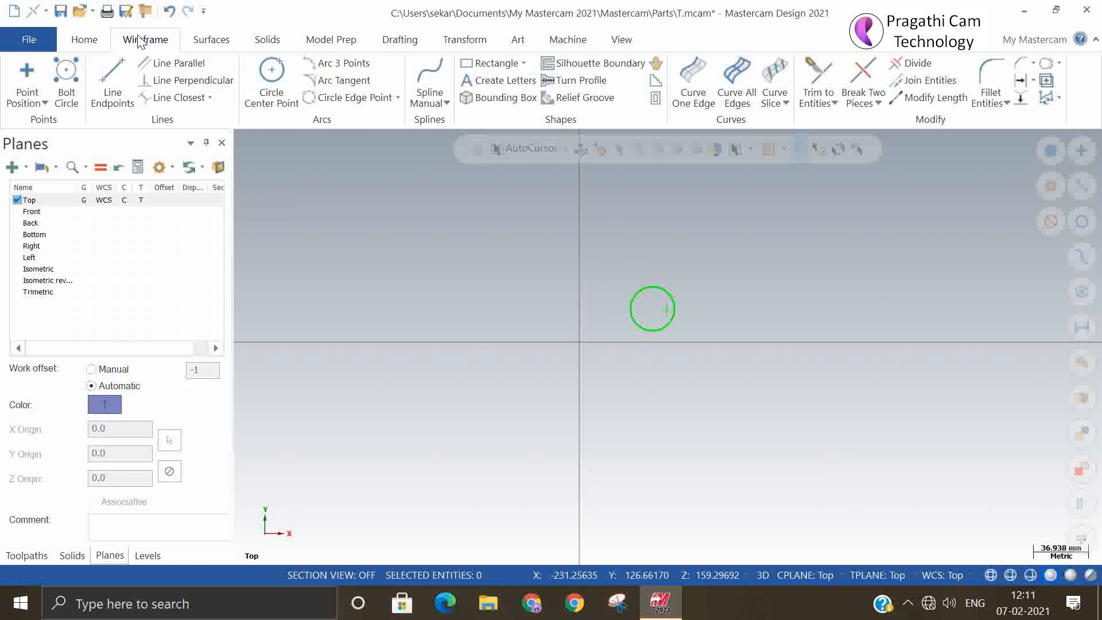
left_click(115, 64)
left_click(617, 406)
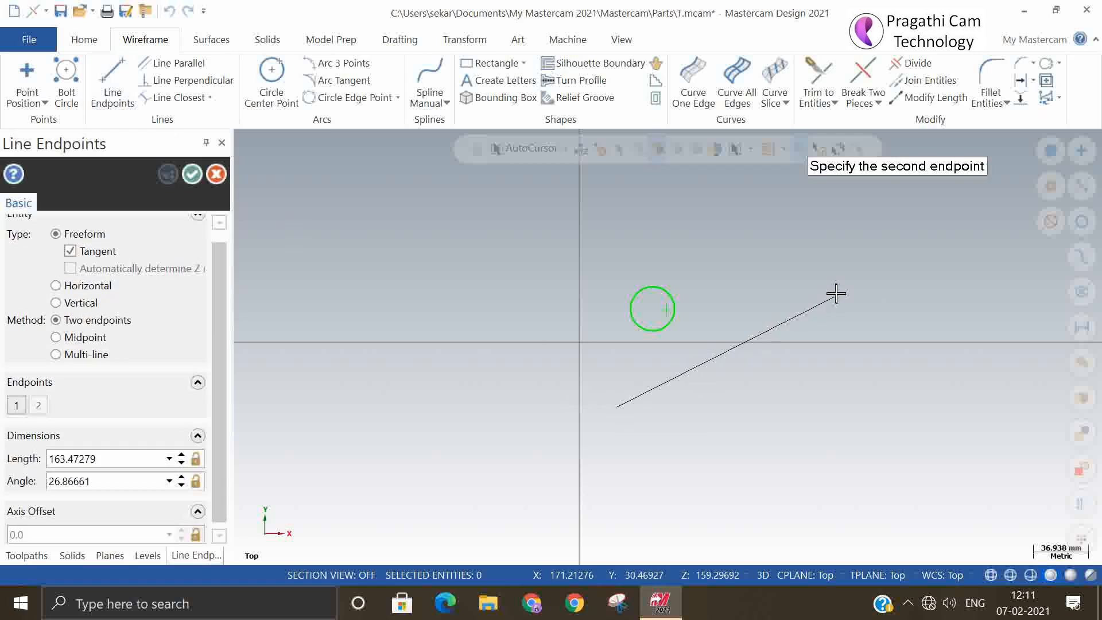
left_click(802, 293)
left_click(192, 174)
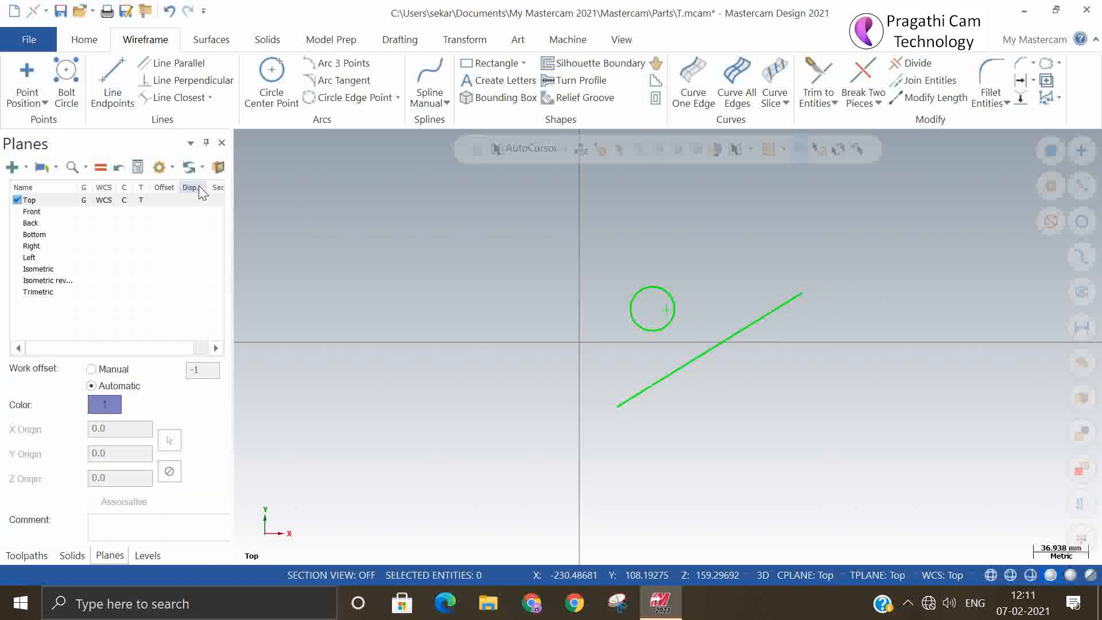
- Mirror the circle as a copy across the diagonal line, using the line as the mirror vector
left_click(463, 40)
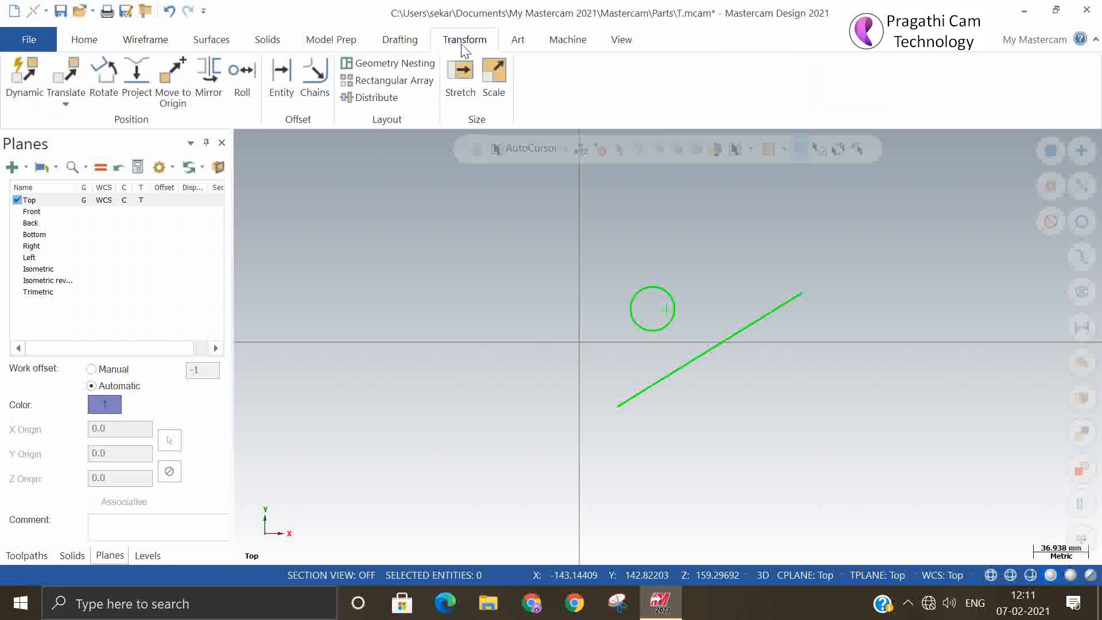
left_click(212, 84)
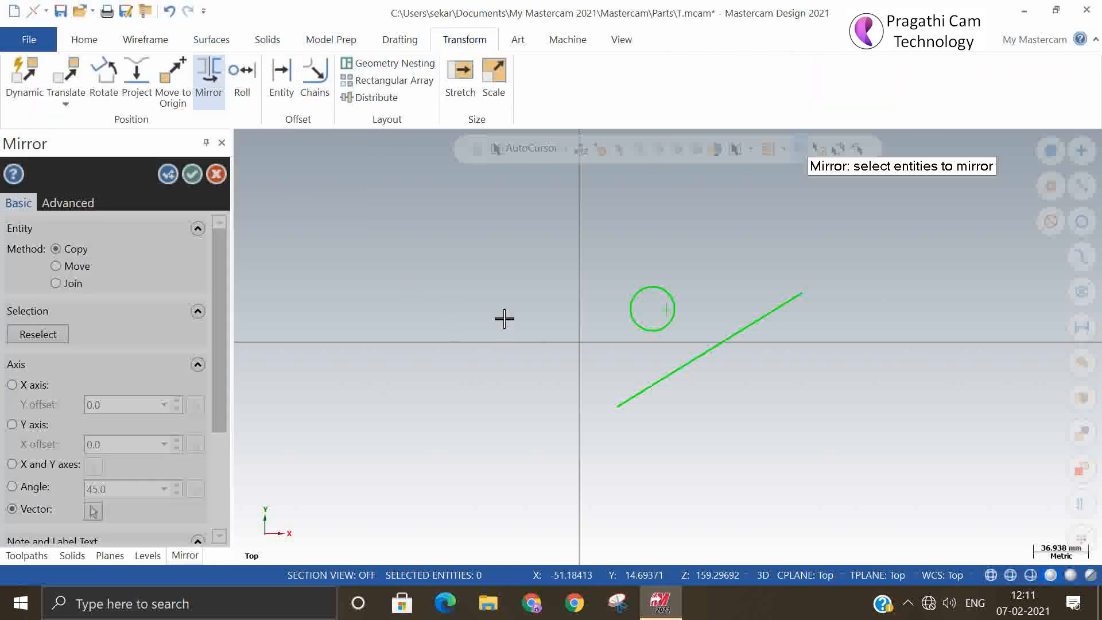
left_click(630, 316)
left_click(590, 184)
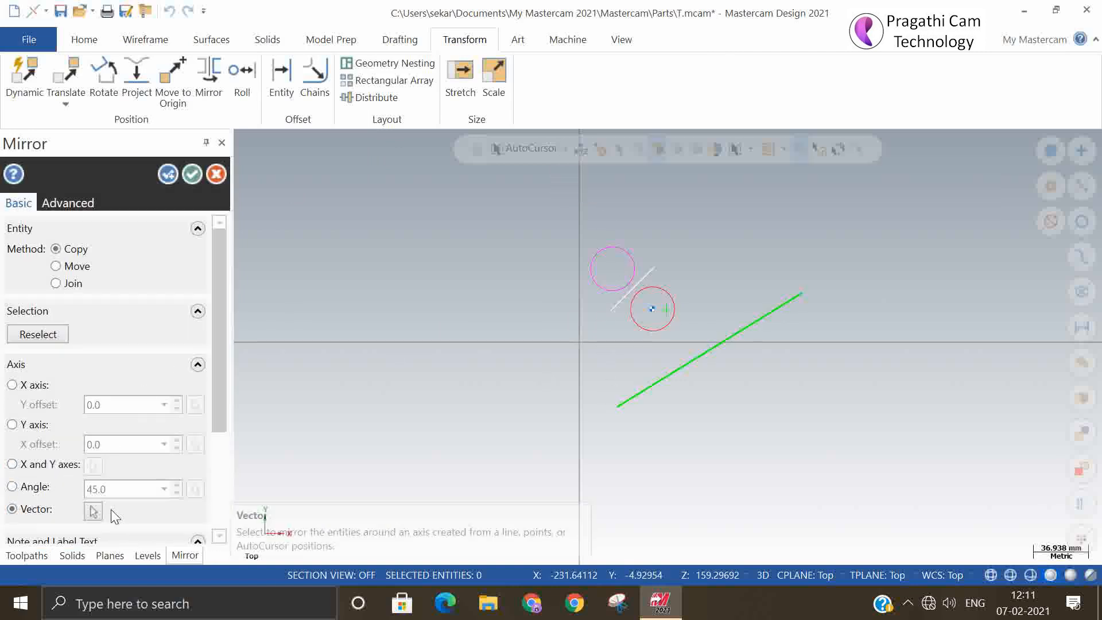
left_click(93, 511)
left_click(677, 368)
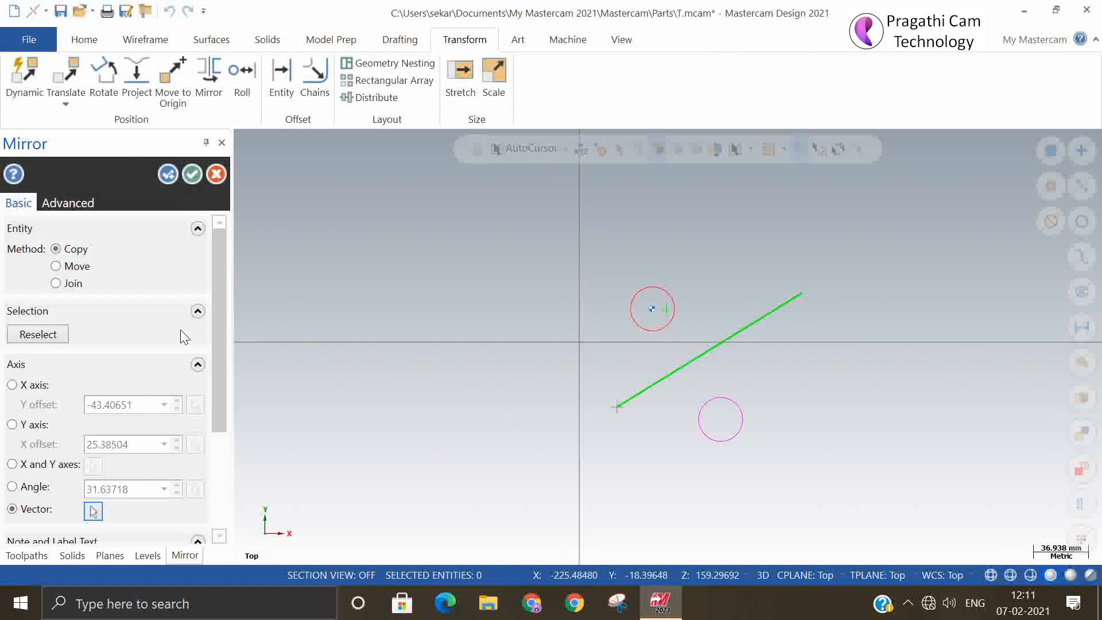
left_click(189, 173)
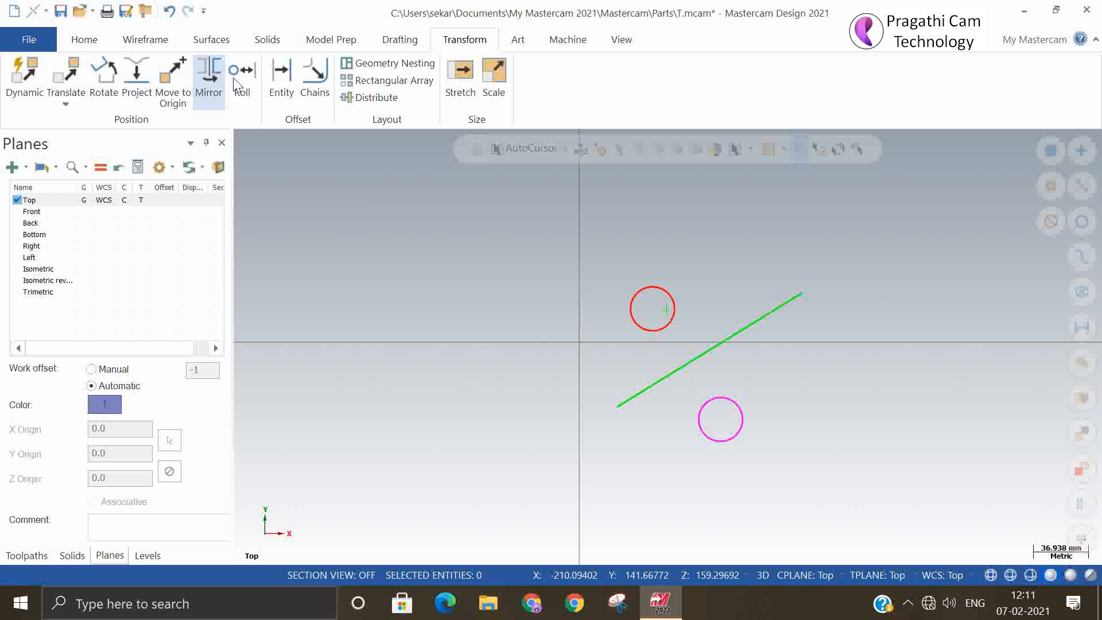
- Delete both circles and the diagonal line between them
left_click(668, 296)
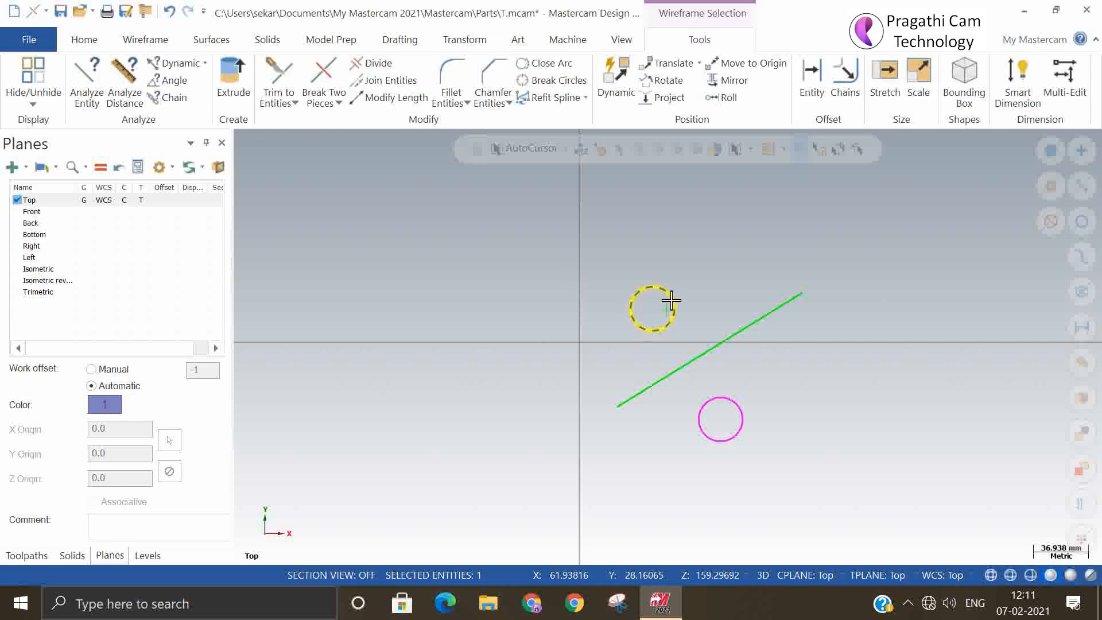
left_click(734, 413)
left_click(699, 363)
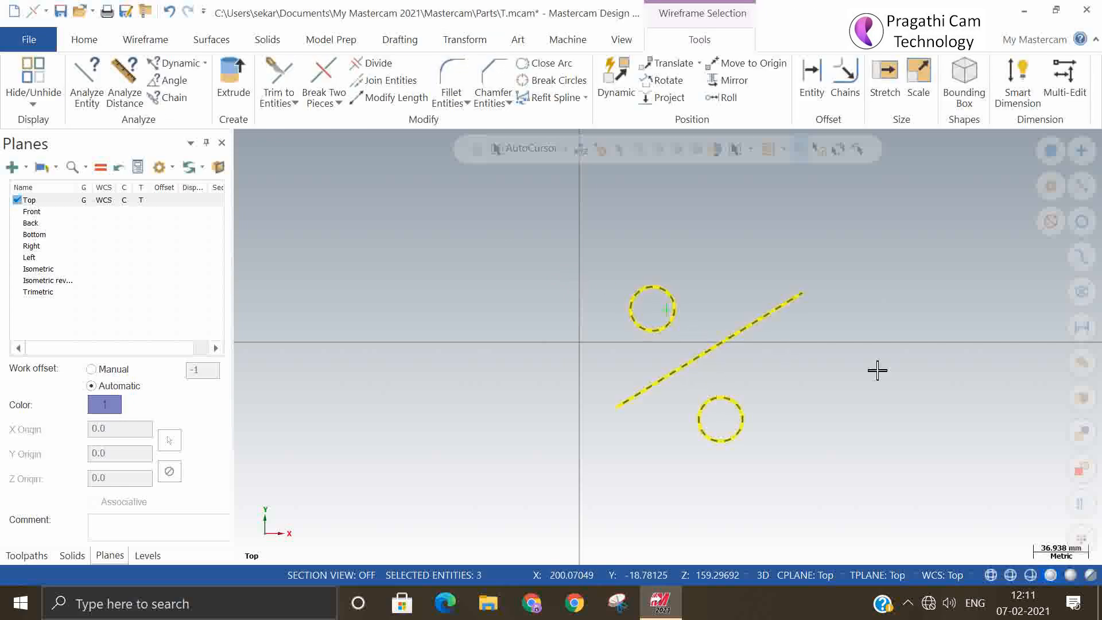
key("Delete")
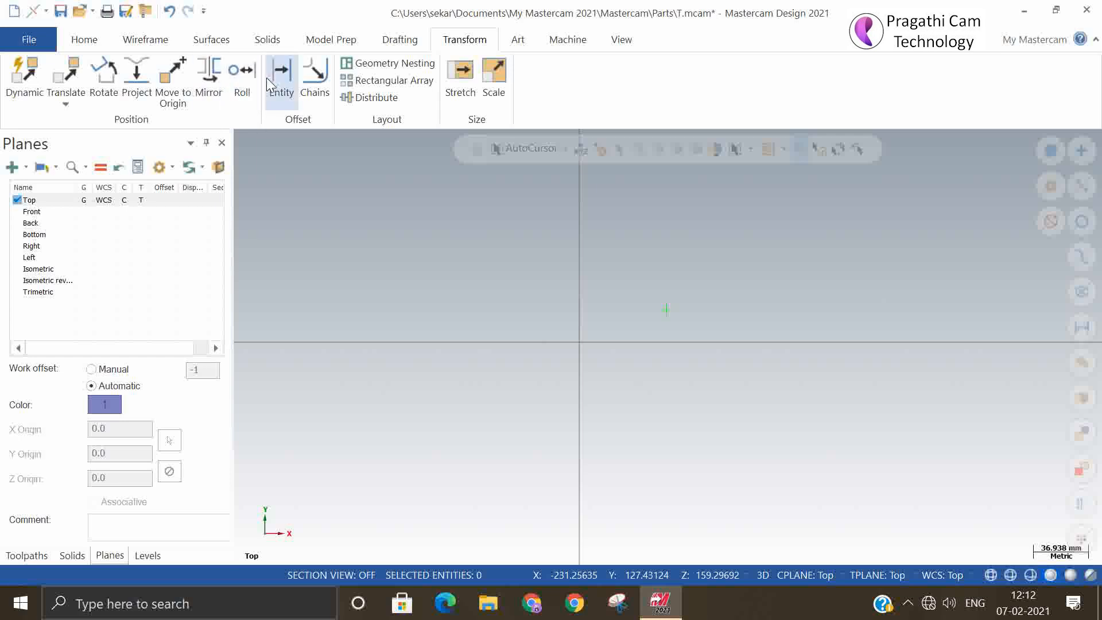
- Draw a freeform two-endpoint line starting at the origin and set its length to 200 mm
left_click(145, 40)
left_click(113, 84)
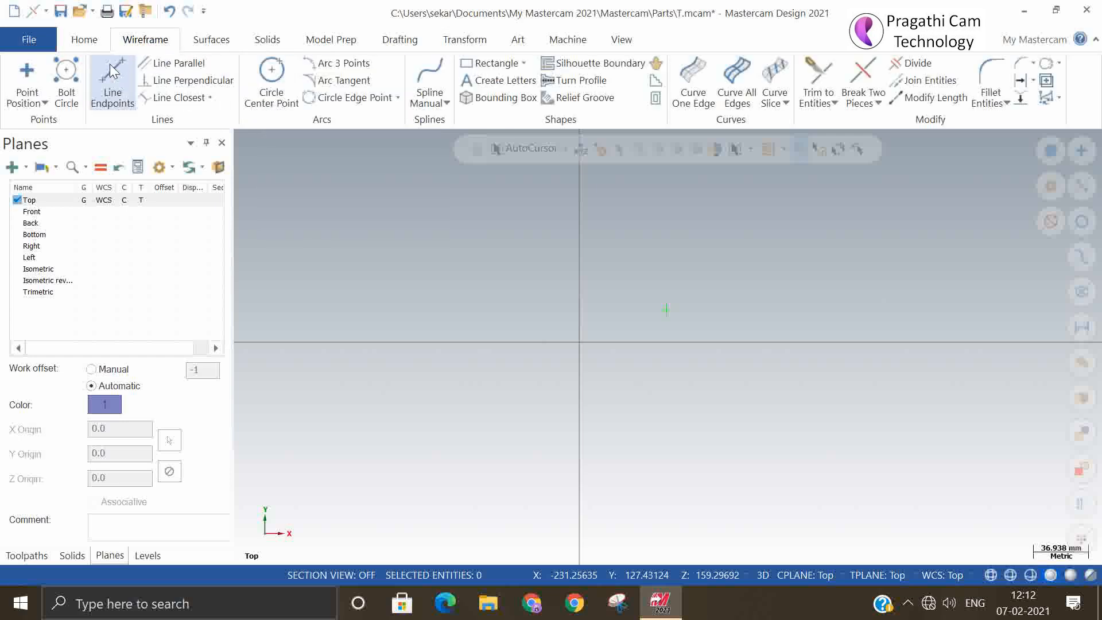
left_click(581, 343)
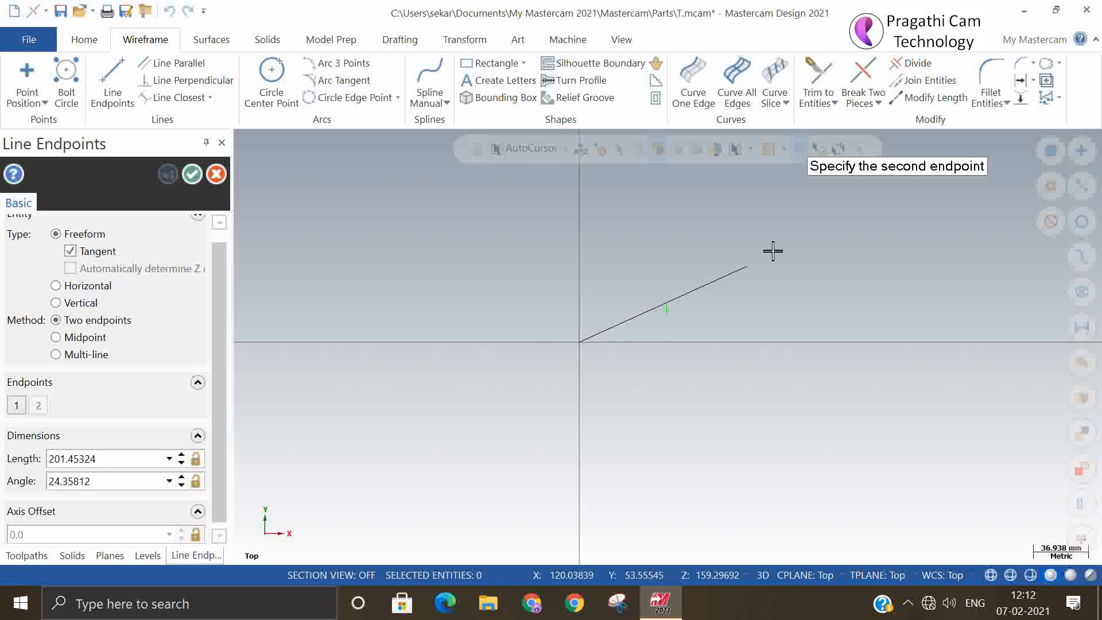
left_click(802, 206)
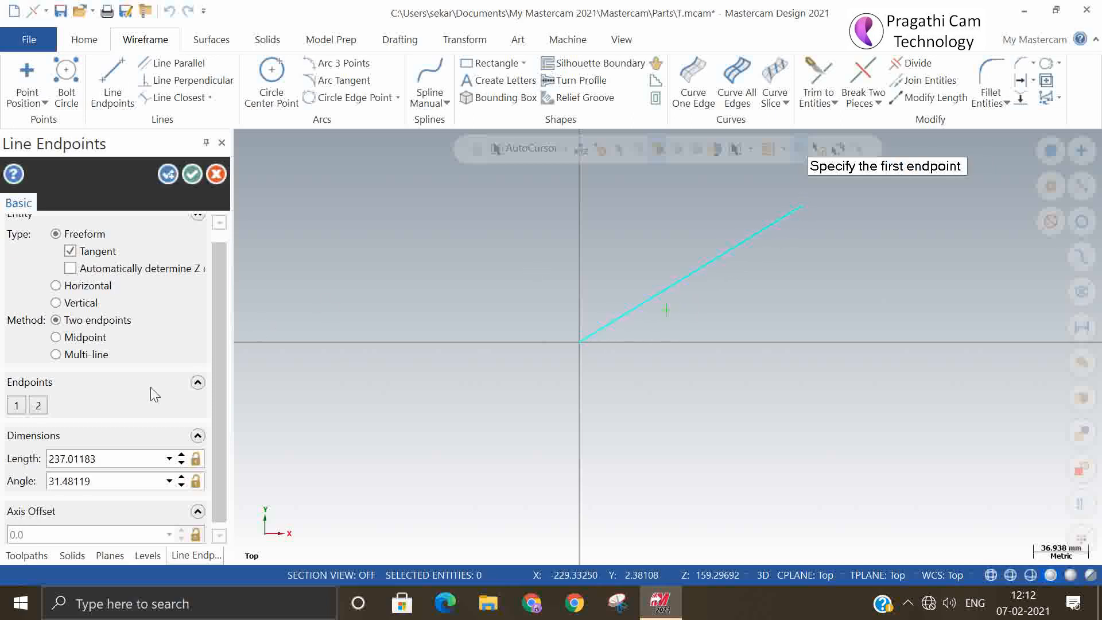
left_click(106, 463)
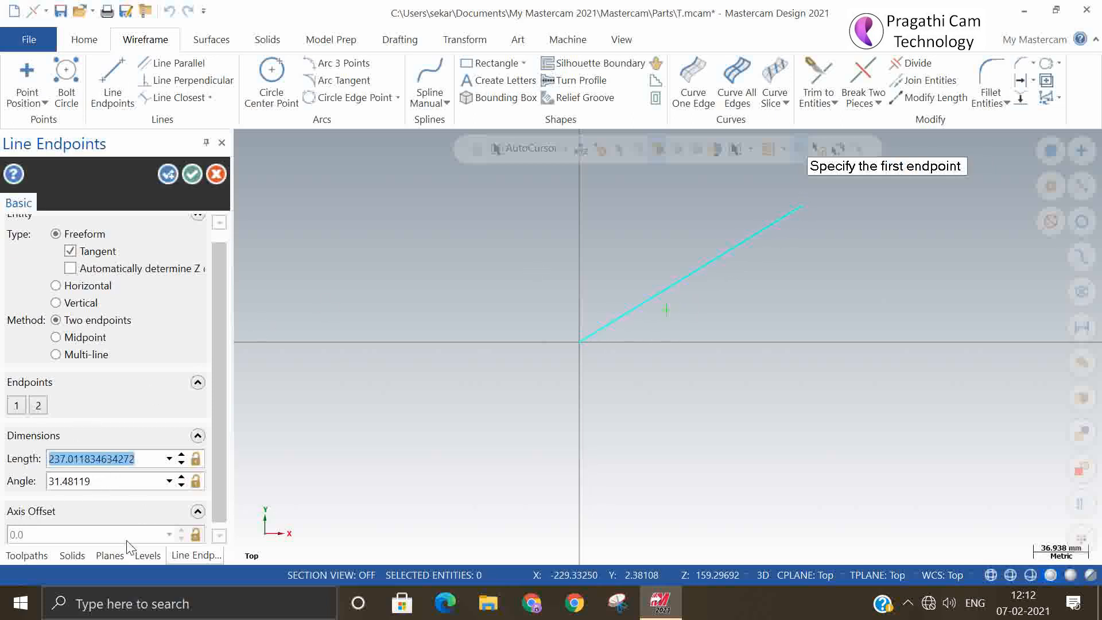
type("2")
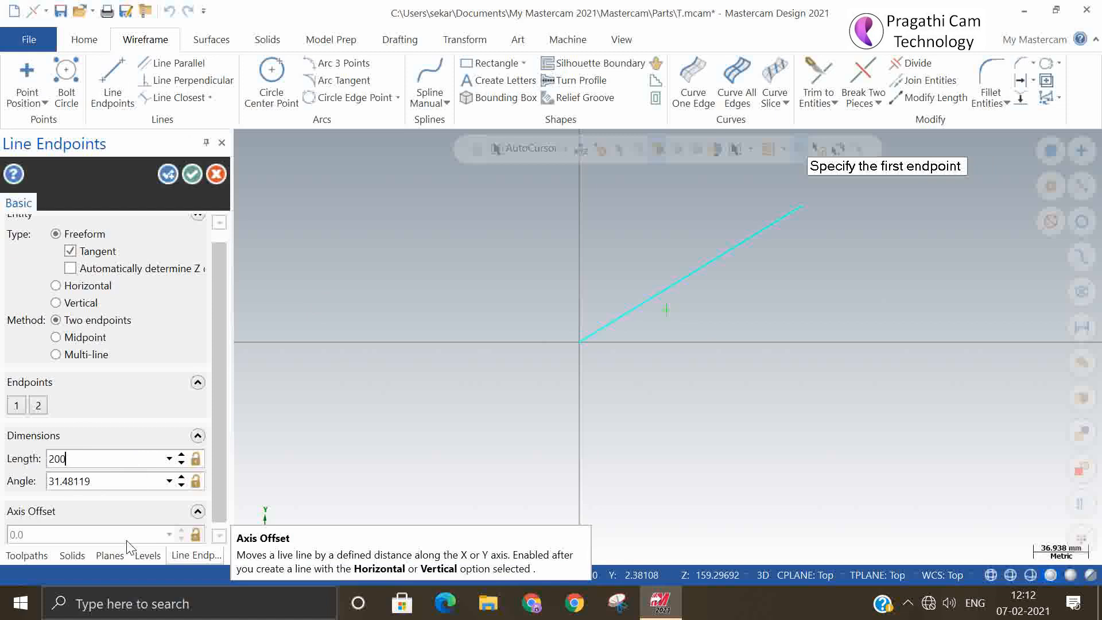
type("00")
key("Return")
- Try a 45-degree angle for the new line
left_click(115, 480)
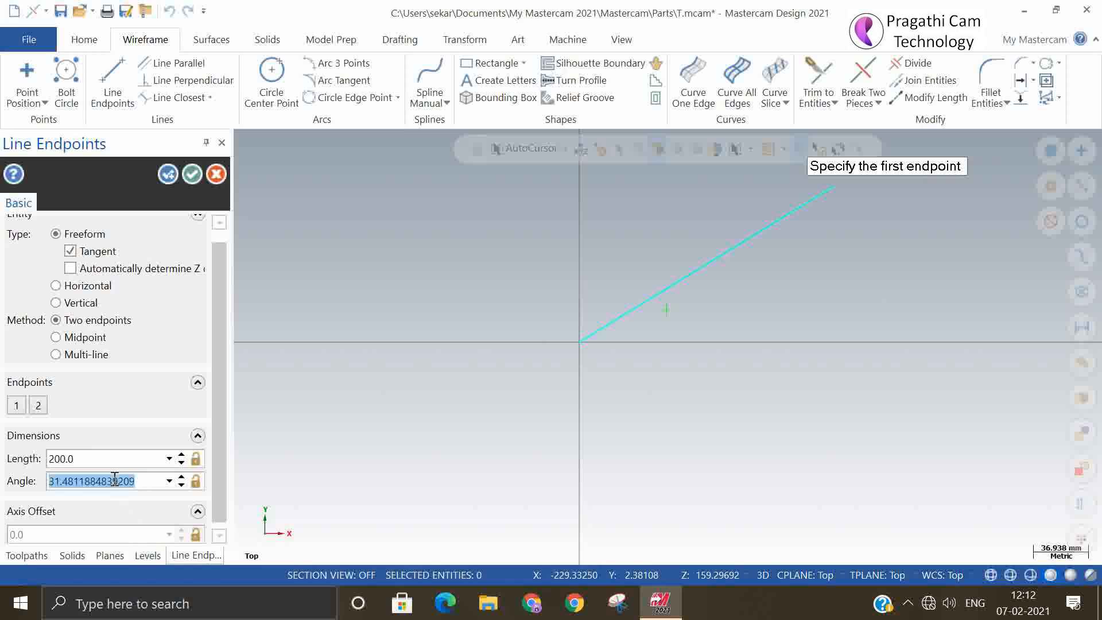
type("45")
key("Return")
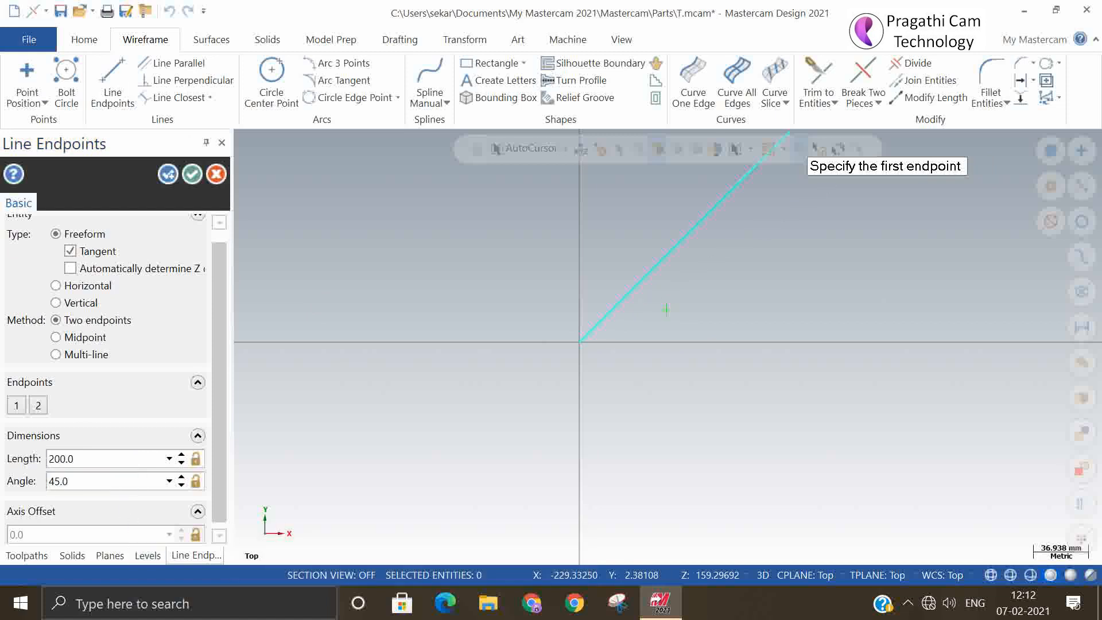
- Set the line's angle to 25 degrees and finish the line
left_click(75, 485)
type("25")
key("Return")
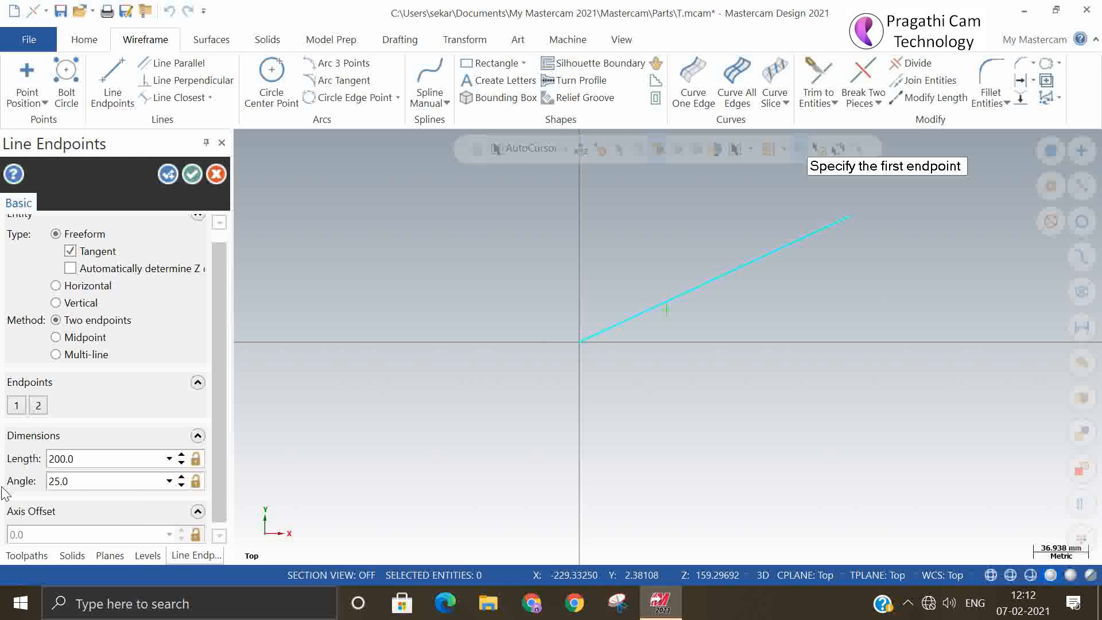
left_click(192, 174)
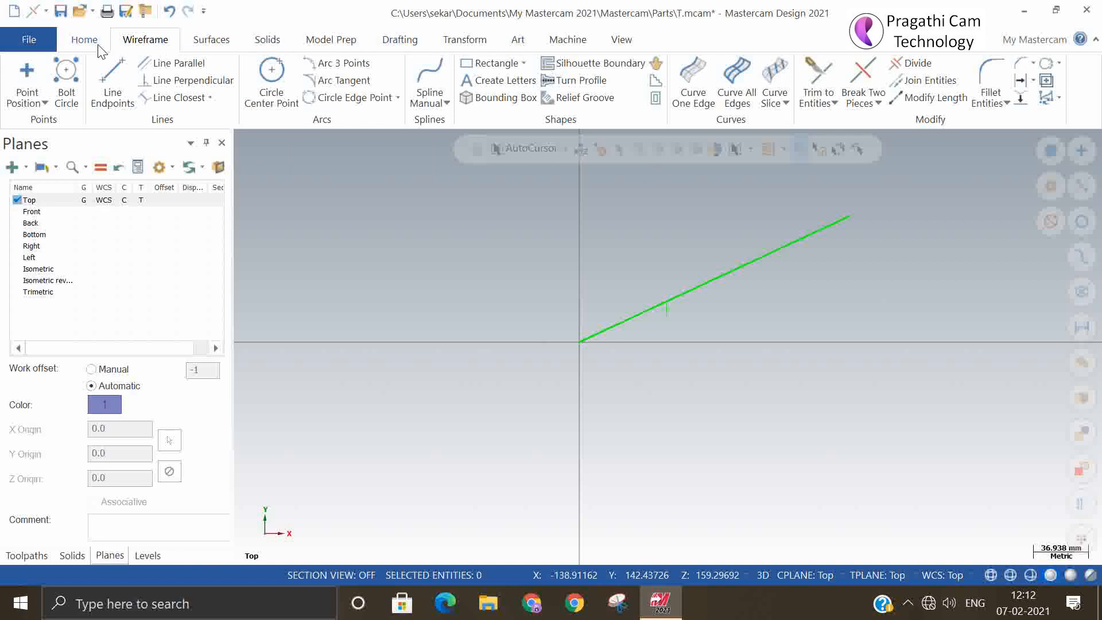
- Start Create Letters and align the lettering to the top of a chain, using the 25-degree line as the chain
left_click(481, 82)
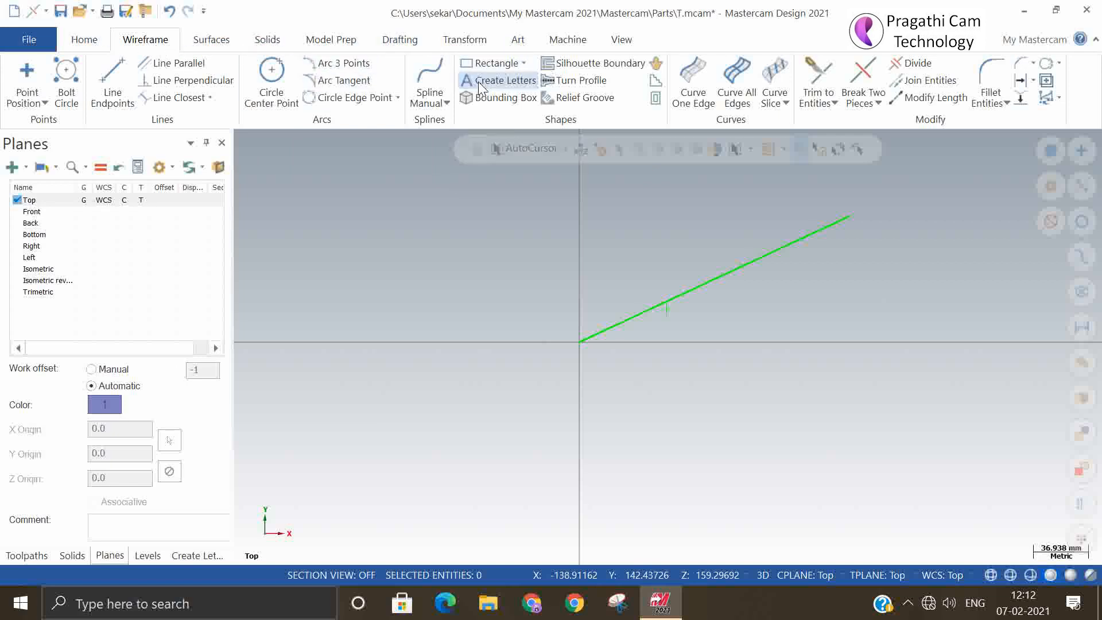
left_click_drag(217, 363, 228, 432)
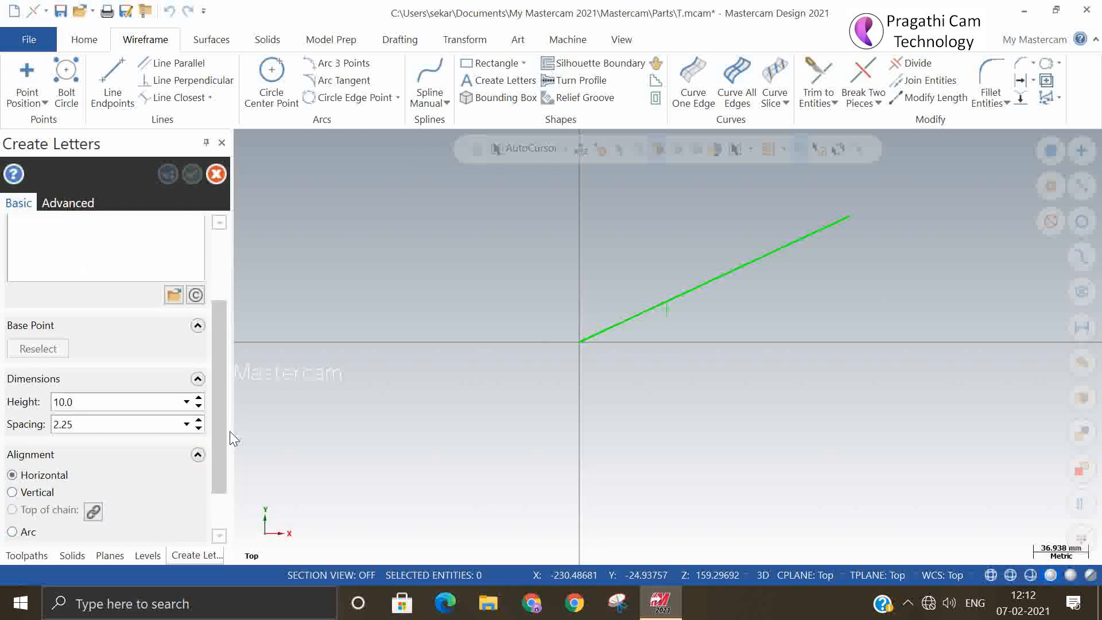
left_click_drag(219, 432, 208, 490)
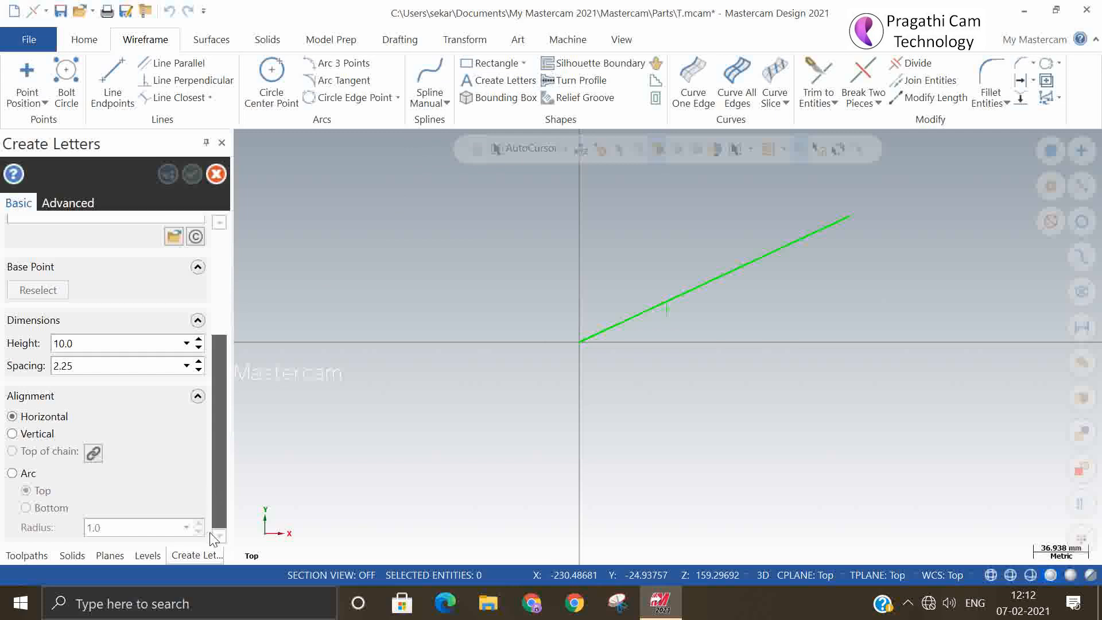
left_click(94, 453)
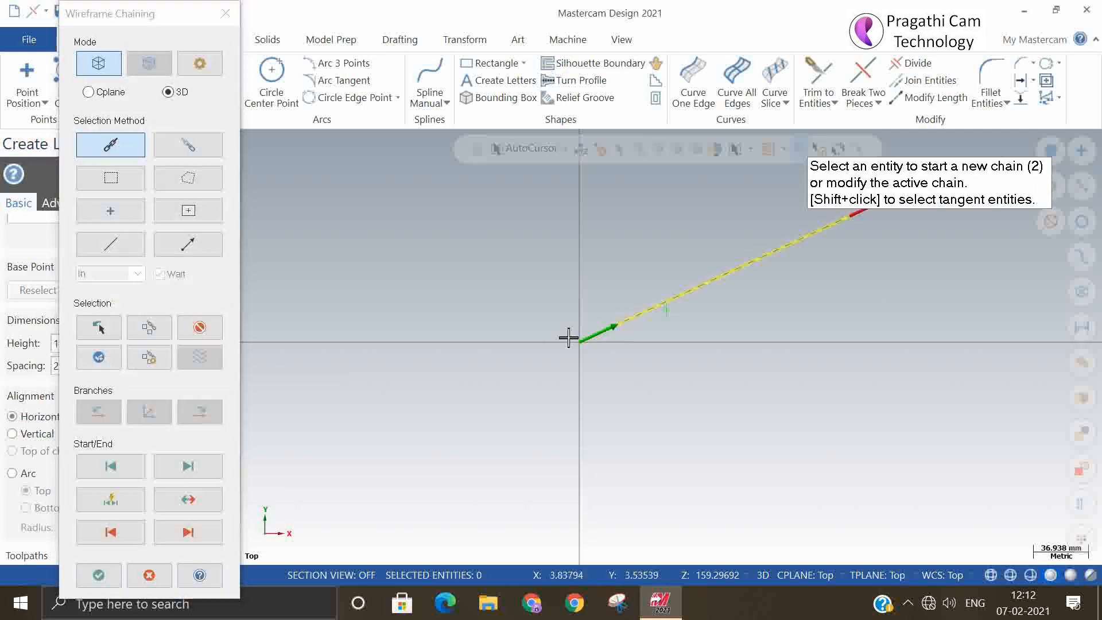
left_click(98, 575)
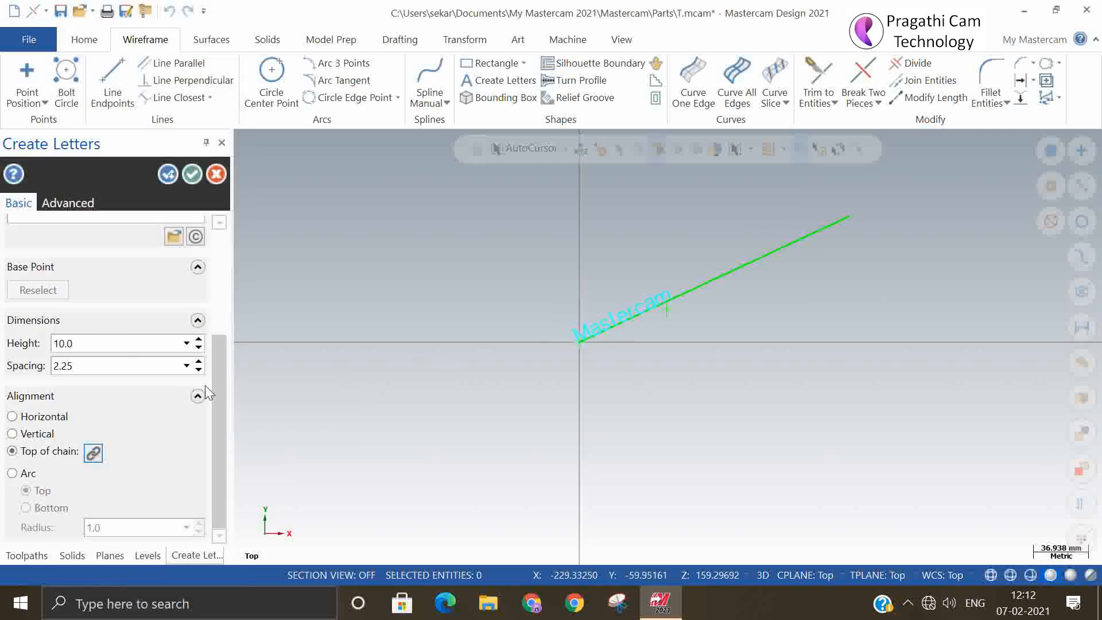
- Set the lettering text to "Mastercam Training", shift it along the line with leading spaces, and create the letters
left_click_drag(213, 367, 218, 278)
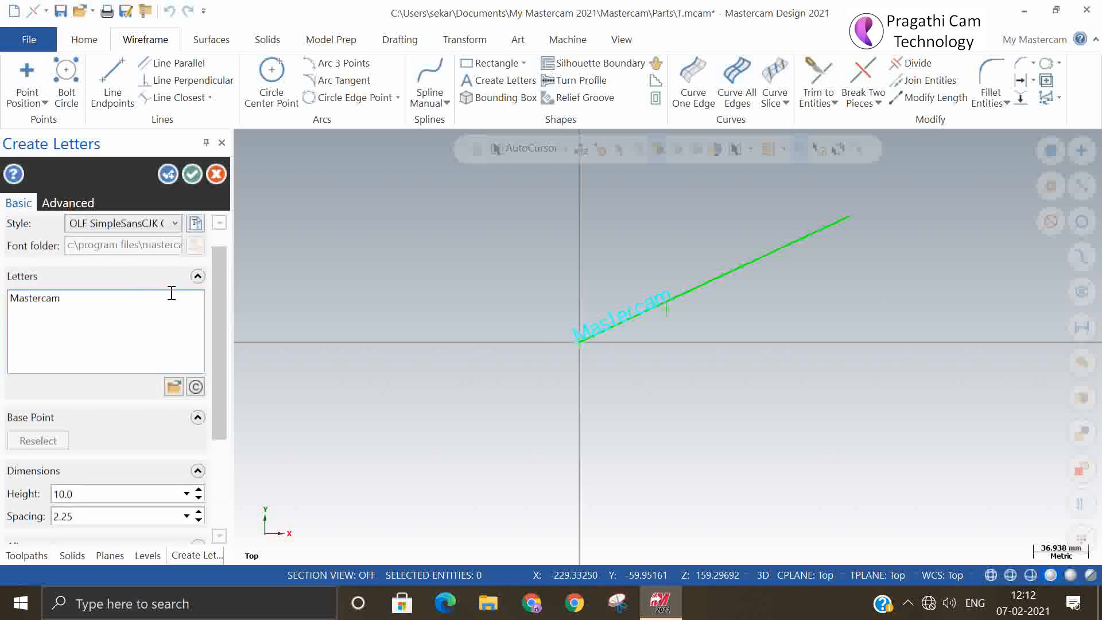
left_click(98, 297)
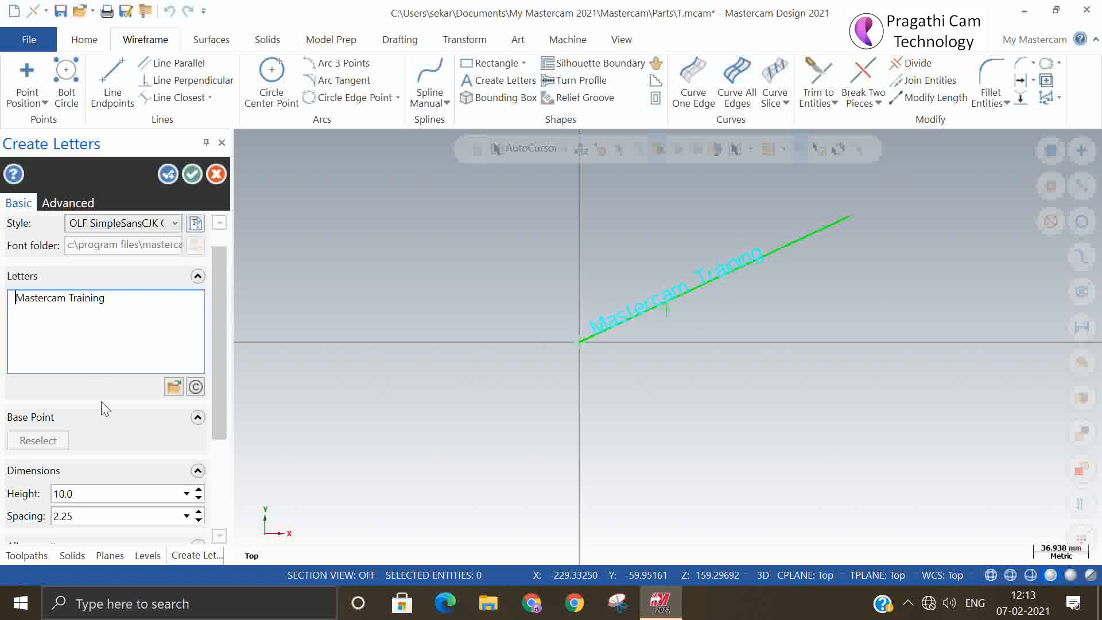
left_click(192, 171)
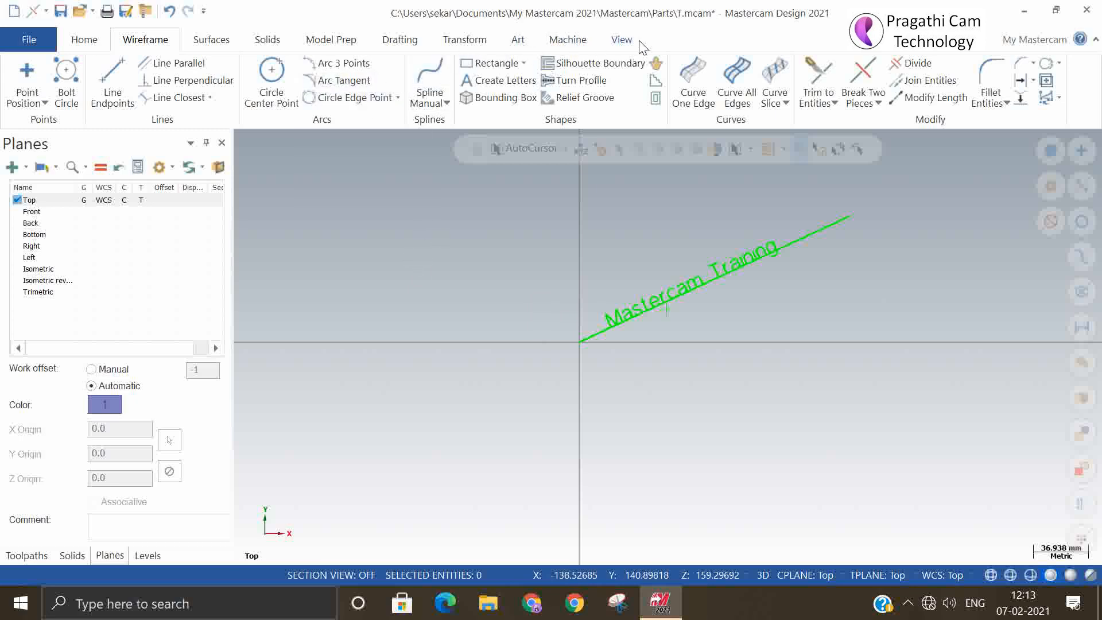
- Start a Roll transform on the entire "Mastercam Training" text and its slanted line, window-chained with the start point at the origin
left_click(486, 42)
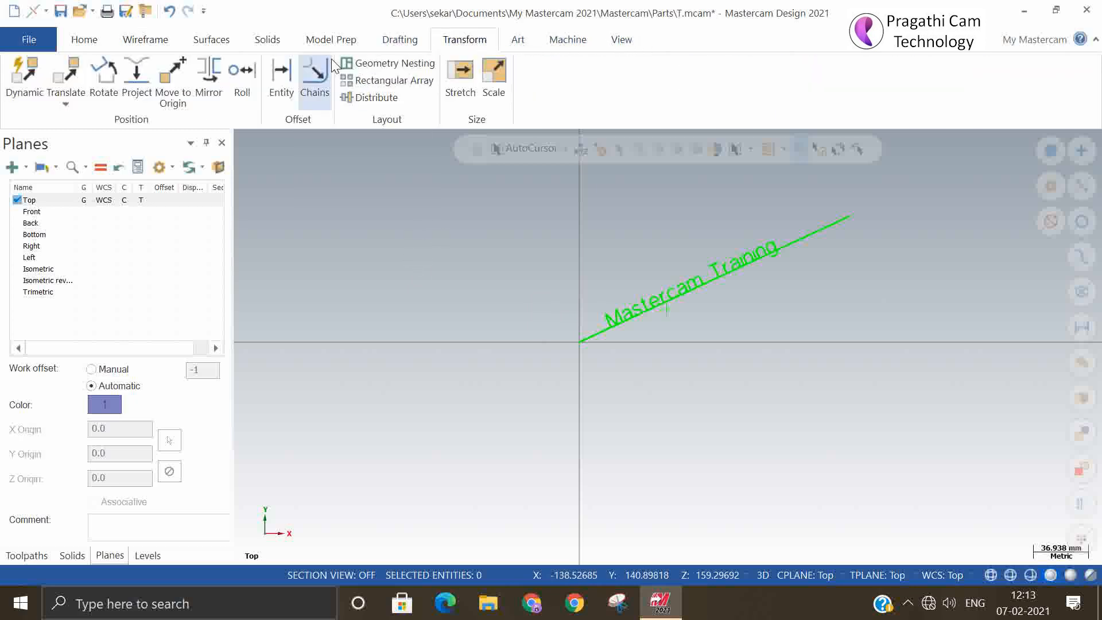
left_click(240, 73)
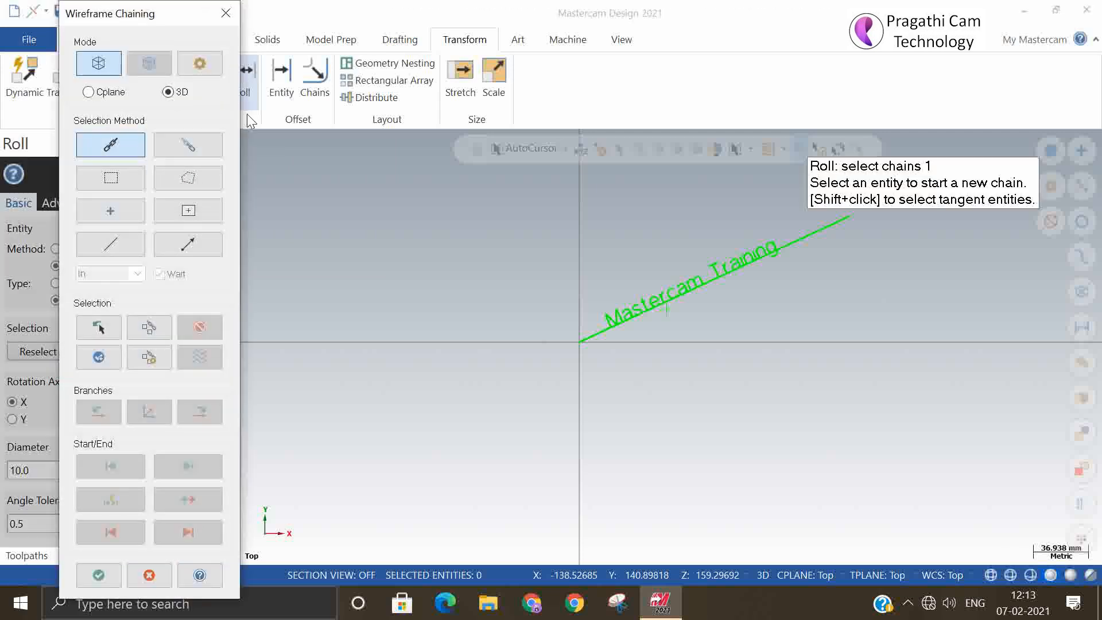
scroll(425, 380, "down", 1)
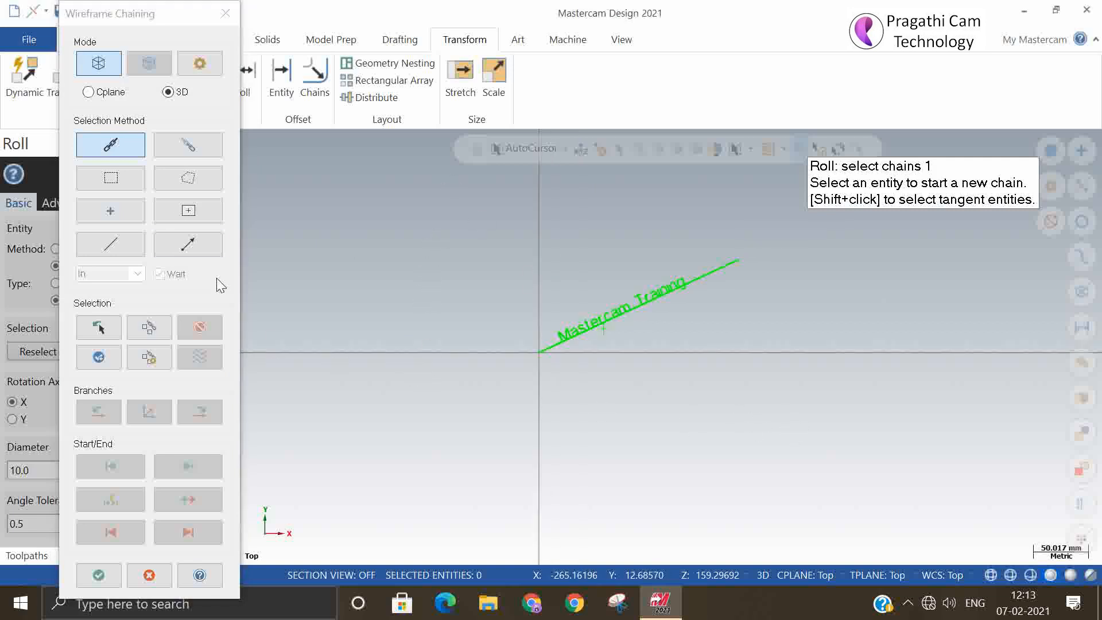
left_click(110, 175)
left_click_drag(500, 212, 778, 402)
left_click(538, 352)
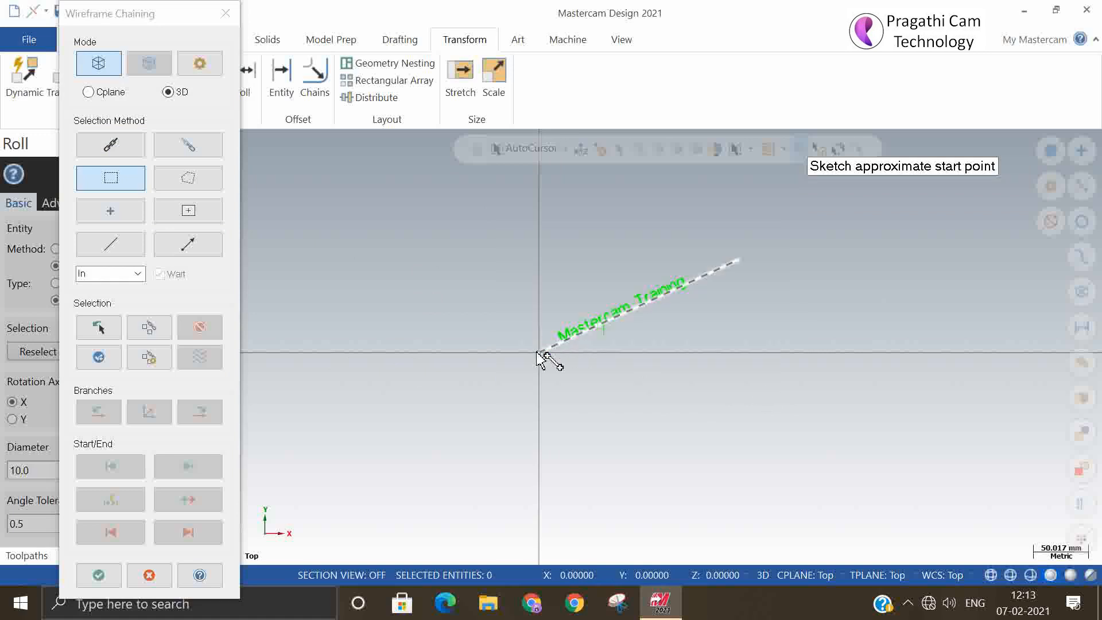
left_click(538, 352)
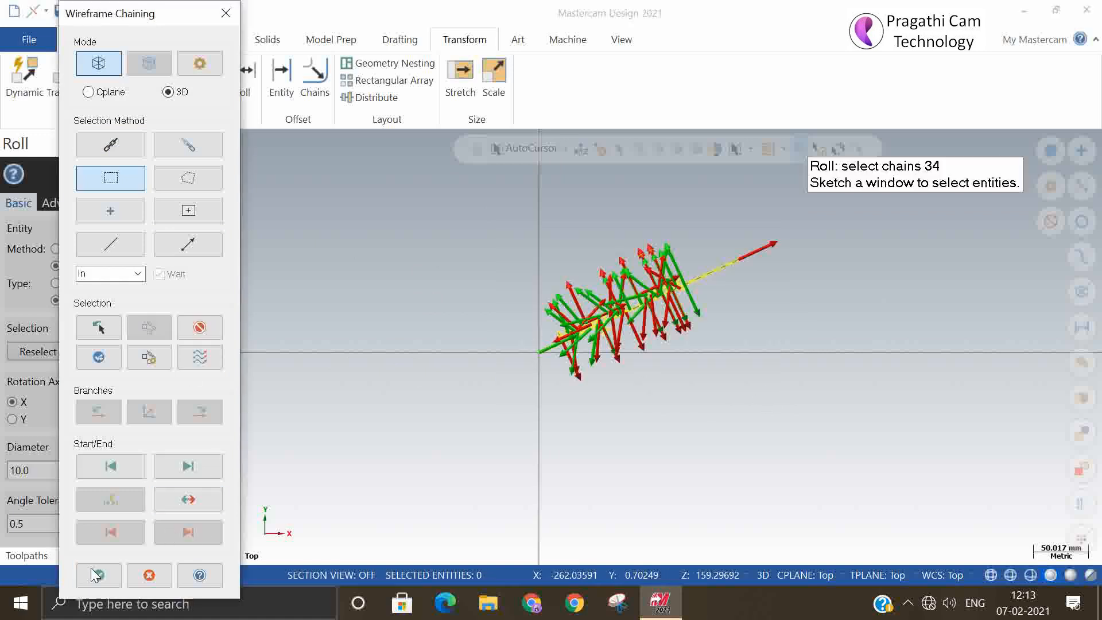
left_click(97, 574)
- Set the roll diameter to 50 mm and inspect the cylinder preview in 3D
scroll(611, 345, "up", 3)
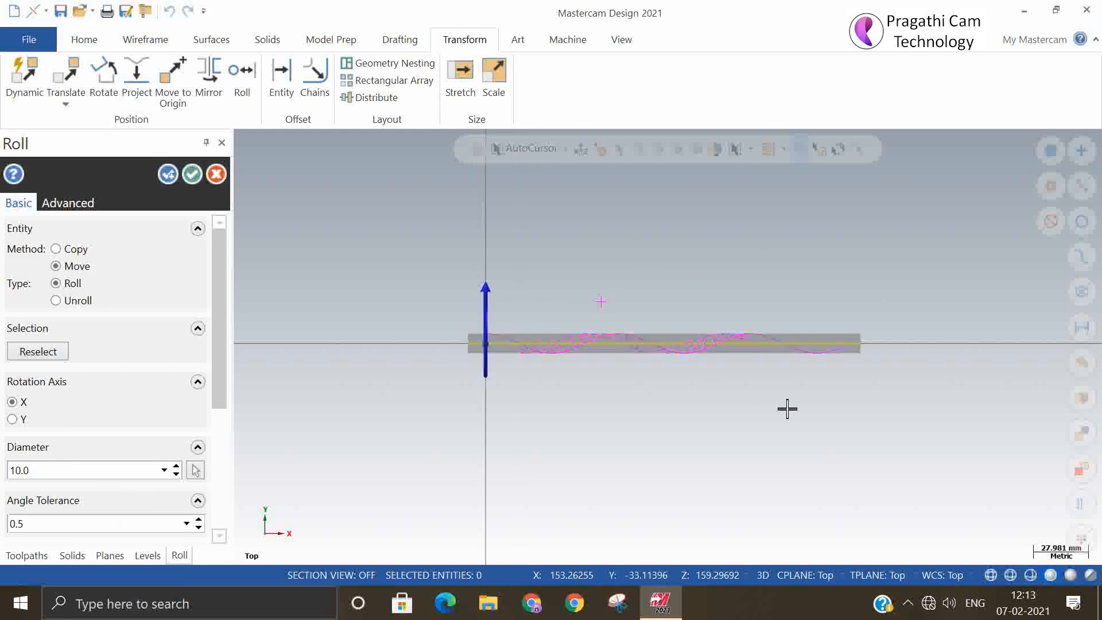
scroll(787, 409, "up", 1)
left_click_drag(225, 362, 222, 437)
double_click(70, 351)
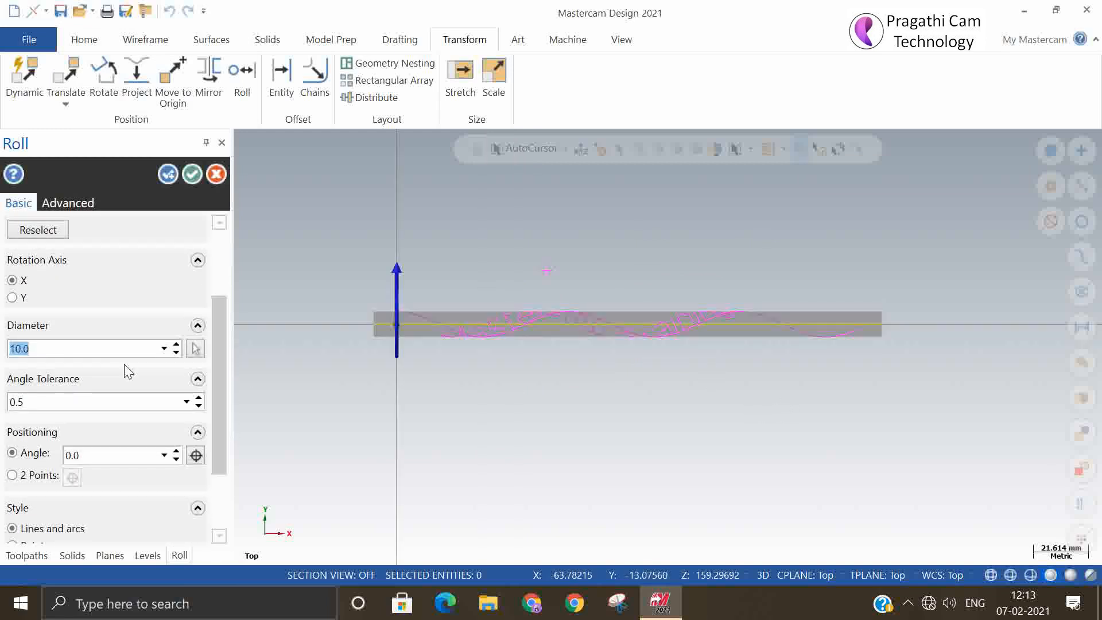
type("5")
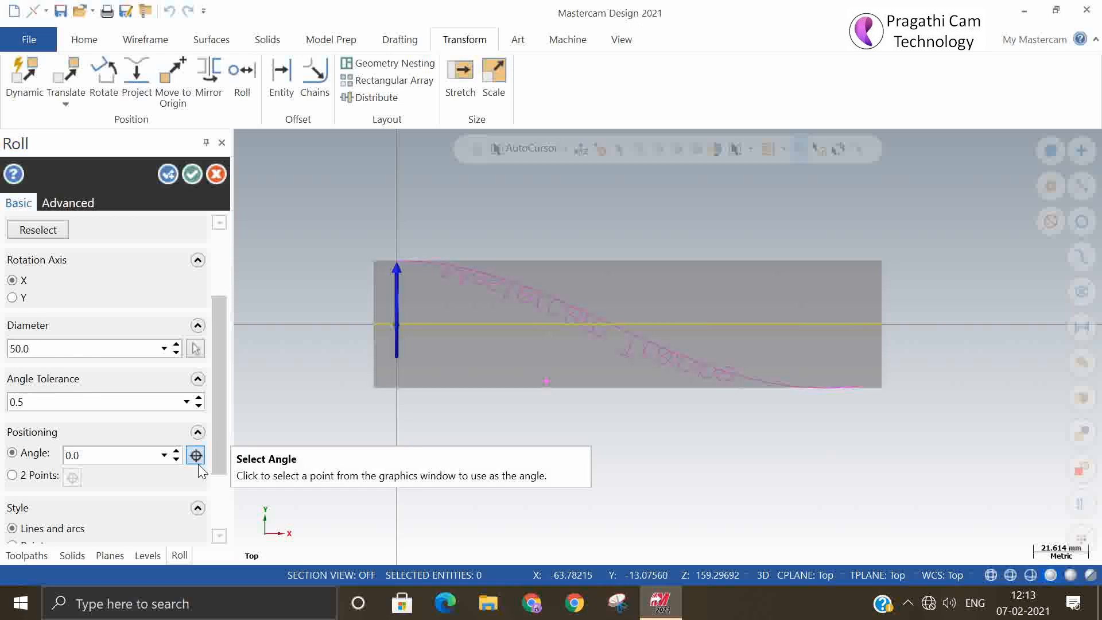
left_click(197, 463)
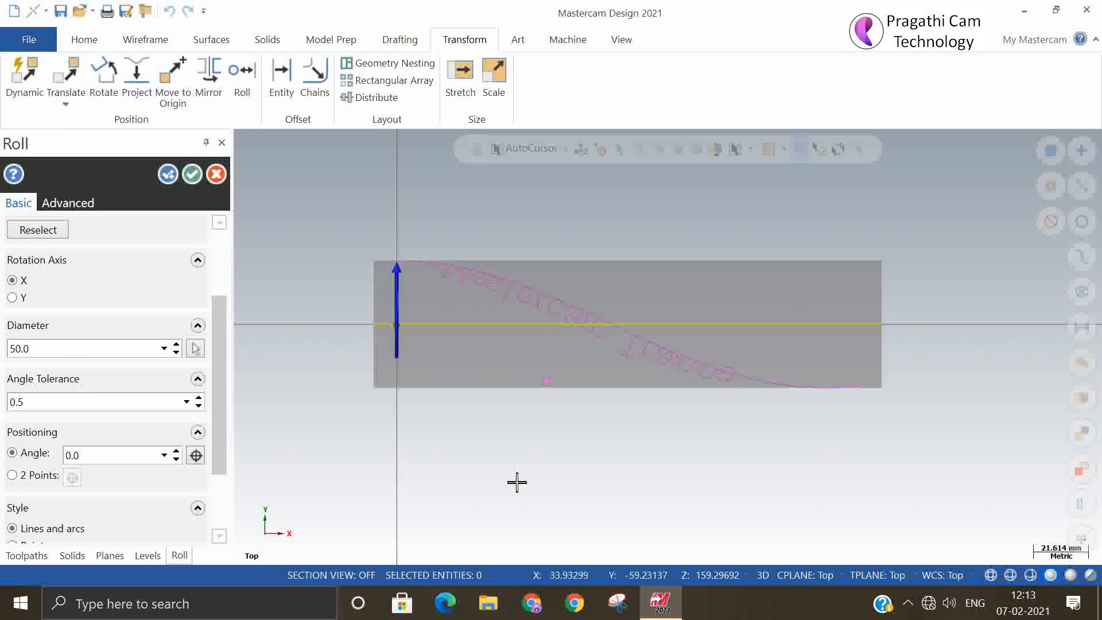
middle_click_drag(516, 482, 849, 514)
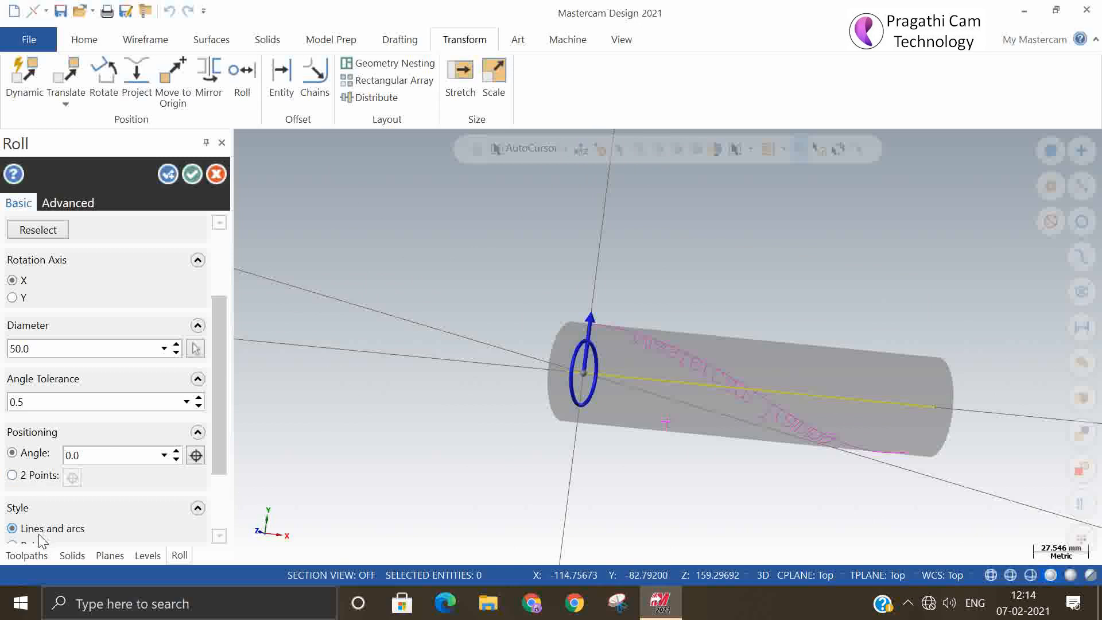
- Set the rotation axis to Y, keeping the Lines and arcs style, and apply the roll
left_click_drag(224, 398, 219, 456)
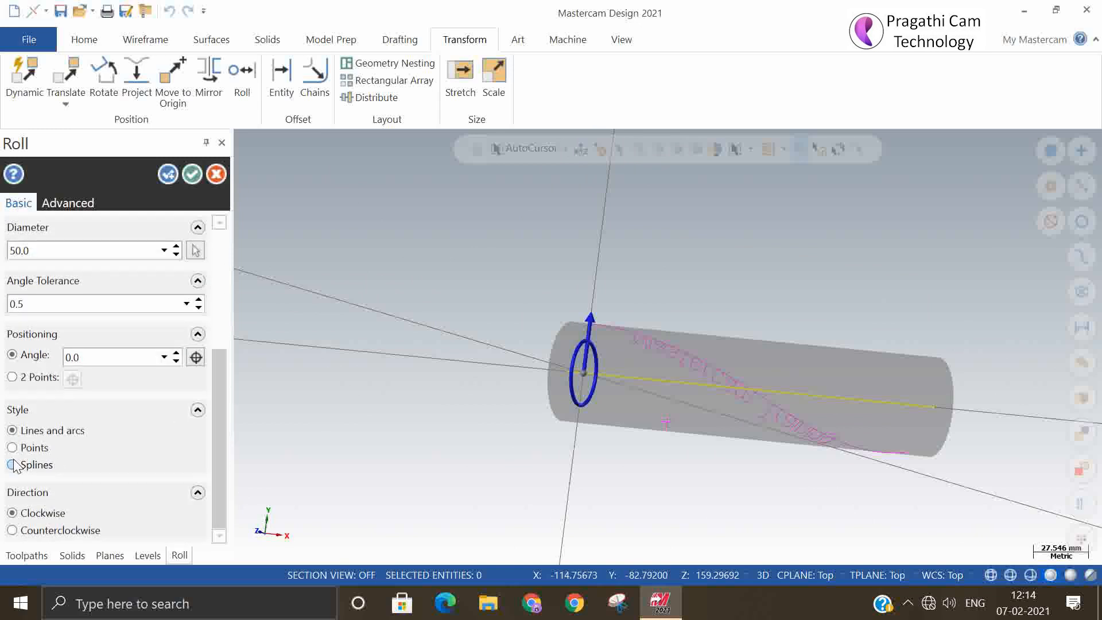
left_click_drag(219, 418, 219, 377)
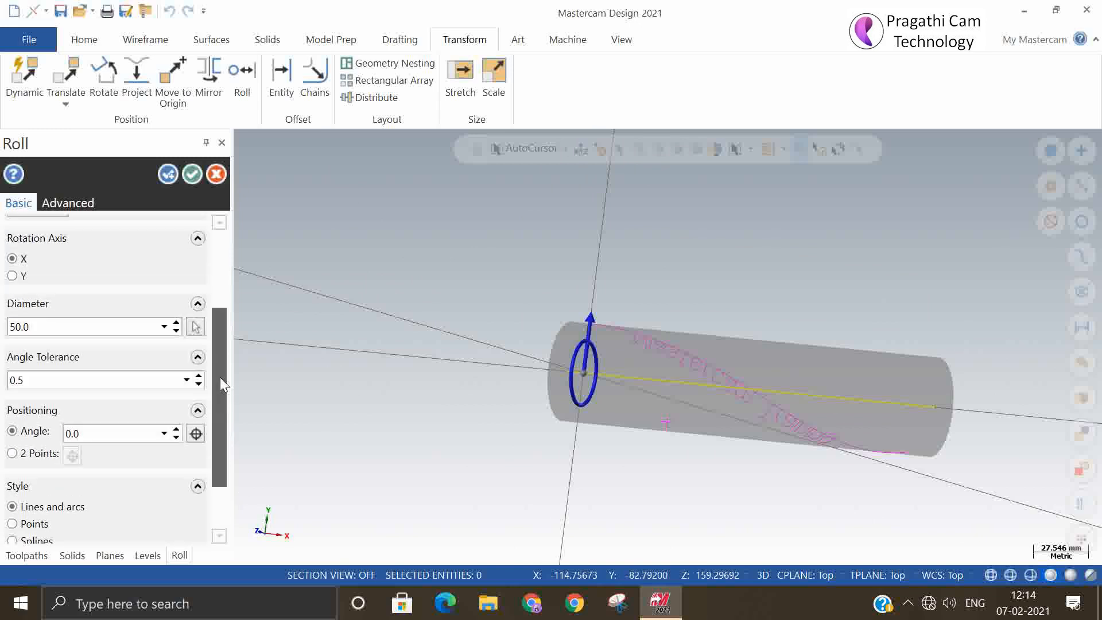
left_click(22, 275)
scroll(476, 498, "down", 1)
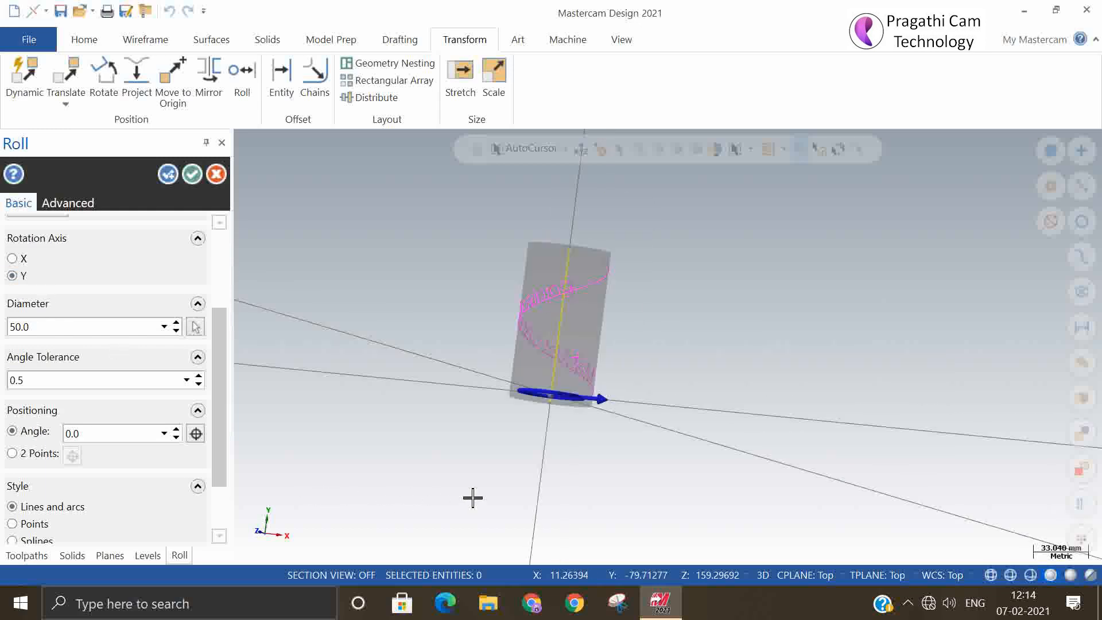
middle_click_drag(537, 498, 488, 487)
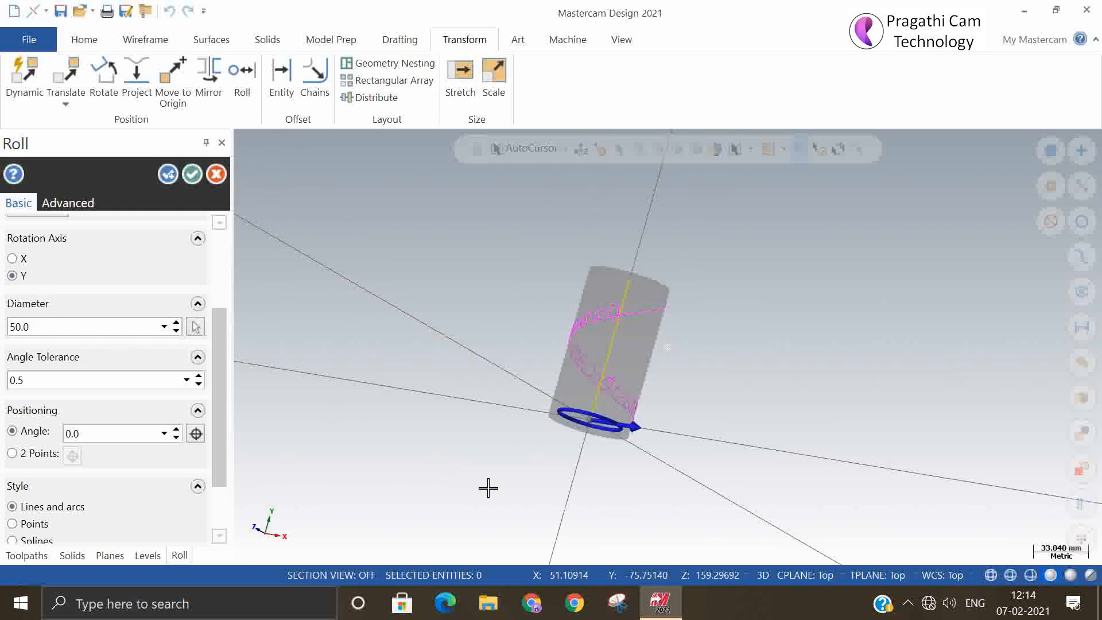
left_click(197, 178)
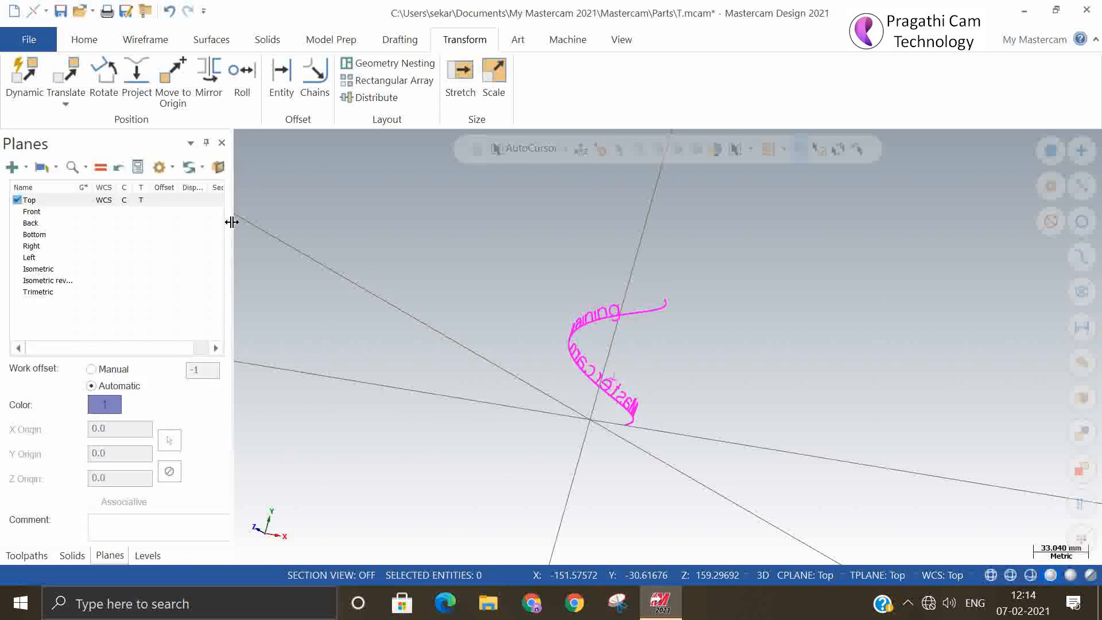
- Inspect the rolled text in the Front view and return to the Isometric view
middle_click_drag(558, 497, 751, 610)
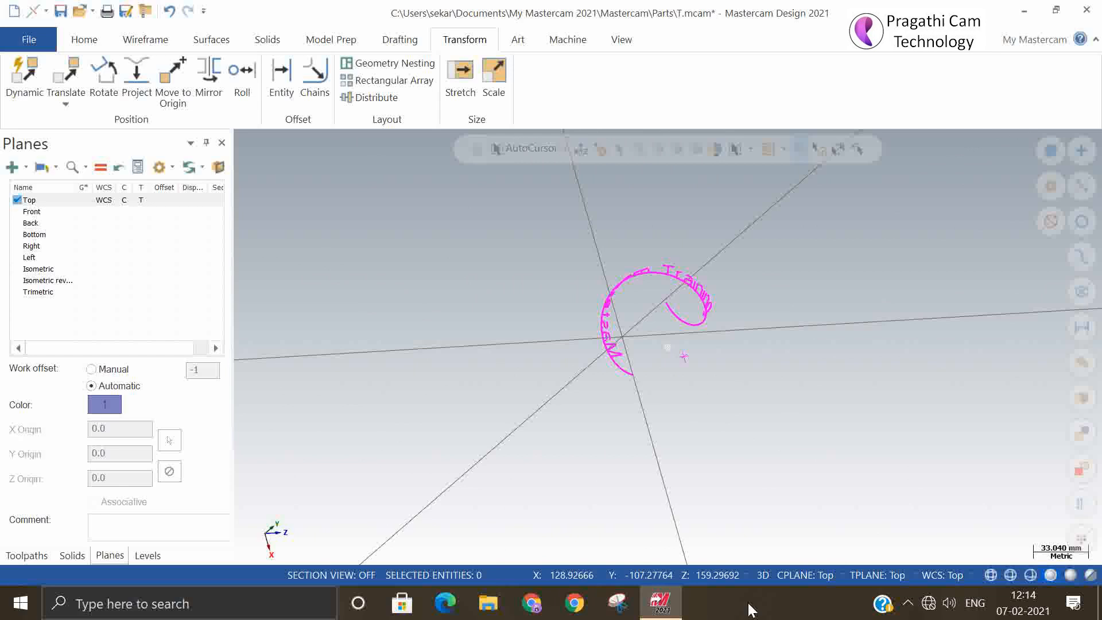
right_click(807, 397)
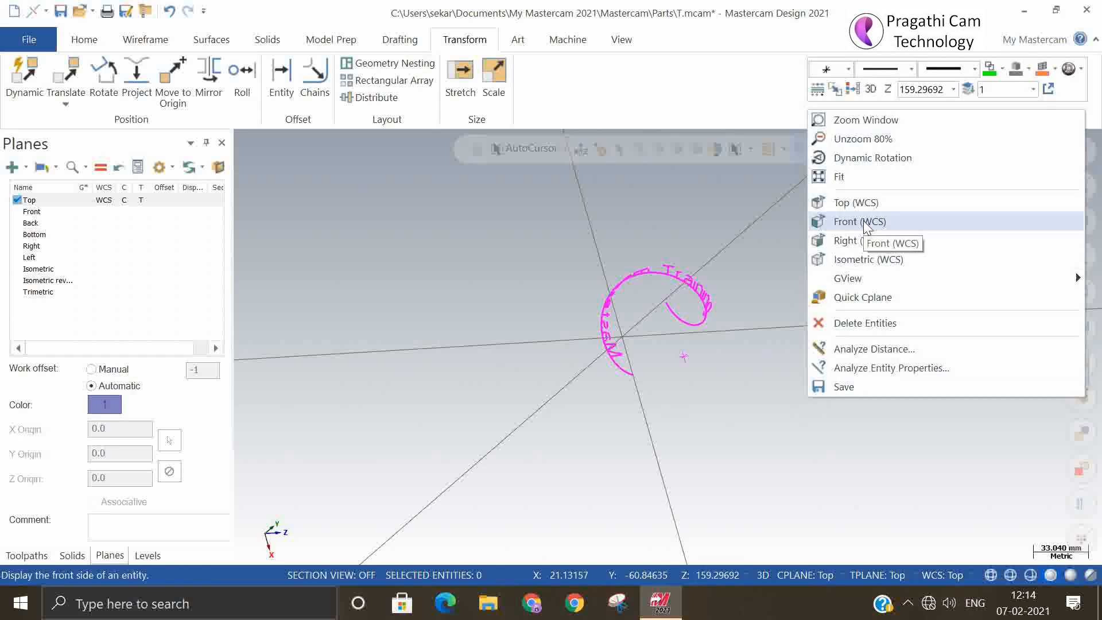
left_click(864, 221)
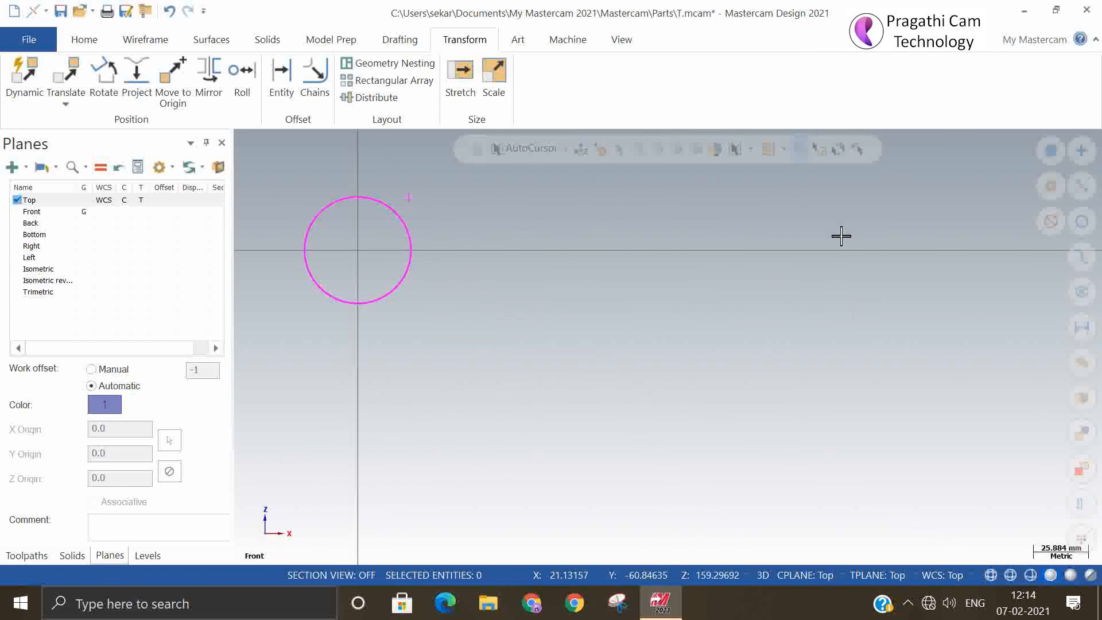
right_click(647, 347)
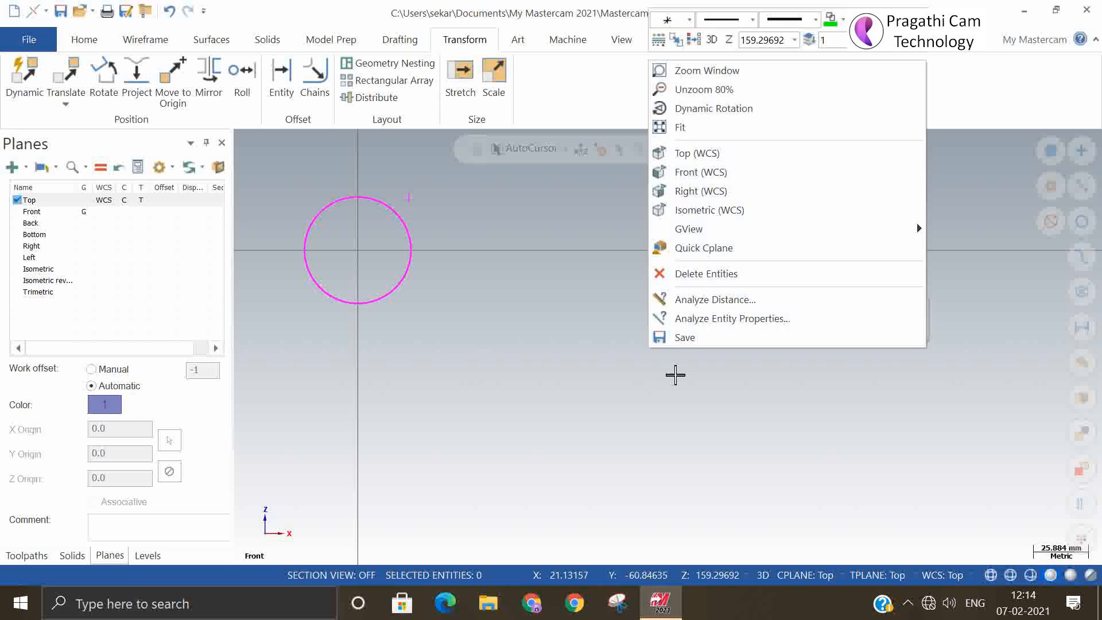
left_click(717, 214)
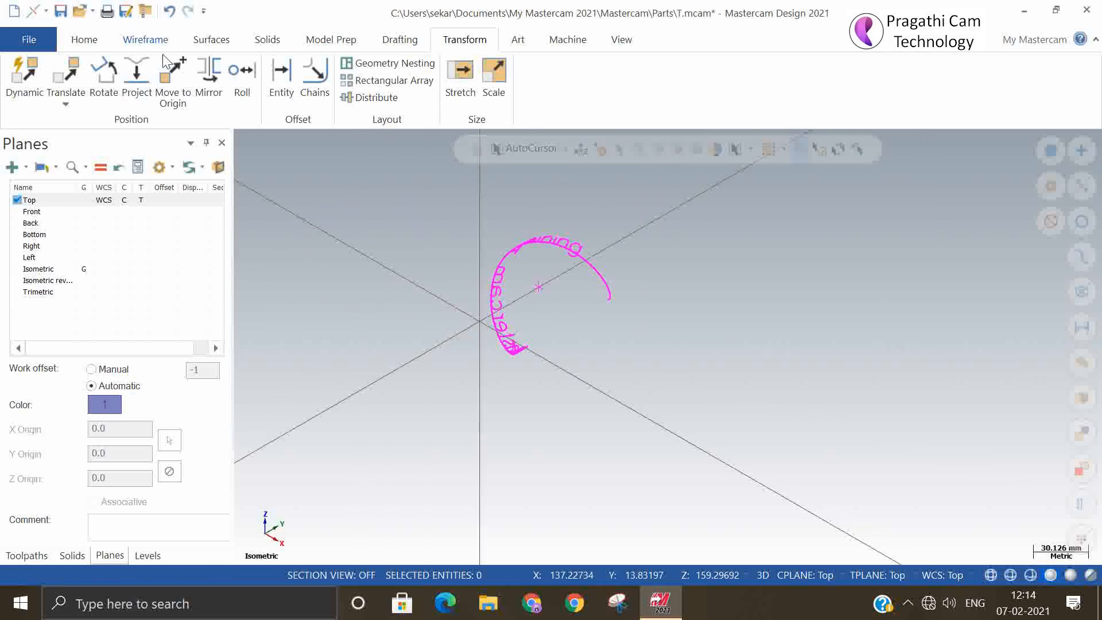
- Start a Roll transform on all the rolled text and its curve, window-chained, to preview unrolling the geometry
left_click(247, 62)
left_click_drag(400, 182, 689, 430)
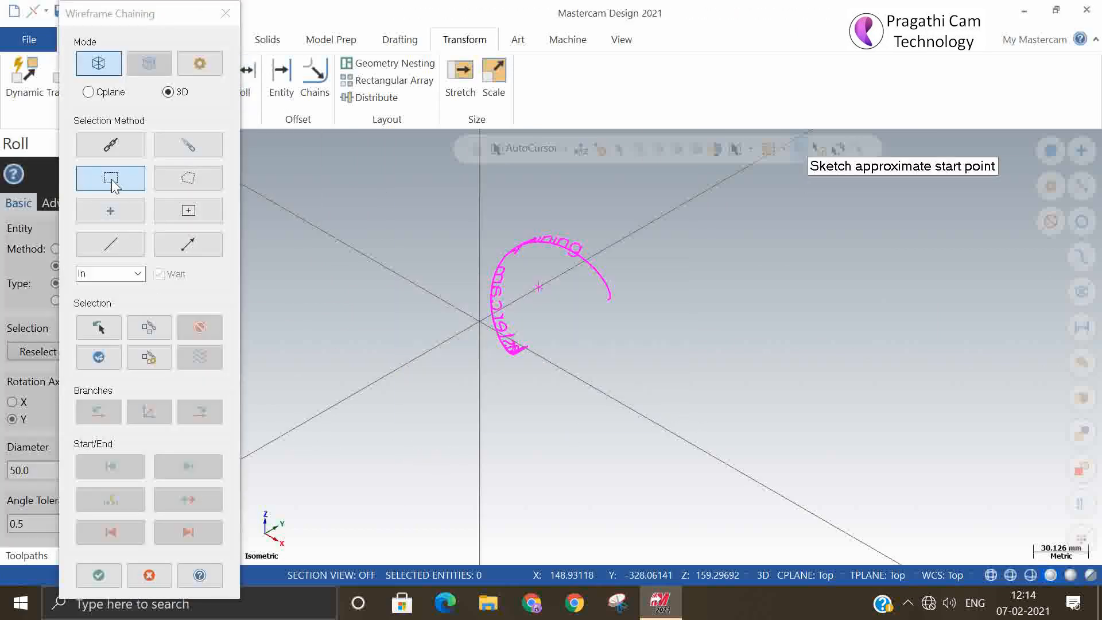
left_click(444, 184)
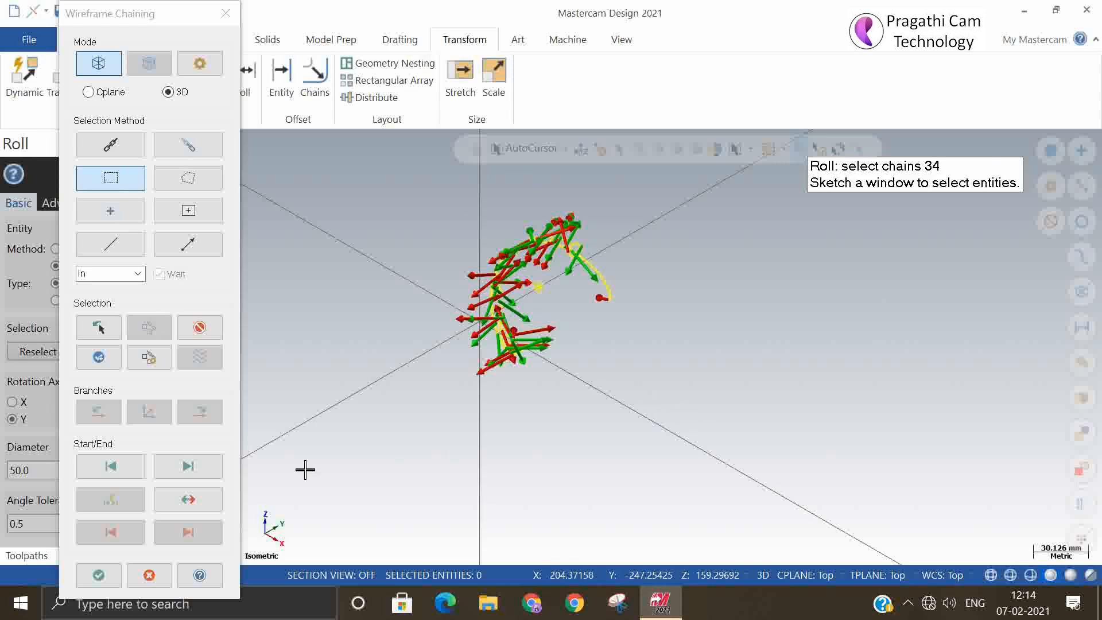
left_click(98, 575)
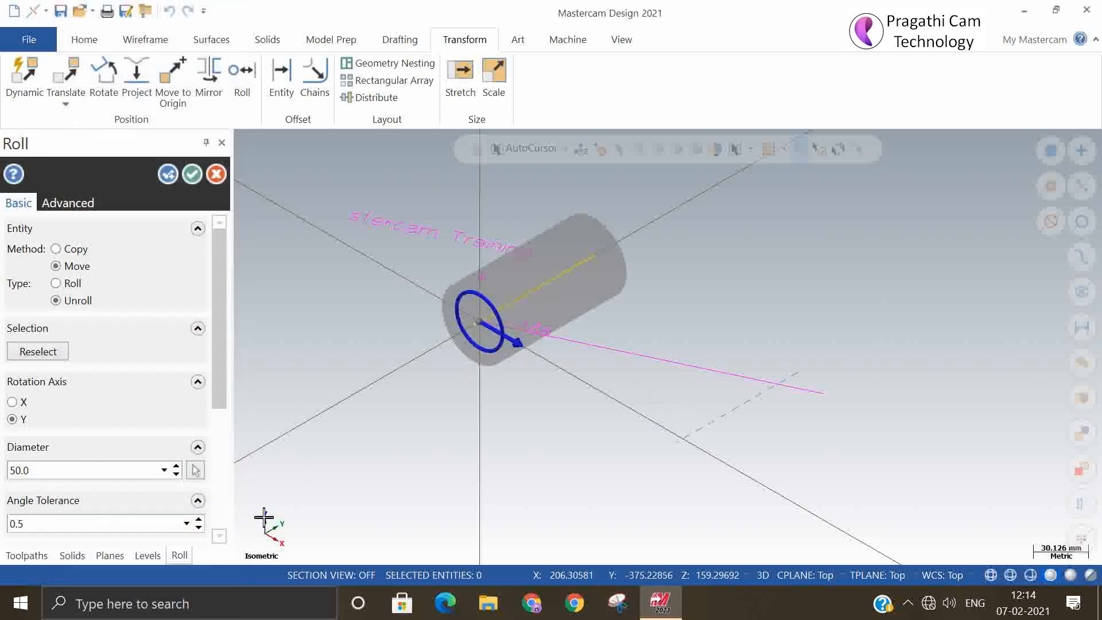
mouse_move(300, 492)
middle_mouse_down()
mouse_move(335, 494)
mouse_move(312, 494)
middle_mouse_up()
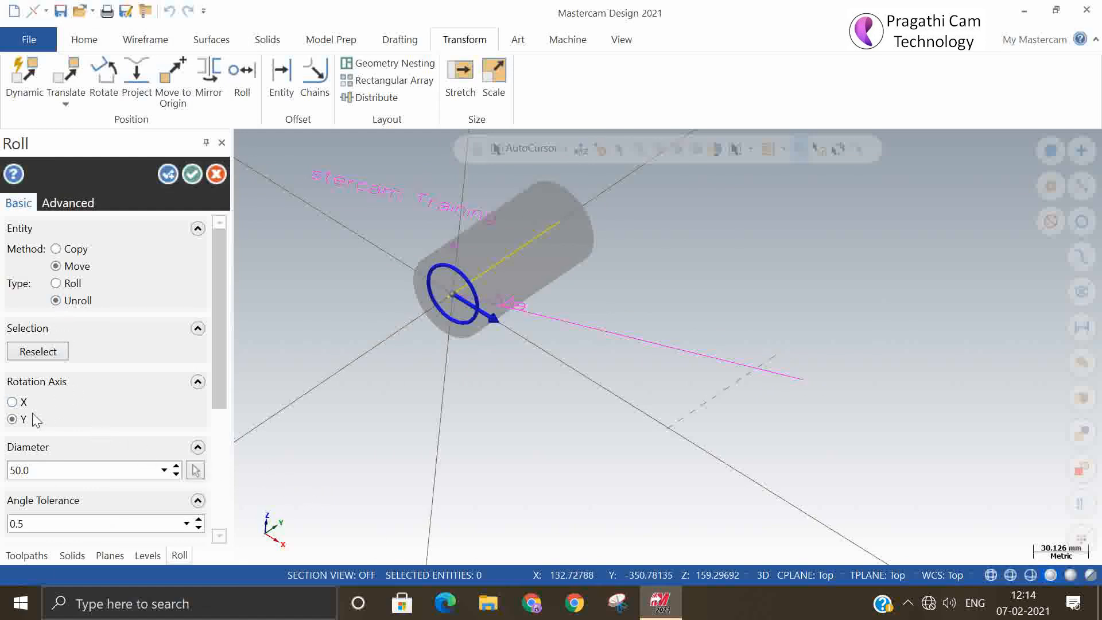
- Compare the X and Y rotation axes and the Roll and Unroll types in the preview, ending on Y and Unroll
mouse_move(16, 408)
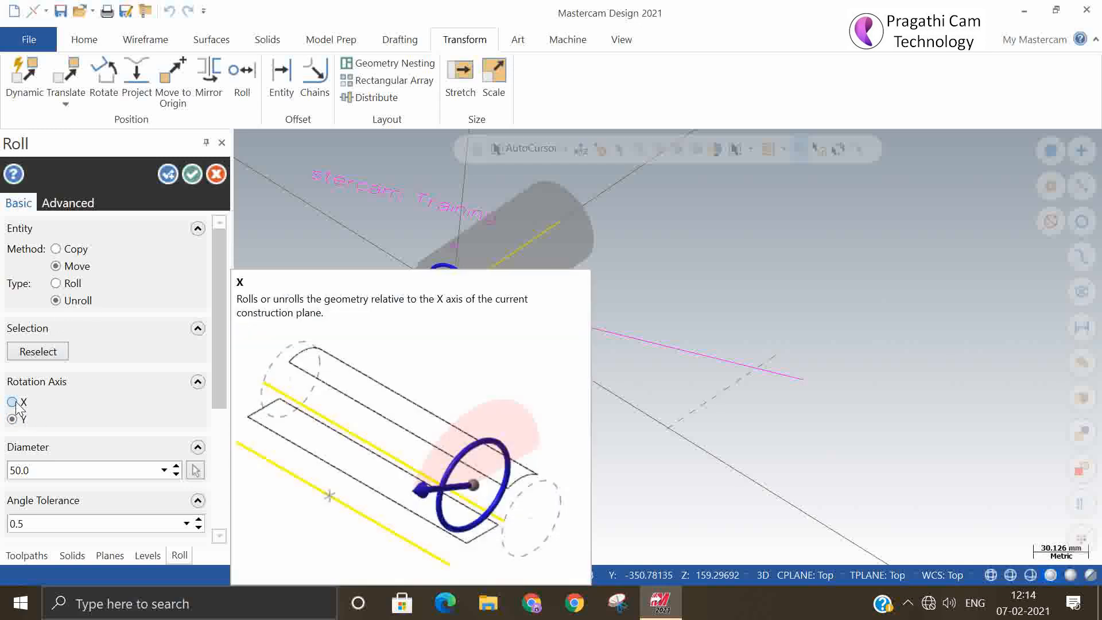
left_click(17, 405)
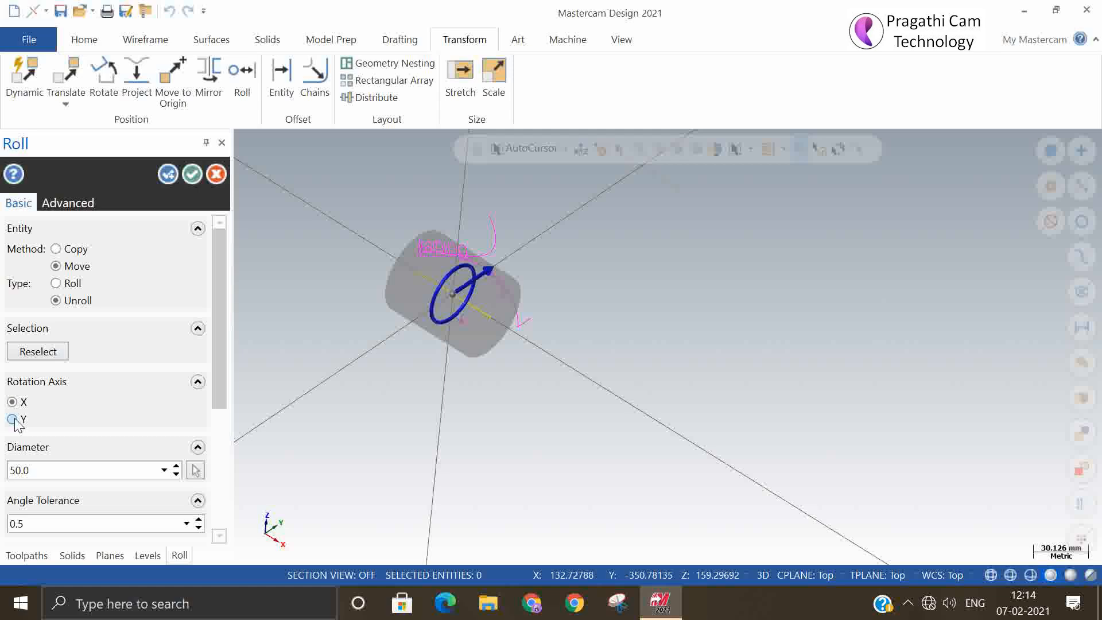
left_click(13, 420)
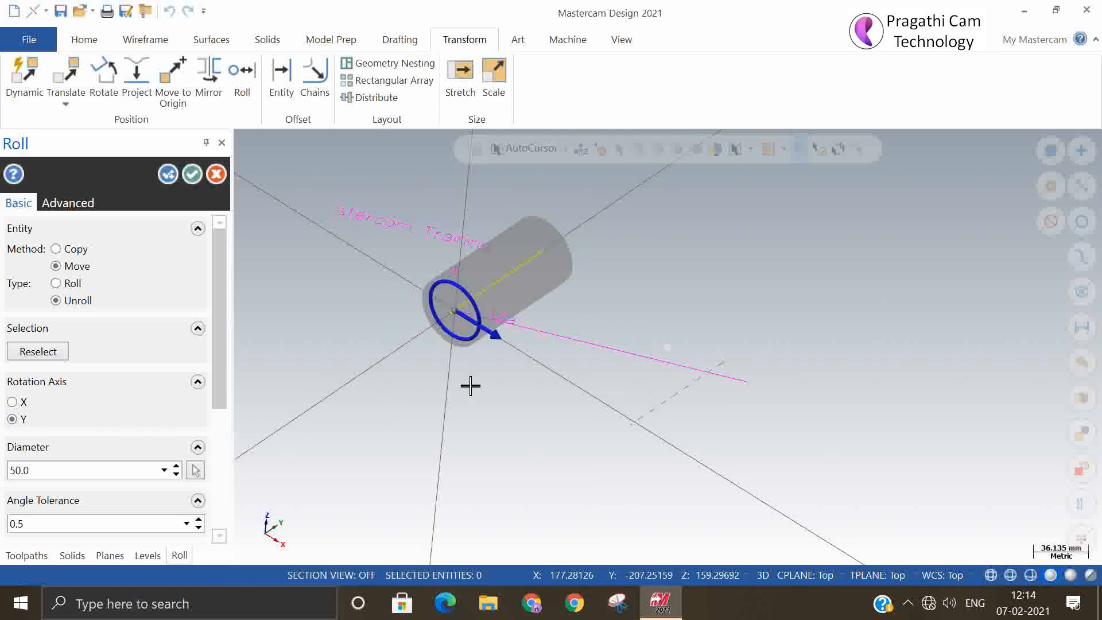
middle_click_drag(470, 385, 492, 430)
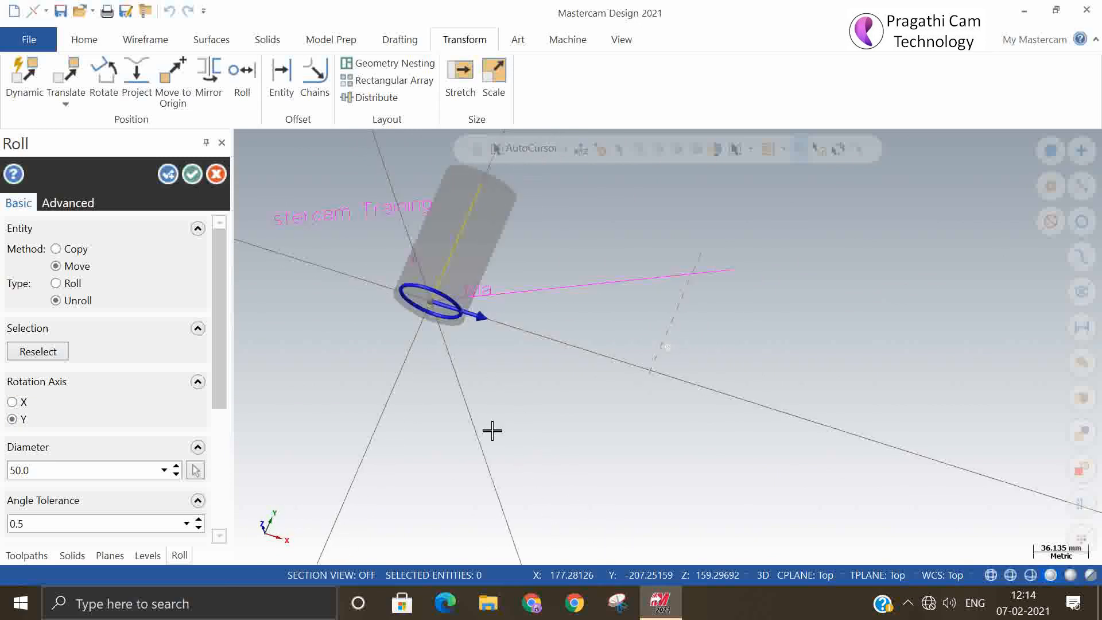
left_click(74, 289)
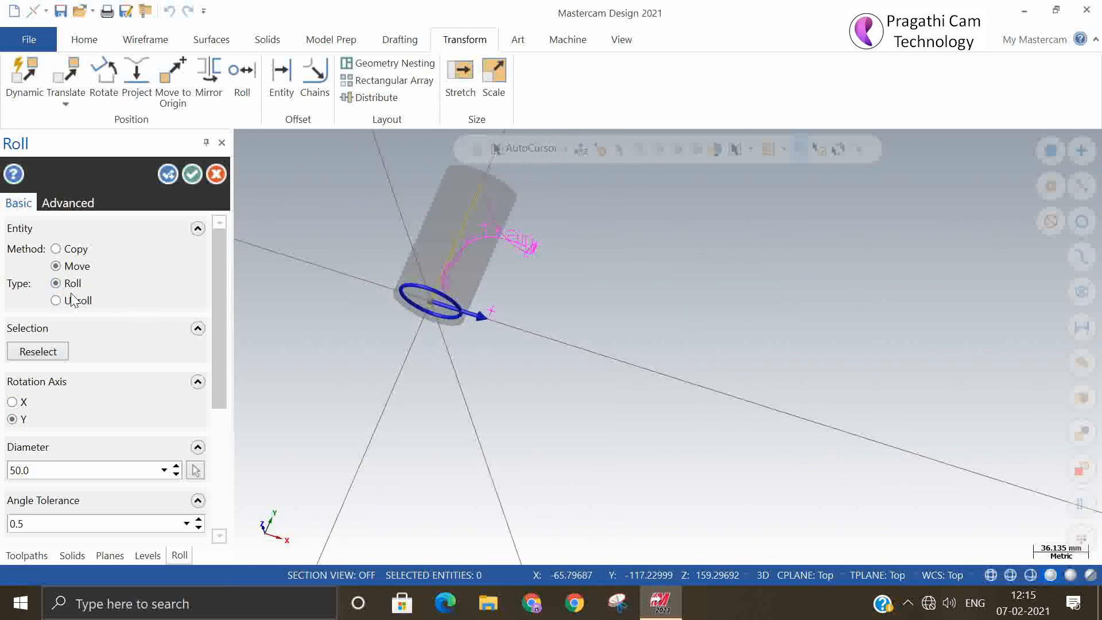
left_click(74, 300)
- Try the 2 Points positioning and cancel the unroll, and undo the roll applied to the text
left_click_drag(220, 332, 221, 422)
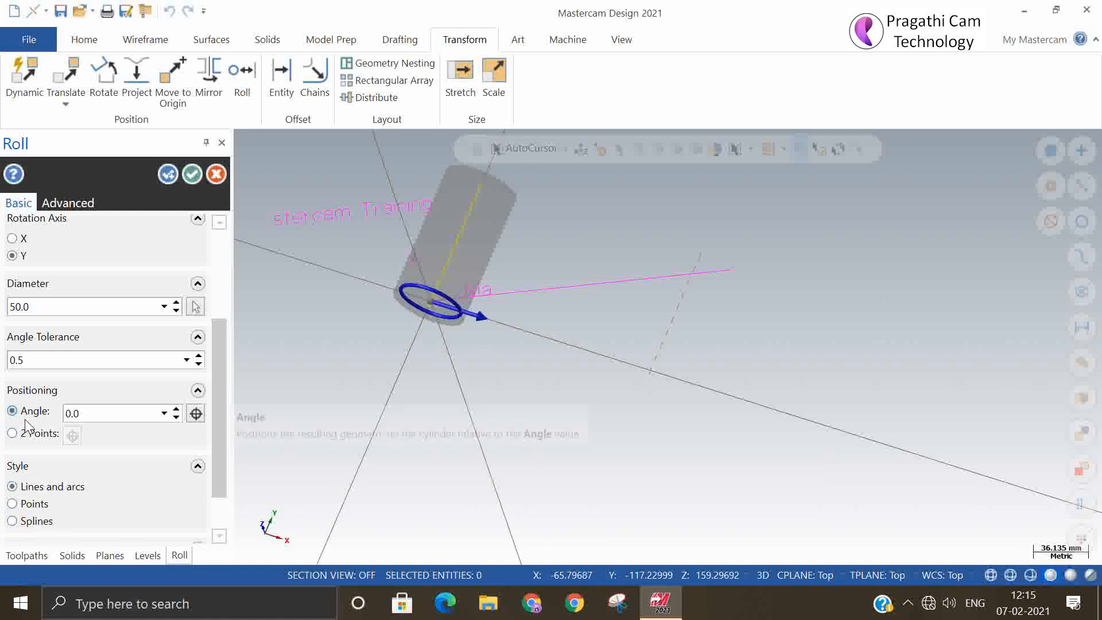
left_click(12, 434)
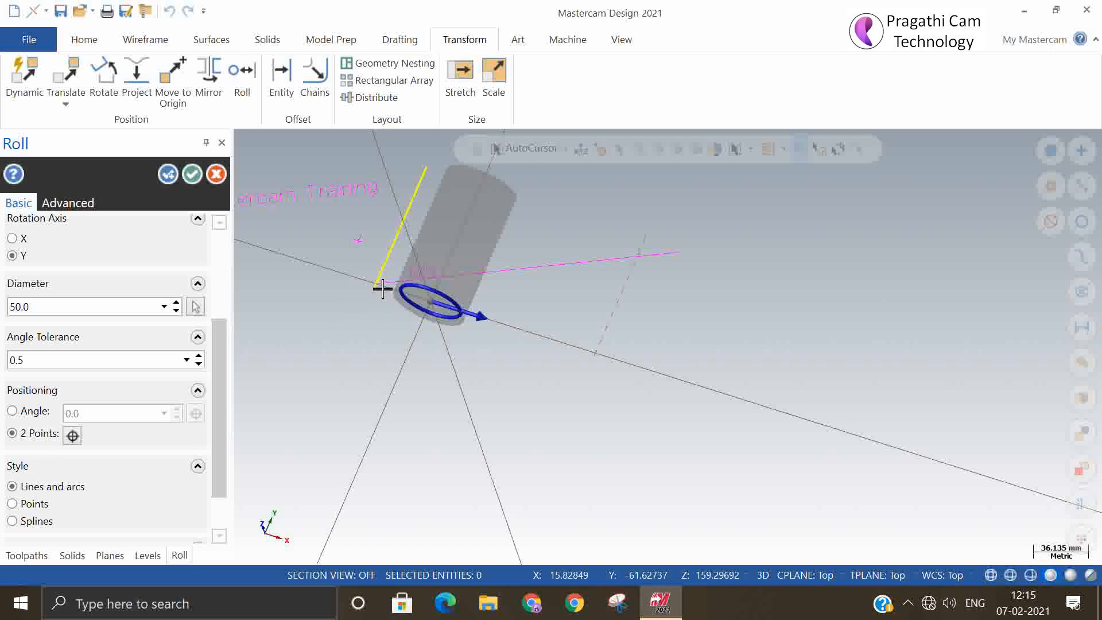
left_click(211, 175)
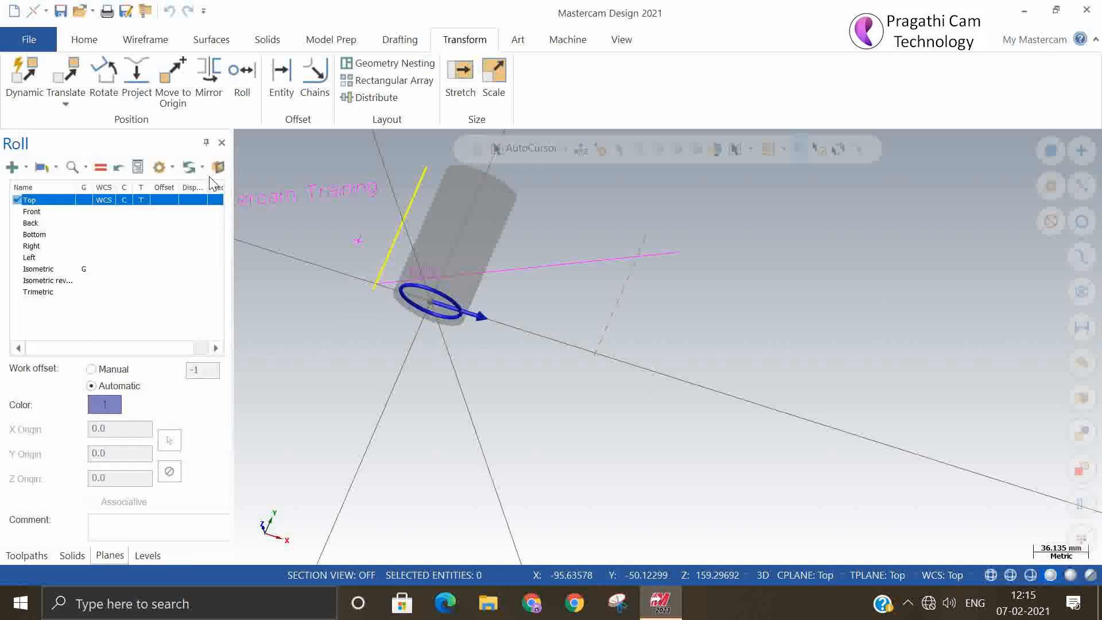
left_click(169, 9)
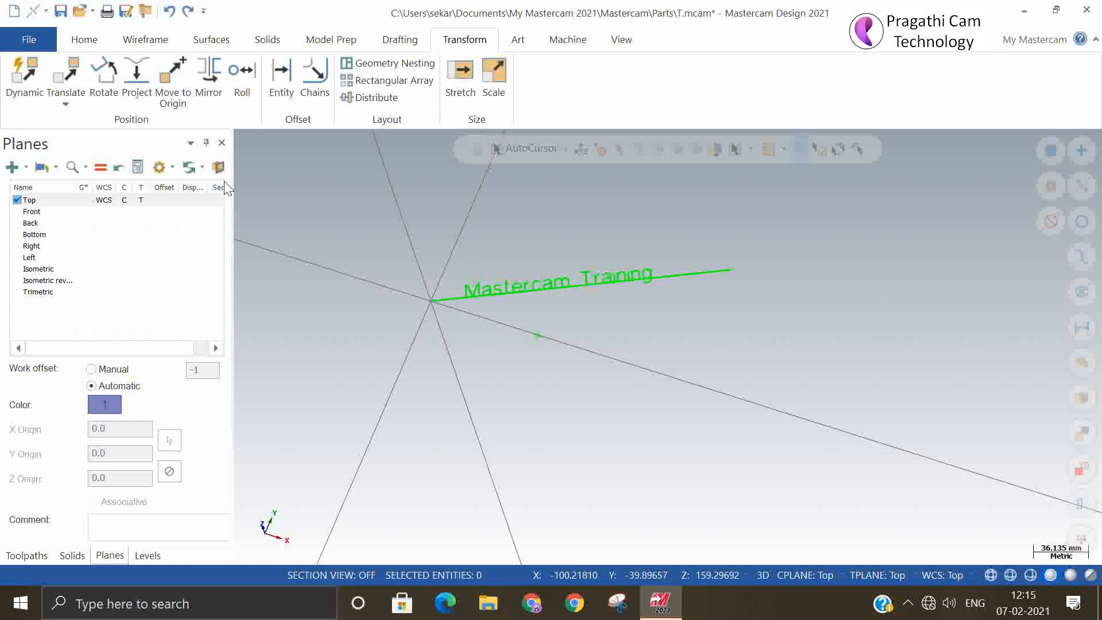
- Roll the window-chained text and its slanted line around the X axis with the Move method and a 50 mm diameter
left_click(239, 73)
left_click_drag(340, 199, 844, 379)
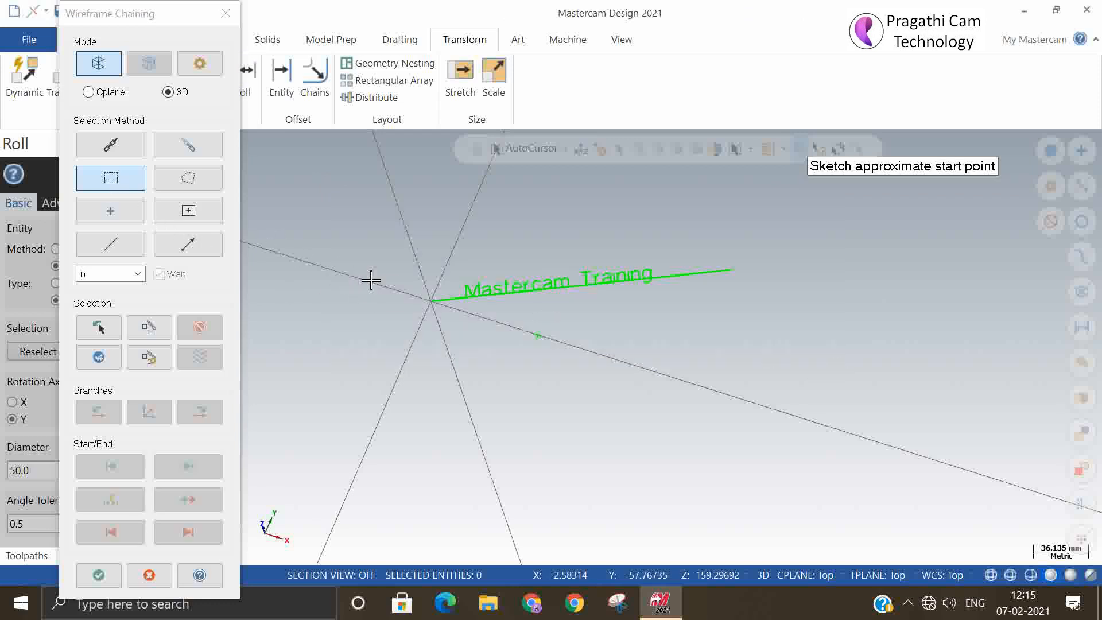
left_click(437, 306)
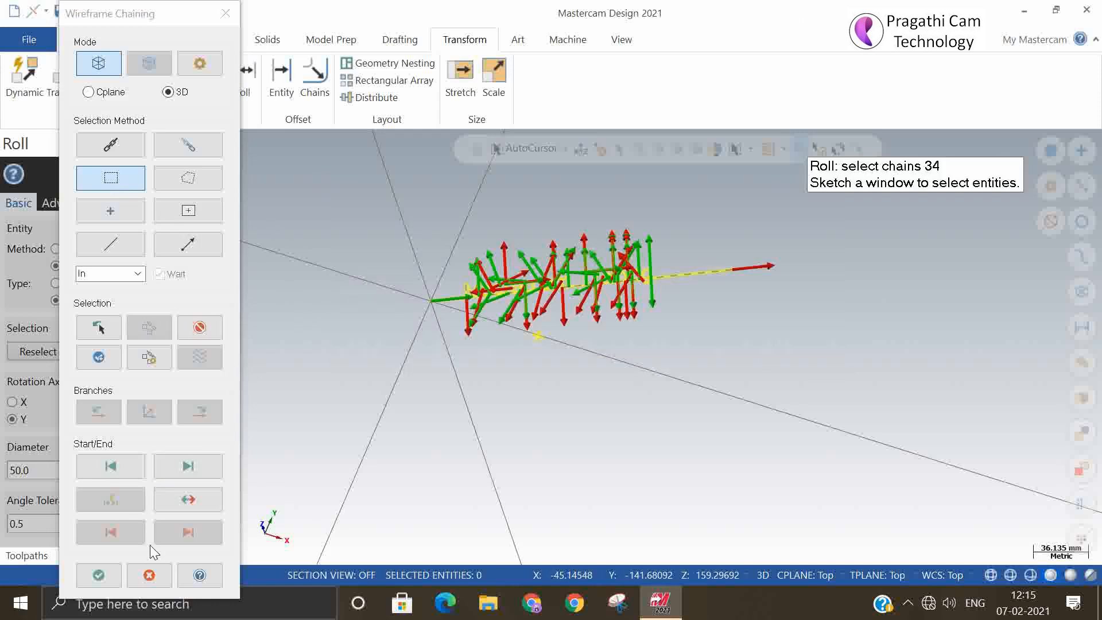
left_click(98, 574)
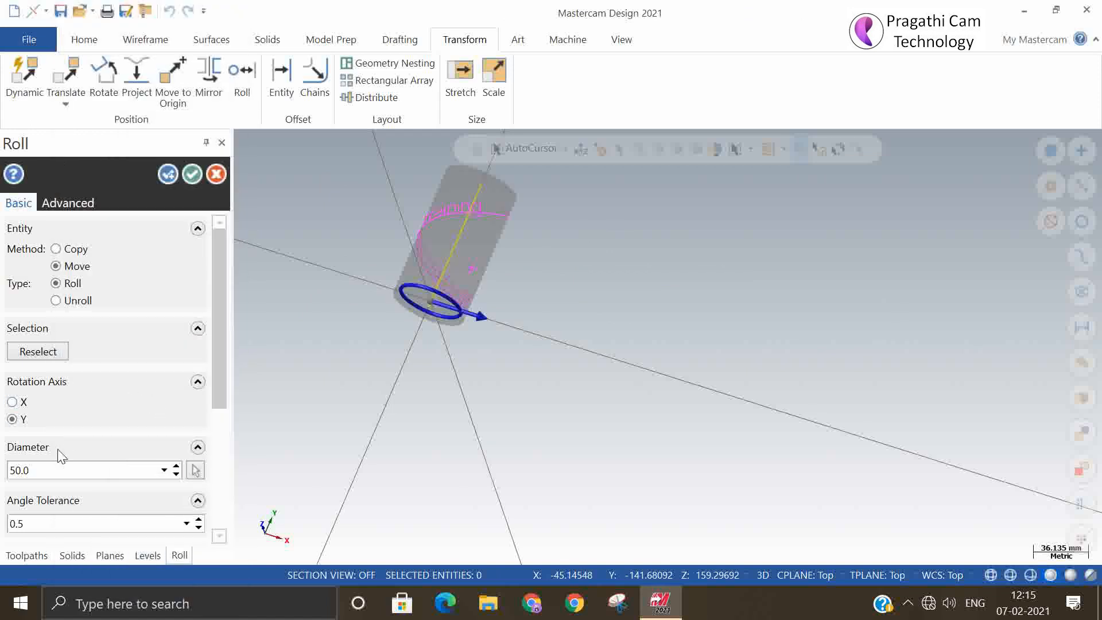
left_click(24, 402)
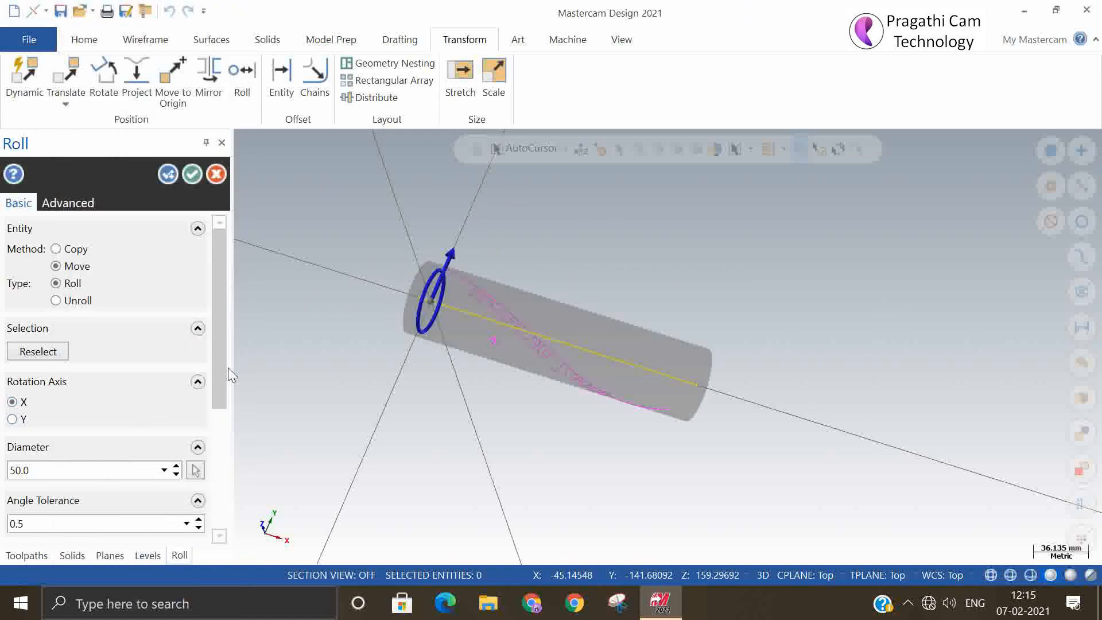
left_click(185, 174)
- Unroll the window-chained rolled text and its curve about the X axis with the 50 mm diameter, using the Isometric view
middle_click_drag(510, 366, 527, 418)
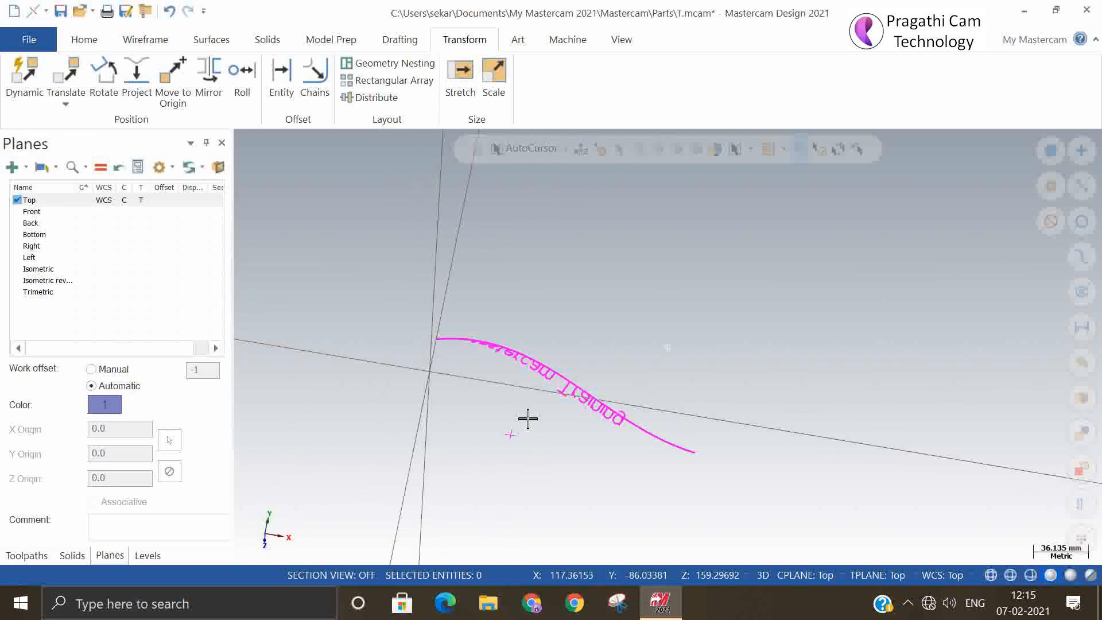
right_click(515, 258)
left_click(585, 408)
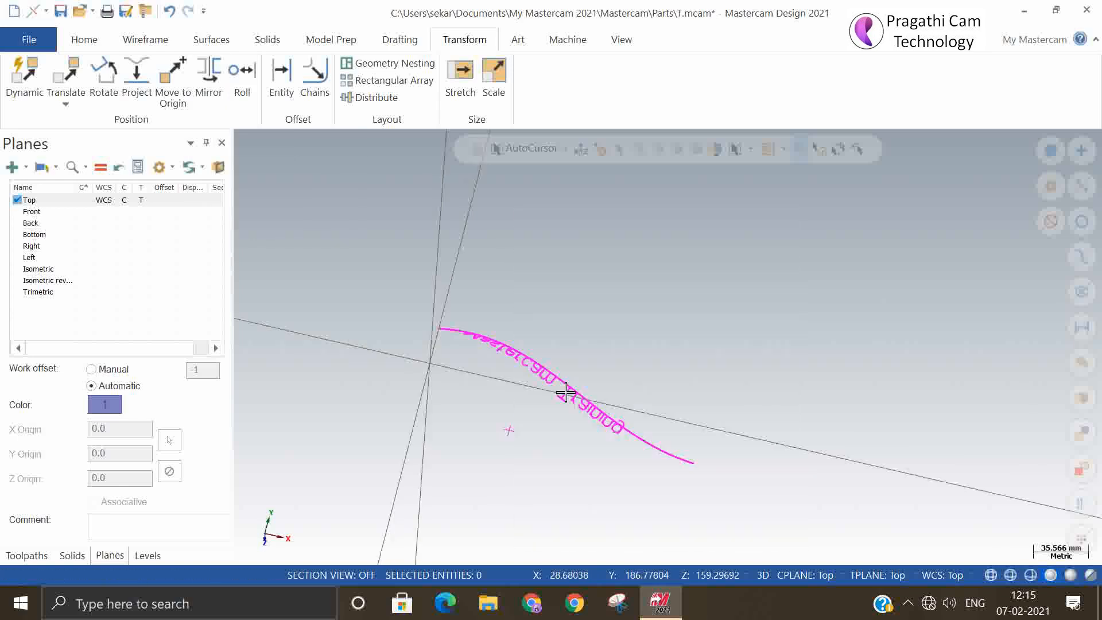
left_click(240, 77)
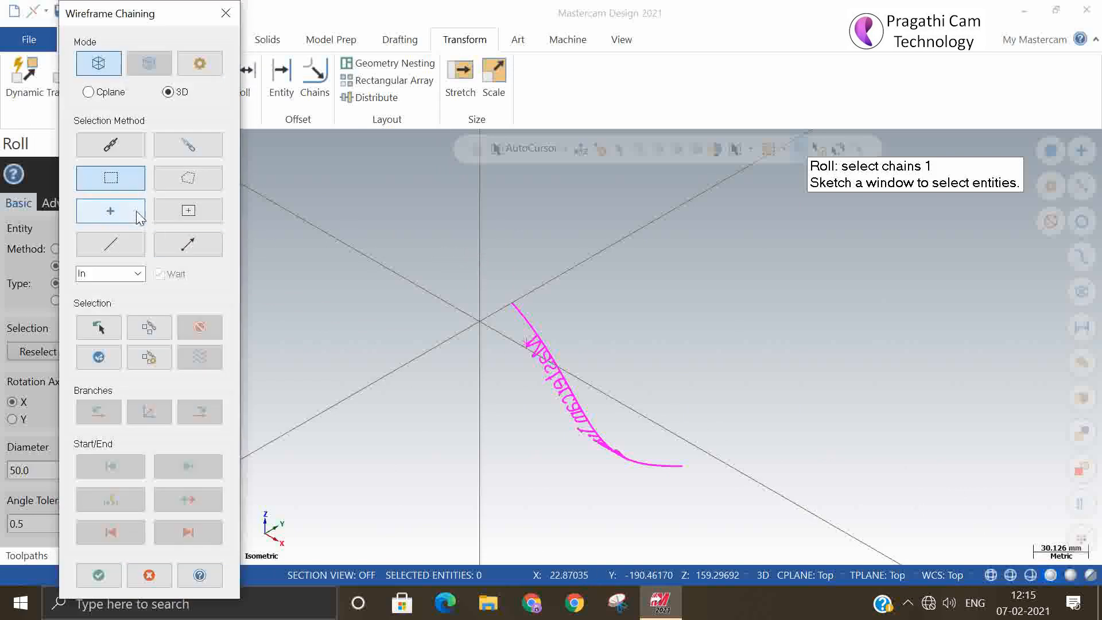
mouse_move(429, 237)
left_mouse_down()
mouse_move(669, 452)
mouse_move(780, 530)
left_mouse_up()
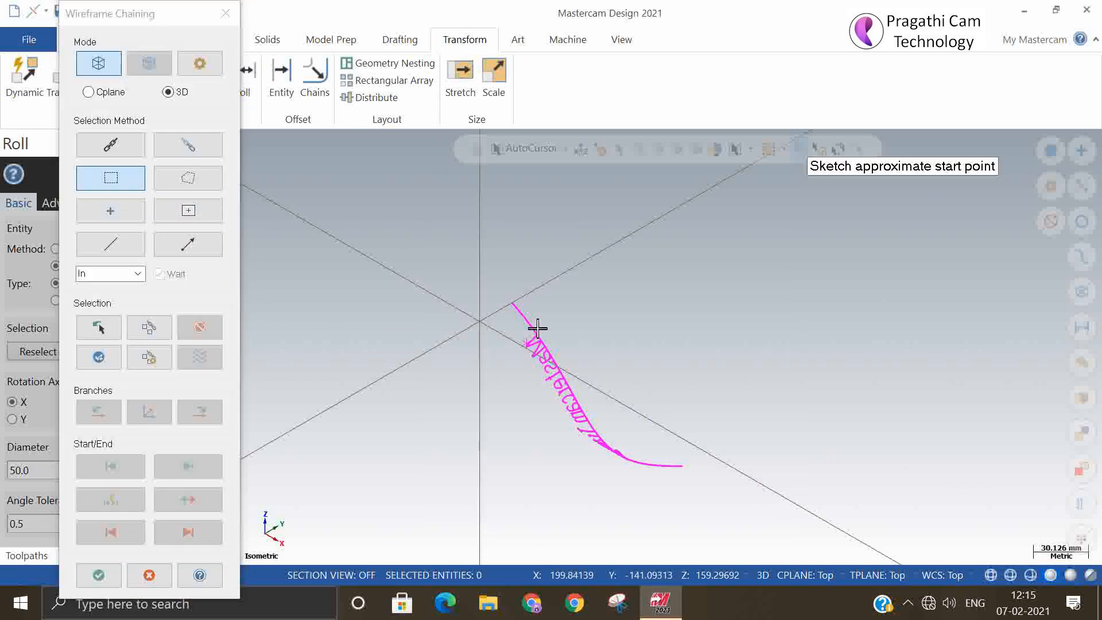
left_click(514, 303)
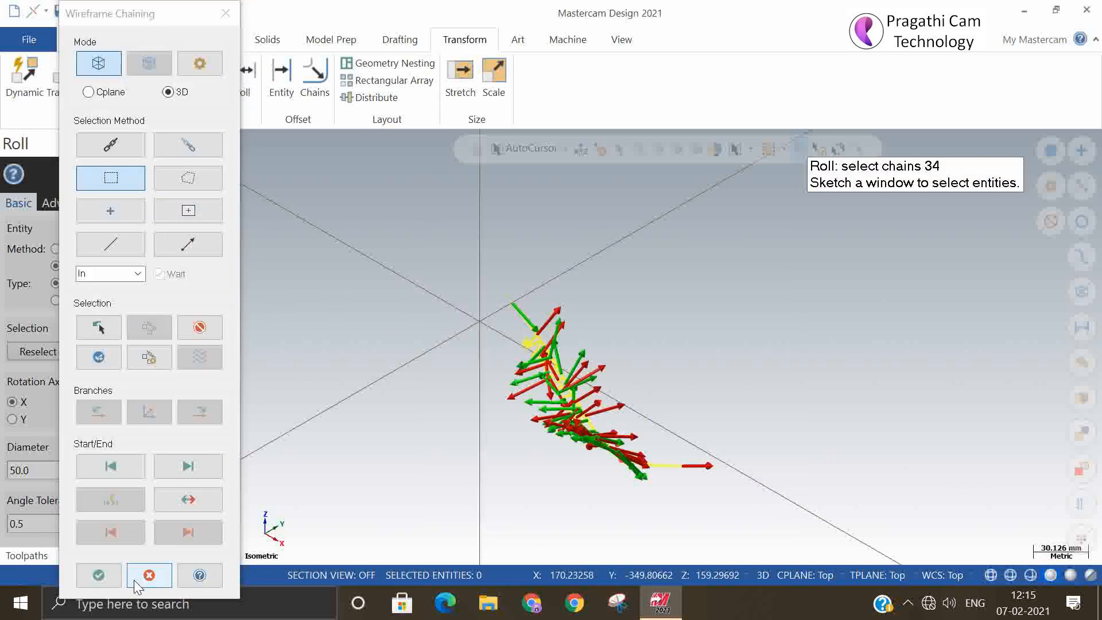
left_click(100, 573)
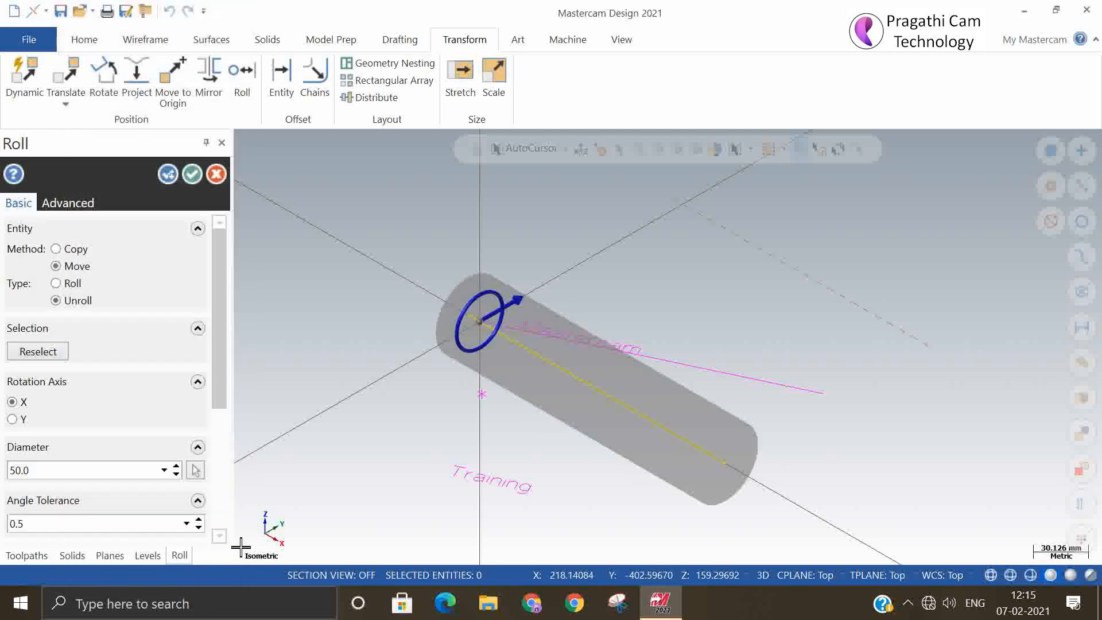
middle_click_drag(460, 455, 450, 491)
middle_click_drag(651, 526, 693, 279)
scroll(692, 279, "up", 3)
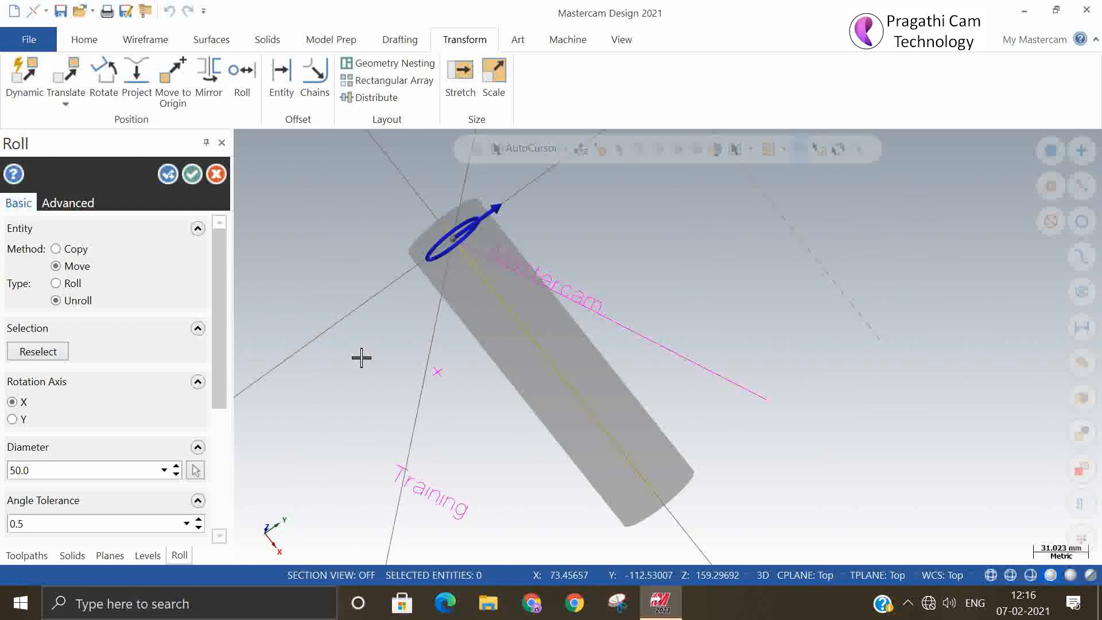
left_click(193, 174)
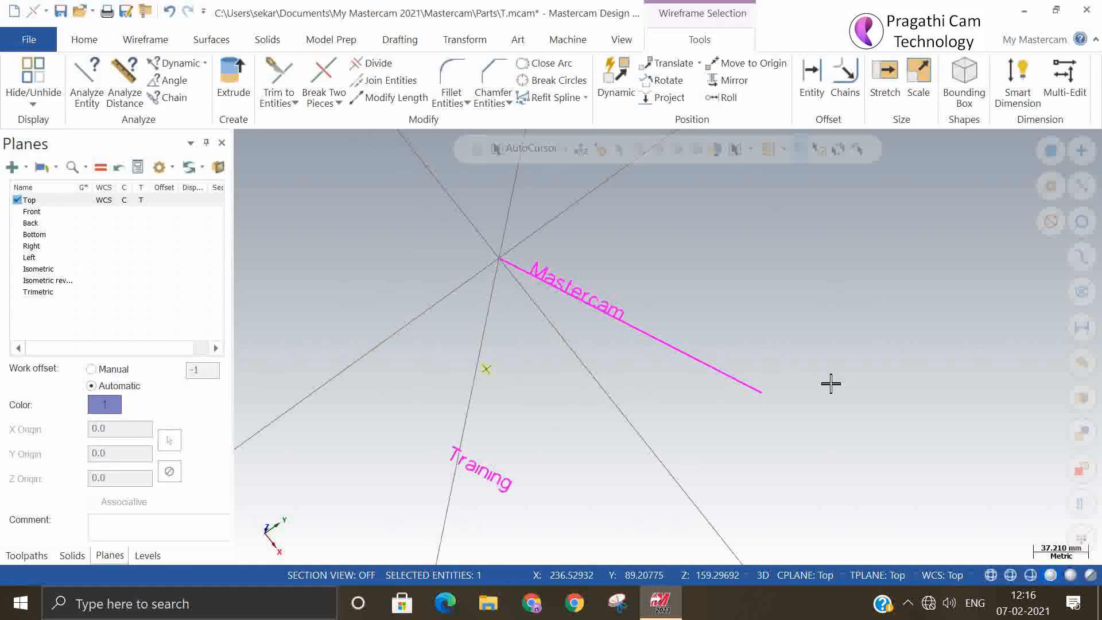
- Undo the unroll and the preceding roll of the text and its line
middle_click_drag(832, 384, 741, 412)
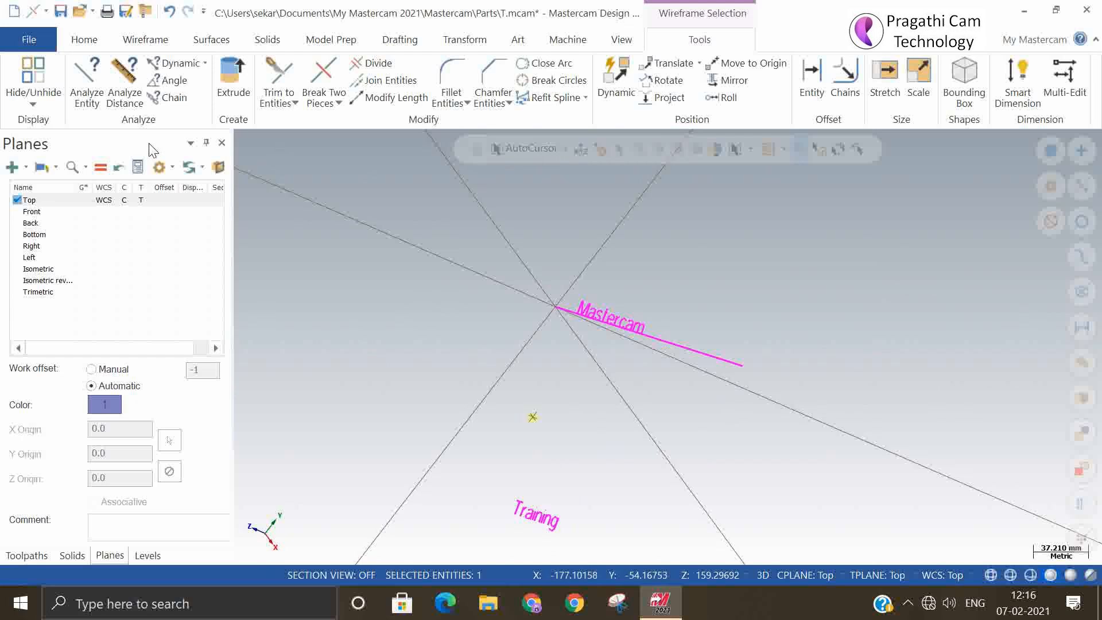
left_click(170, 11)
left_click(169, 12)
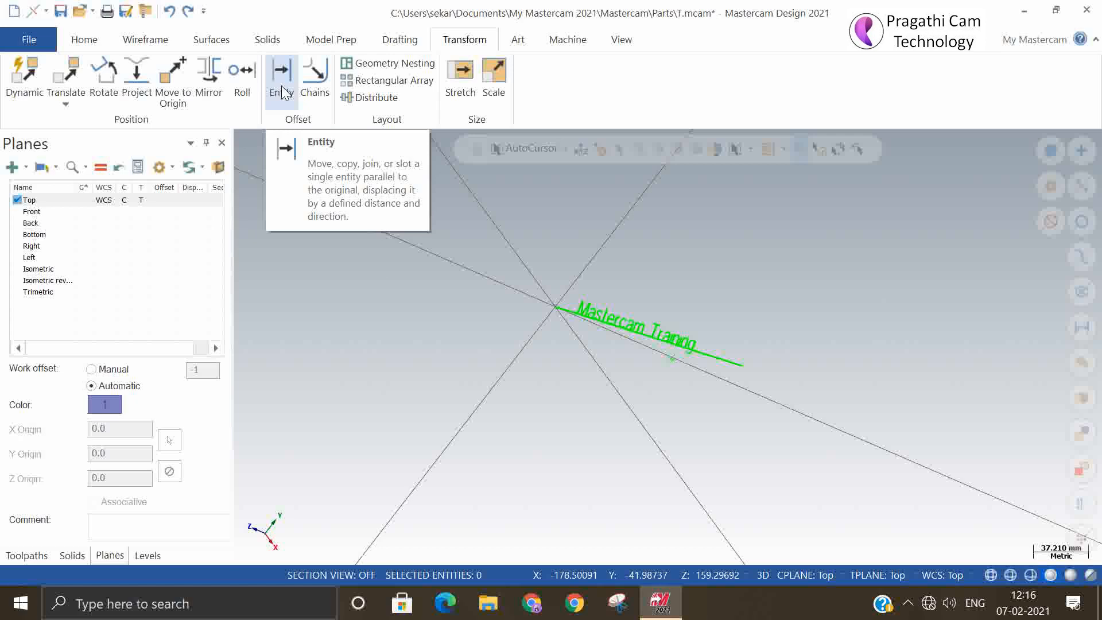
- Switch to the Top view and delete the whole "Mastercam Training" text together with its slanted line and point
right_click(451, 249)
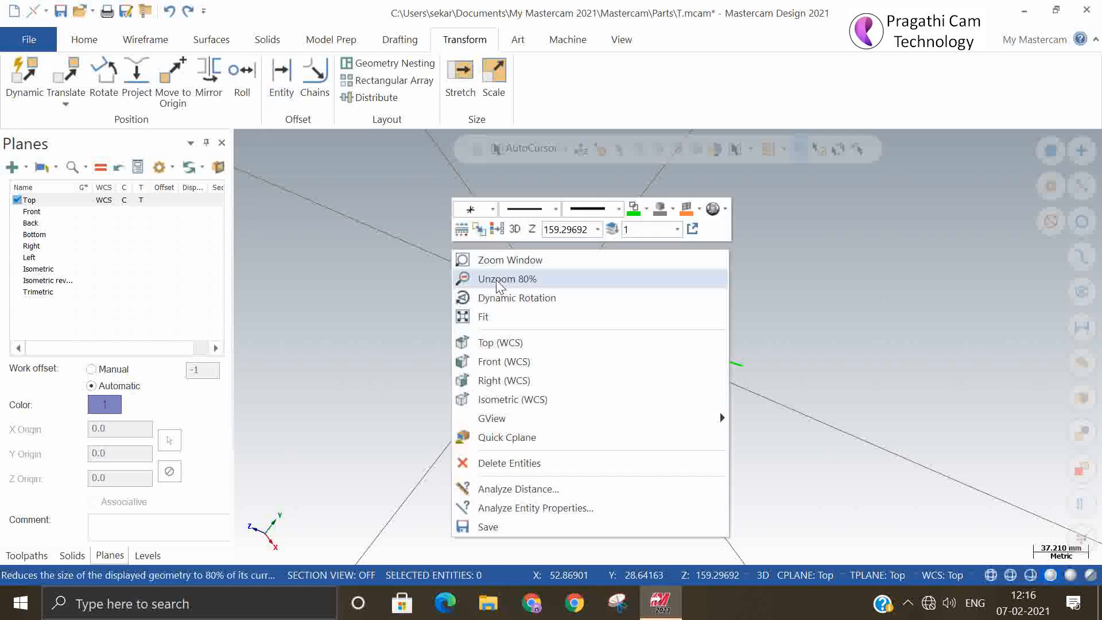
left_click(508, 343)
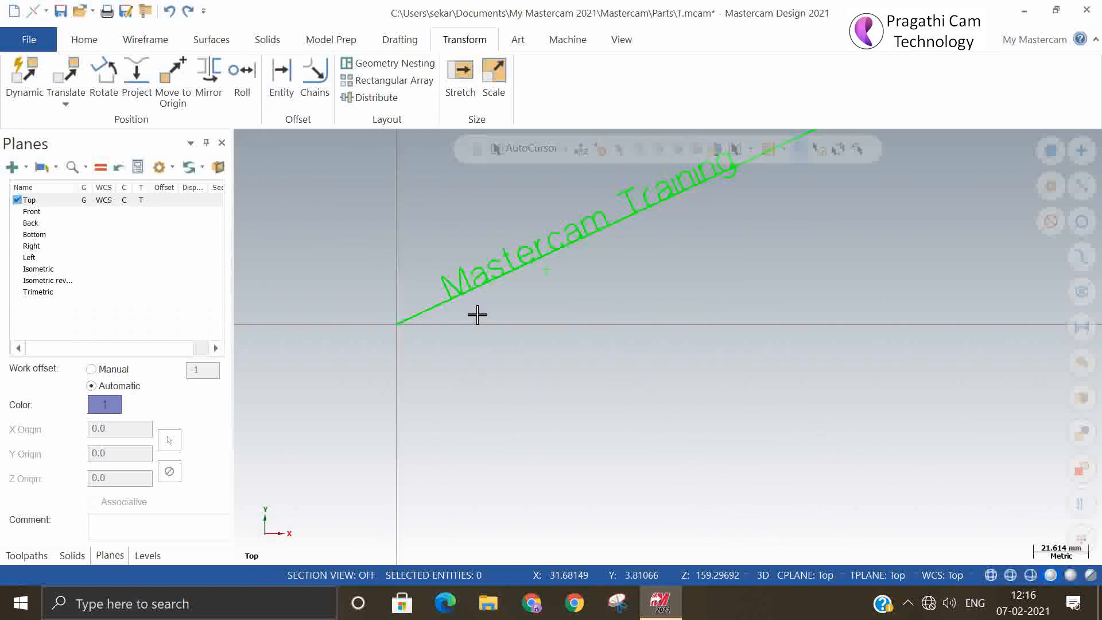
scroll(490, 486, "down", 2)
left_click_drag(312, 204, 799, 493)
key("Delete")
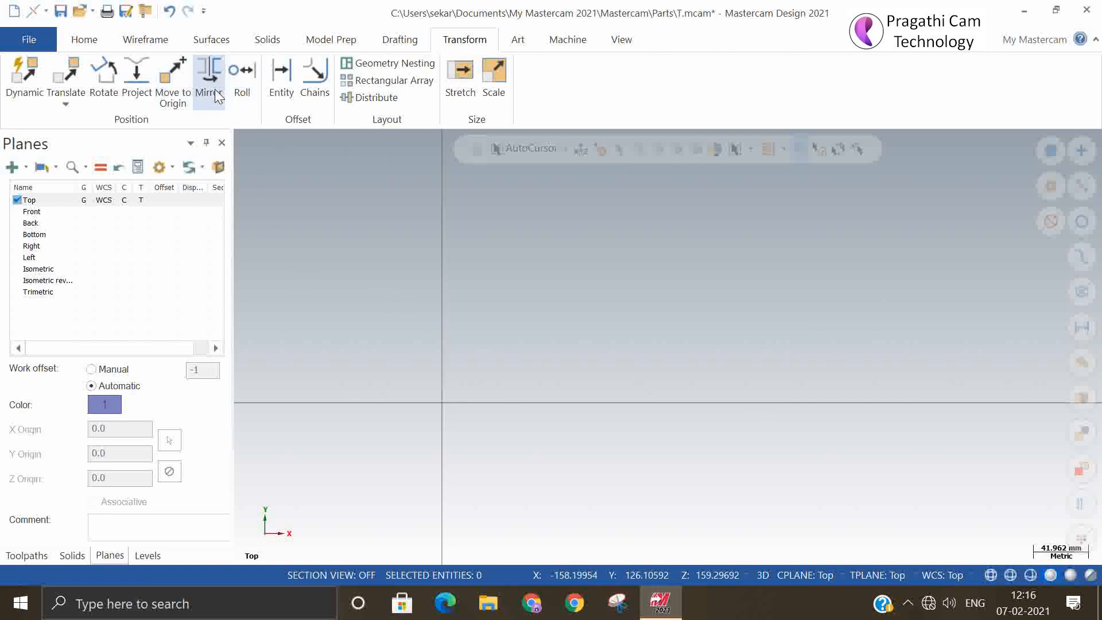
- Draw a rectangle about 188 mm wide and 90 mm high with its lower corner at the origin
left_click(138, 40)
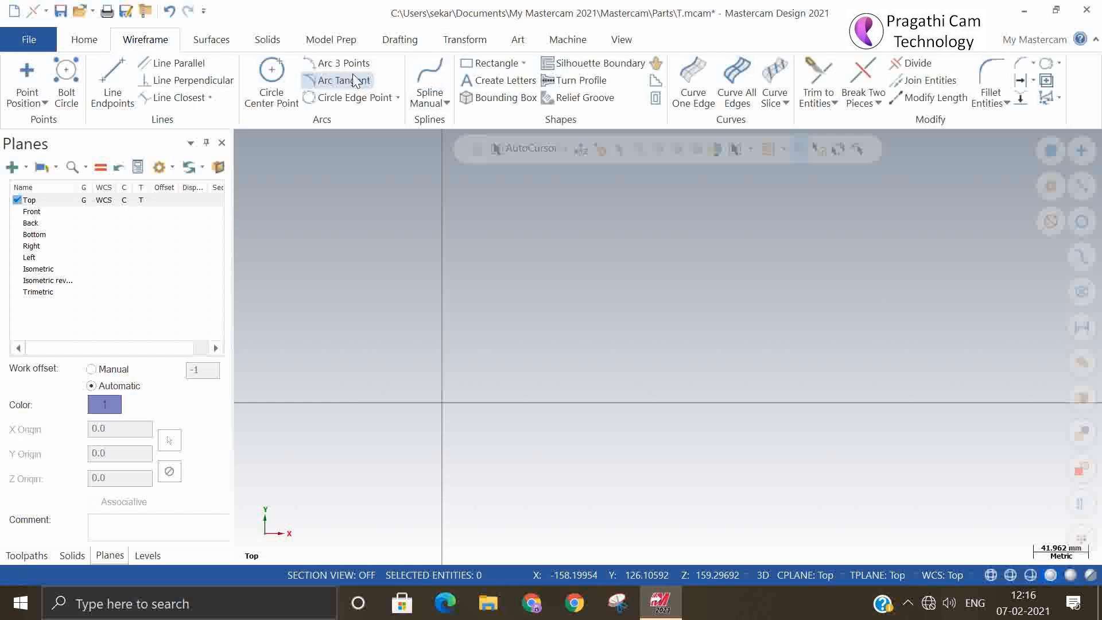
left_click(494, 63)
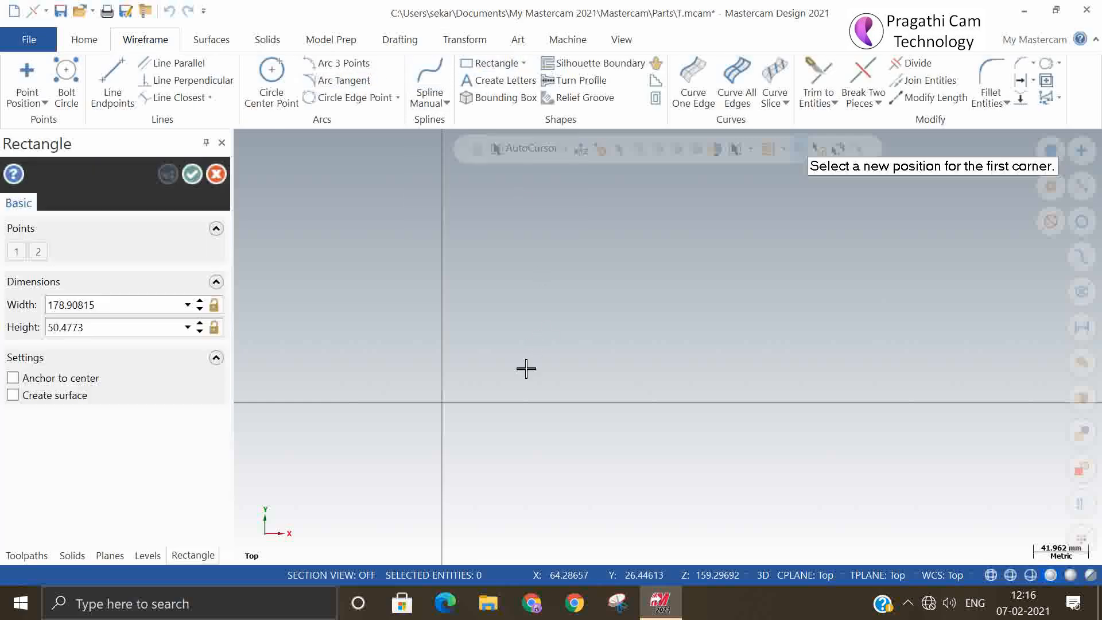
left_click(445, 404)
left_click(689, 285)
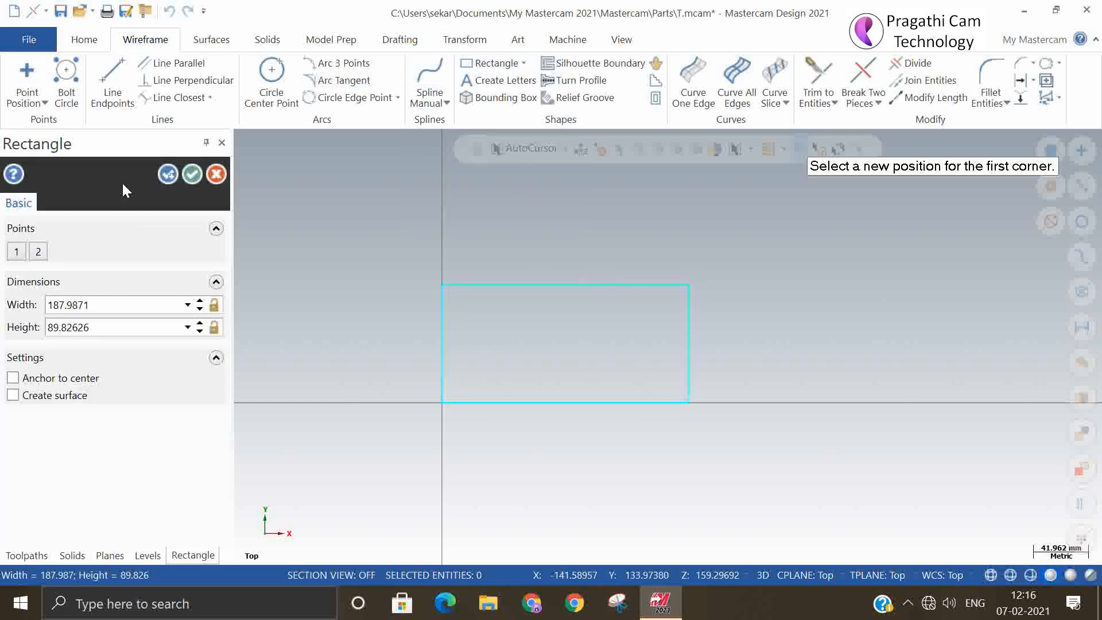
left_click(191, 174)
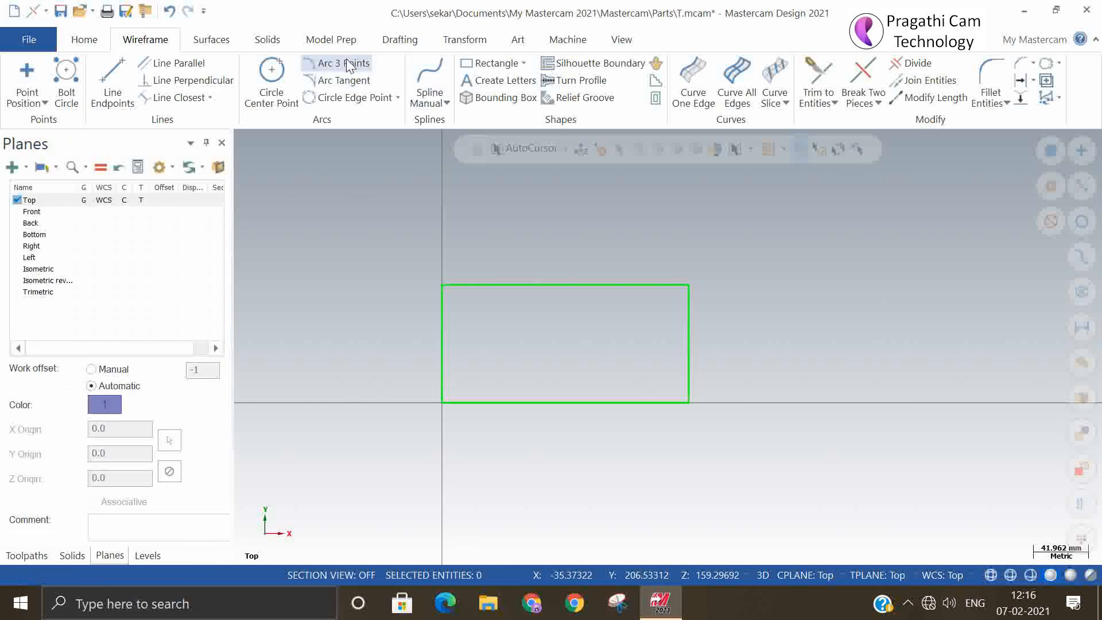
- Offset the whole rectangle chain outward by 10 mm as a single copy with Offset Chains
left_click(466, 48)
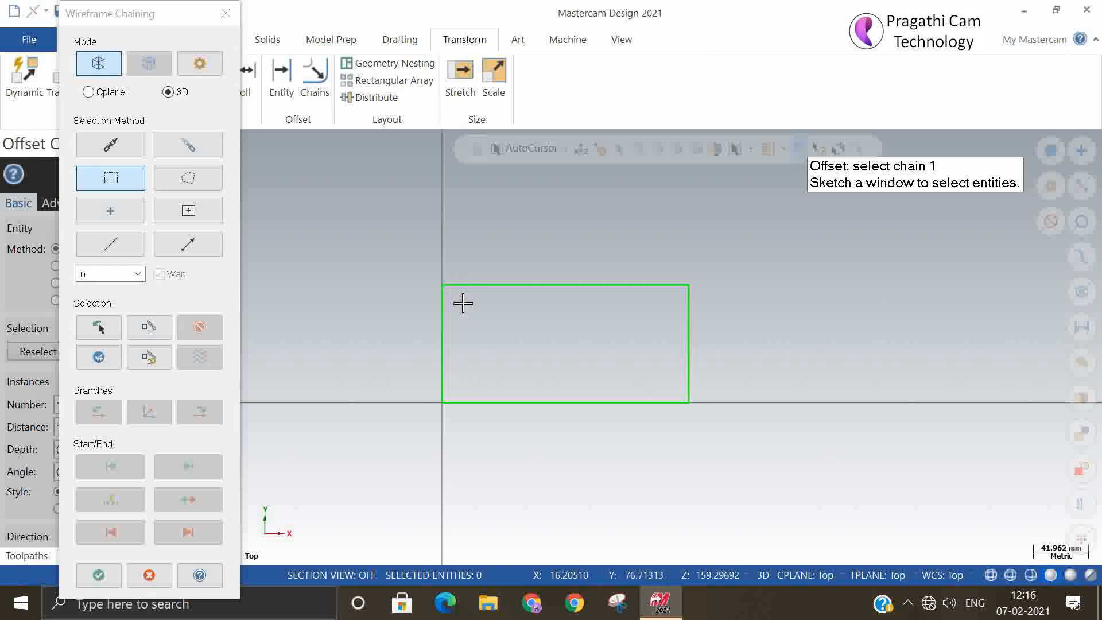
left_click(110, 144)
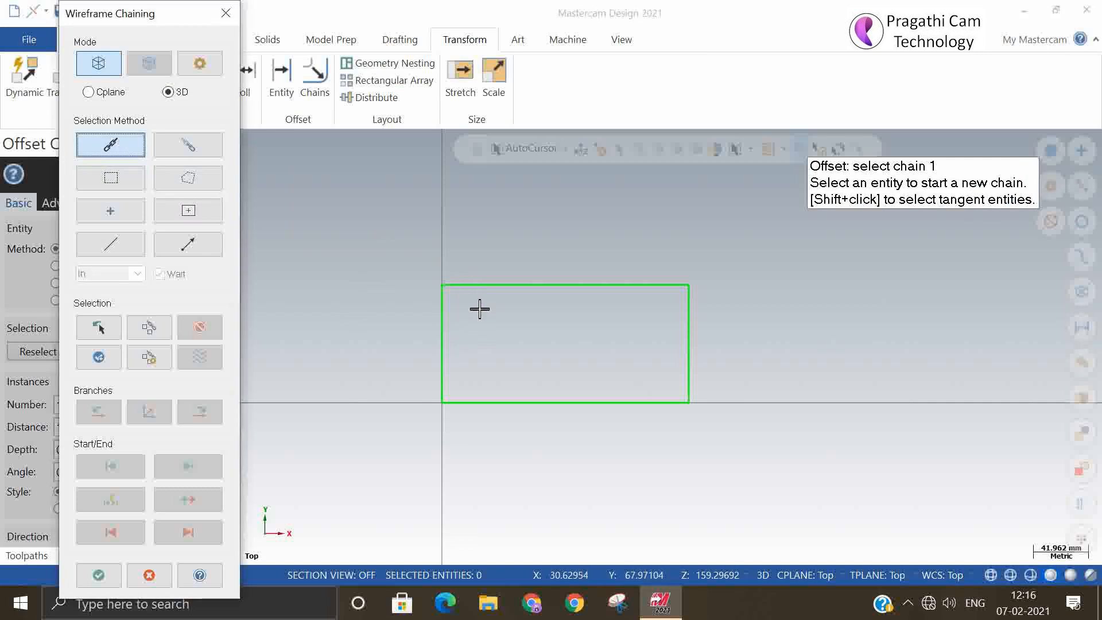
left_click(462, 286)
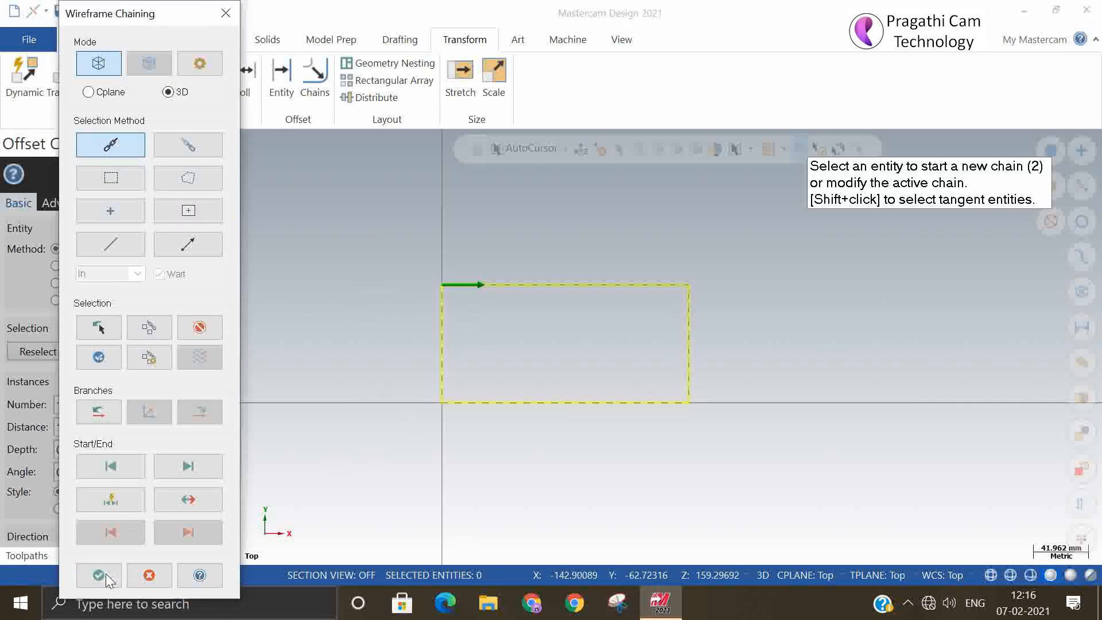
left_click(98, 574)
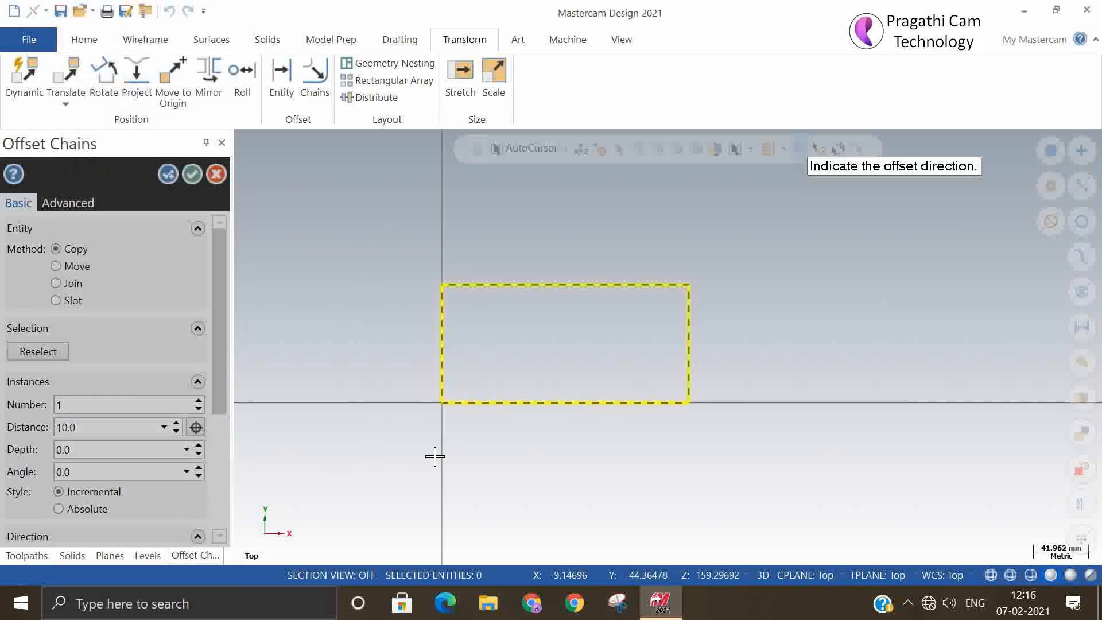
left_click(521, 210)
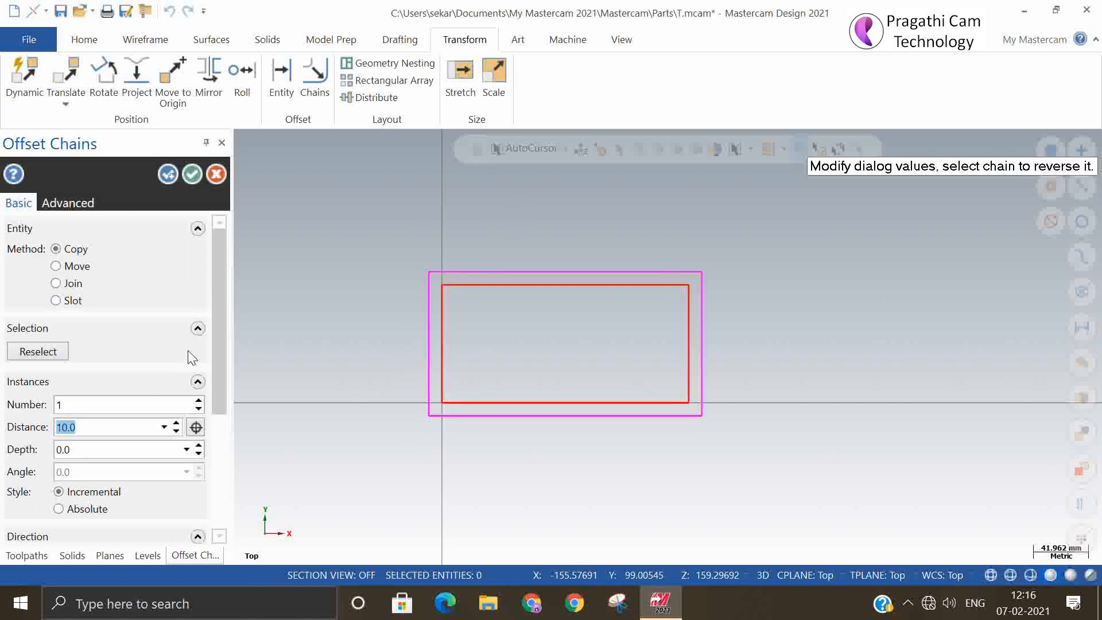
left_click_drag(218, 339, 225, 449)
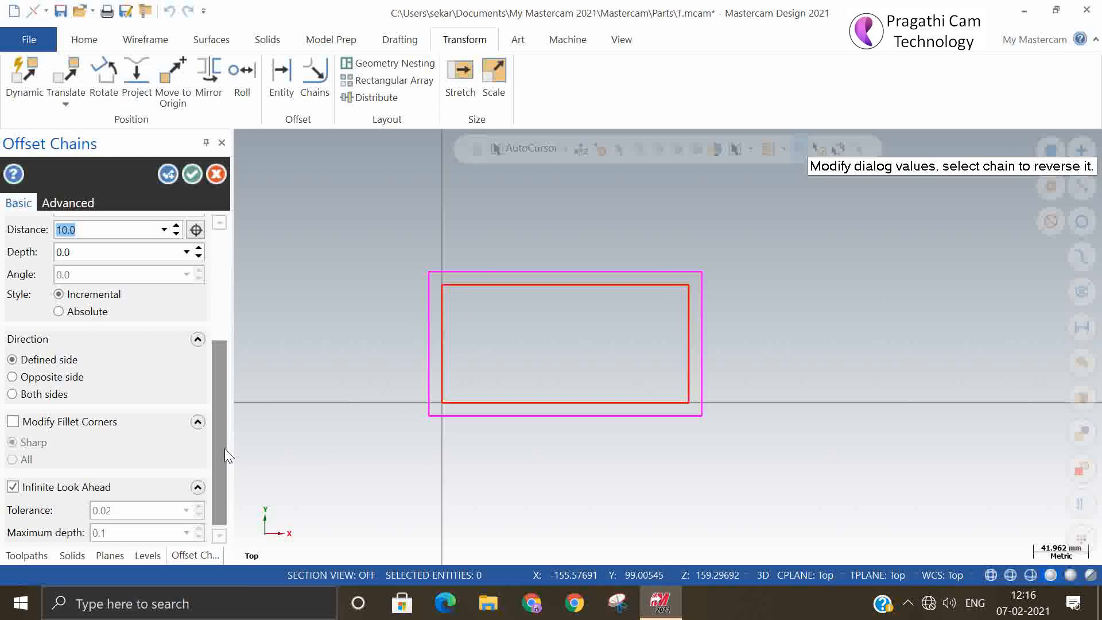
left_click(196, 173)
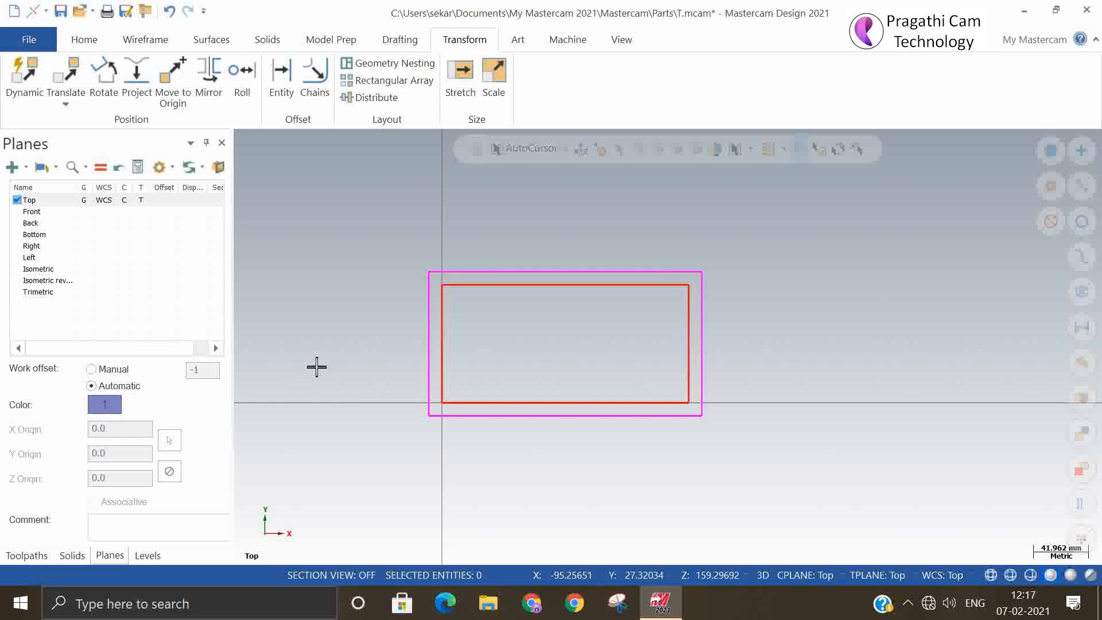
- Stretch the upper-right corners of both rectangles by a vector about 206 mm long at 28 degrees, and undo the stretch
left_click(460, 78)
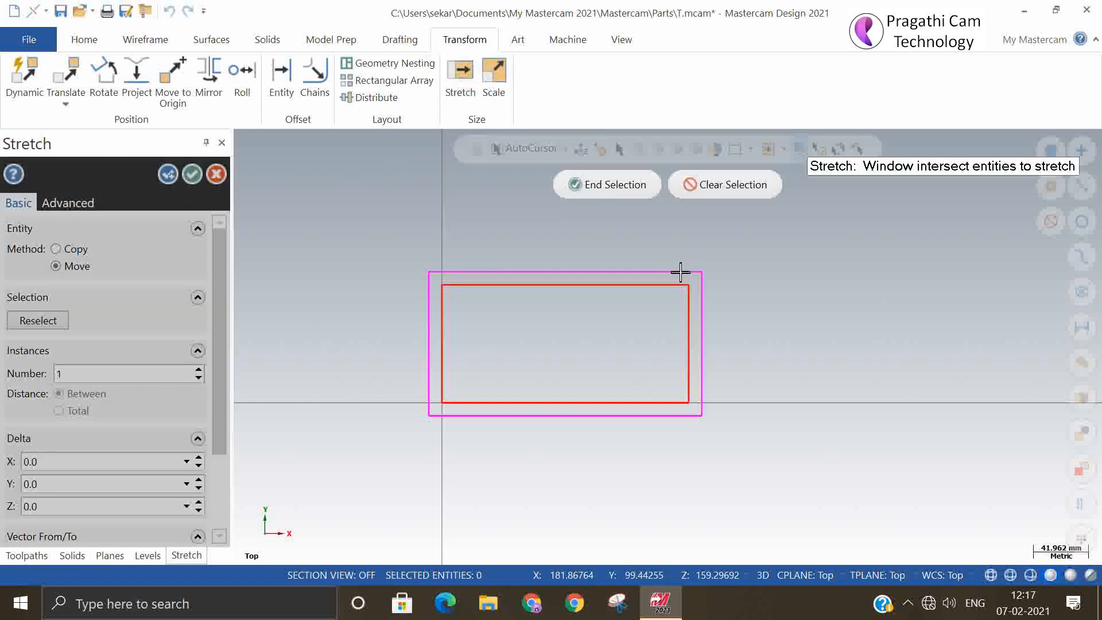
left_click_drag(615, 233, 733, 327)
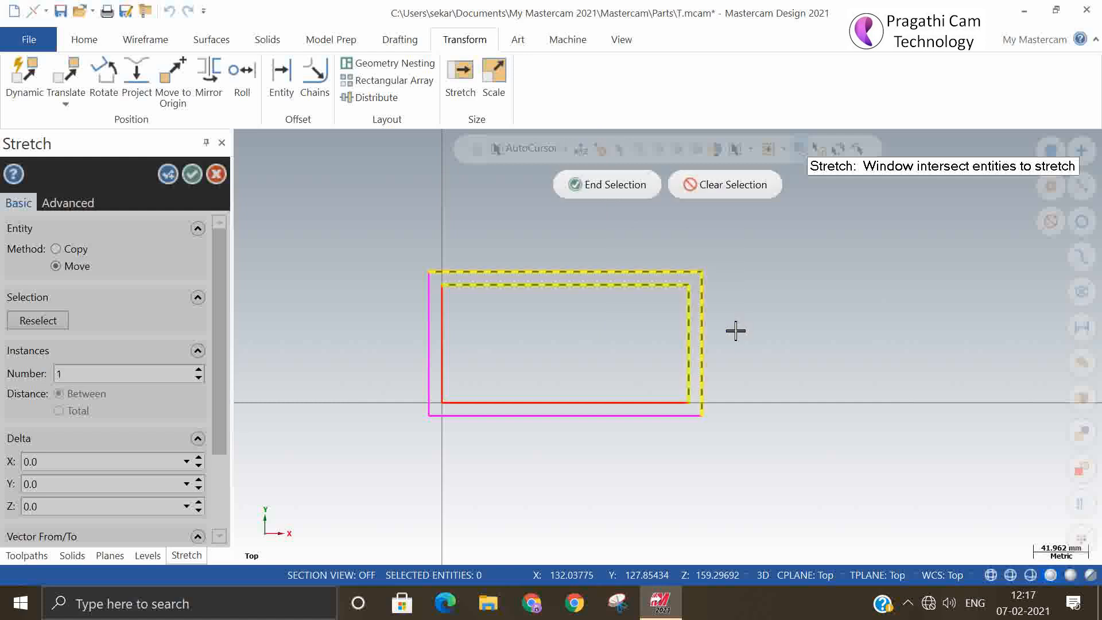
left_click(644, 187)
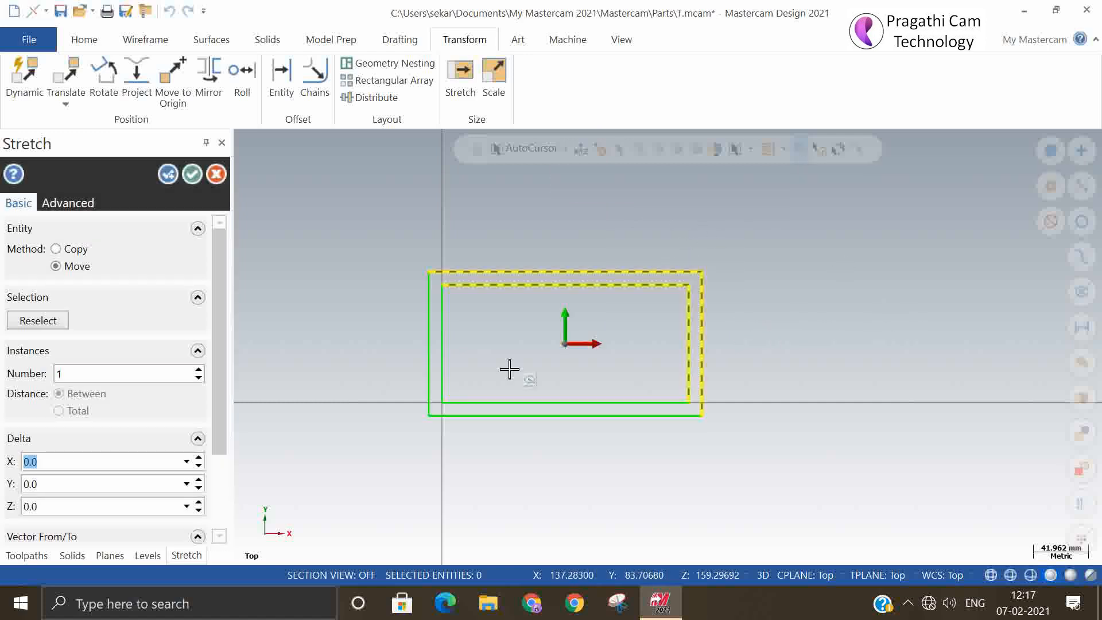
left_click_drag(225, 412, 211, 487)
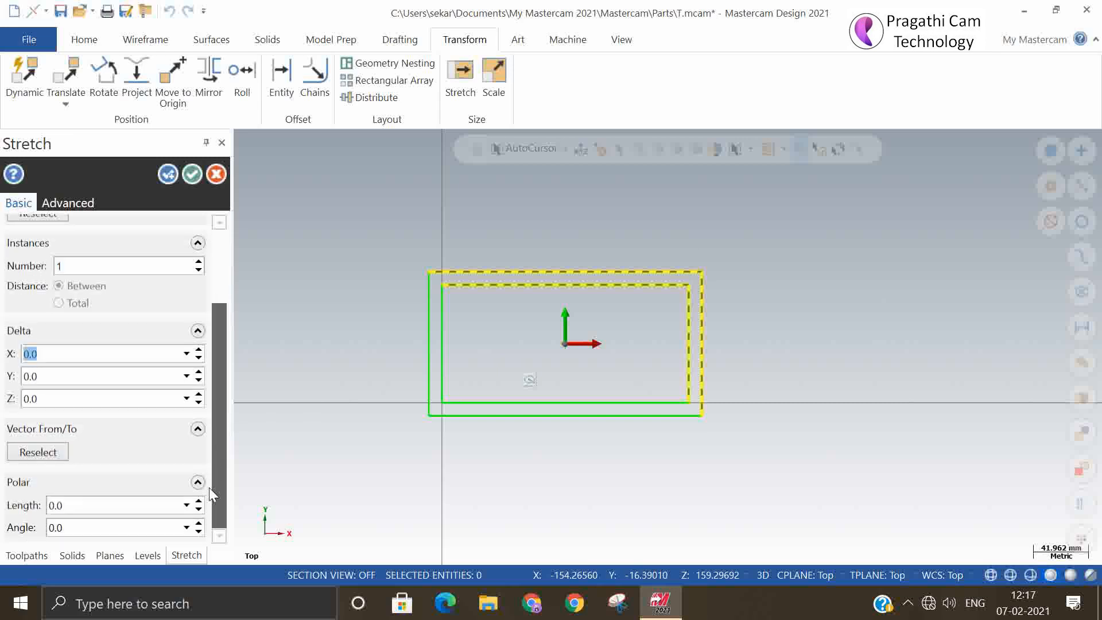
left_click(34, 451)
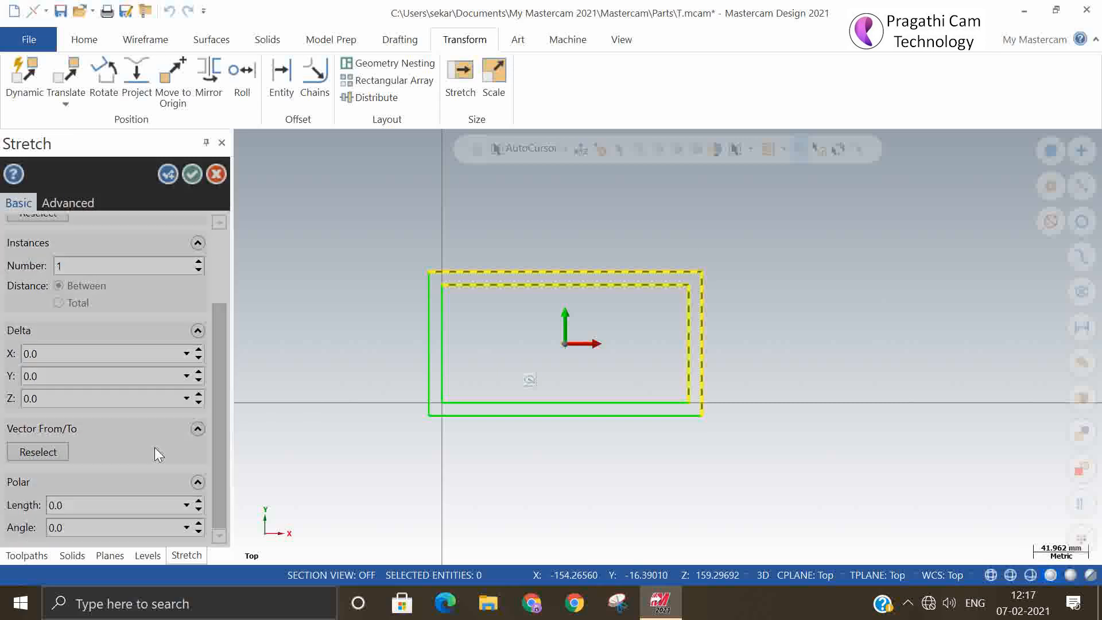
left_click(565, 343)
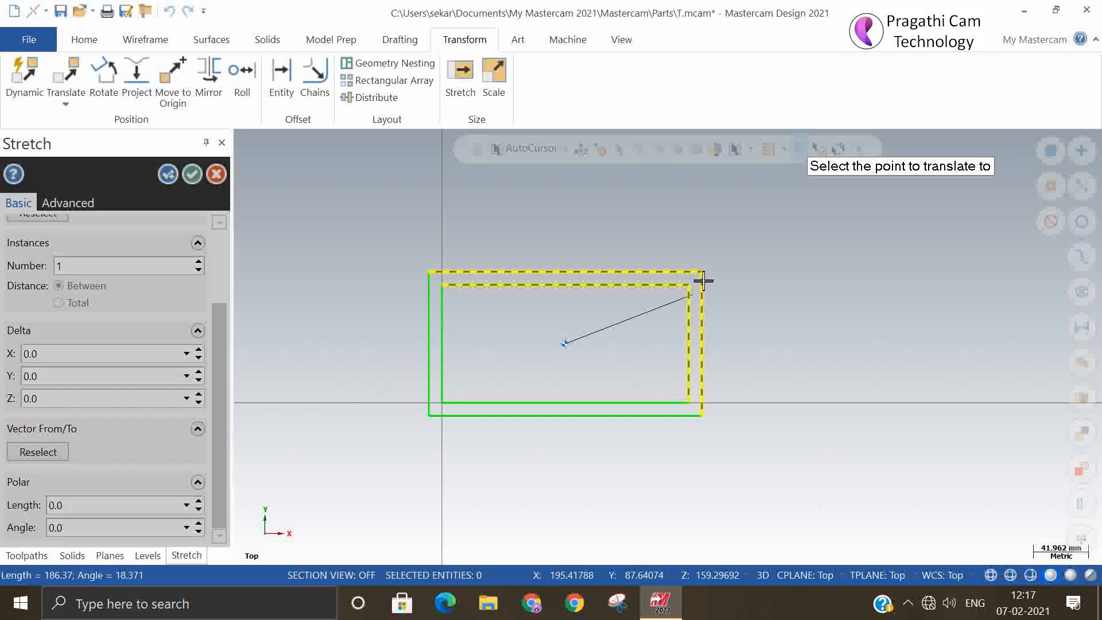
left_click(792, 220)
scroll(425, 459, "down", 1)
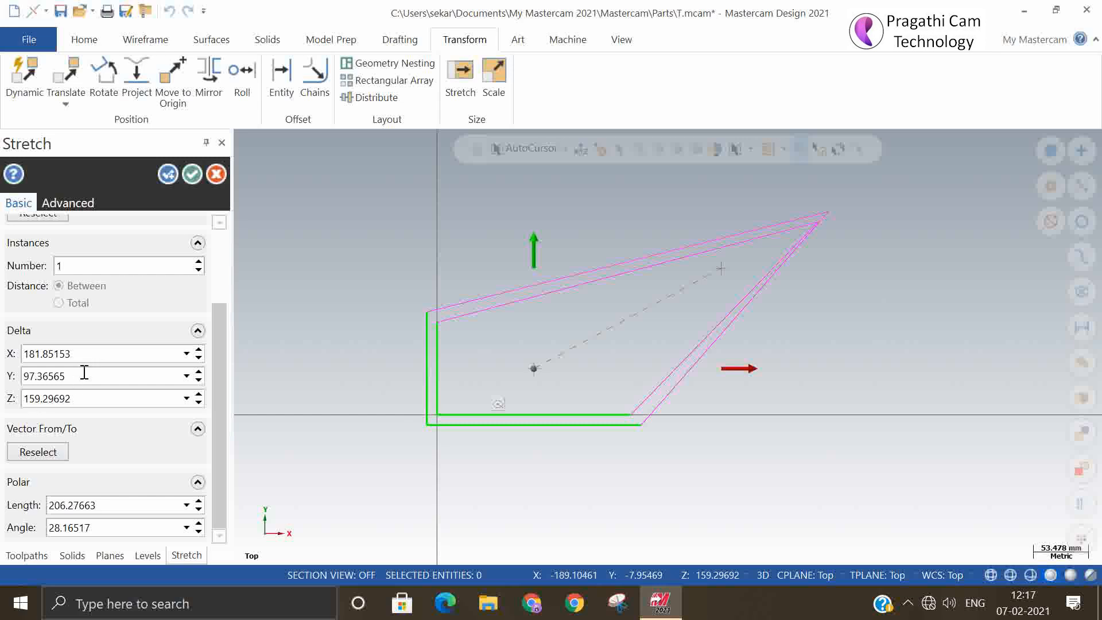
left_click(192, 174)
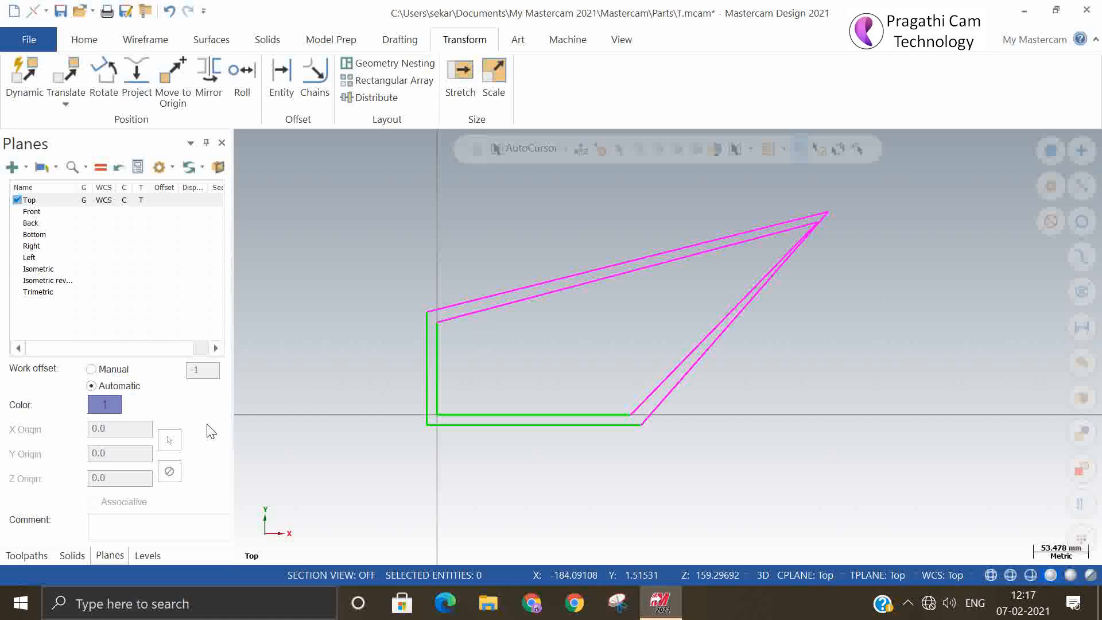
left_click(169, 10)
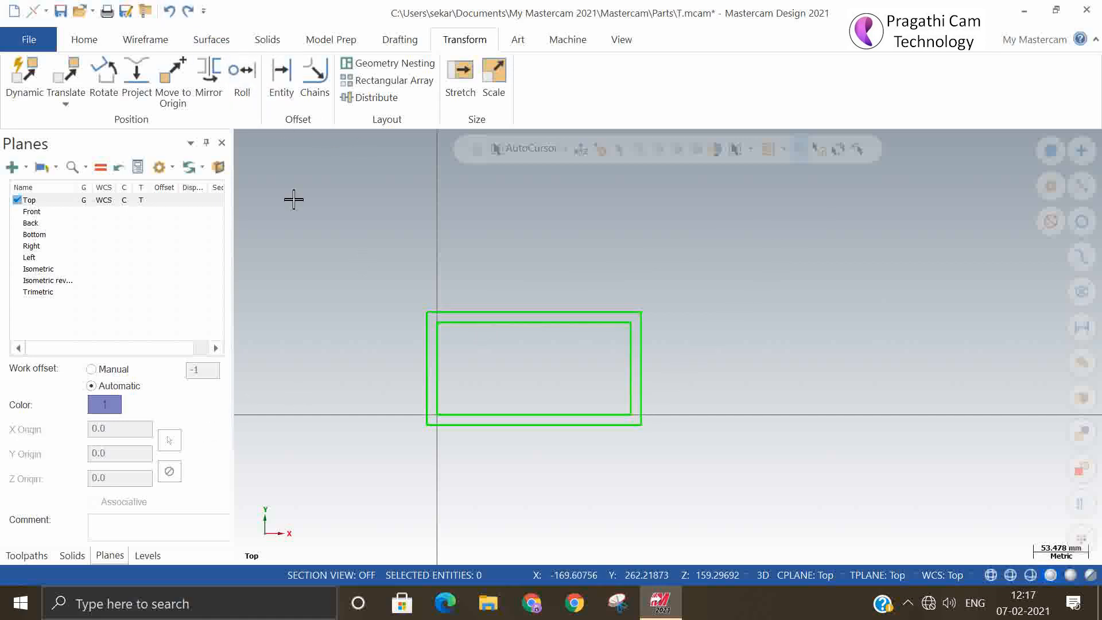
- Try scaling both rectangles as a single copy with a uniform factor of 0.5 about their automatic center
left_click(494, 101)
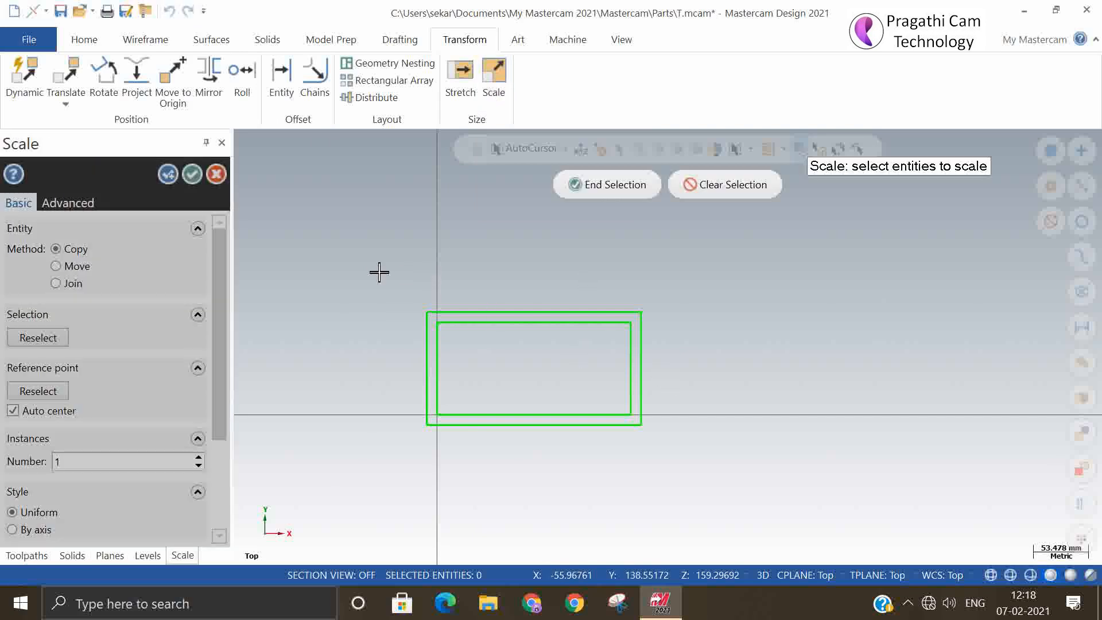
left_click_drag(377, 270, 772, 534)
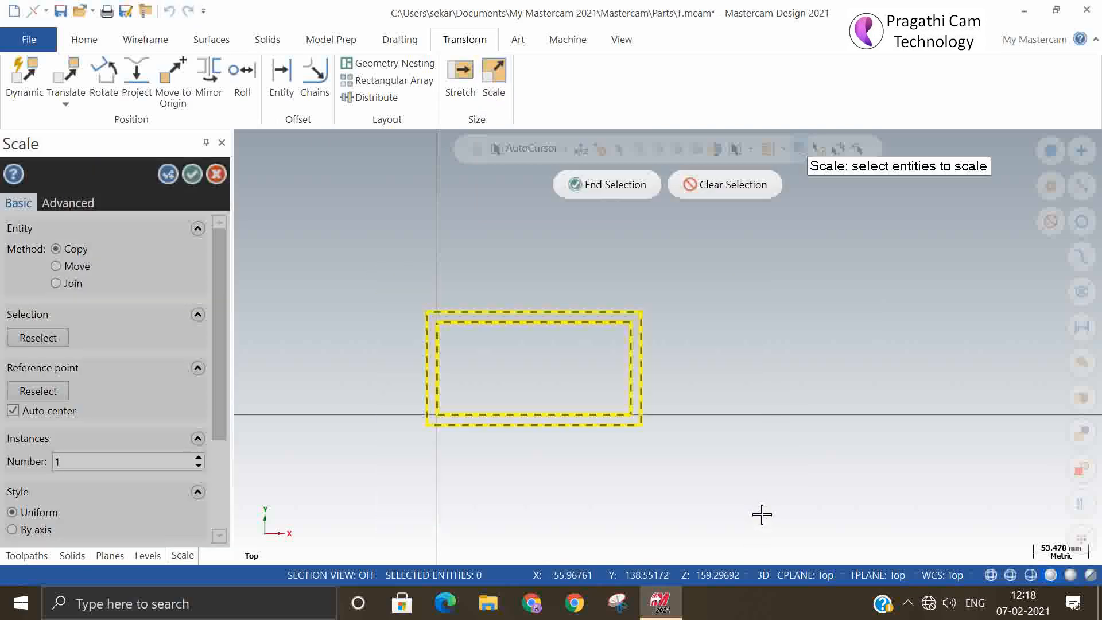
left_click(629, 200)
left_click_drag(225, 263, 243, 337)
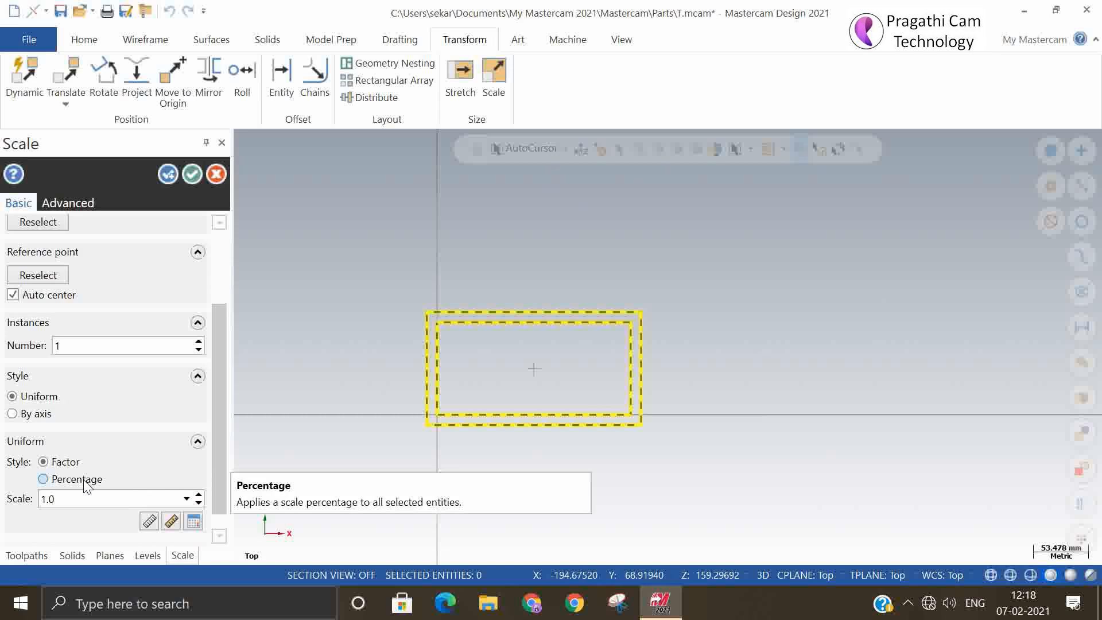
left_click(87, 501)
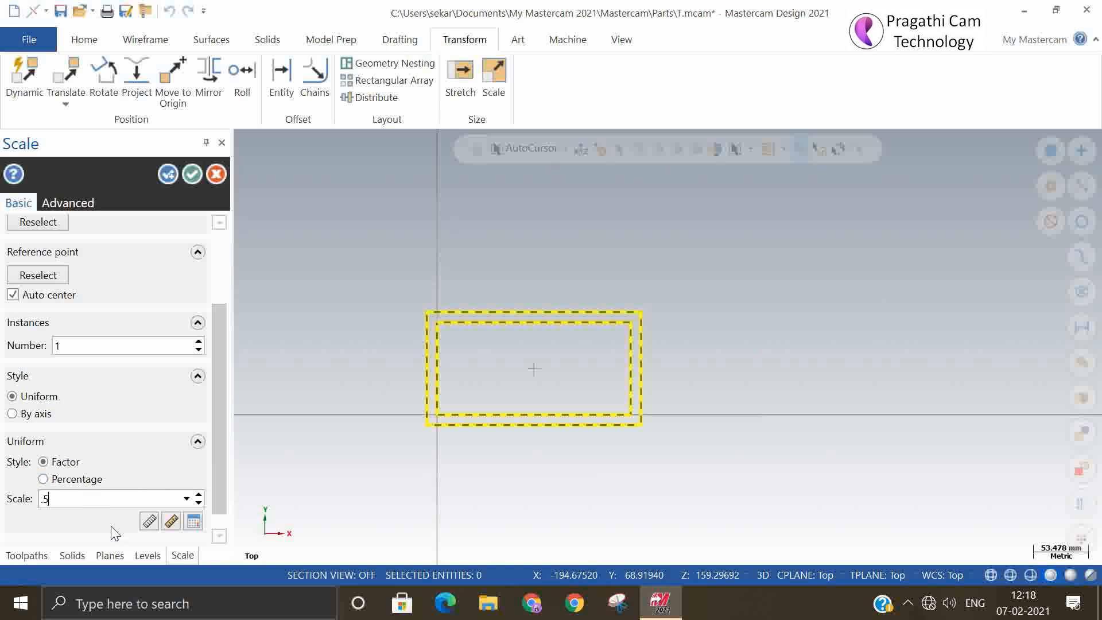
type(".5")
key("Return")
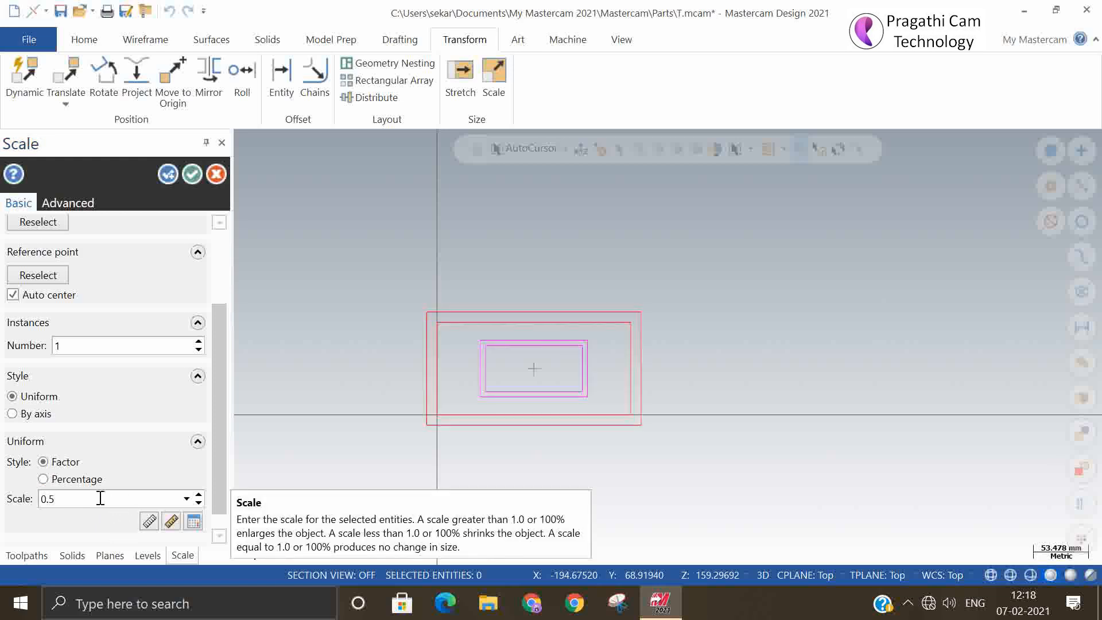
- Move the scale reference point to the origin and back to the center of the rectangles
left_click(37, 275)
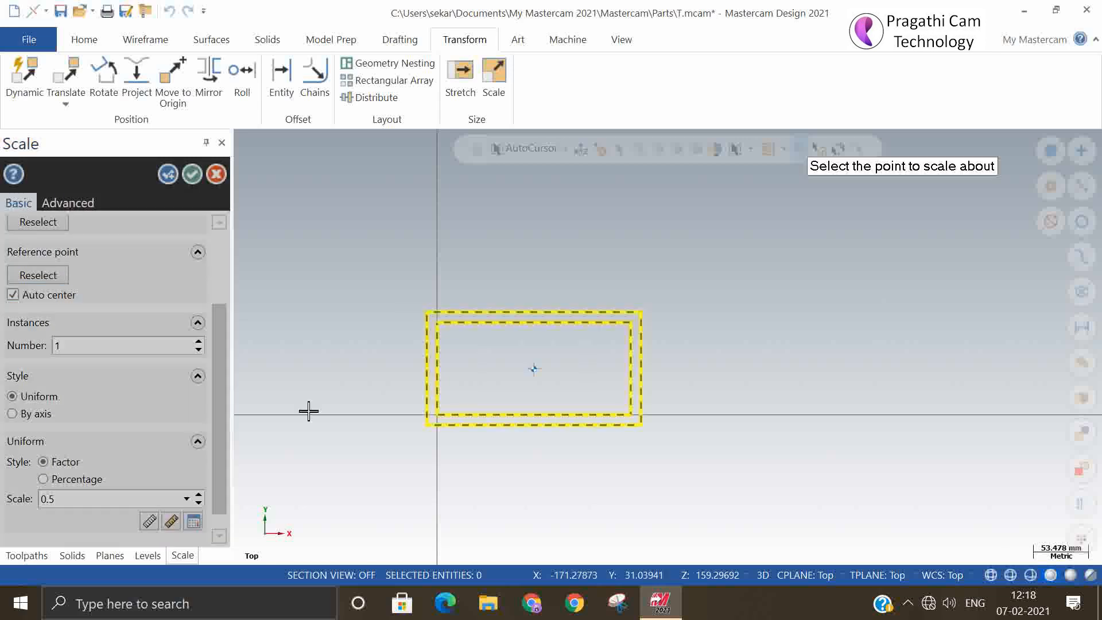
left_click(437, 415)
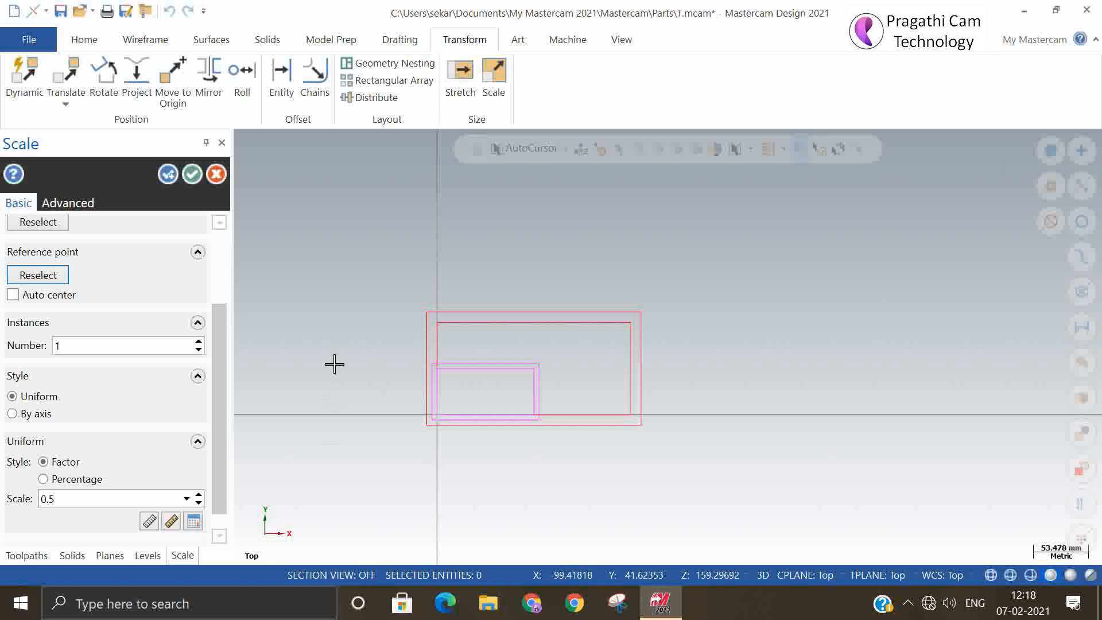
left_click(54, 277)
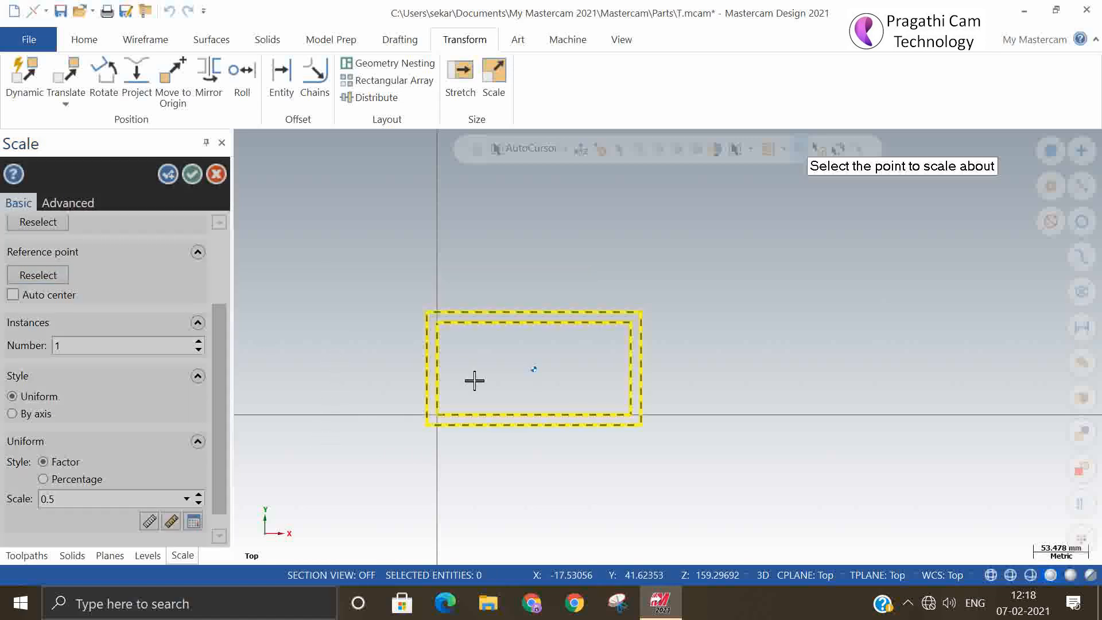
left_click(535, 372)
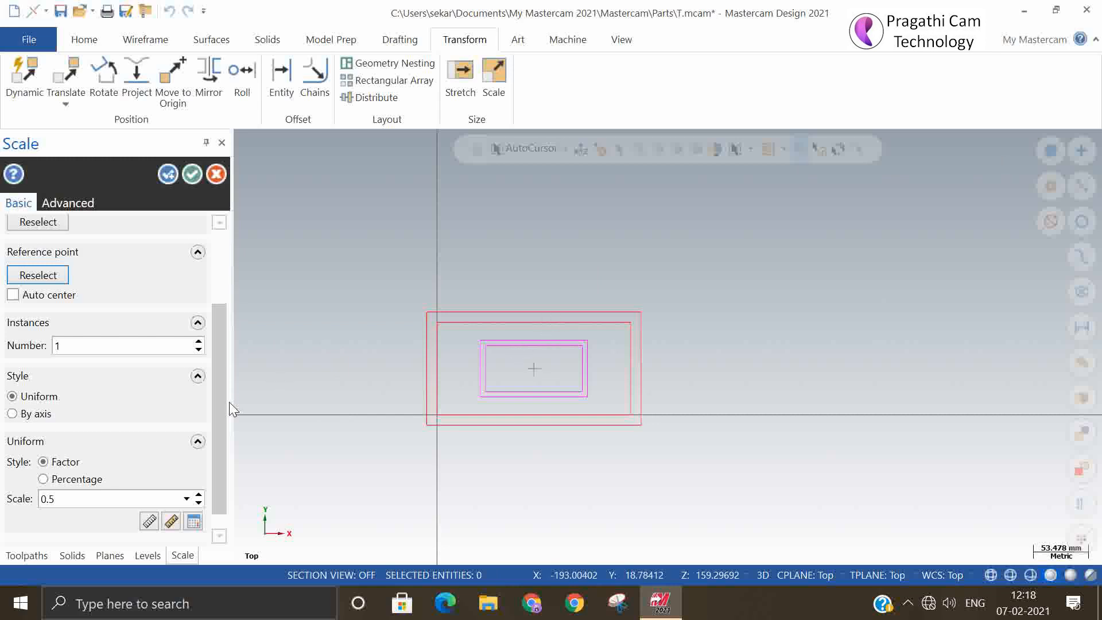
- Try a uniform scale of 150 percent for the rectangles' copy and cancel the scaling
scroll(227, 454, "down", 1)
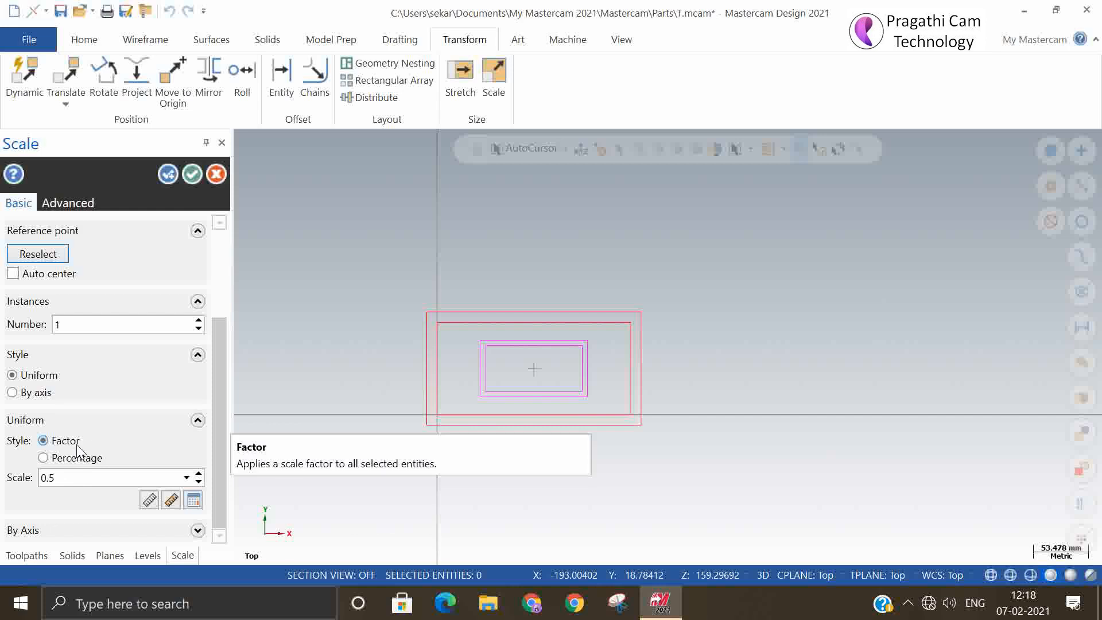
left_click(77, 462)
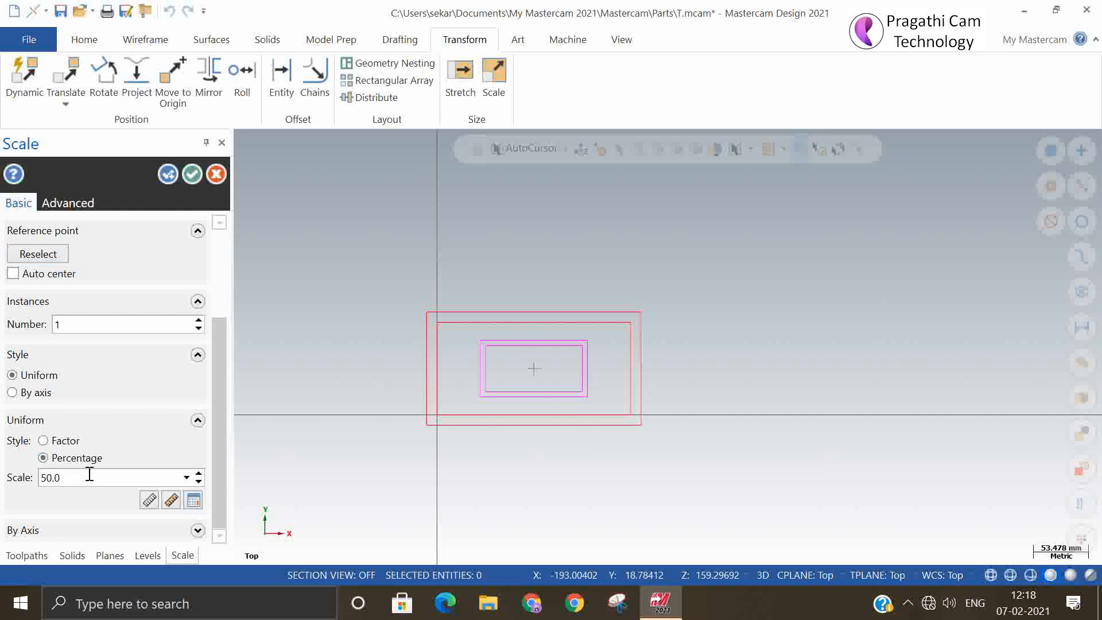
left_click(89, 480)
type("15")
key("Return")
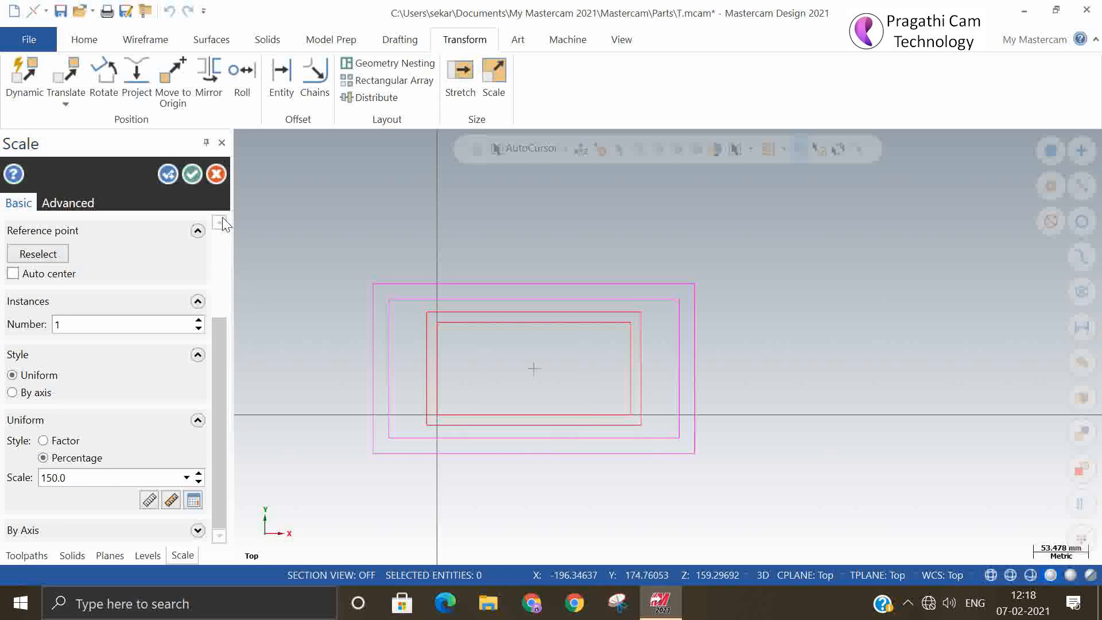
left_click(217, 174)
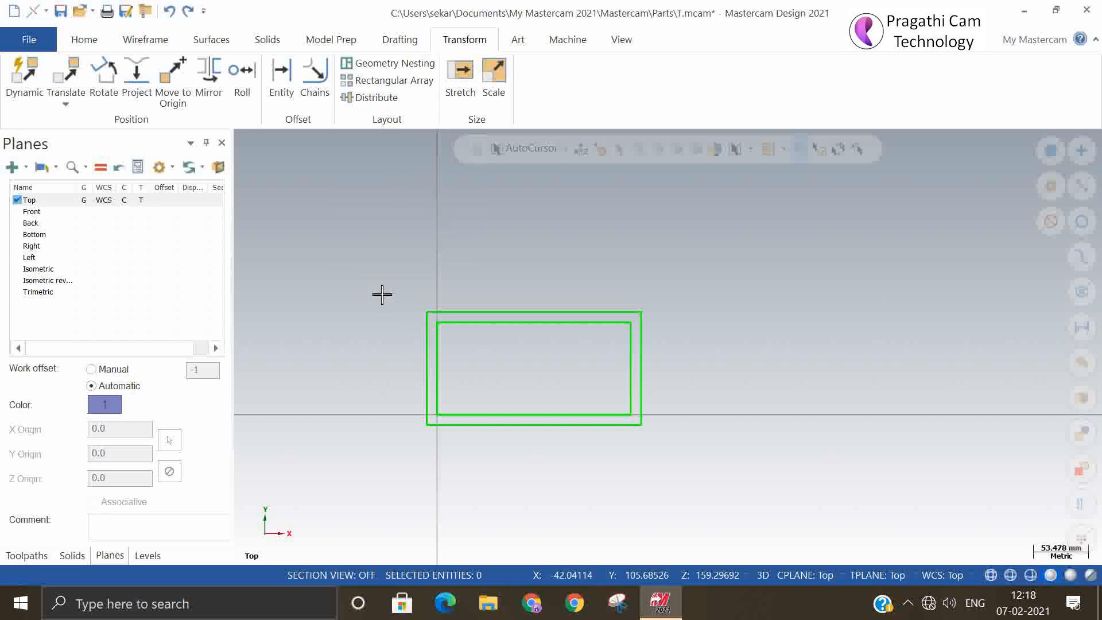
- Delete both rectangles from the drawing
left_click_drag(364, 256, 797, 527)
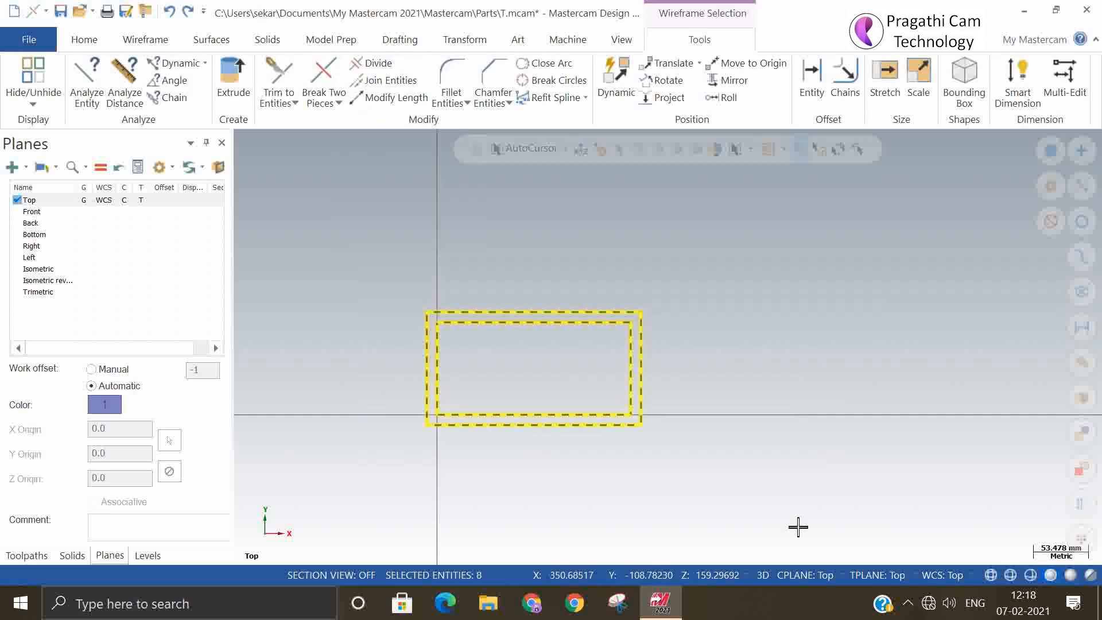
key("Delete")
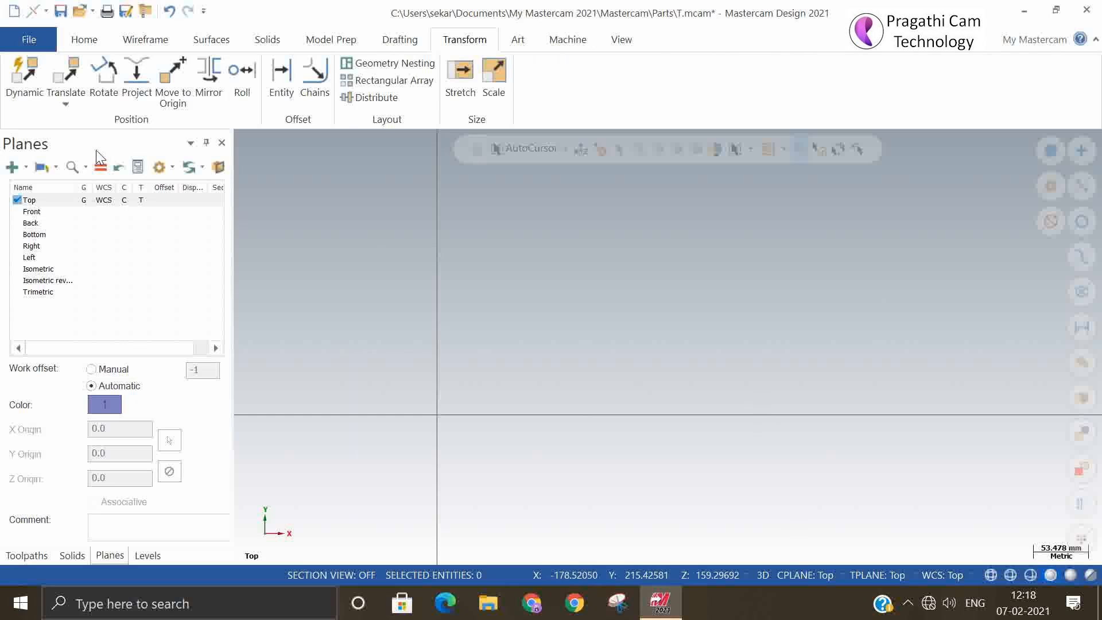
- Draw a freeform two-endpoint line that starts just above the origin and rises gently toward positive X
left_click(141, 45)
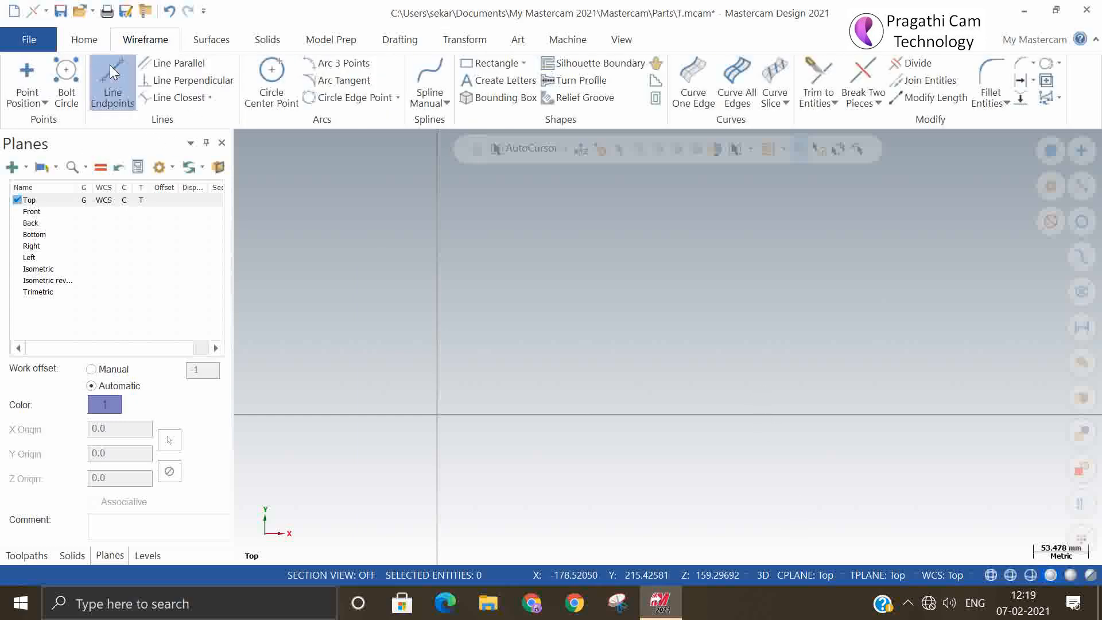
left_click(109, 80)
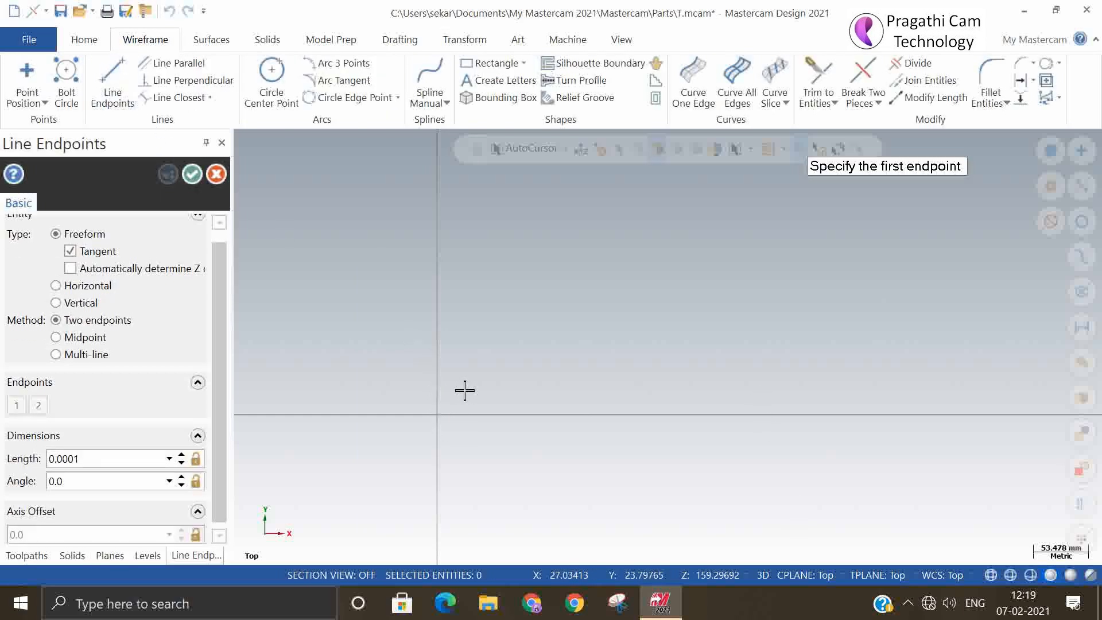
left_click(445, 397)
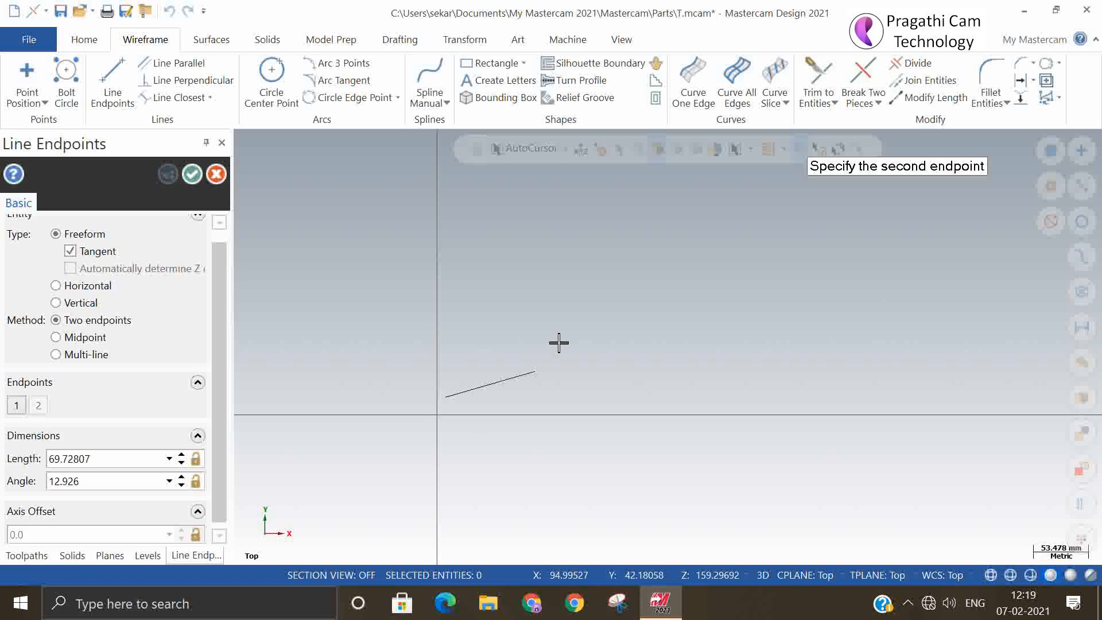
left_click(873, 295)
left_click(191, 174)
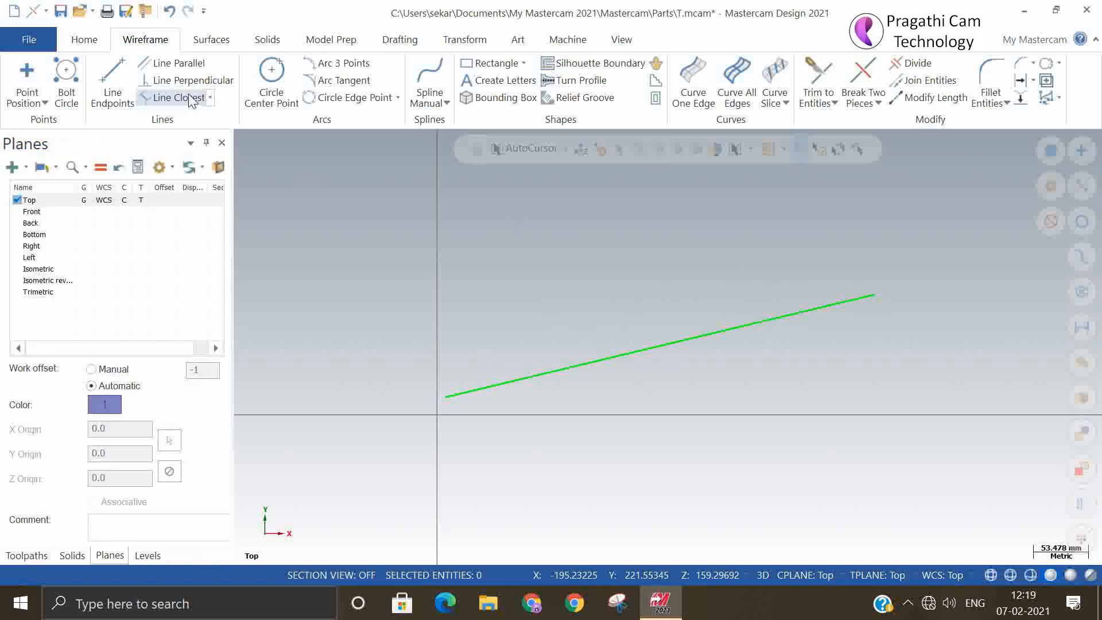
- Draw a small circle by center point on the slanted line's endpoint nearest the origin
left_click(231, 44)
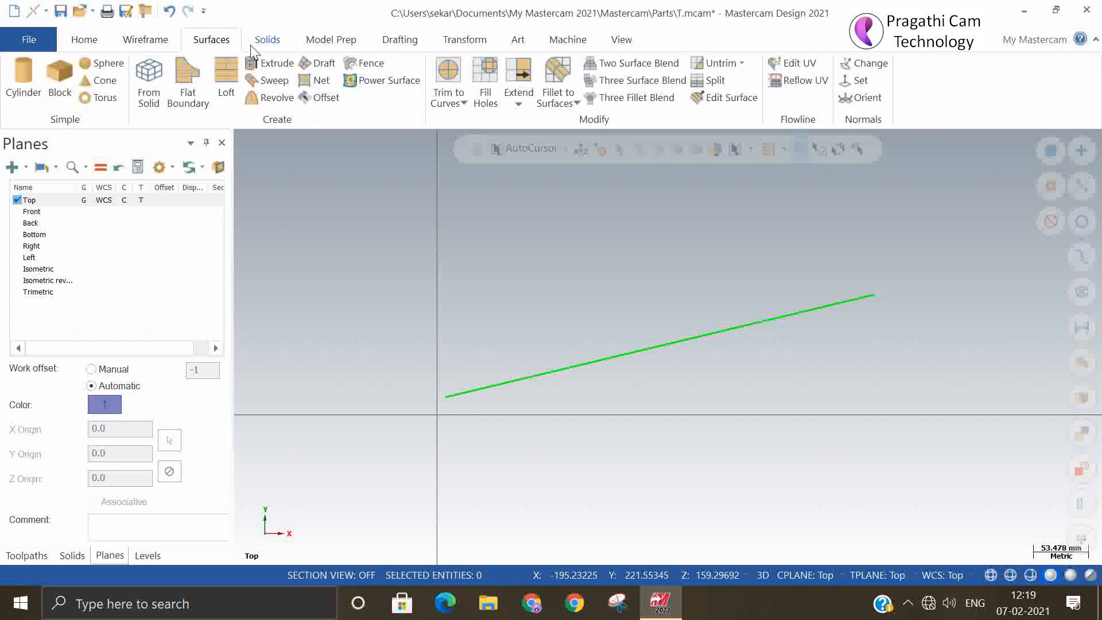
left_click(390, 45)
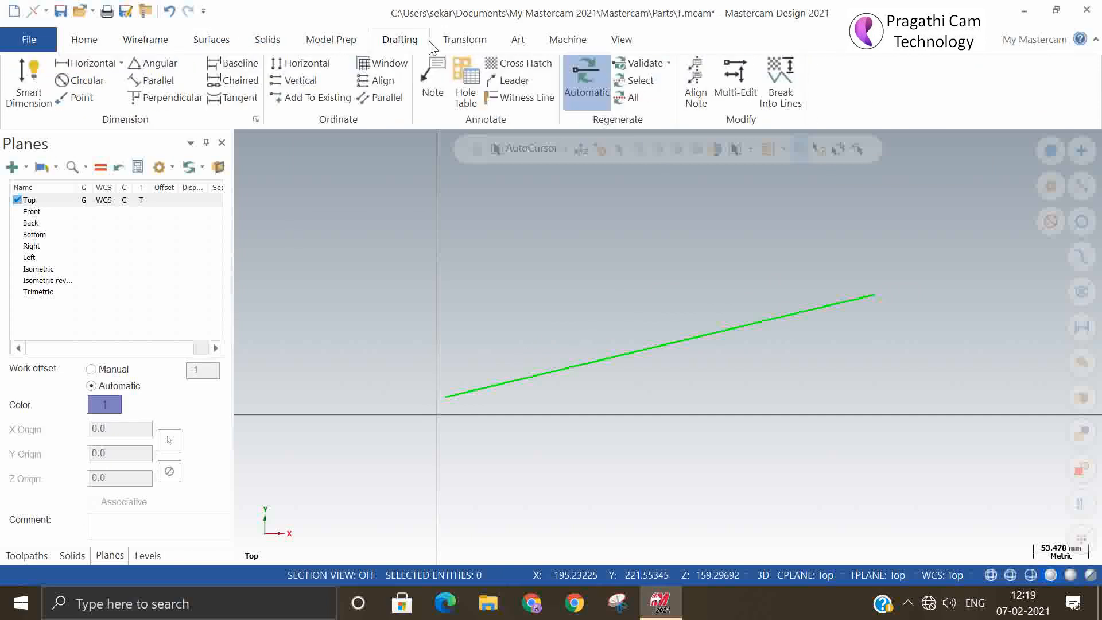
left_click(164, 41)
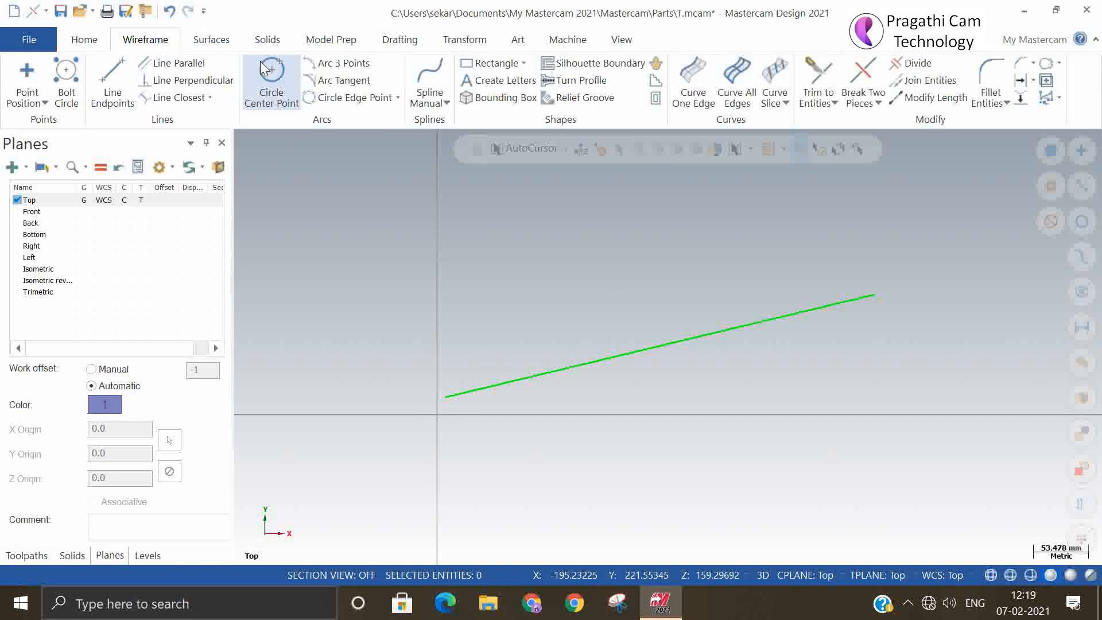
left_click(272, 86)
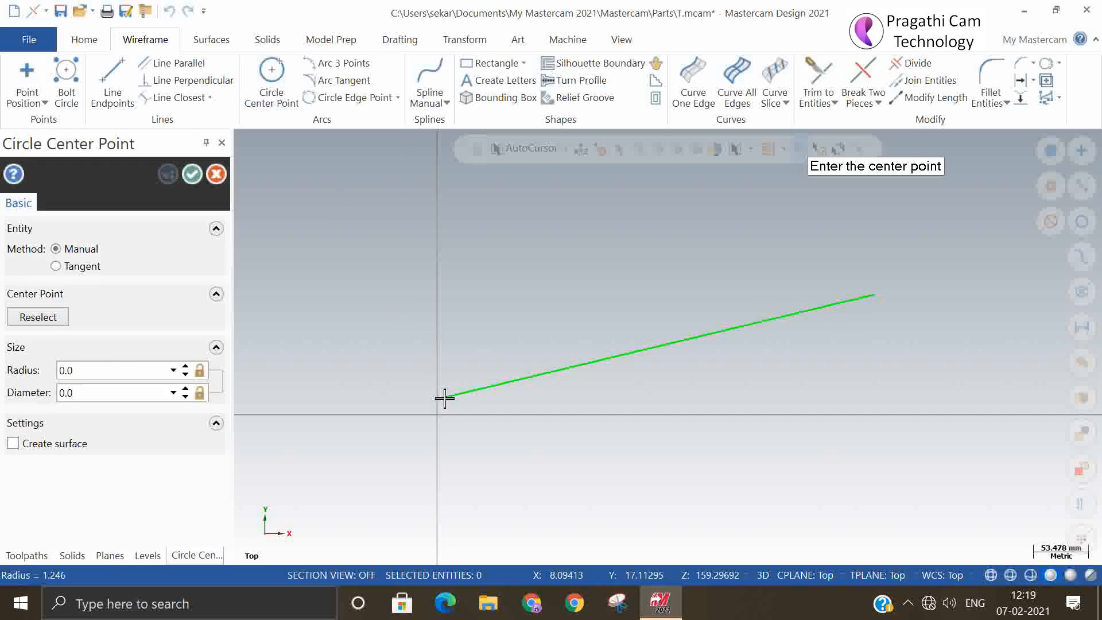
left_click(445, 396)
left_click(457, 415)
left_click(193, 174)
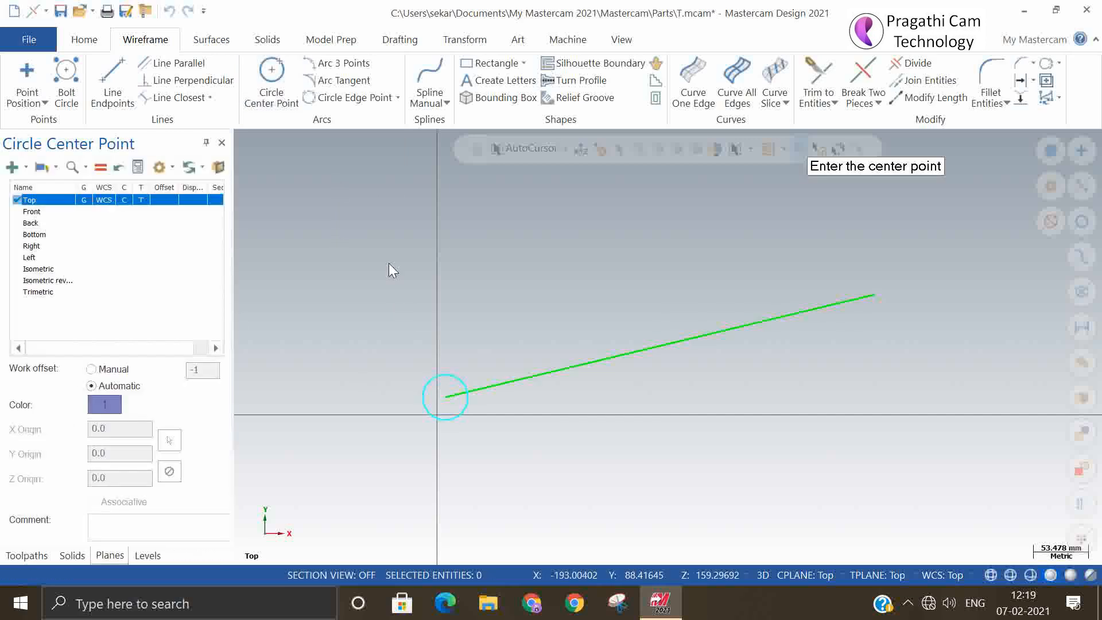
- Distribute six instances of the circle along the slanted line, using the Copy method and Center fit style
left_click(465, 39)
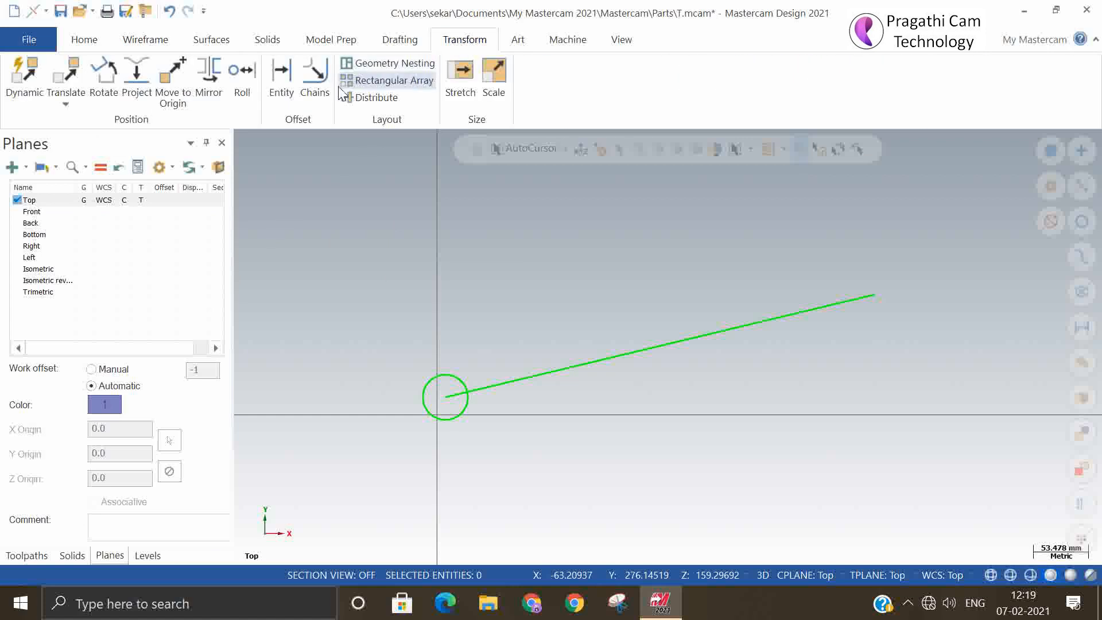
left_click(370, 98)
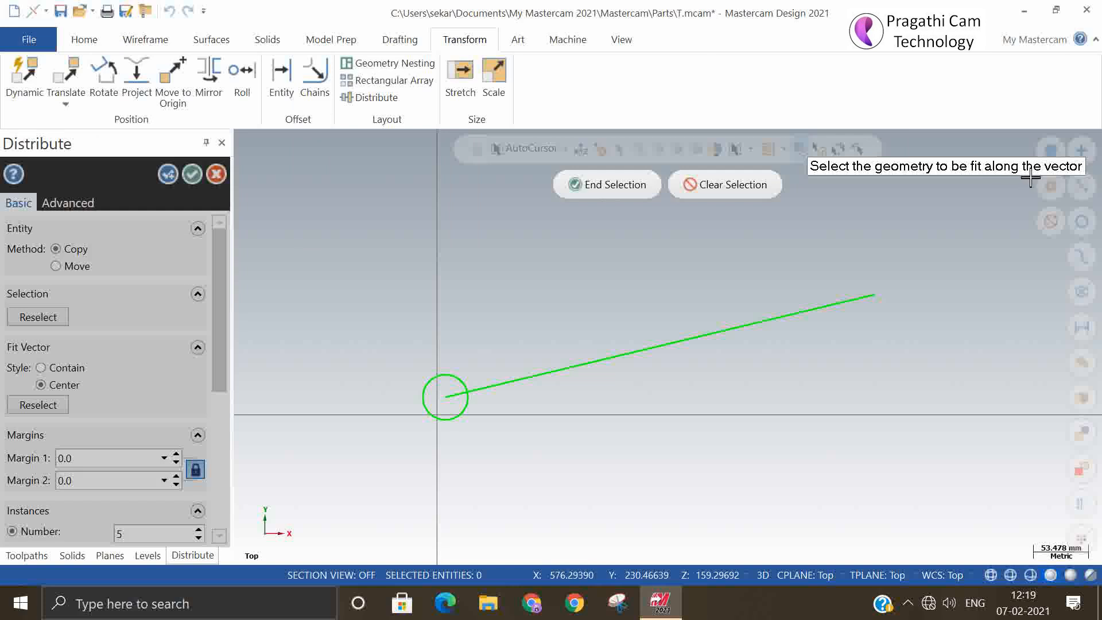
left_click(436, 378)
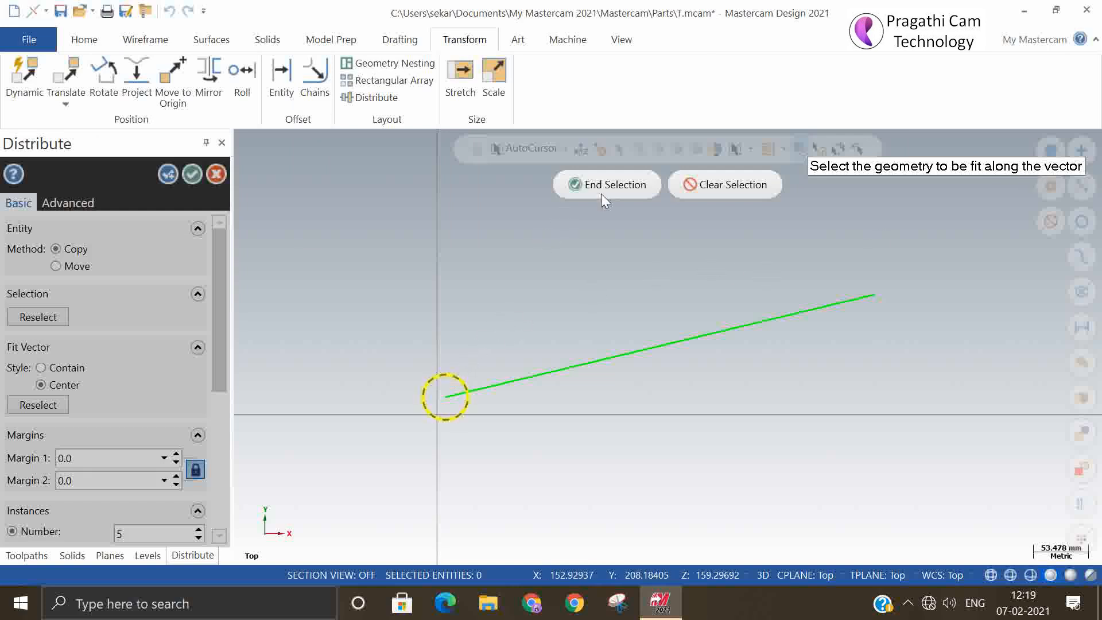
left_click(602, 185)
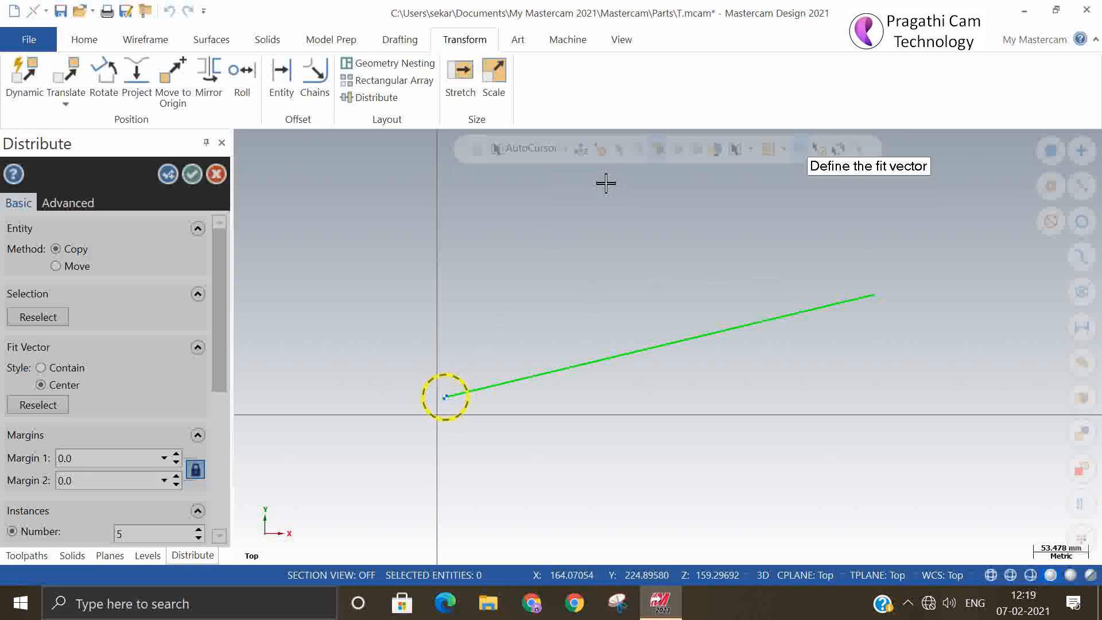
left_click(642, 350)
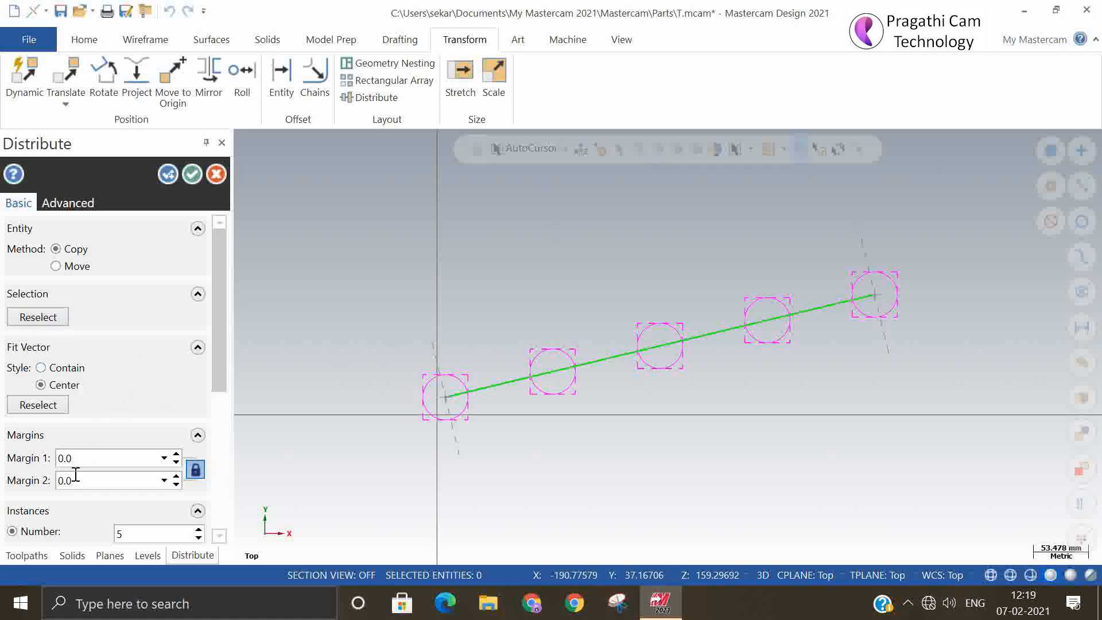
left_click_drag(226, 347, 221, 403)
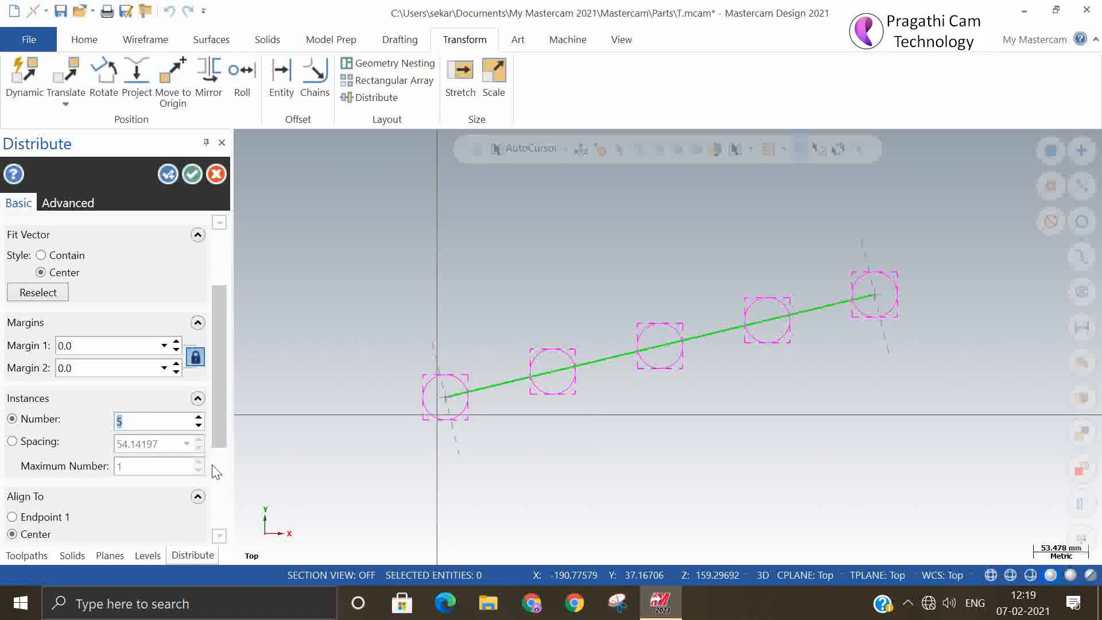
key("Tab")
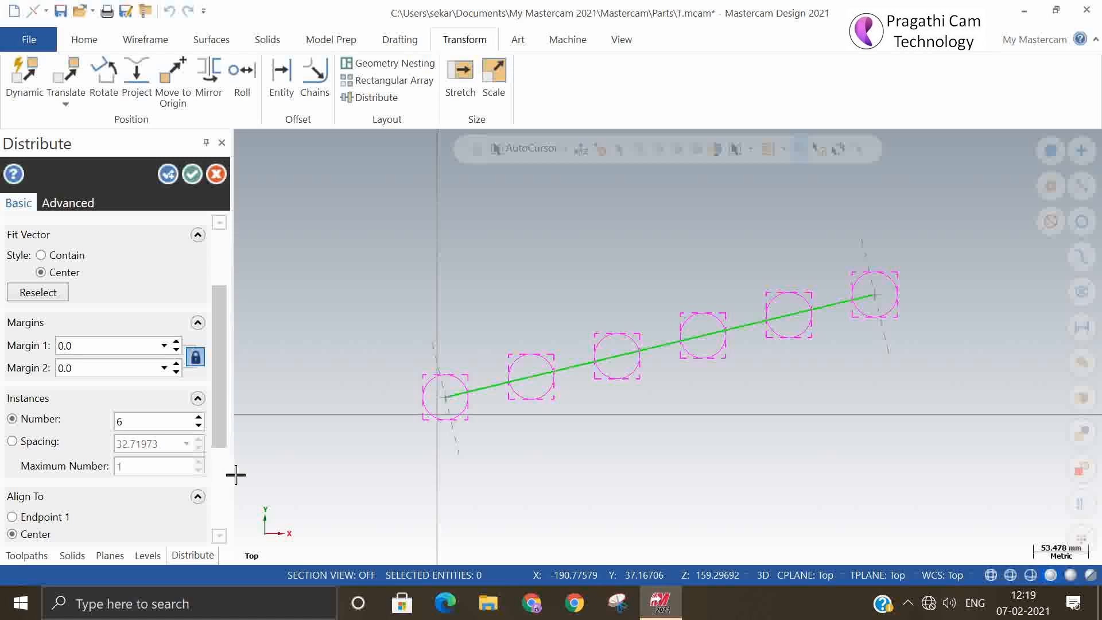
left_click(193, 175)
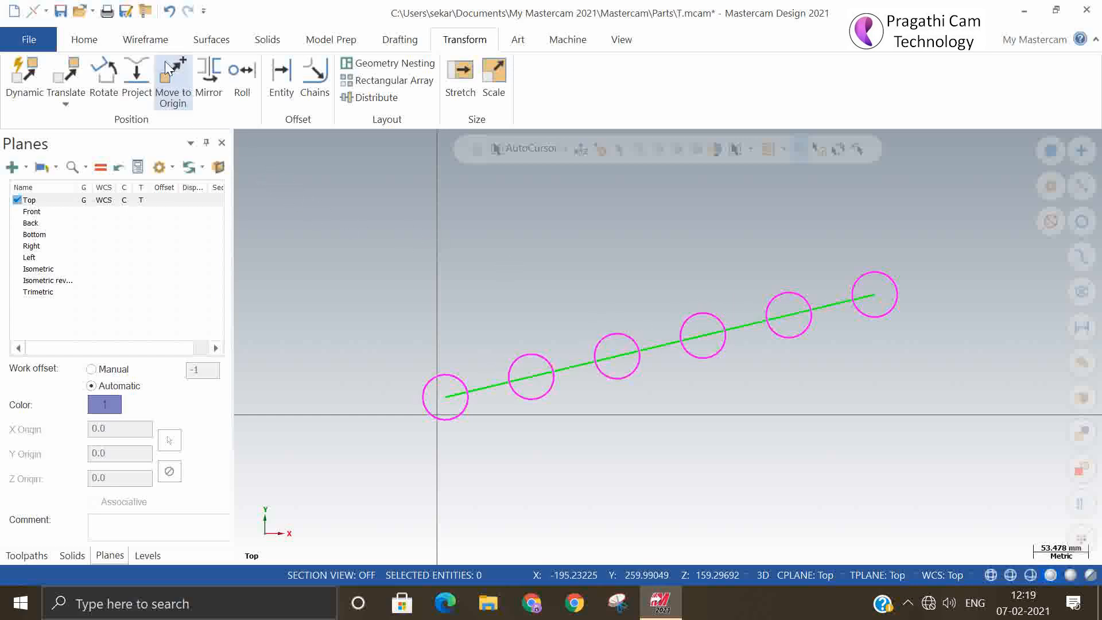
- Undo the distribution and the small circle's creation, and delete the slanted line
left_click(169, 10)
left_click(170, 10)
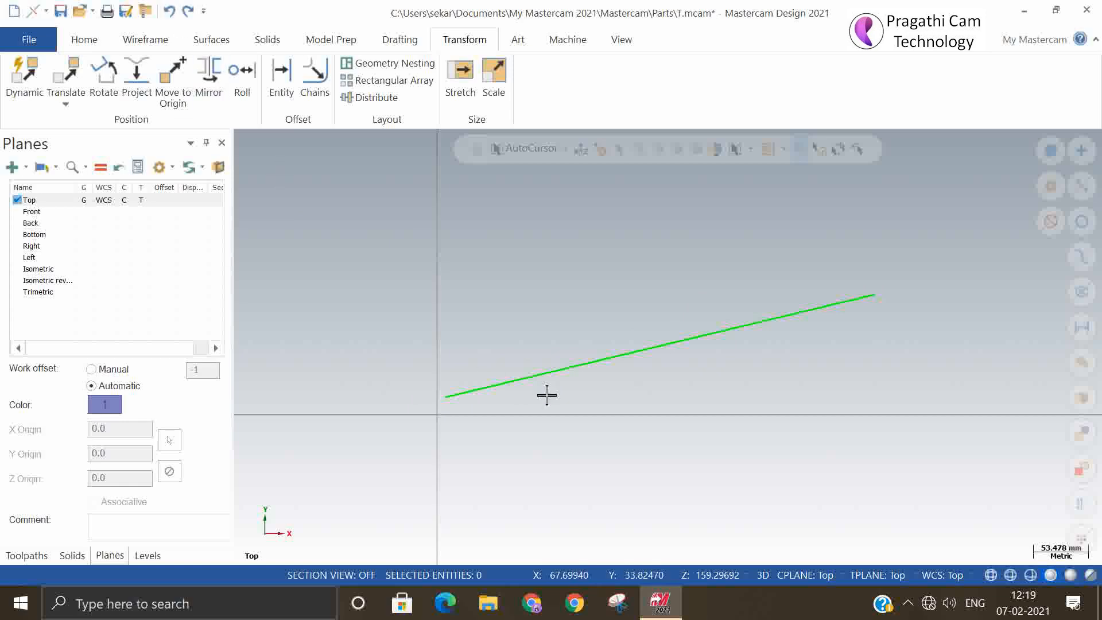
left_click(555, 371)
key("Delete")
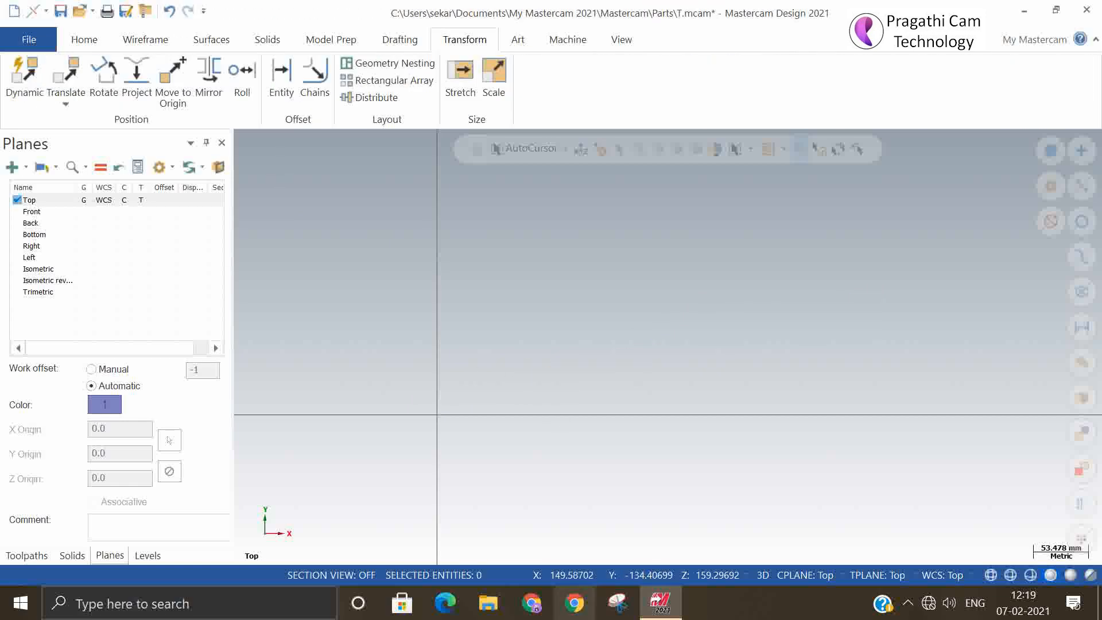
- Draw a circle by center point at the origin with a radius of 200 mm
left_click(151, 46)
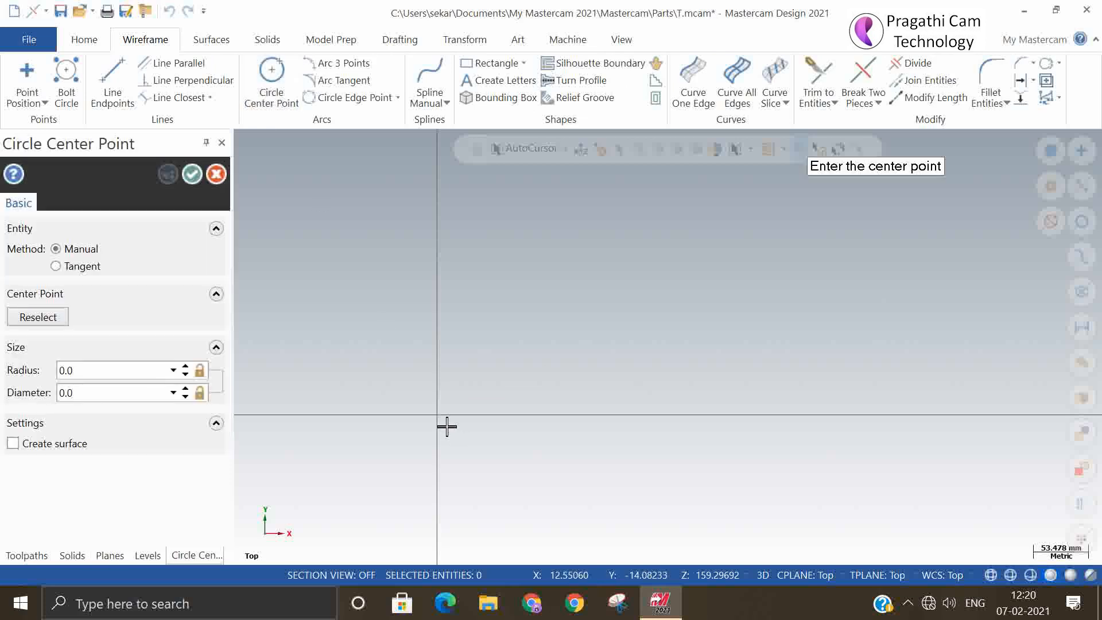
left_click(439, 417)
left_click(722, 358)
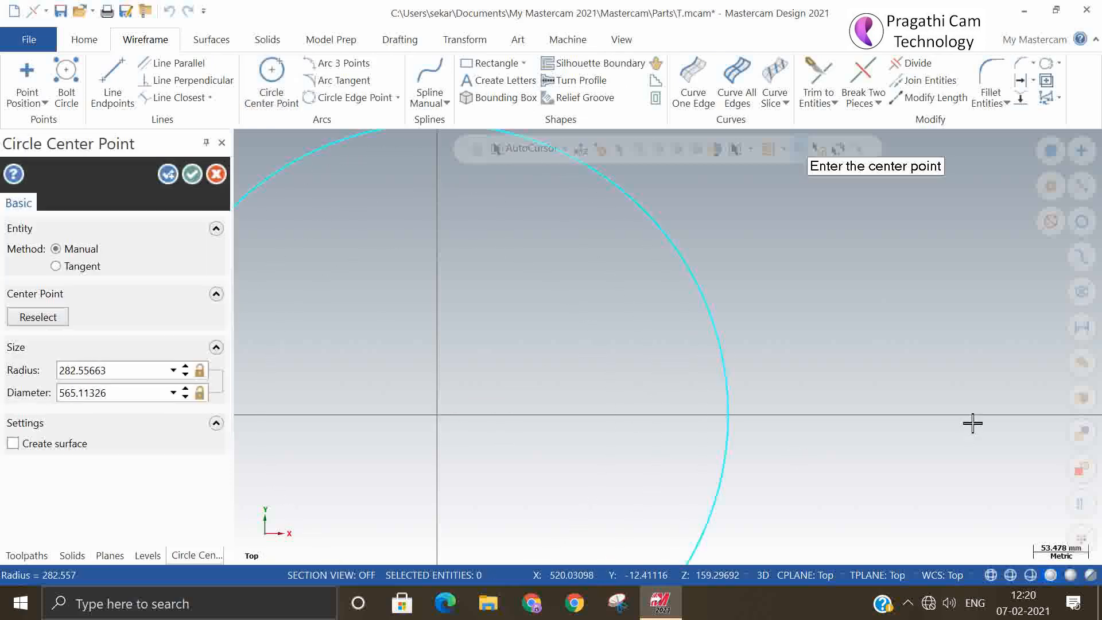
scroll(953, 364, "down", 3)
double_click(127, 372)
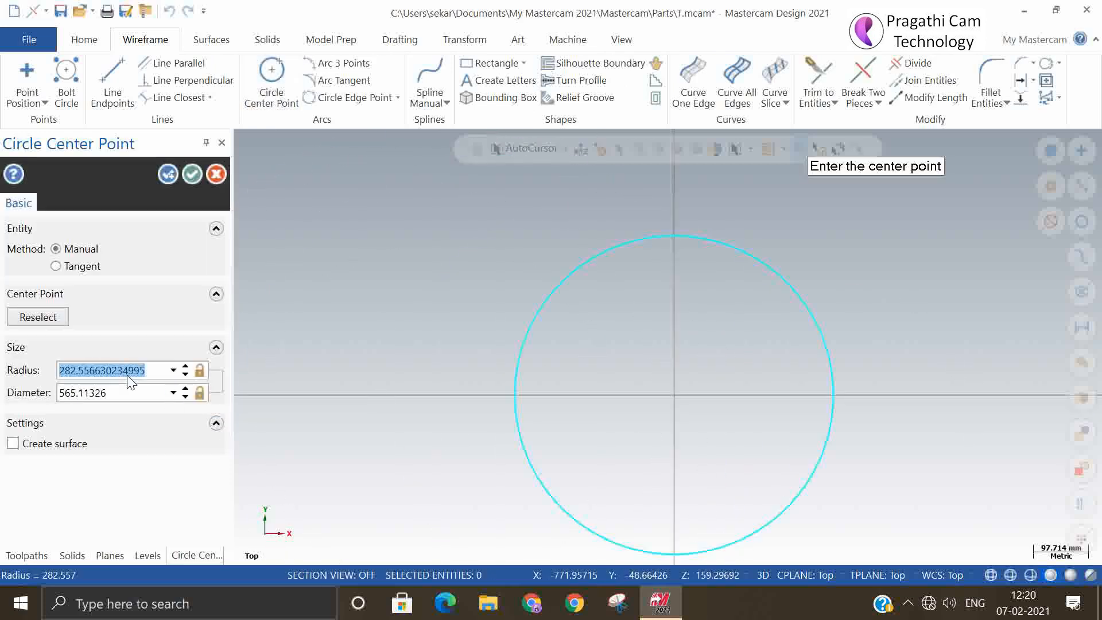
type("5")
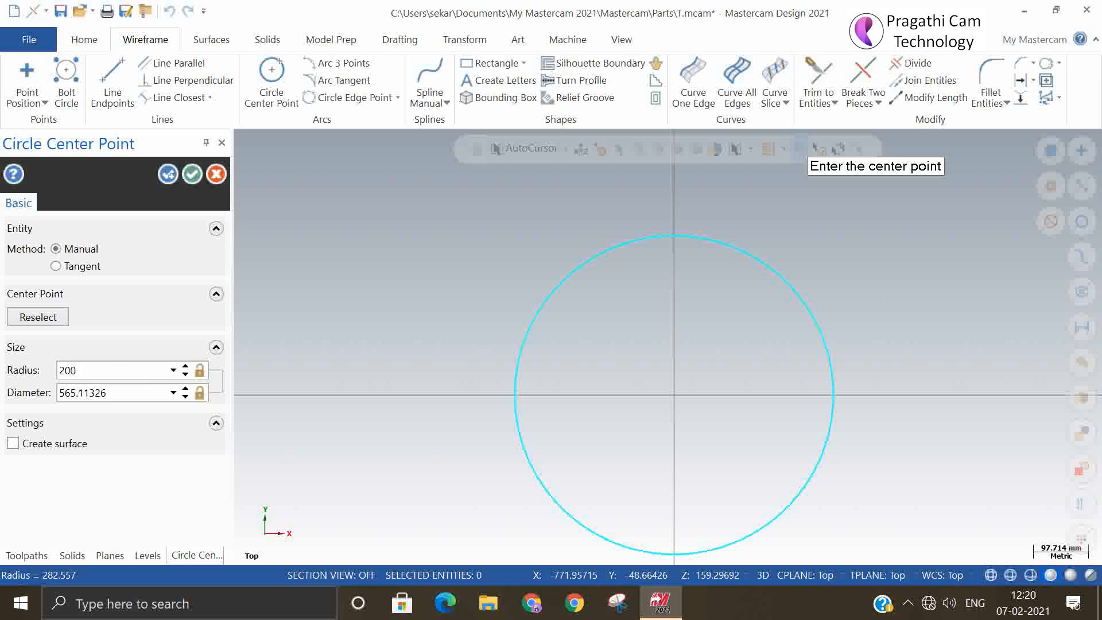
key("Return")
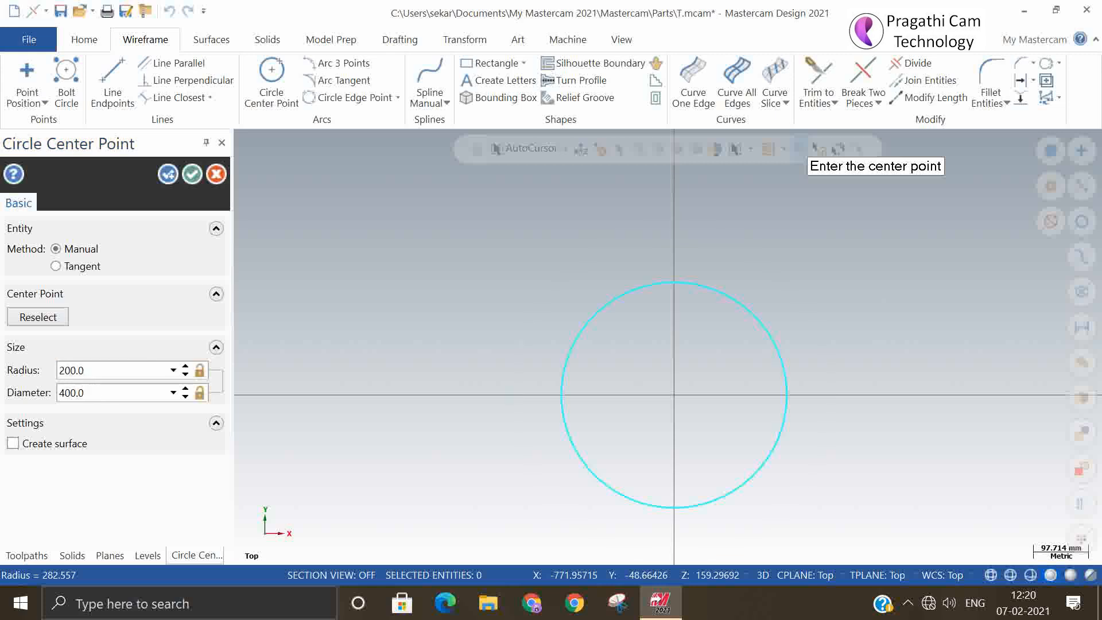
left_click(179, 173)
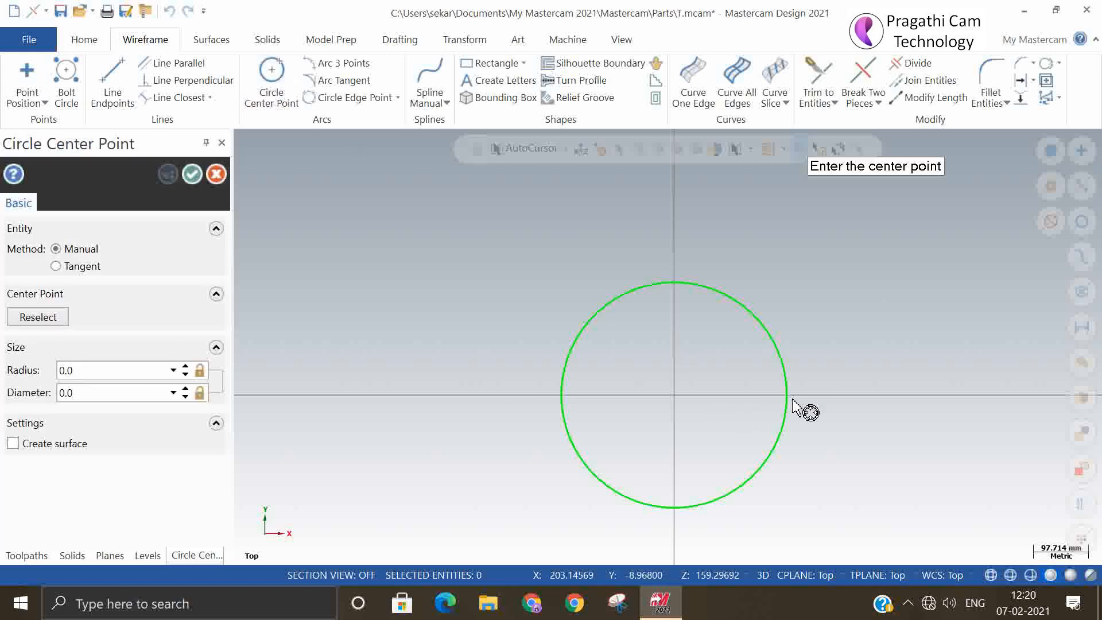
- Draw a circle of radius 15 mm centered on the large circle's quadrant point on the positive X axis
left_click(795, 402)
left_click(804, 394)
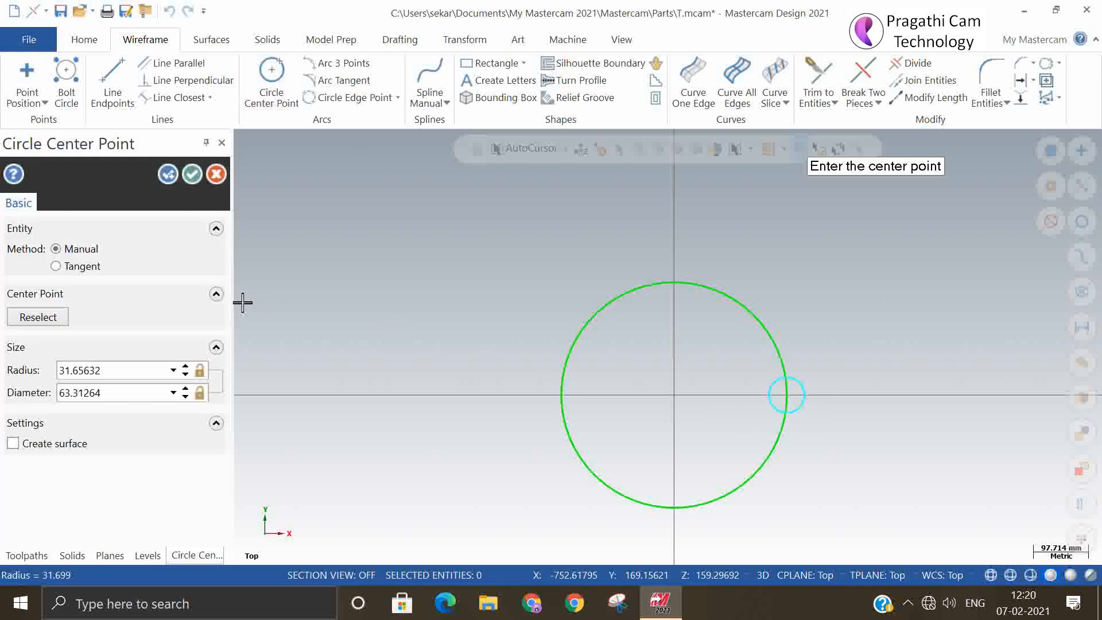
left_click(130, 370)
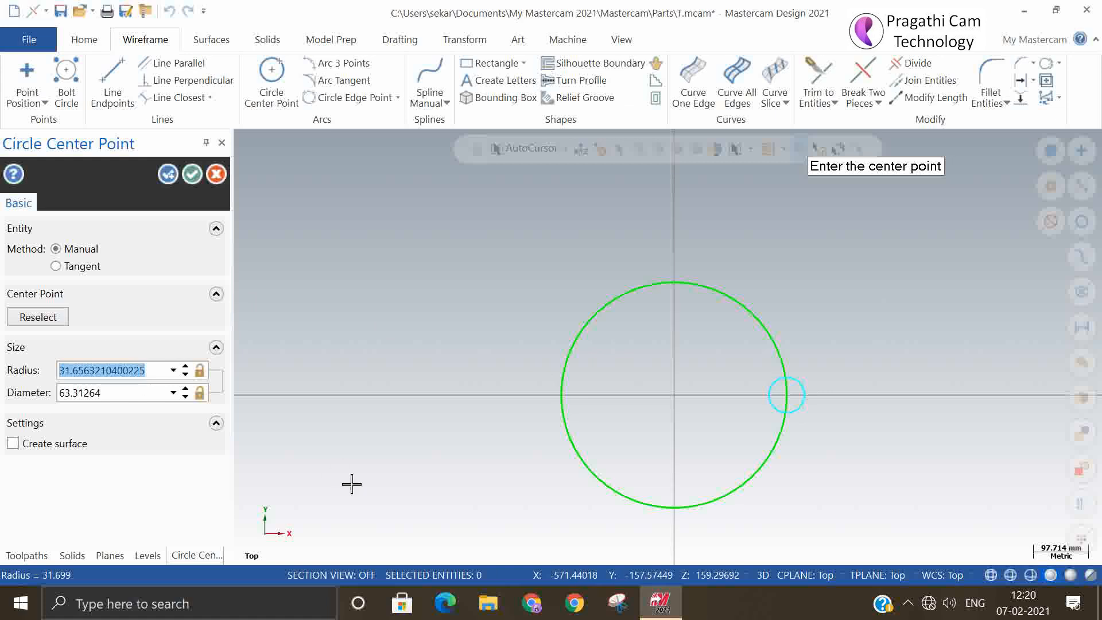
type("15")
key("Return")
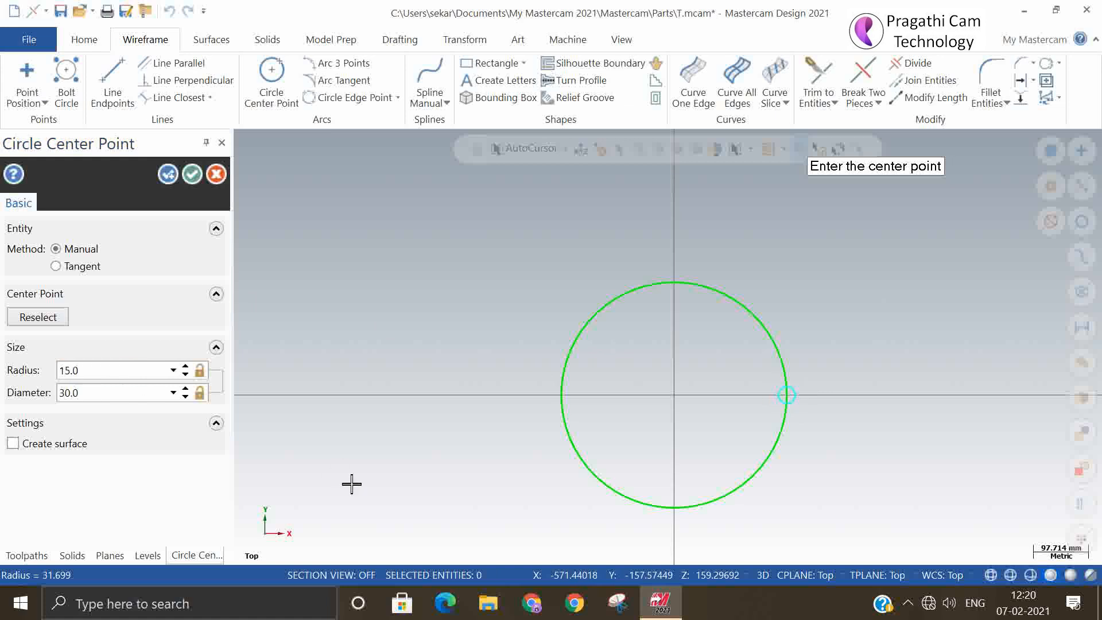
left_click(192, 174)
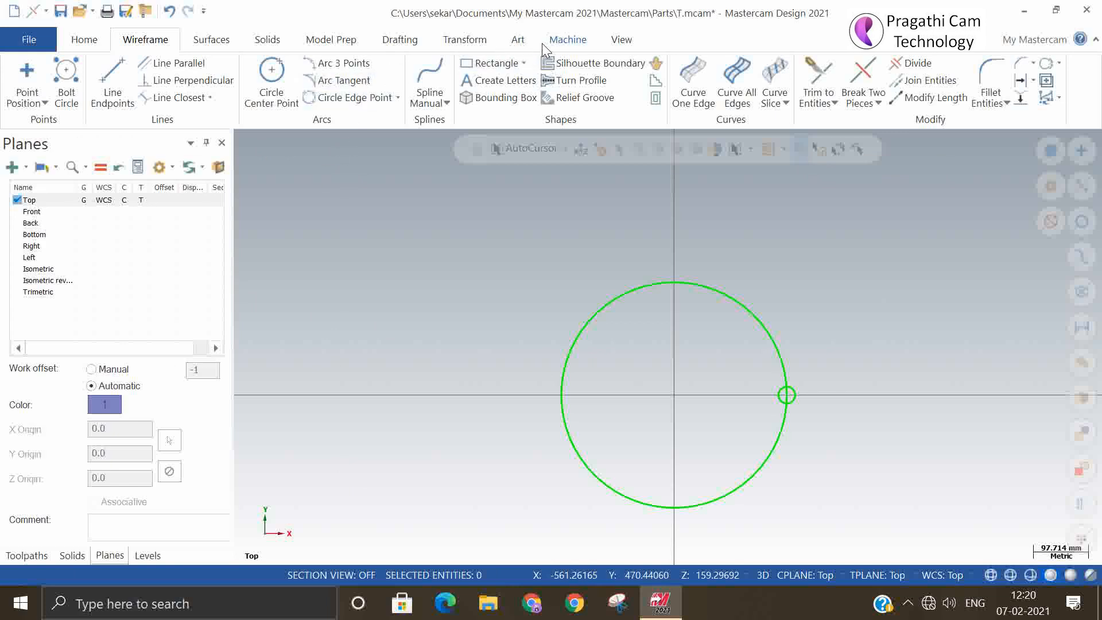
- Try to distribute copies of the small circle along the large circle
left_click(459, 40)
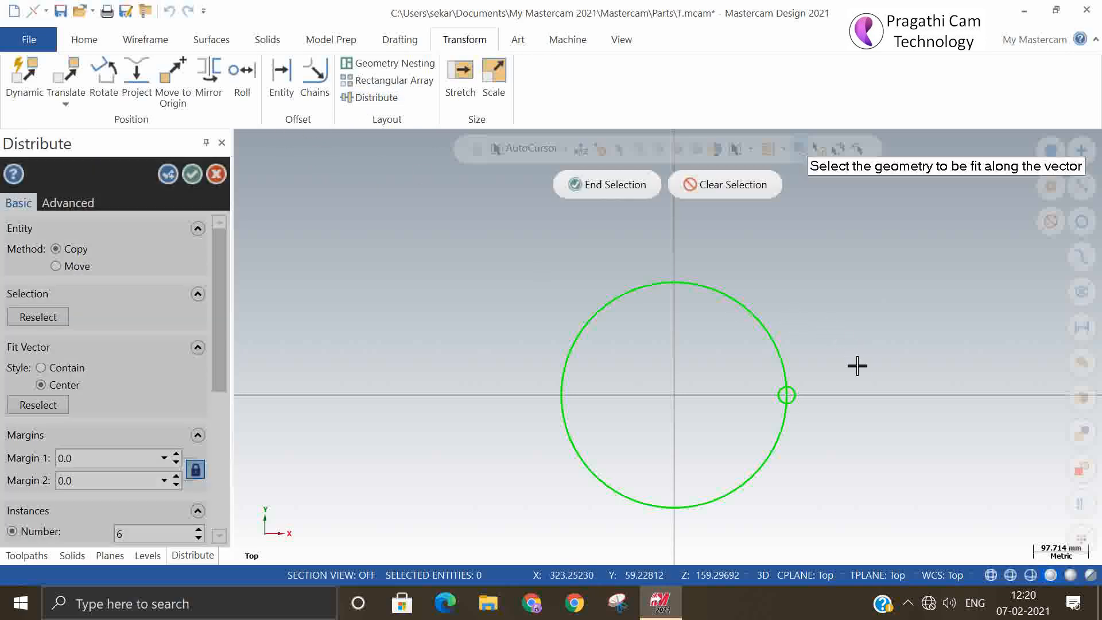
left_click(796, 395)
left_click(636, 182)
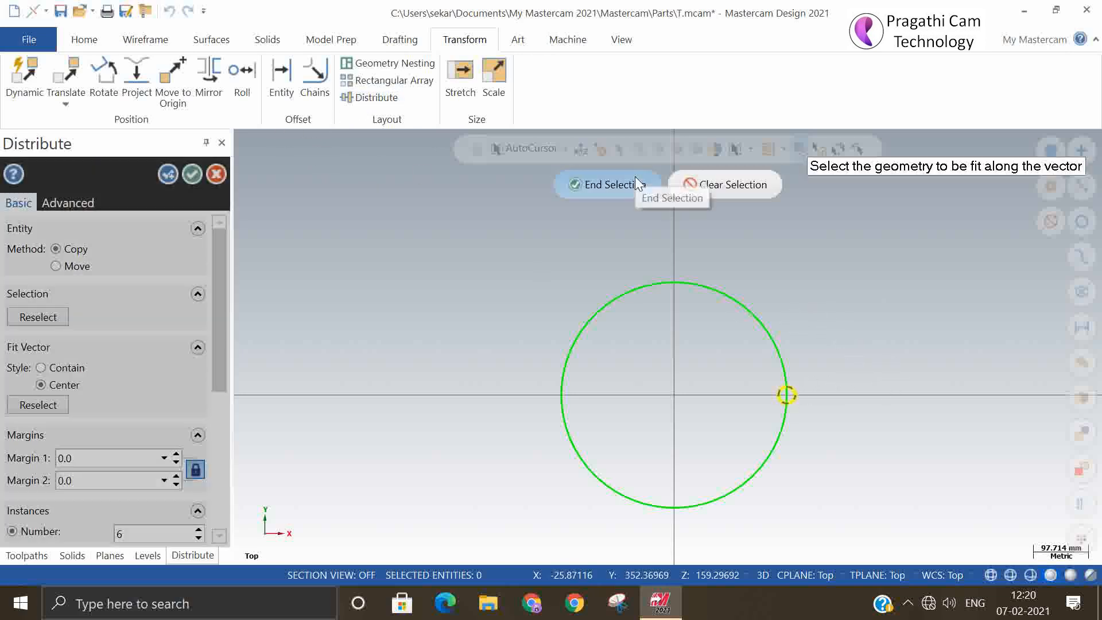
left_click(783, 357)
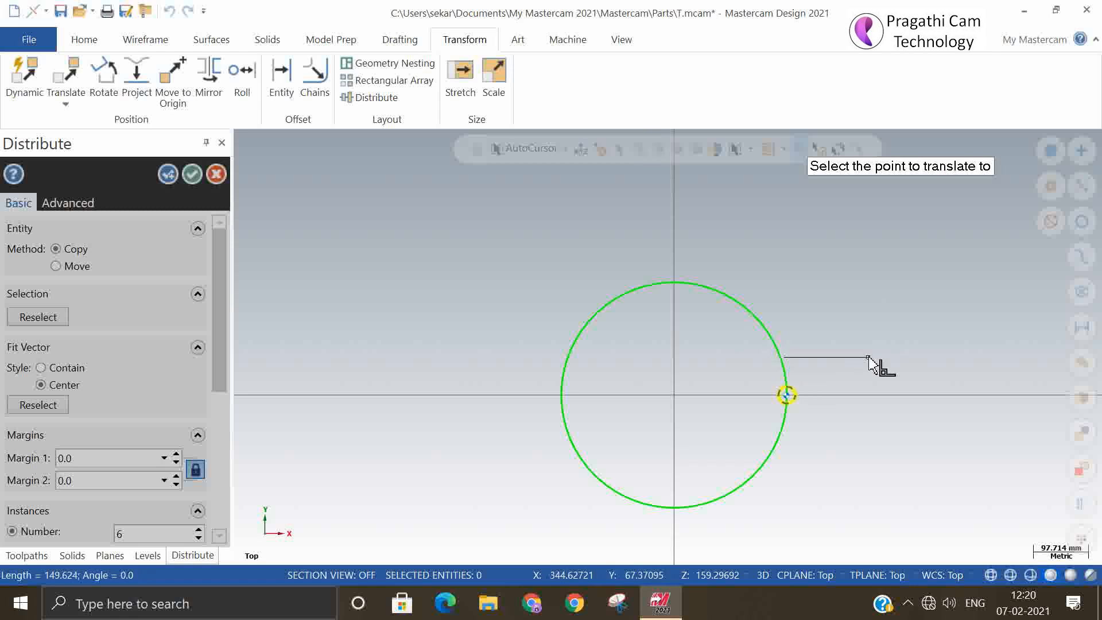
left_click(217, 174)
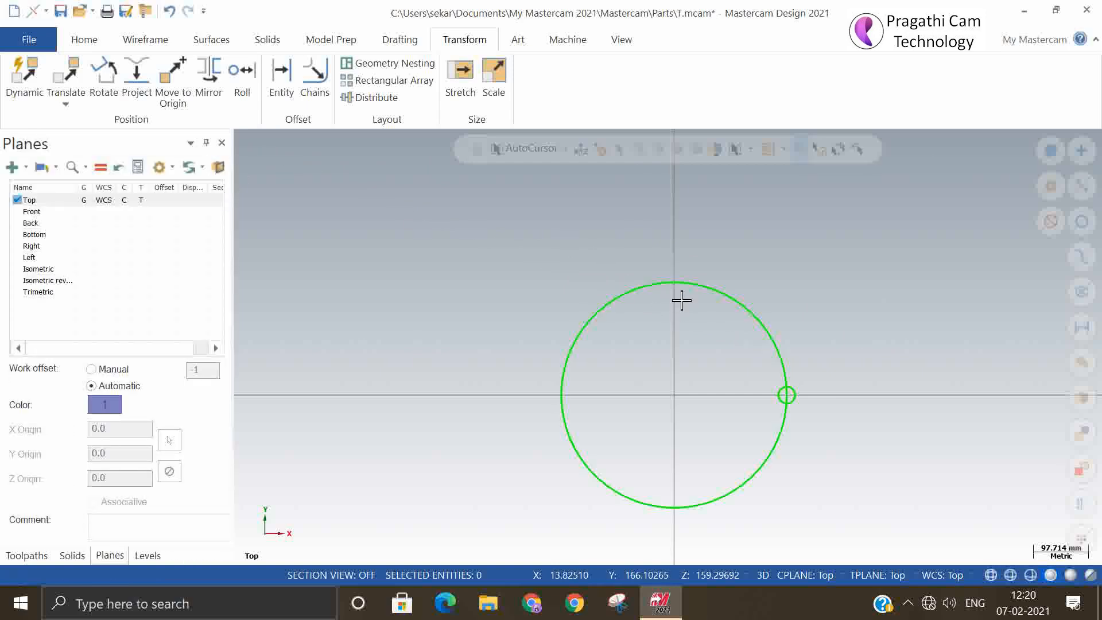
- Delete the large circle centered on the origin
left_click(678, 283)
key("Delete")
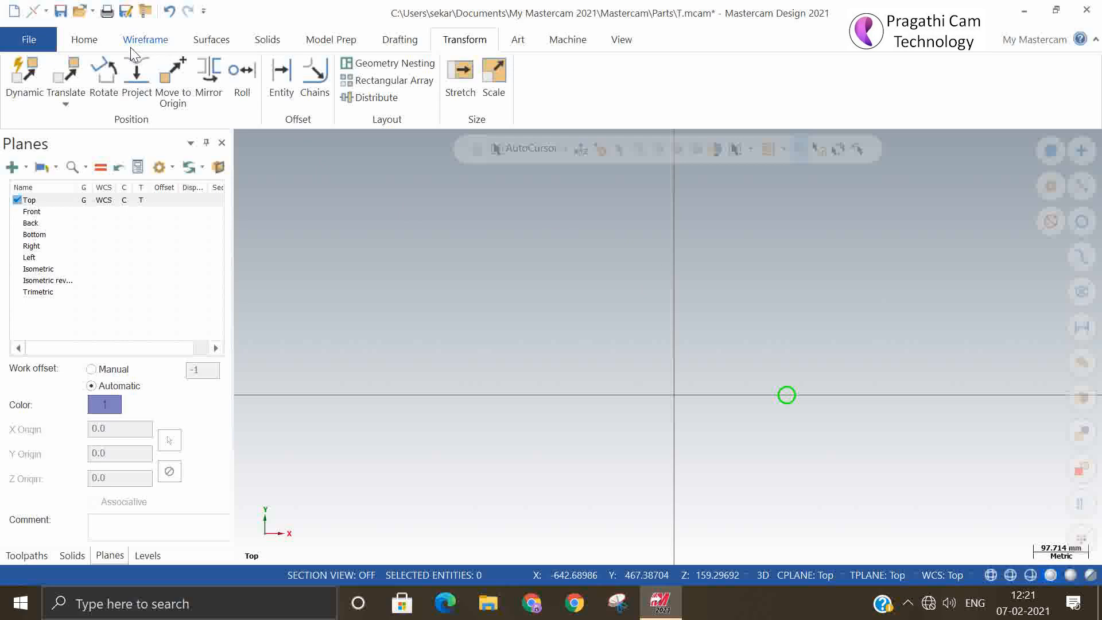
left_click(393, 102)
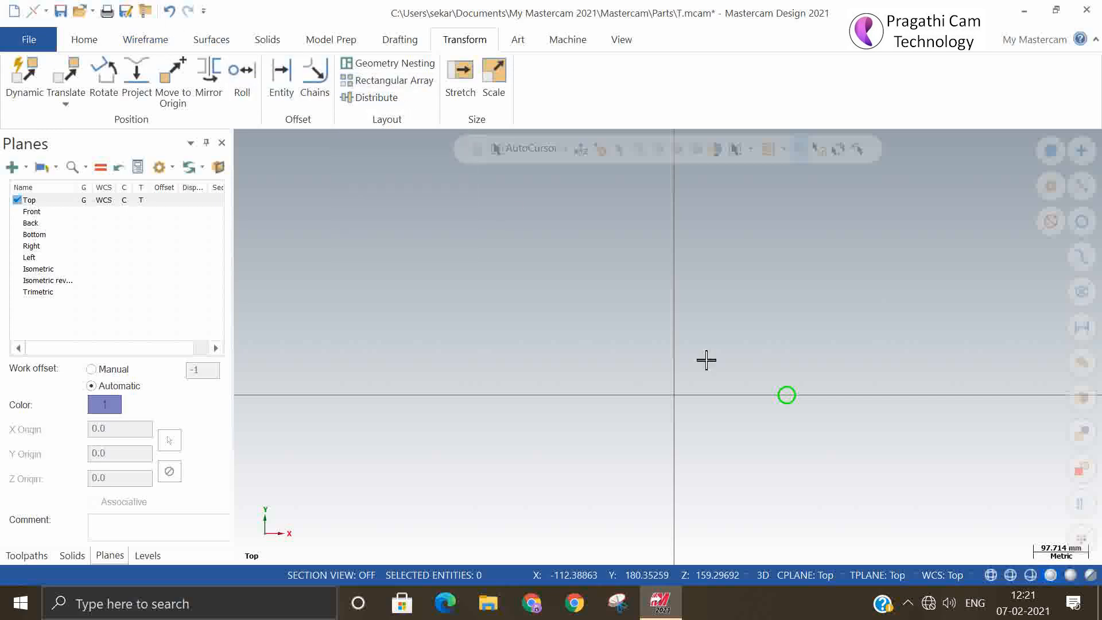
left_click(787, 394)
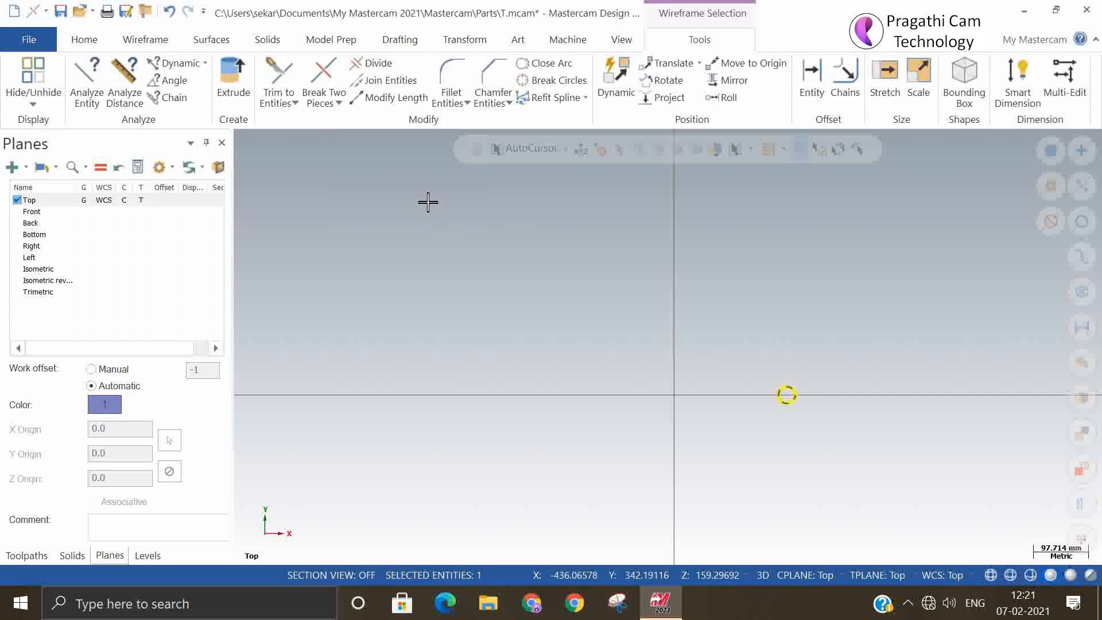
key("Escape")
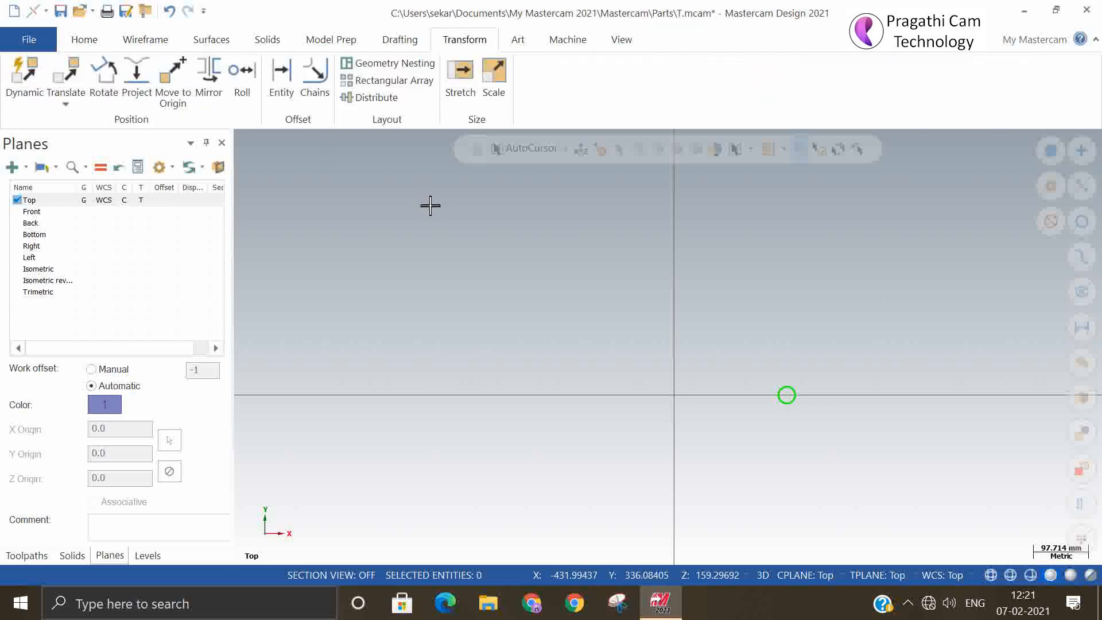
left_click(408, 80)
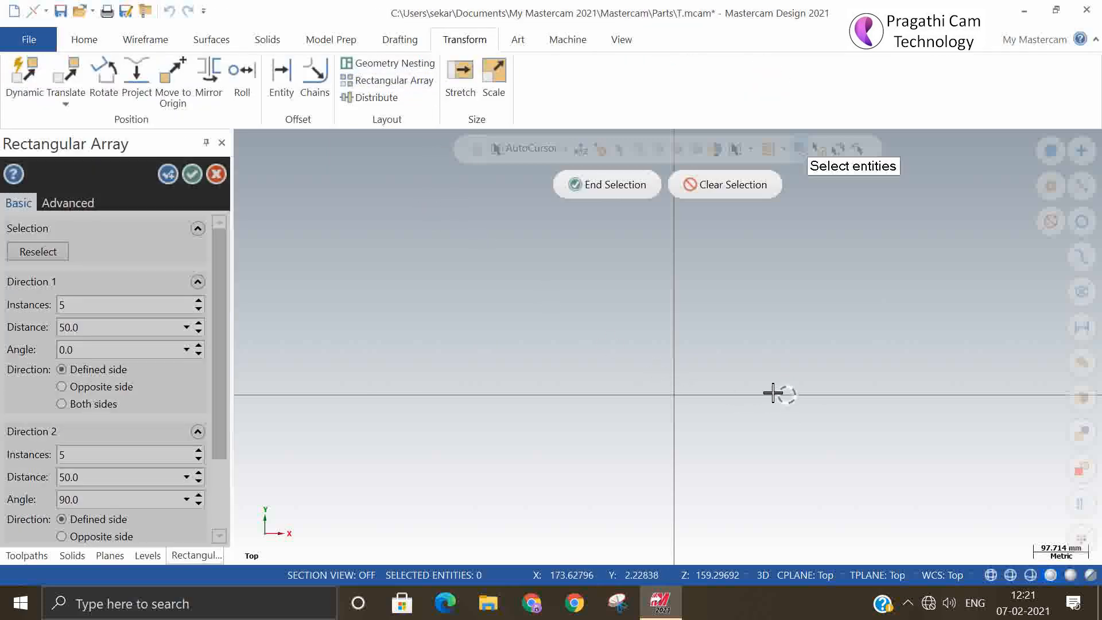
left_click(615, 189)
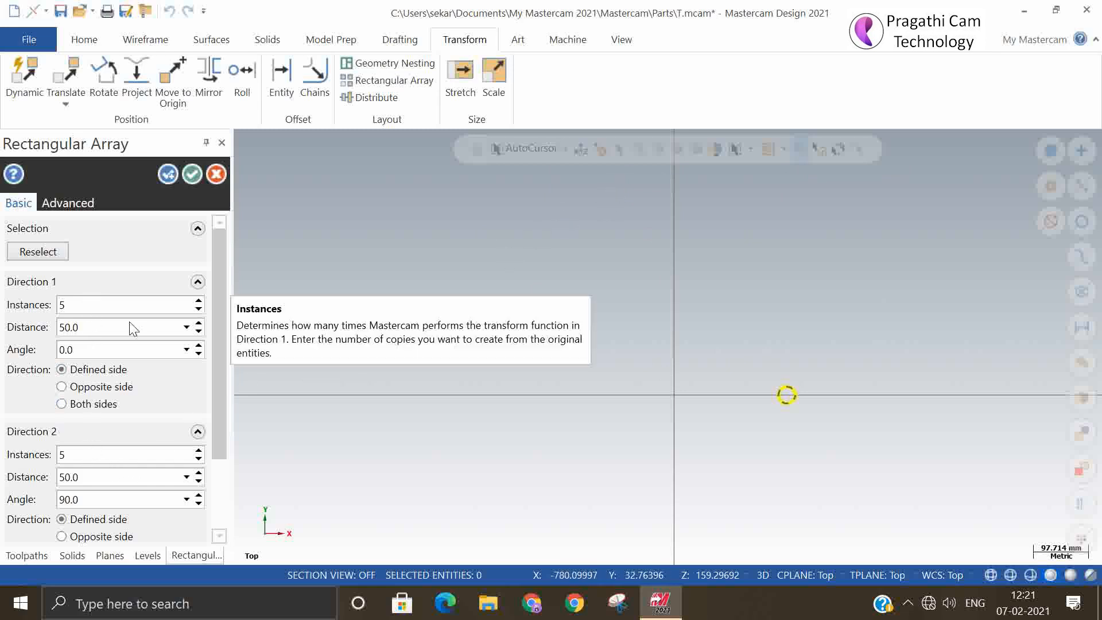
scroll(614, 367, "down", 4)
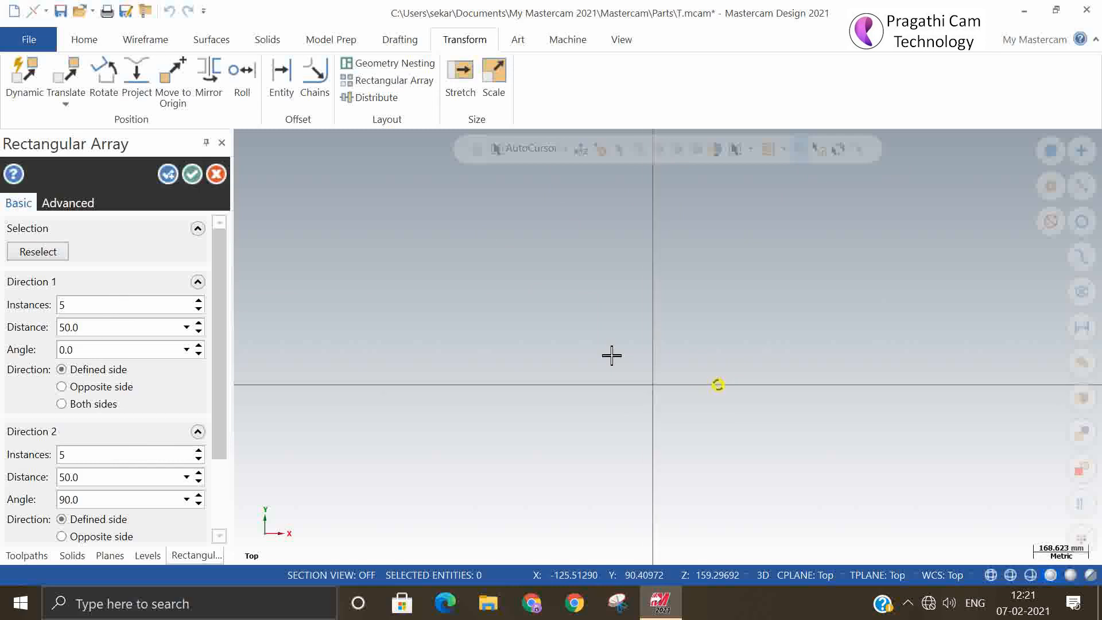
double_click(91, 478)
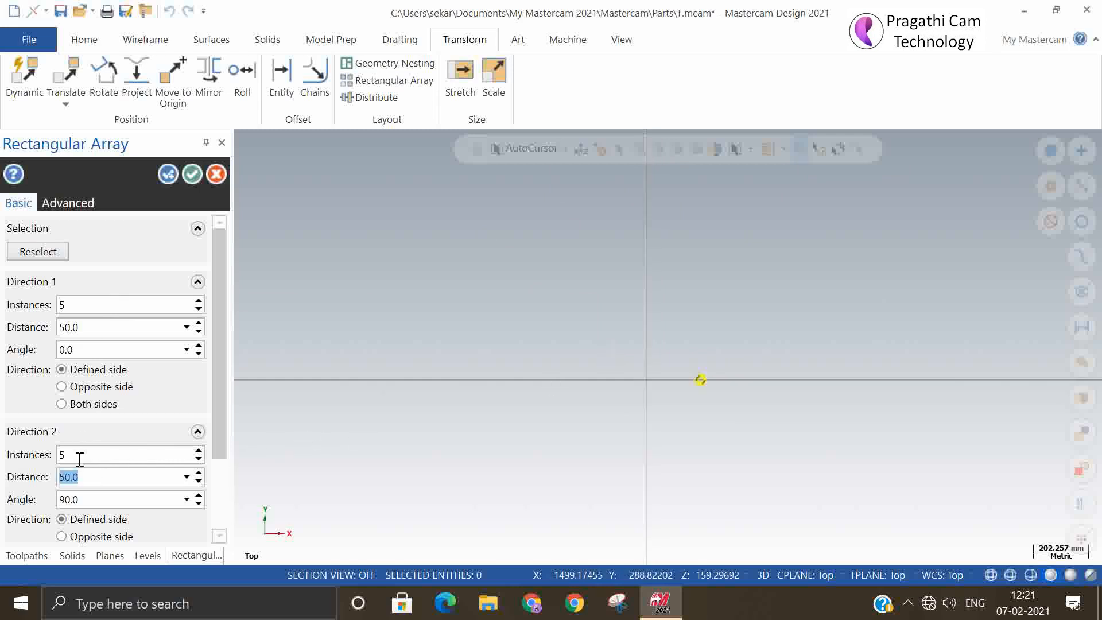
double_click(82, 326)
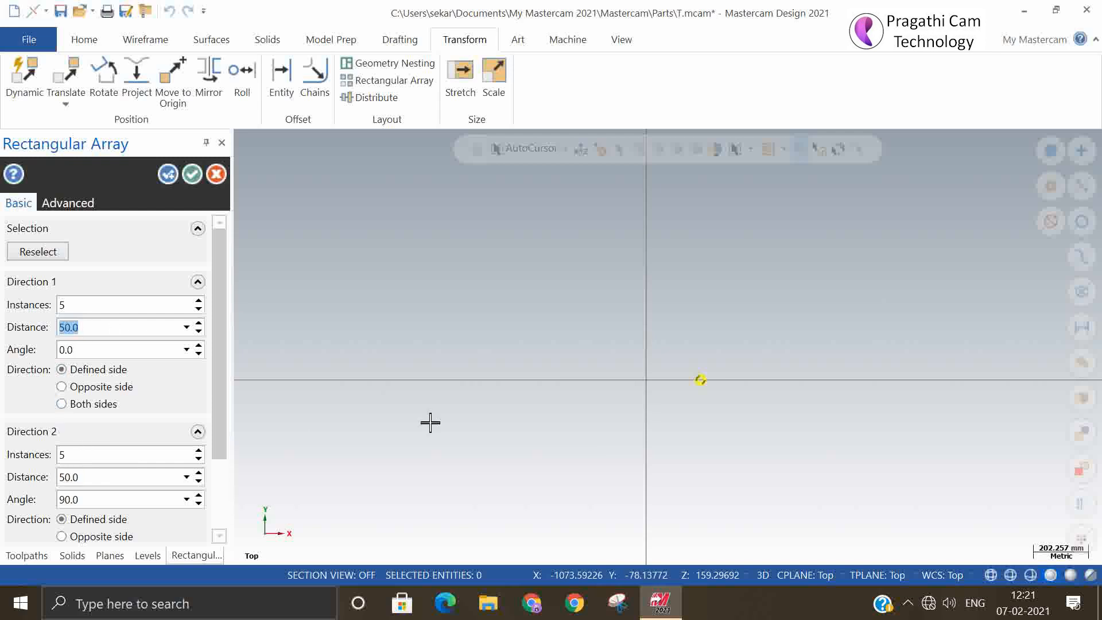
scroll(523, 430, "down", 3)
right_click(505, 379)
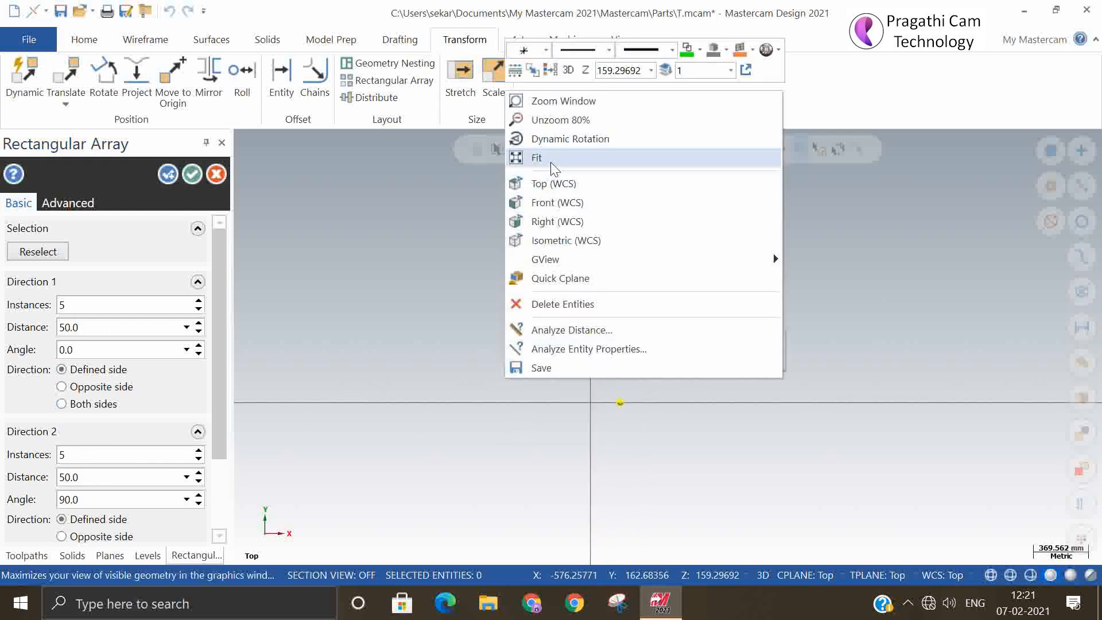
left_click(537, 157)
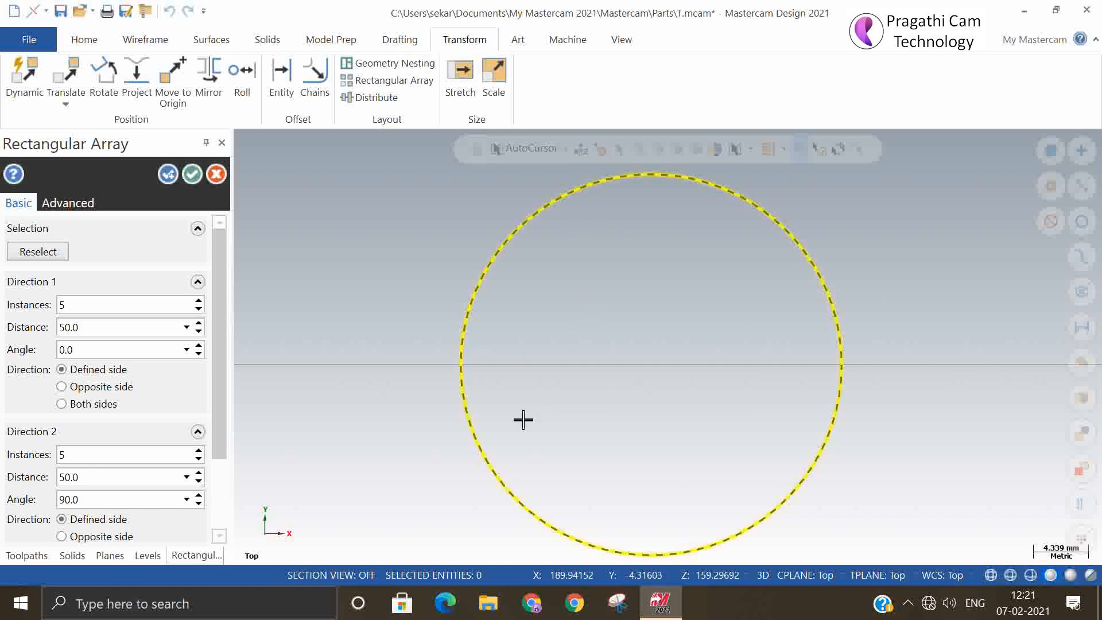
scroll(521, 420, "down", 1)
scroll(610, 397, "down", 2)
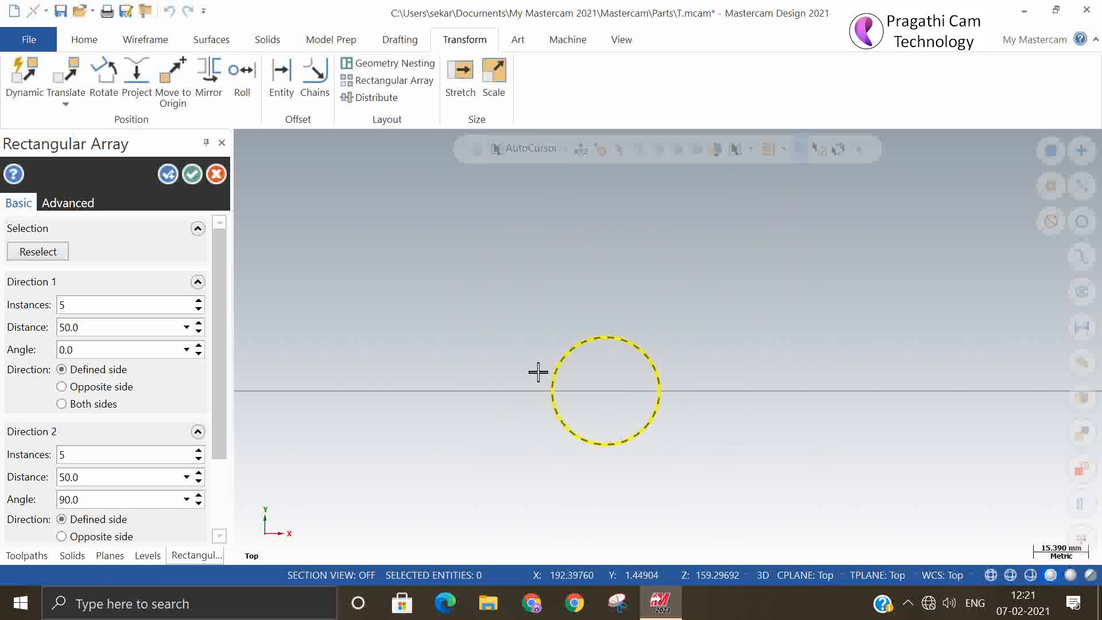
left_click(216, 174)
- Delete the remaining small circle on the positive X axis
left_click(554, 365)
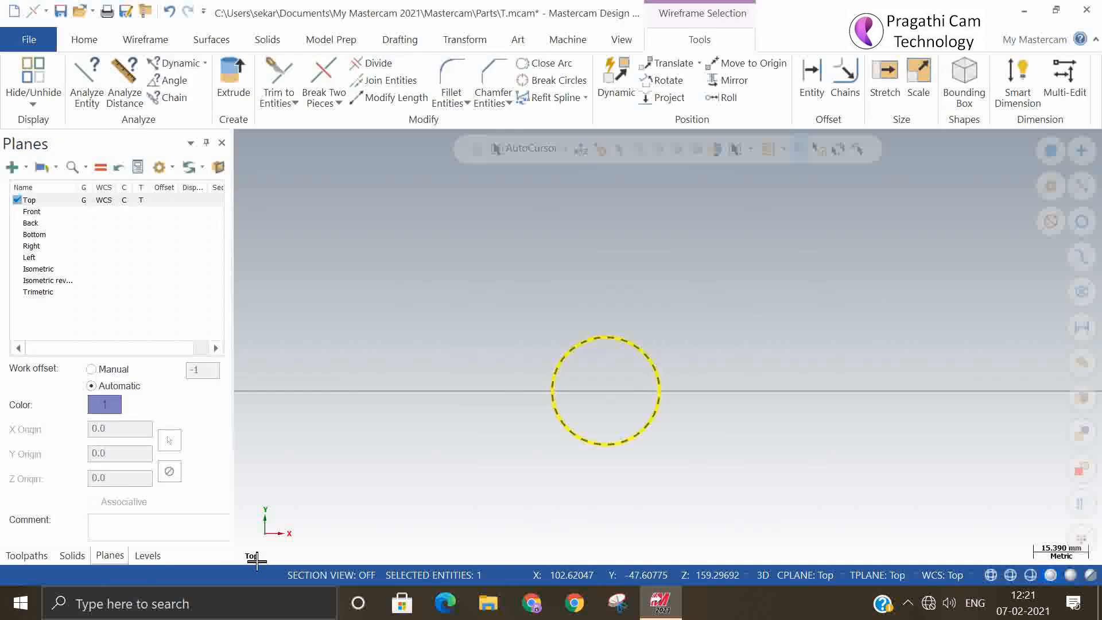
key("Delete")
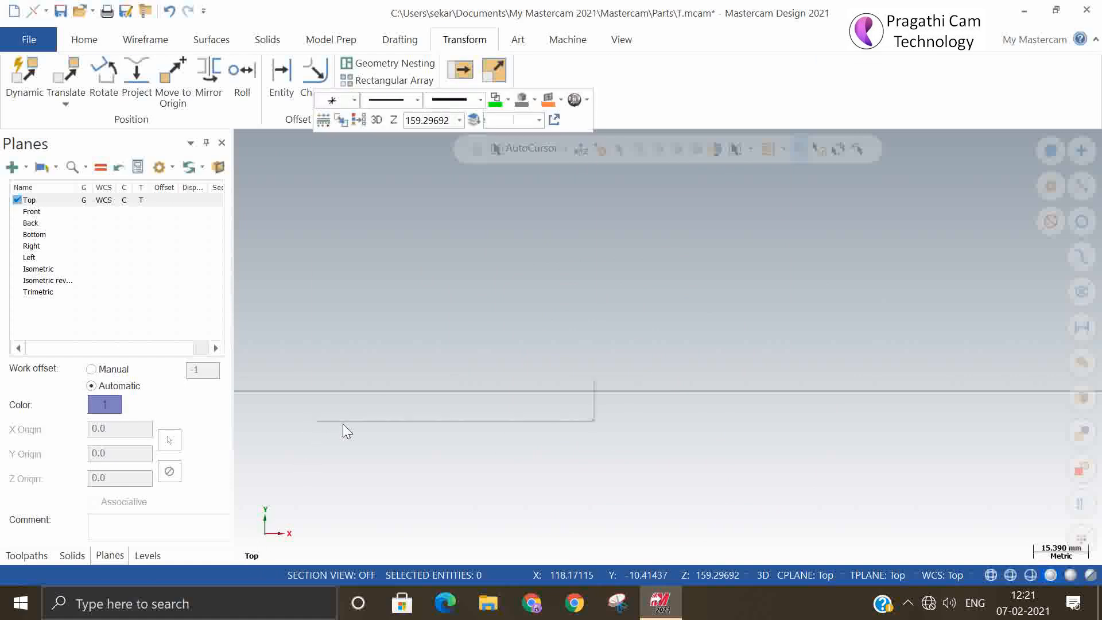
right_click(343, 424)
left_click(346, 208)
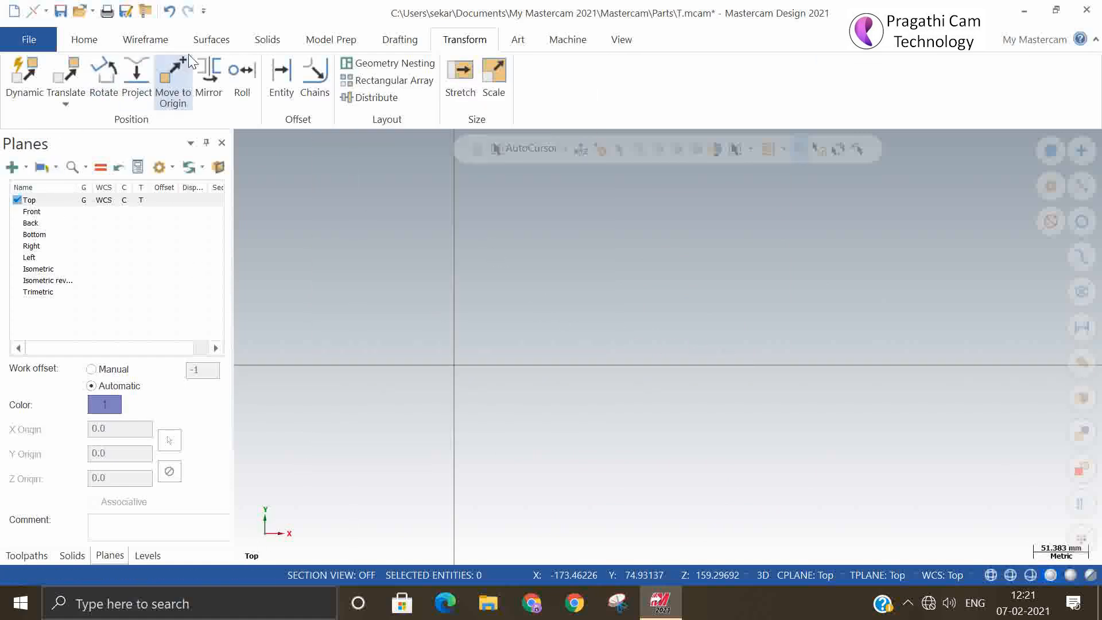
- Draw a rectangle about 42 by 36 mm with its first corner at the origin, extending toward positive X and Y
left_click(166, 41)
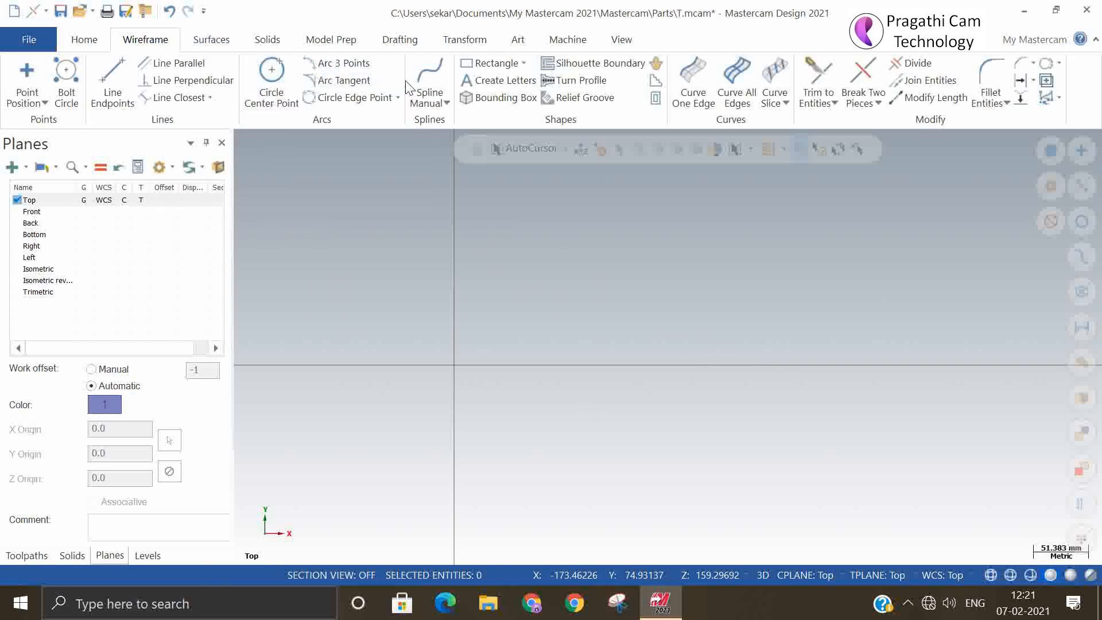
left_click(488, 63)
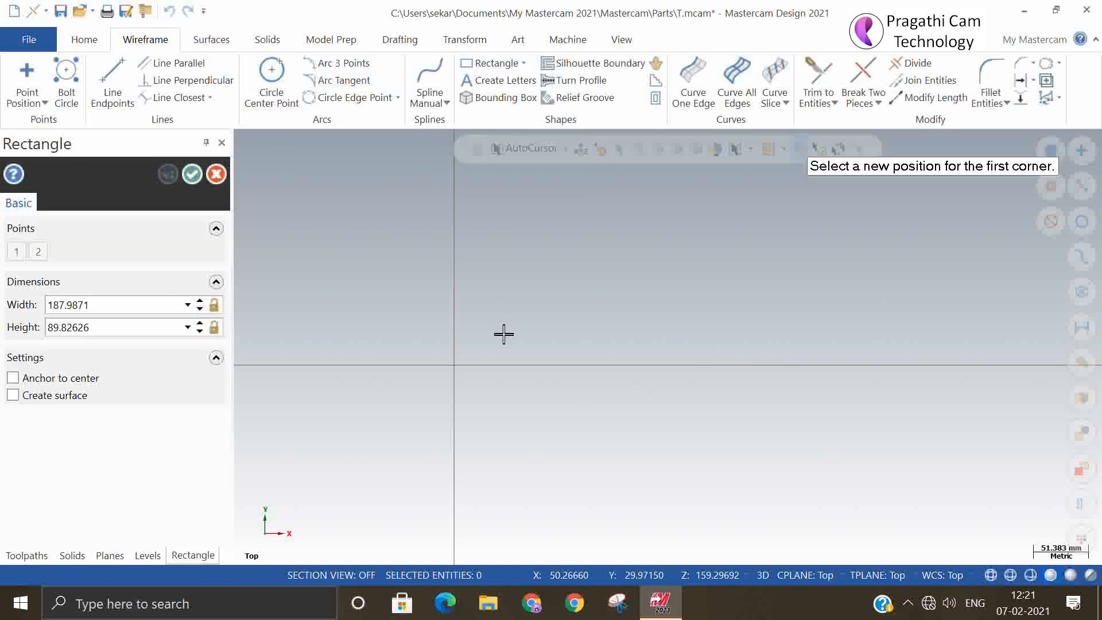
left_click(454, 365)
left_click(500, 327)
- Set the rectangle's width to 25 mm and height to 30 mm, and finish the rectangle
left_click(90, 305)
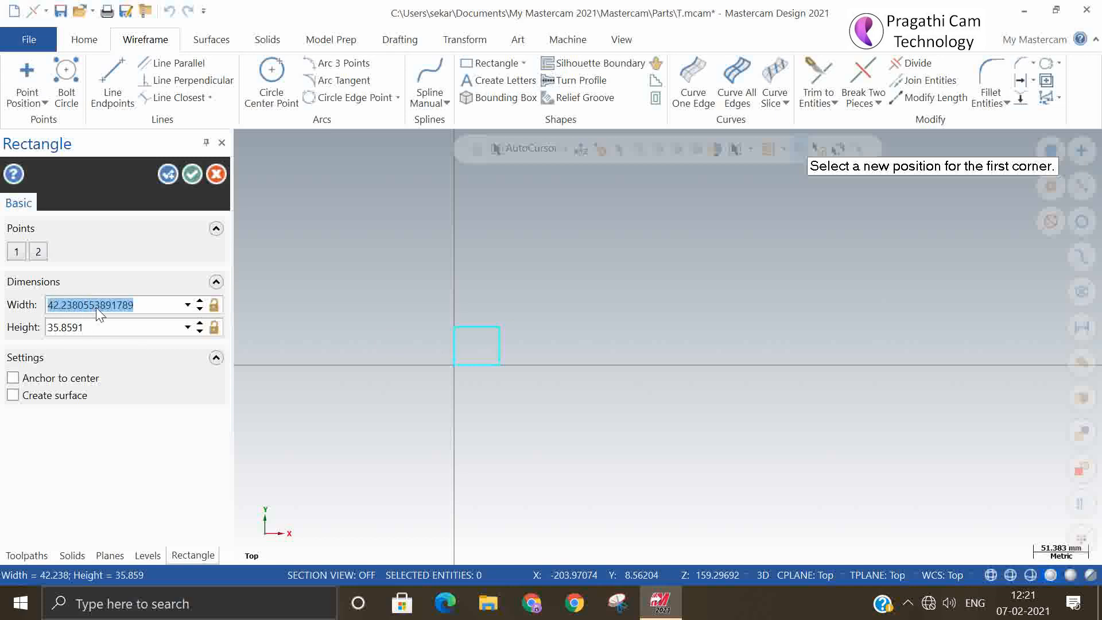
type("2")
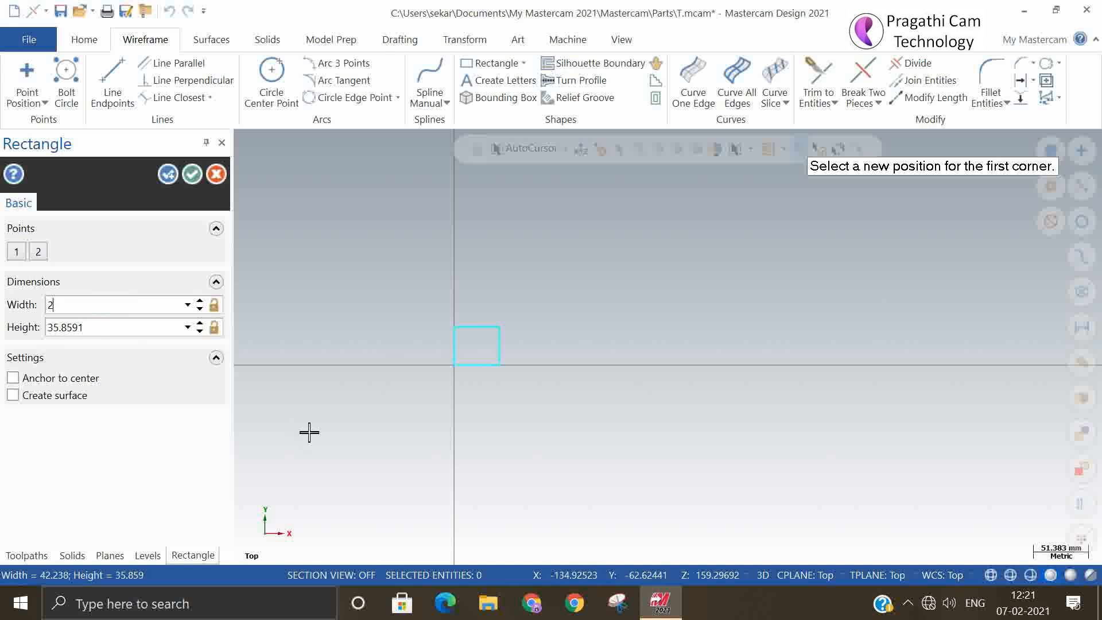
type("5")
left_click(96, 328)
type("30")
key("Return")
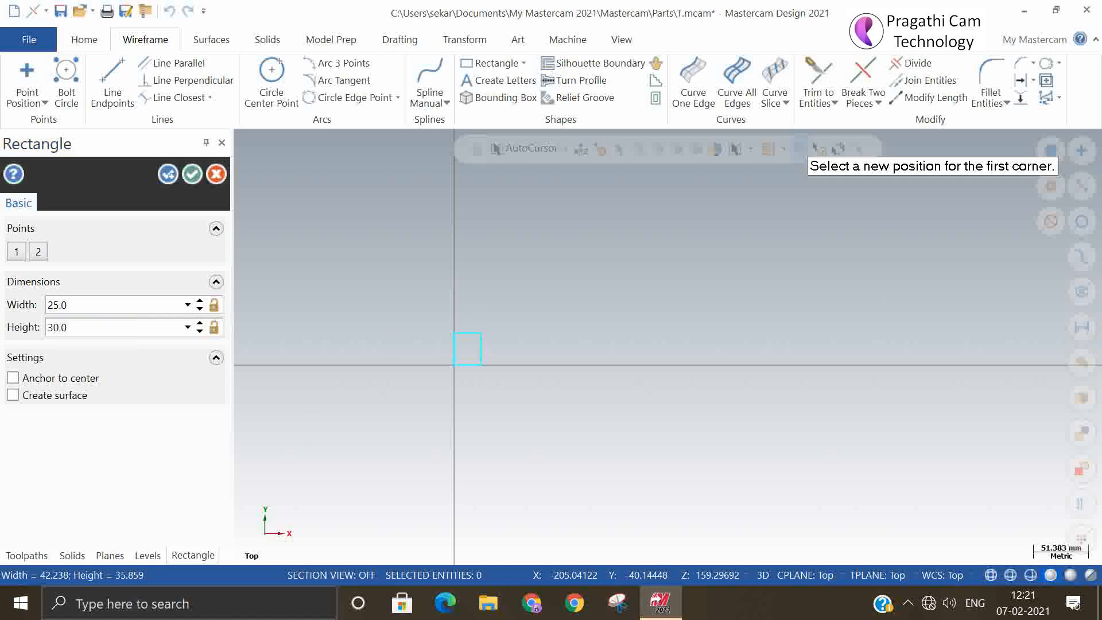
left_click(194, 175)
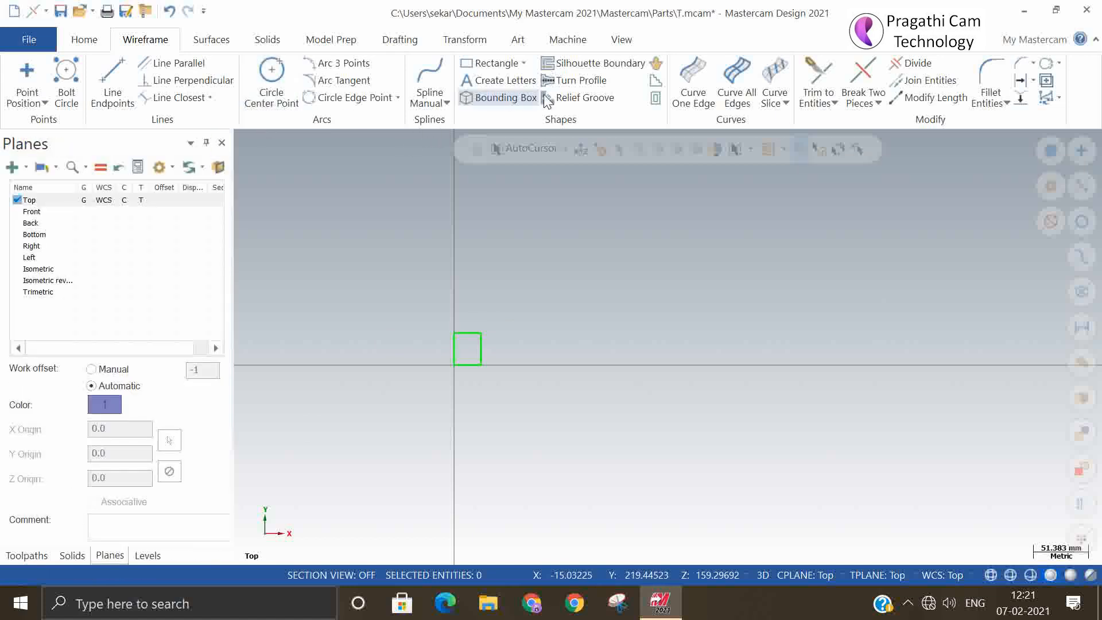
- Start a rectangular array of the whole rectangle with 5 instances at a distance of 25 mm in Direction 1
left_click(482, 43)
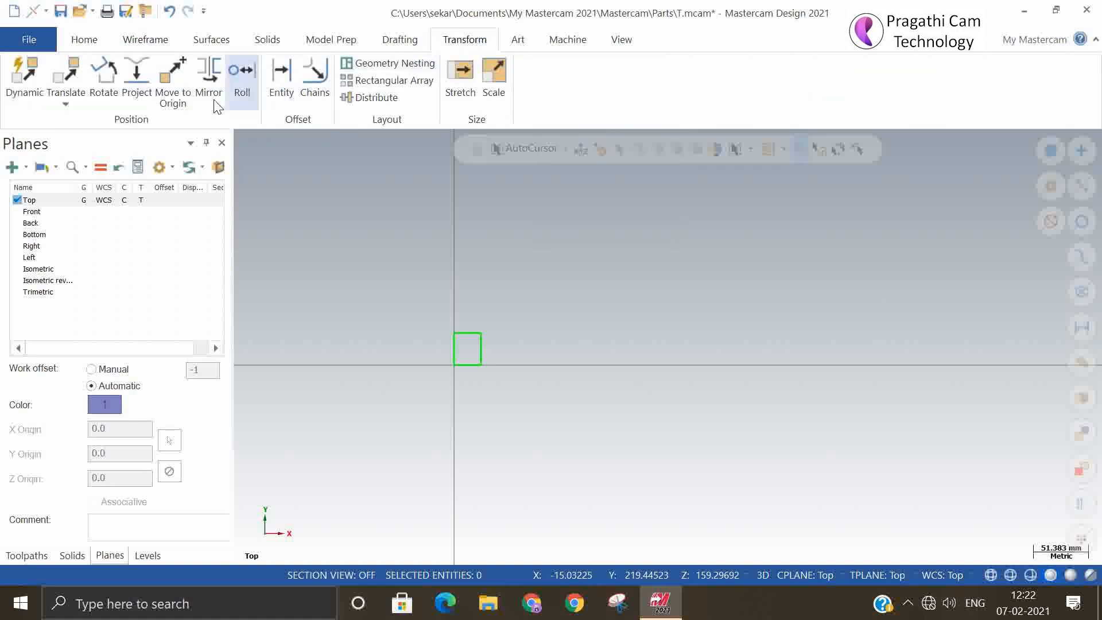
left_click(367, 82)
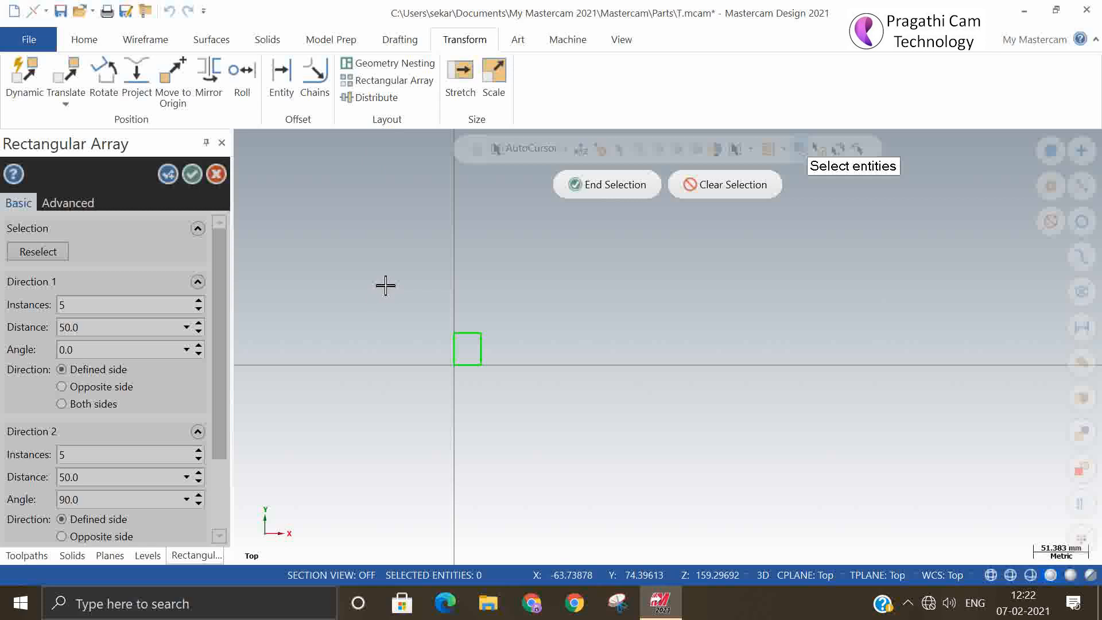
left_click_drag(385, 285, 520, 418)
left_click(572, 180)
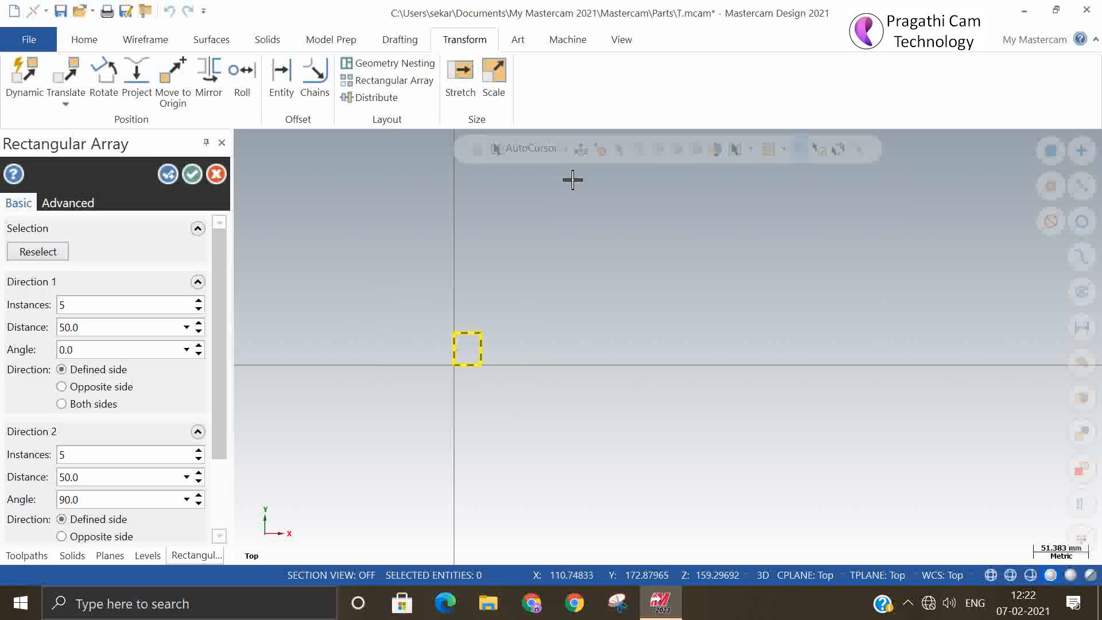
double_click(141, 310)
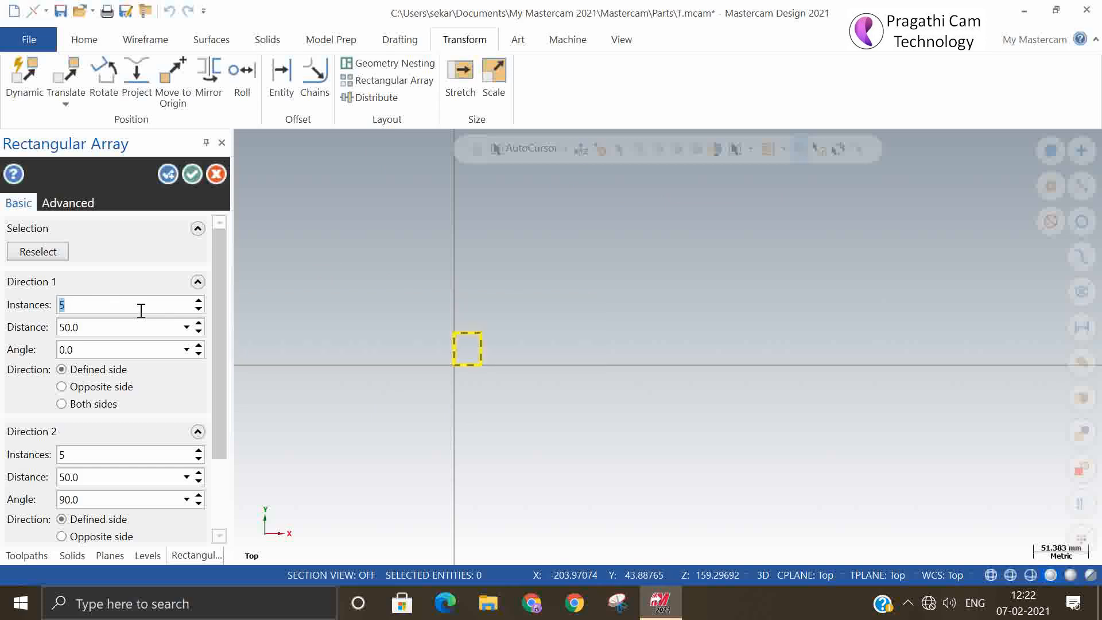
type("5")
double_click(98, 322)
type("25")
key("Return")
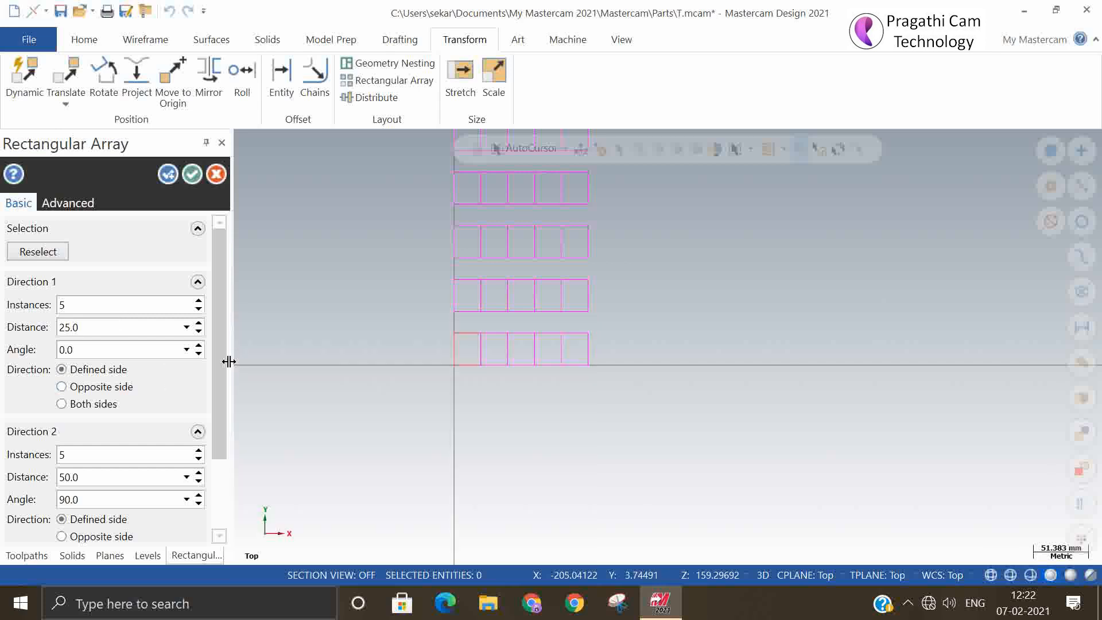
- Set the array's Direction 1 distance to 50 mm
left_click_drag(225, 362, 222, 418)
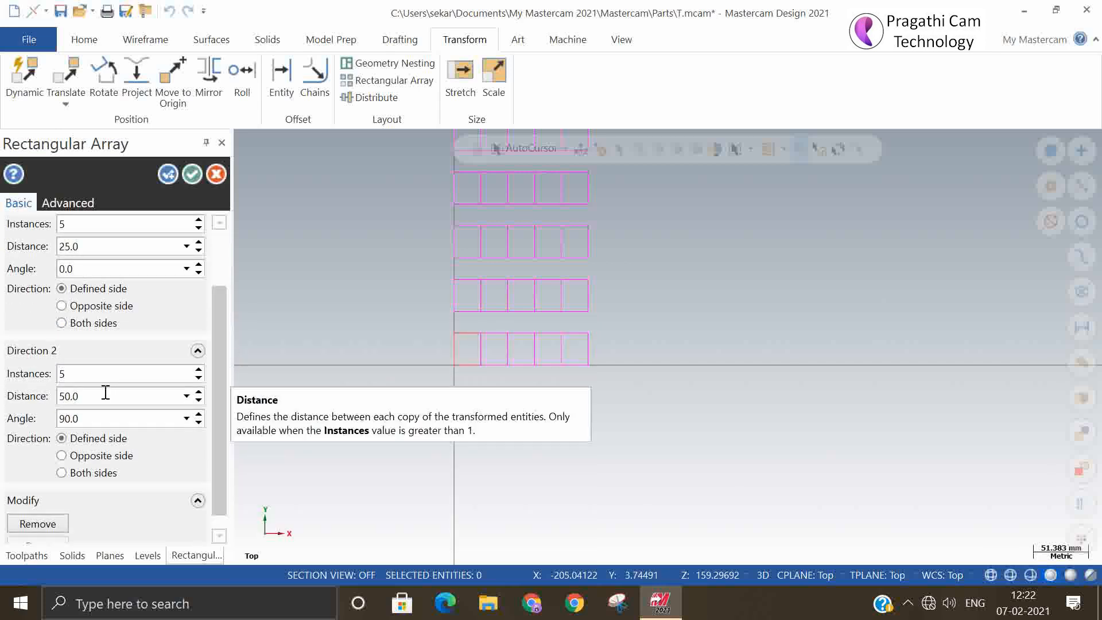
double_click(91, 247)
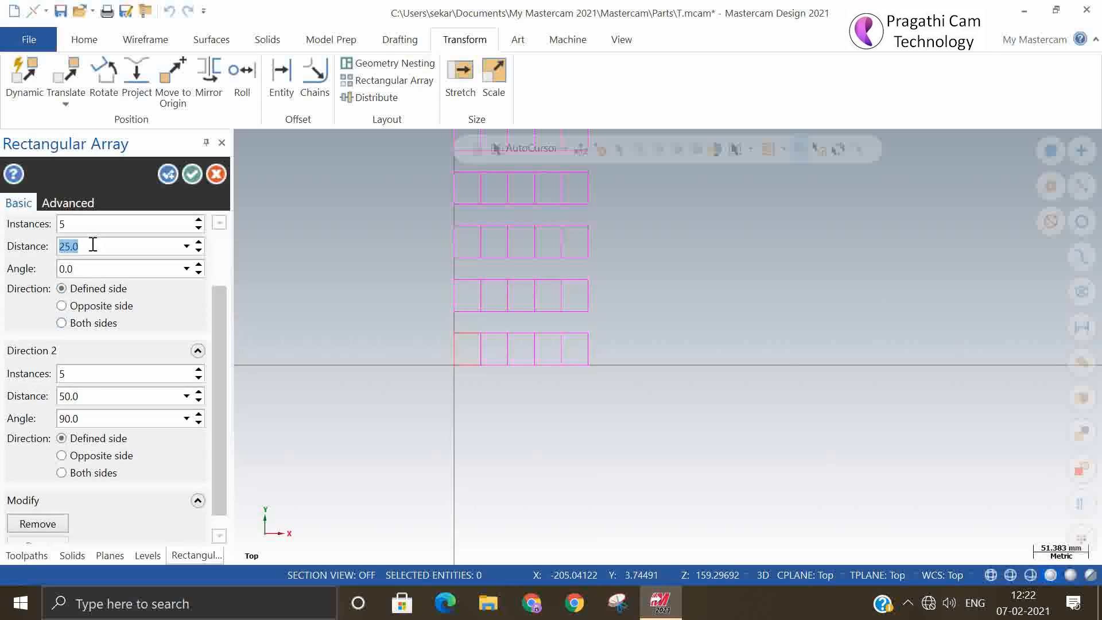
type("50")
key("Return")
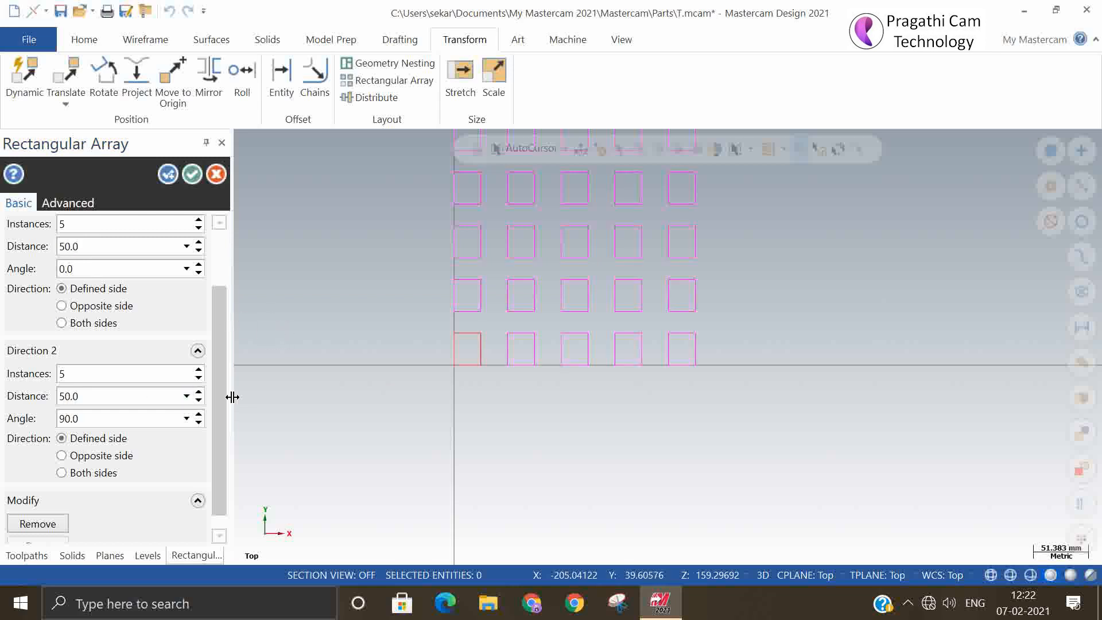
- Try the Opposite side and Both sides options for the array's Direction 2, and return it to Defined side
scroll(567, 495, "down", 2)
scroll(567, 495, "down", 1)
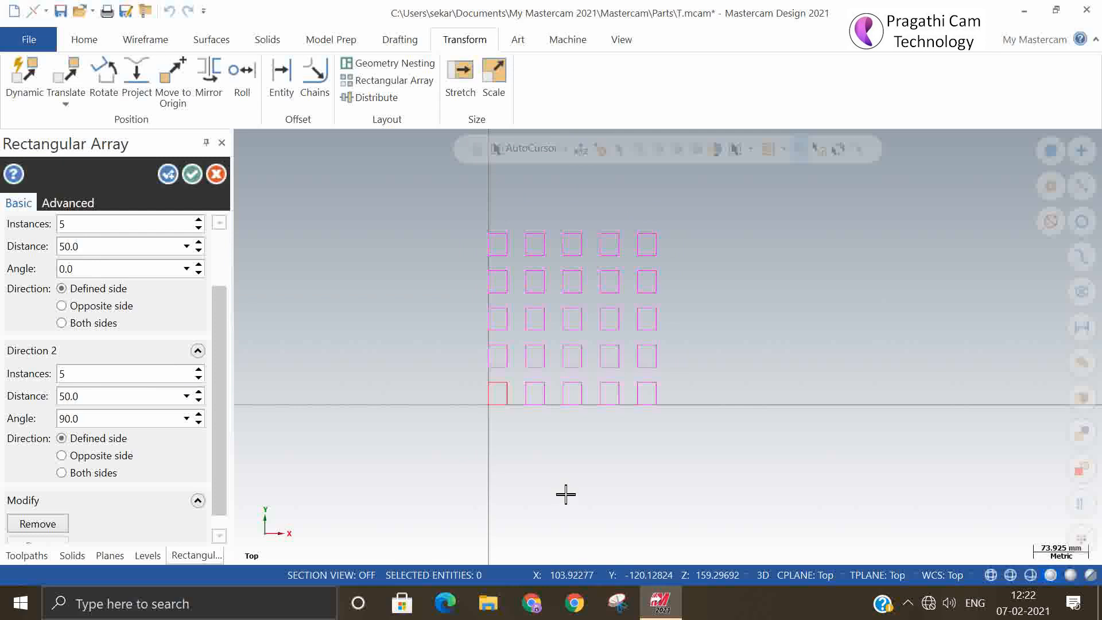
left_click(114, 456)
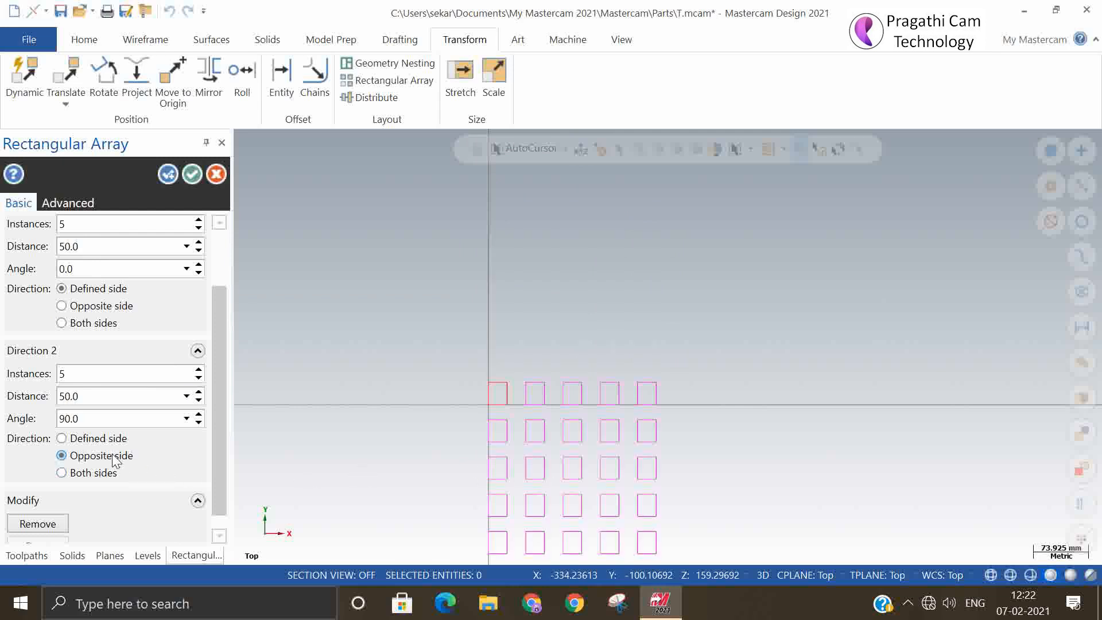
left_click(109, 474)
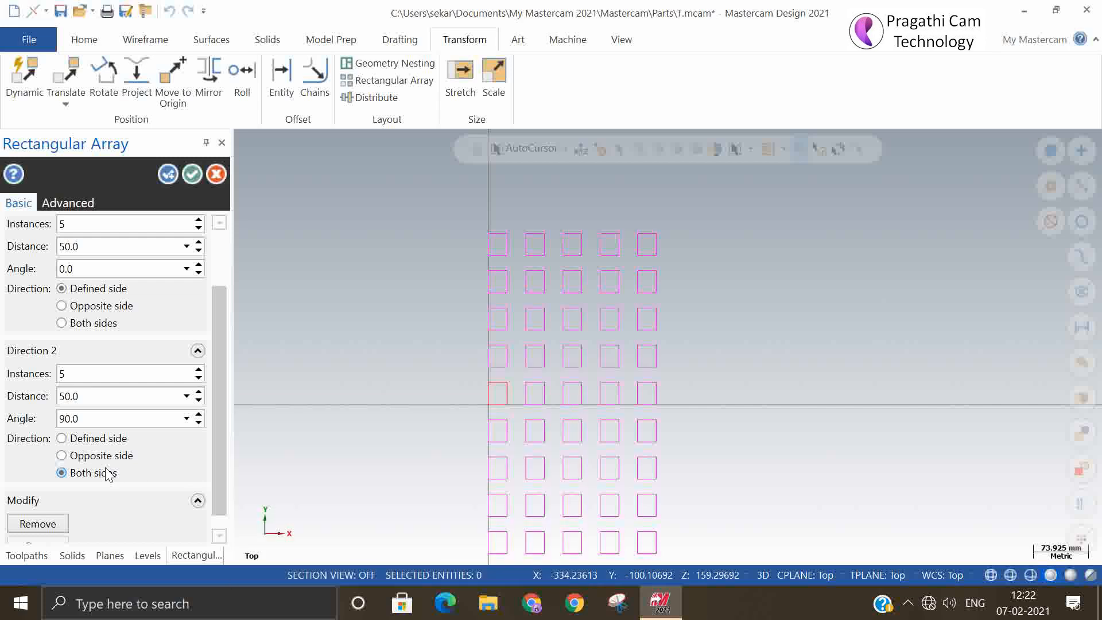
left_click(97, 439)
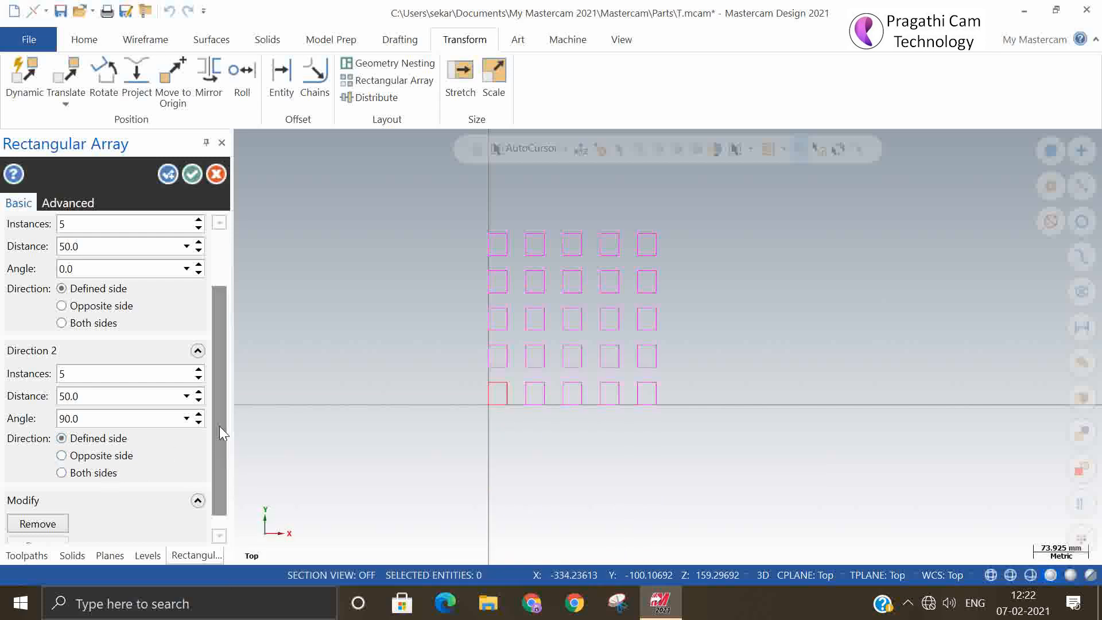
- Remove the three inner copies from the array's middle row, and reset the array to restore them
scroll(220, 425, "down", 1)
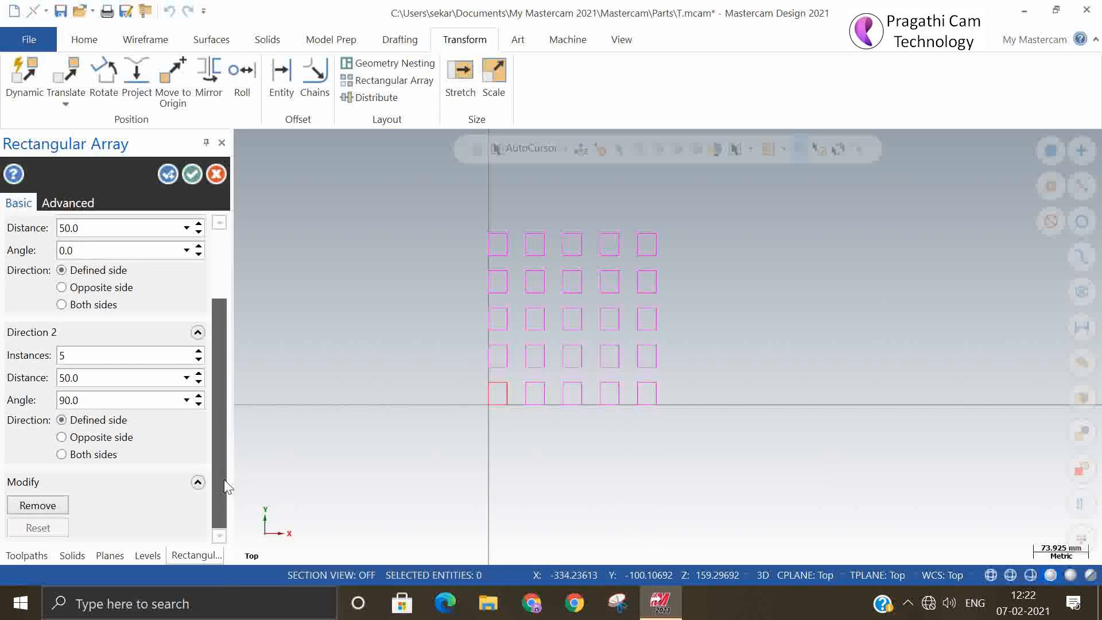
left_click(53, 505)
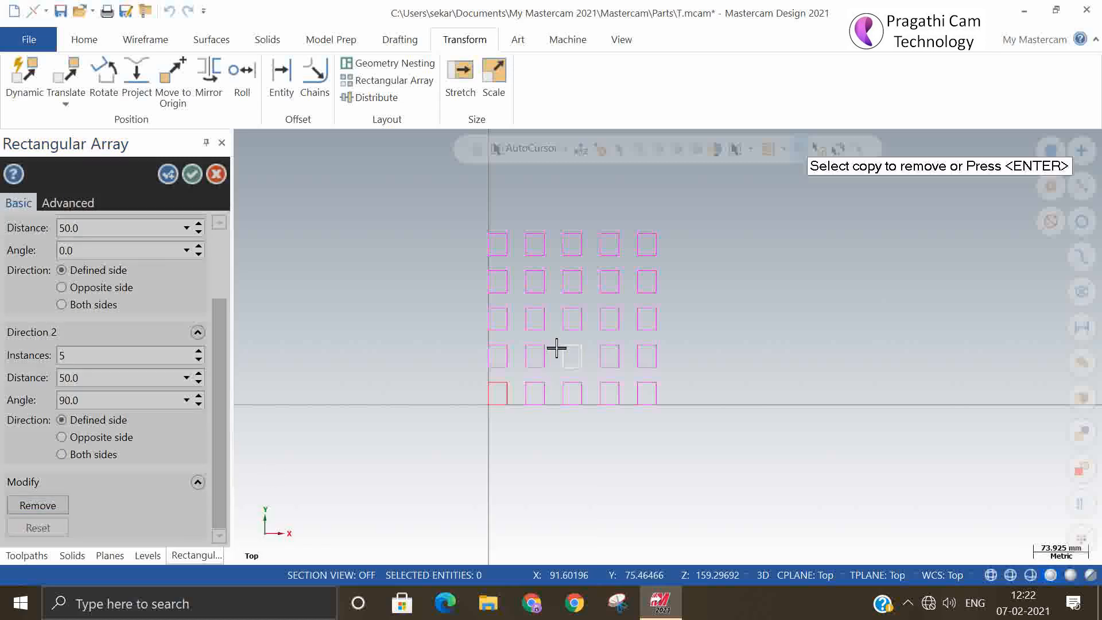
left_click(563, 329)
left_click(536, 322)
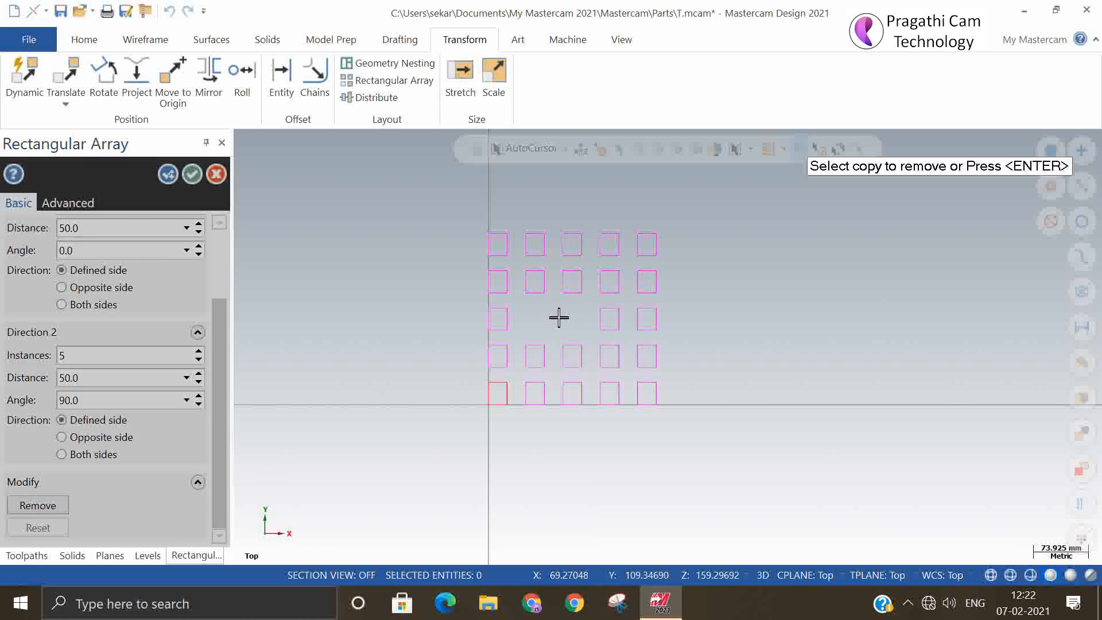
left_click(604, 310)
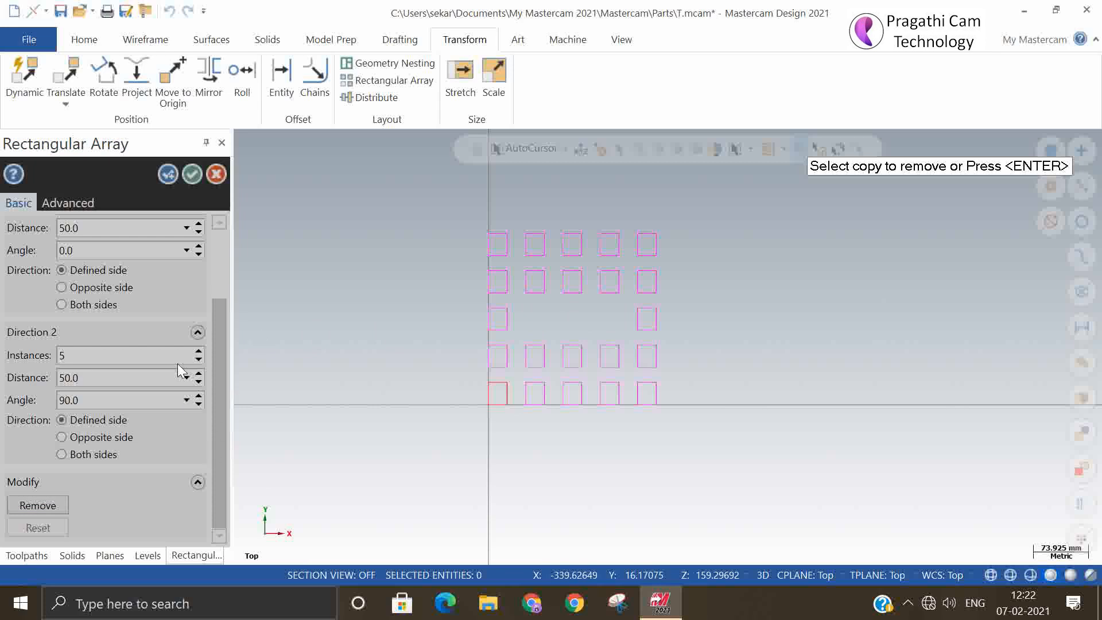
key("Return")
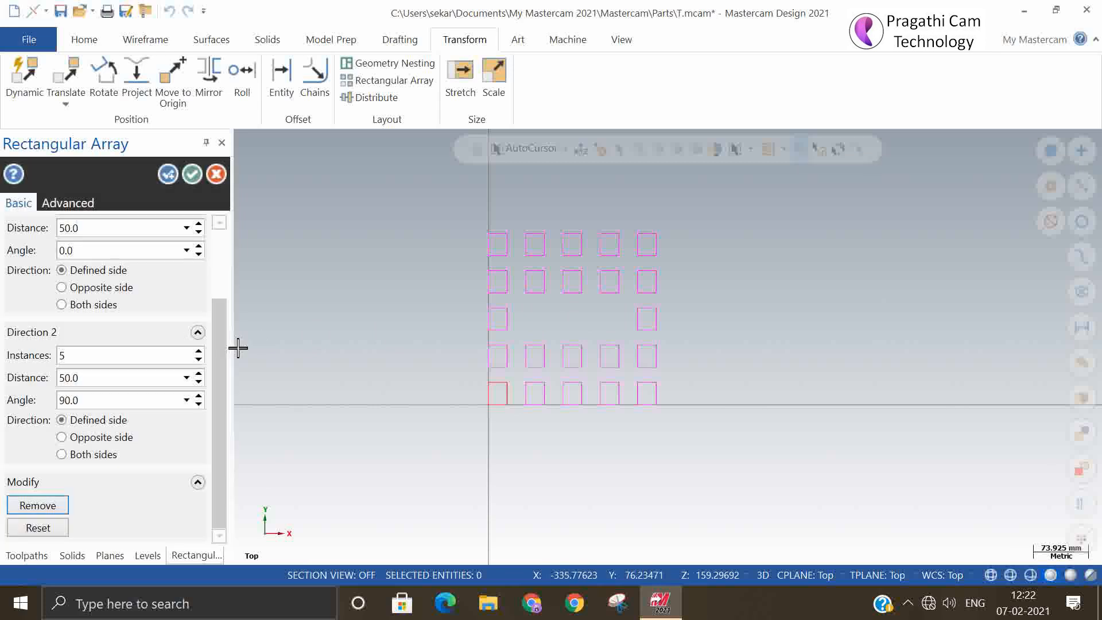
left_click(49, 529)
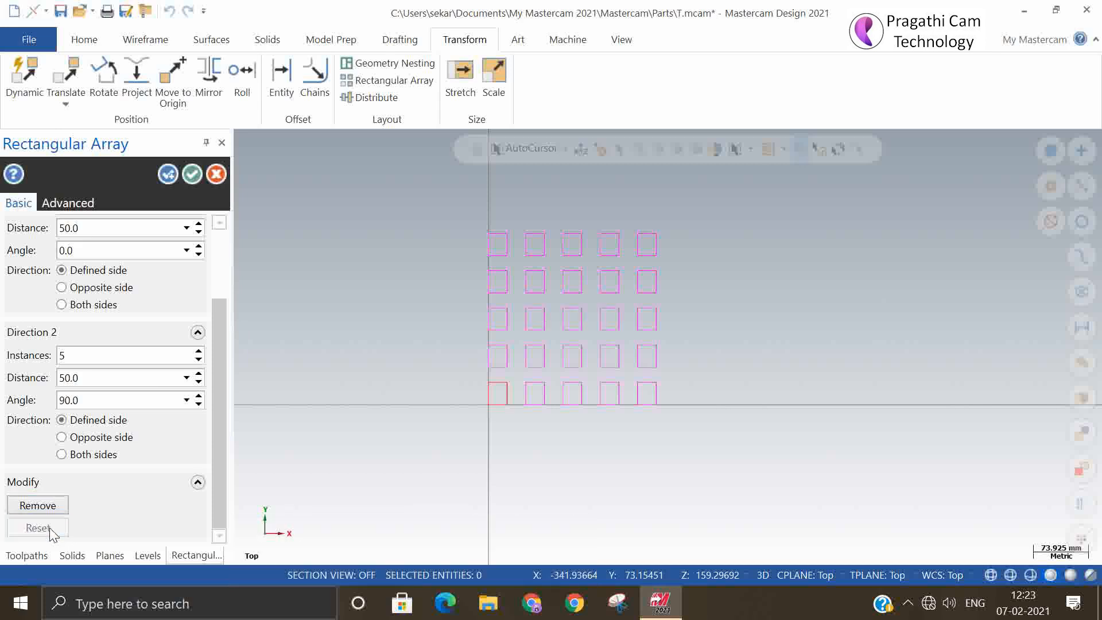
- Cancel the rectangular array and delete the whole source rectangle at the origin
left_click(216, 174)
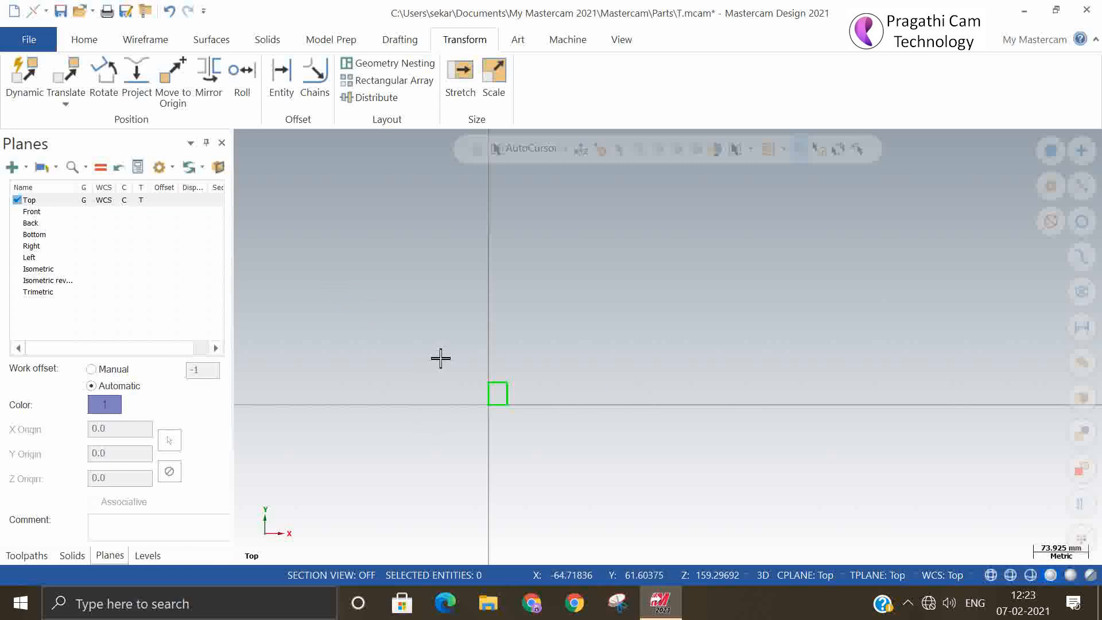
left_click_drag(440, 359, 584, 476)
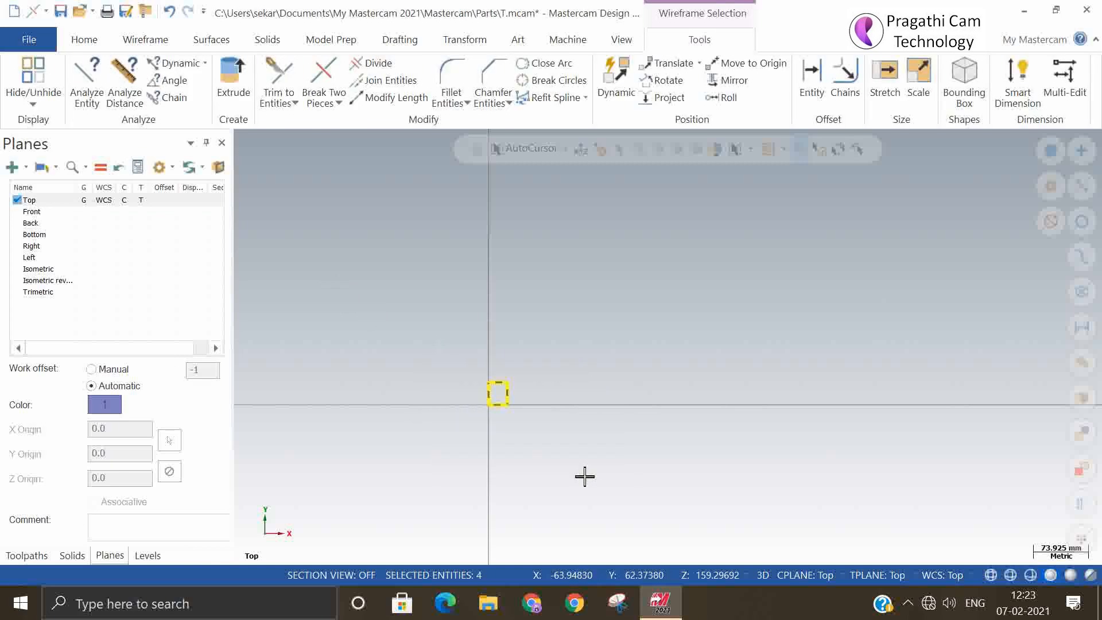
key("Delete")
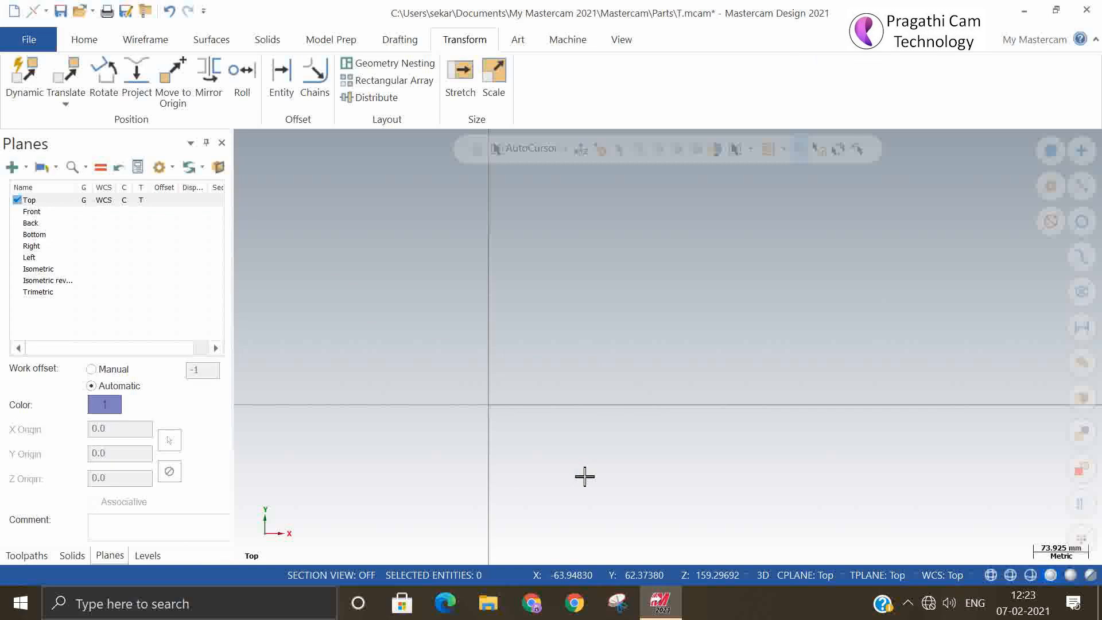
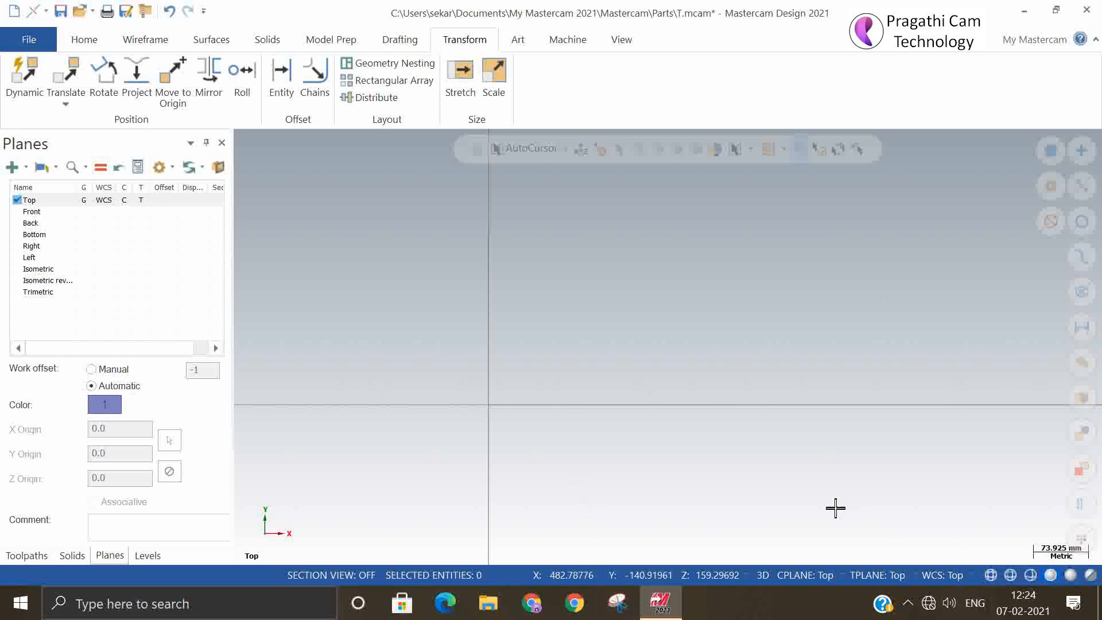
- Start Geometry Nesting and assign the material ALUMINUM mm - 5050 to Sheet #1
left_click(402, 64)
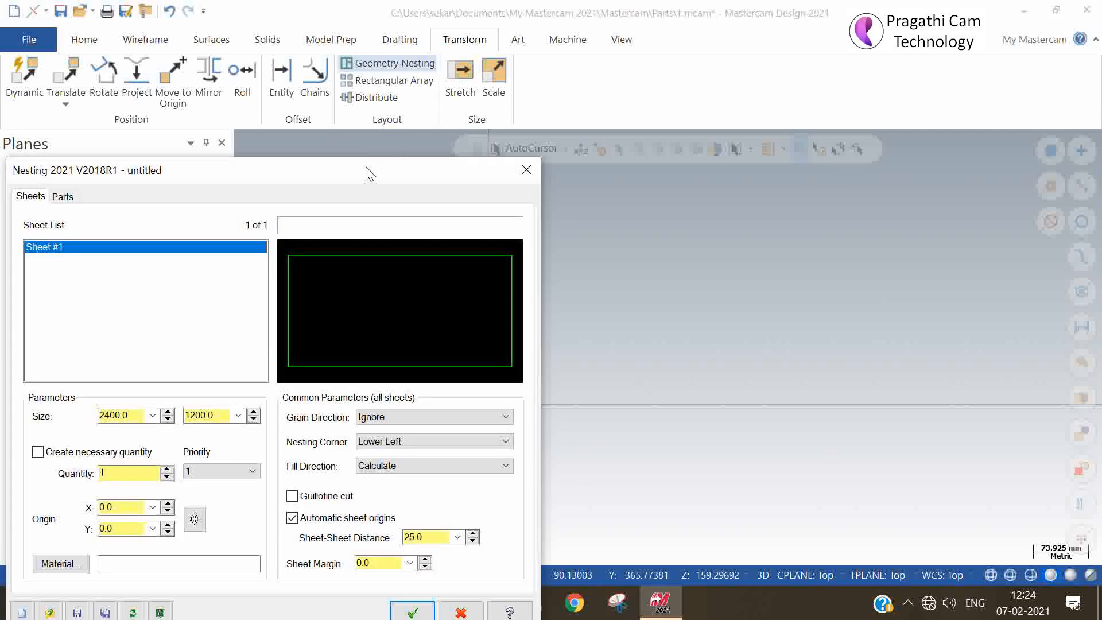
left_click_drag(370, 173, 500, 89)
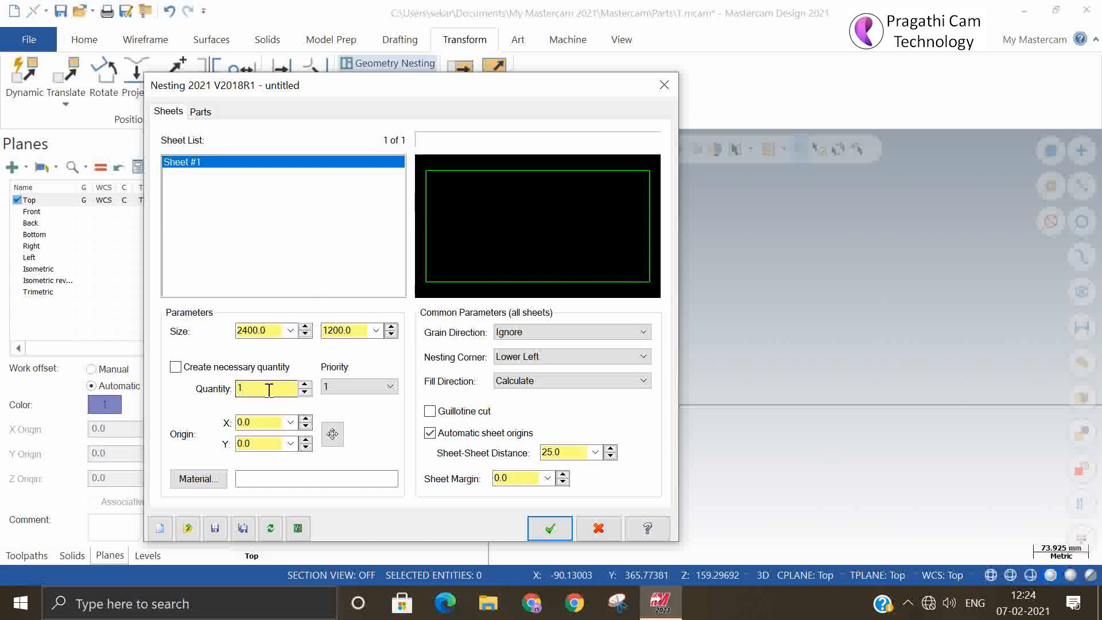
left_click(194, 367)
left_click(198, 367)
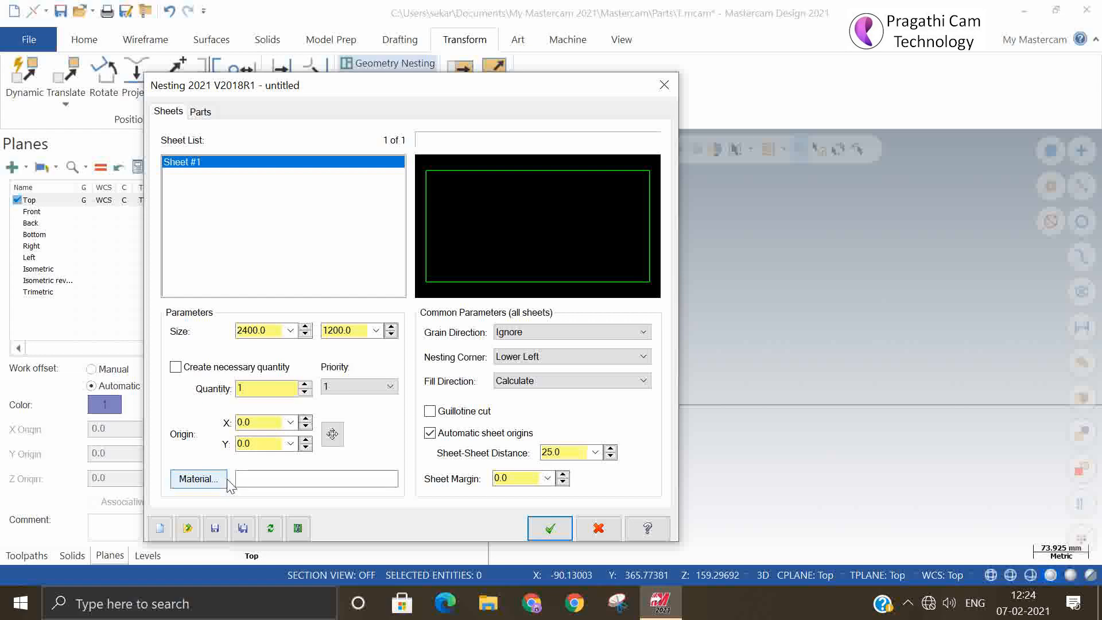
left_click(205, 481)
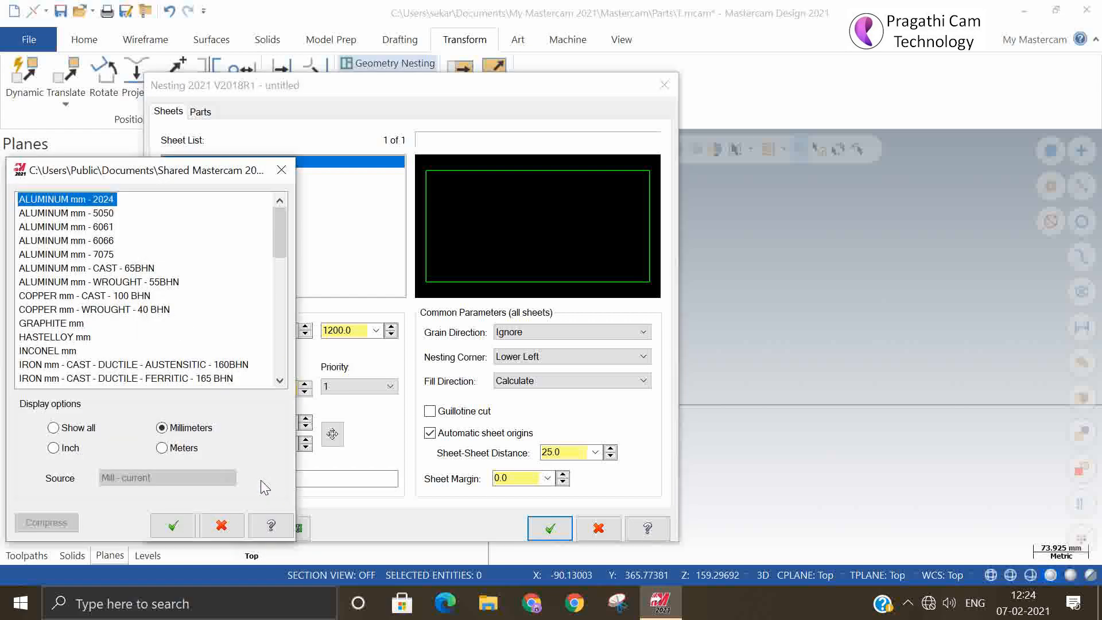
left_click(57, 214)
left_click(163, 518)
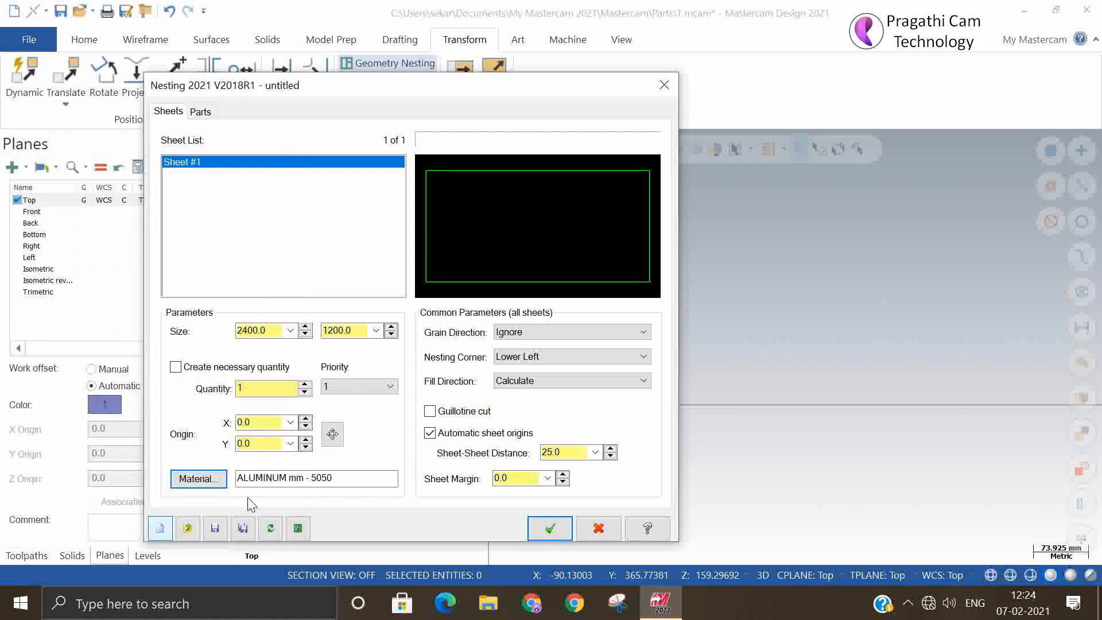
- Set the nesting sheet margin to 5 mm
left_click(259, 420)
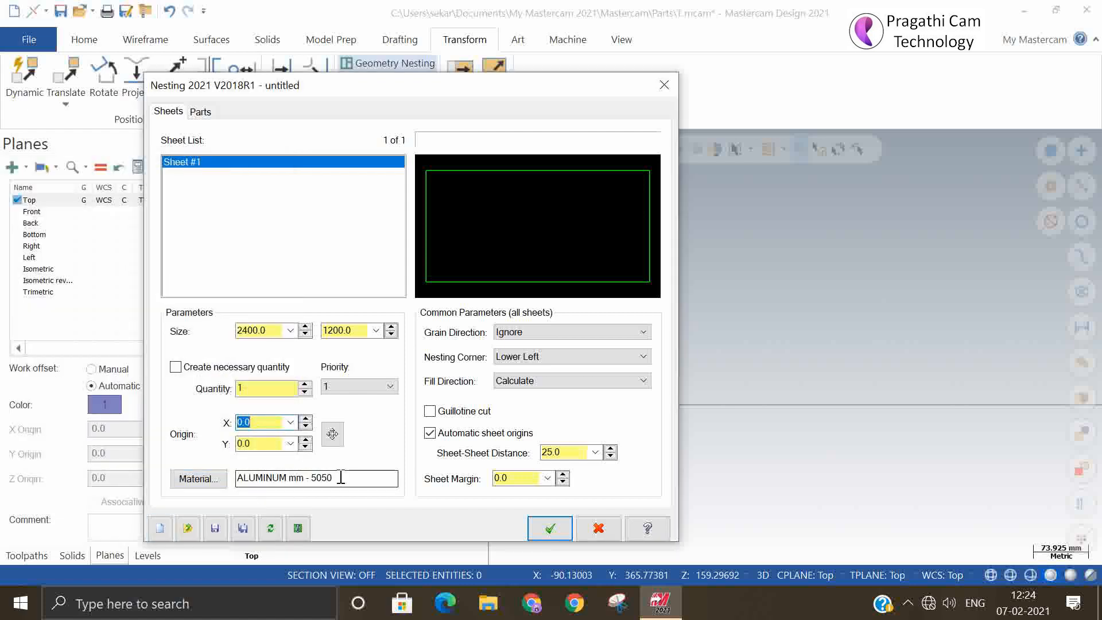
left_click(531, 480)
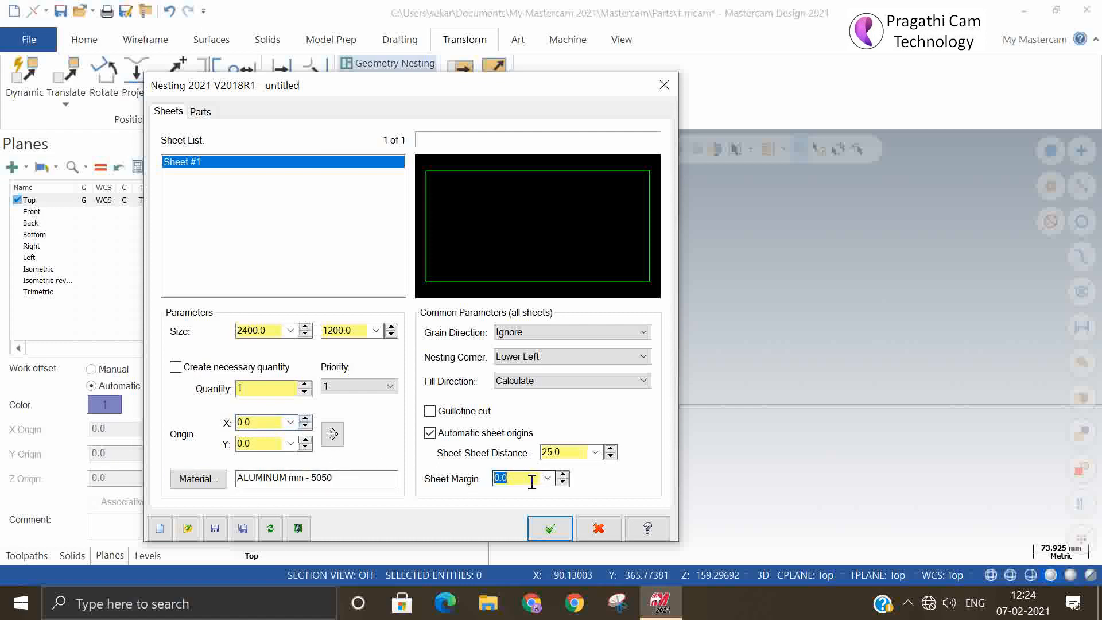
type("5")
key("Return")
- Try the Horizontal grain direction for the sheets, return it to Ignore, and review the nesting corner options
left_click(528, 339)
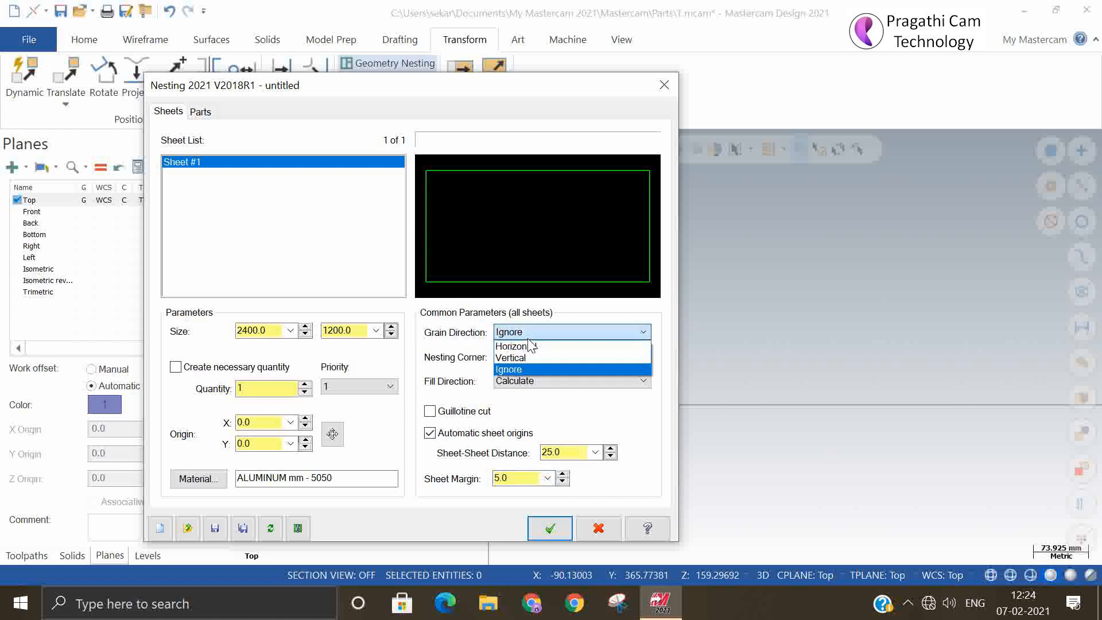
left_click(524, 343)
left_click(523, 334)
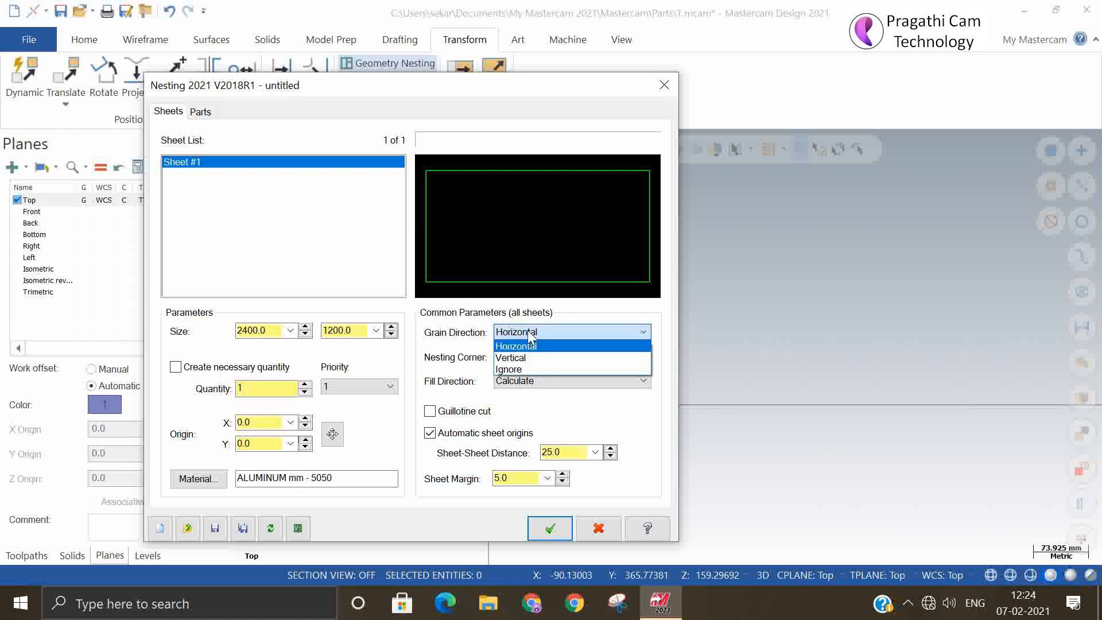
left_click(519, 369)
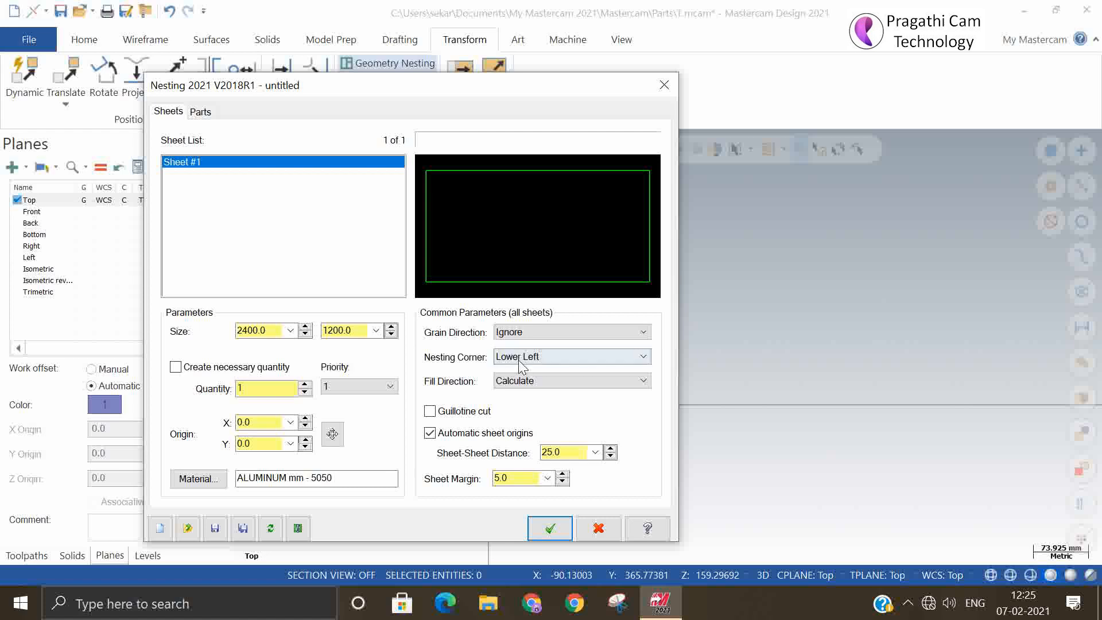
left_click(519, 359)
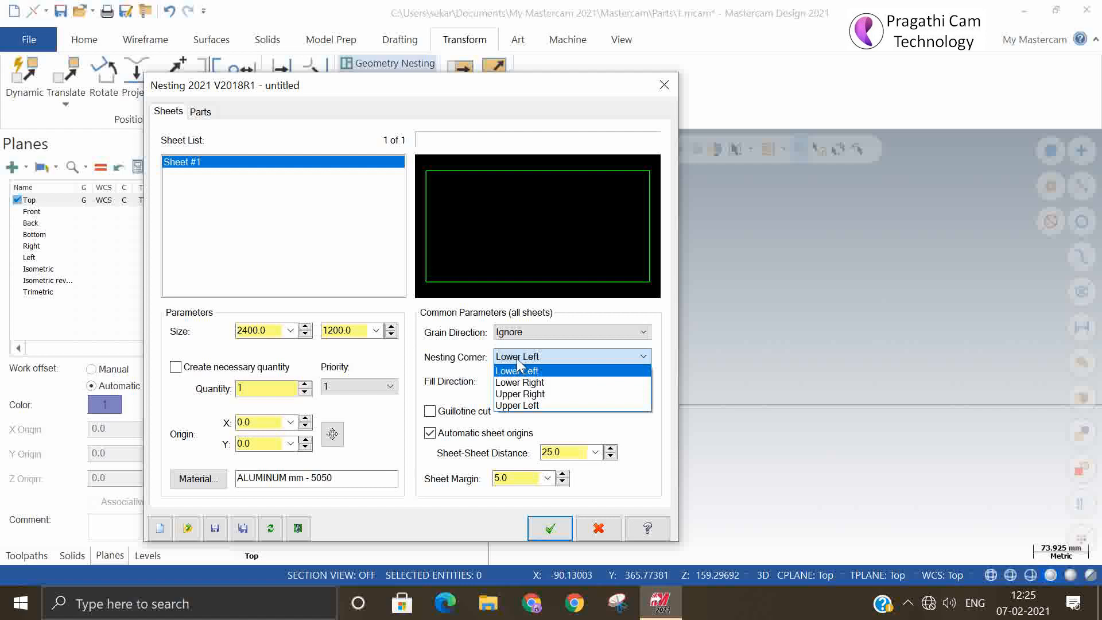
left_click(518, 360)
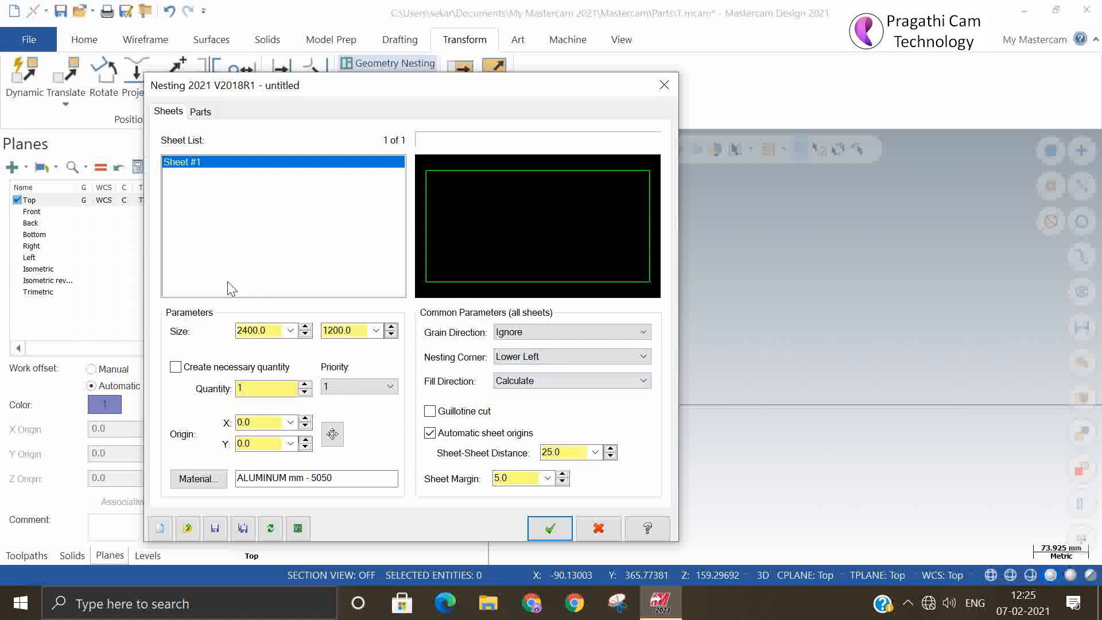
- Review the options for adding parts to the nesting part list, and close the nesting setup without applying it
left_click(195, 112)
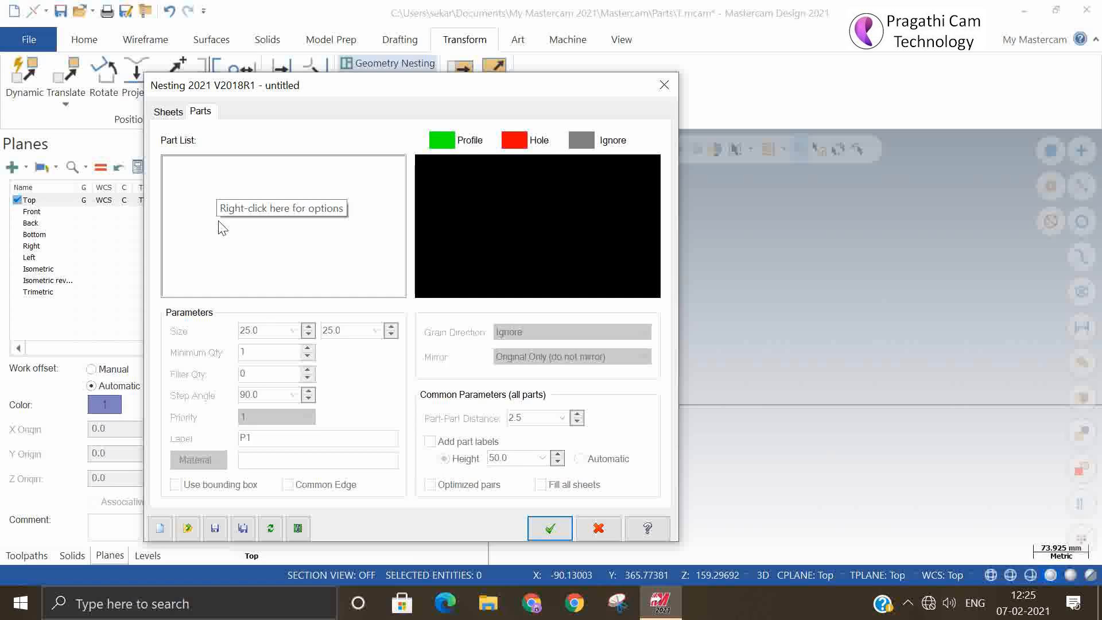
right_click(225, 184)
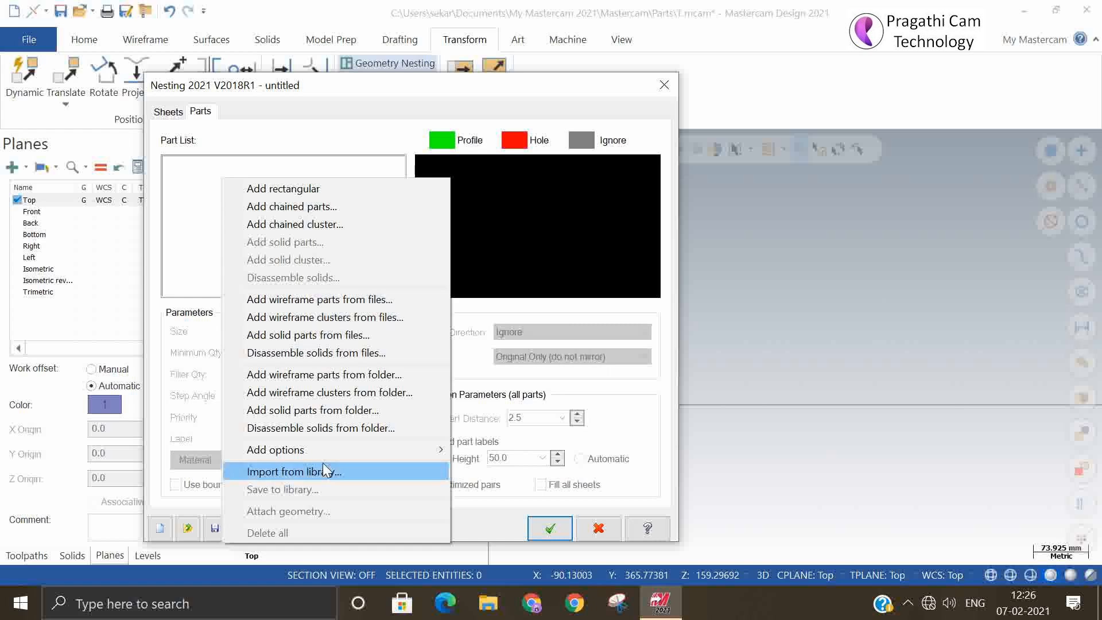
left_click(179, 214)
right_click(203, 207)
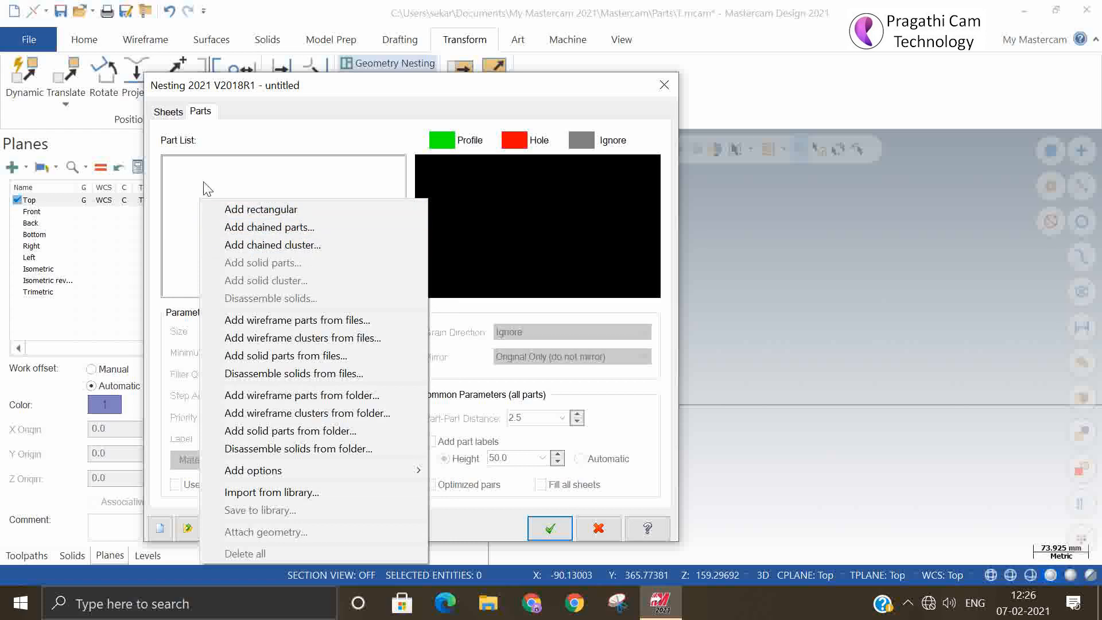
left_click(218, 183)
left_click(664, 85)
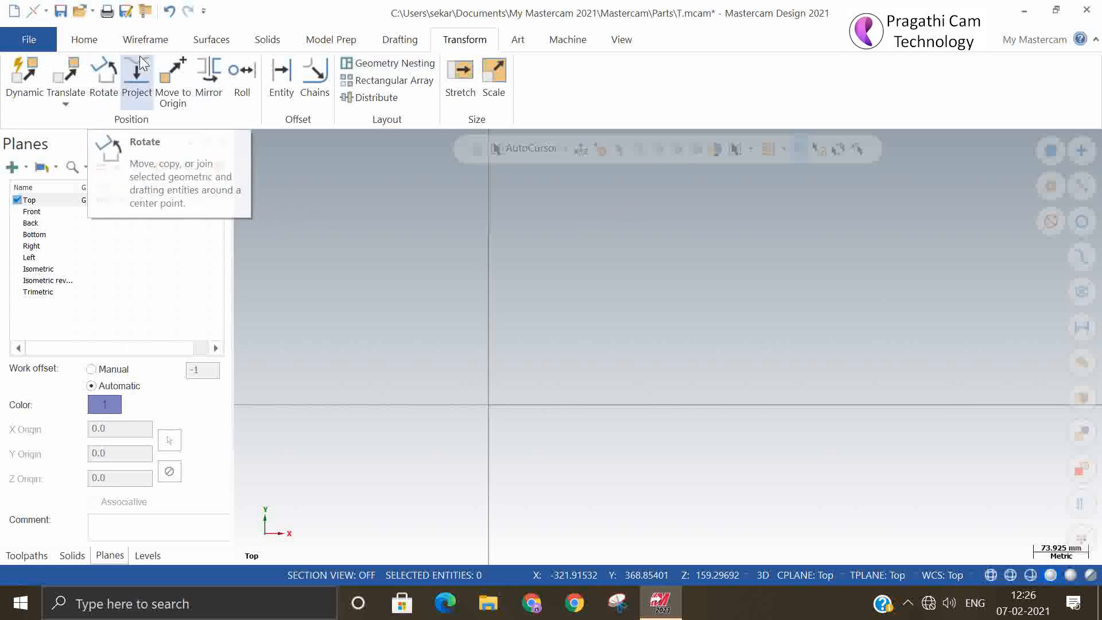
- Draw a closed, curved boomerang-like outline above the X axis with a manual spline, ending at its start point
left_click(145, 40)
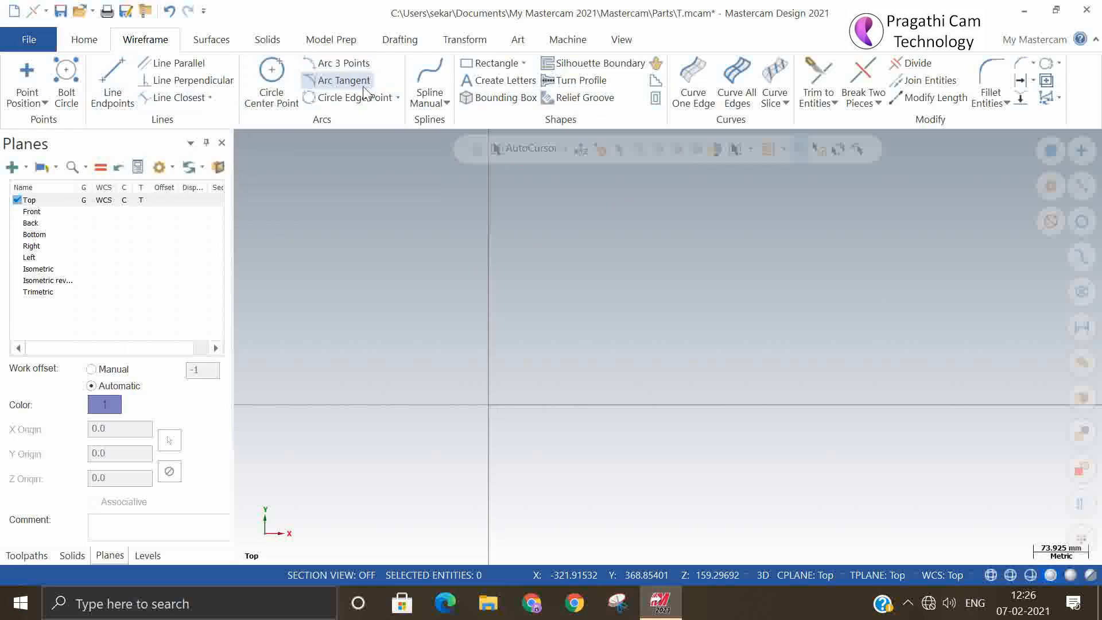
left_click(428, 72)
left_click(536, 317)
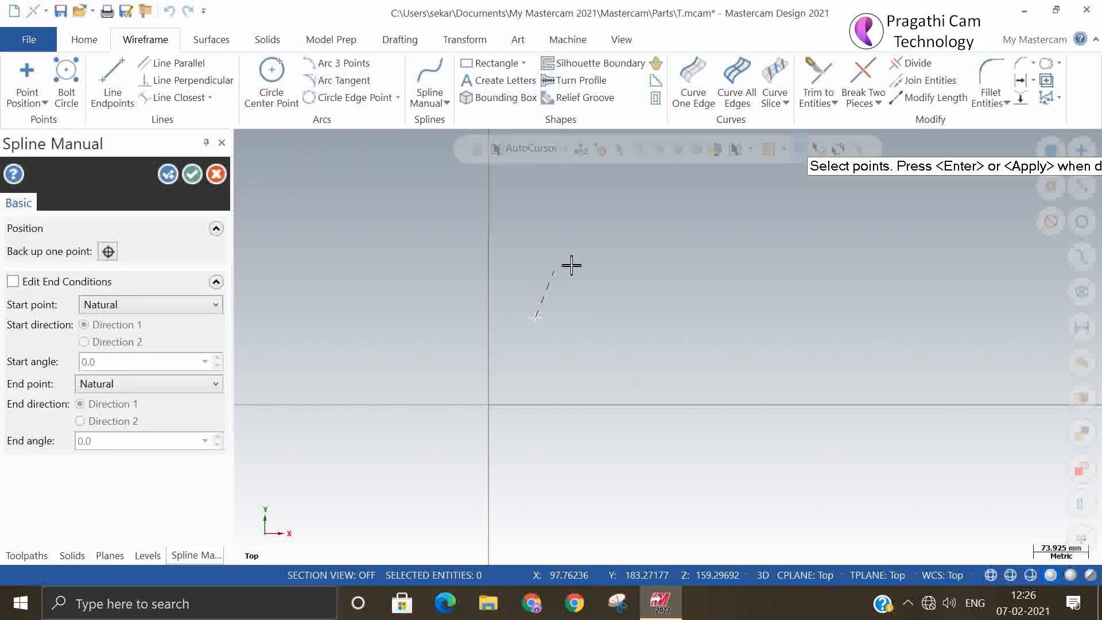
left_click(571, 265)
left_click(723, 283)
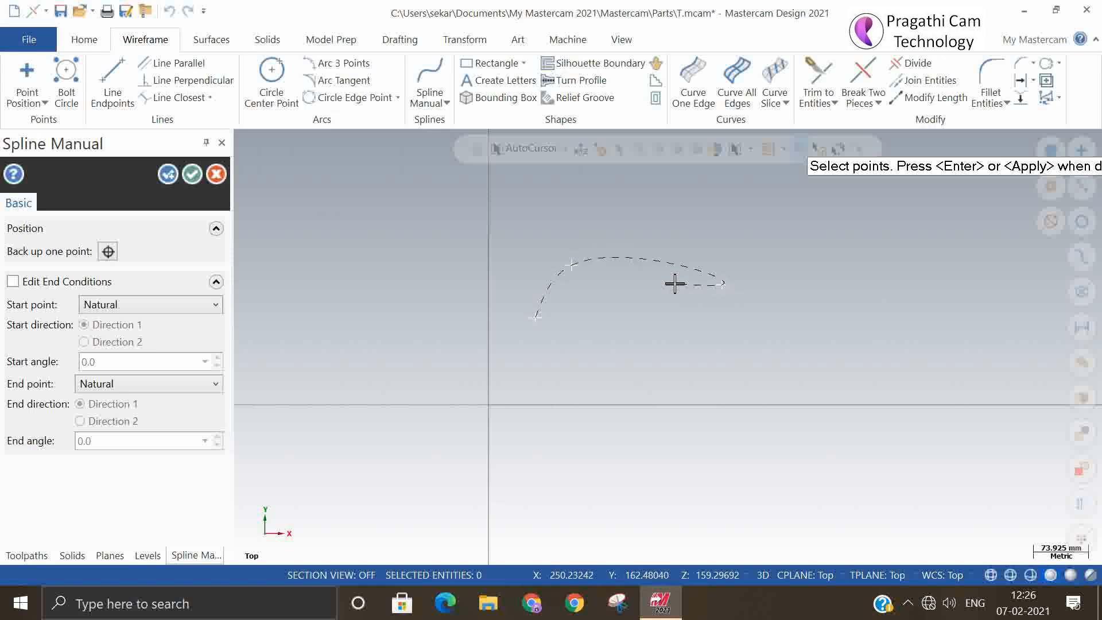
left_click(674, 283)
left_click(607, 277)
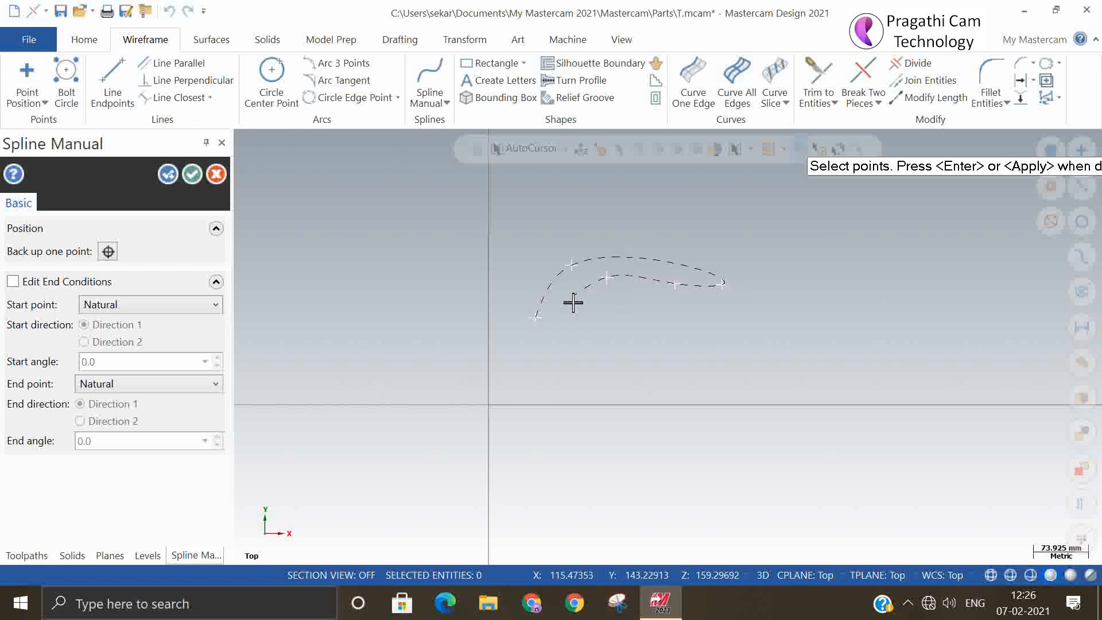
left_click(550, 320)
left_click(535, 318)
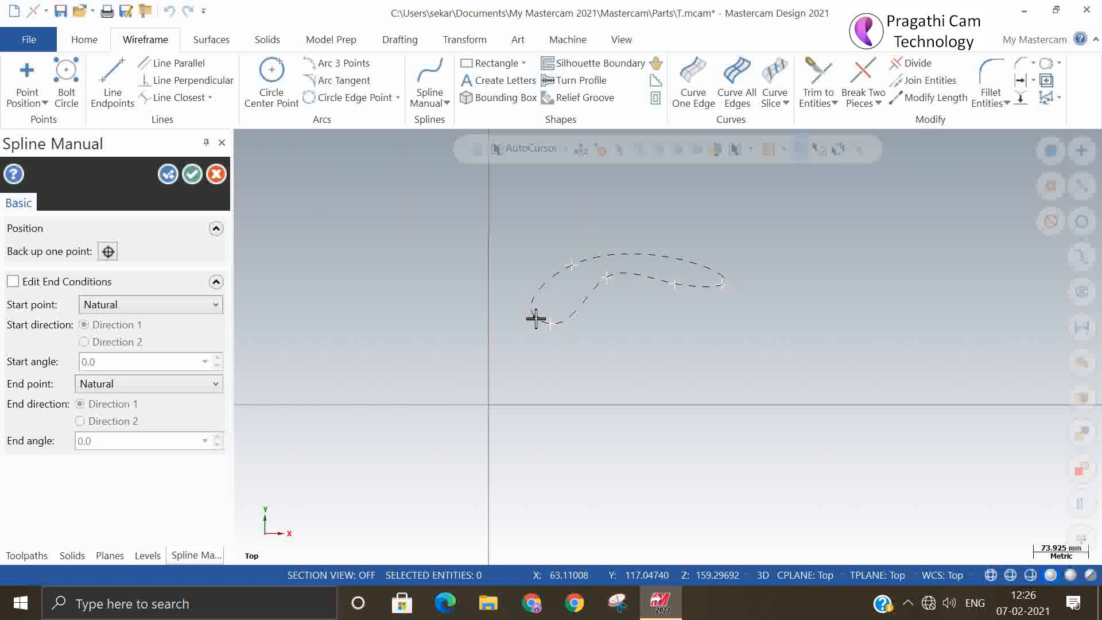
key("Return")
left_click(192, 174)
- Place four circles of 5 mm locked radius along the inside of the closed spline
left_click(264, 83)
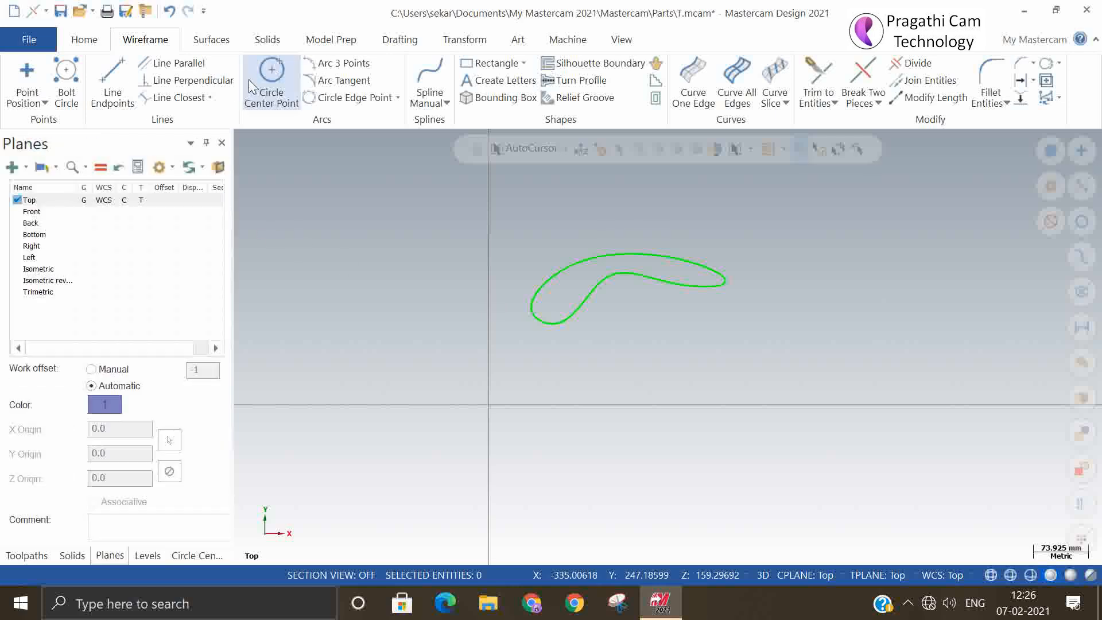
left_click(99, 370)
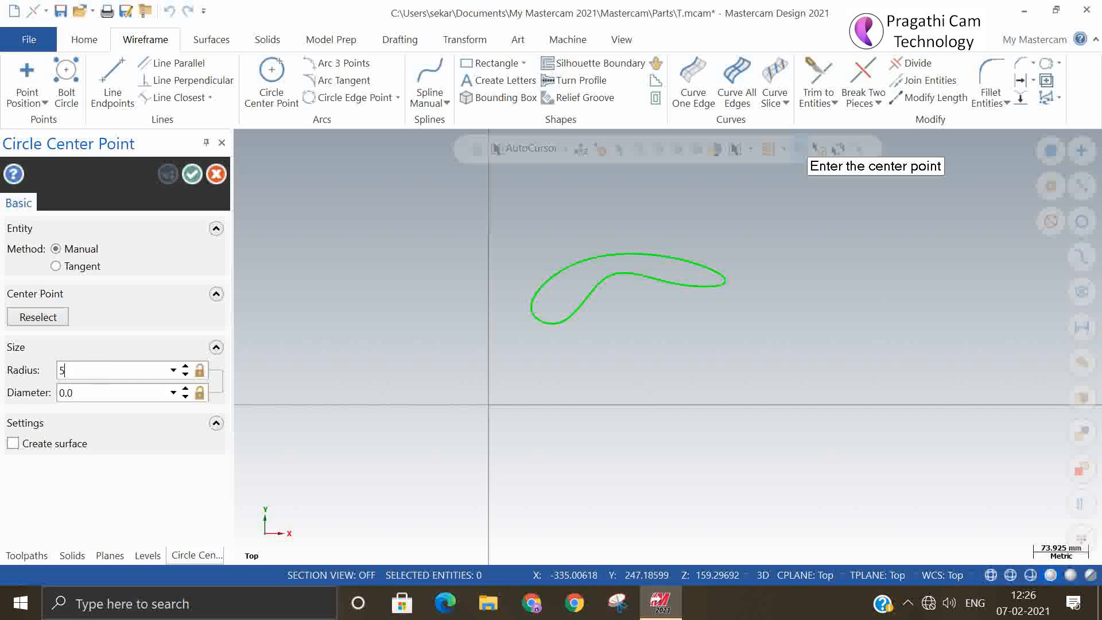
key("Return")
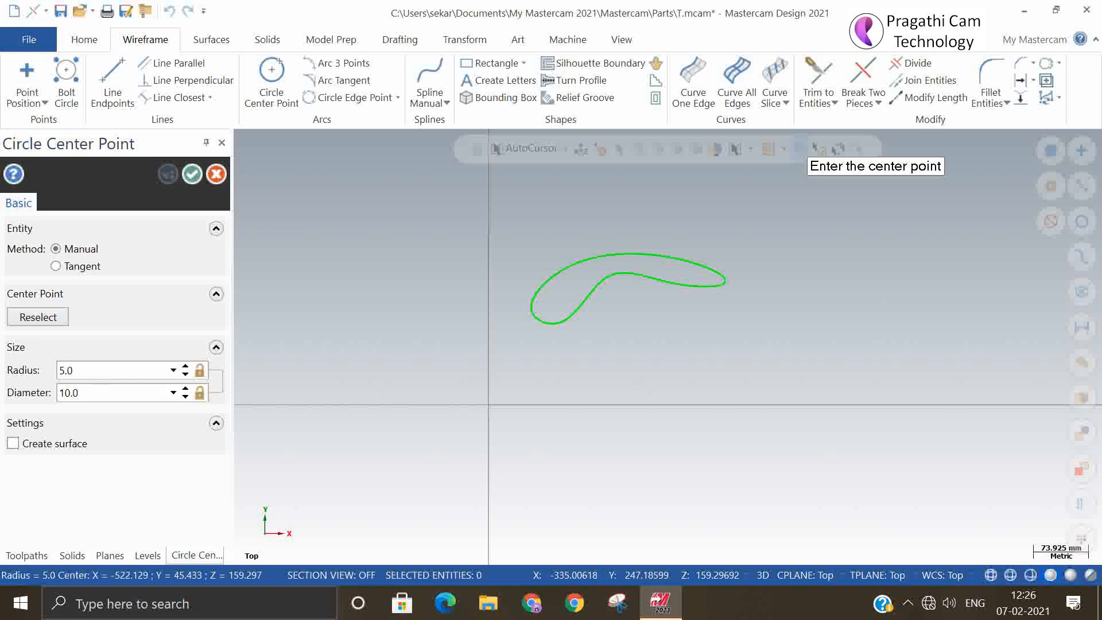
left_click(199, 371)
left_click(557, 305)
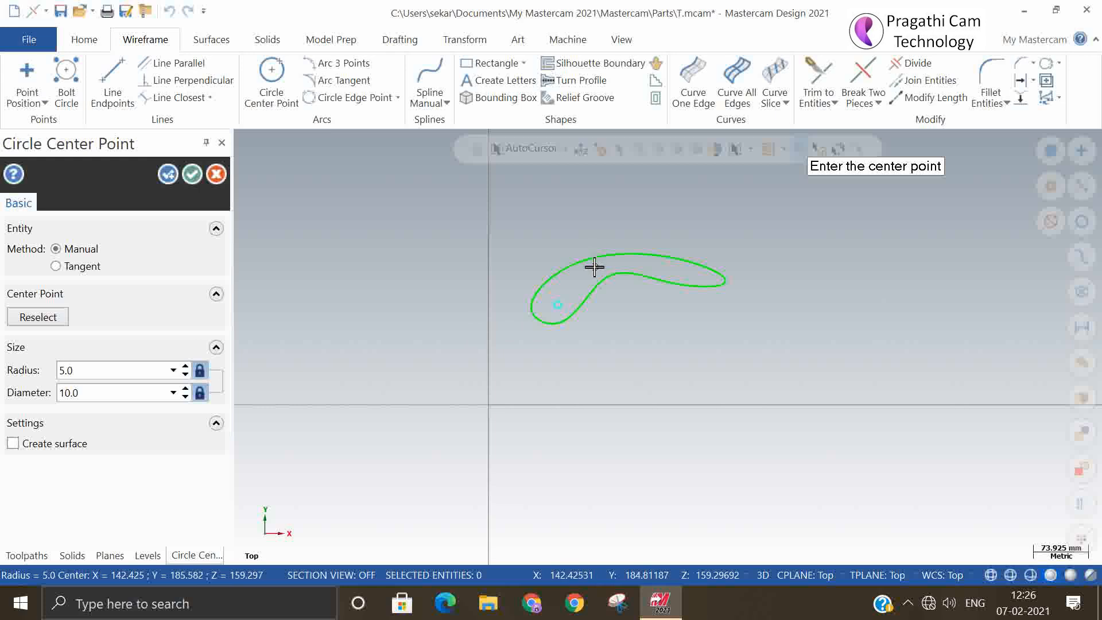
left_click(595, 267)
left_click(661, 271)
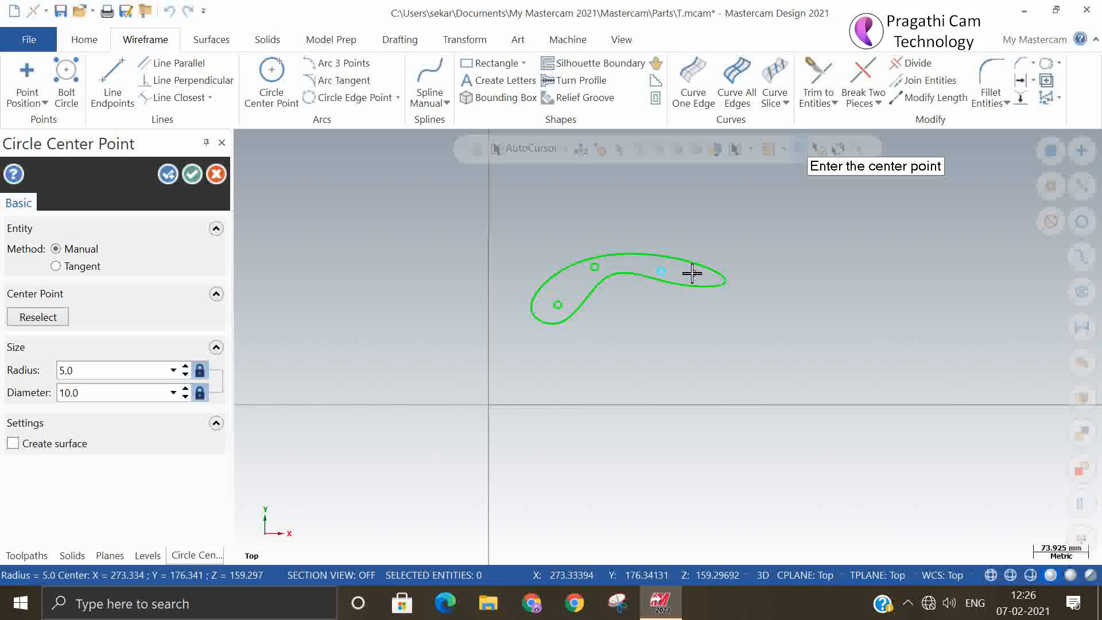
left_click(692, 273)
left_click(199, 173)
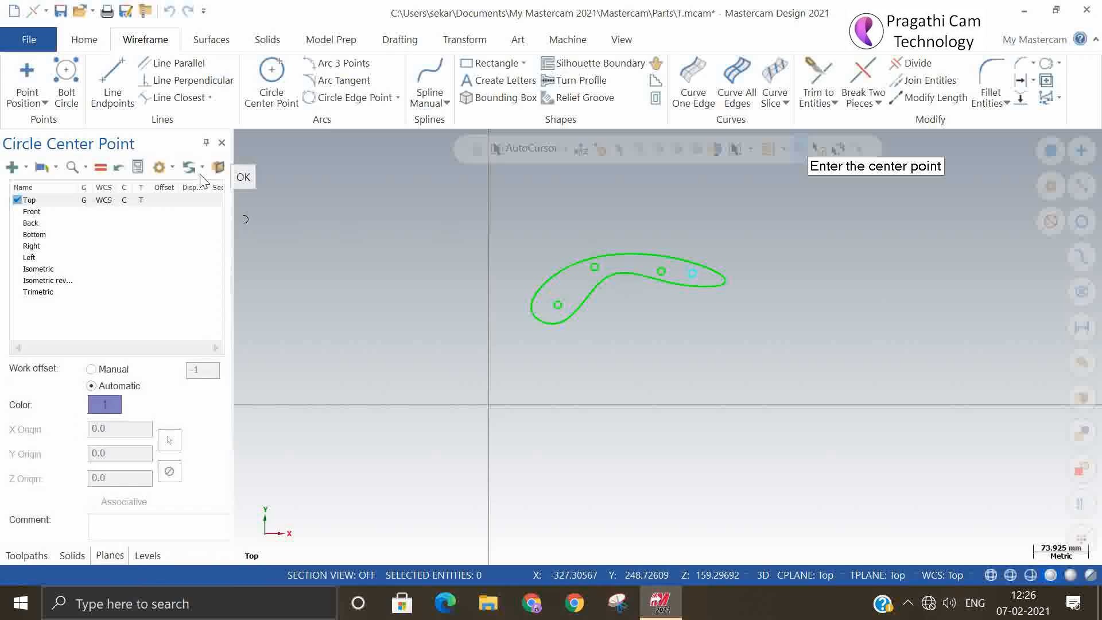
left_click(264, 77)
left_click(605, 460)
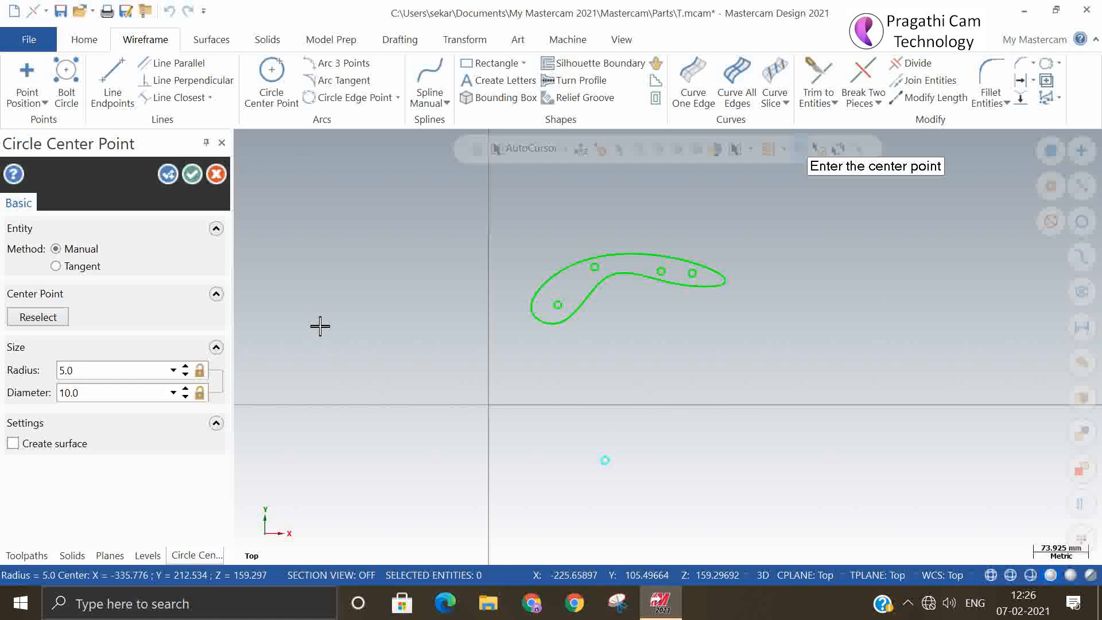
key("Return")
left_click(604, 463)
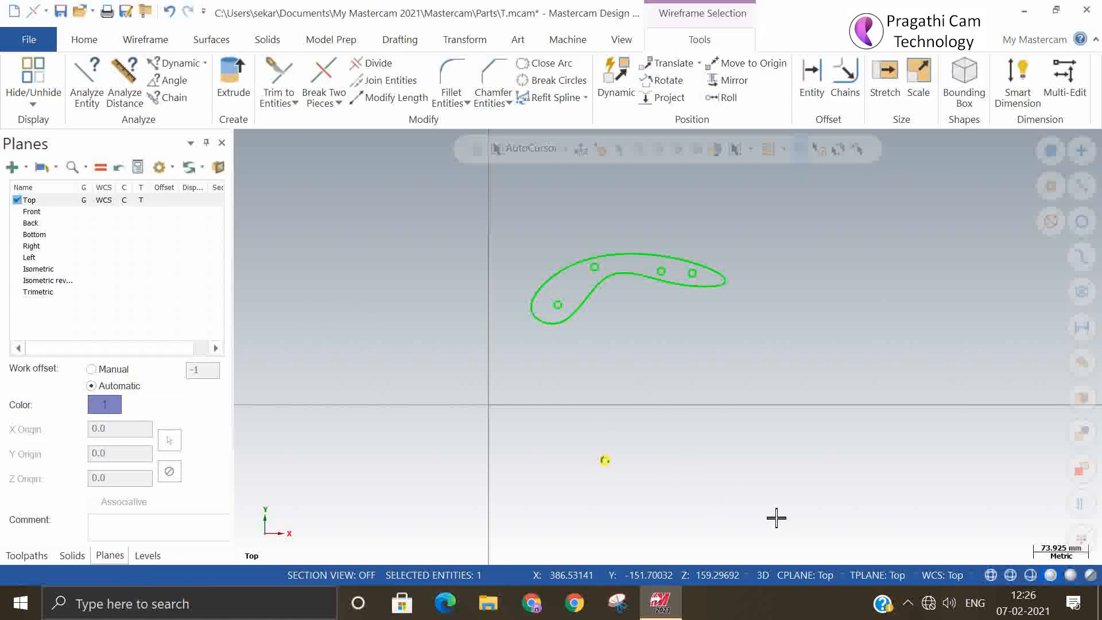
key("Delete")
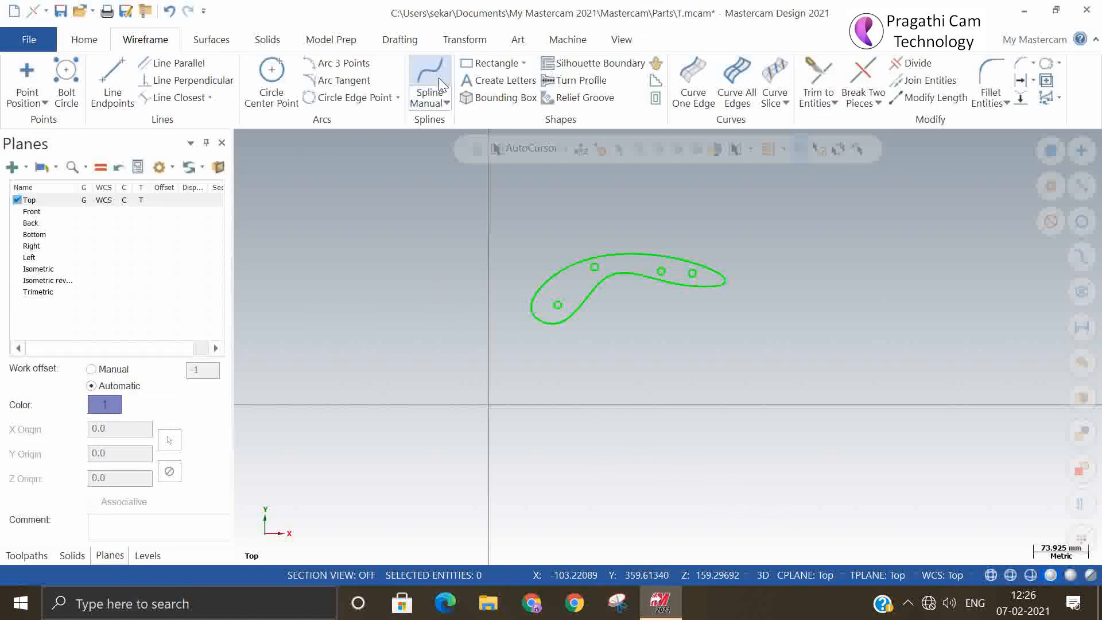
- Draw a rectangle about 138 mm wide and 75 mm high just below the X axis, under the boomerang-like part
left_click(470, 61)
left_click(559, 473)
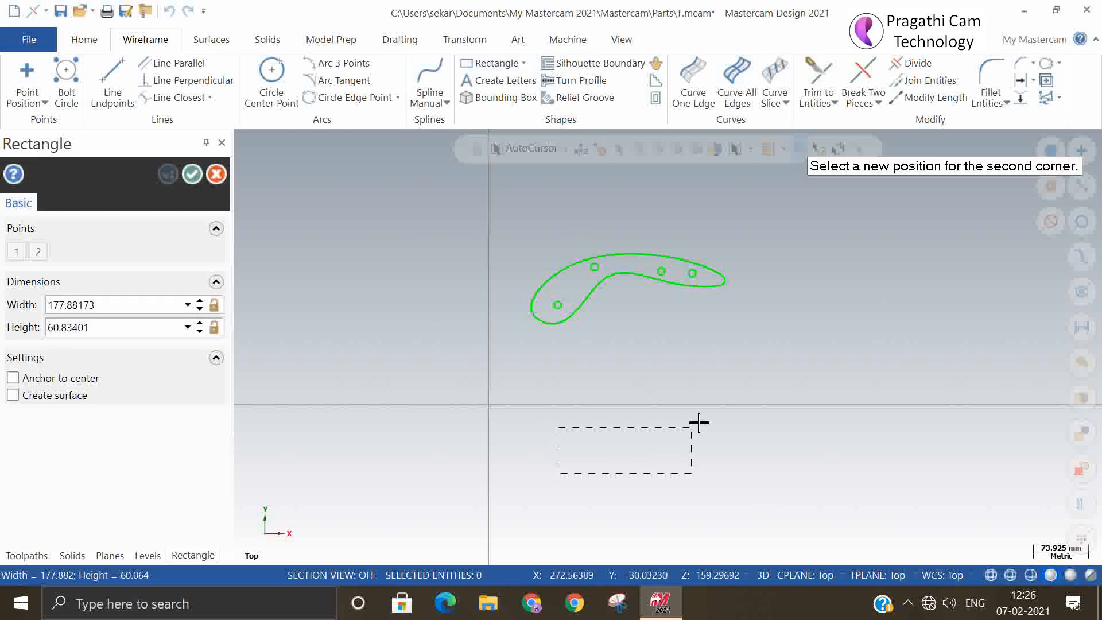
left_click(661, 418)
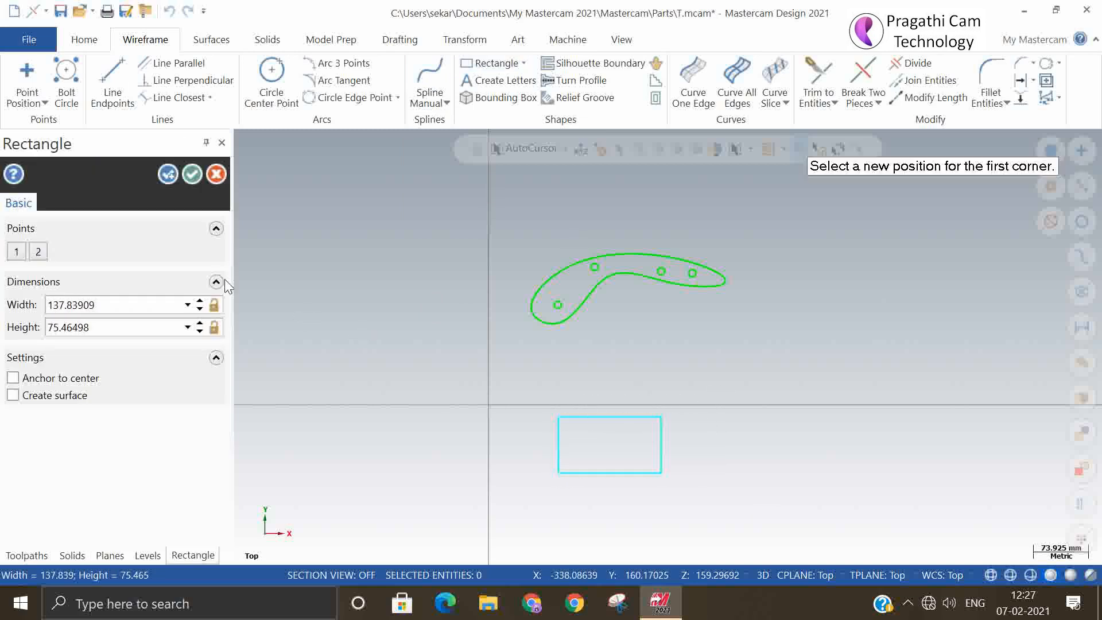
left_click(192, 174)
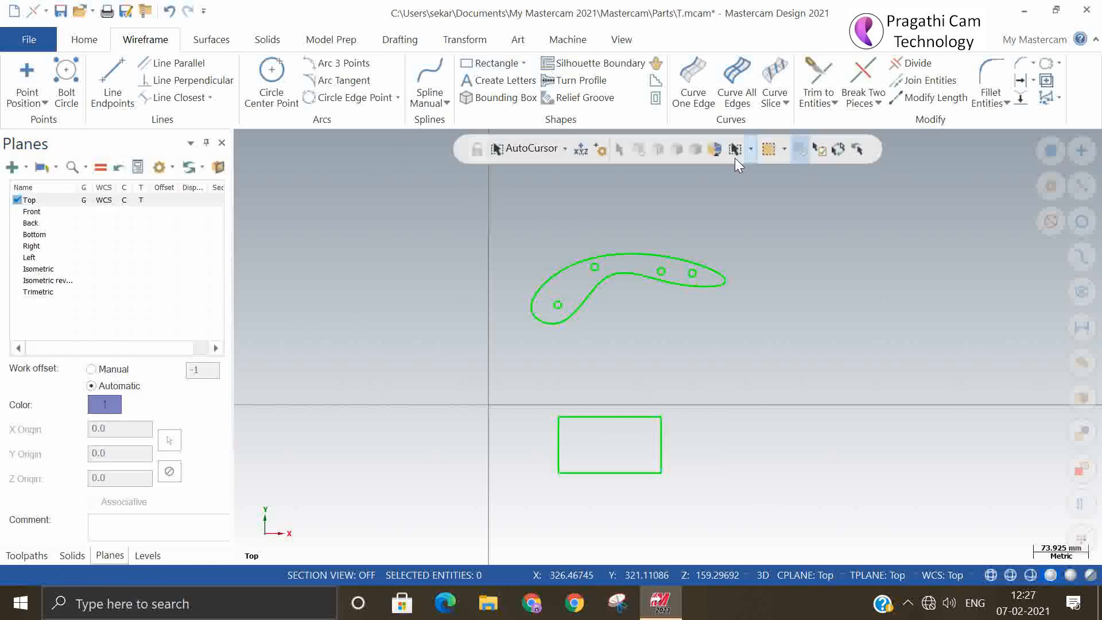
- Fillet the rectangle's upper-right and lower-left corners with a 15 mm radius, trimming the entities
left_click(988, 68)
left_click(662, 439)
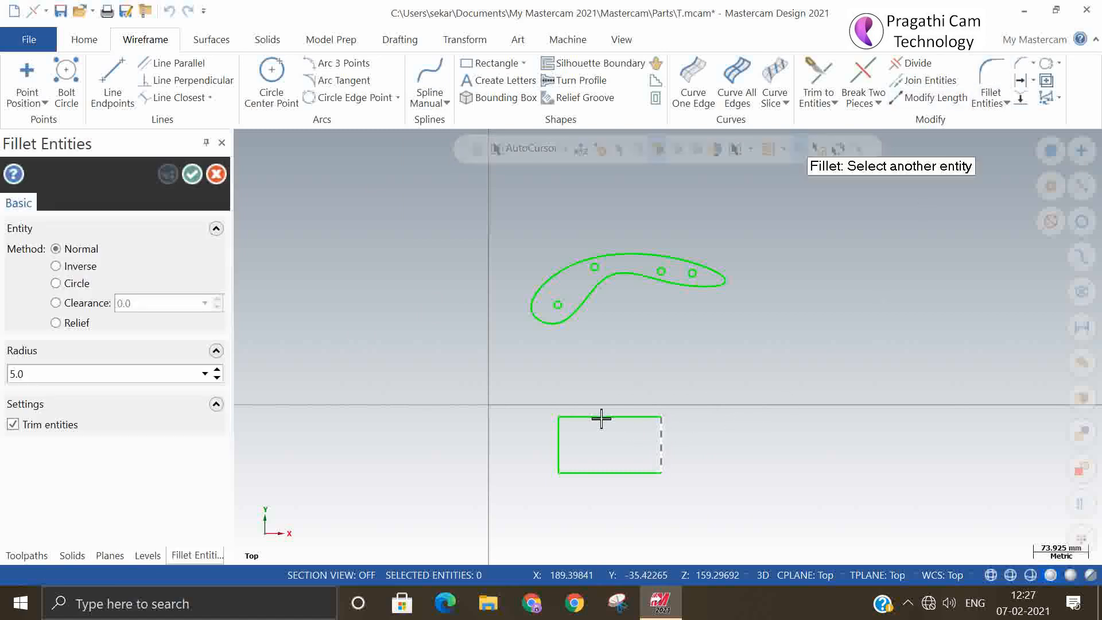
left_click(600, 418)
left_click(58, 373)
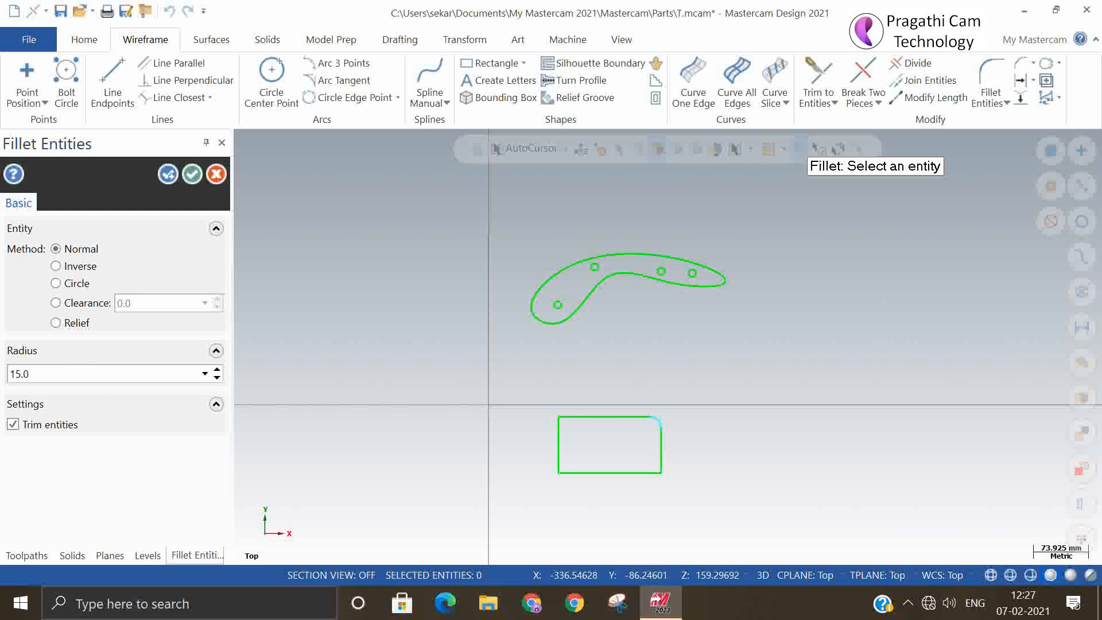
left_click(168, 174)
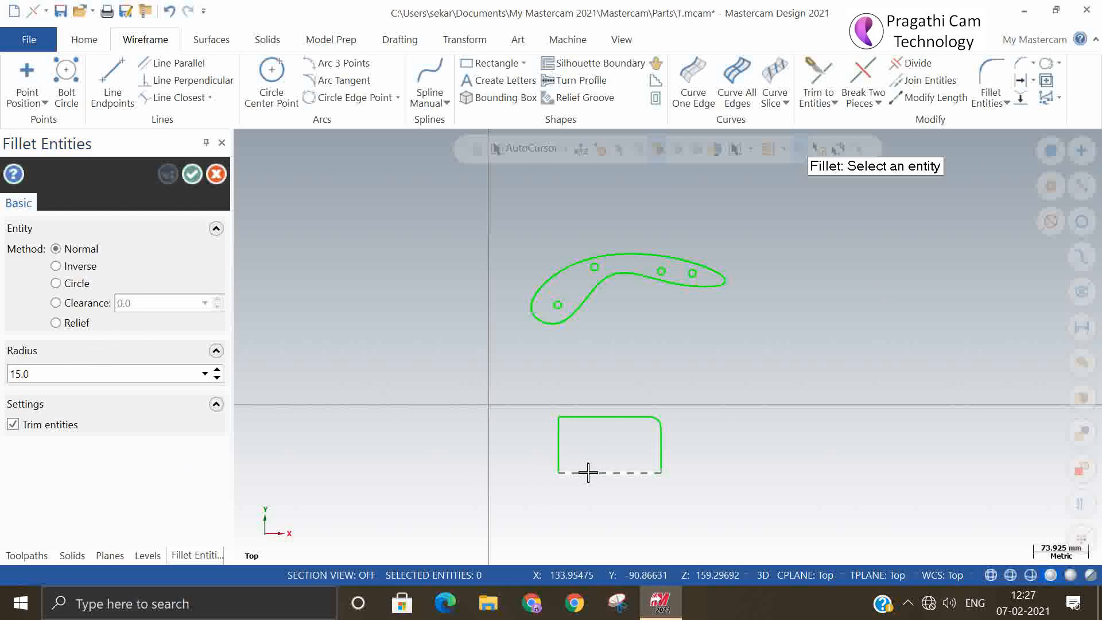
left_click(589, 472)
left_click(557, 446)
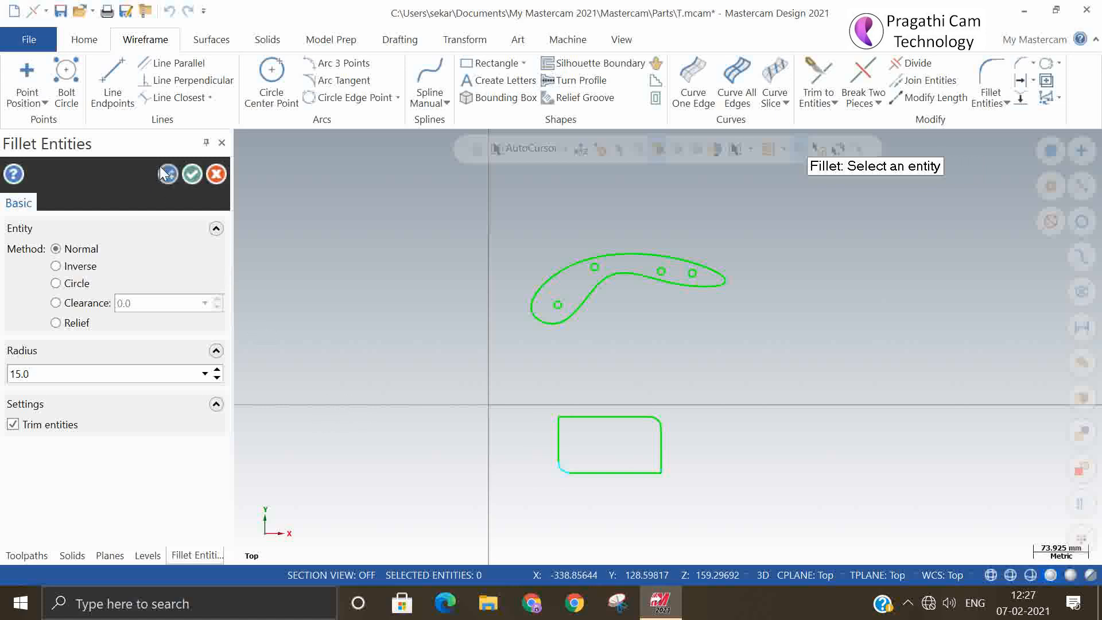
left_click(194, 174)
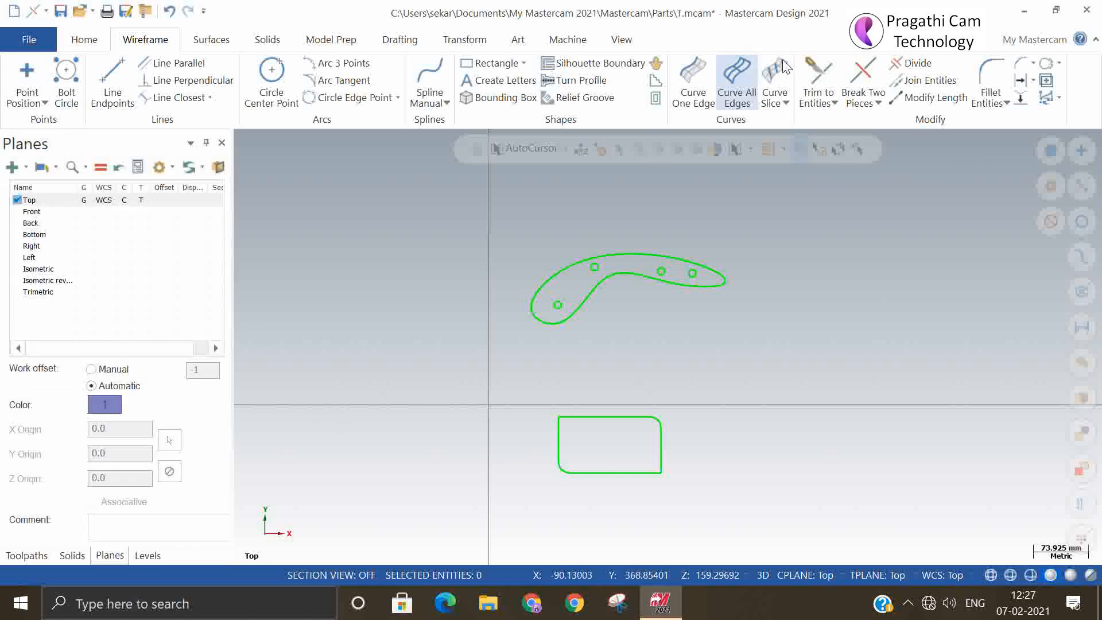
- Draw two circles inside the rectangle, about 20 mm radius near its upper-left corner and about 17 mm radius near its lower-right corner
left_click(272, 80)
left_click(578, 440)
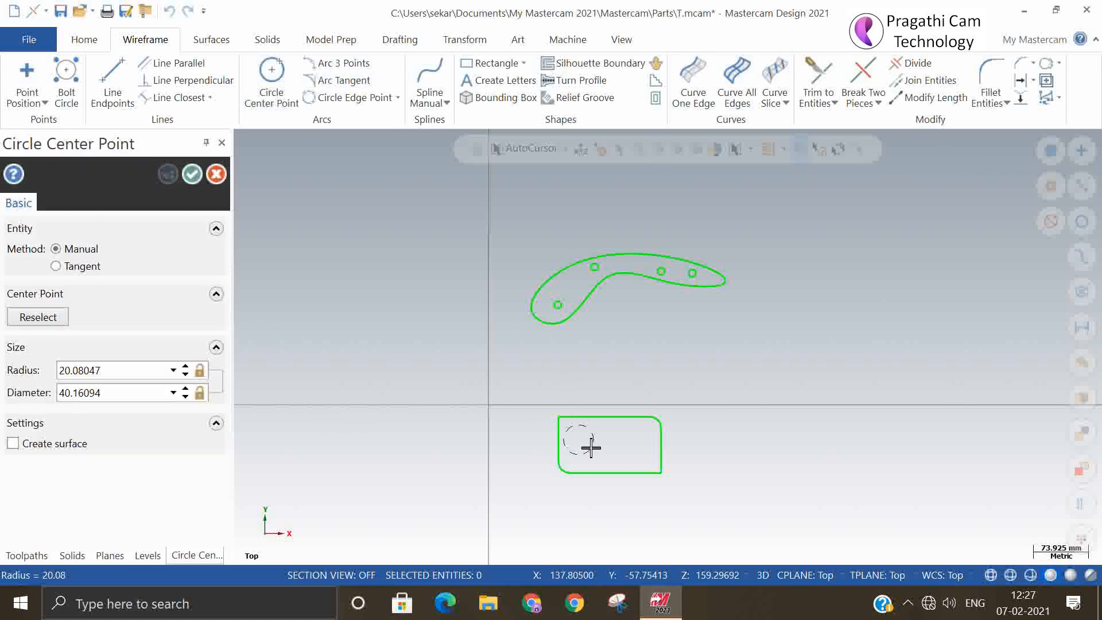
left_click(590, 448)
left_click(645, 457)
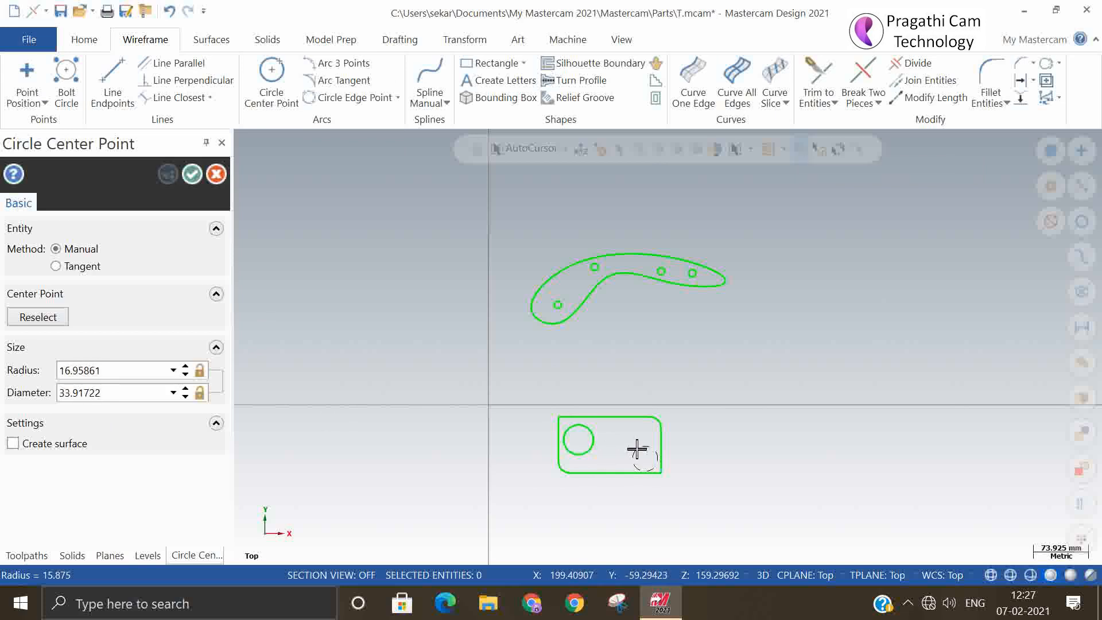
left_click(635, 448)
left_click(193, 174)
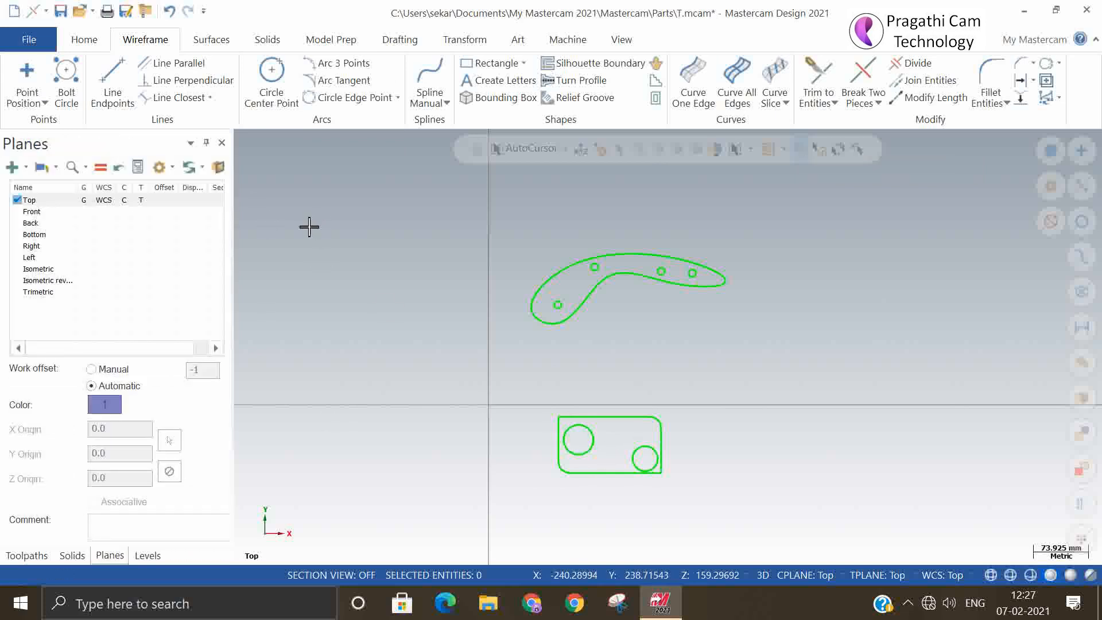
- Draw a large circle of about 74 mm radius beside the boomerang-like part, centred above the X axis
left_click(259, 63)
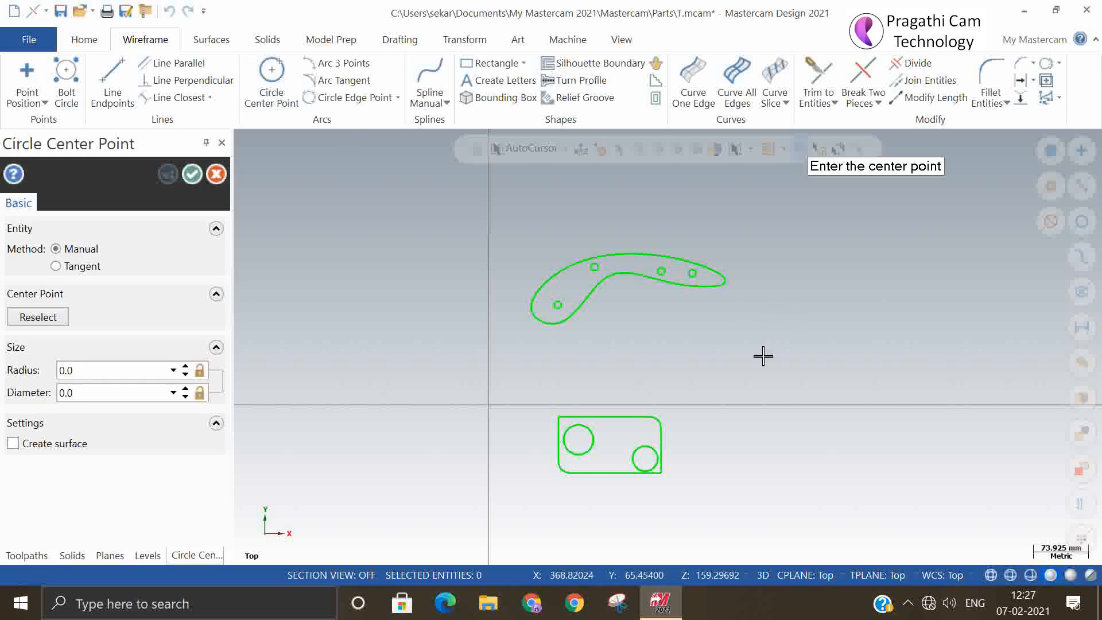
left_click(763, 355)
left_click(815, 337)
- Draw four circles of about 11 to 20 mm radius spread around the inside of the large circle
left_click(750, 325)
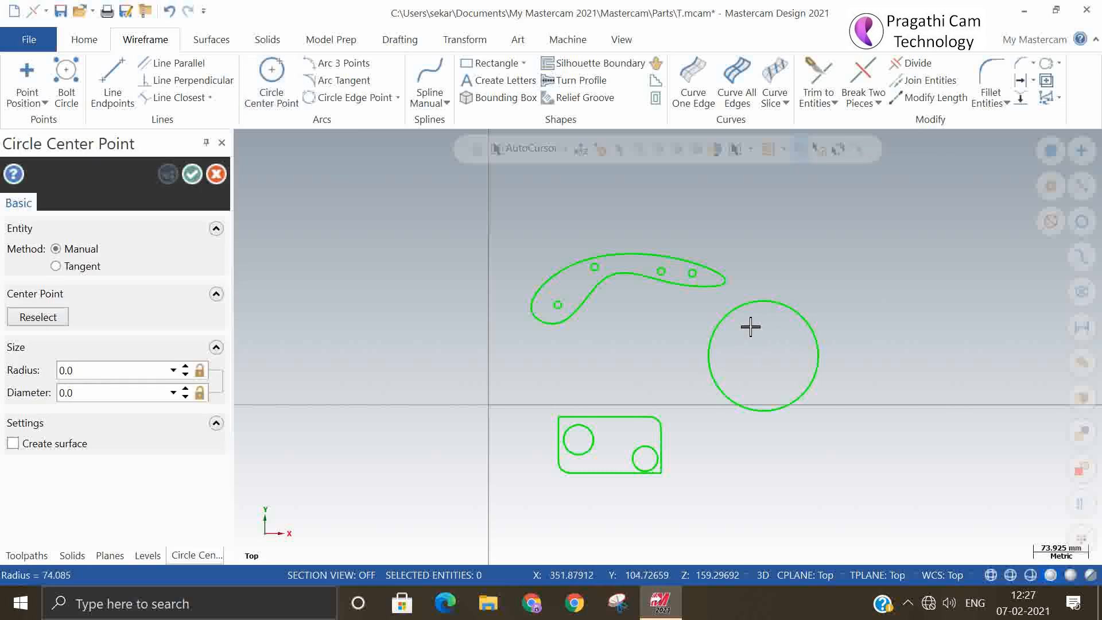
left_click(758, 321)
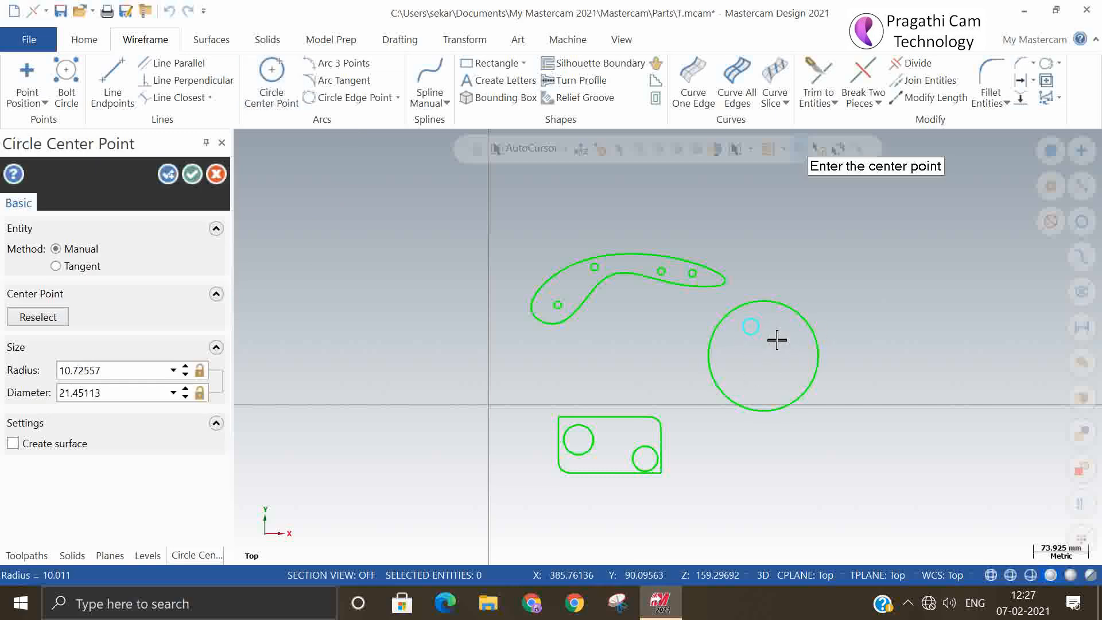
left_click(770, 394)
left_click(772, 383)
left_click(794, 359)
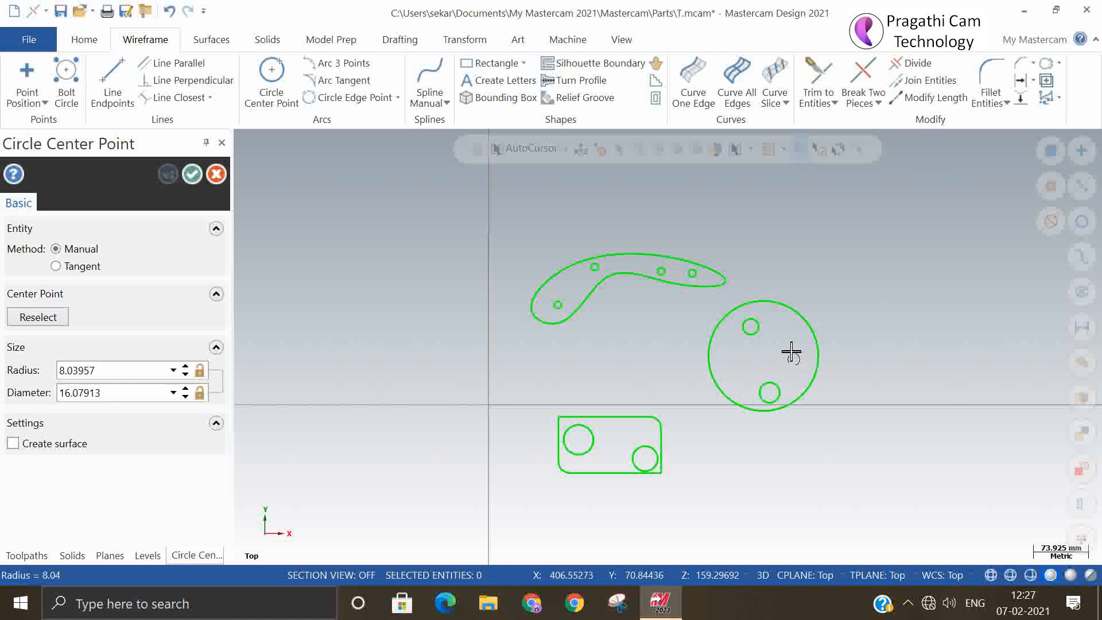
left_click(789, 347)
left_click(744, 368)
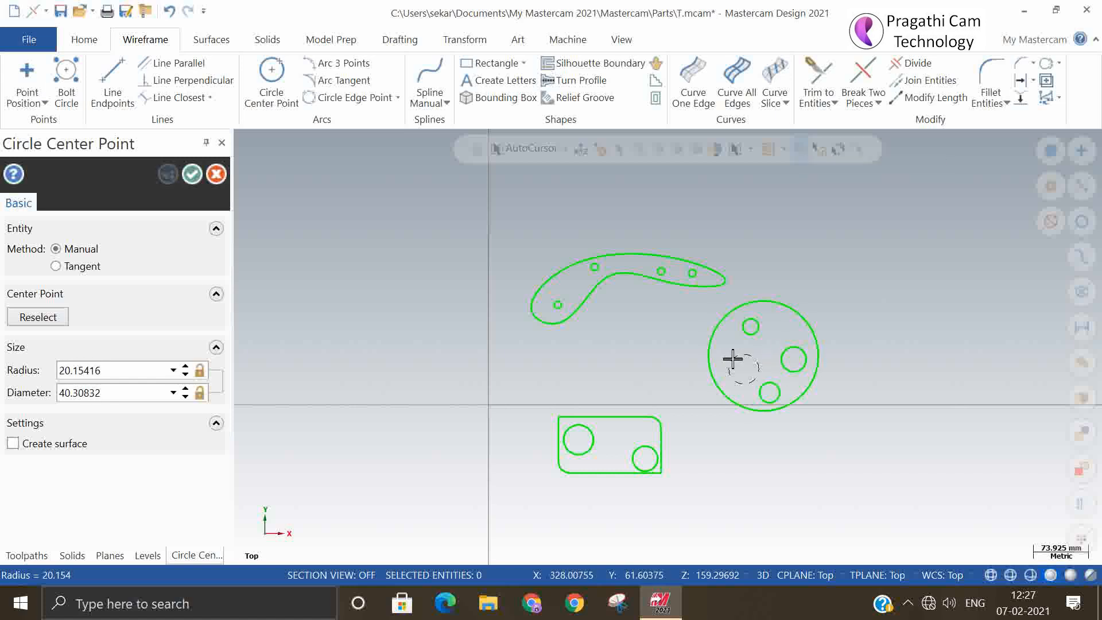
left_click(733, 360)
left_click(192, 174)
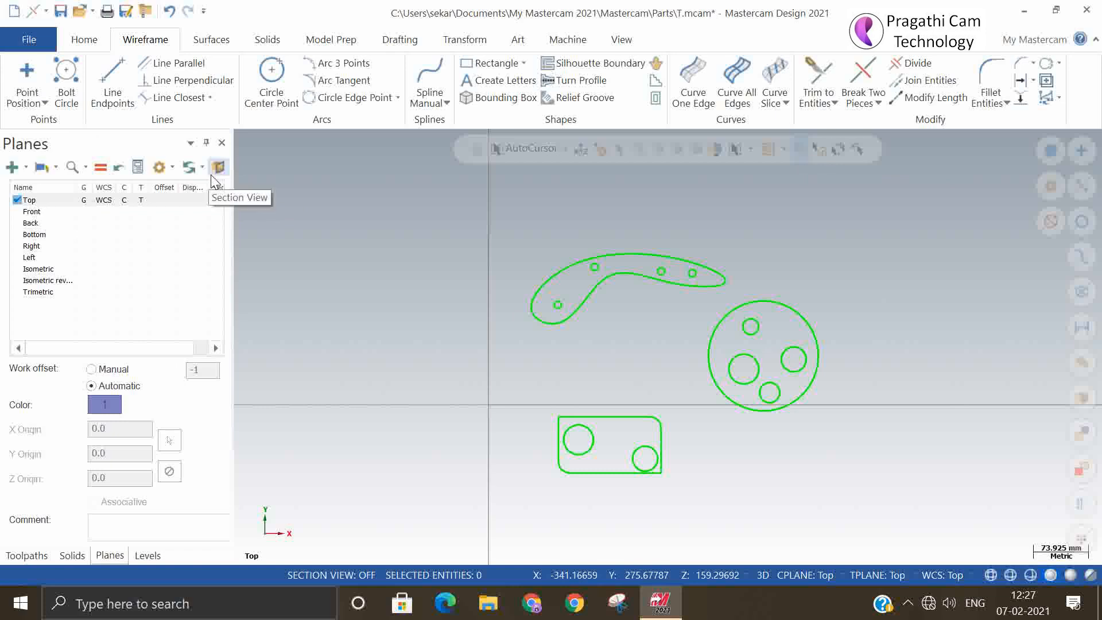
- Draw a second closed, curved outline crossing the Y axis above the rectangle with a manual spline, ending at its start point
left_click(430, 74)
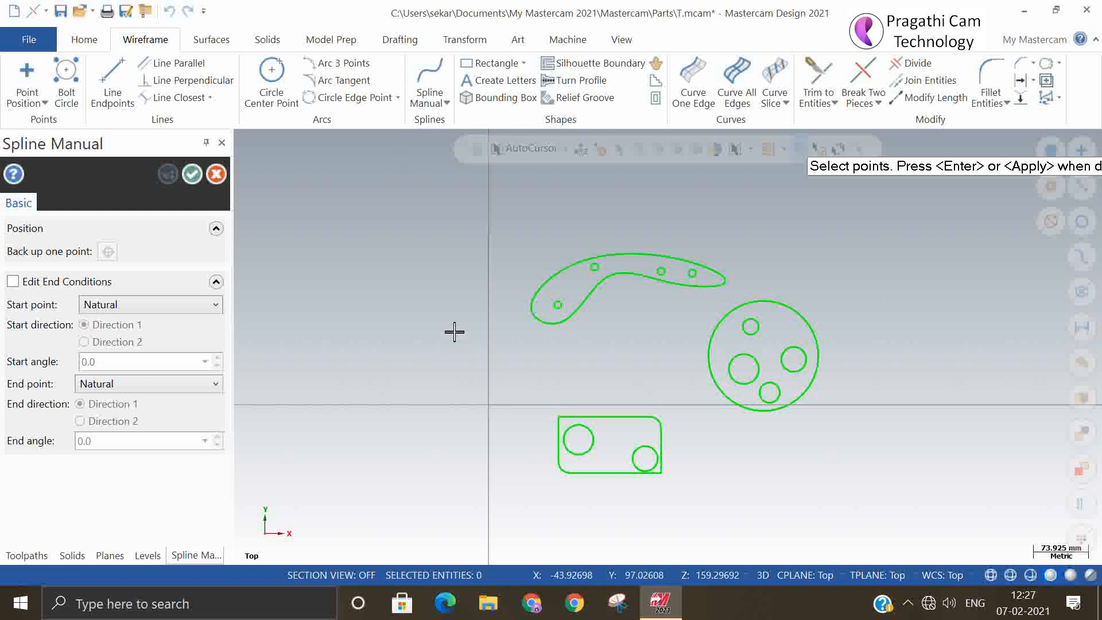
left_click(423, 340)
left_click(473, 380)
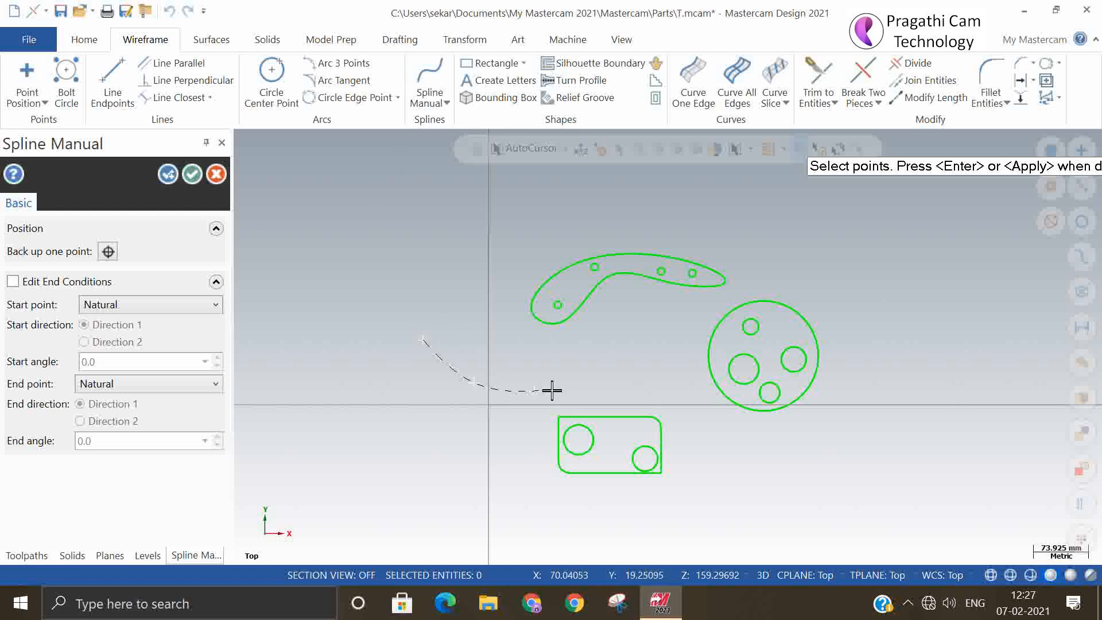
left_click(566, 374)
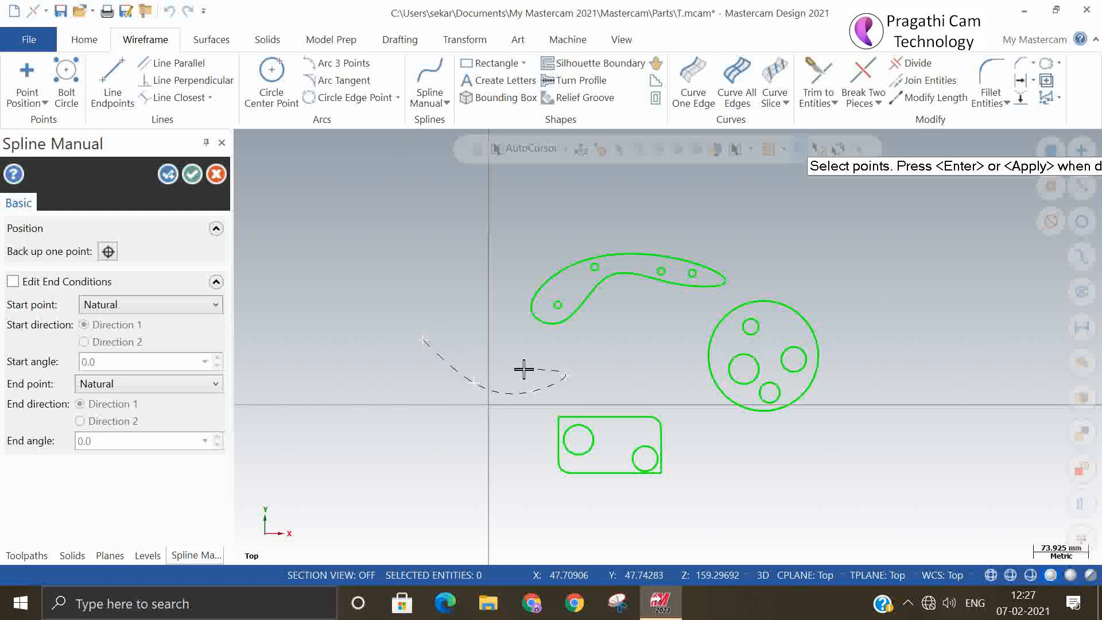
left_click(524, 369)
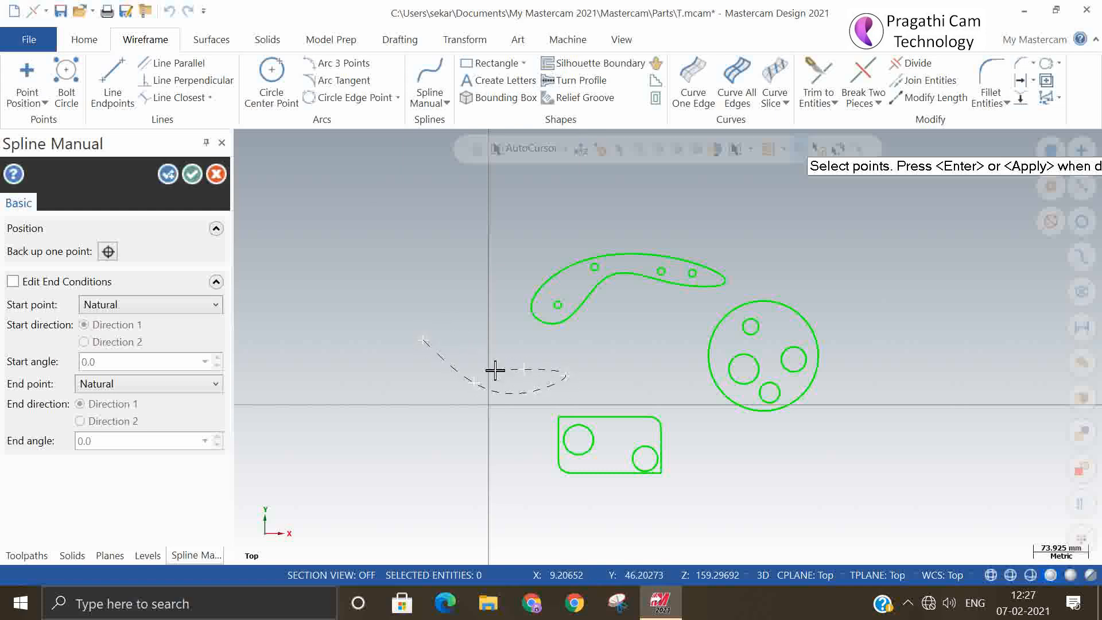
left_click(425, 337)
key("Return")
left_click(194, 178)
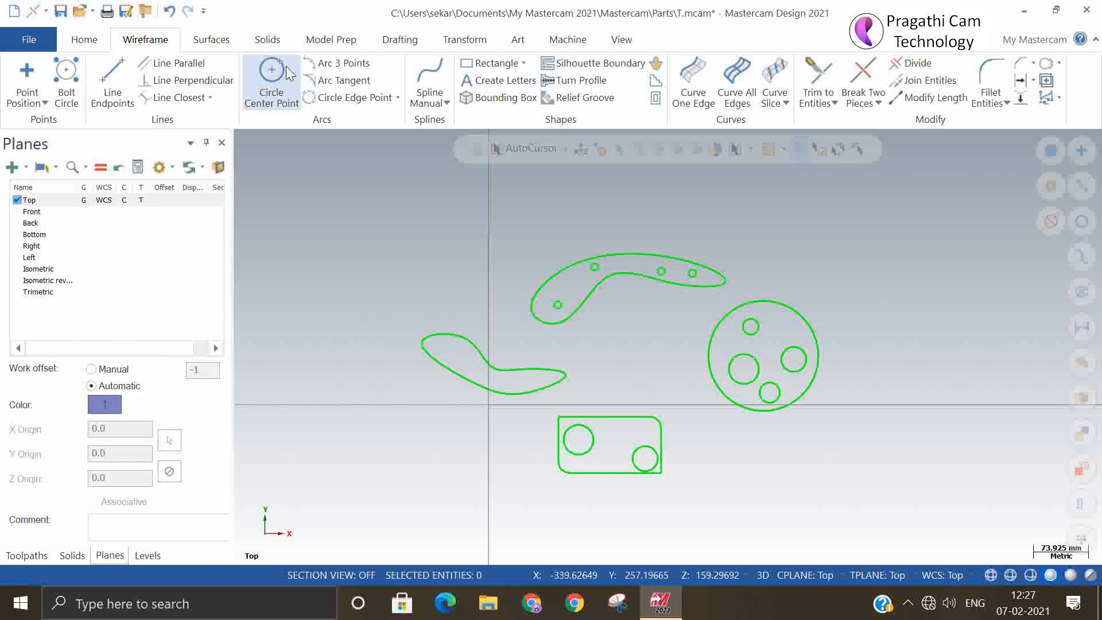
- Place two circles of 5 mm locked radius inside the second closed spline, one near each end
left_click(274, 66)
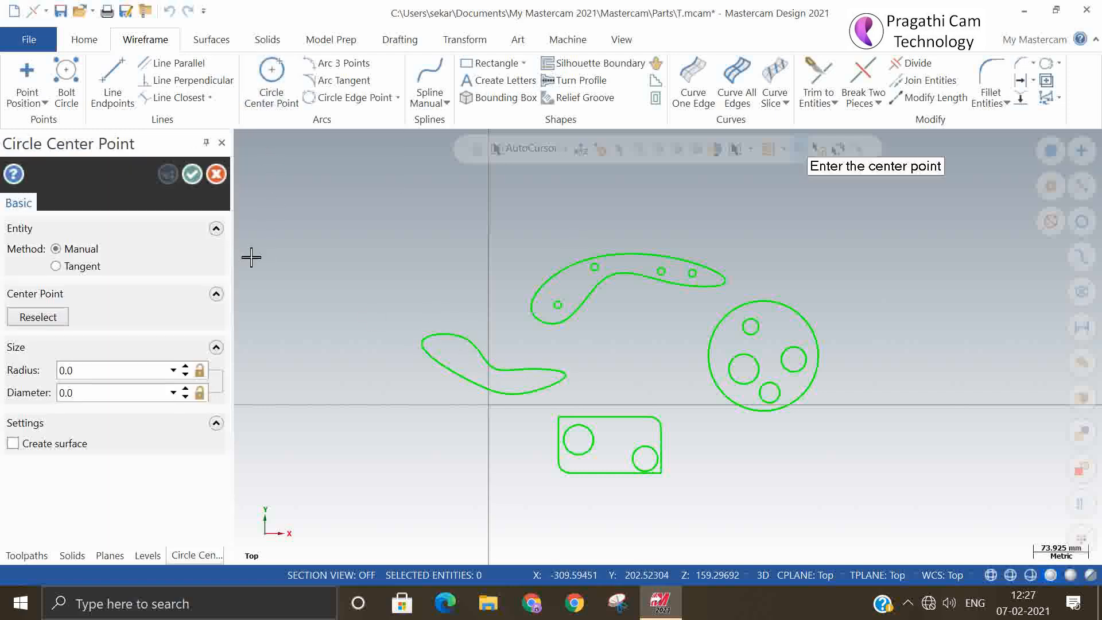
left_click(128, 369)
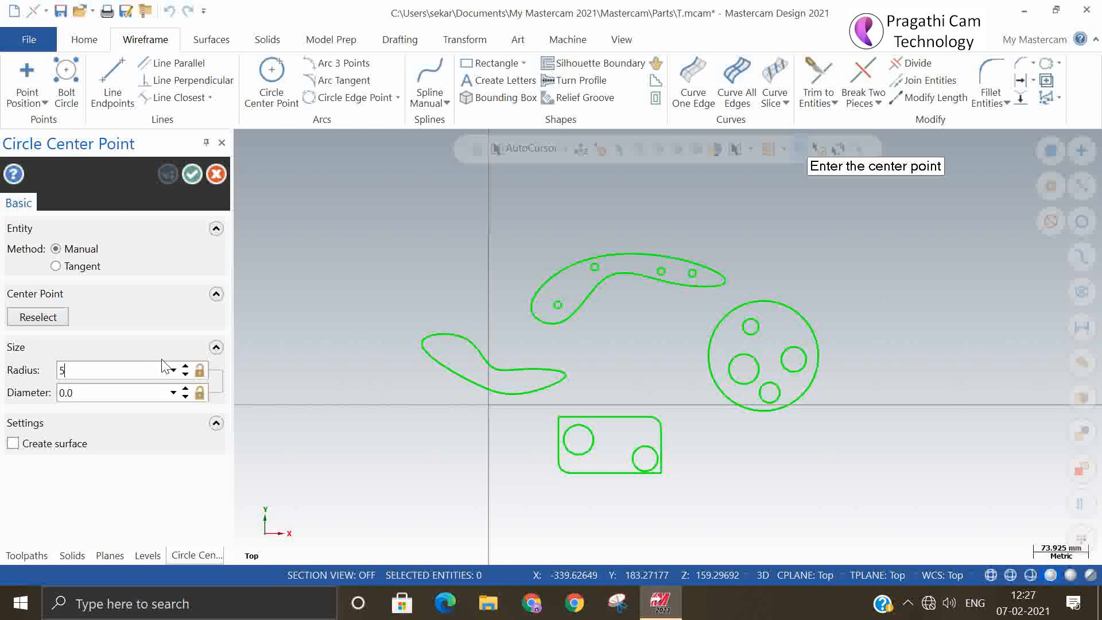
left_click(199, 370)
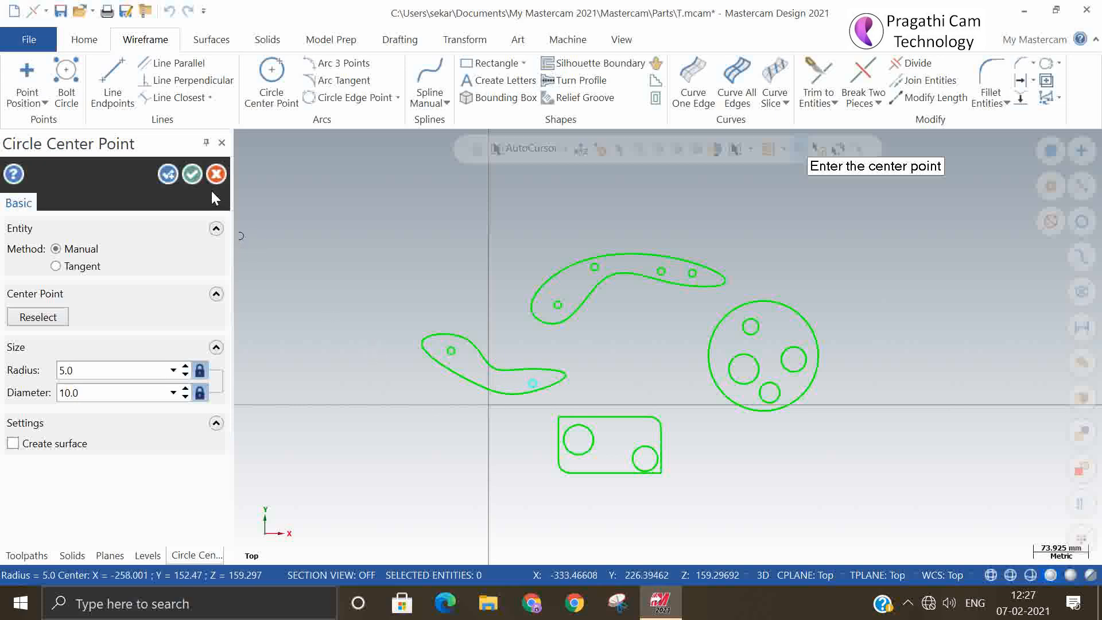
left_click(193, 172)
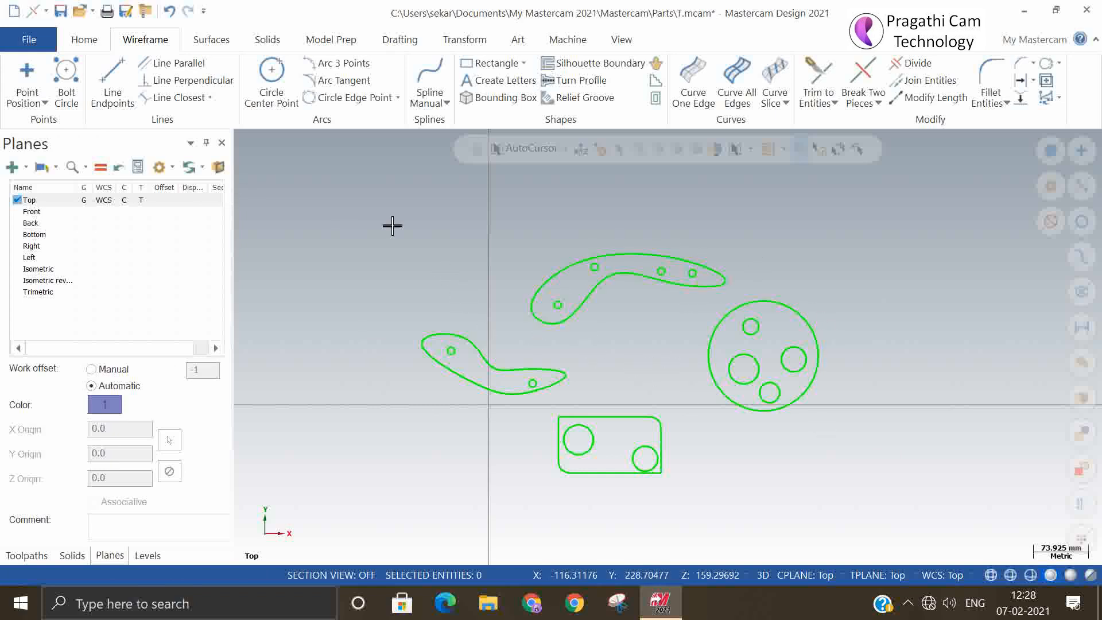
- Move the boomerang-like spline and its four circles to level 100 with the level name part1
left_click_drag(347, 198, 601, 379)
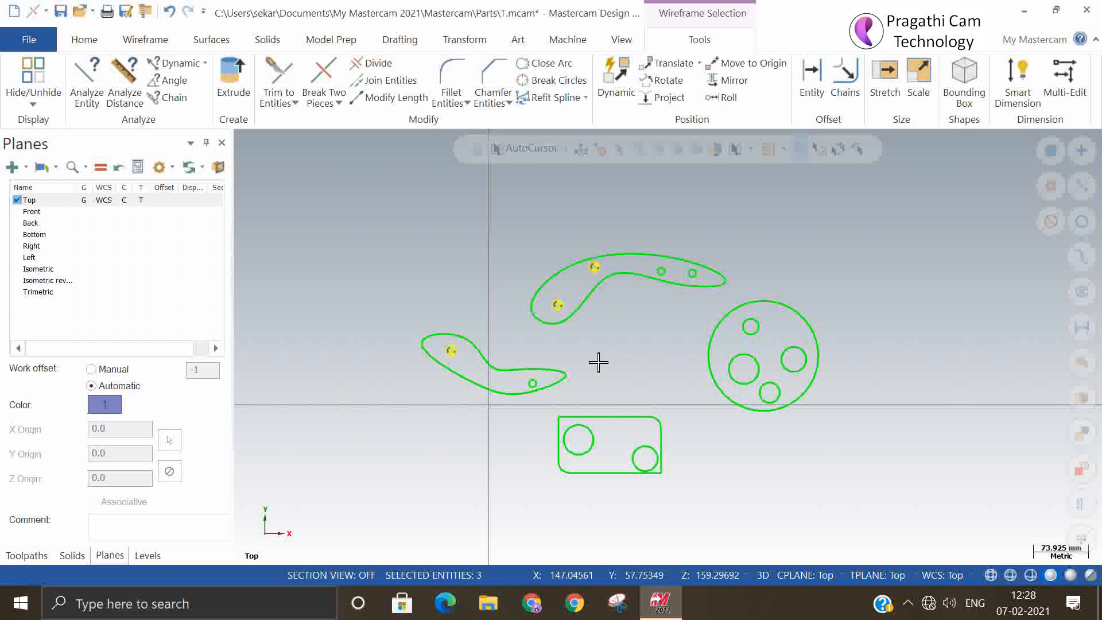
key("Escape")
left_click_drag(503, 195, 738, 303)
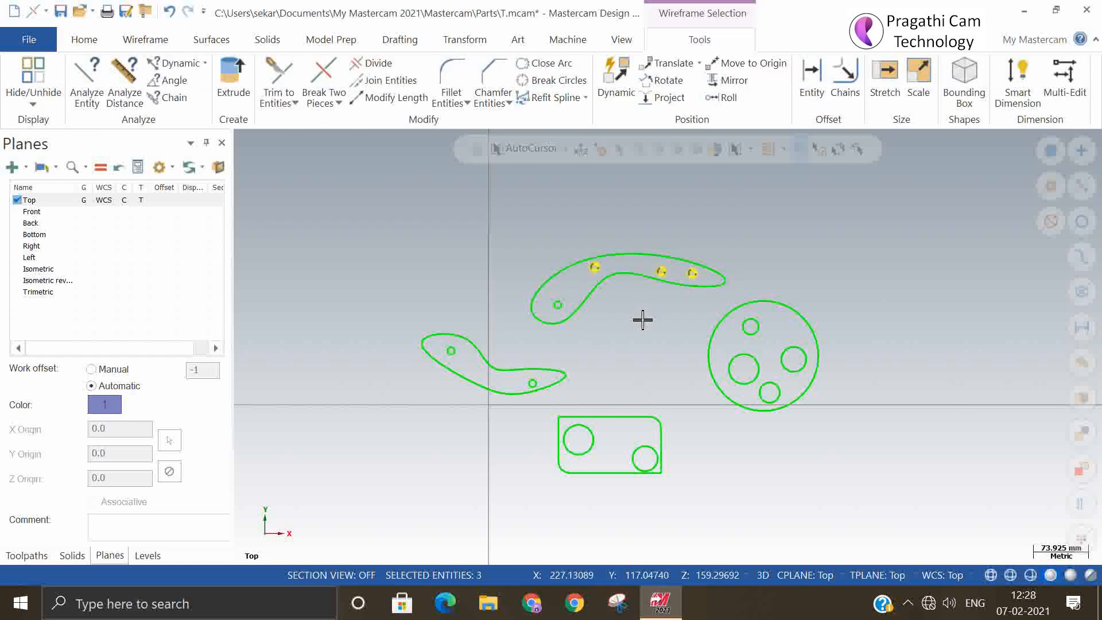
left_click(592, 301)
left_click(562, 304)
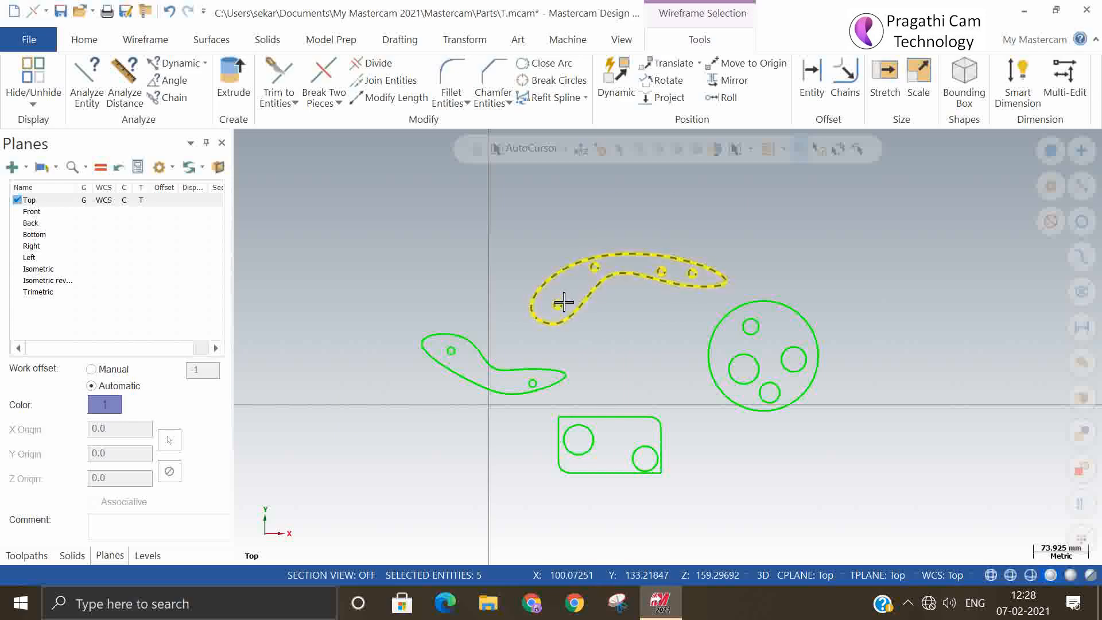
right_click(516, 186)
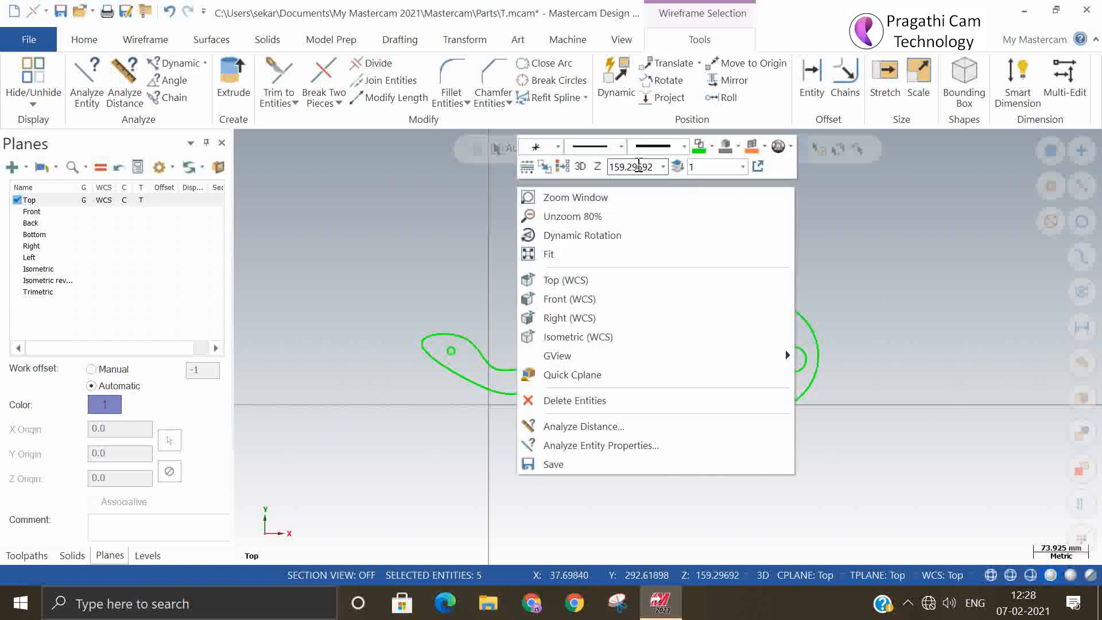
left_click(677, 166)
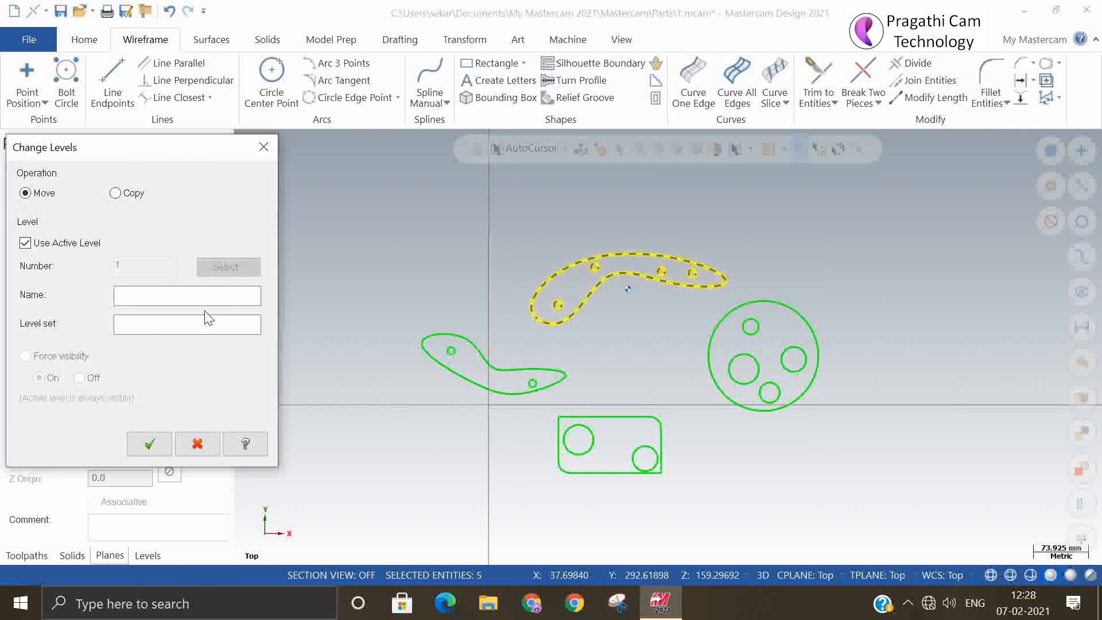
left_click(46, 246)
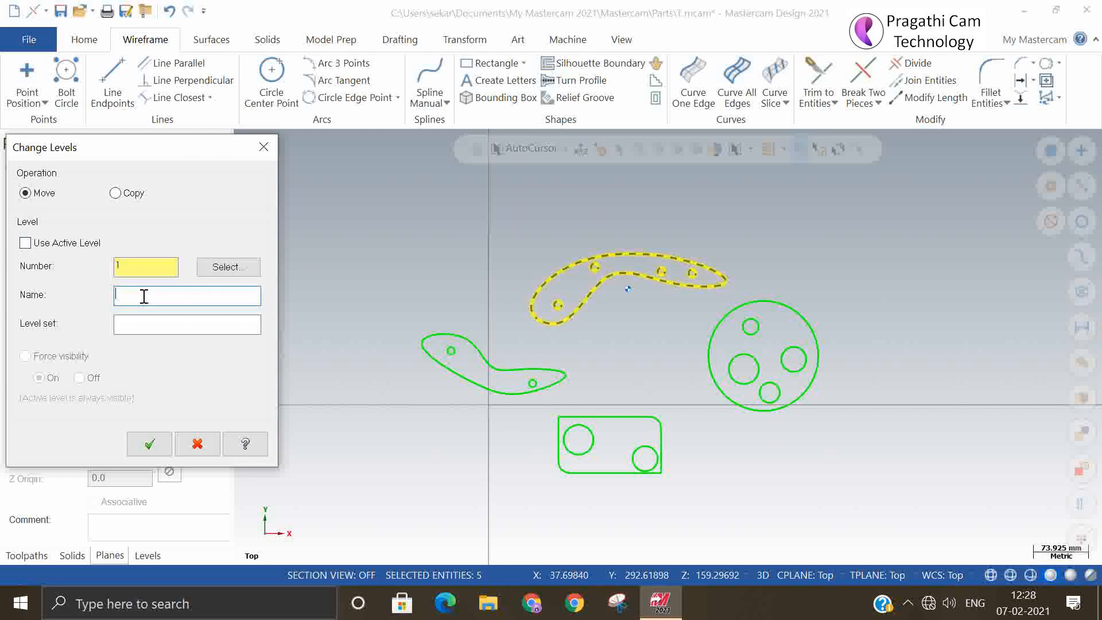
left_click(133, 268)
type("00")
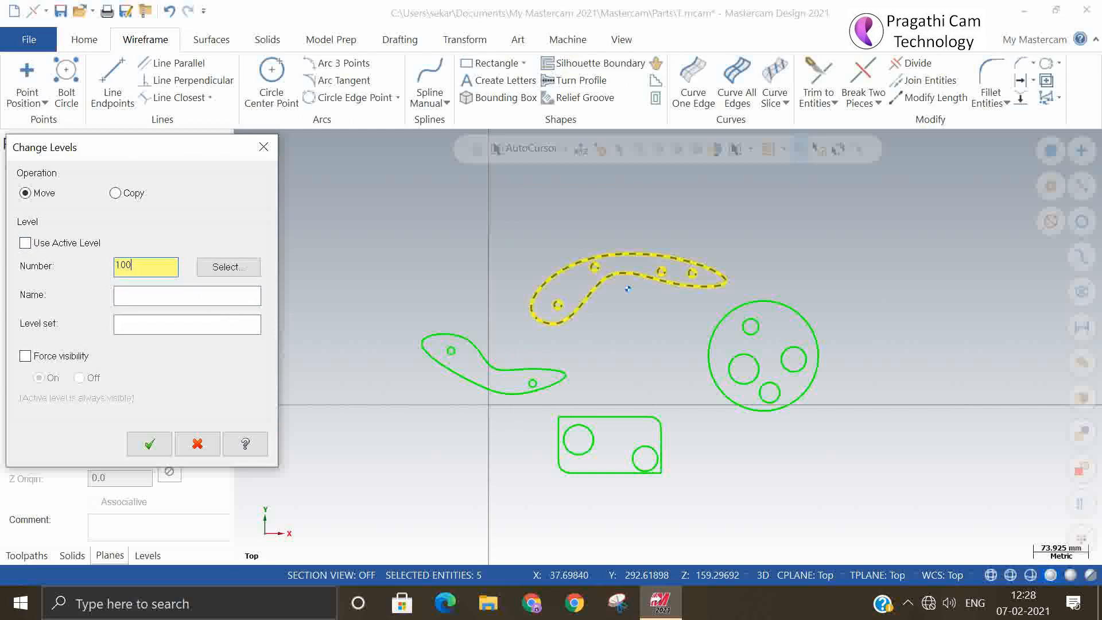
left_click(153, 297)
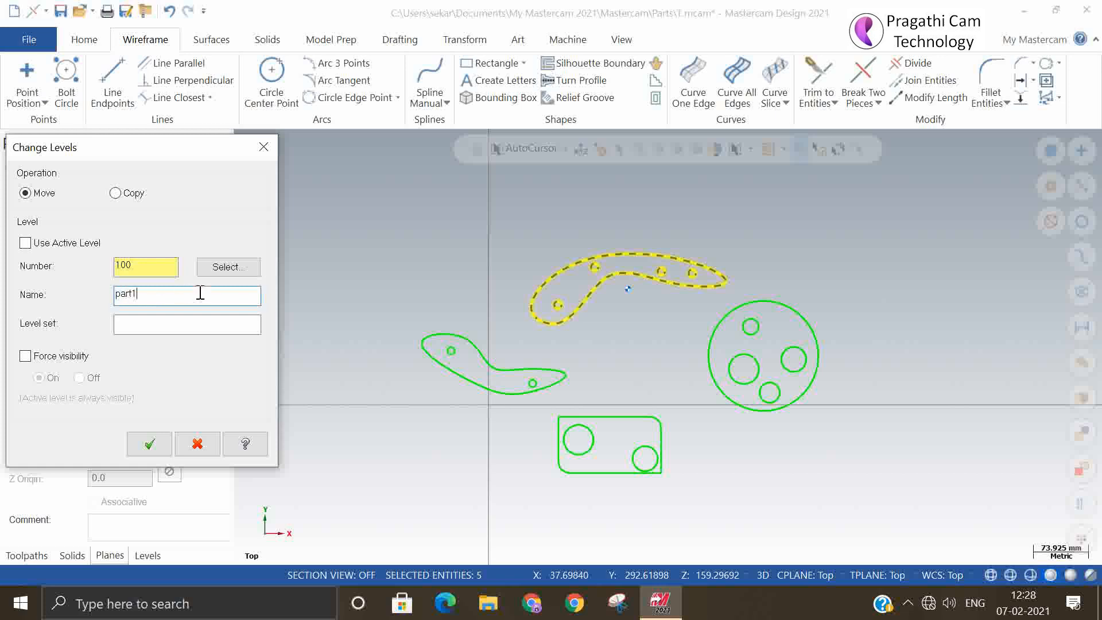
left_click(149, 444)
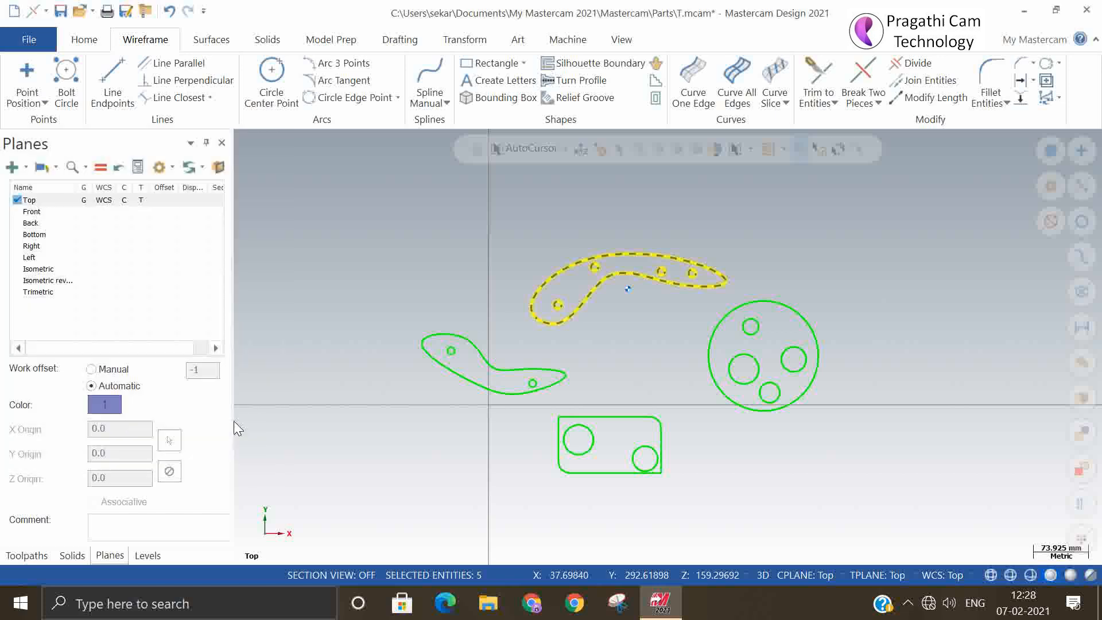
- Clear the selection and hide level 100, part1, in the levels list
left_click(364, 364)
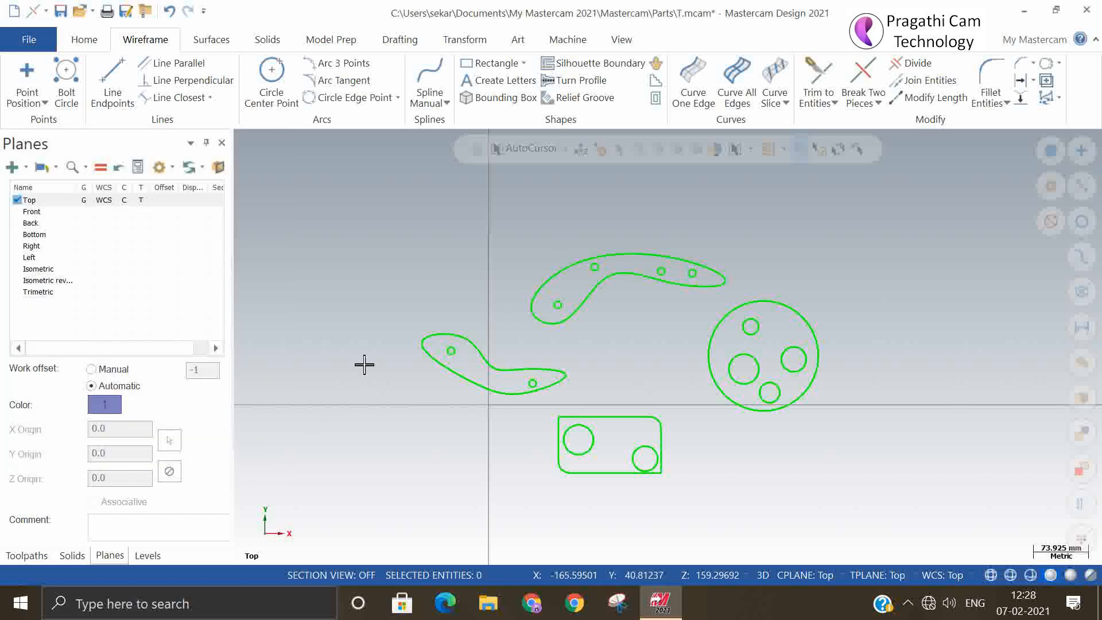
left_click(145, 555)
left_click(56, 199)
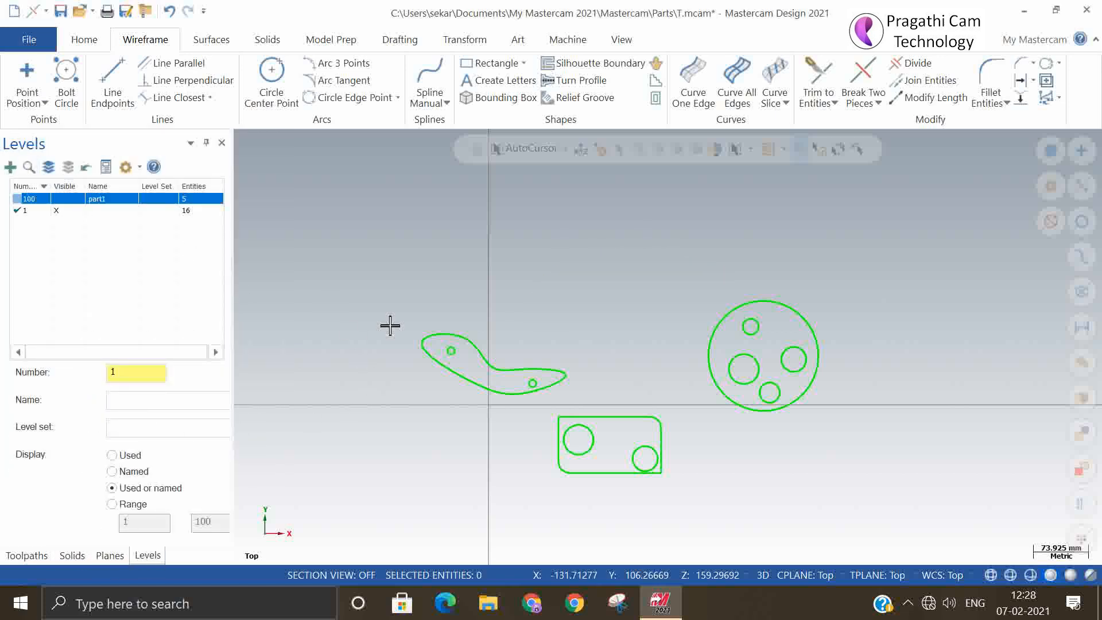
- Move the large circle and its four inner circles to level 200 named part2, and hide that level
left_click_drag(649, 241, 834, 431)
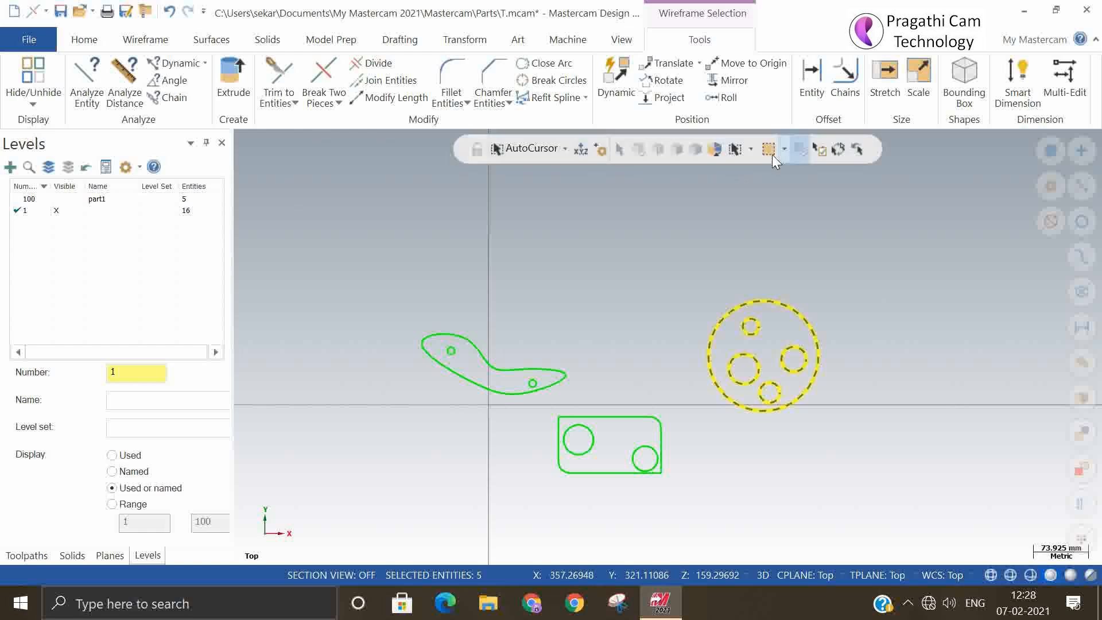
right_click(704, 196)
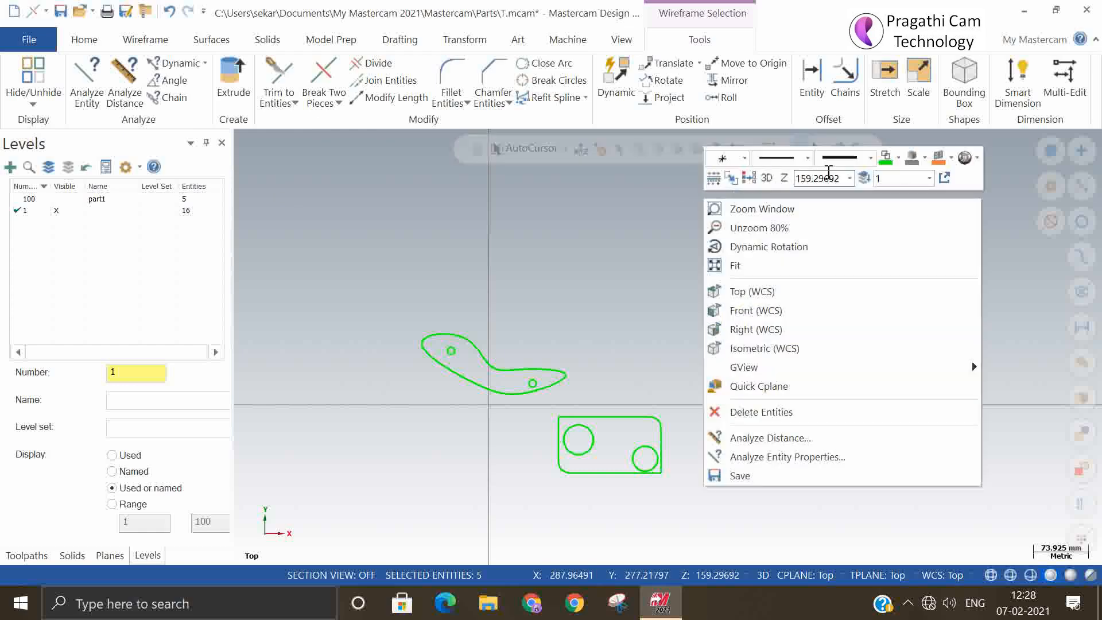
left_click(865, 178)
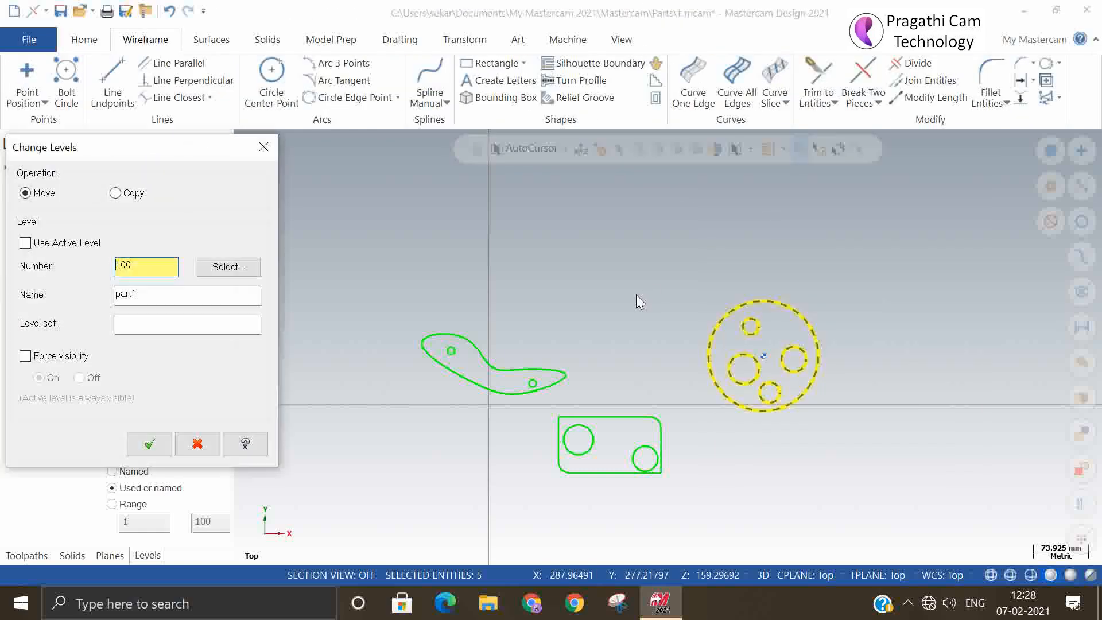
double_click(134, 267)
type("20")
double_click(142, 297)
key("BackSpace")
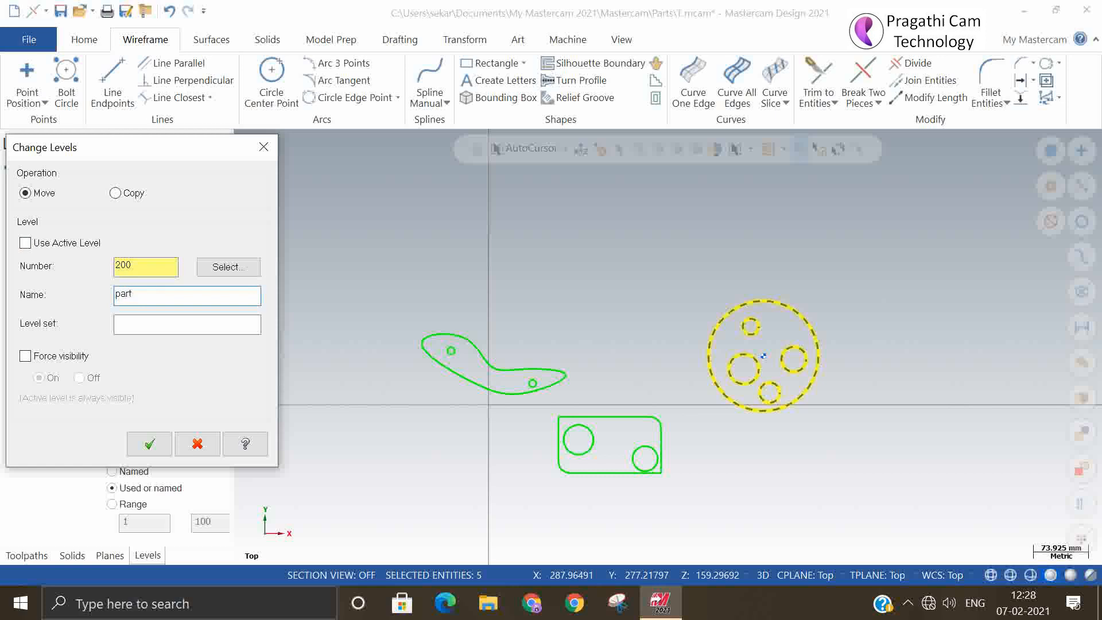
left_click(150, 443)
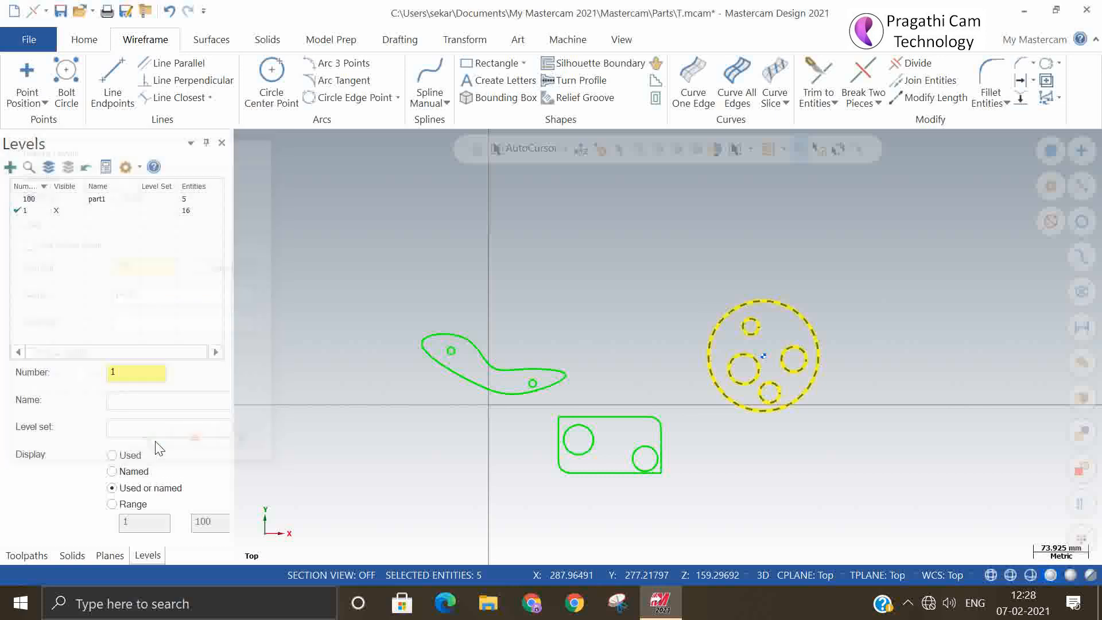
left_click(57, 199)
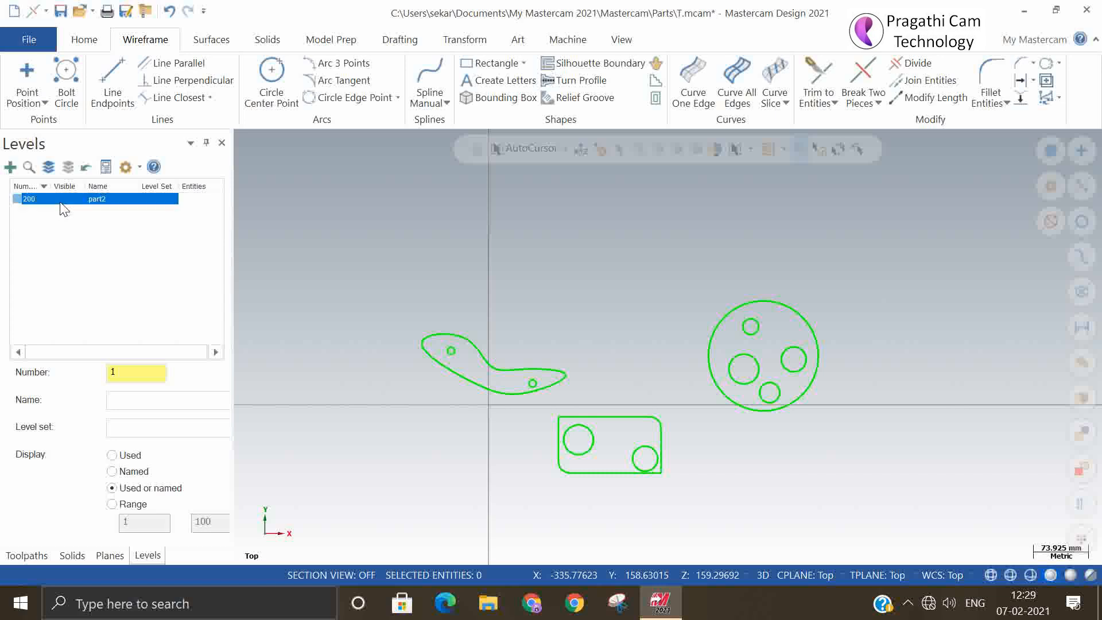
- Move the remaining closed spline and its two small circles to level 300 named part3, and hide that level
left_click_drag(342, 273, 584, 407)
right_click(718, 244)
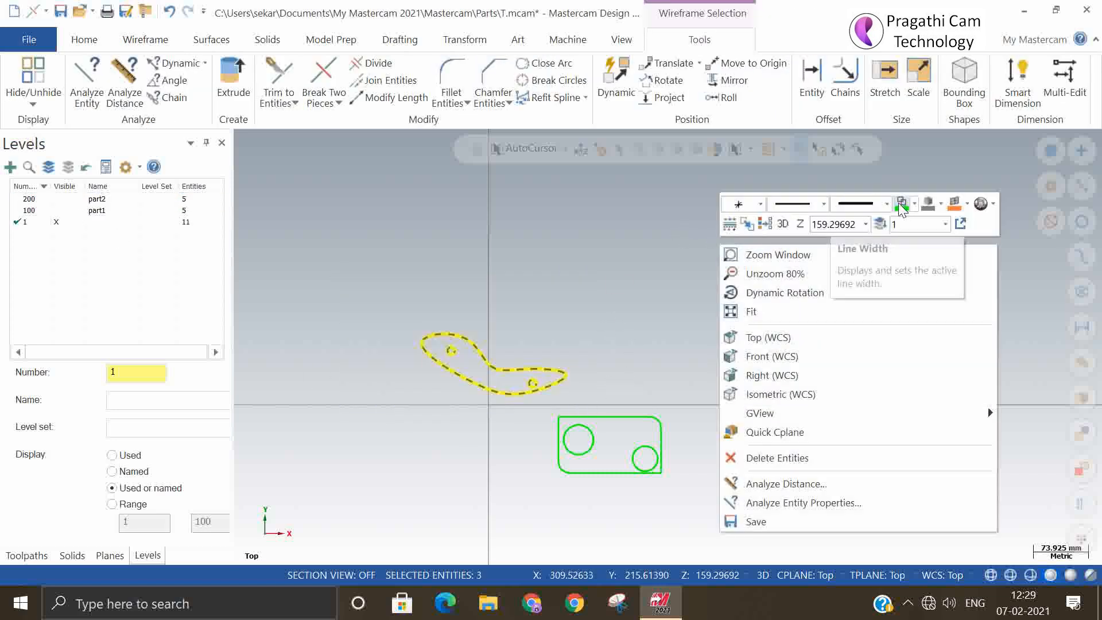
left_click(881, 223)
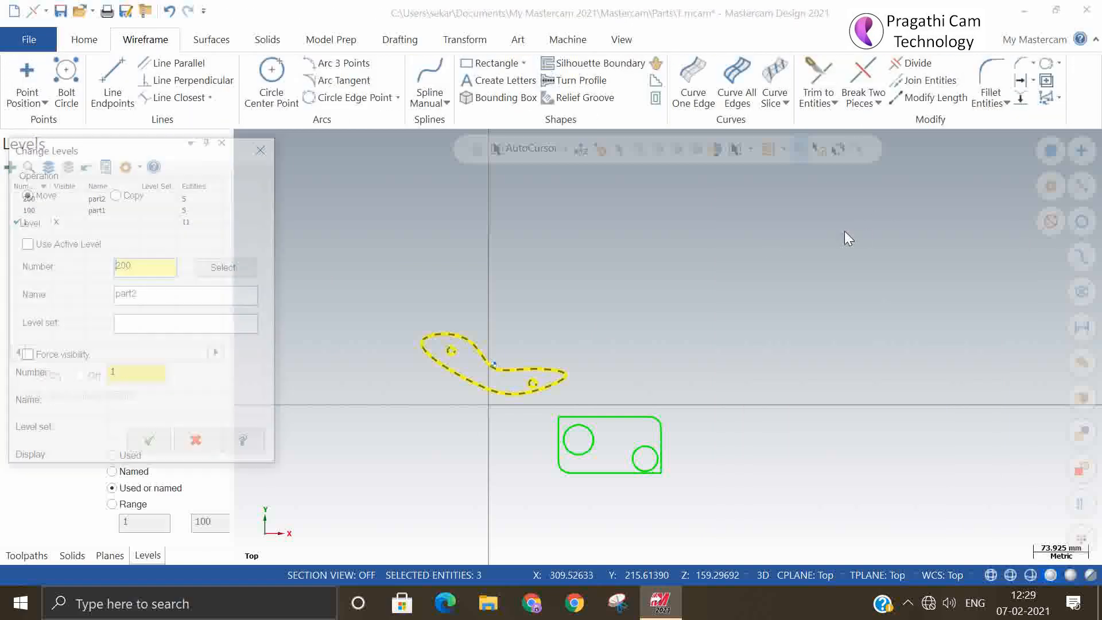
double_click(143, 266)
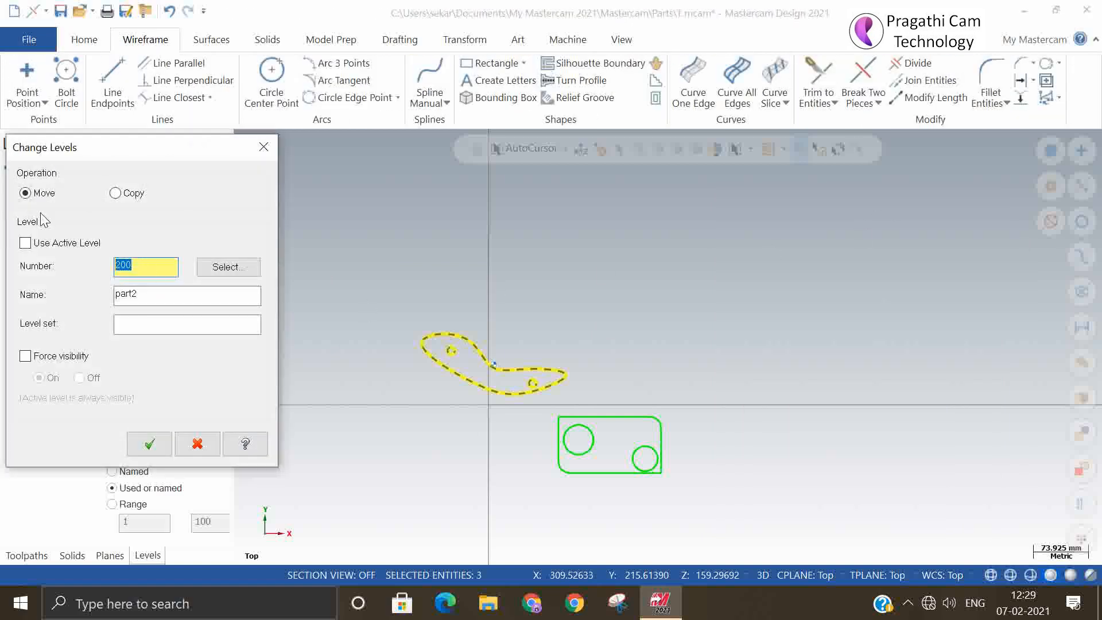
type("3")
double_click(160, 296)
key("BackSpace")
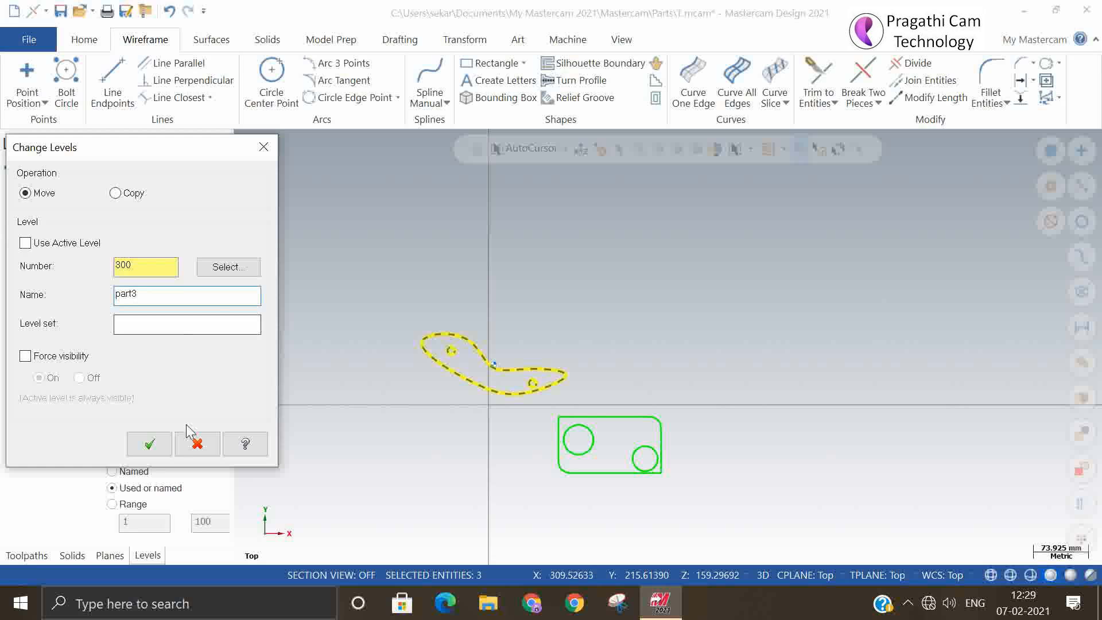
left_click(148, 444)
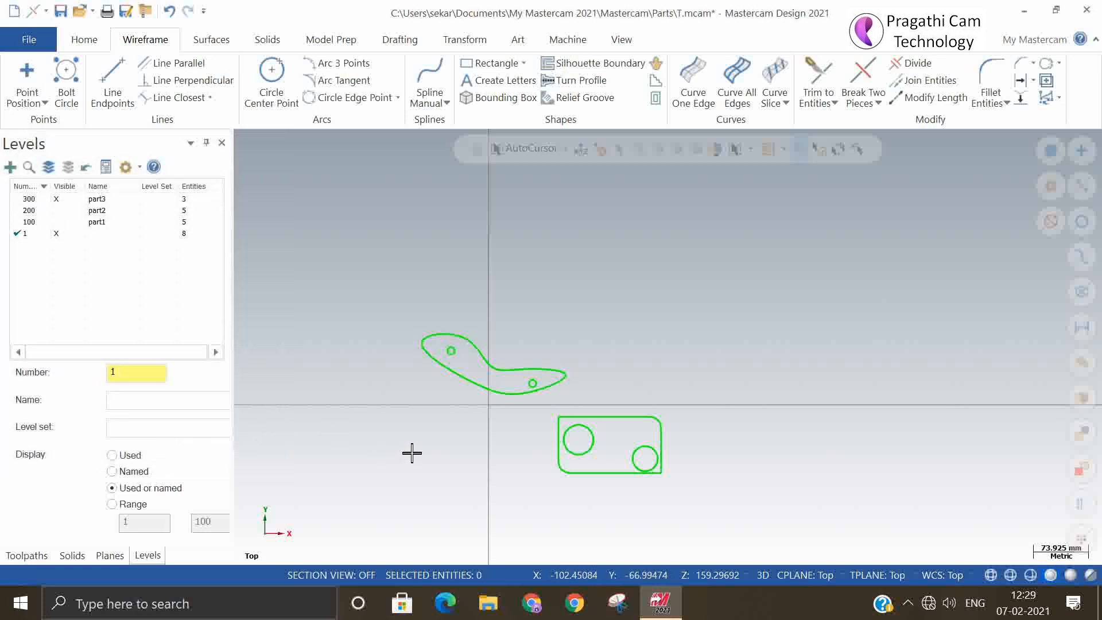
left_click(57, 200)
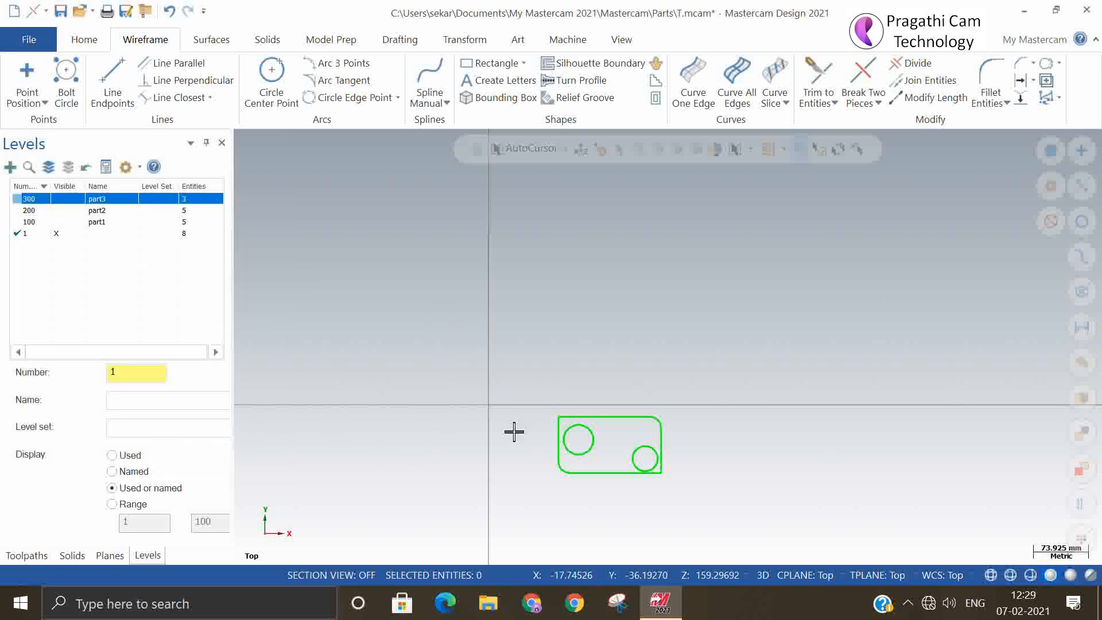
- Move the filleted rectangle and its two circles to level 400 named part4, and hide that level
left_click_drag(524, 392, 725, 510)
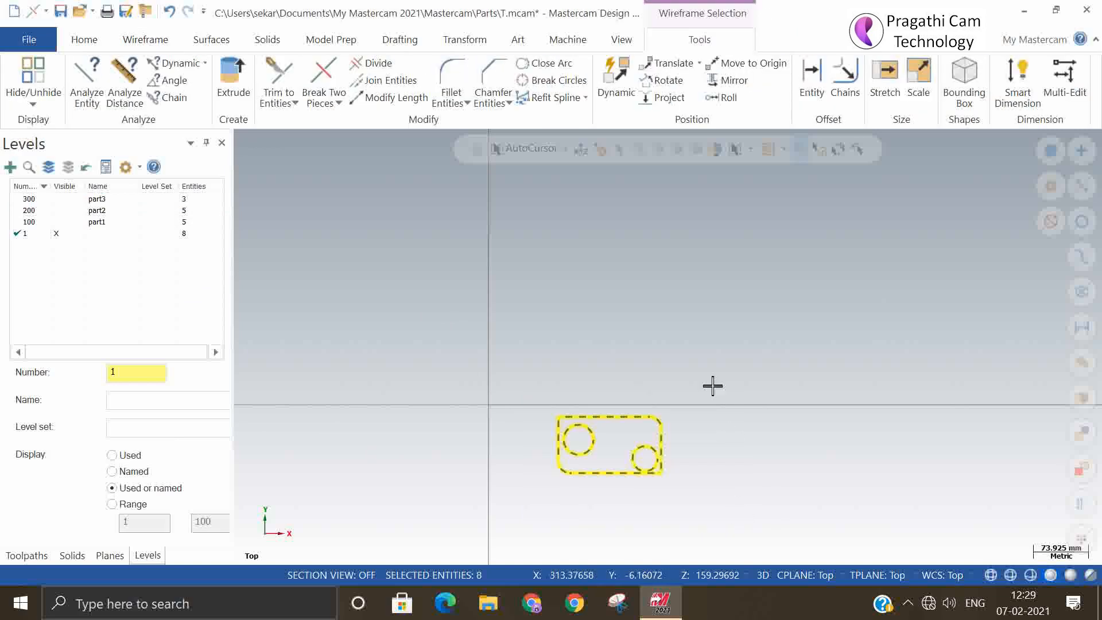
right_click(691, 234)
left_click(853, 217)
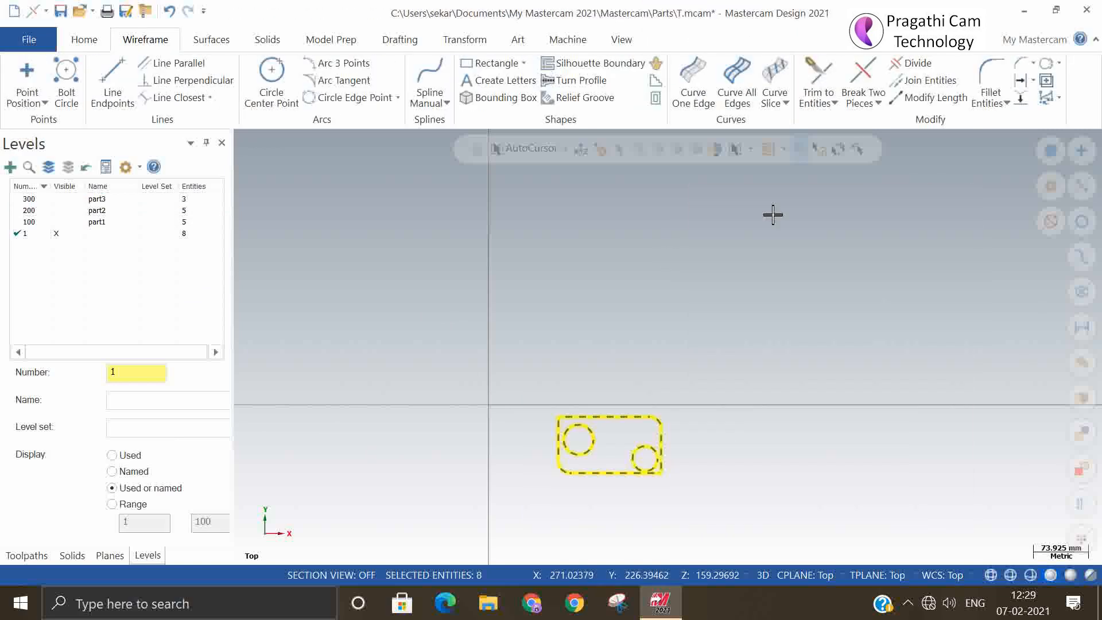
double_click(143, 265)
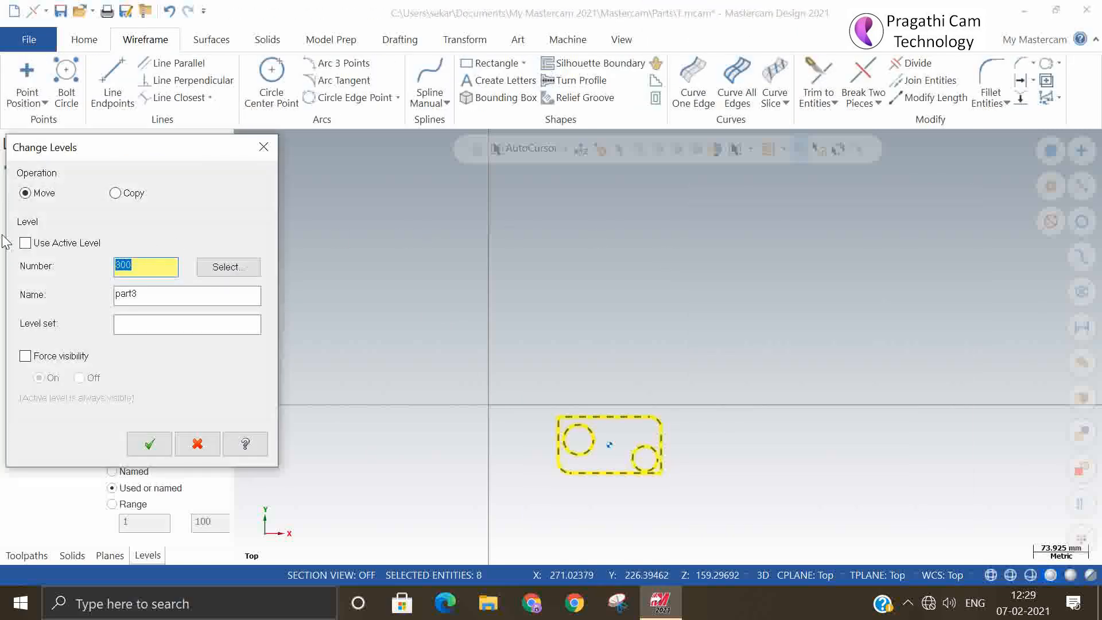
type("40")
double_click(180, 297)
key("BackSpace")
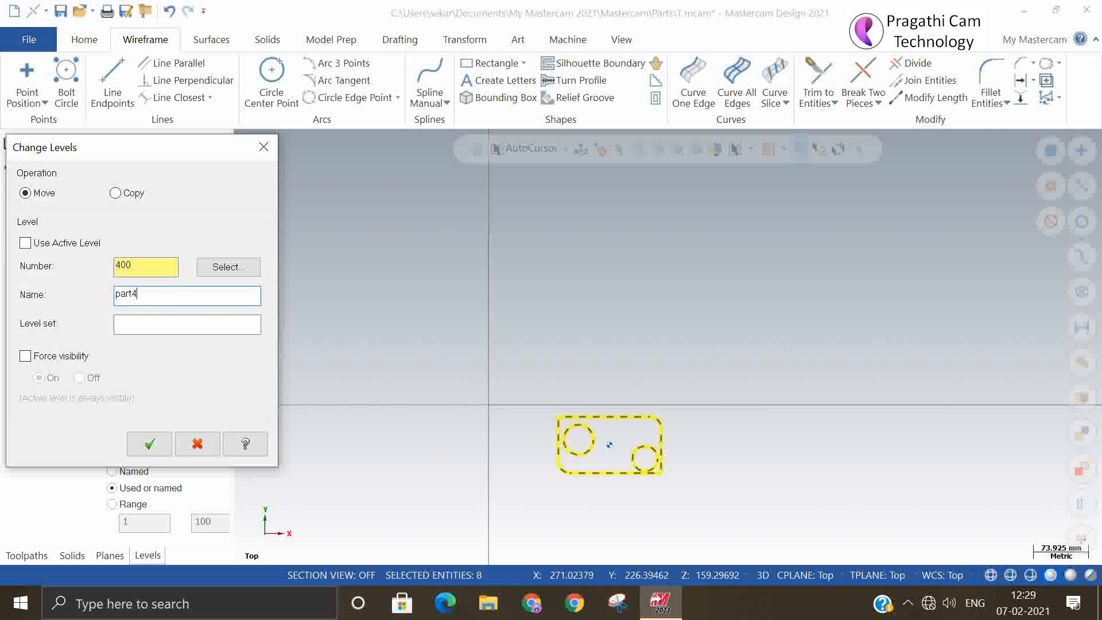
left_click(149, 444)
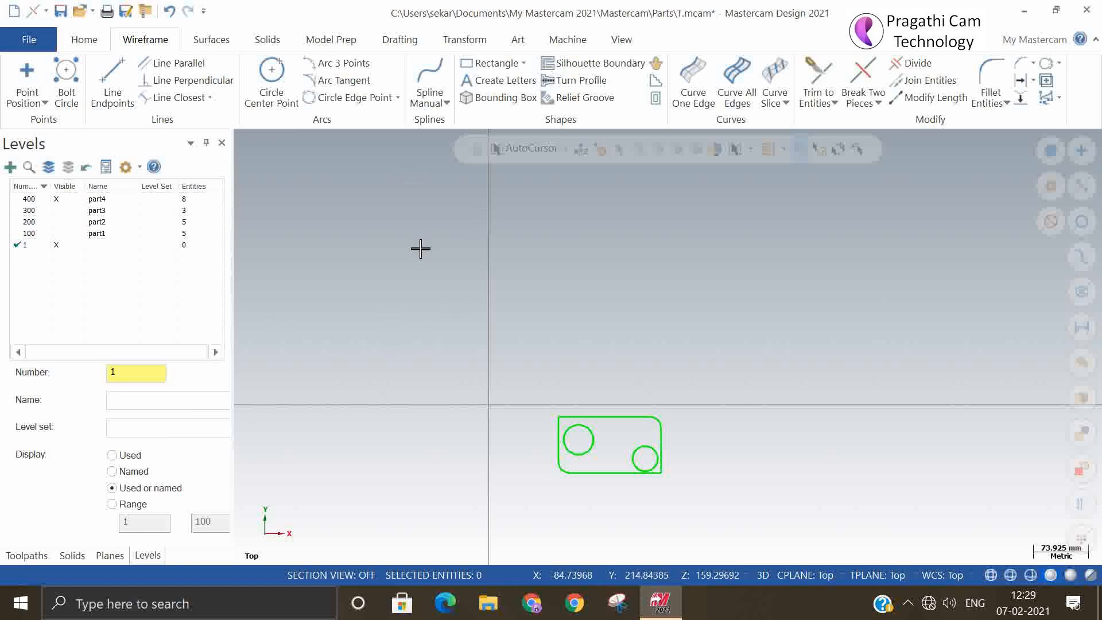
left_click(56, 198)
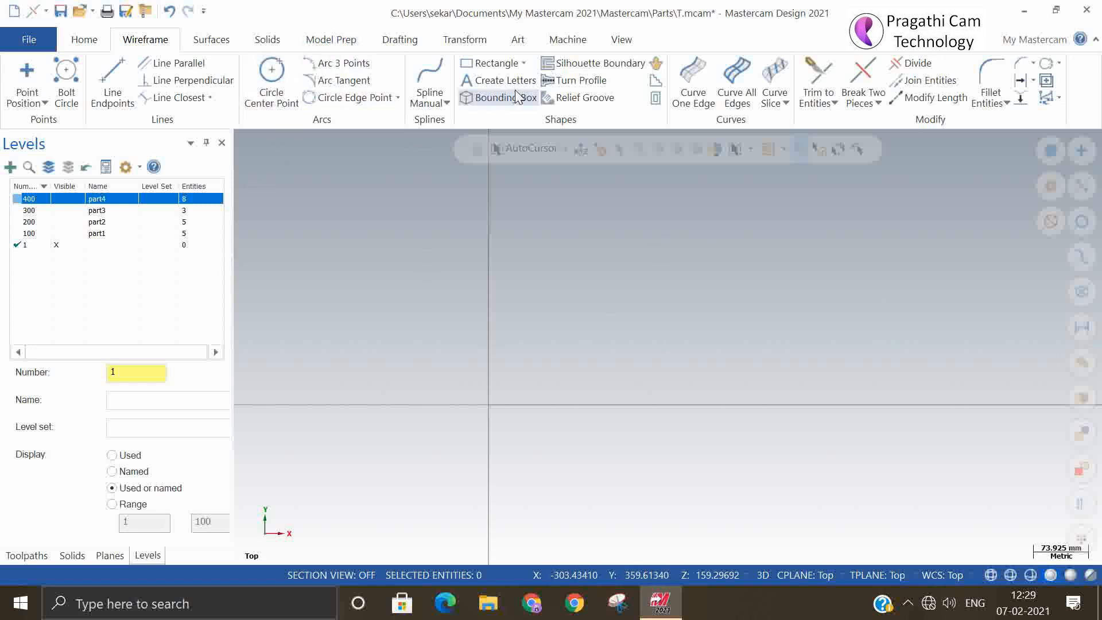
- Start Geometry Nesting and set the sheet margin to 5
left_click(466, 40)
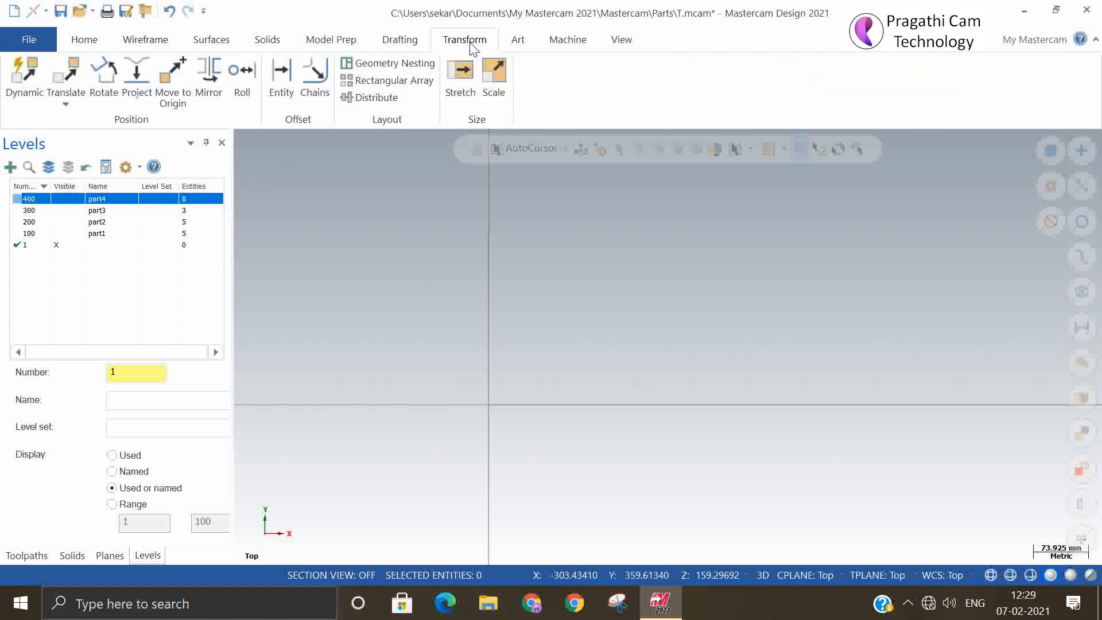
left_click(391, 70)
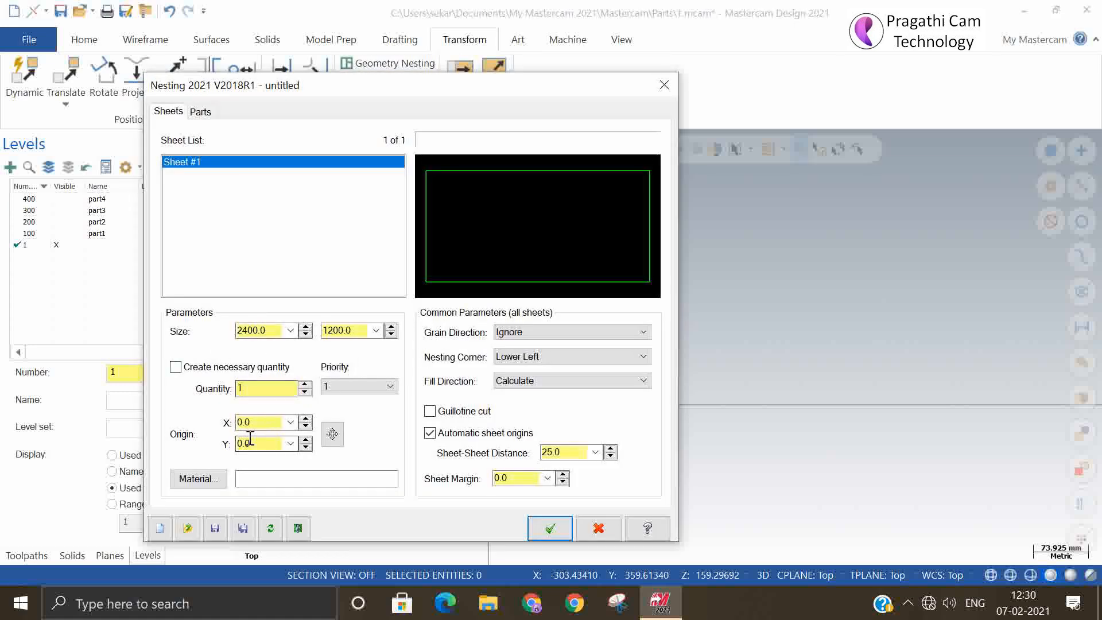
left_click(514, 478)
type("5")
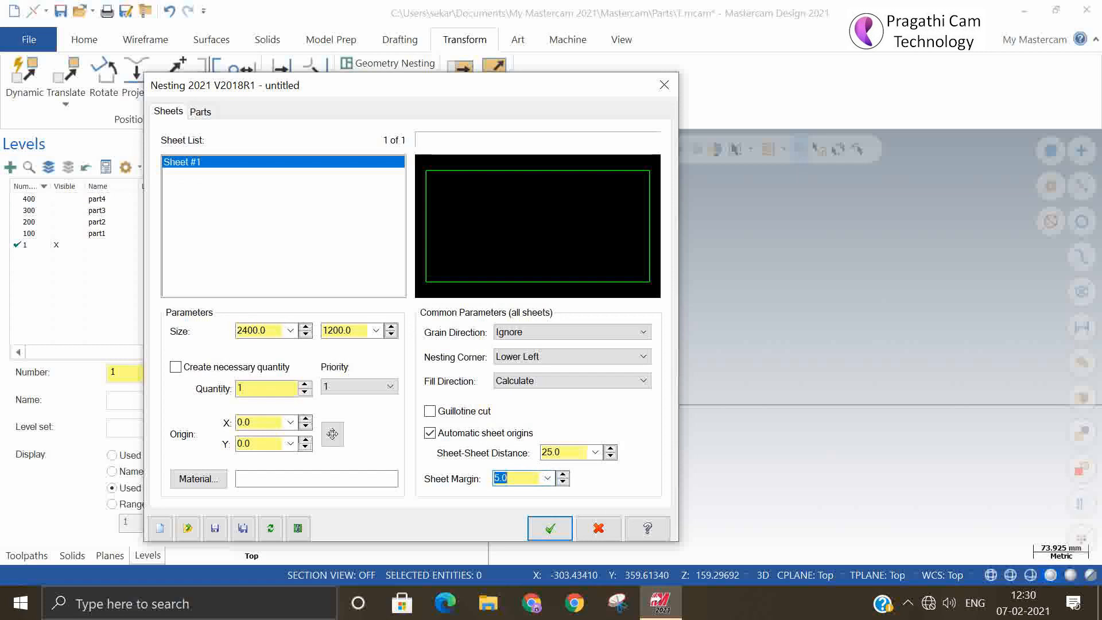
- Show level 100 and add its boomerang-like outline with four holes to the nesting part list, chaining the geometry with a window selection
left_click(200, 112)
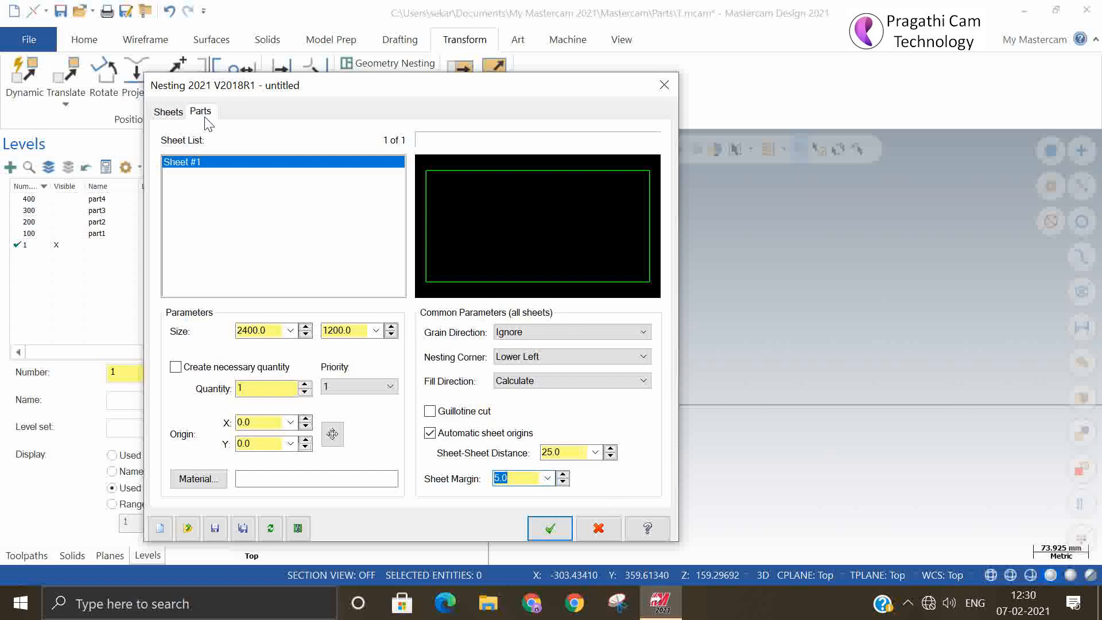
right_click(201, 193)
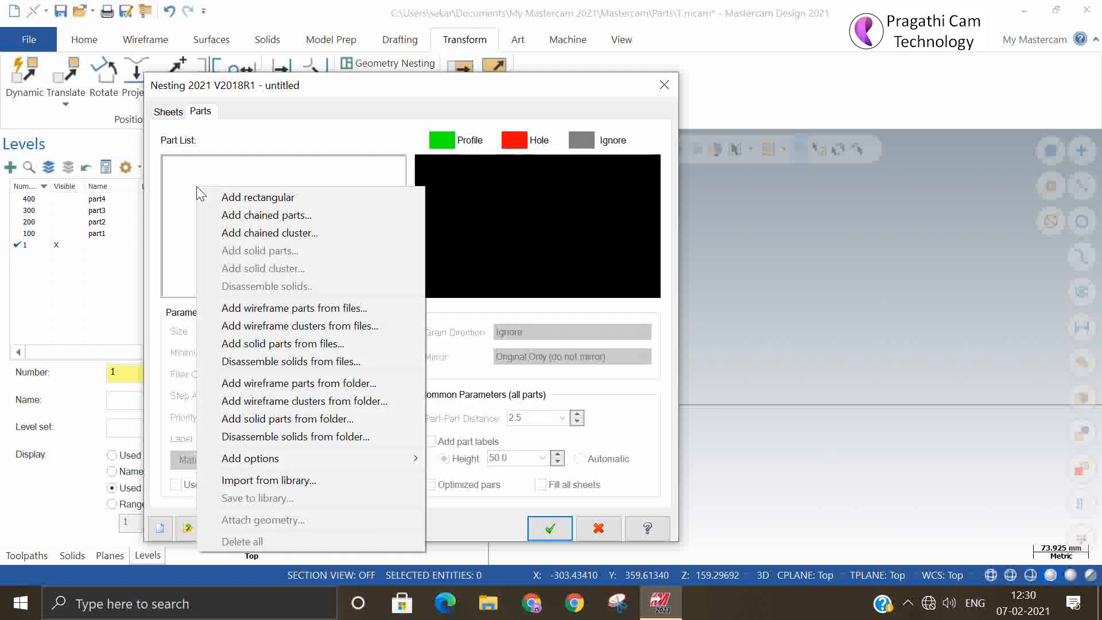
left_click(240, 233)
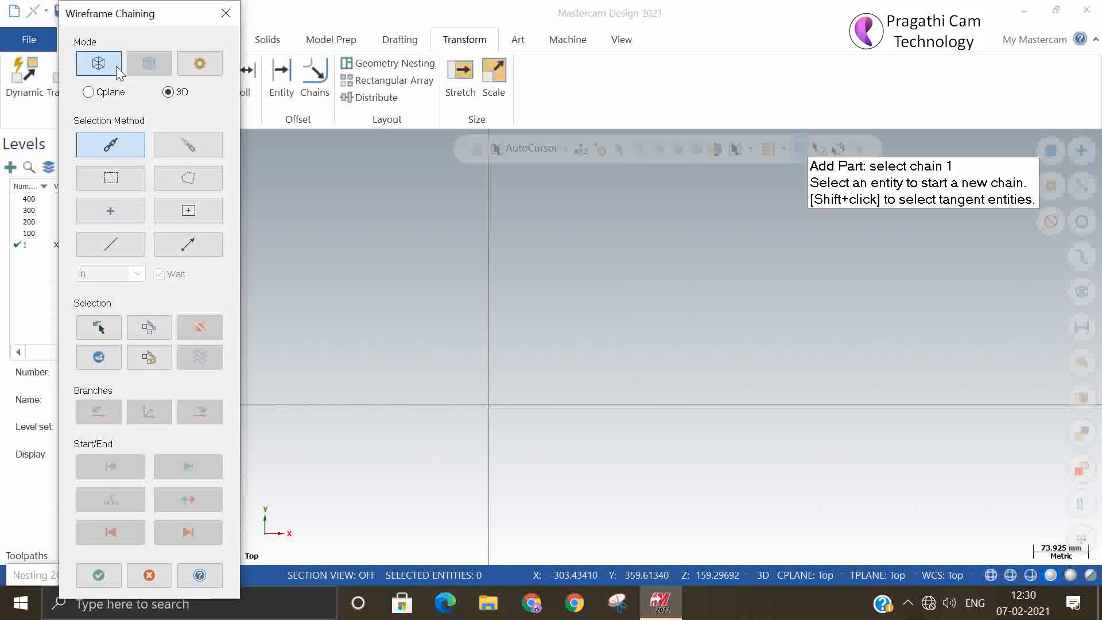
left_click_drag(144, 23, 289, 34)
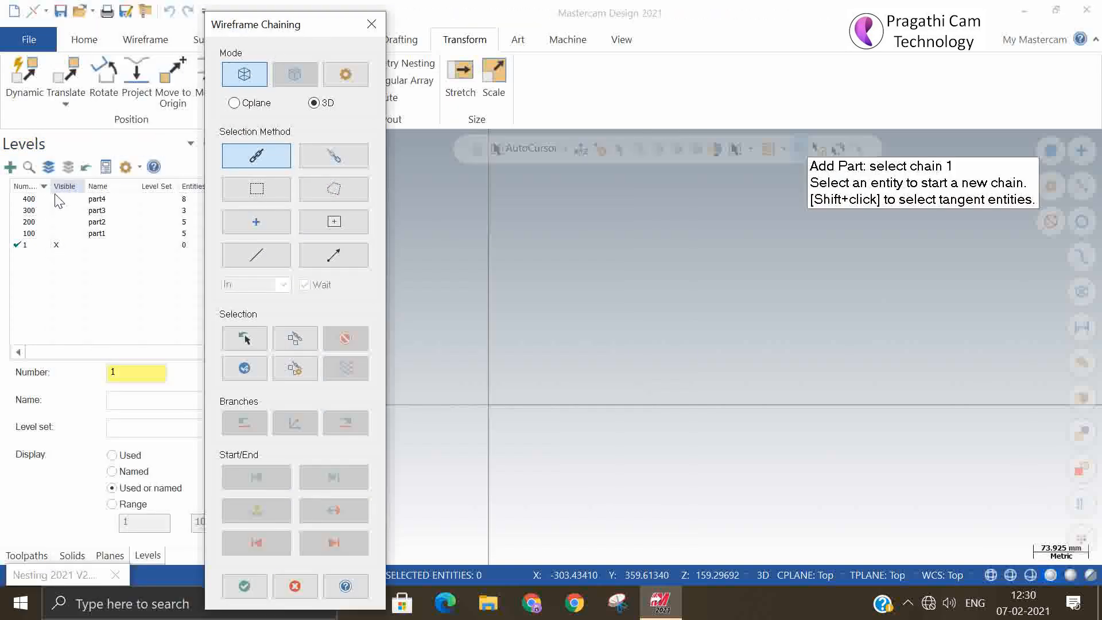
left_click(56, 233)
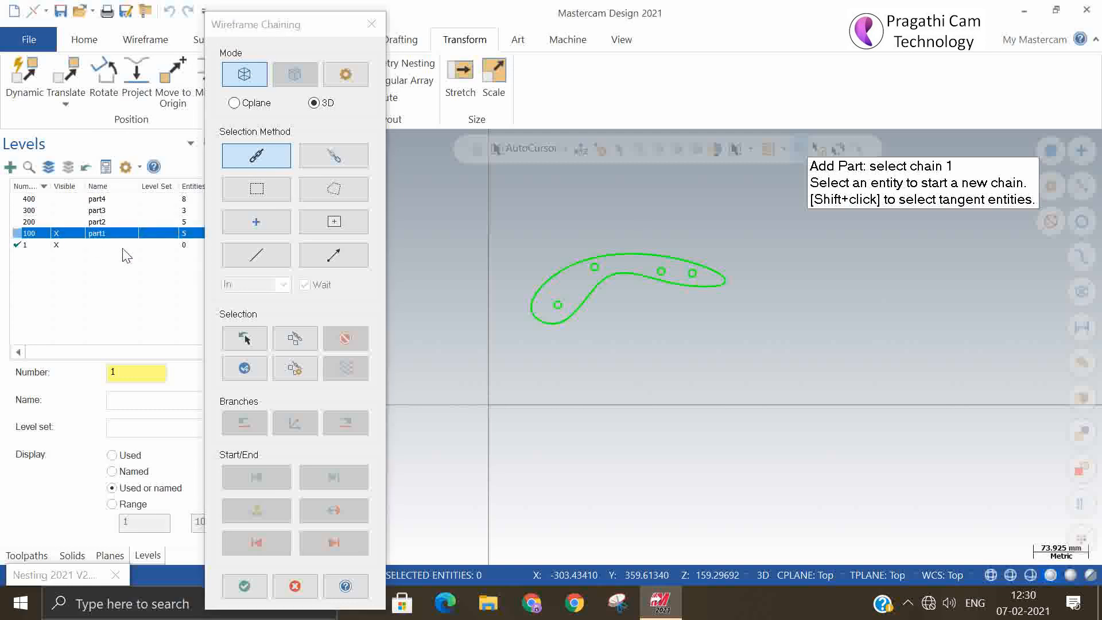
left_click(284, 194)
left_click_drag(494, 217, 769, 344)
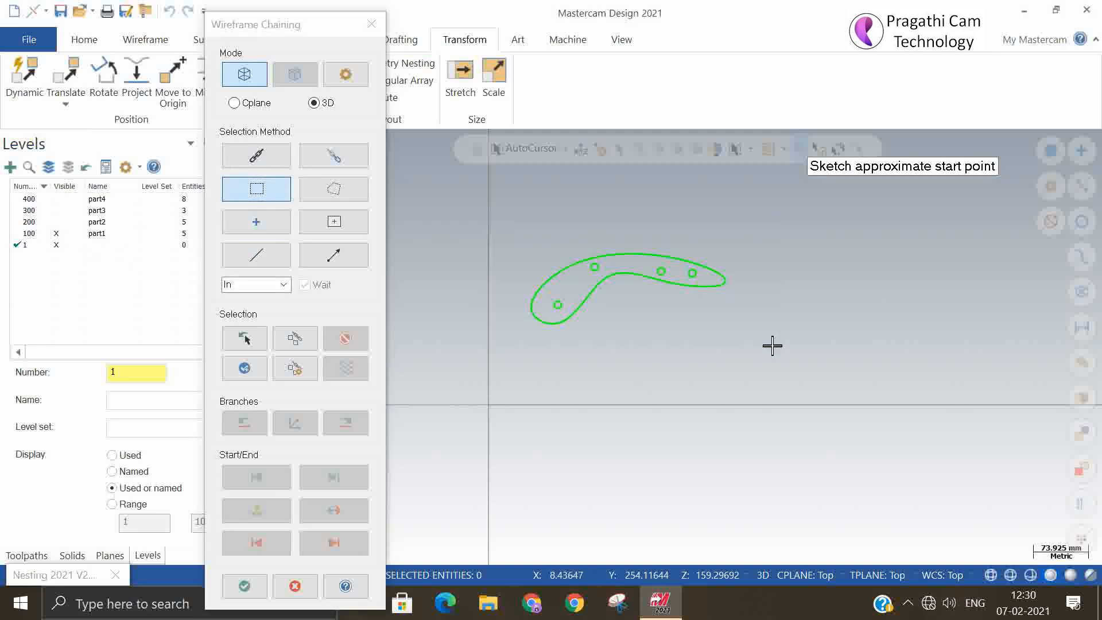
left_click(543, 322)
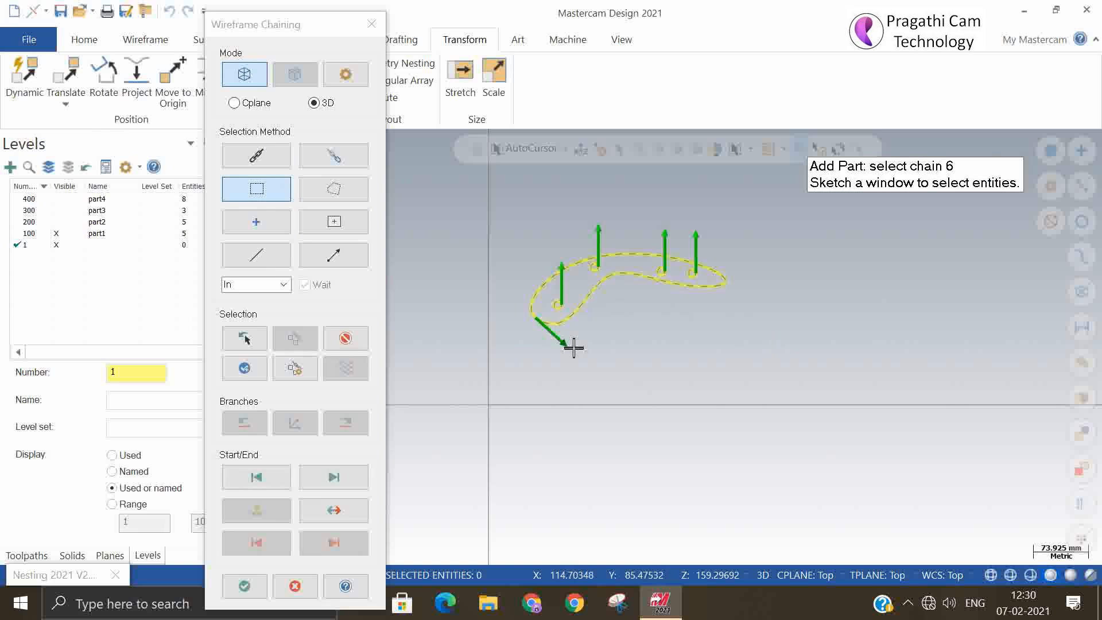
left_click(244, 586)
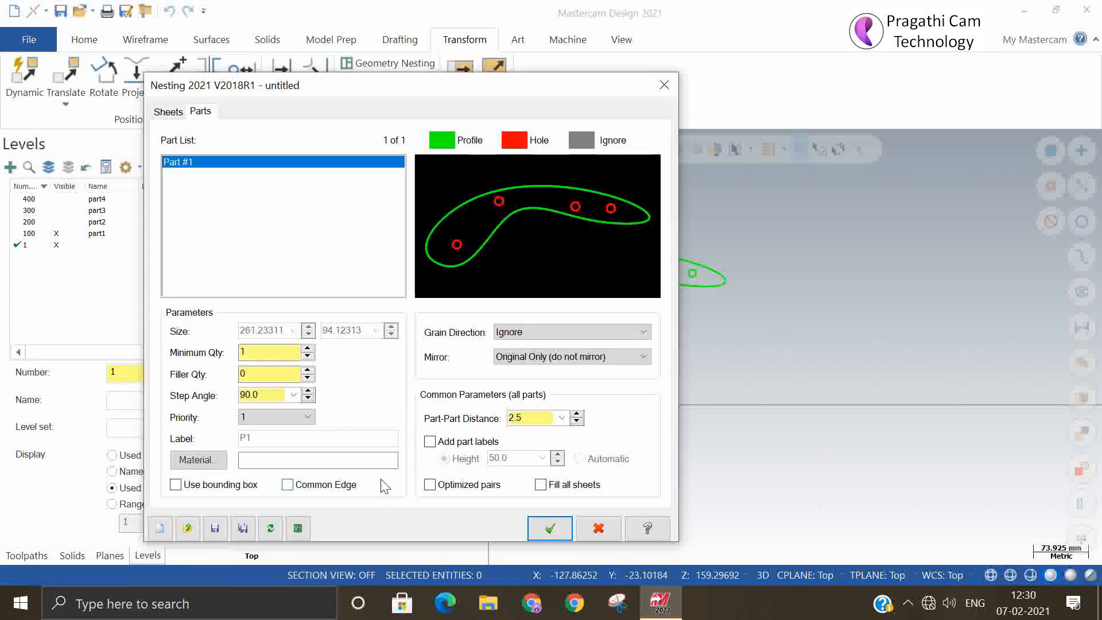
- Set the first nesting part's minimum quantity to 100 and its filler quantity to 75
left_click(275, 352)
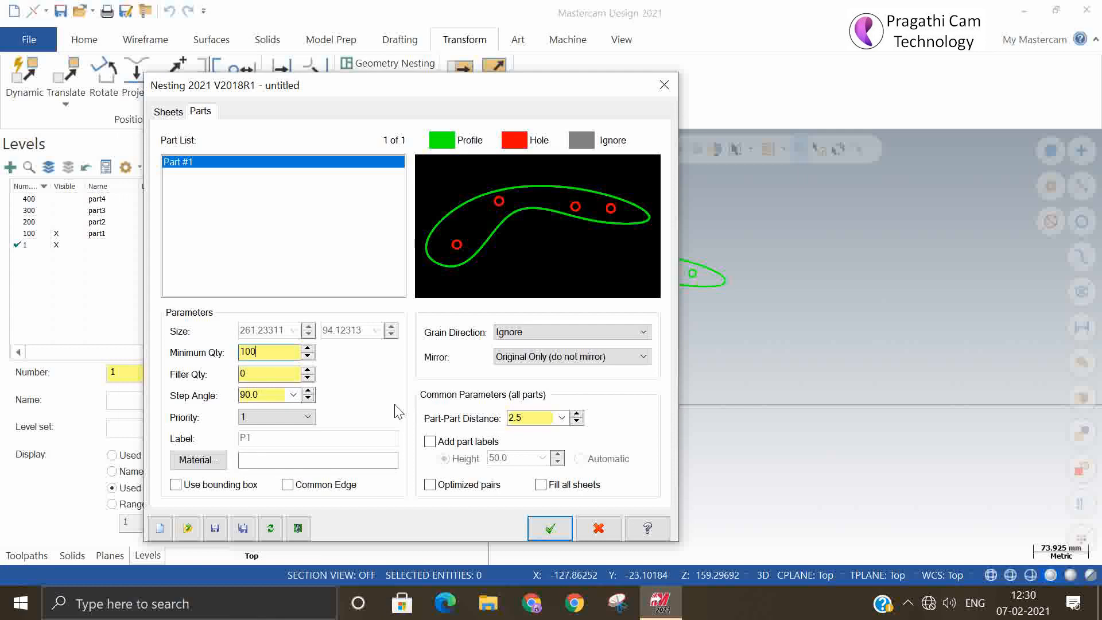
left_click(271, 375)
left_click_drag(271, 374, 224, 374)
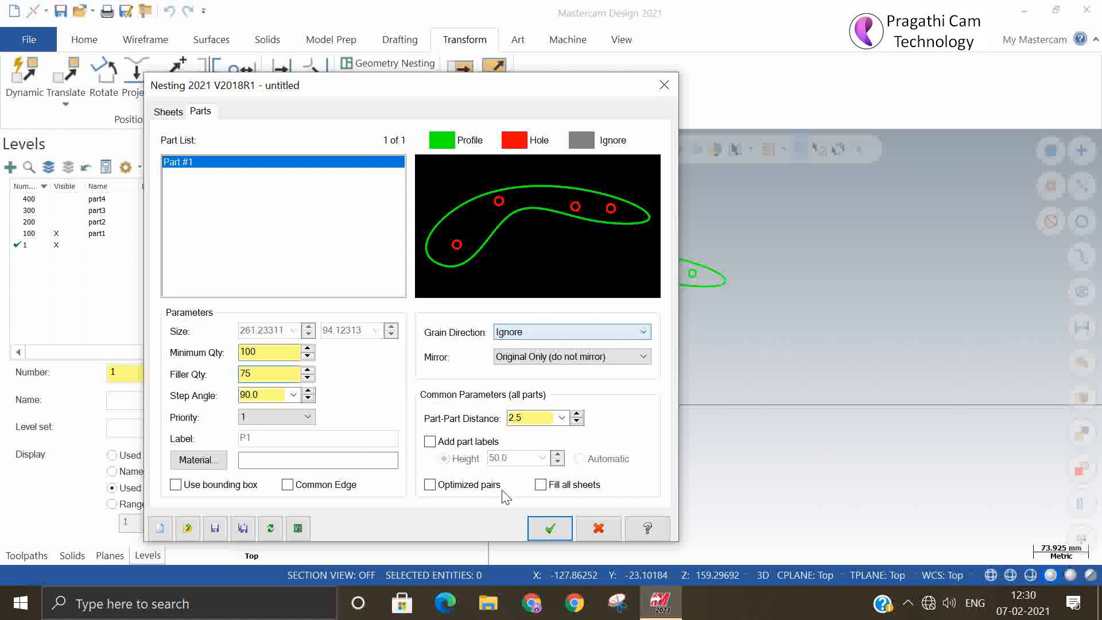
double_click(543, 419)
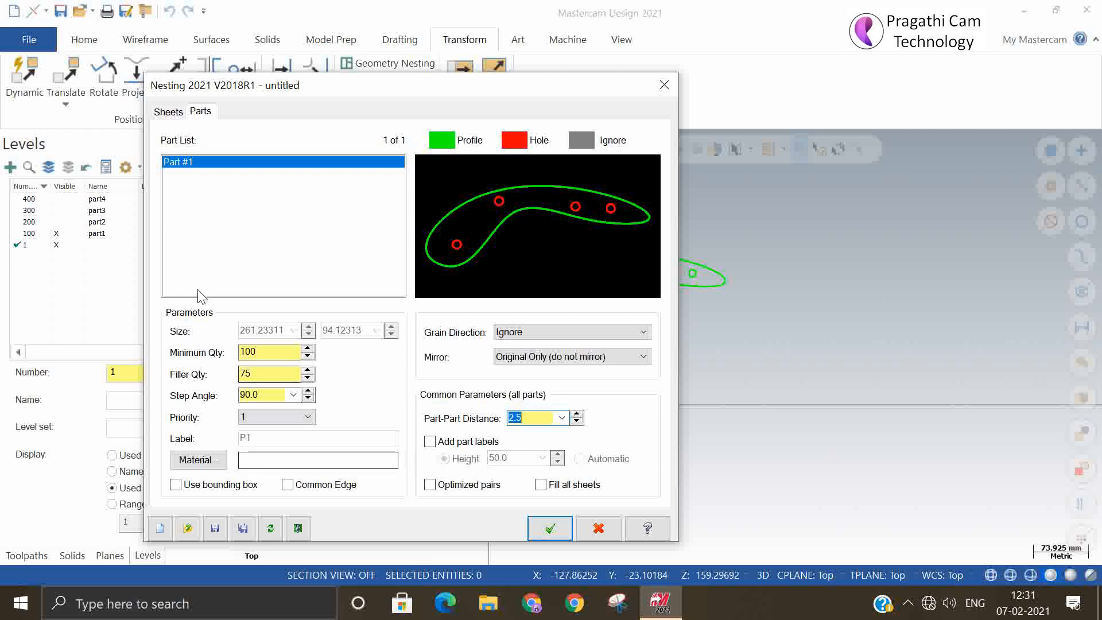
- Show only part level 200, hiding level 100, and add its circle with four holes to the nesting part list by window chaining
right_click(205, 237)
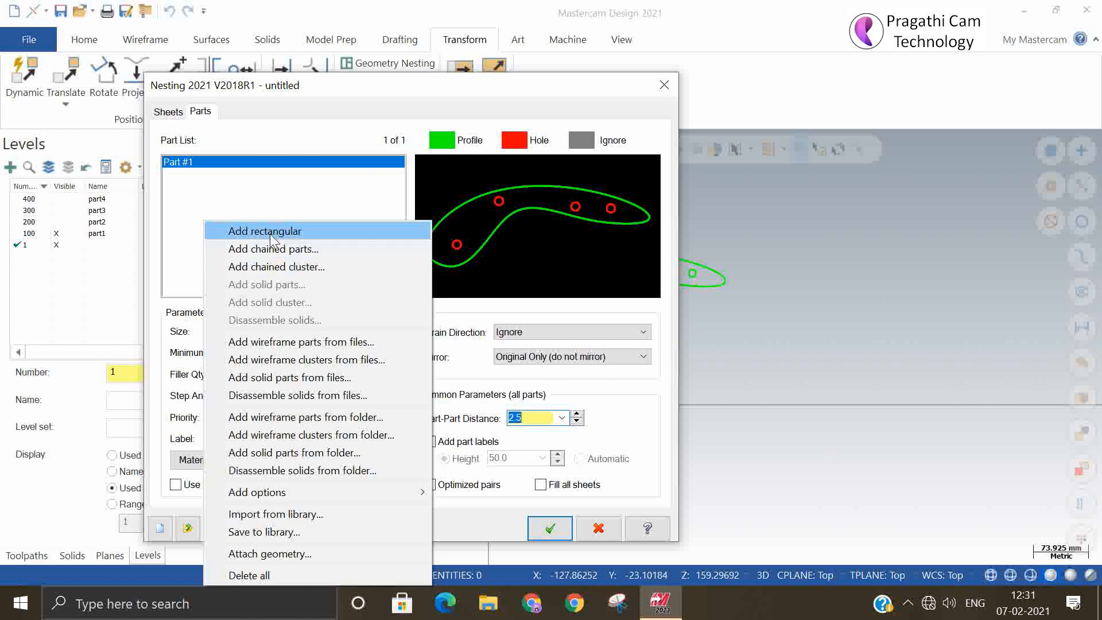
left_click(261, 267)
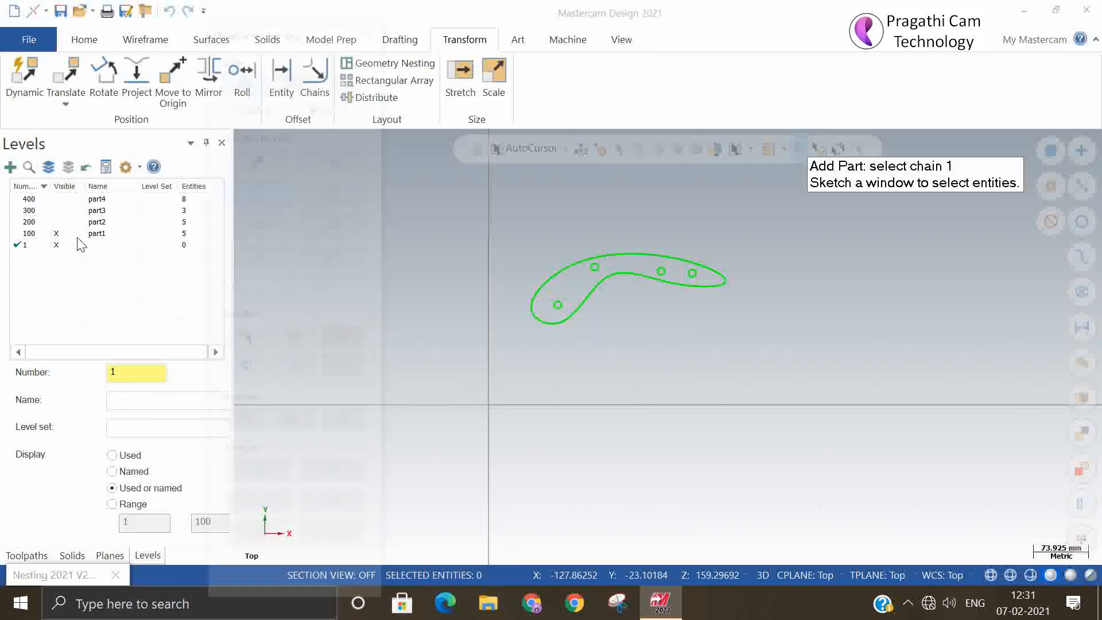
left_click(54, 233)
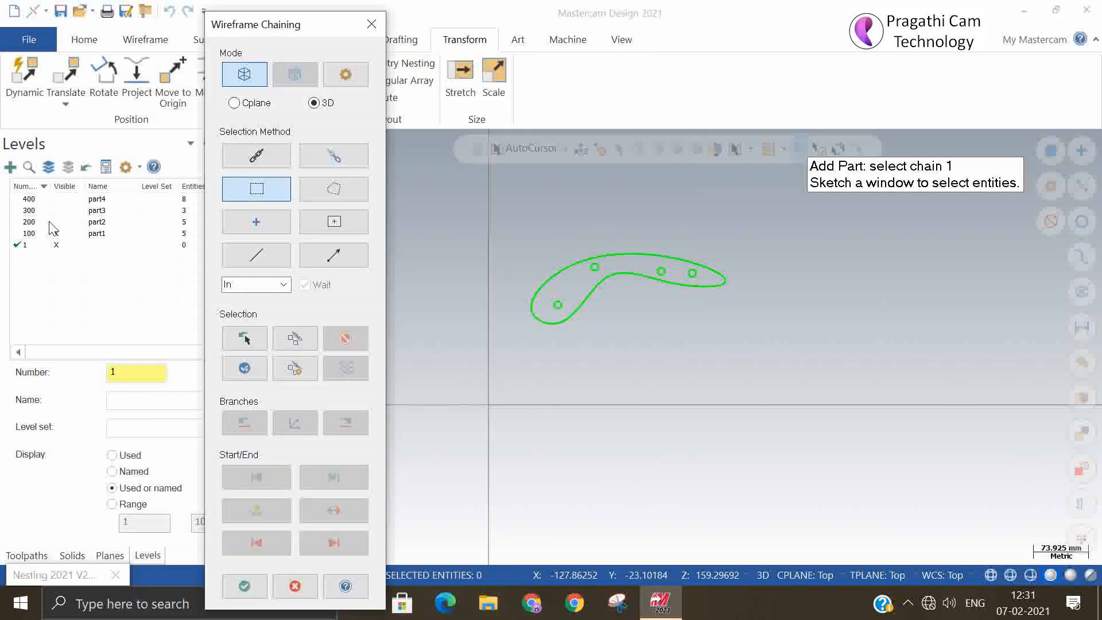
left_click(55, 221)
left_click(57, 233)
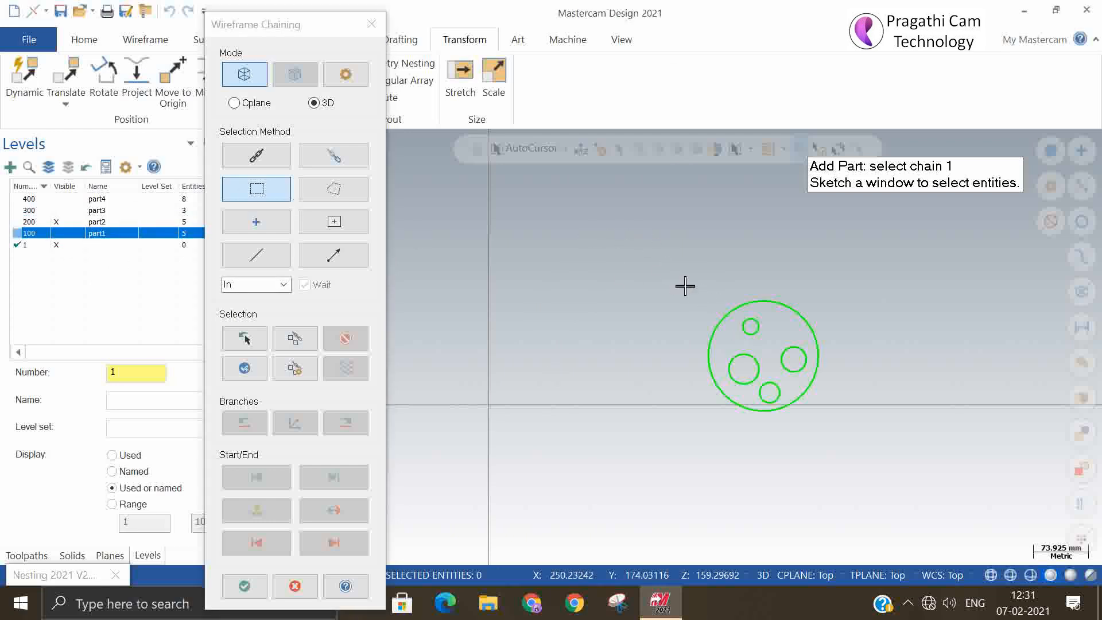
left_click_drag(683, 286, 862, 436)
left_click(765, 413)
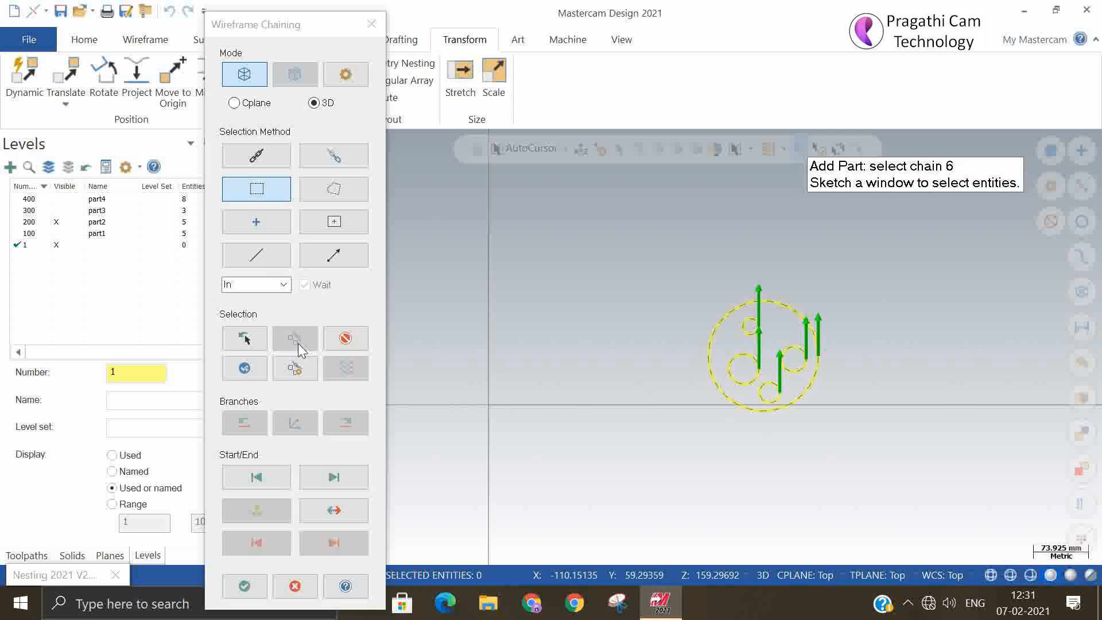
left_click(244, 585)
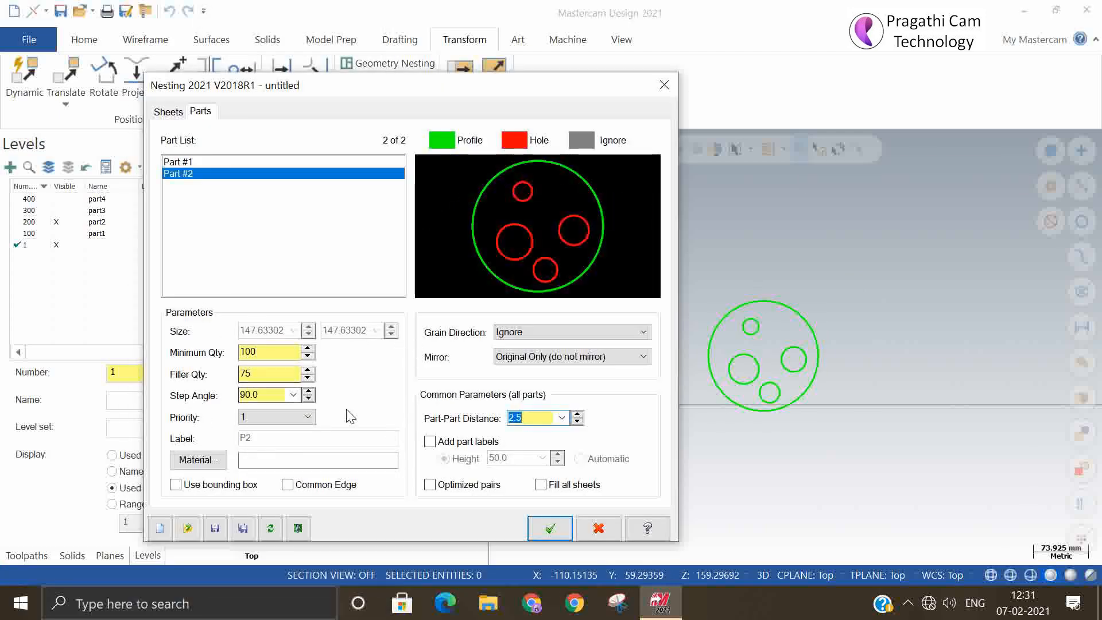
- Show level 300, hide level 200, and add the S-shaped outline with two holes to the nesting part list by window chaining
right_click(212, 214)
left_click(270, 254)
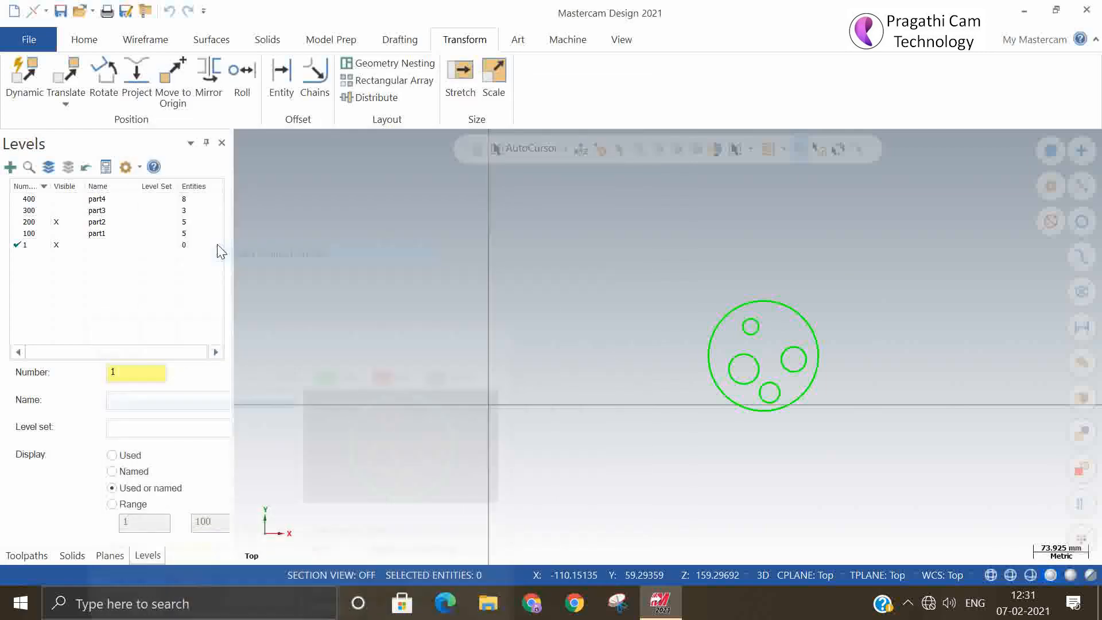
left_click(57, 211)
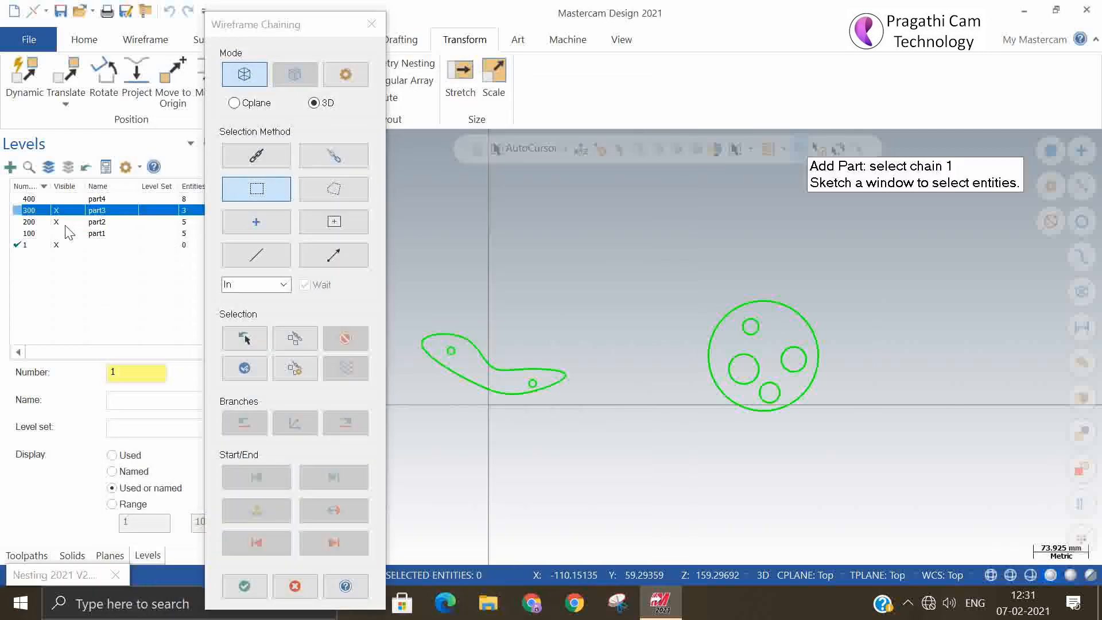
left_click(58, 222)
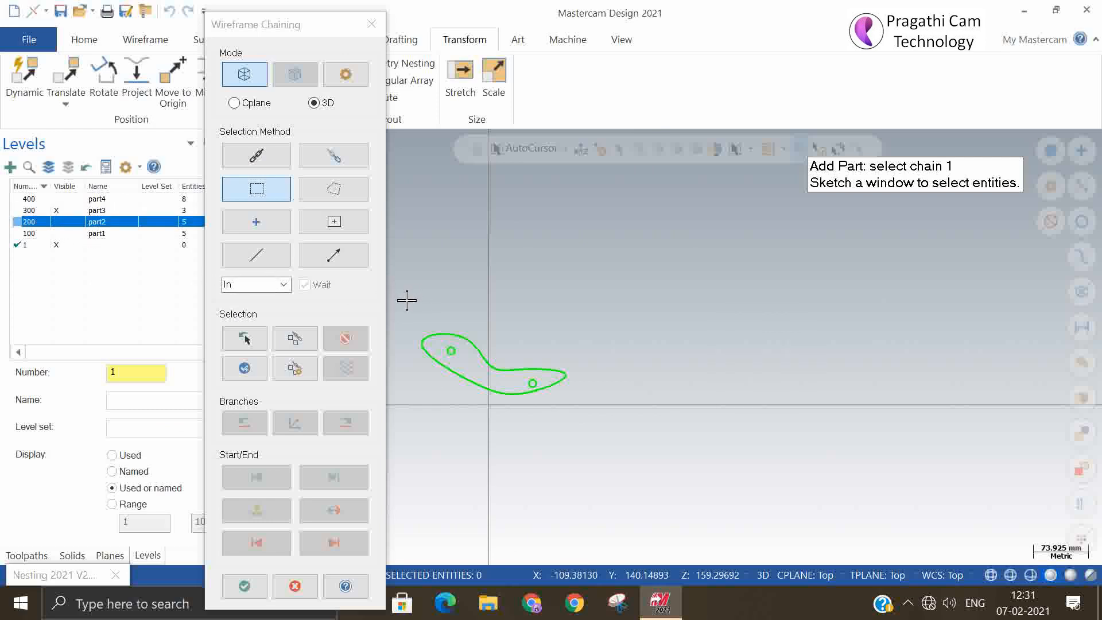
left_click_drag(408, 313, 636, 445)
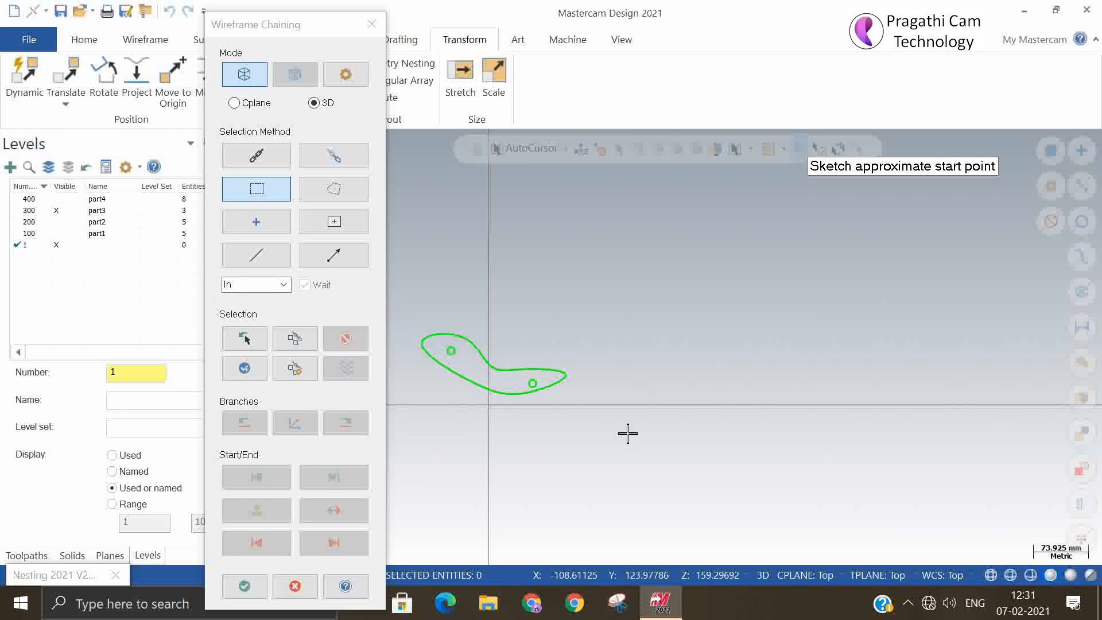
left_click(516, 395)
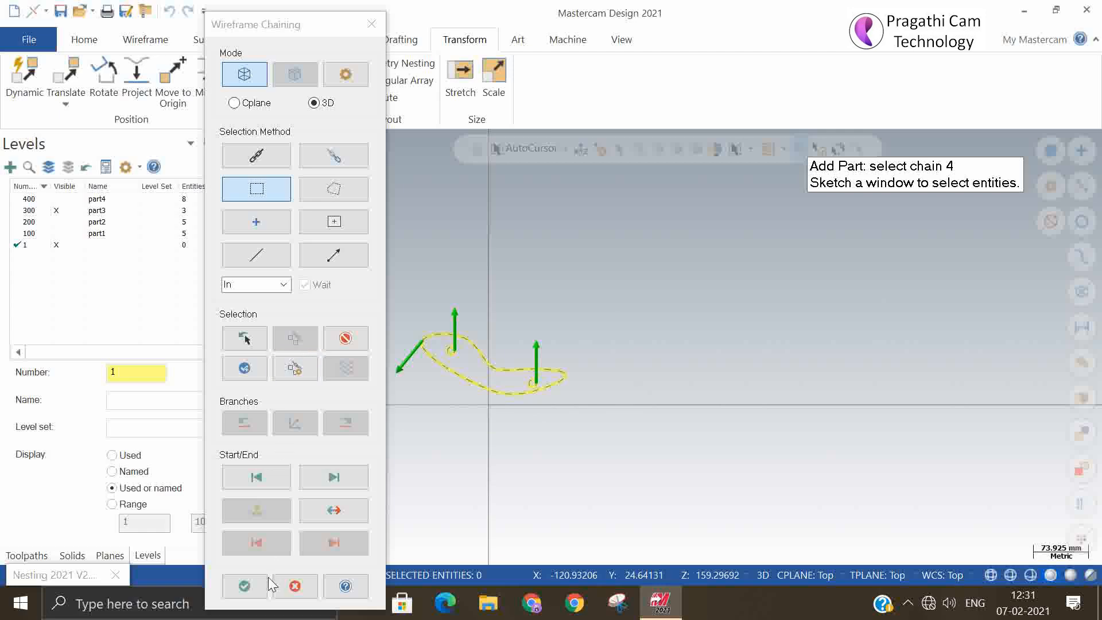
left_click(244, 585)
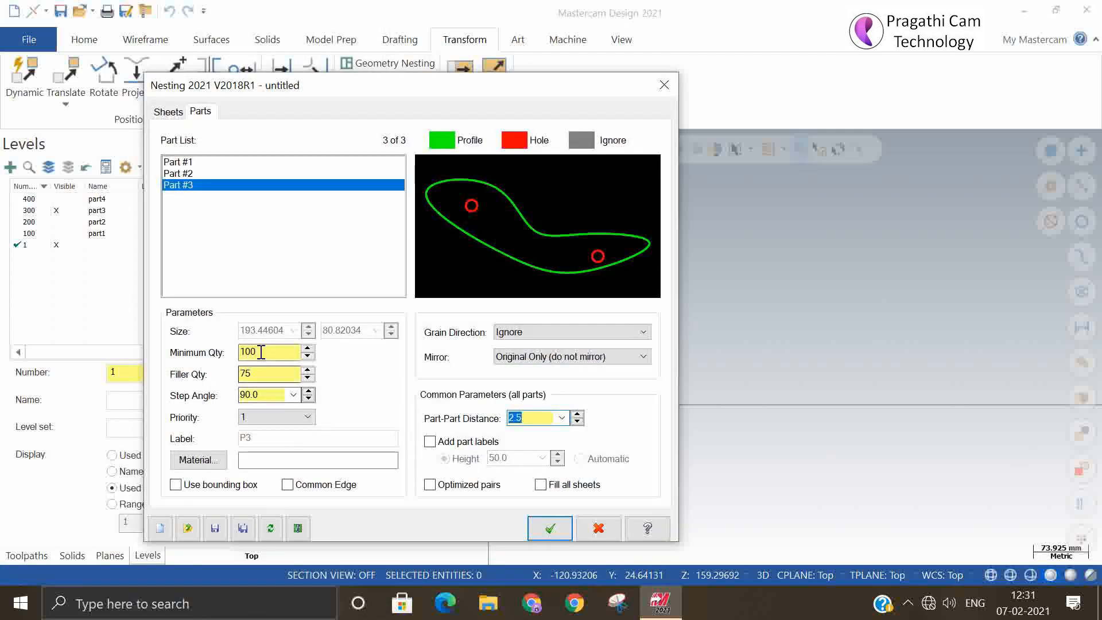
- Show level 400, hide level 300, and add the filleted rectangle with two circles to the nesting part list by window chaining
right_click(240, 252)
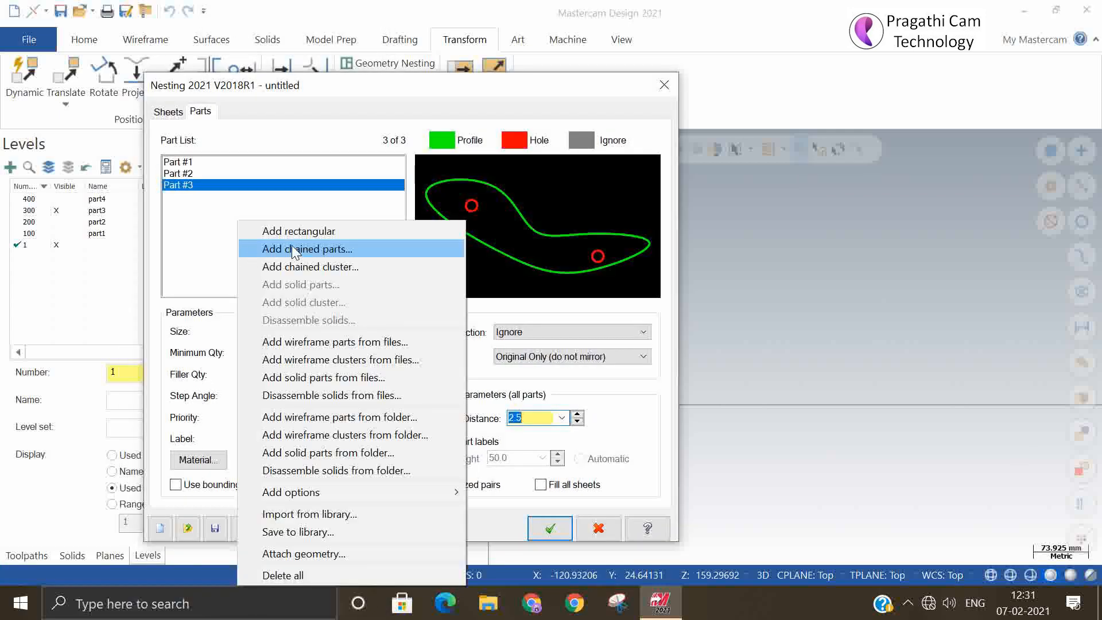
left_click(301, 267)
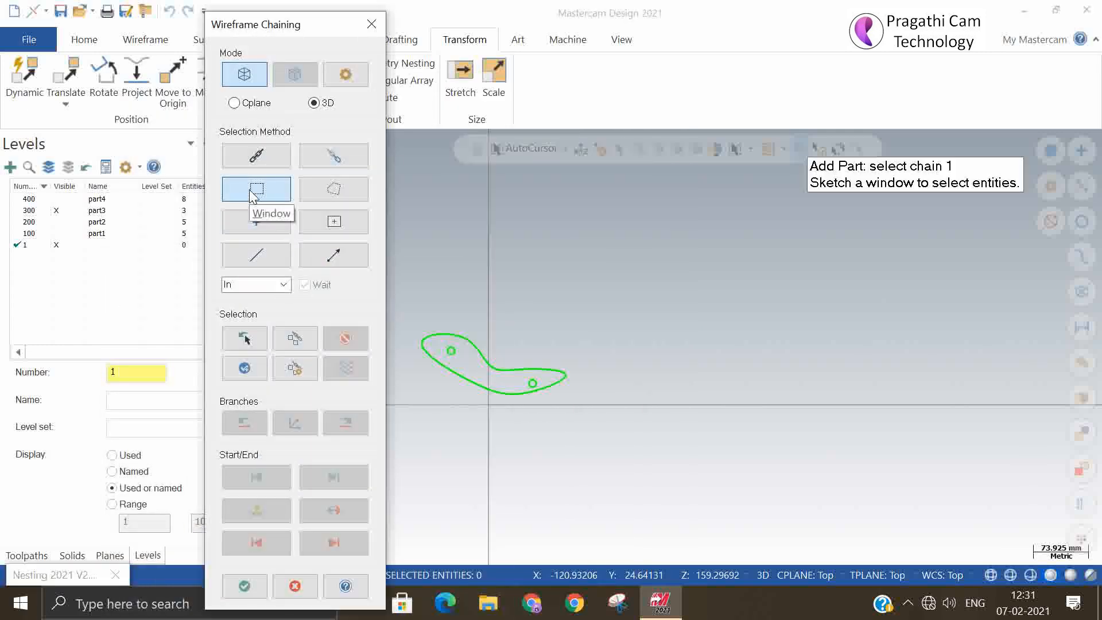
left_click(57, 199)
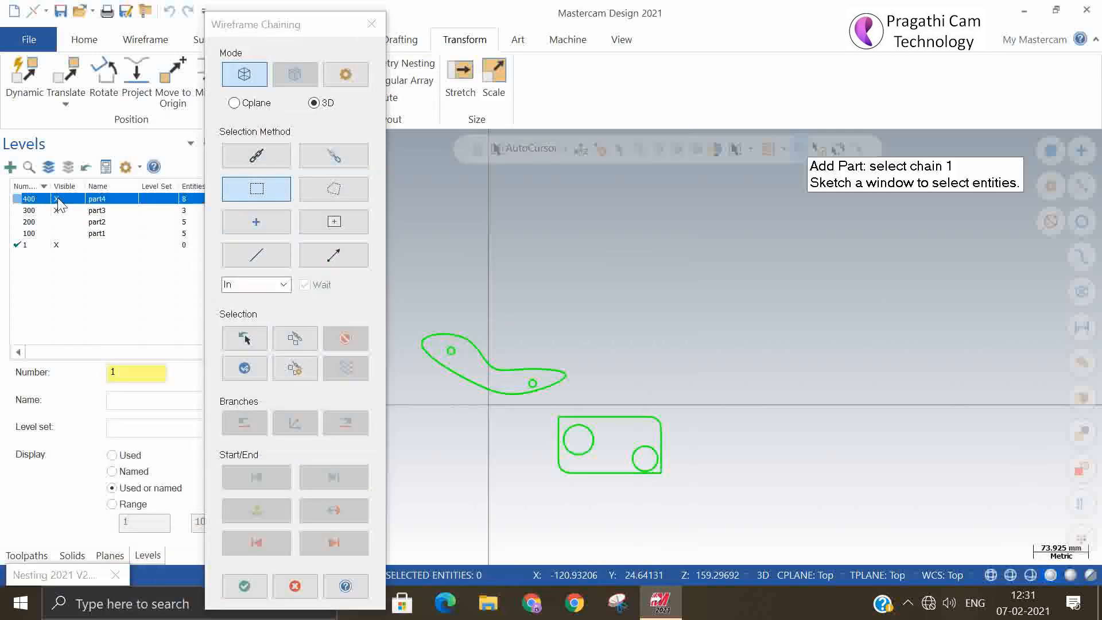
left_click(57, 210)
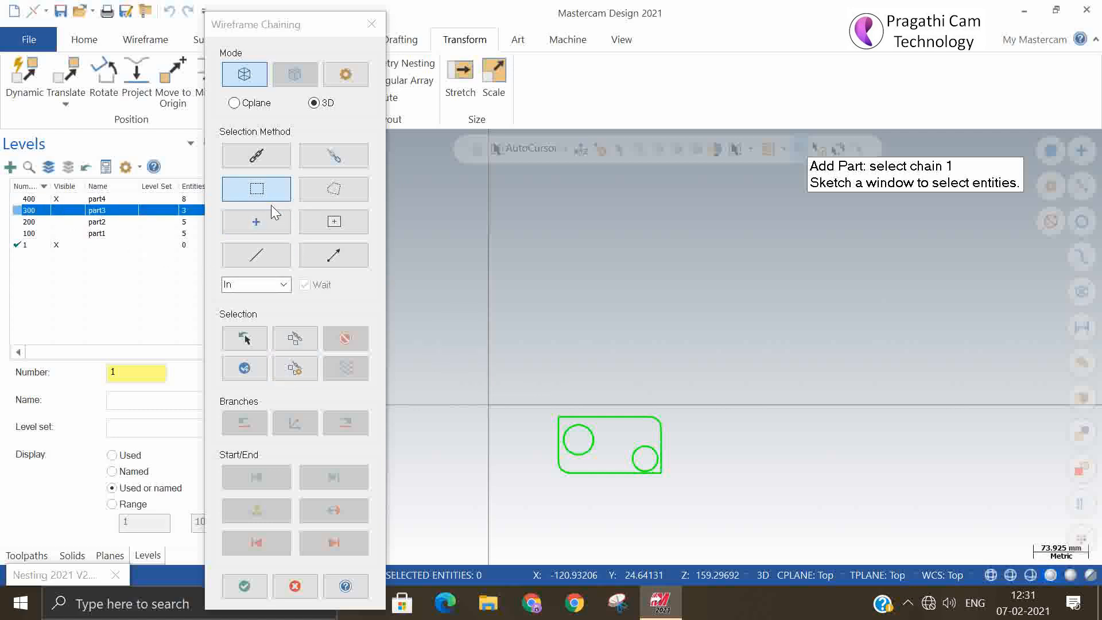
left_click(258, 195)
mouse_move(513, 365)
left_mouse_down()
mouse_move(652, 504)
mouse_move(766, 517)
left_mouse_up()
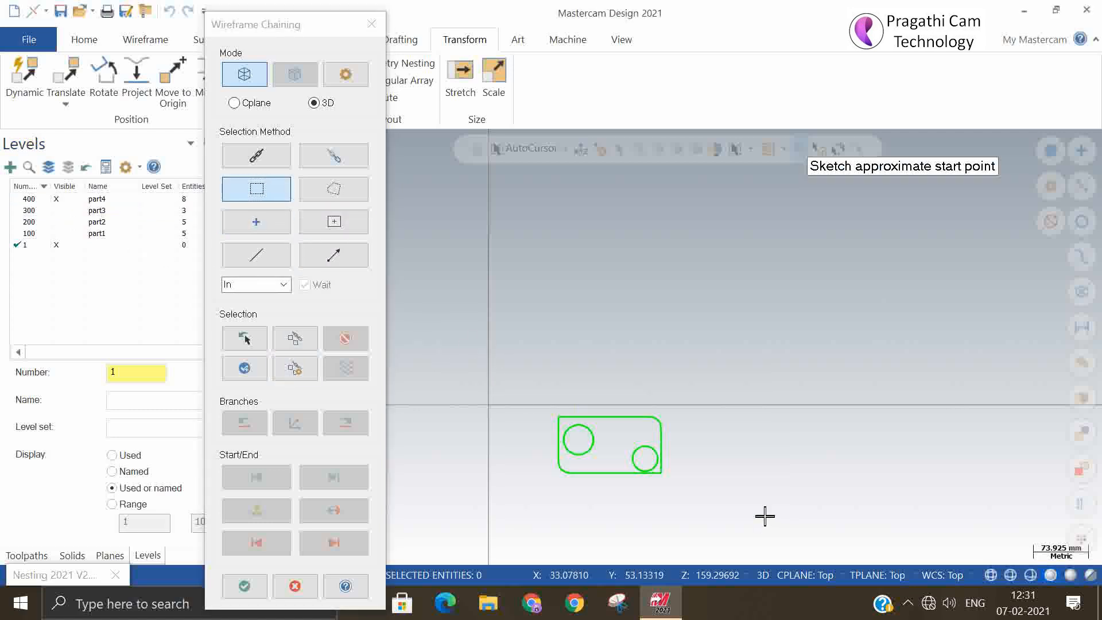
left_click(575, 468)
left_click(237, 593)
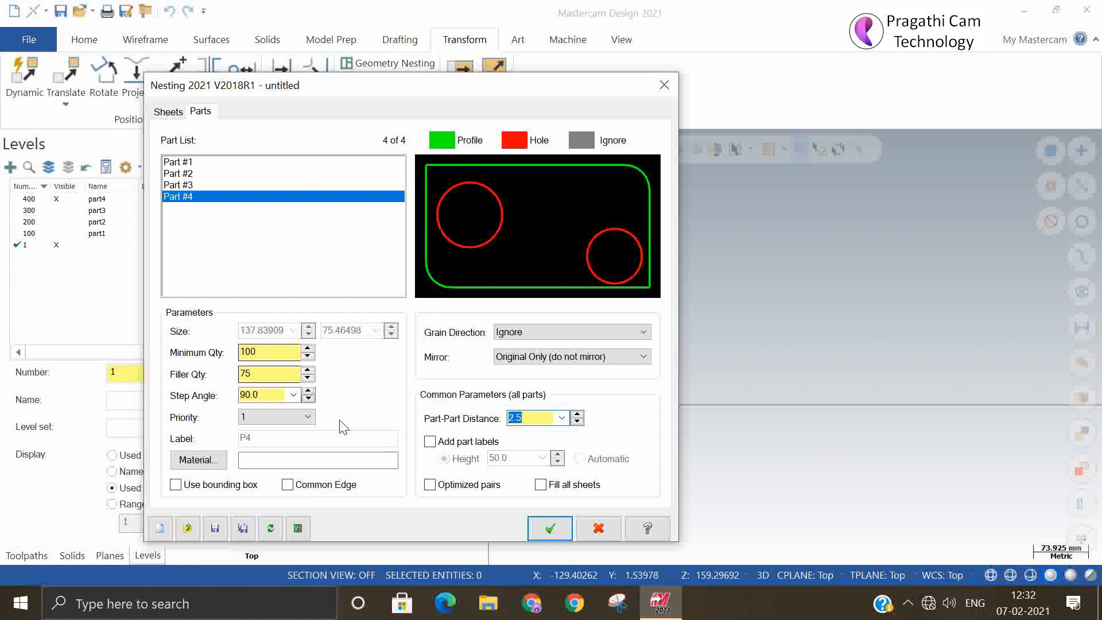
- Configure the nesting to nest smaller parts in the holes of larger parts, and to nest in holes before nesting on the sheet
left_click(294, 530)
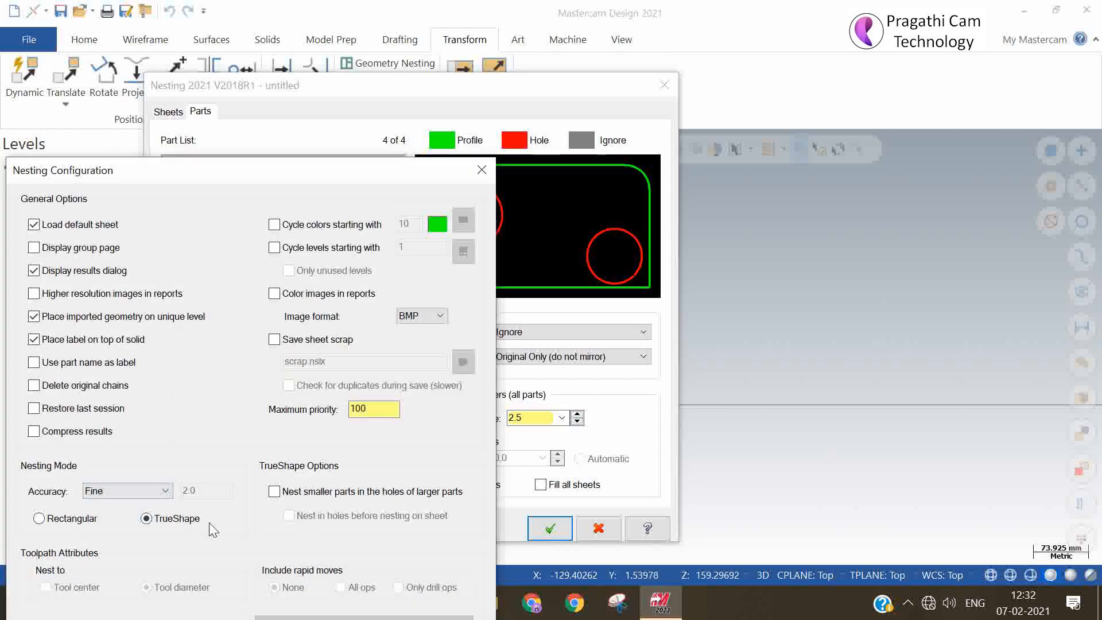
left_click(289, 497)
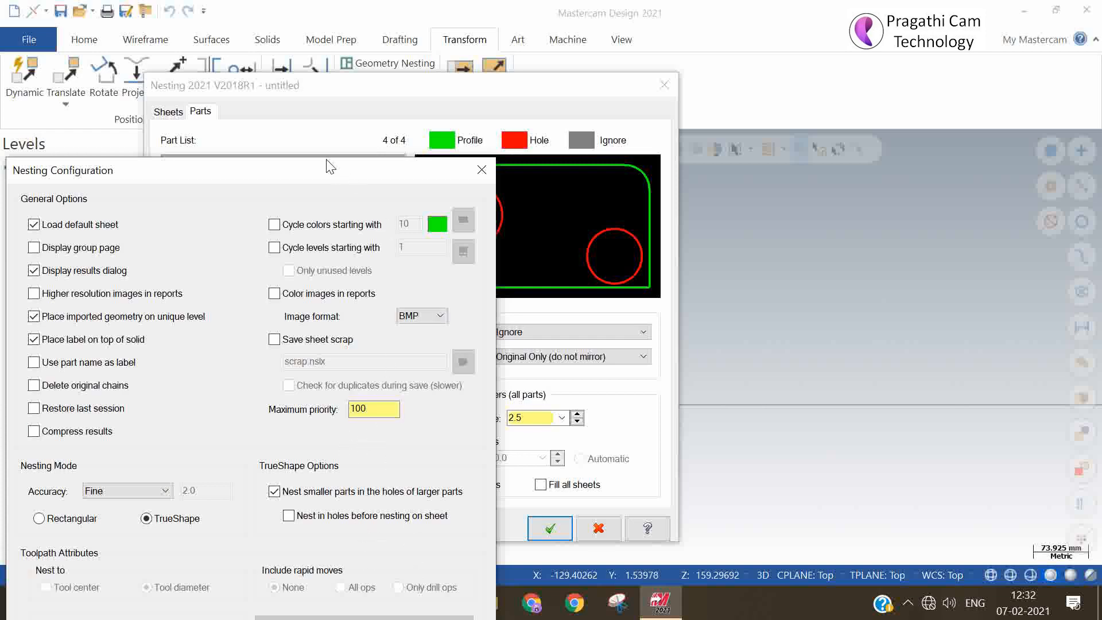
left_click_drag(330, 169, 346, 70)
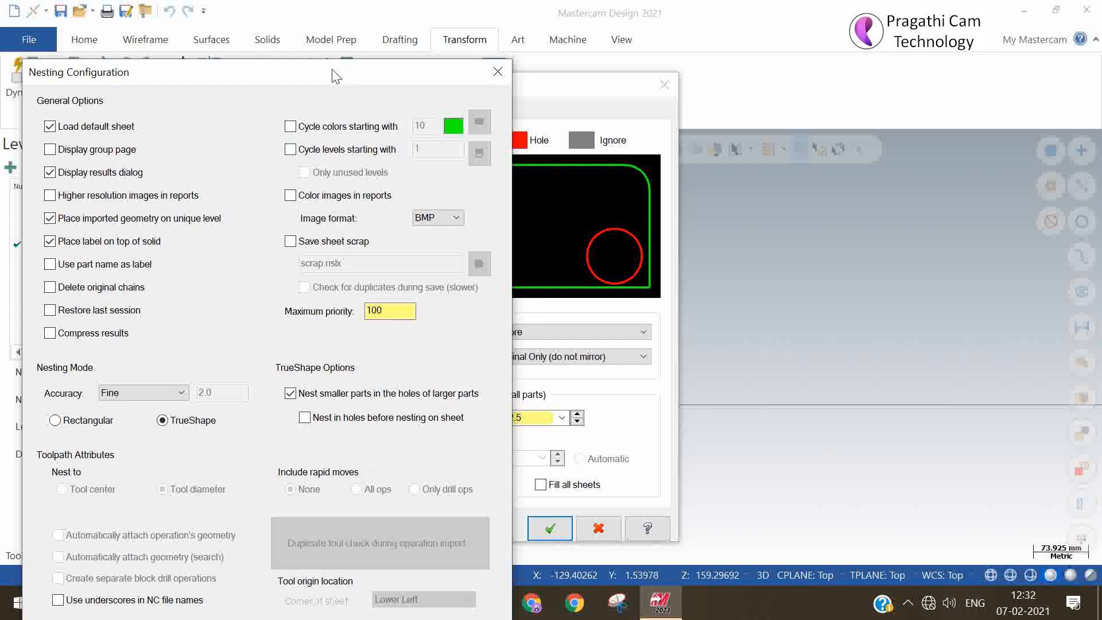
left_click_drag(345, 66, 347, 19)
left_click(308, 371)
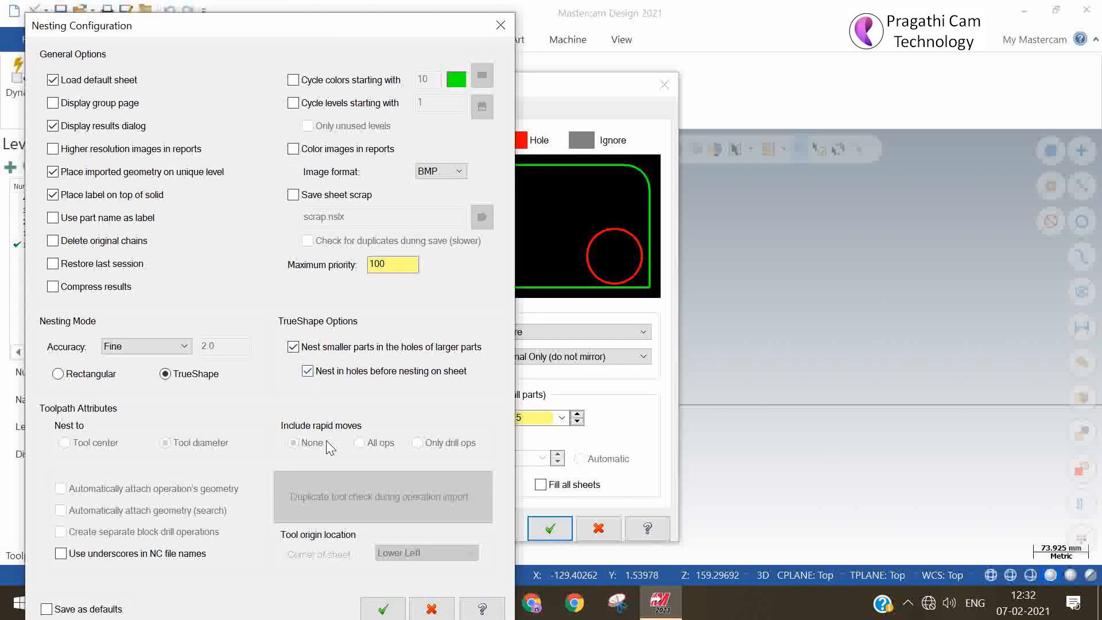
left_click(383, 608)
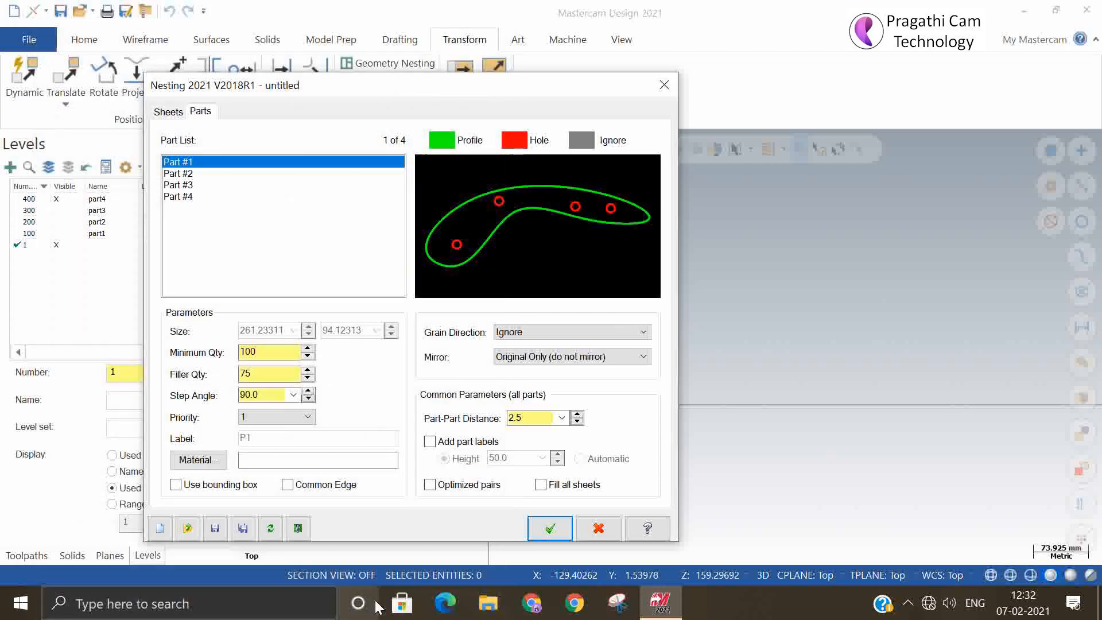
- Run the nesting, review the layout of Sheet #1 - Result 1, and return to the part settings to redo it
left_click(550, 528)
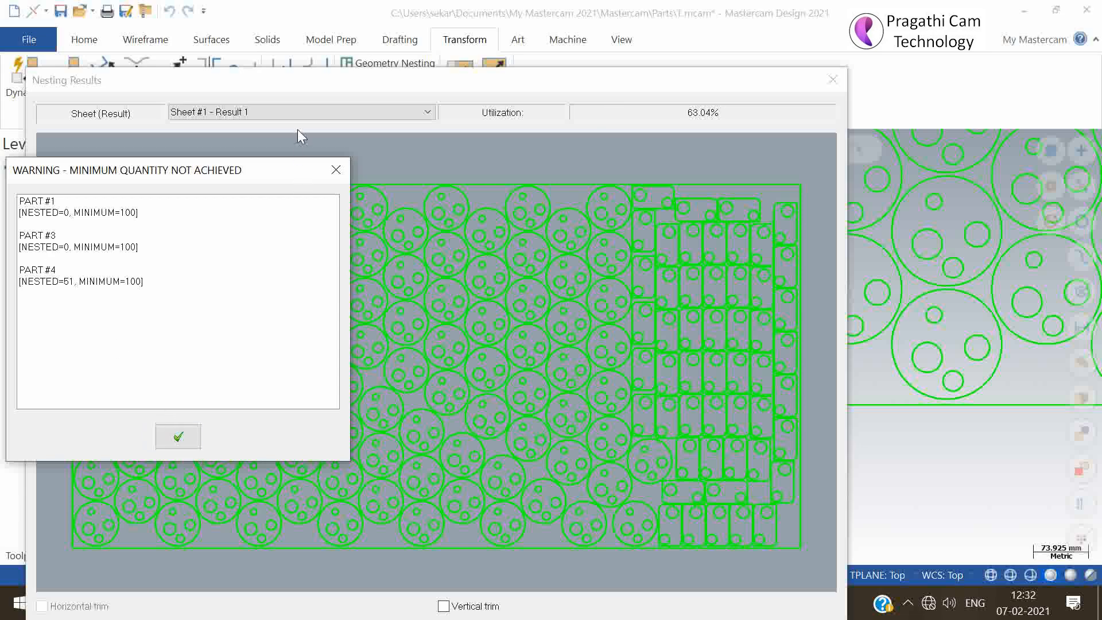
left_click(340, 113)
left_click(178, 436)
left_click(326, 207)
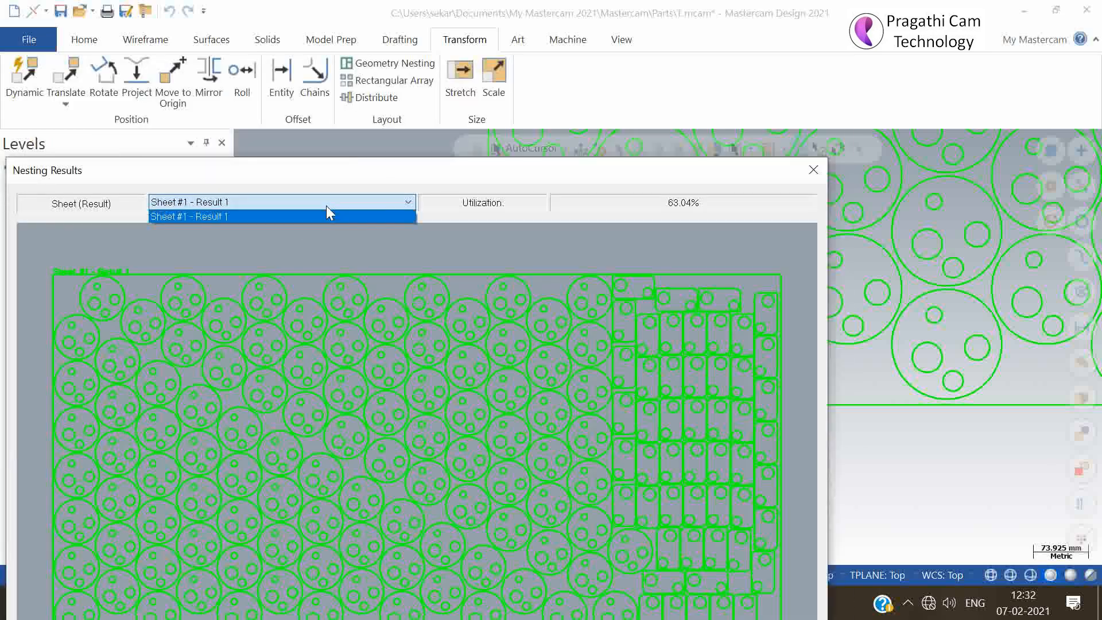
left_click(326, 210)
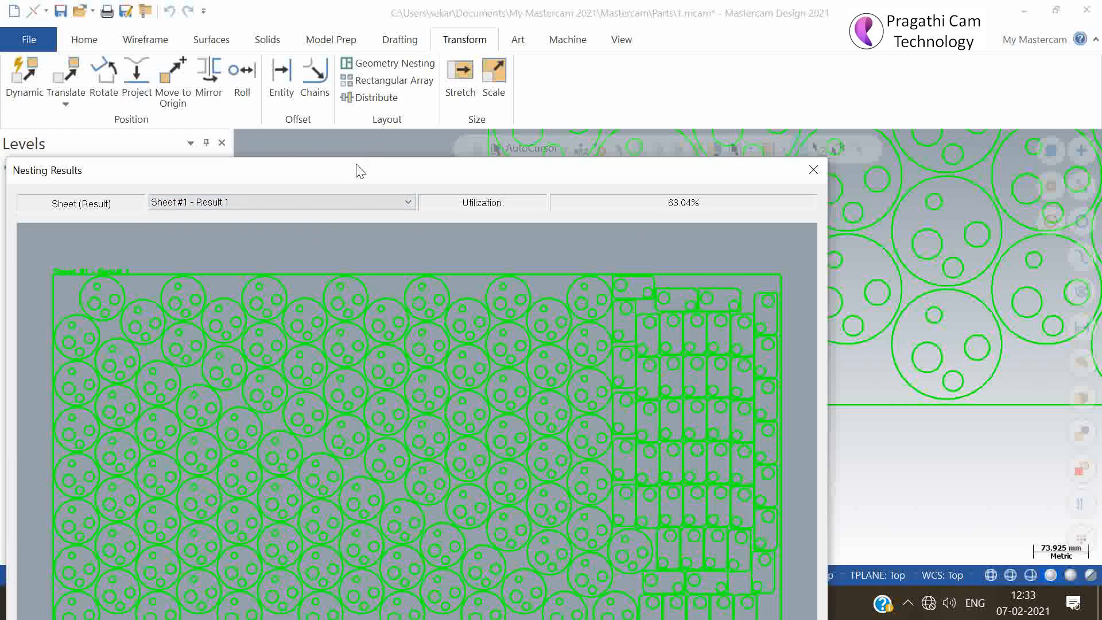
left_click_drag(356, 168, 410, 41)
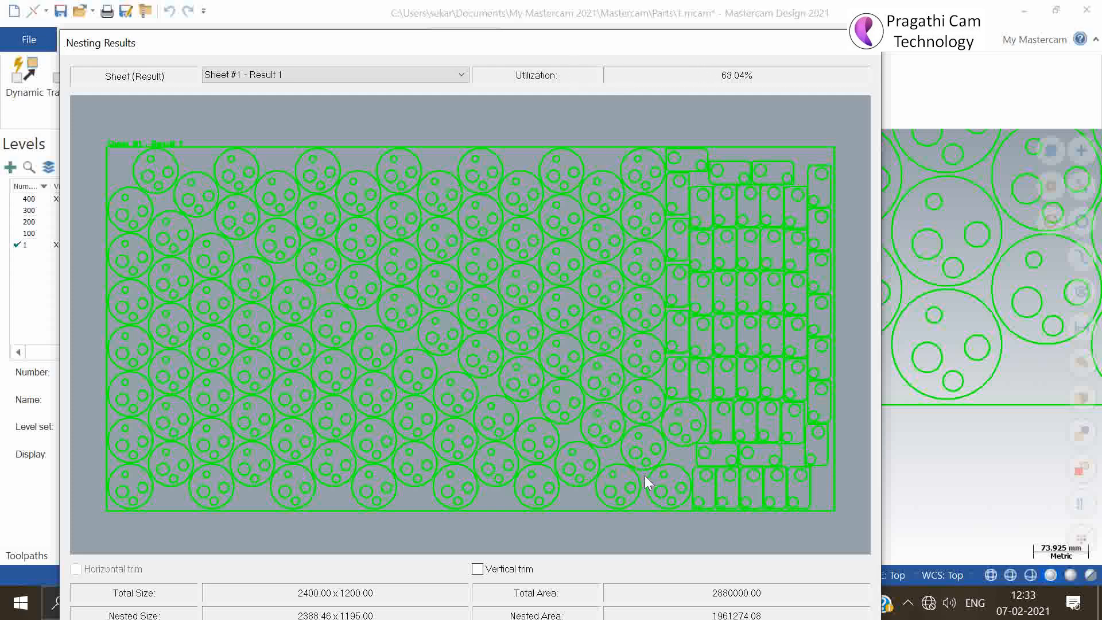
left_click_drag(597, 60, 594, 9)
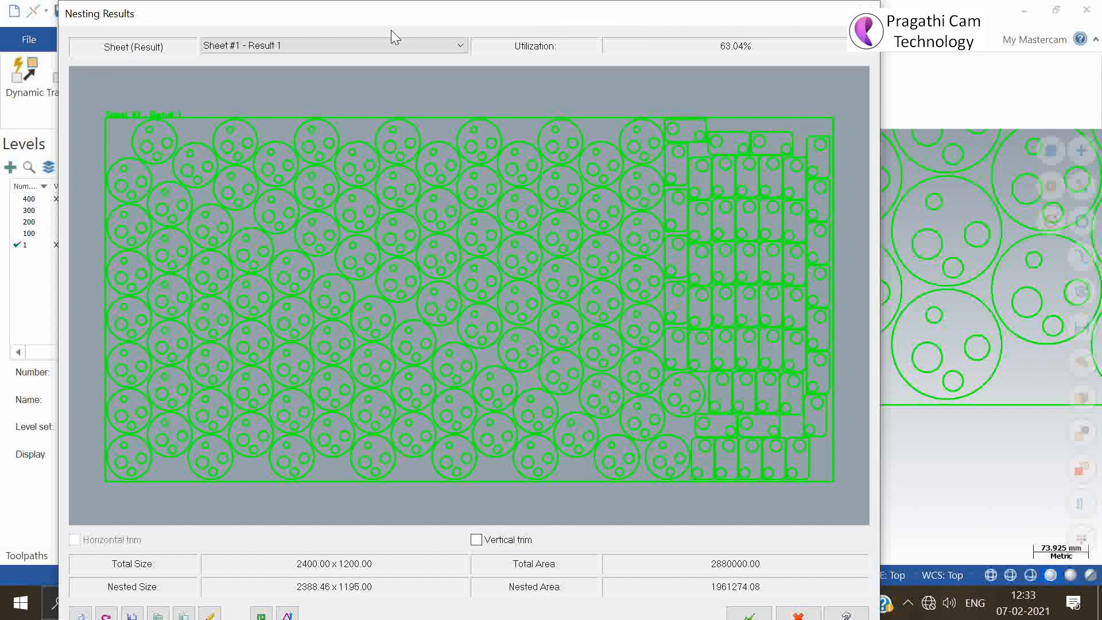
left_click_drag(415, 19, 420, 12)
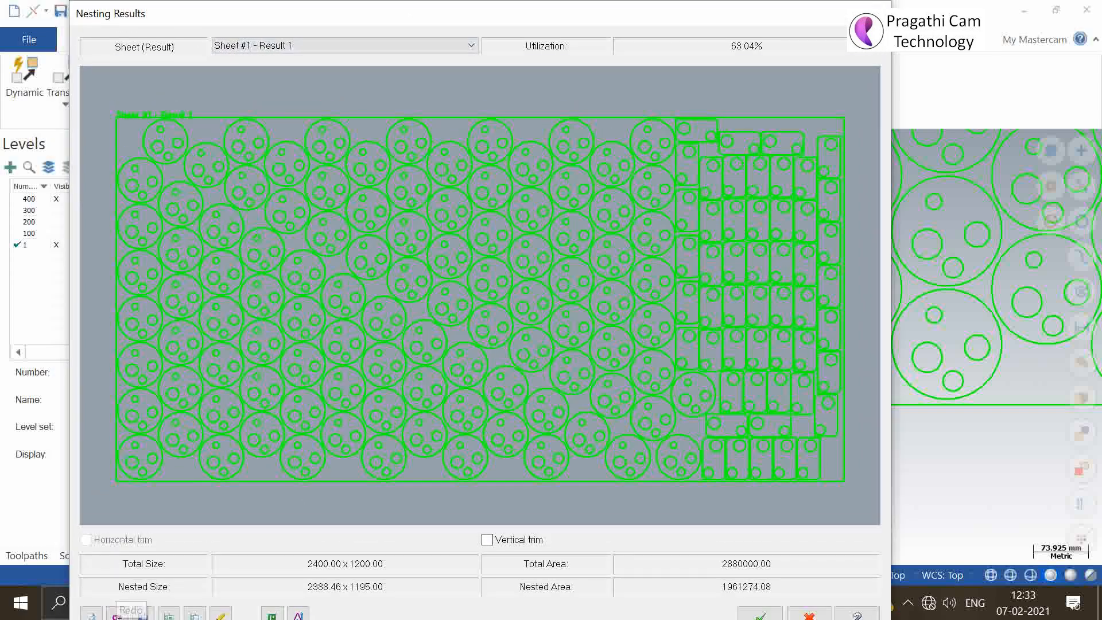
left_click(118, 612)
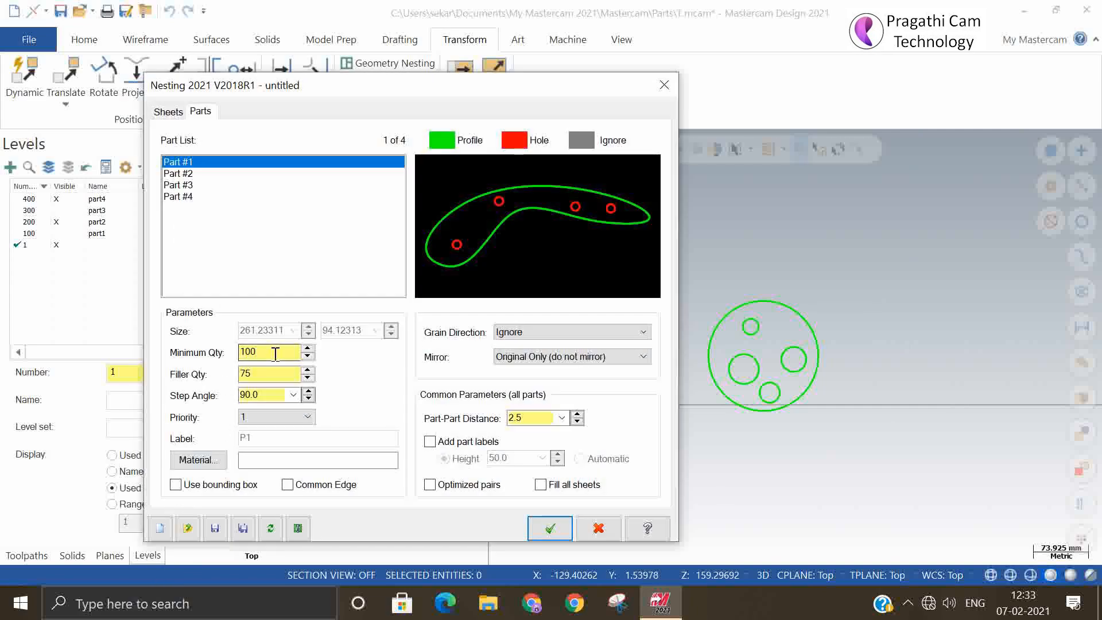
- Enter minimum quantities of 100 for Part #1 and 5 for Part #2, and revise Part #2's filler quantity
double_click(276, 354)
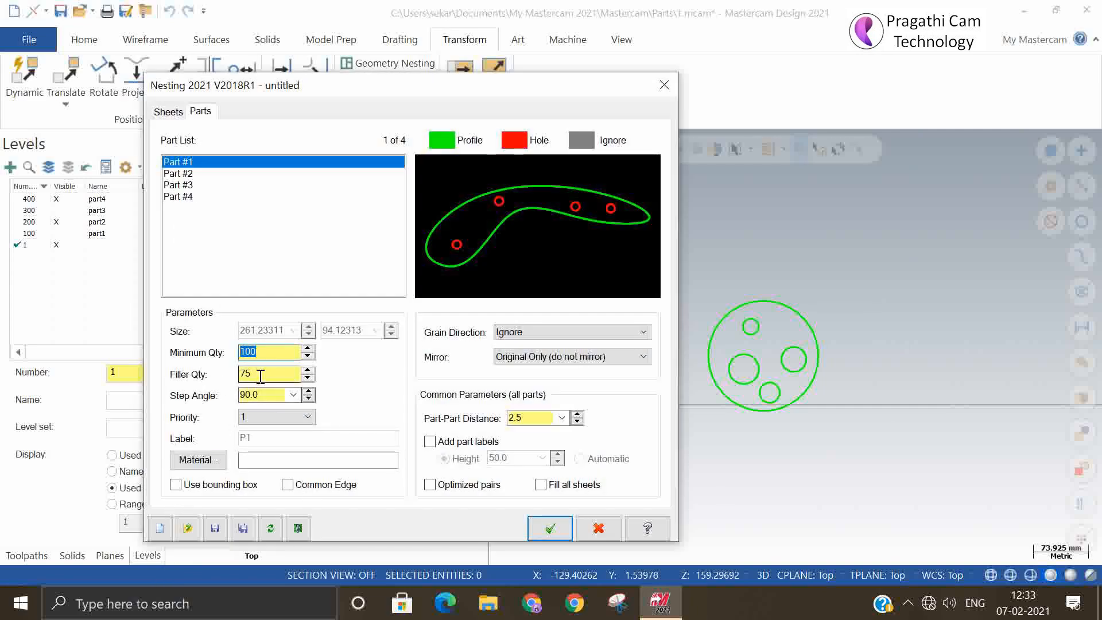
type("100")
left_click(189, 185)
left_click(193, 197)
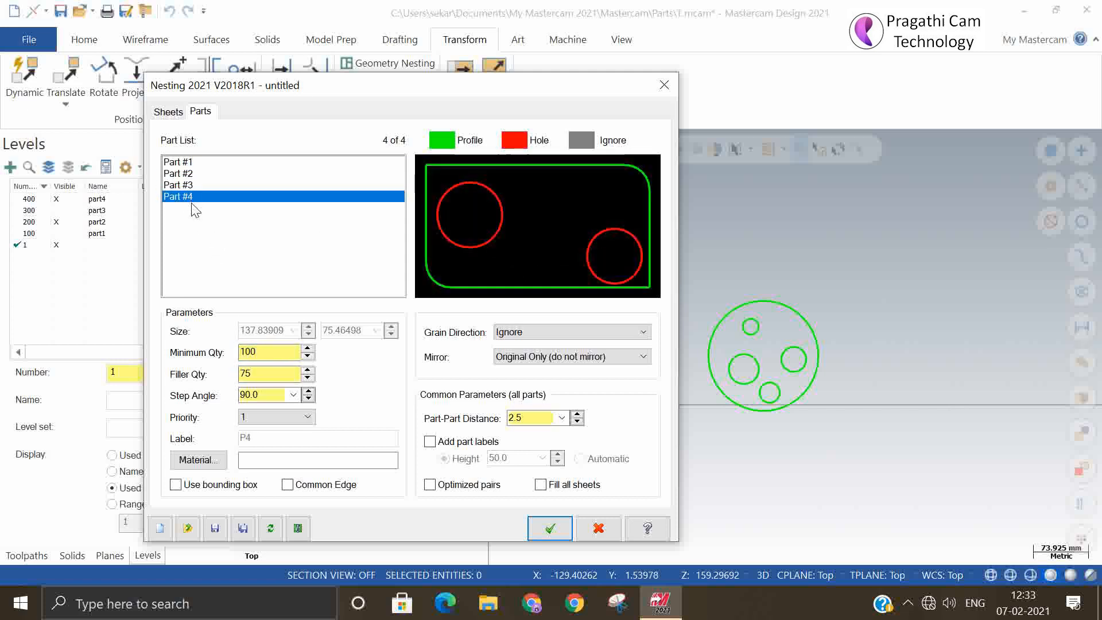
left_click(190, 174)
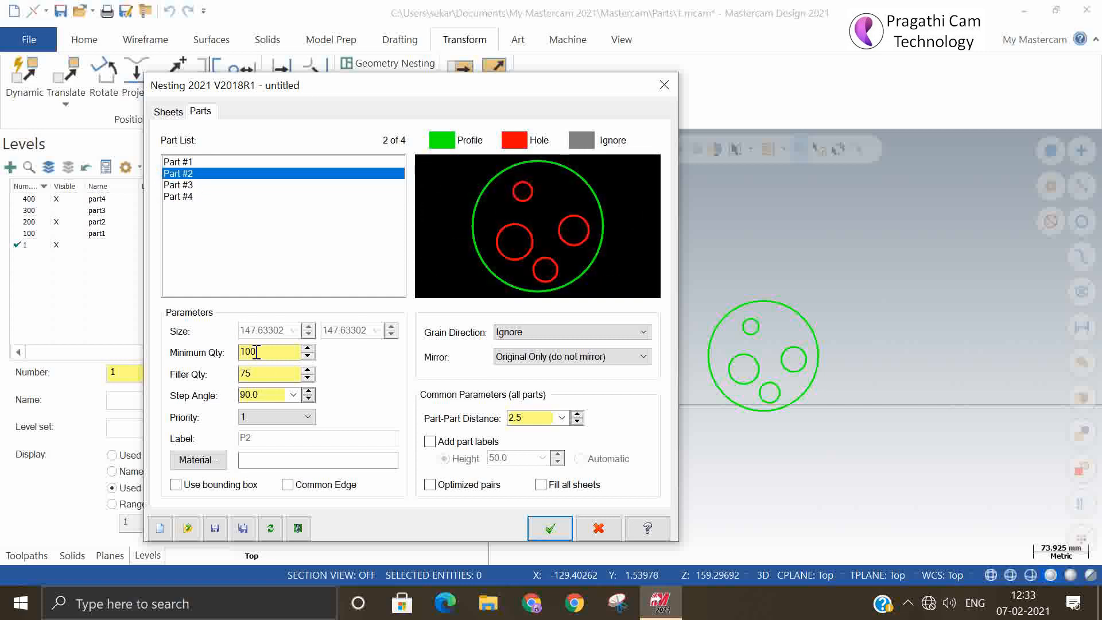
left_click_drag(266, 350, 139, 351)
type("5")
left_click_drag(262, 373, 171, 373)
- Set both the minimum and filler quantities of Part #4 to 15 and rerun the nesting
left_click(183, 198)
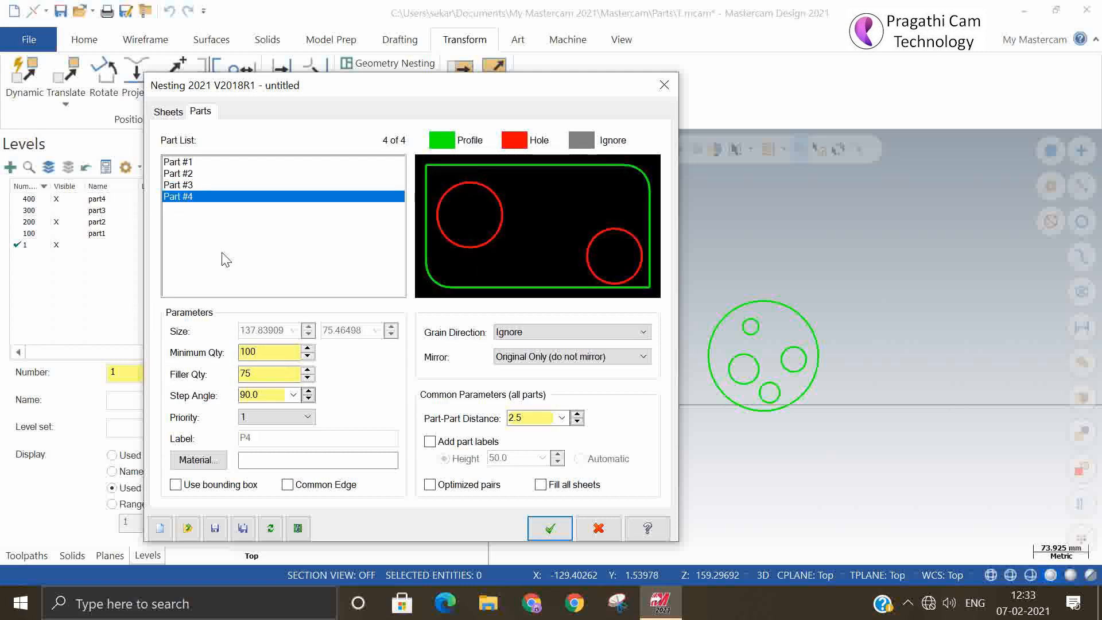
left_click_drag(261, 352, 102, 340)
type("15")
left_click_drag(261, 373, 206, 373)
type("15")
left_click(543, 521)
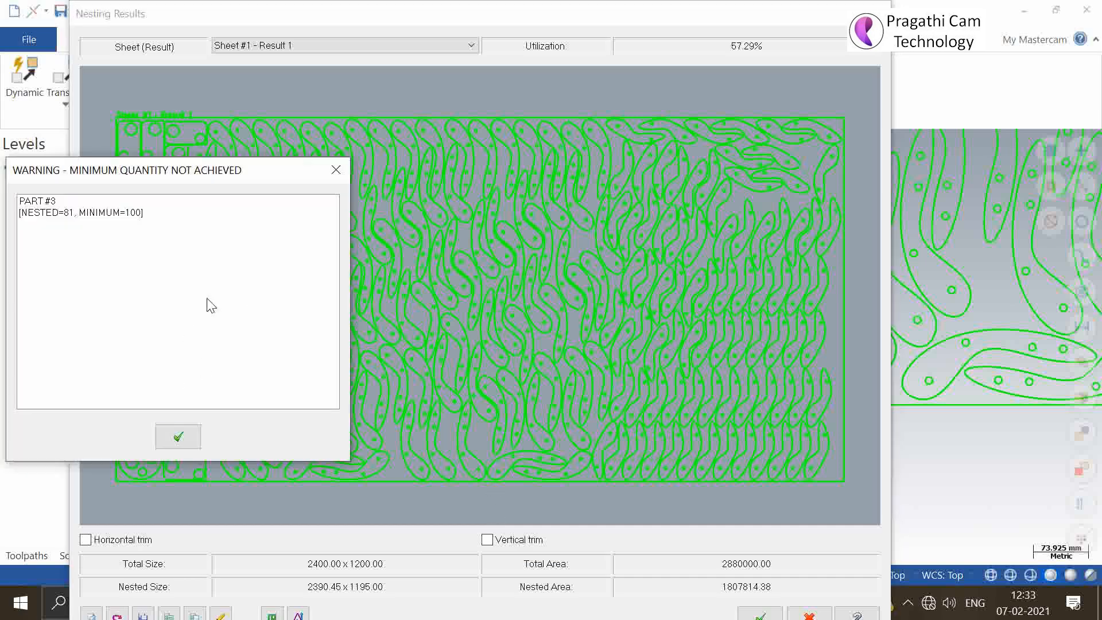
- Dismiss the minimum-quantity warning and accept the nesting result for Sheet #1 - Result 1
left_click_drag(226, 180, 514, 227)
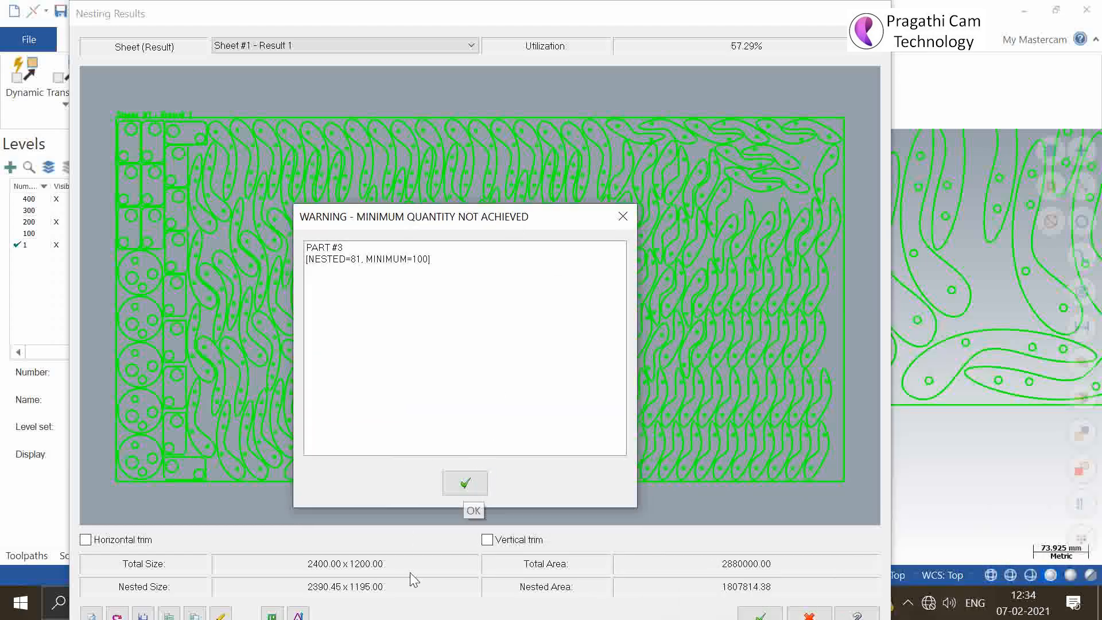
left_click(468, 483)
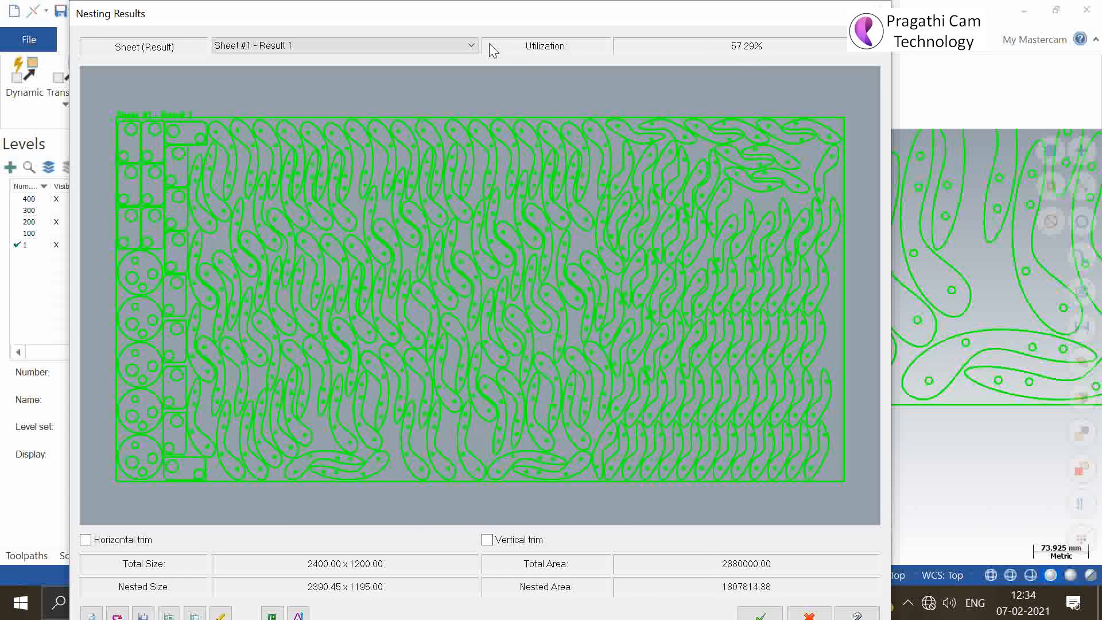
left_click(460, 42)
left_click(460, 42)
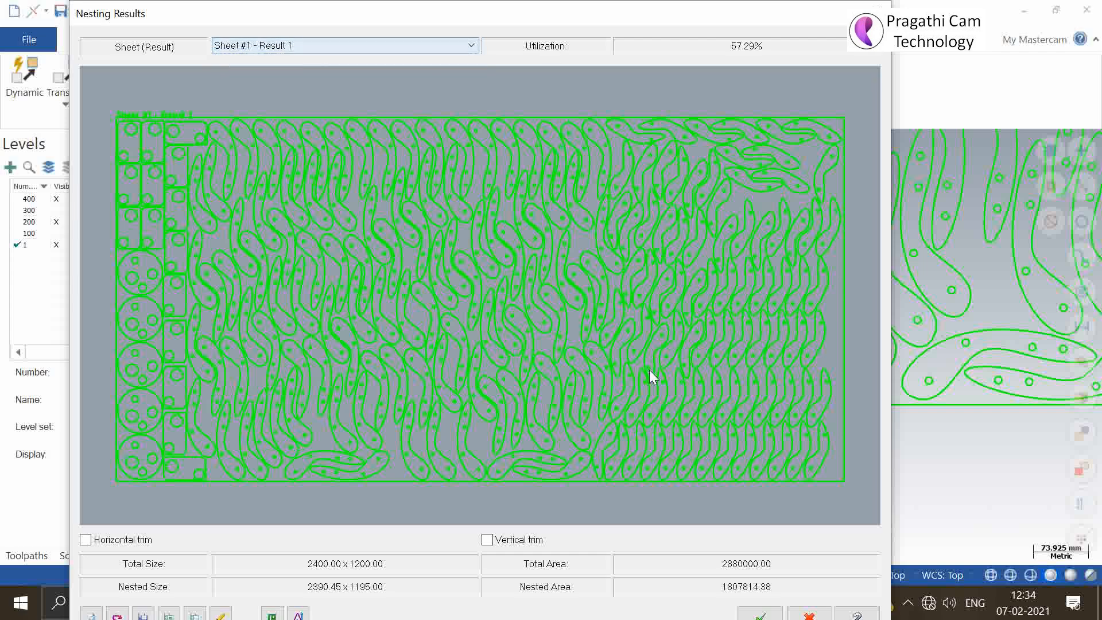
left_click(764, 615)
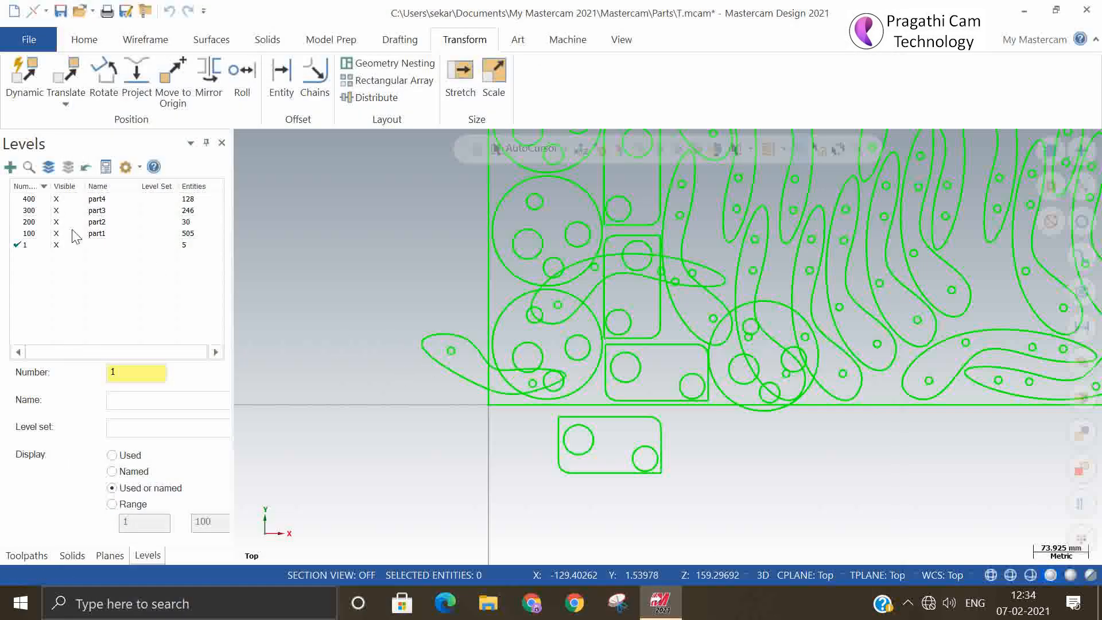
- Hide levels 100, 200, 300 and 400 one at a time, leaving only level 1 displayed
scroll(414, 338, "down", 5)
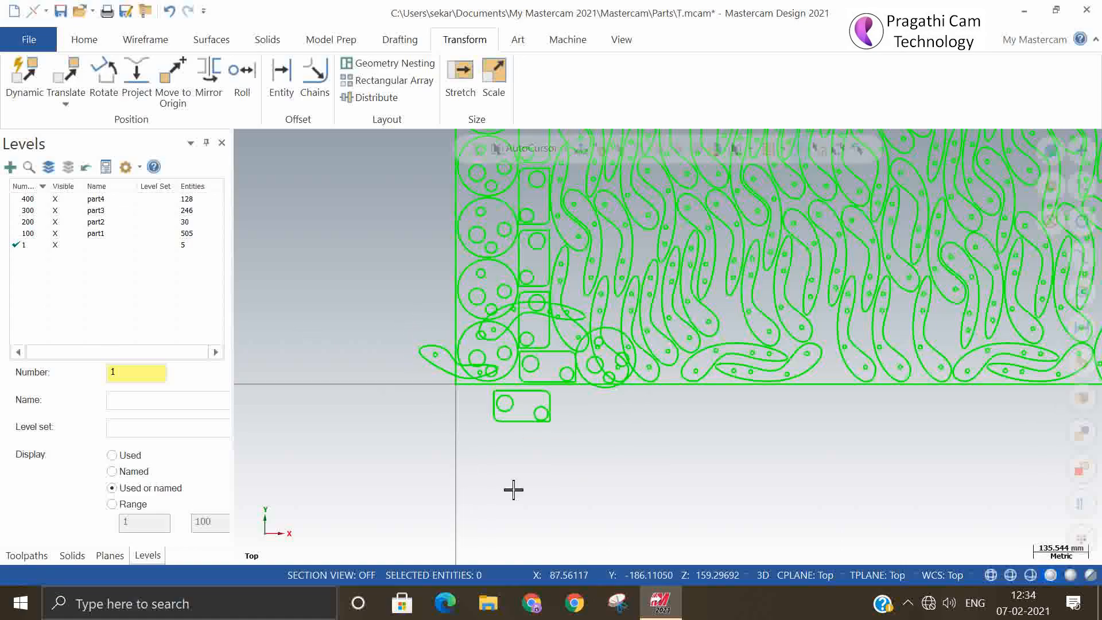
scroll(403, 418, "down", 2)
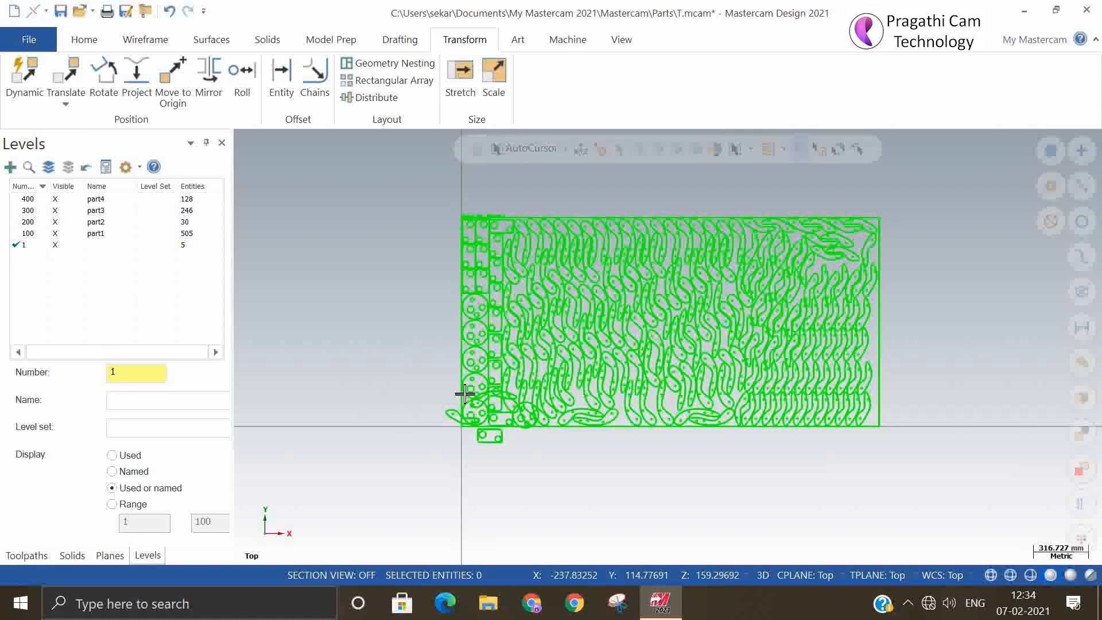
scroll(566, 389, "up", 3)
scroll(388, 530, "up", 2)
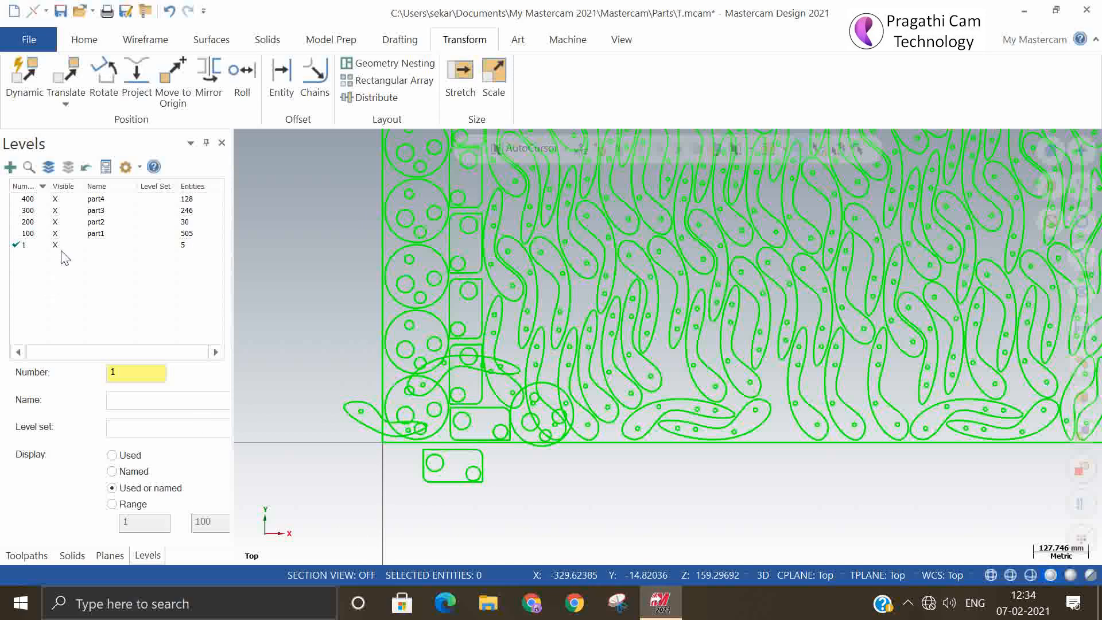
left_click(58, 233)
left_click(59, 222)
left_click(60, 211)
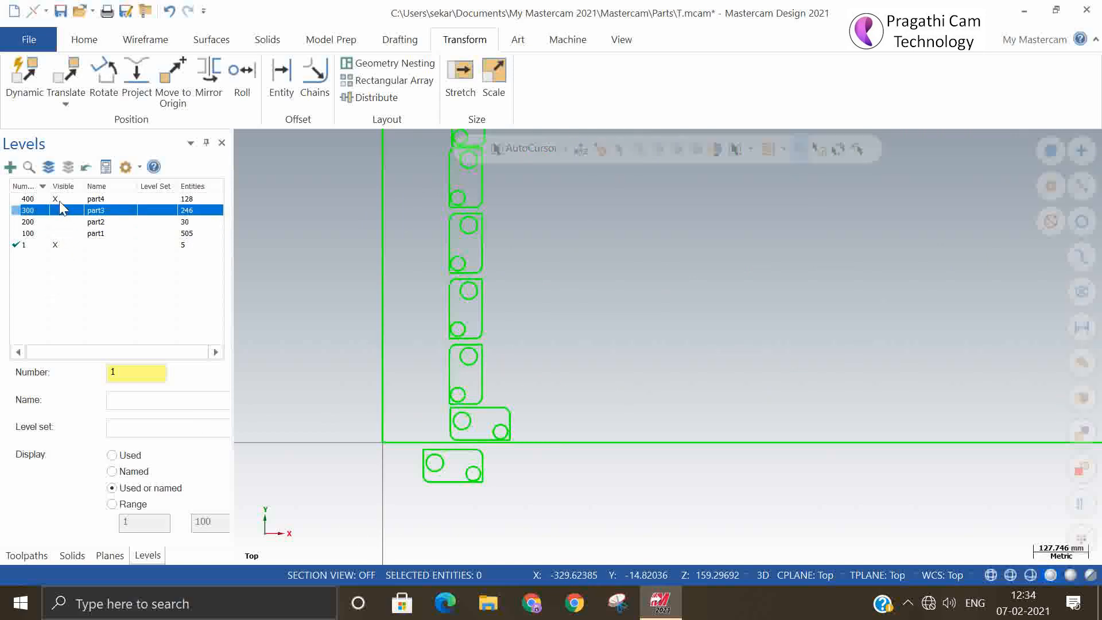
left_click(59, 201)
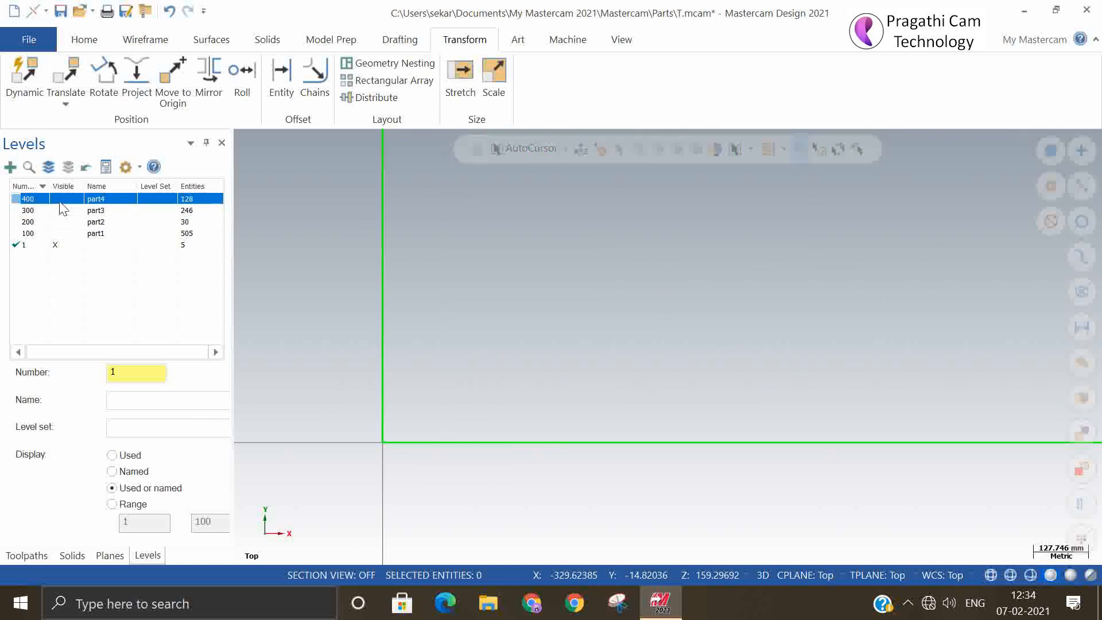
- Show the part1, part2, part3 and part4 levels again one by one and examine the nested parts across the sheet
left_click(58, 233)
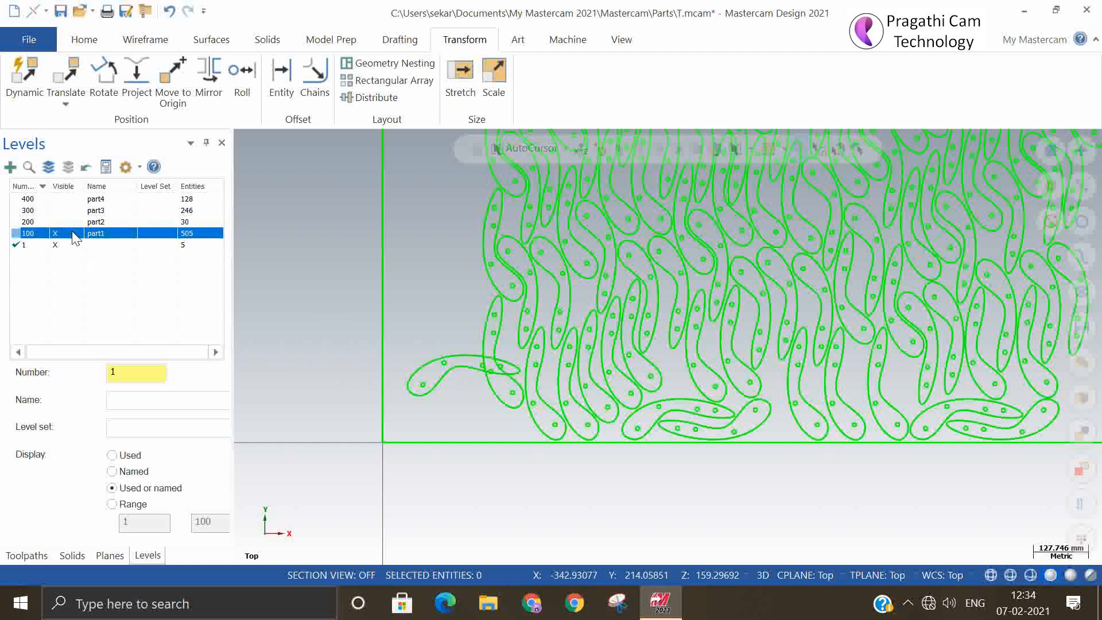
left_click(67, 223)
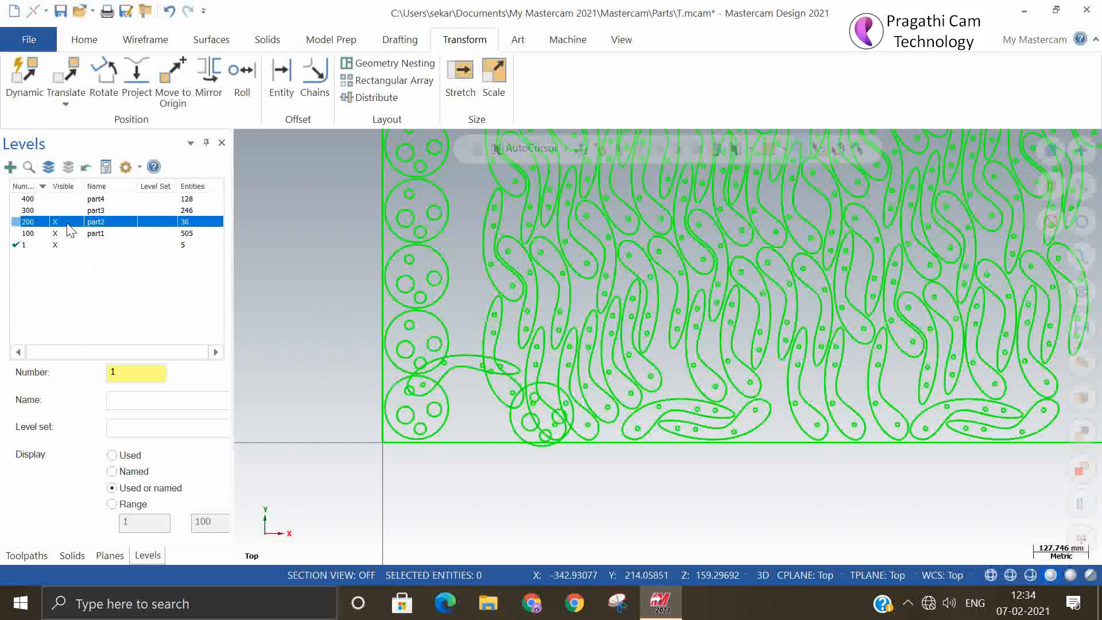
left_click(68, 211)
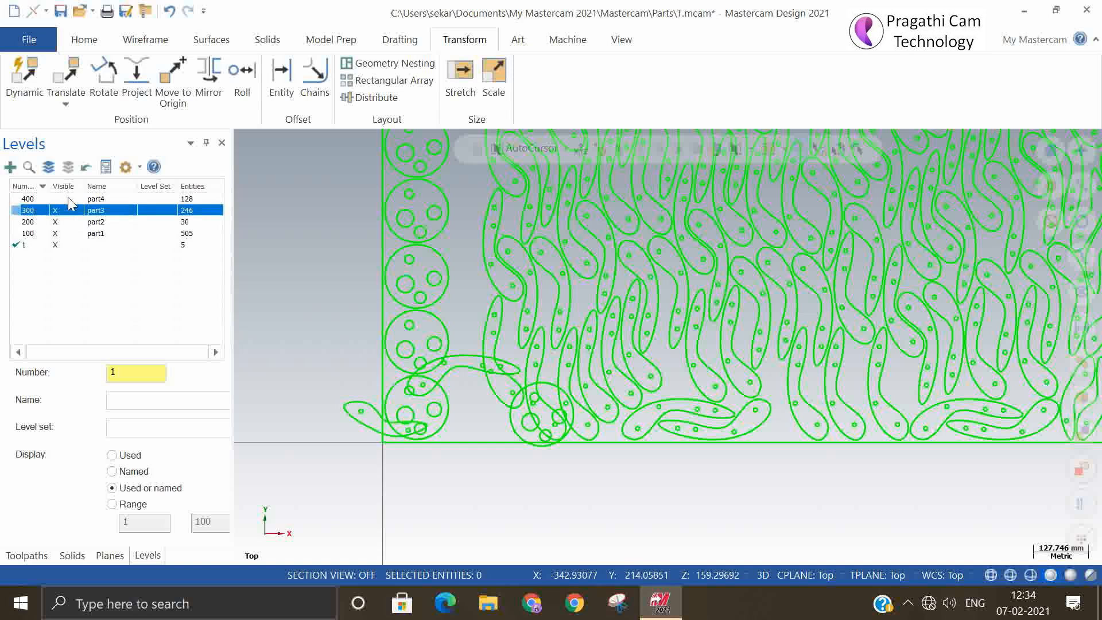
left_click(71, 199)
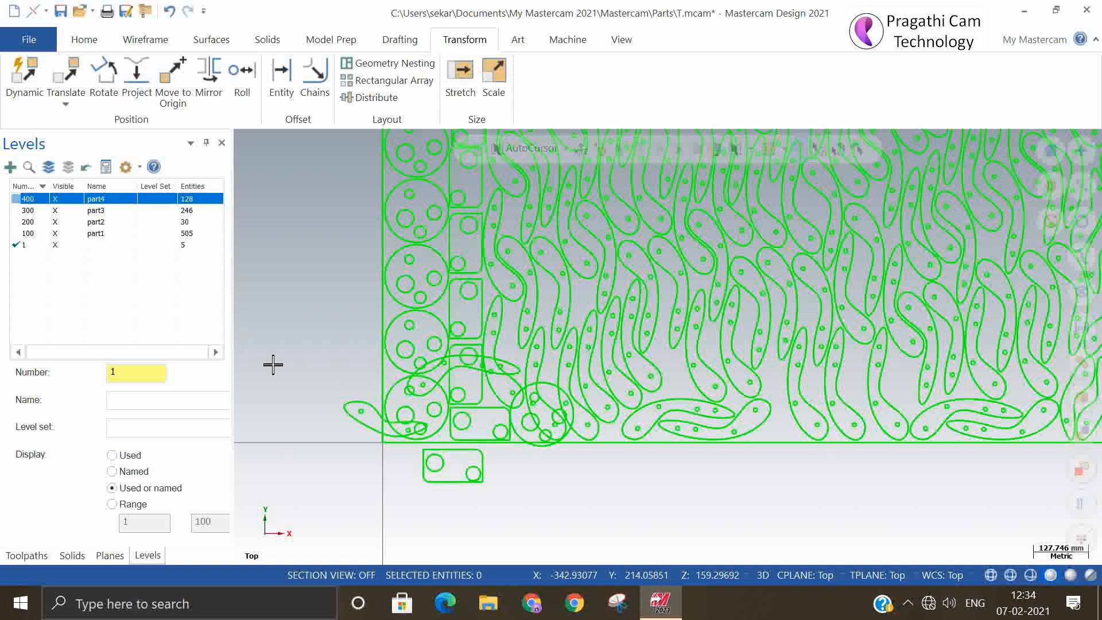
scroll(513, 479, "up", 5)
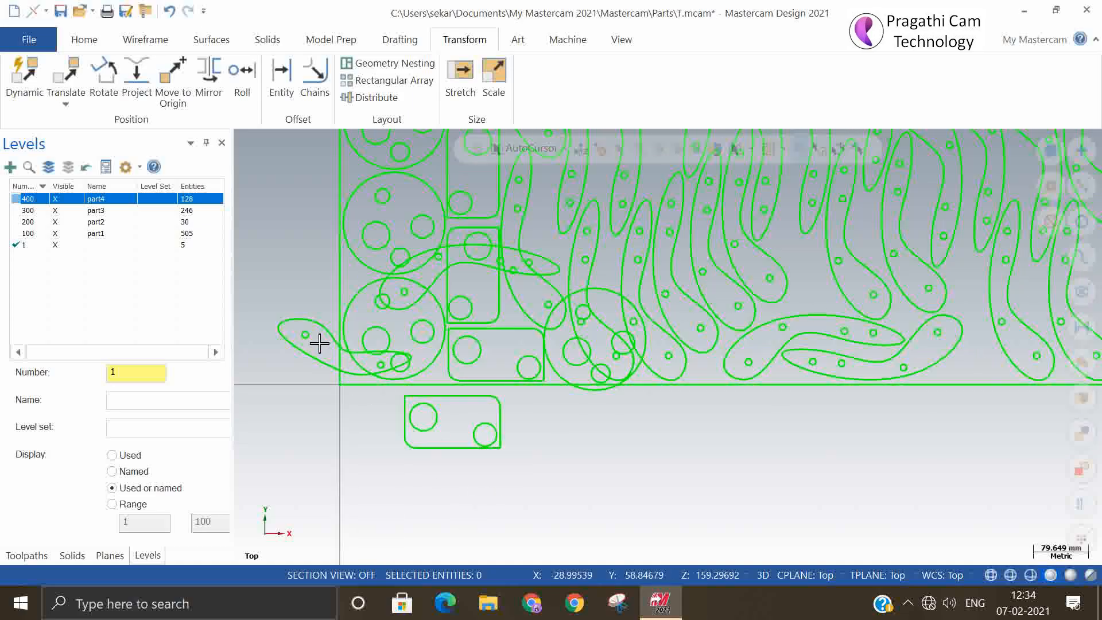
scroll(406, 423, "down", 5)
scroll(406, 423, "down", 4)
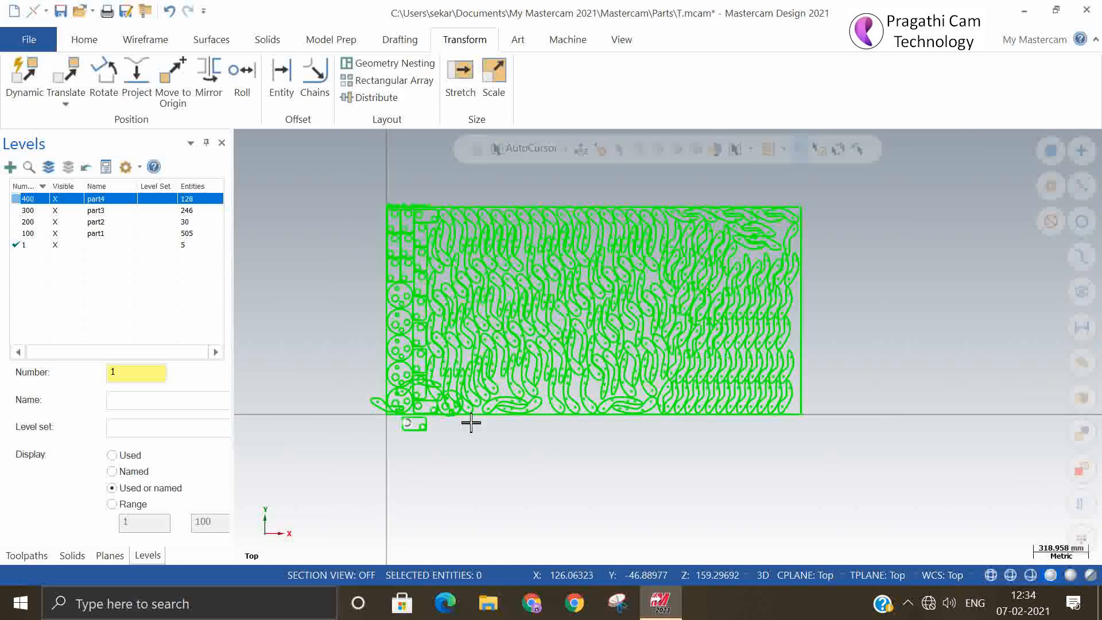
scroll(687, 401, "up", 3)
scroll(541, 327, "up", 1)
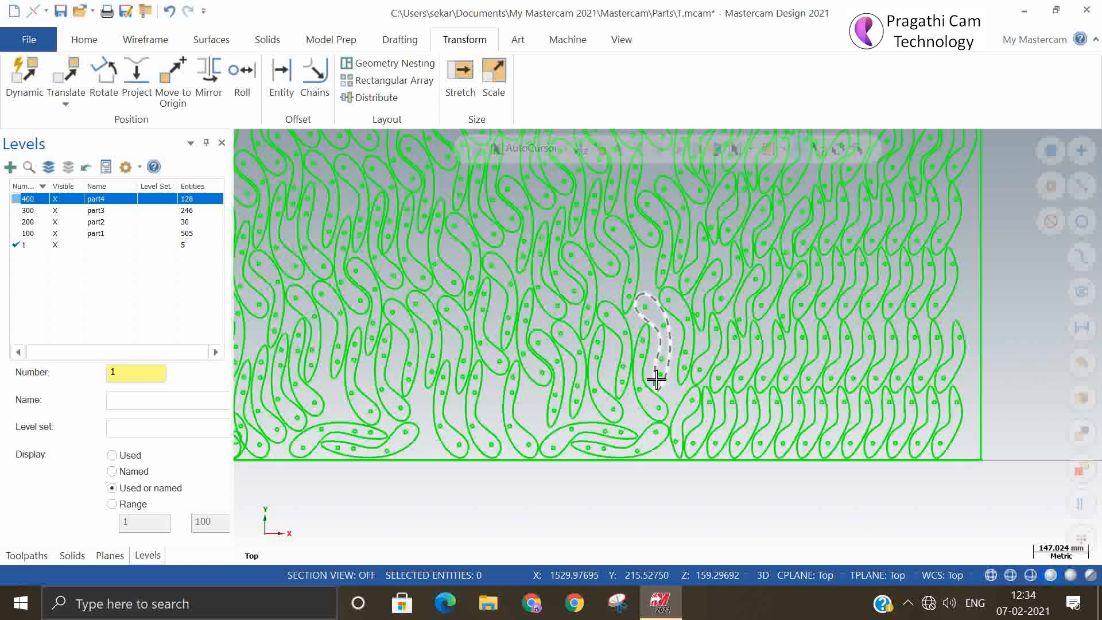